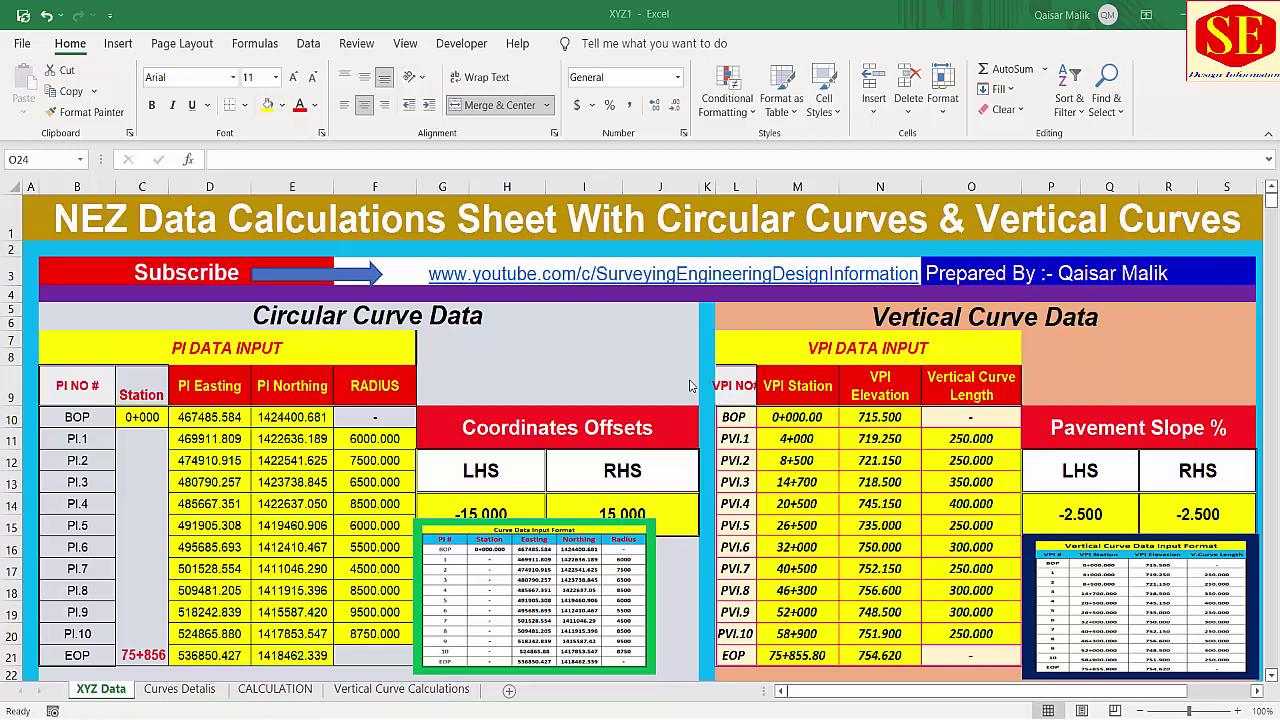
Check the formulas behind the centre line coordinates further down the sheet.
scroll(689, 386, down, 1)
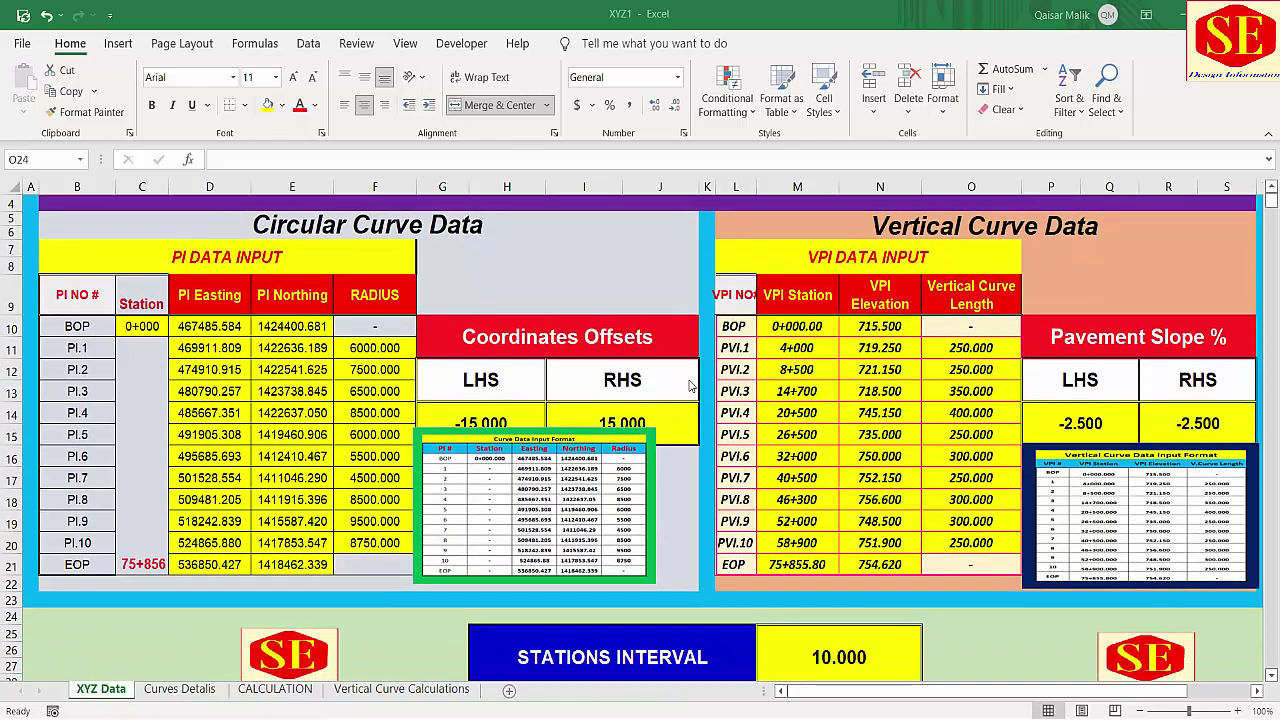
scroll(689, 386, down, 3)
scroll(689, 386, down, 5)
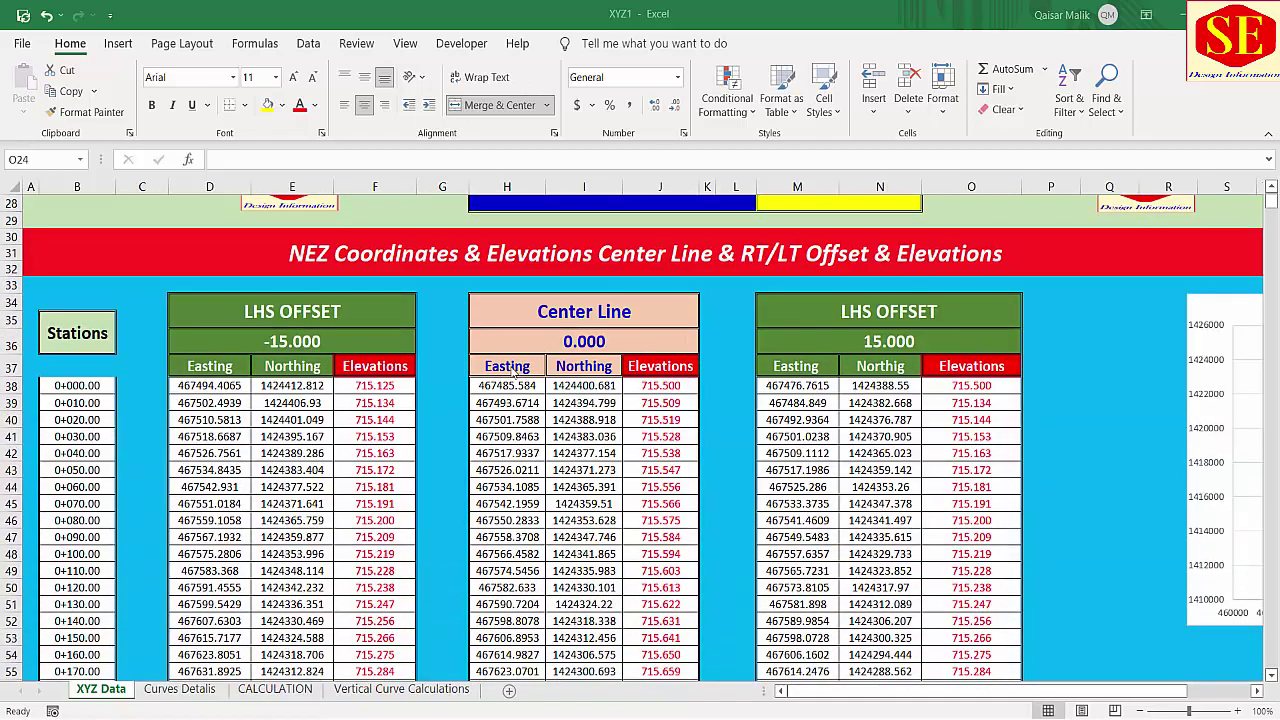
click(660, 366)
click(507, 436)
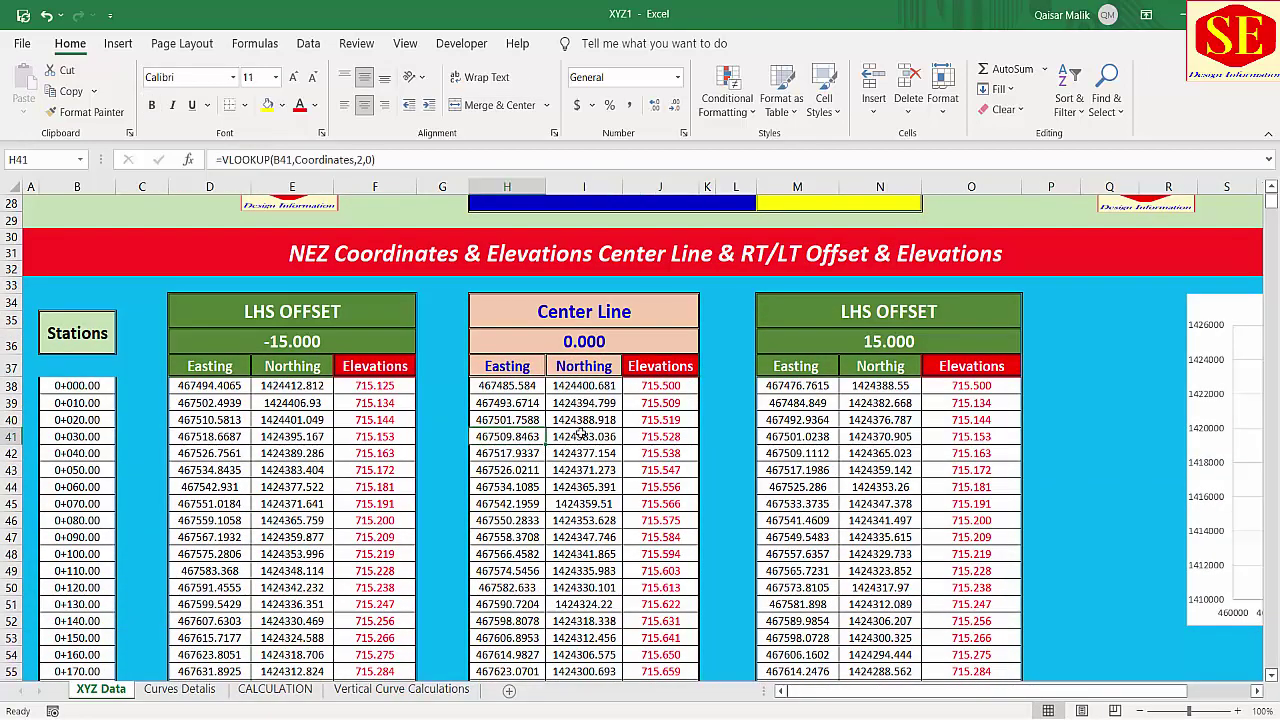
scroll(697, 478, up, 5)
scroll(692, 470, up, 2)
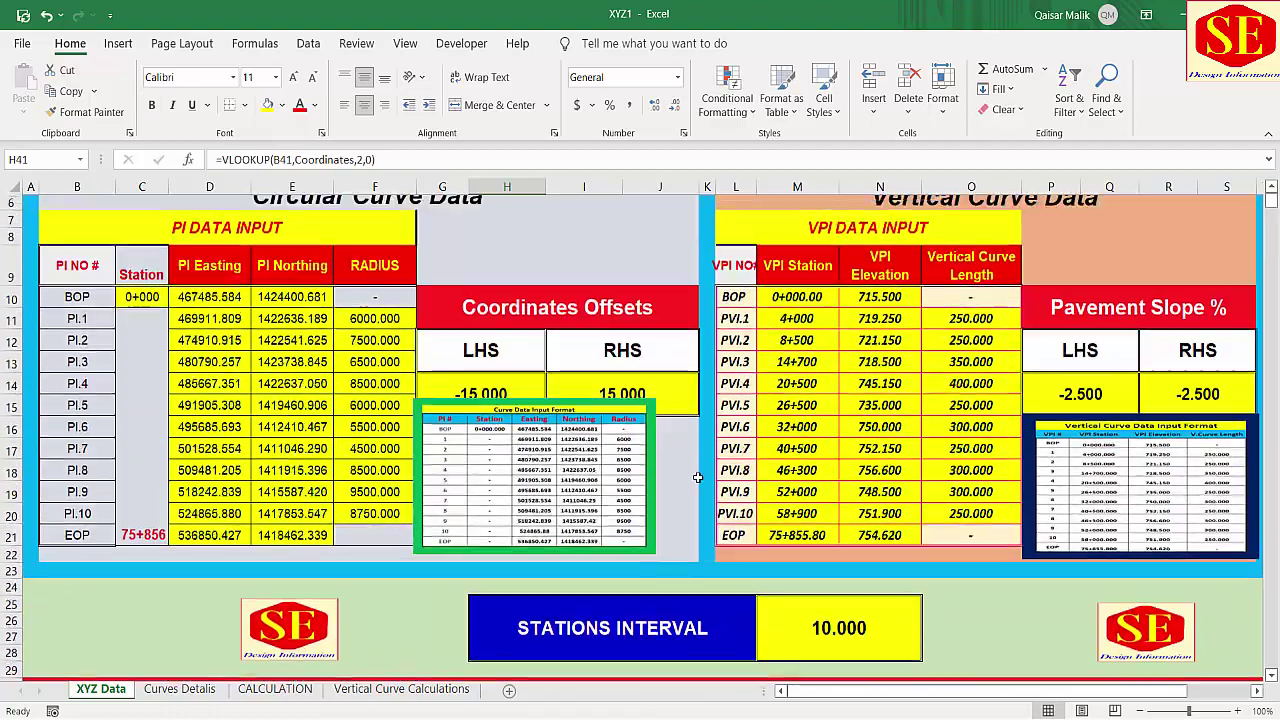
scroll(689, 465, up, 1)
scroll(686, 460, up, 1)
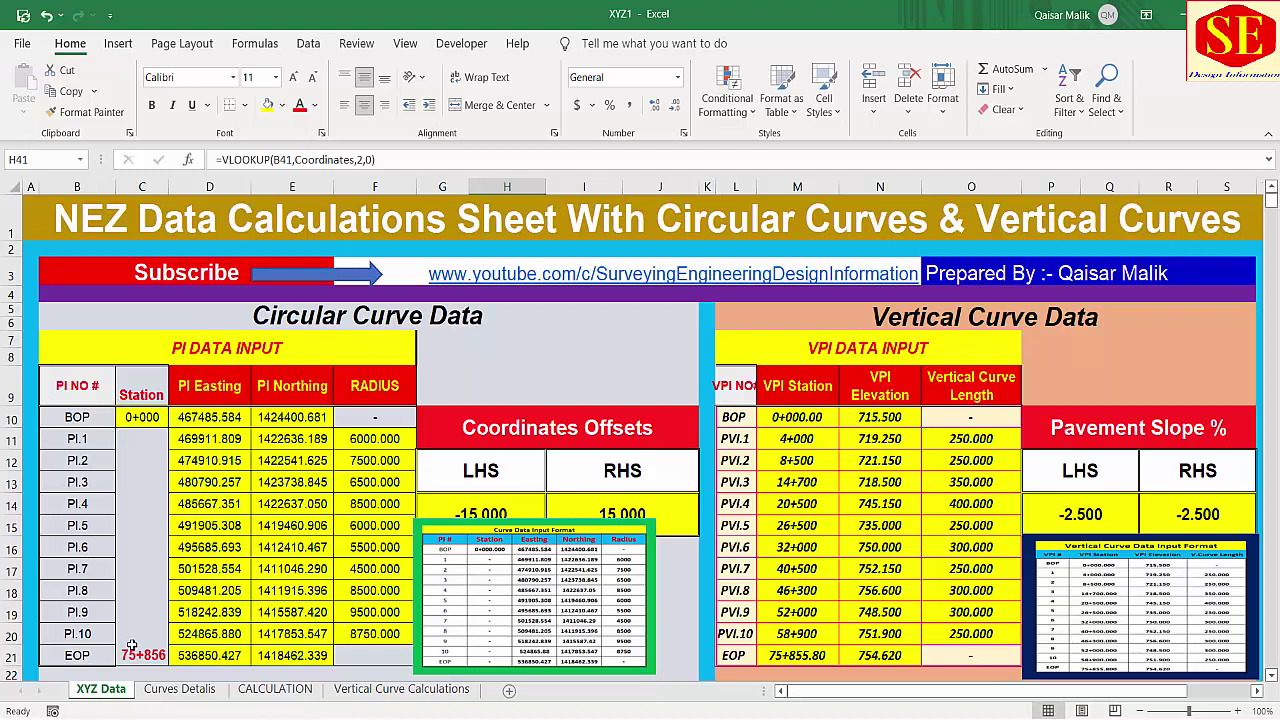
Inspect the BOP, PI.1 and PI.2 eastings and the BOP, PVI.1 and PVI.2 stations and elevations.
click(205, 420)
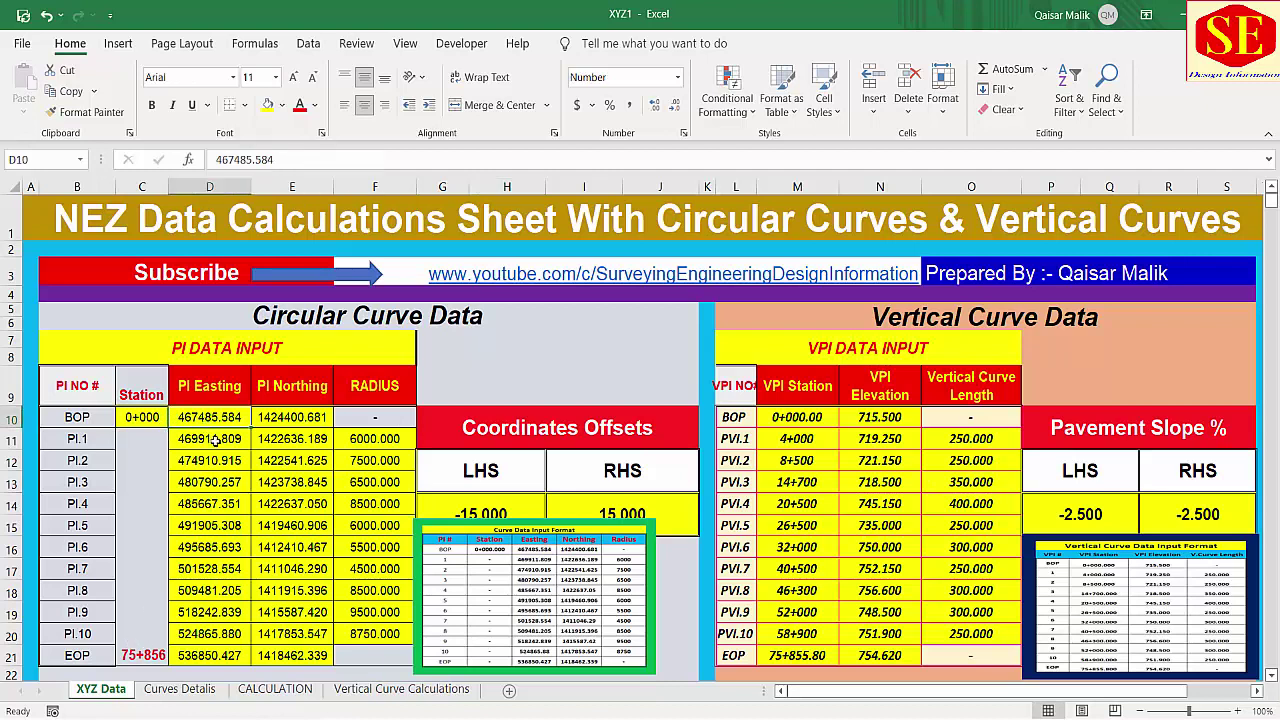
click(215, 440)
click(217, 458)
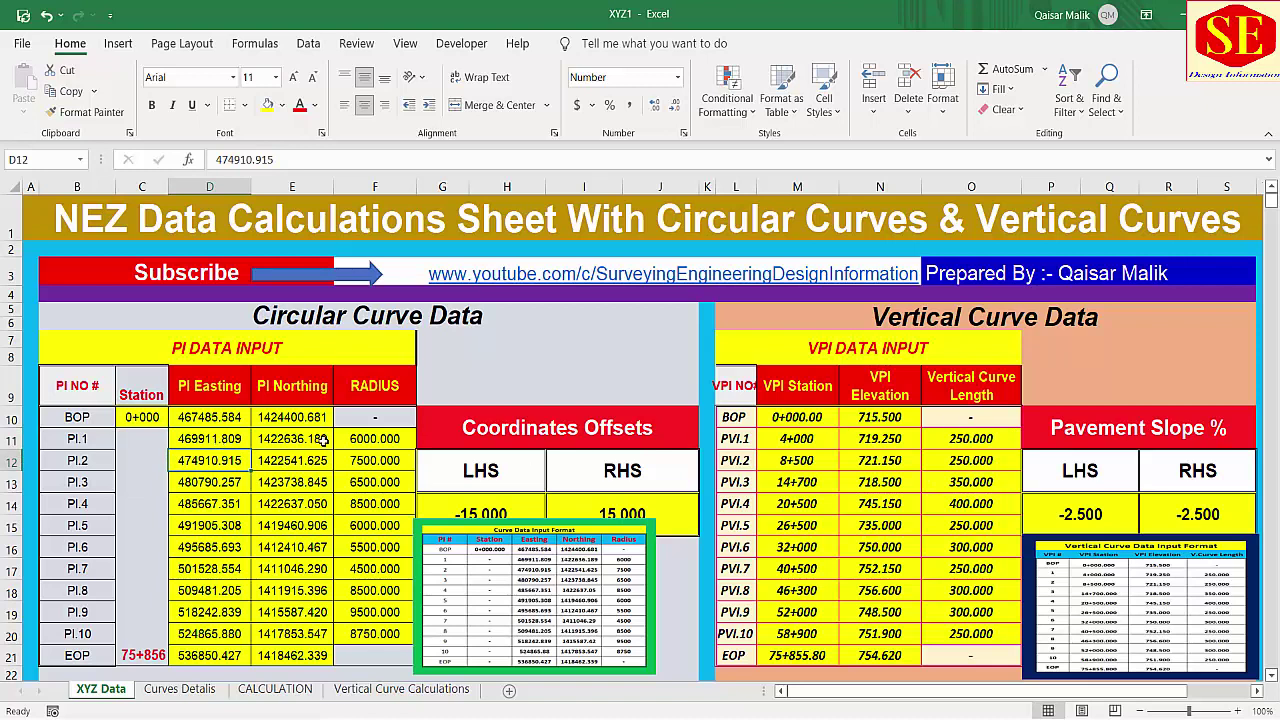
click(826, 420)
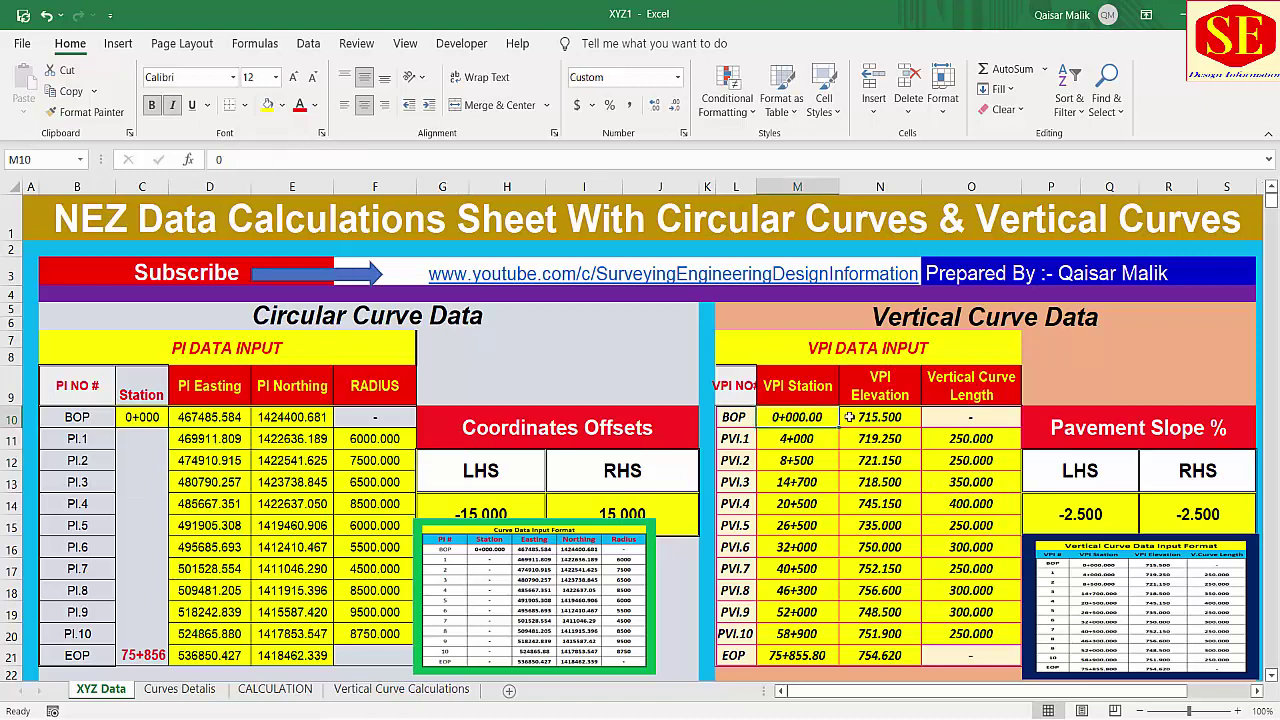
click(865, 418)
click(870, 438)
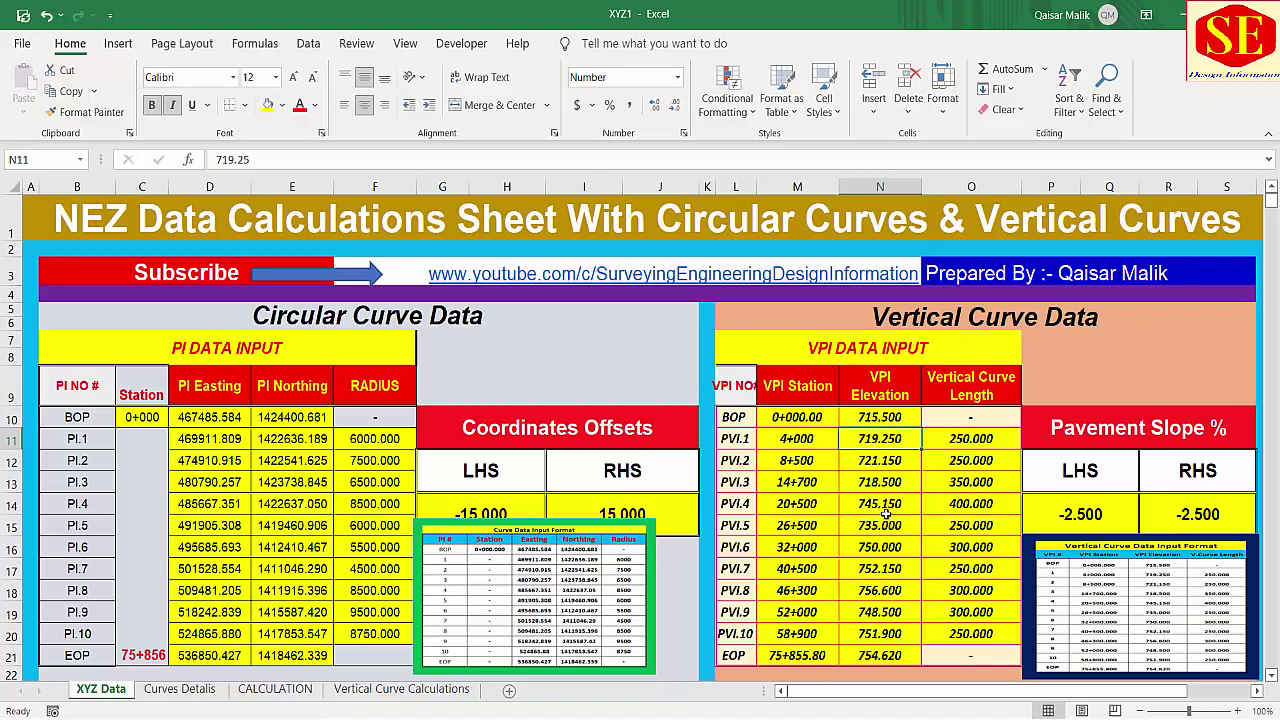
click(814, 460)
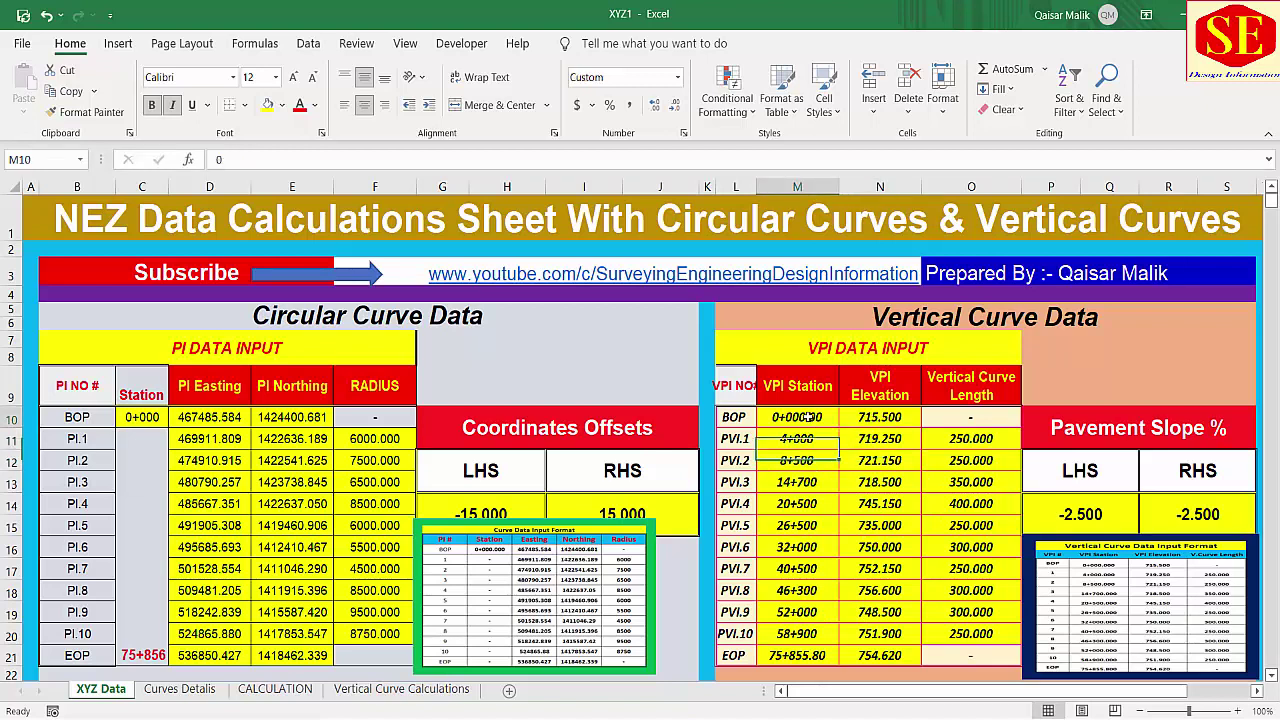
click(806, 418)
click(793, 438)
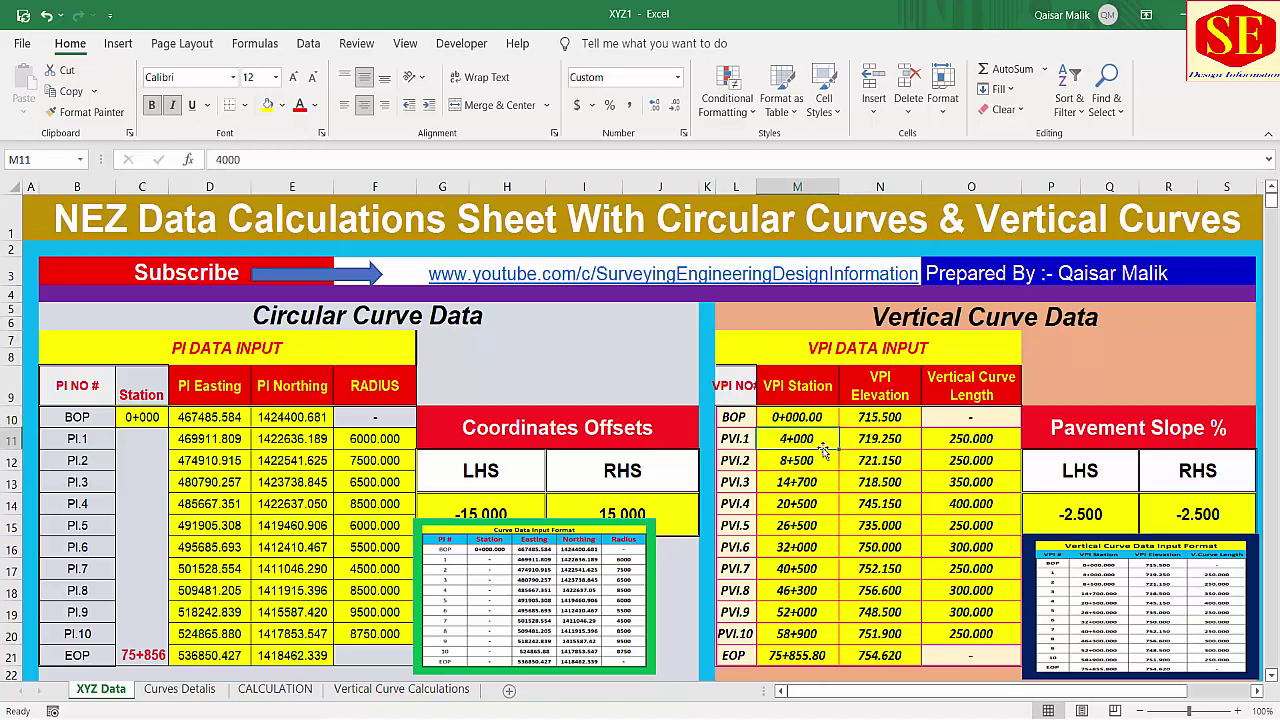
click(805, 463)
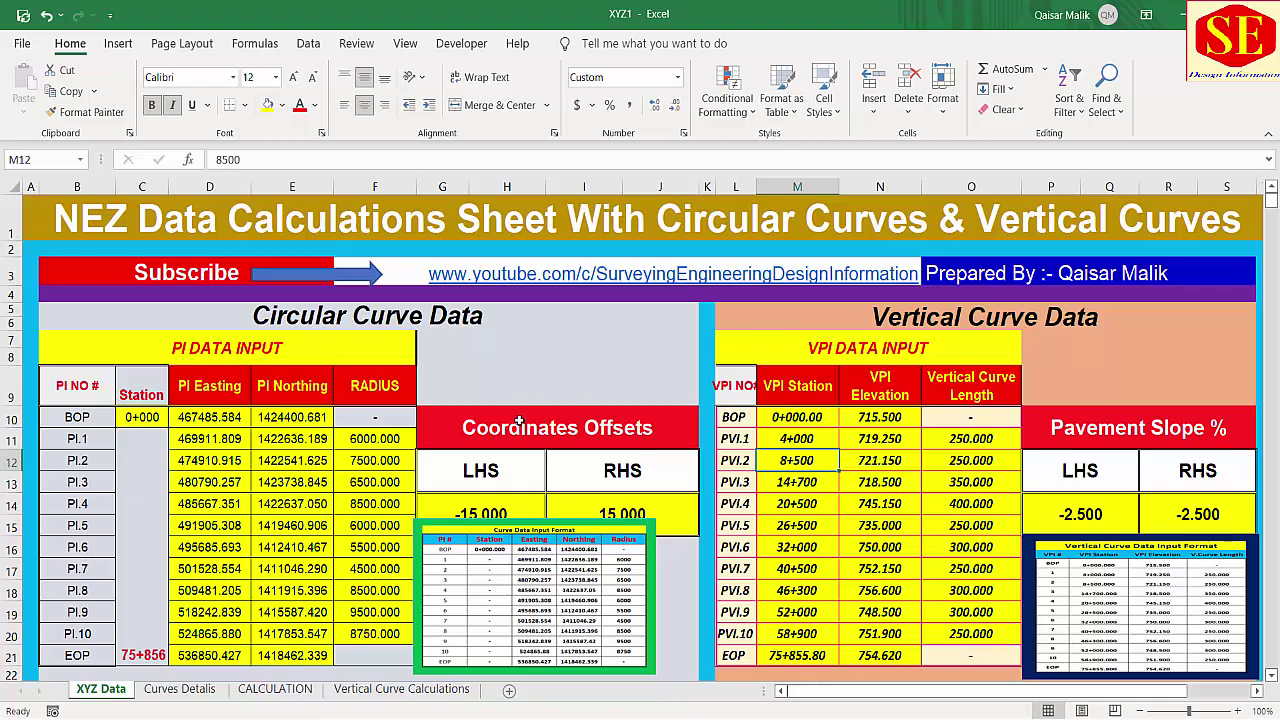
Review the BOP station, easting and northing entries in the PI table.
scroll(330, 470, down, 2)
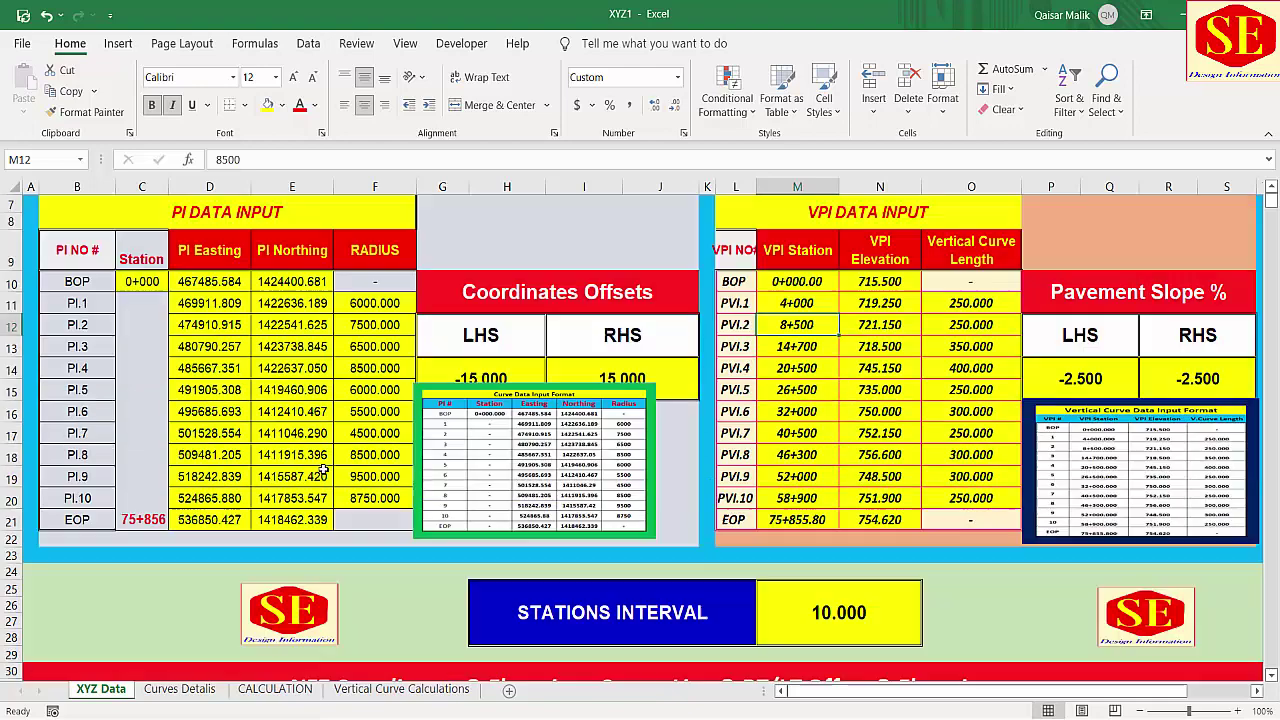
scroll(330, 470, down, 2)
scroll(335, 470, down, 5)
scroll(570, 445, up, 1)
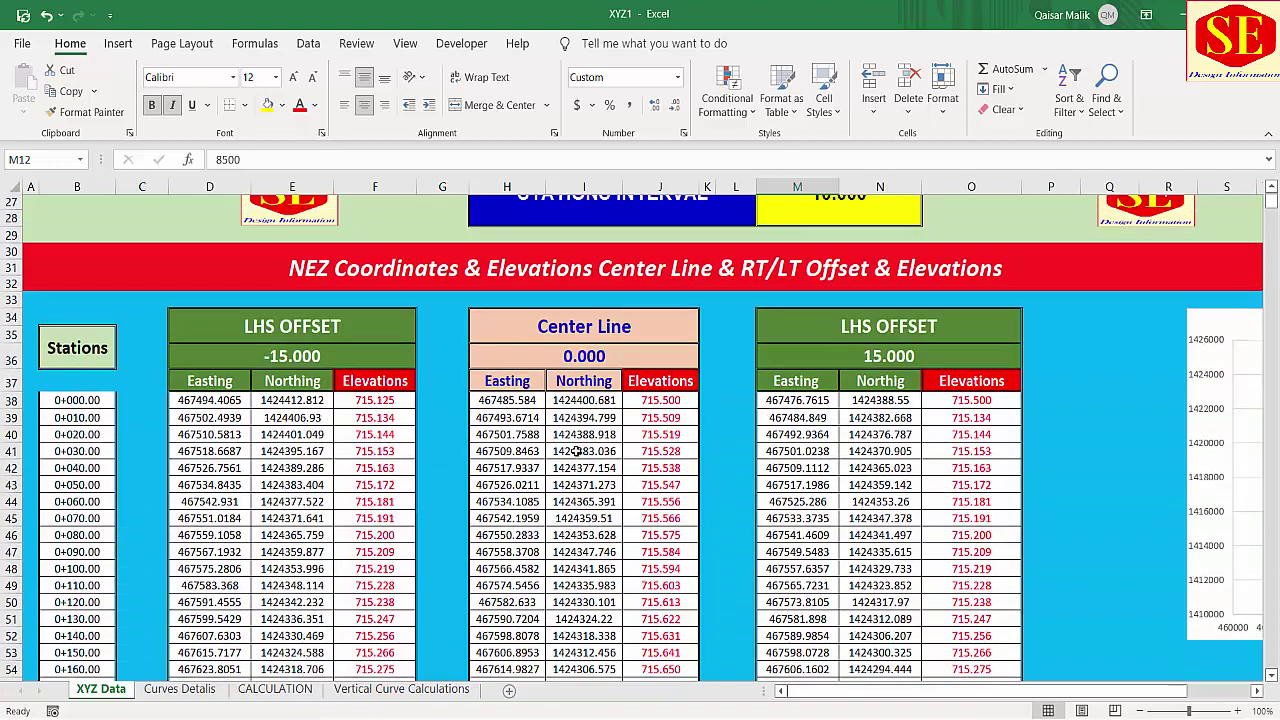
scroll(572, 448, up, 4)
scroll(574, 450, up, 2)
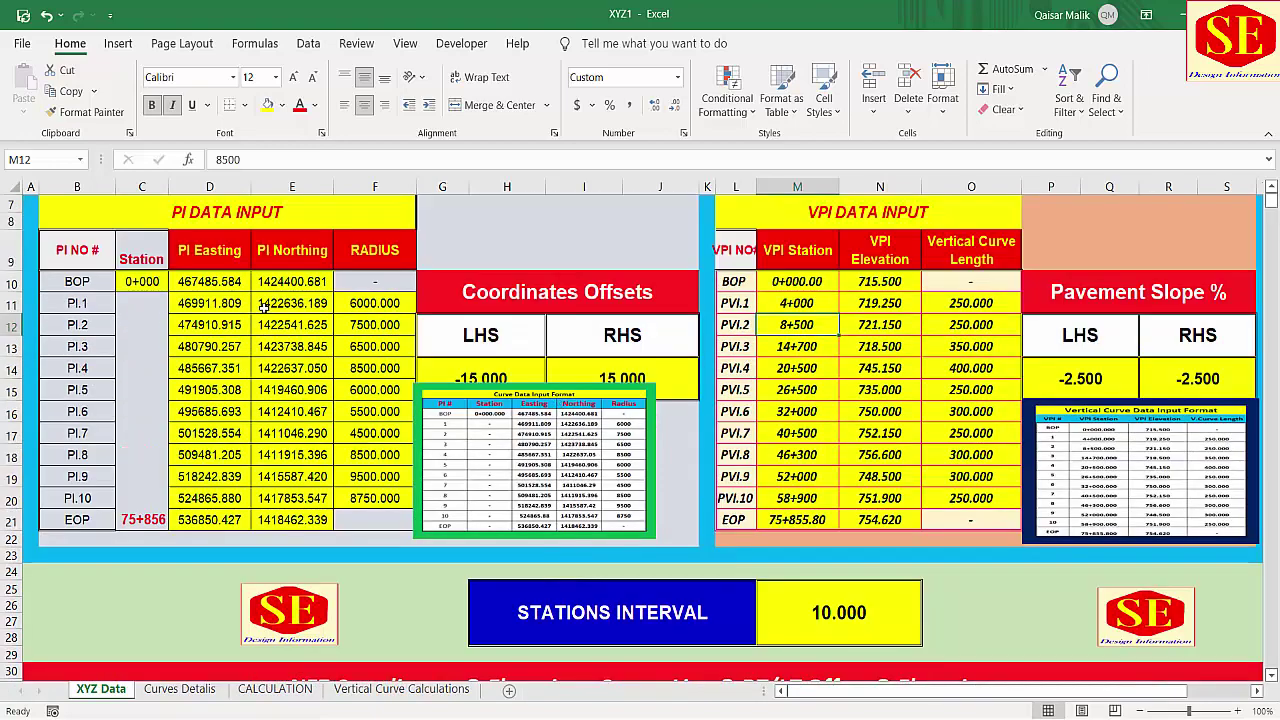
click(134, 287)
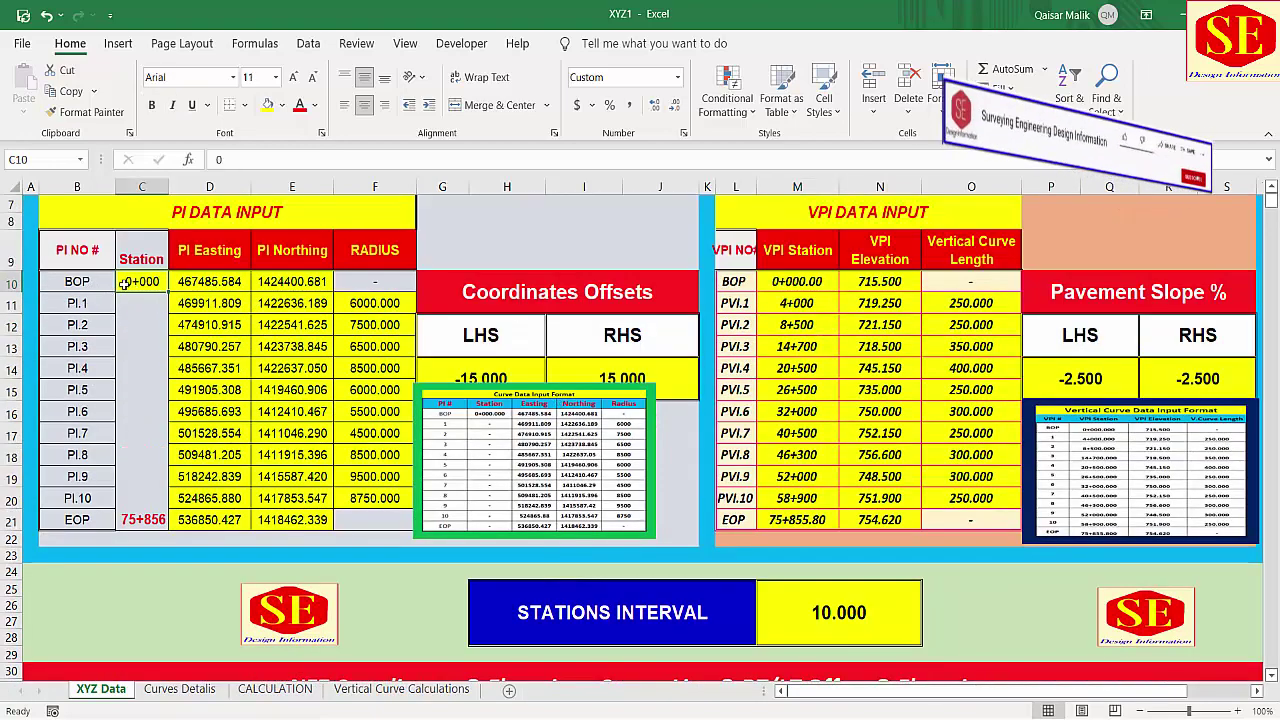
click(215, 282)
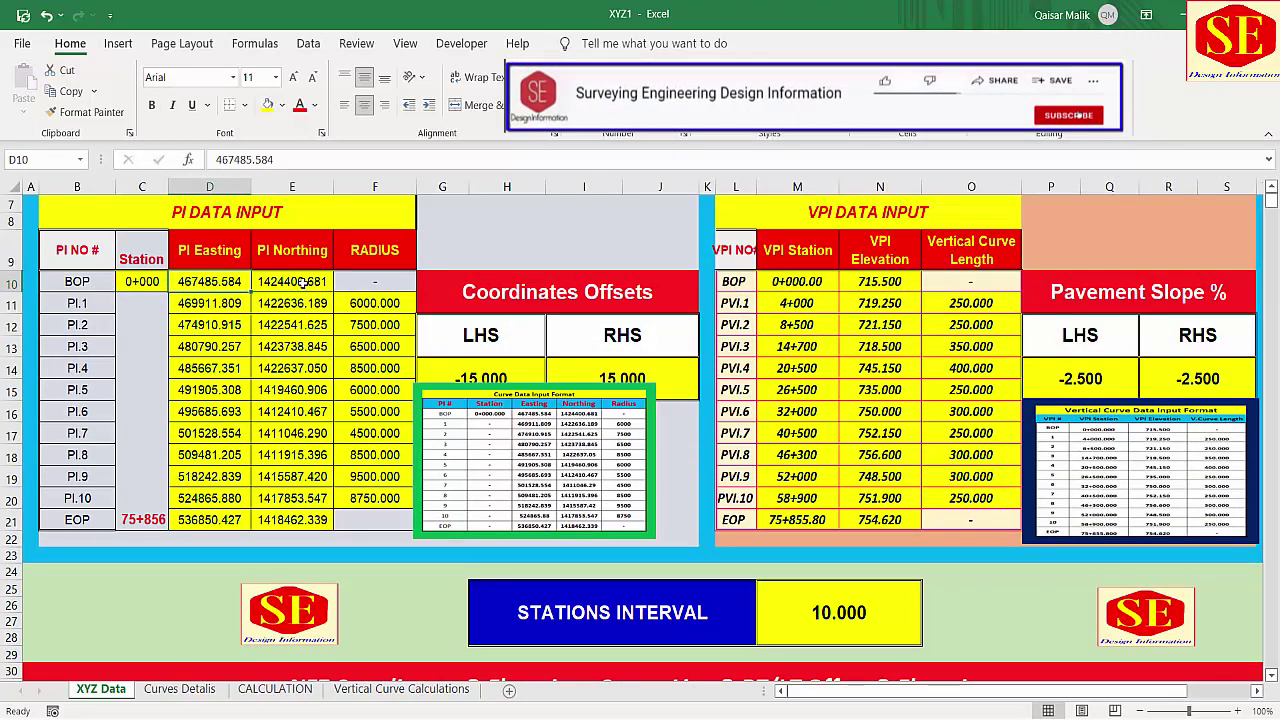
click(302, 283)
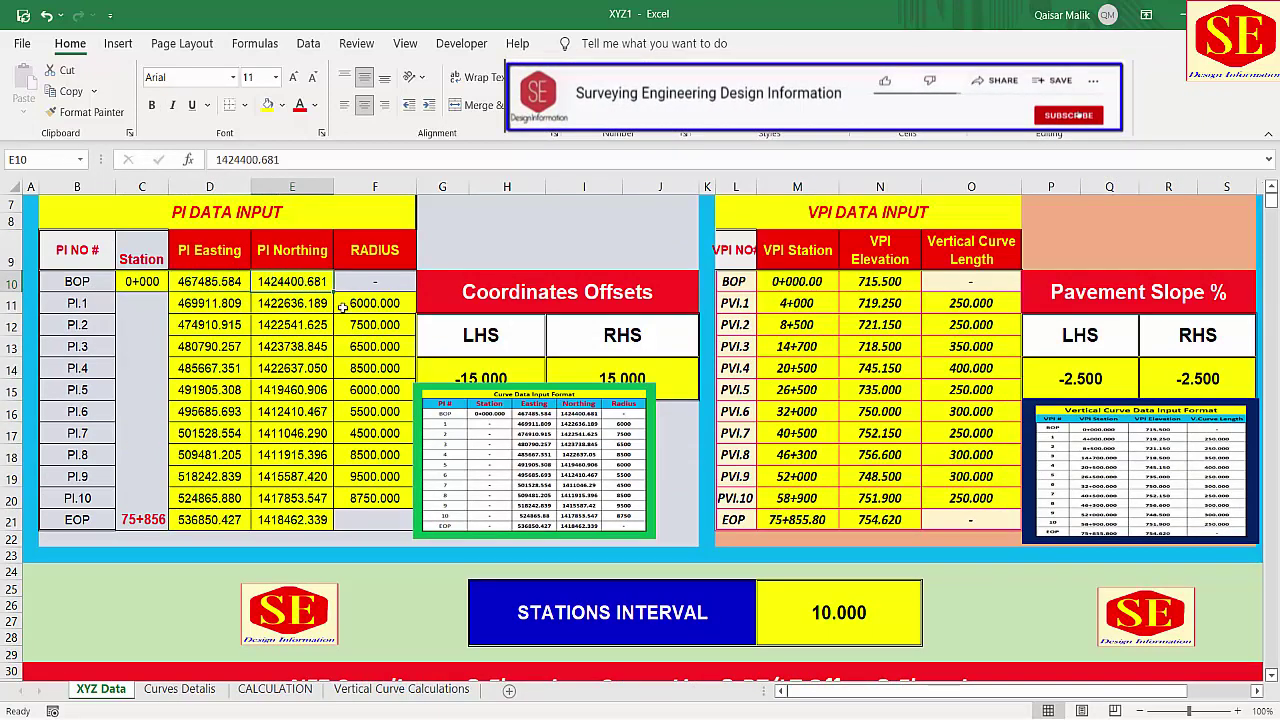
click(133, 282)
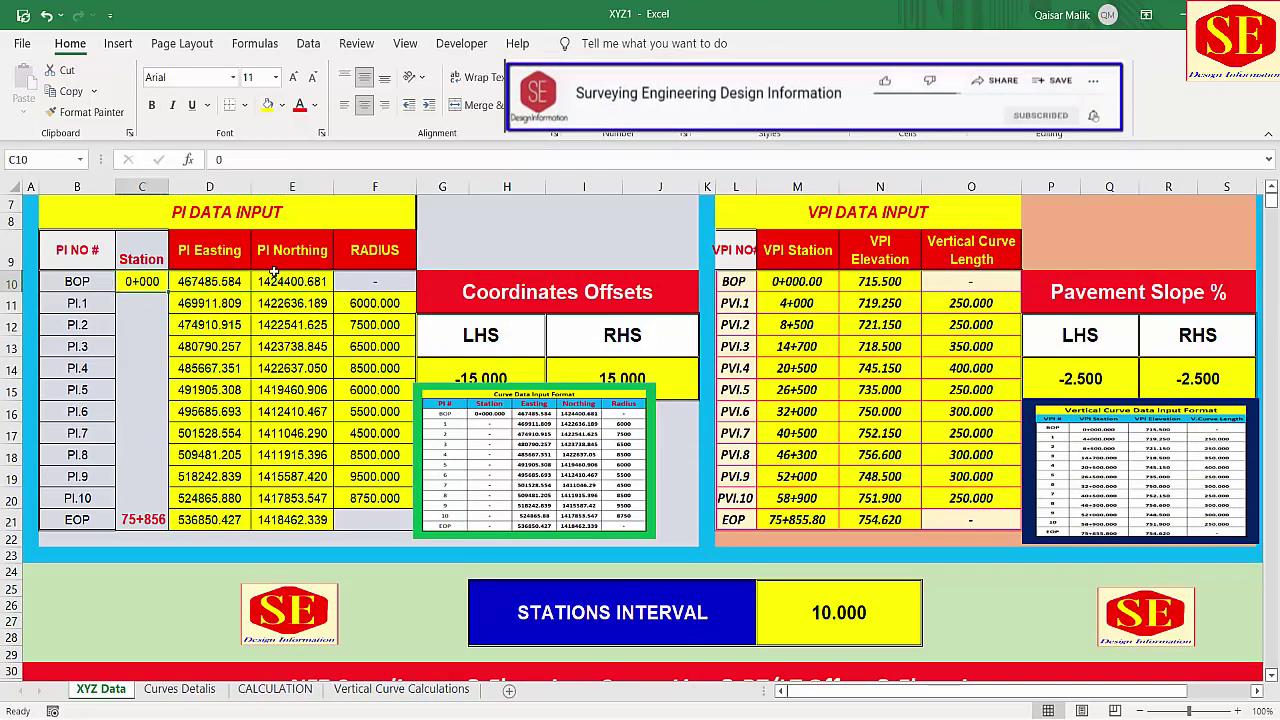
click(228, 280)
click(322, 278)
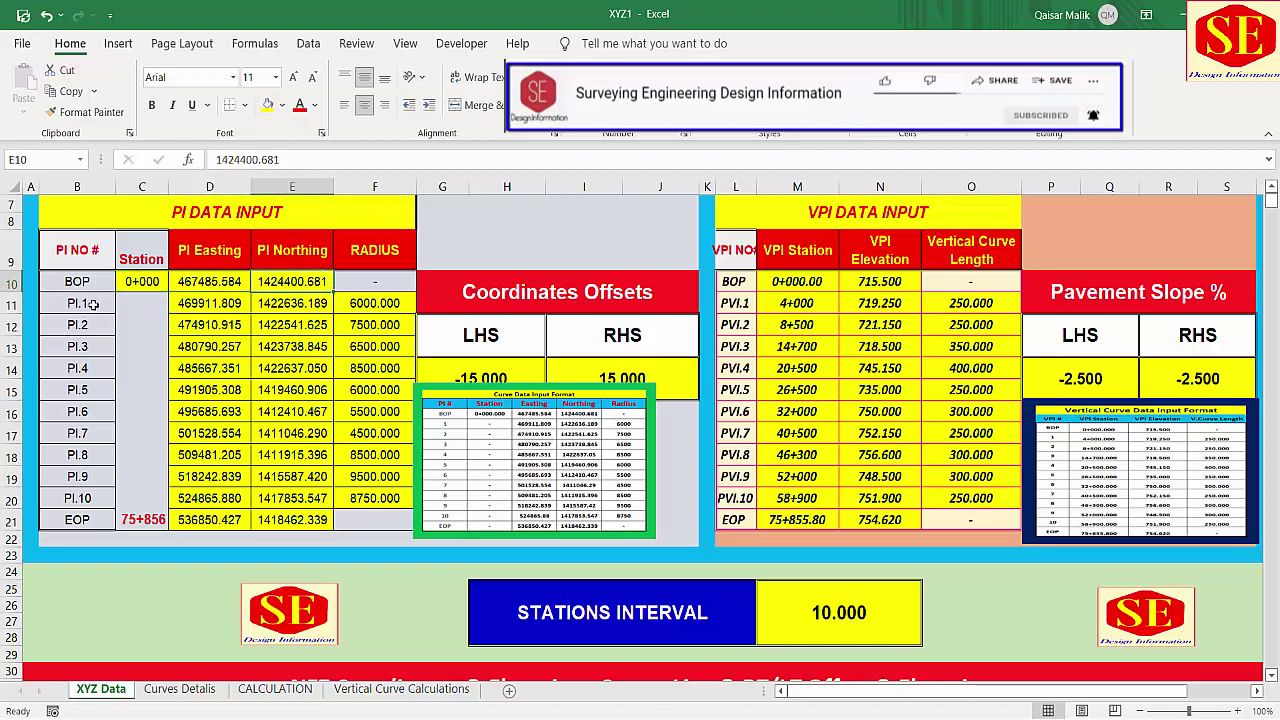
Step through the PI point labels from PI.1 down to PI.10 and EOP.
click(92, 304)
click(92, 325)
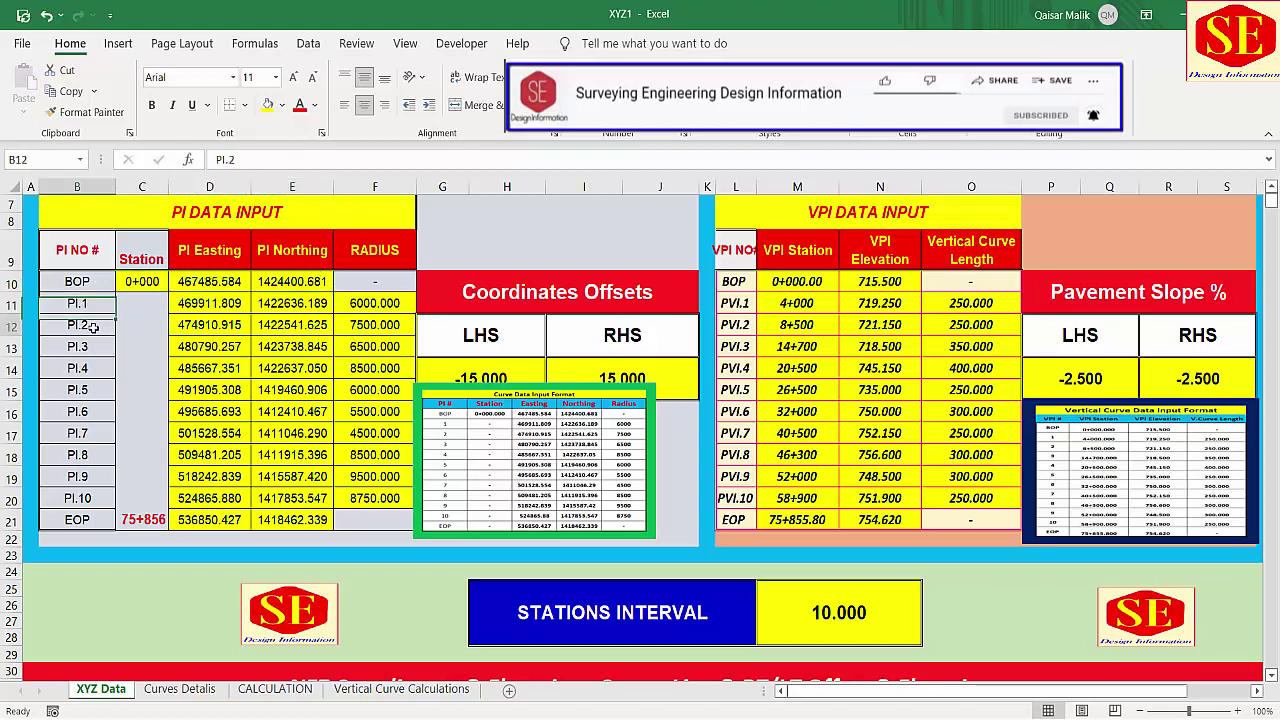
click(92, 346)
click(92, 368)
click(92, 386)
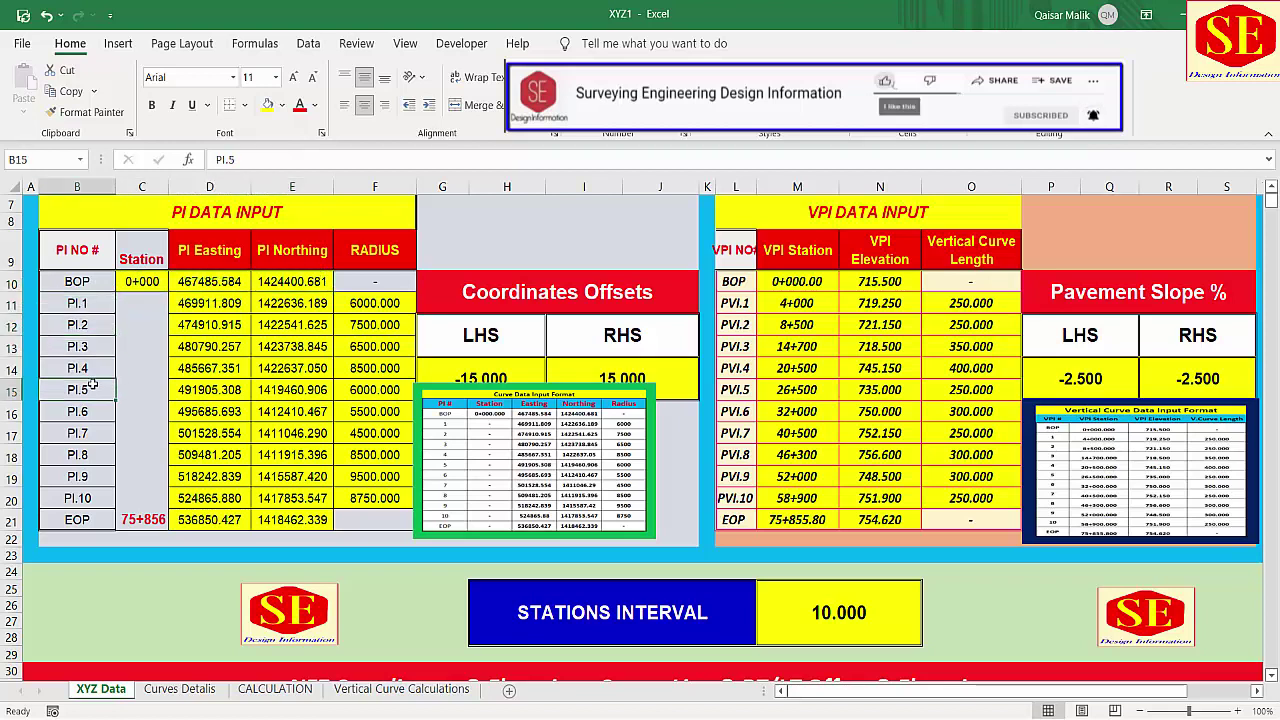
click(78, 506)
click(78, 521)
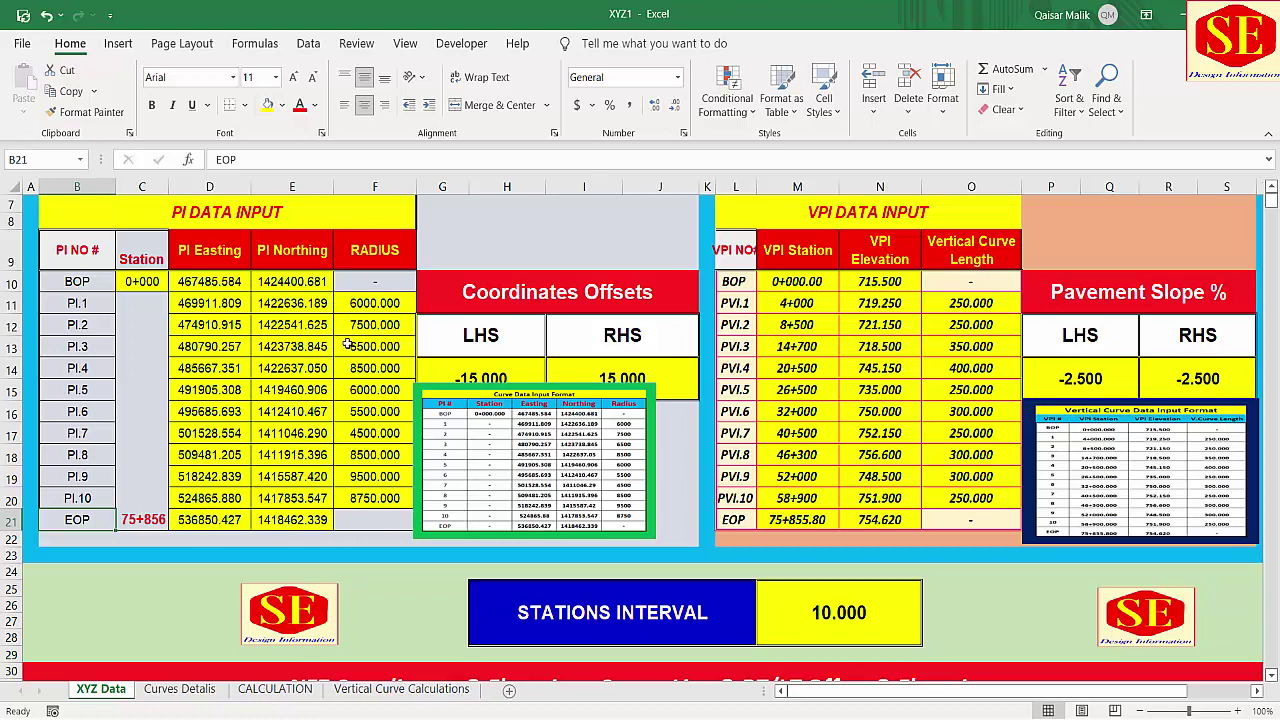
Review the PI.1 easting, northing and radius of 6000.
click(212, 300)
click(286, 304)
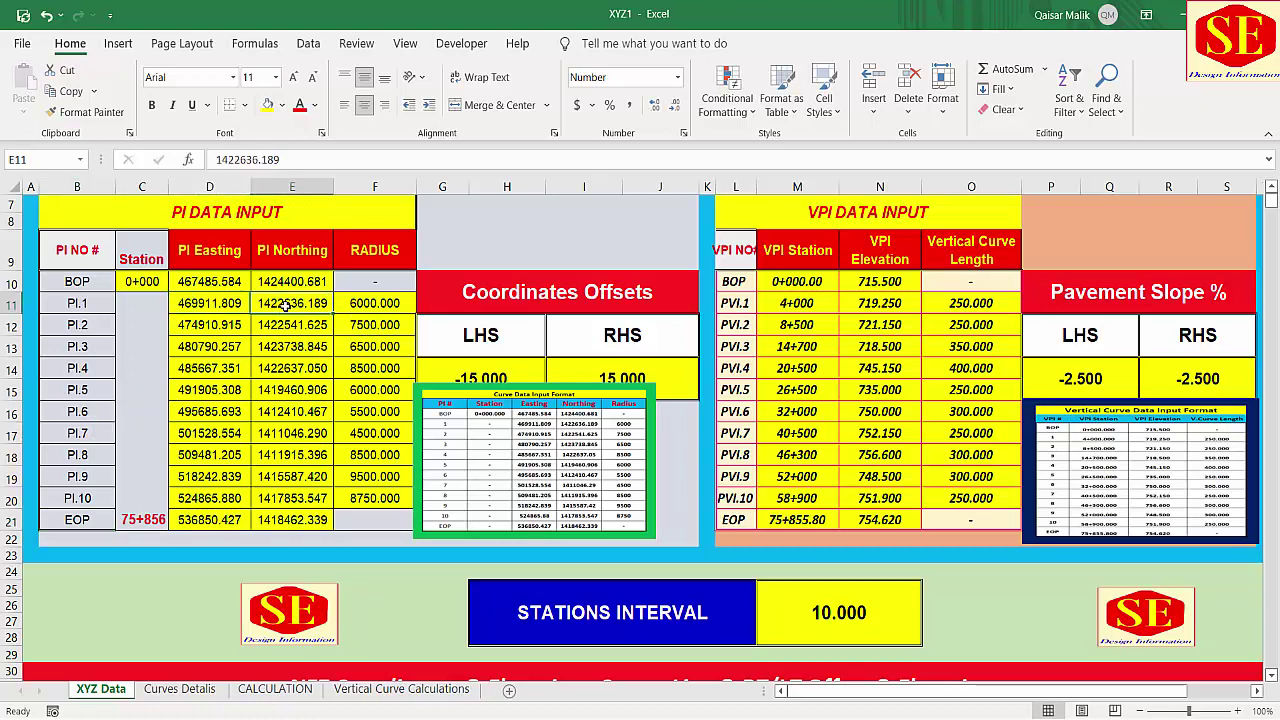
click(372, 304)
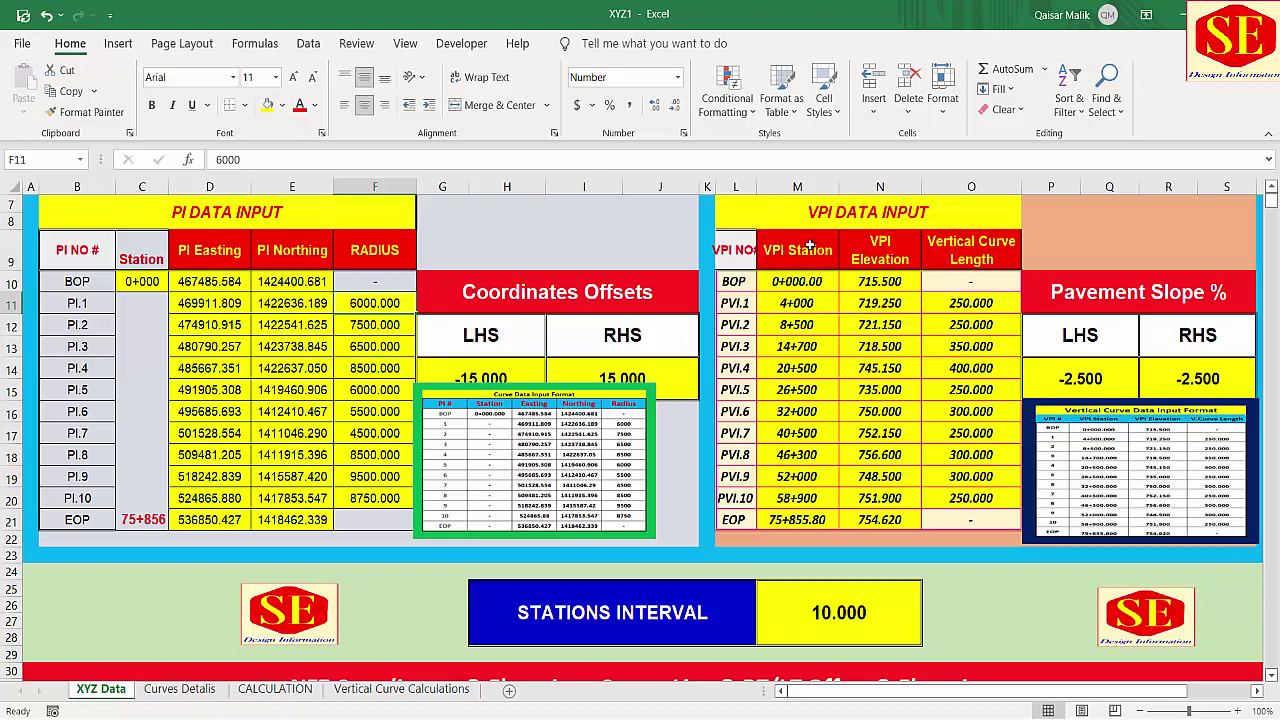
Check the VPI table's BOP elevation 715.500 and PVI.1 station, elevation 719.250 and curve length.
click(740, 284)
click(800, 282)
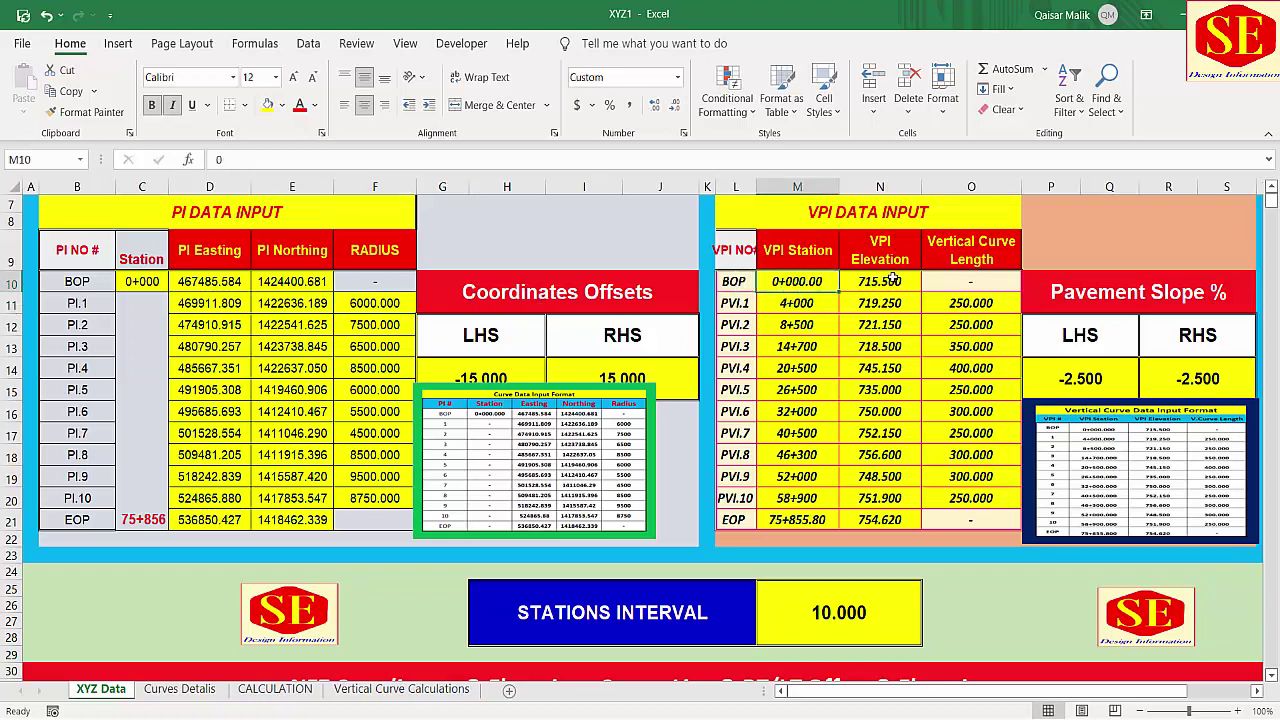
click(890, 283)
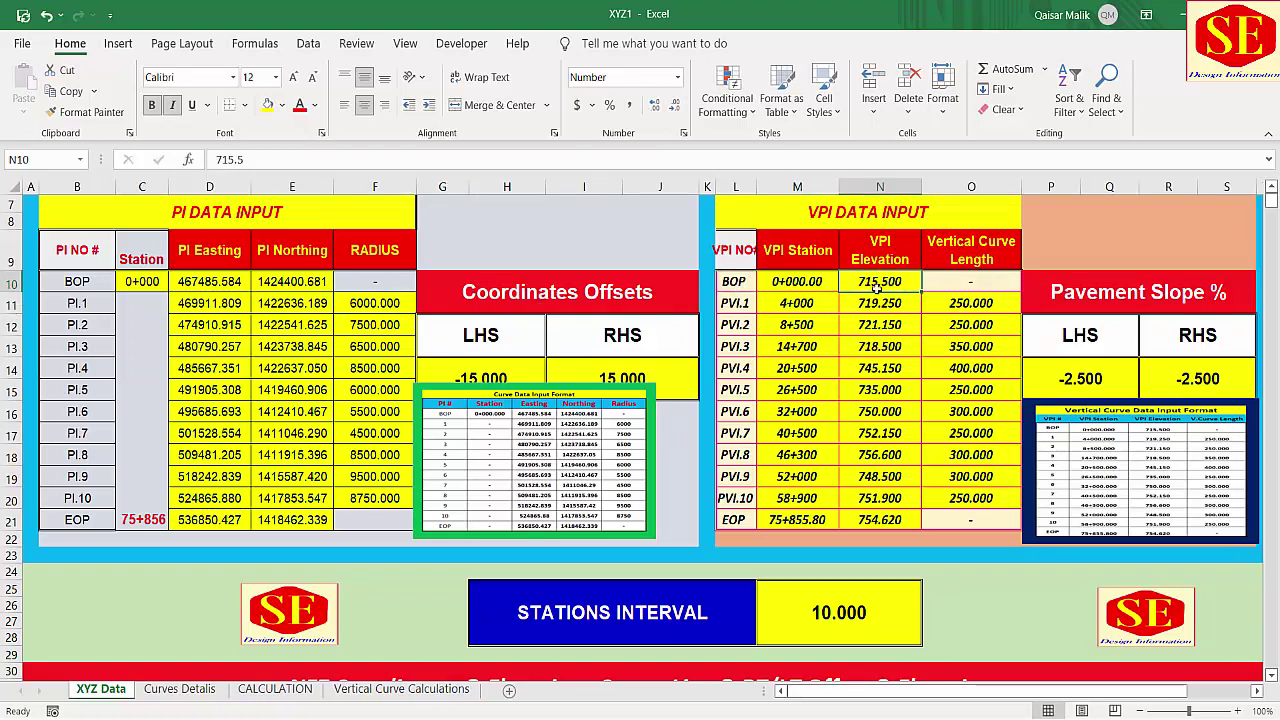
click(747, 309)
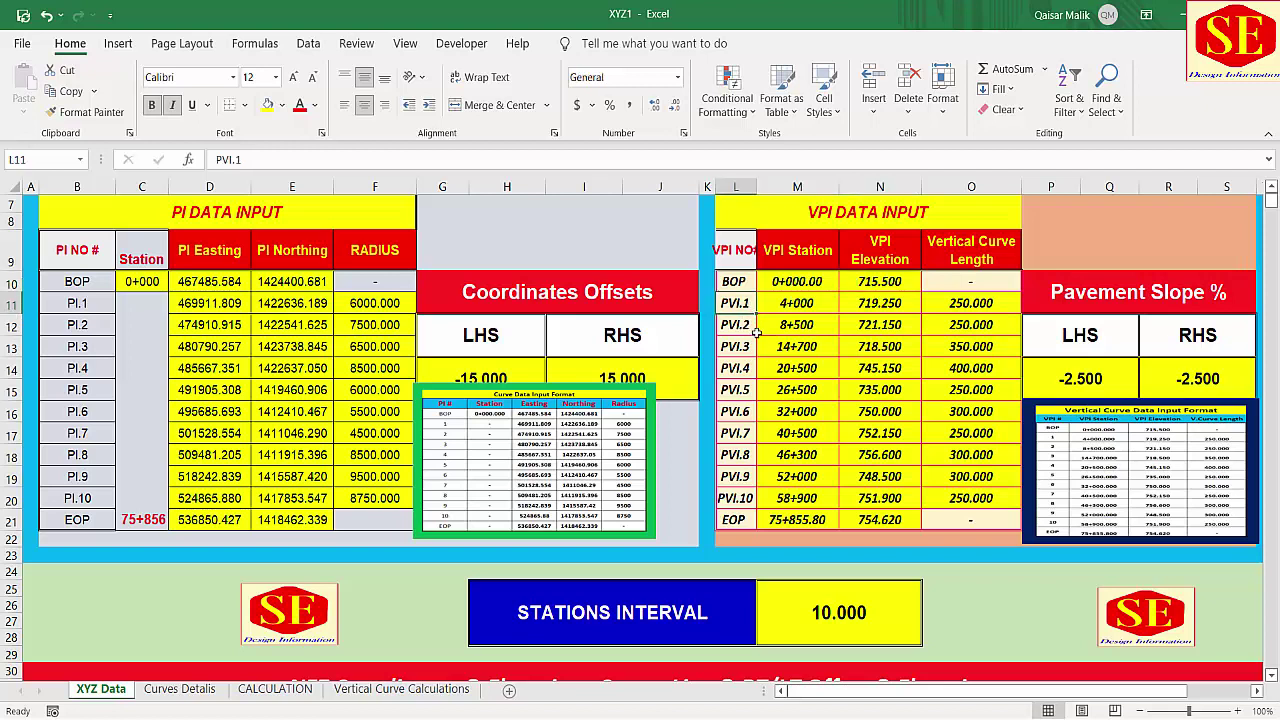
click(808, 302)
click(878, 302)
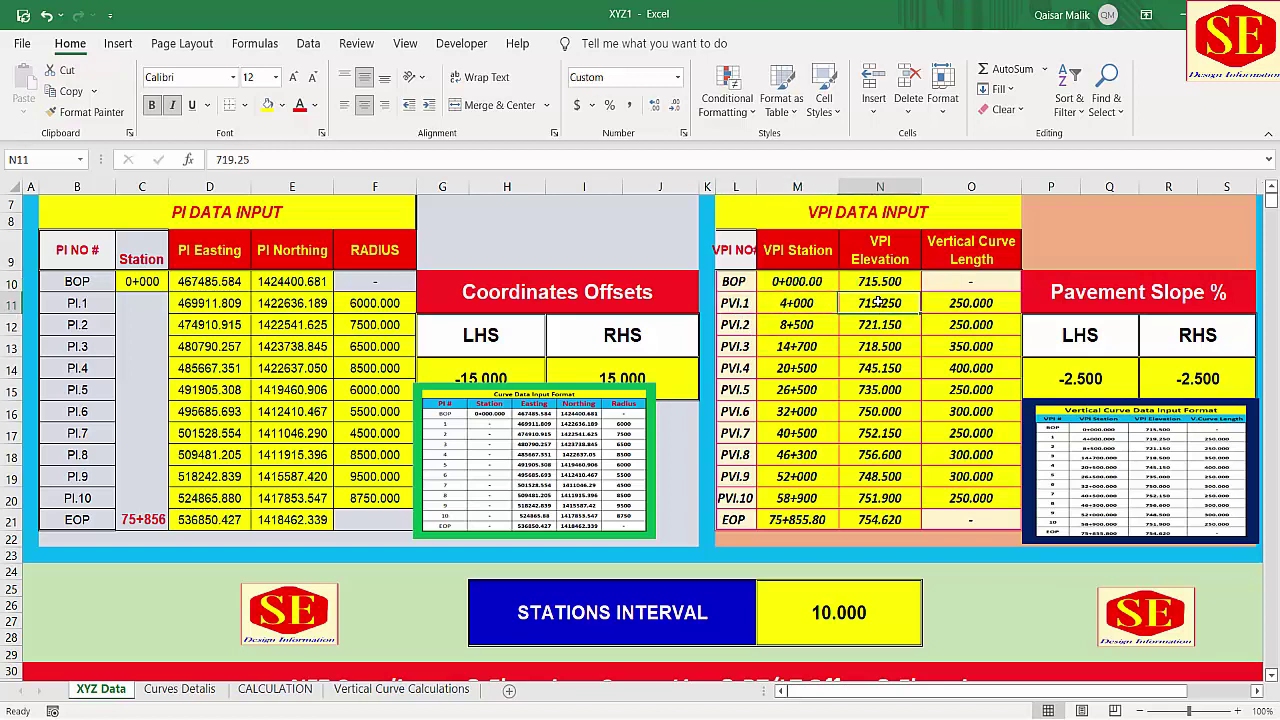
click(981, 305)
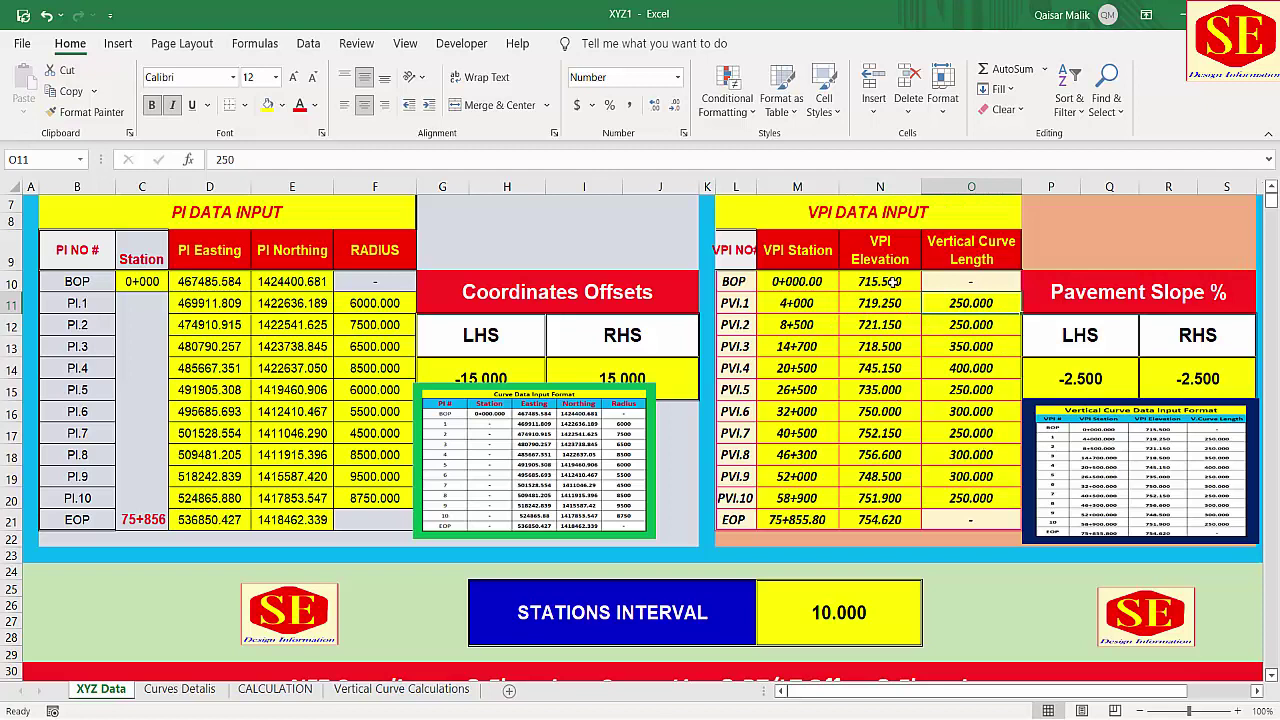
click(562, 462)
Shrink the curve format picture to reveal the -15.000 LHS and 15.000 RHS offsets, then compare them.
drag(535, 383, 535, 406)
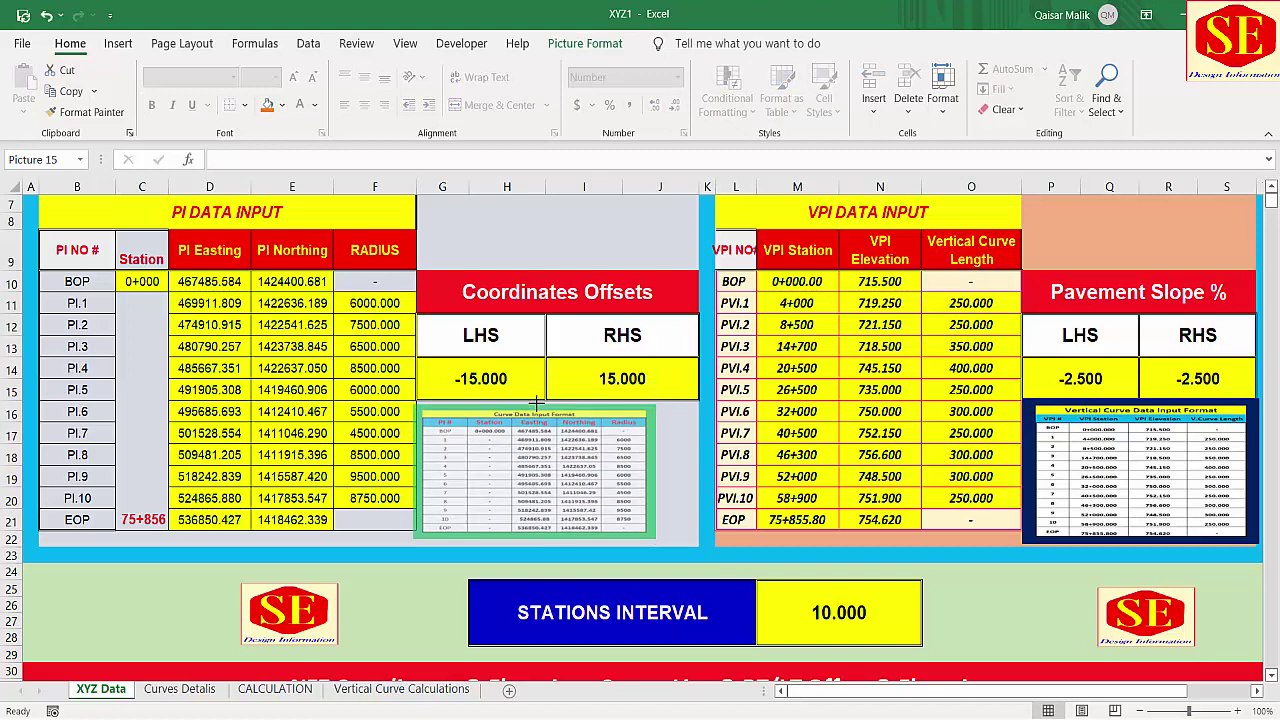
click(205, 345)
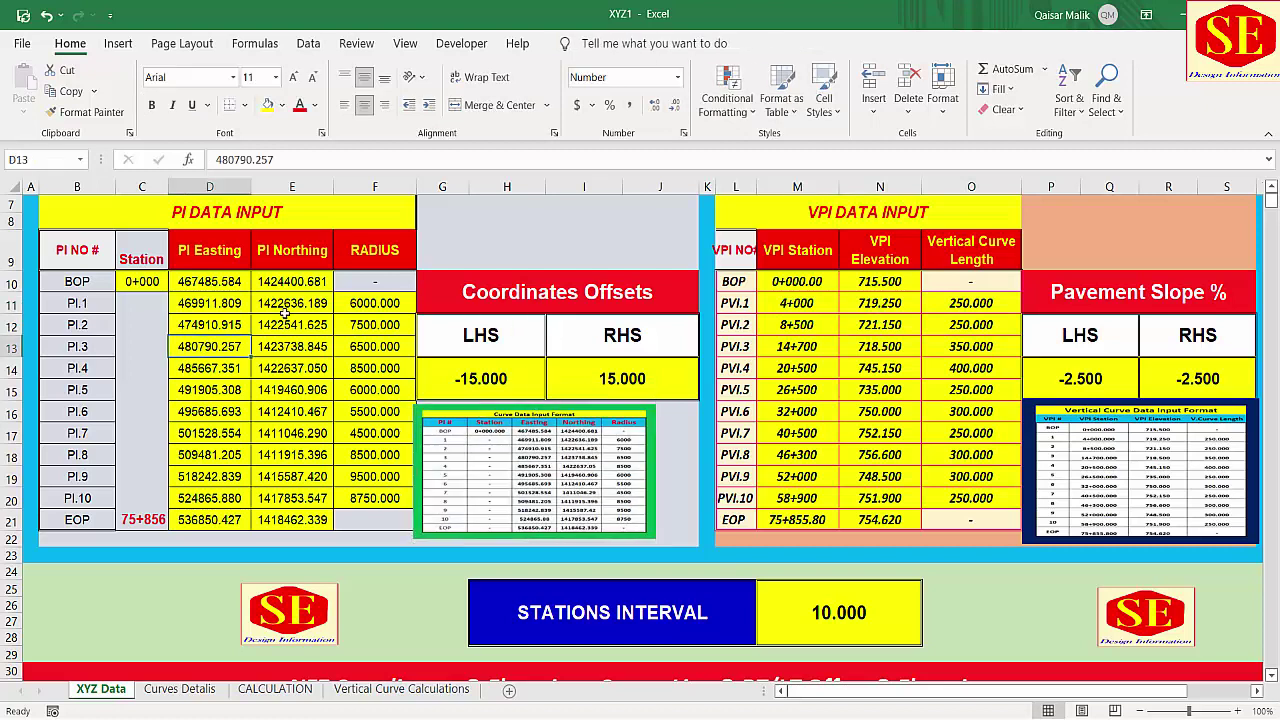
click(485, 375)
click(597, 393)
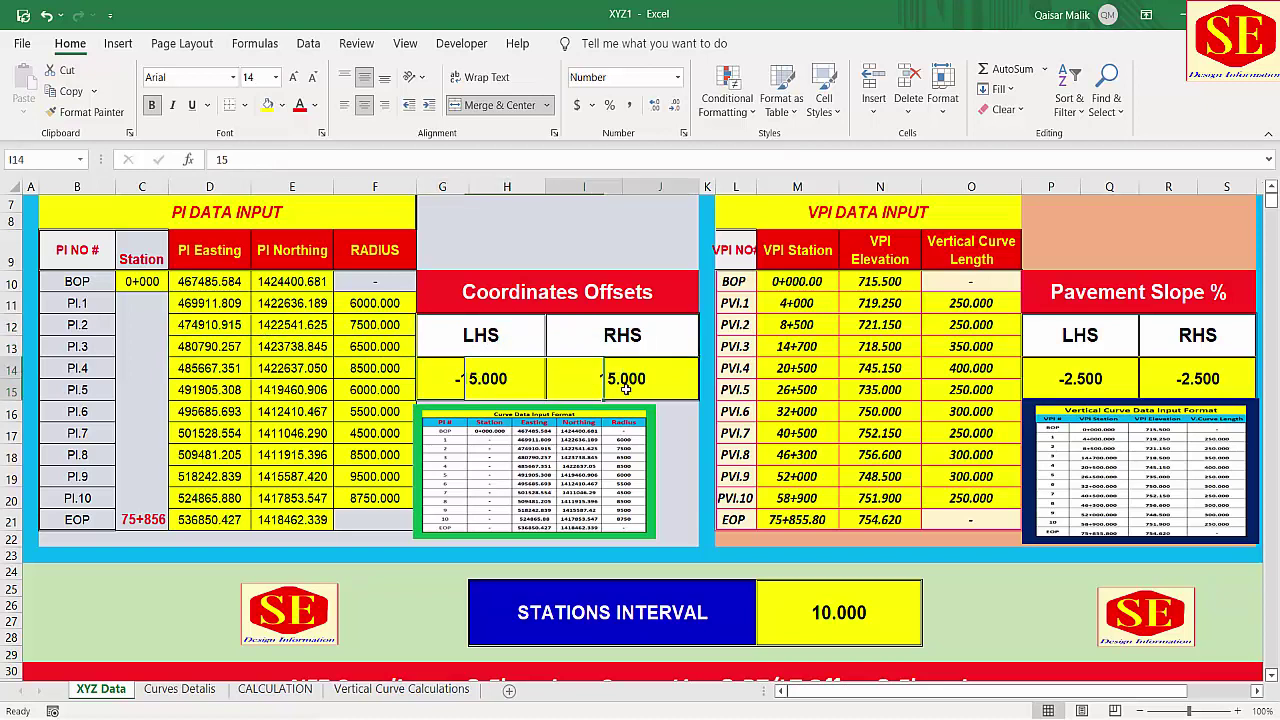
click(478, 385)
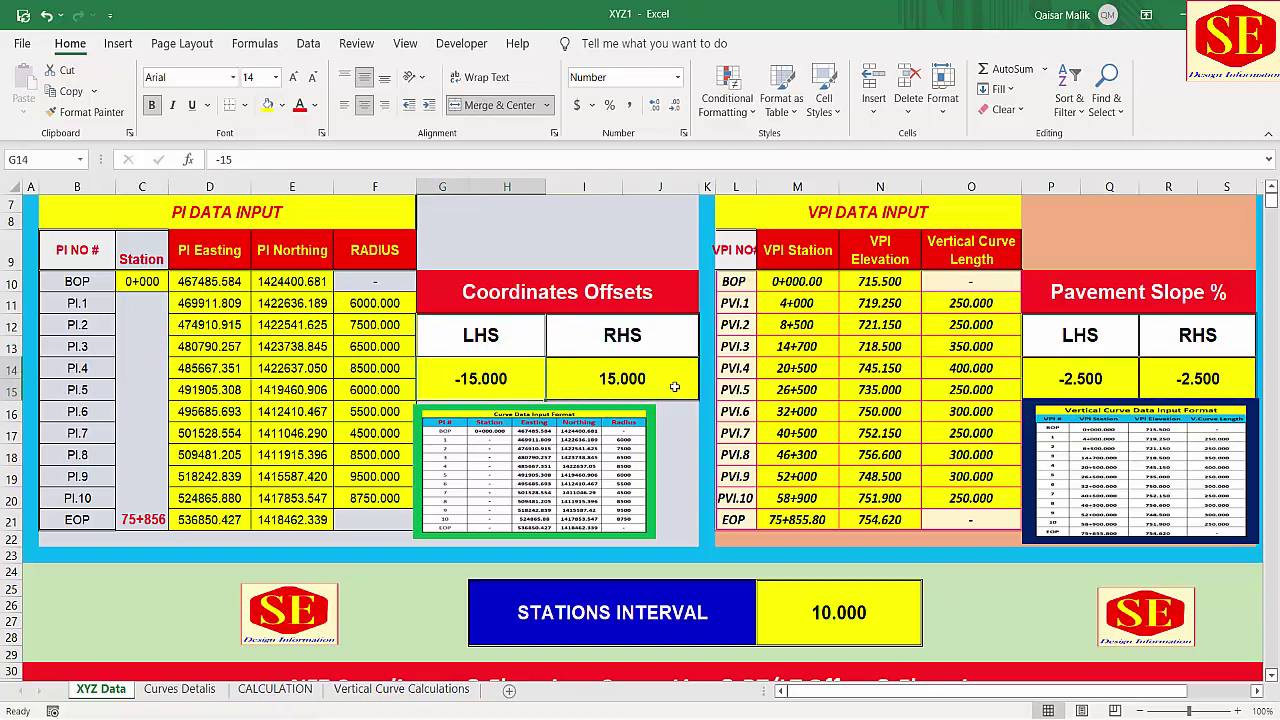
click(595, 384)
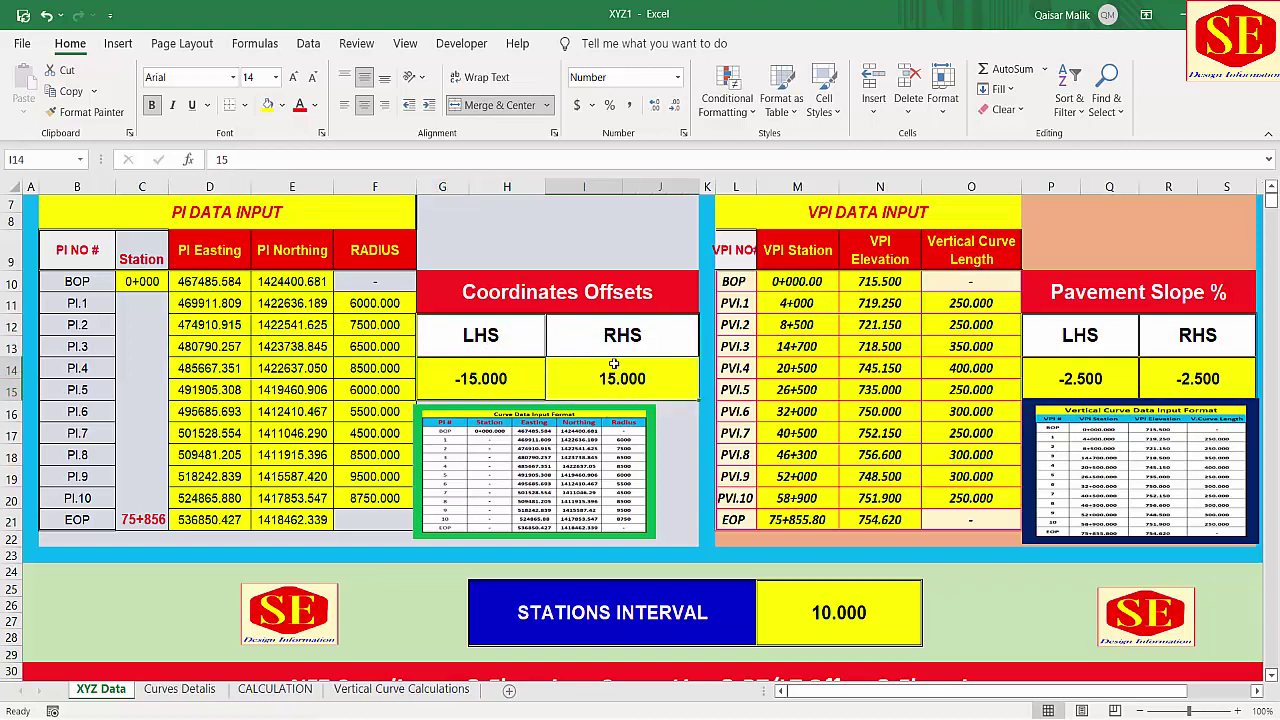
Change the 15.000 offset table's header from LHS OFFSET to RHS OFFSET.
scroll(462, 348, down, 4)
scroll(515, 388, down, 1)
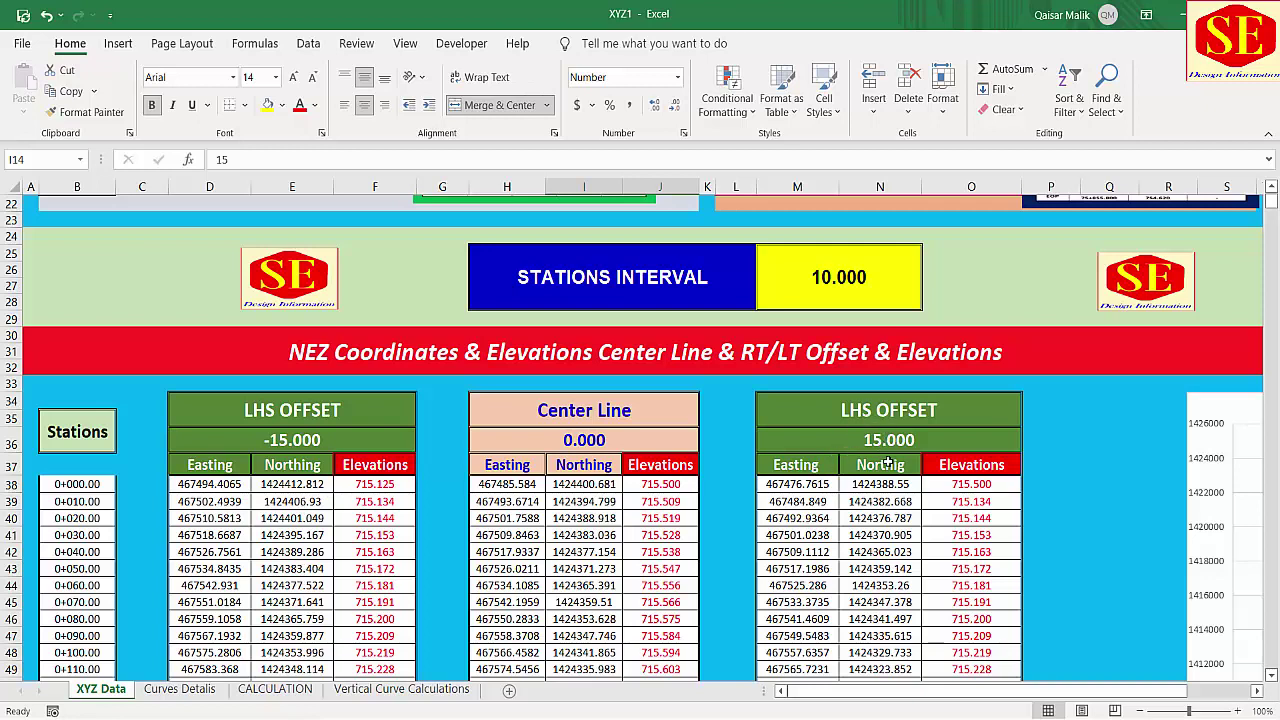
click(857, 410)
double_click(857, 410)
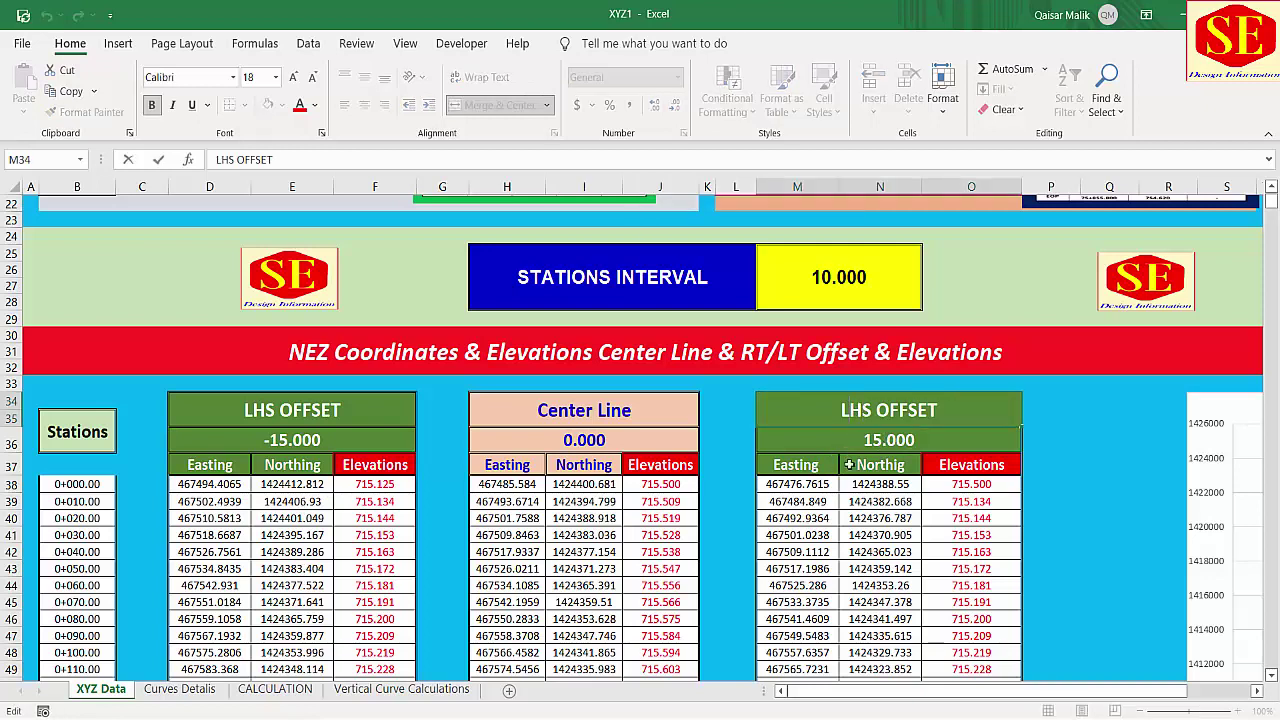
key(BackSpace)
text(R)
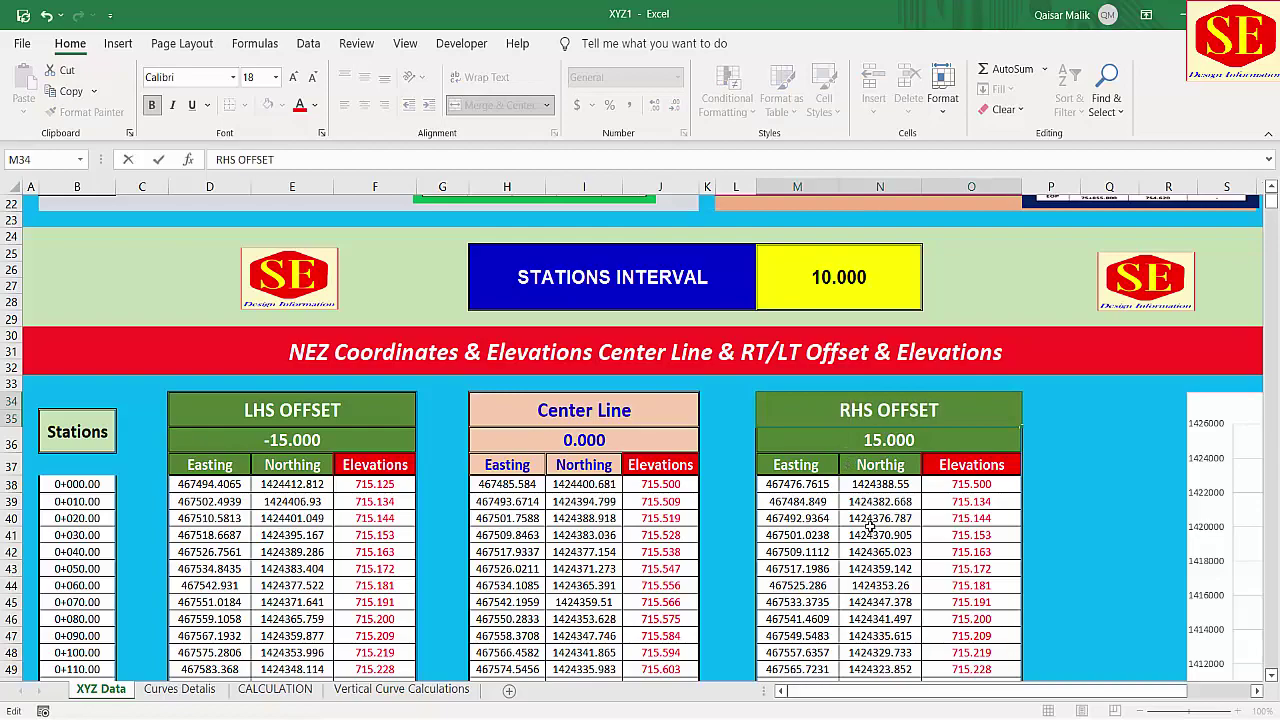
click(873, 533)
Review the centre line Easting, Northing and Elevations lookup formulas.
scroll(873, 531, up, 4)
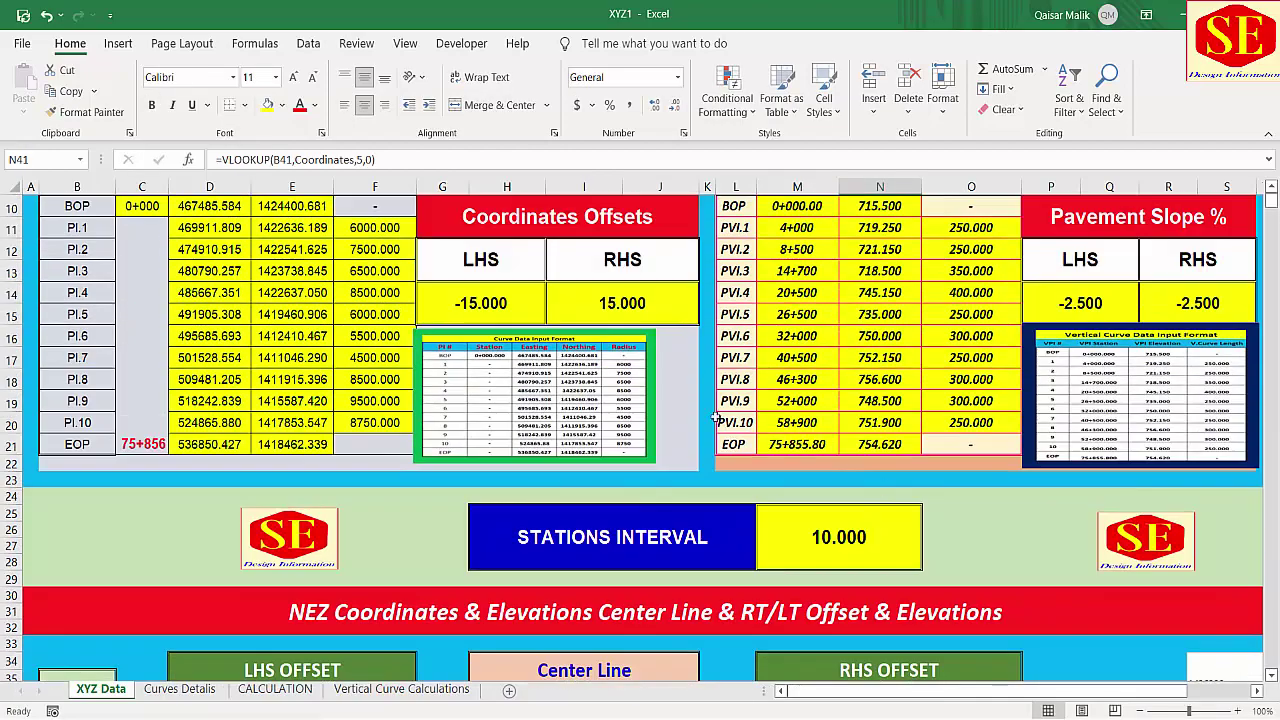
scroll(383, 334, up, 1)
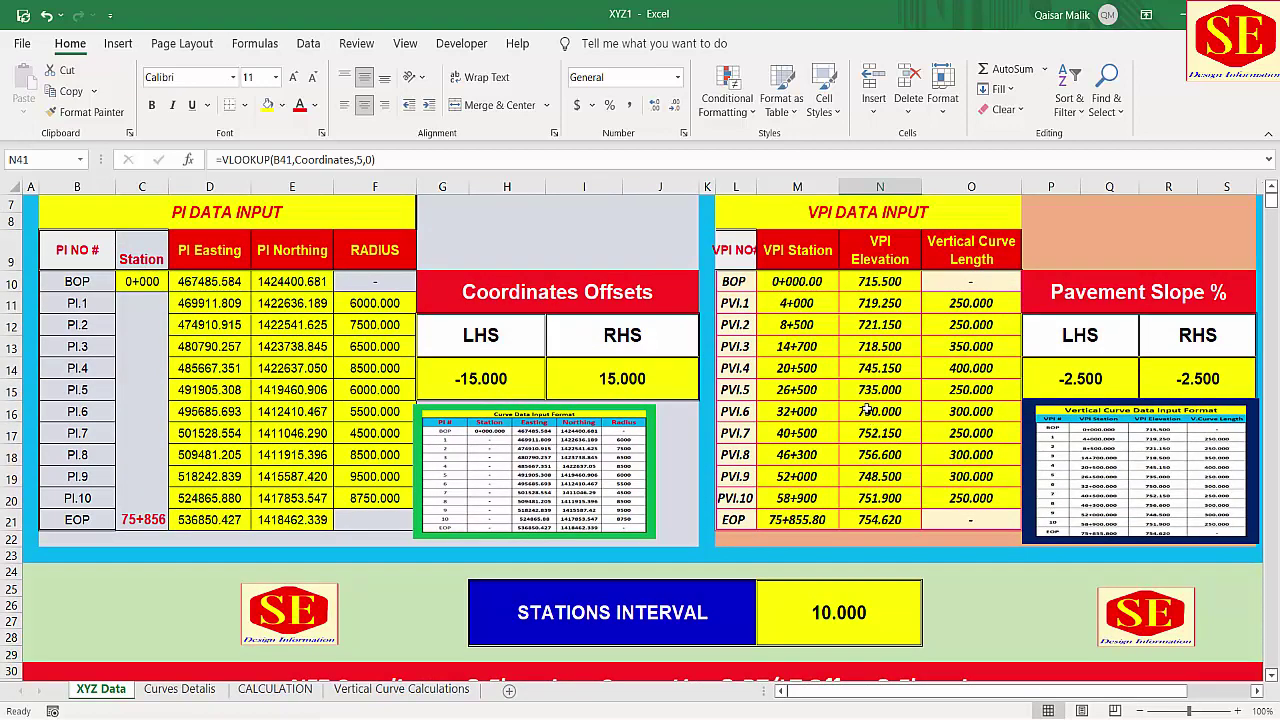
scroll(862, 408, down, 4)
scroll(862, 408, down, 3)
click(506, 388)
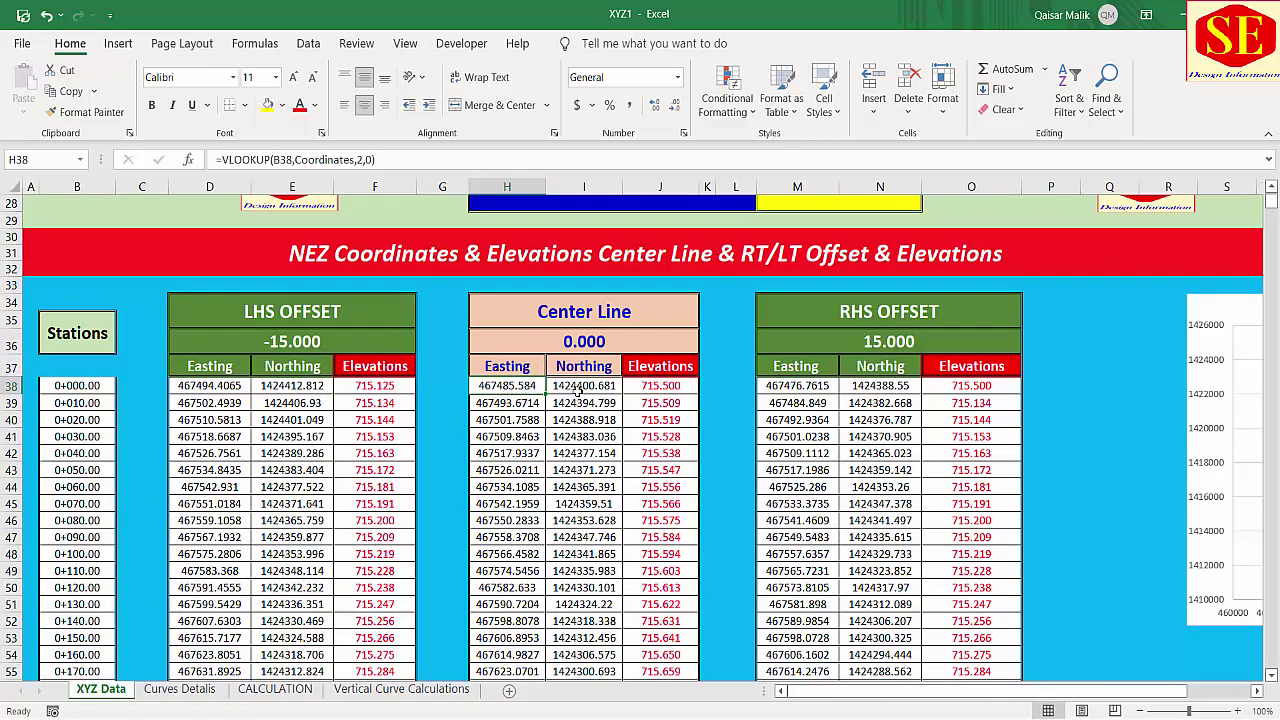
click(584, 389)
click(657, 390)
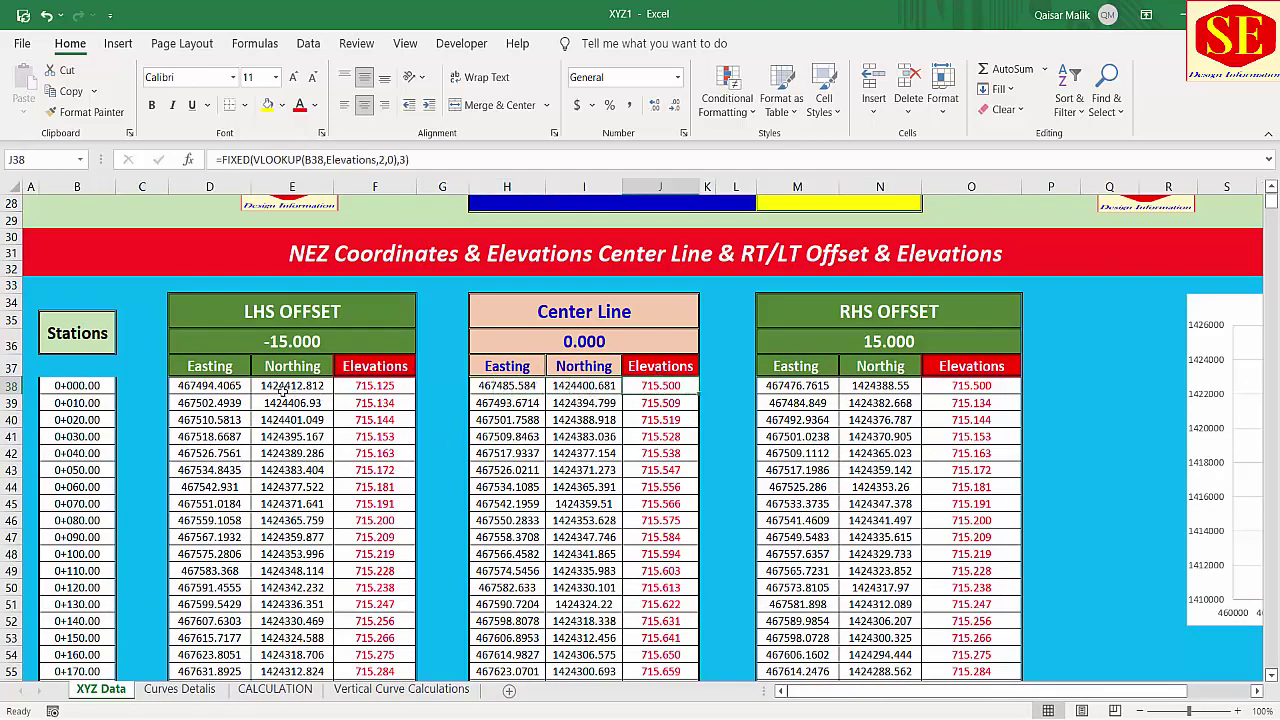
Review the LHS offset formulas and confirm the RHS offset links to the 15 offset.
click(203, 386)
click(293, 389)
click(357, 389)
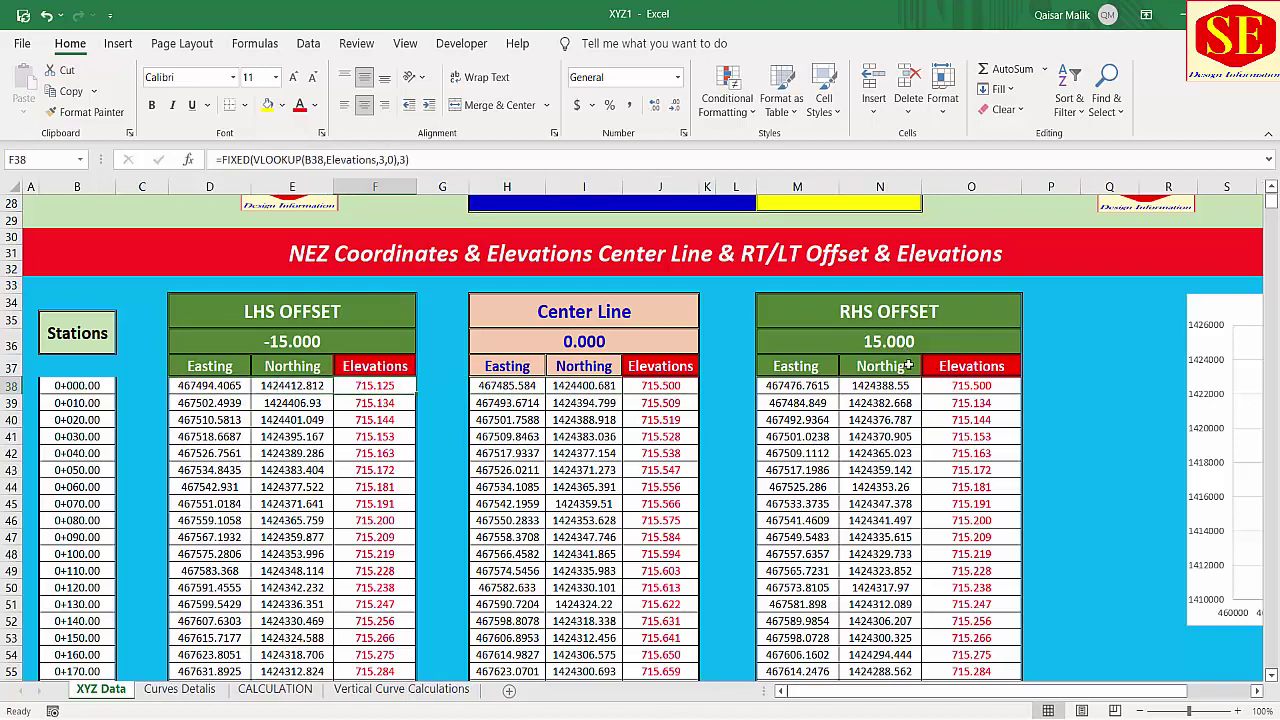
click(887, 338)
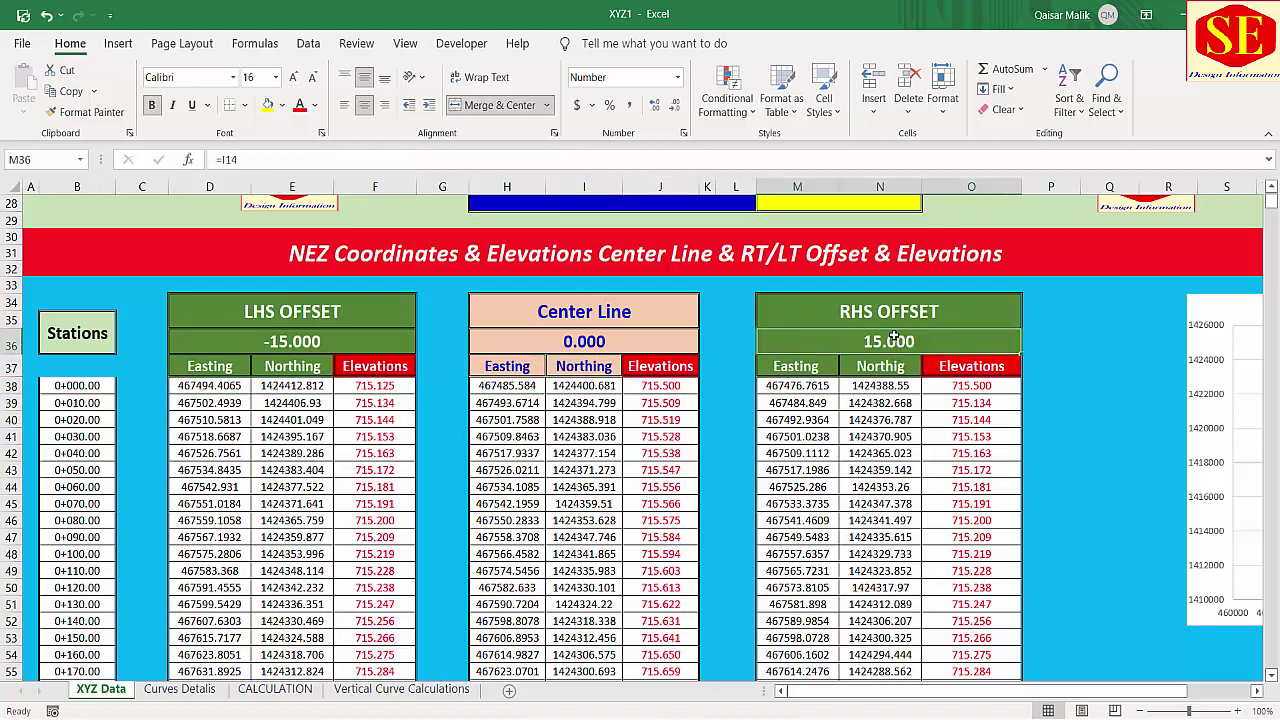
click(968, 386)
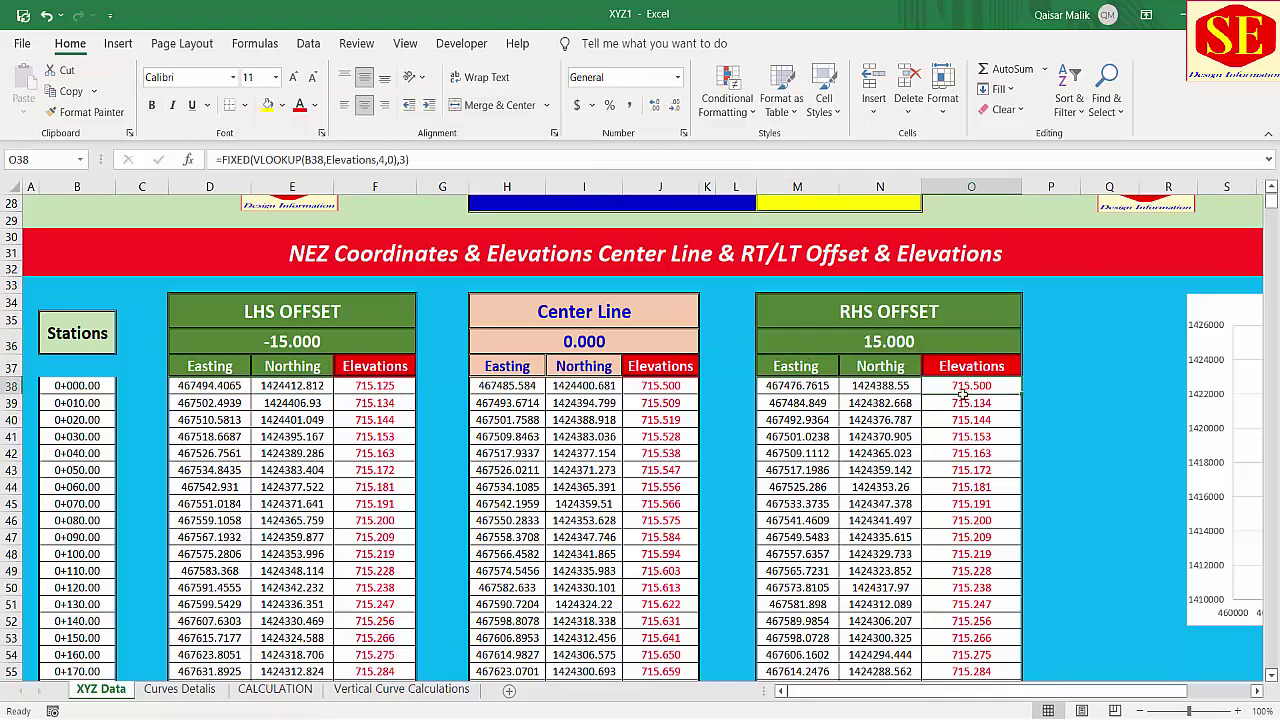
scroll(970, 400, up, 3)
scroll(975, 440, up, 3)
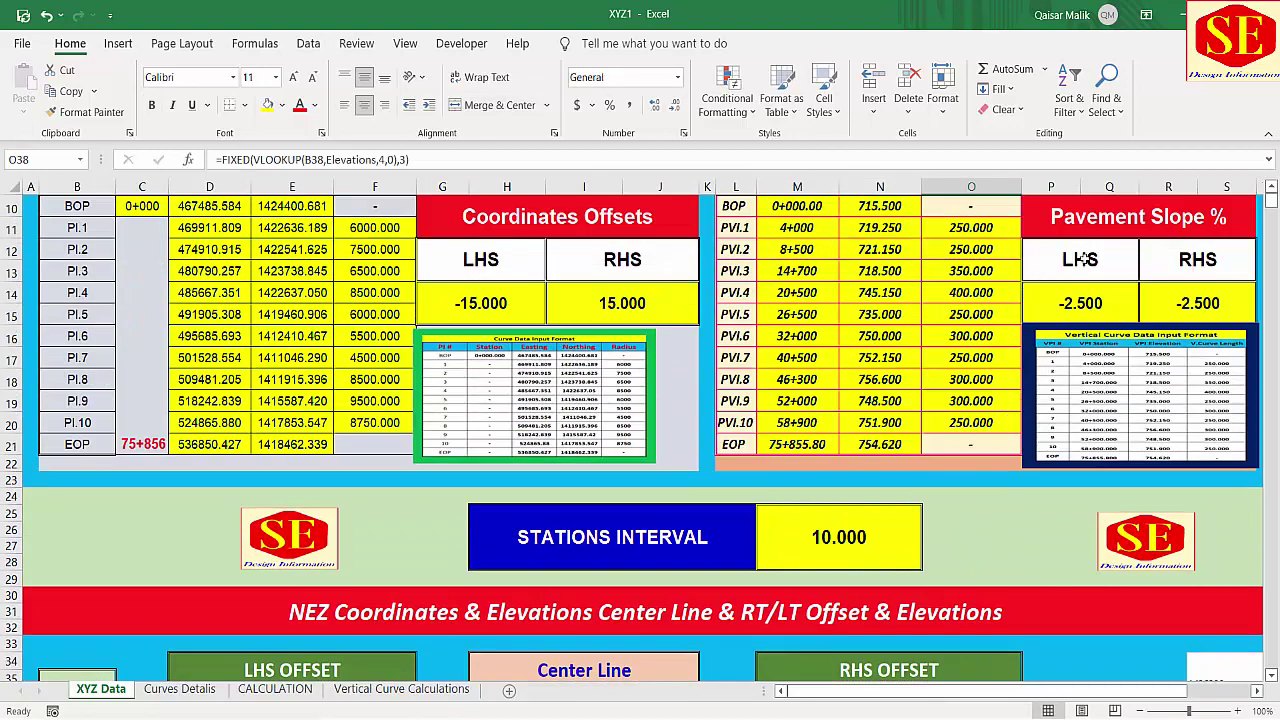
Compare the LHS and RHS pavement slopes, both -2.500, and scroll through the sheet.
click(1082, 259)
click(1206, 262)
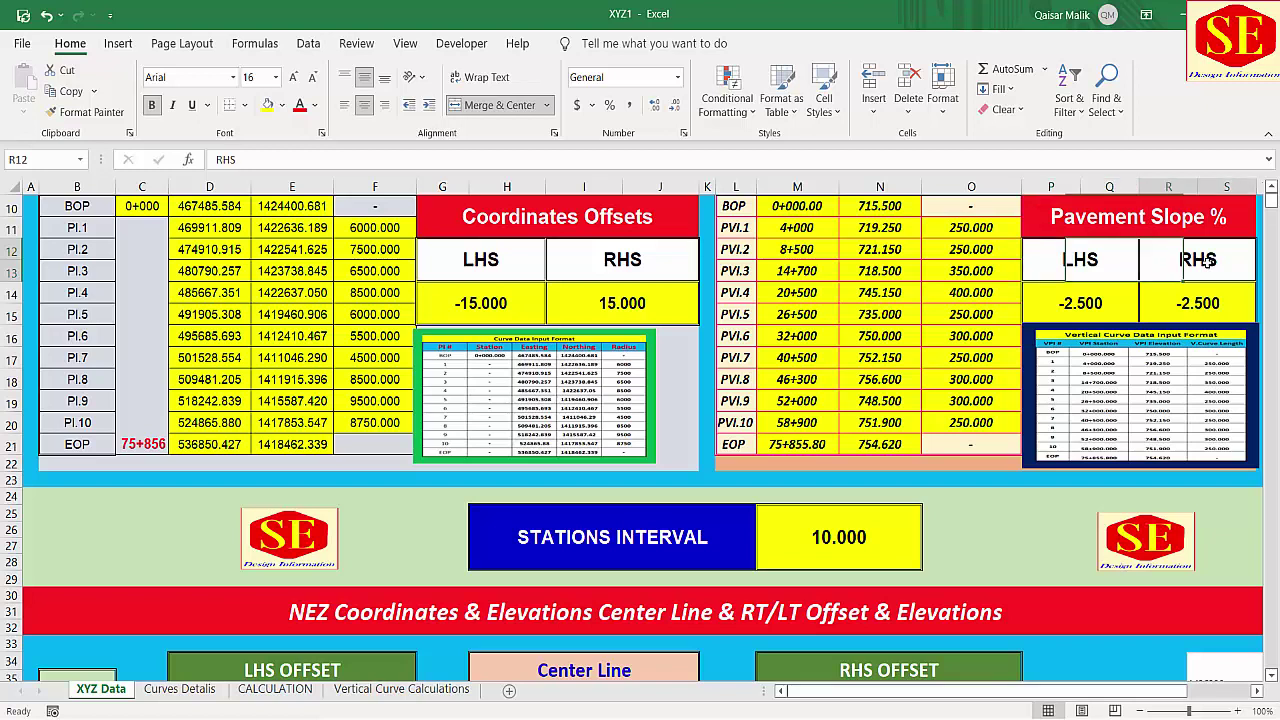
click(1090, 303)
click(1194, 300)
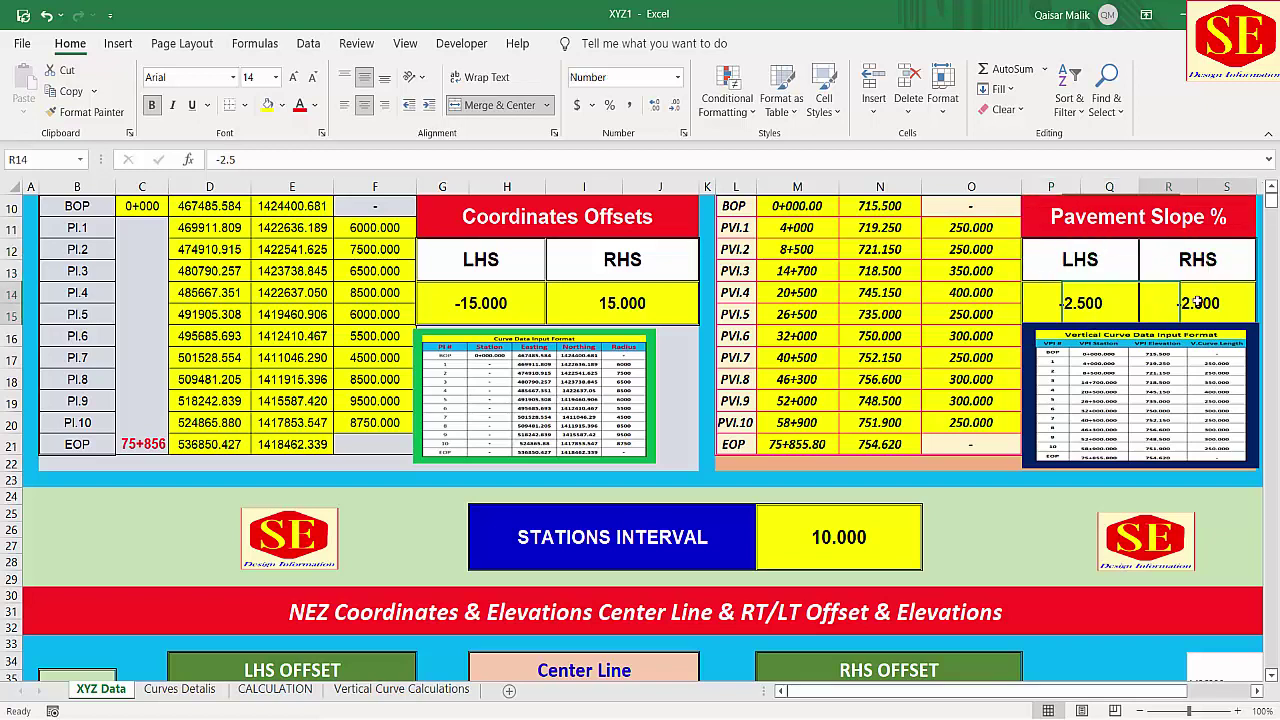
click(1102, 302)
click(1166, 306)
click(1092, 309)
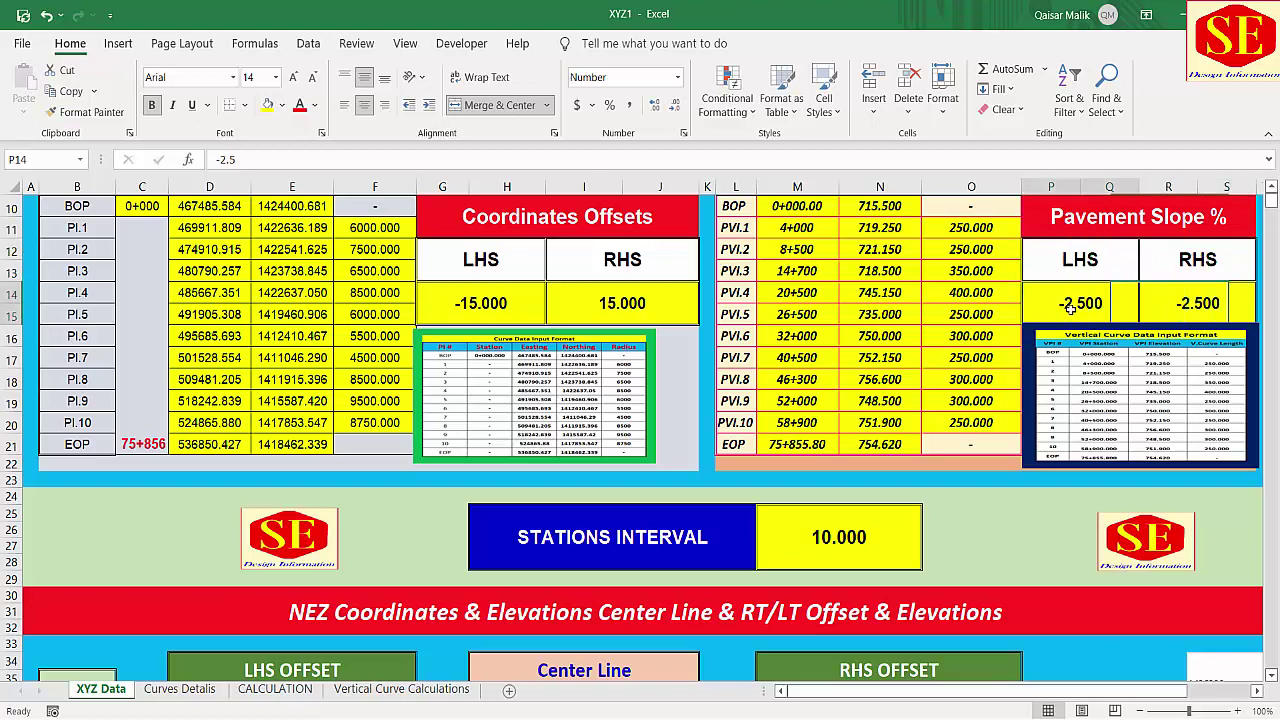
click(1198, 298)
click(1096, 301)
scroll(1094, 302, down, 3)
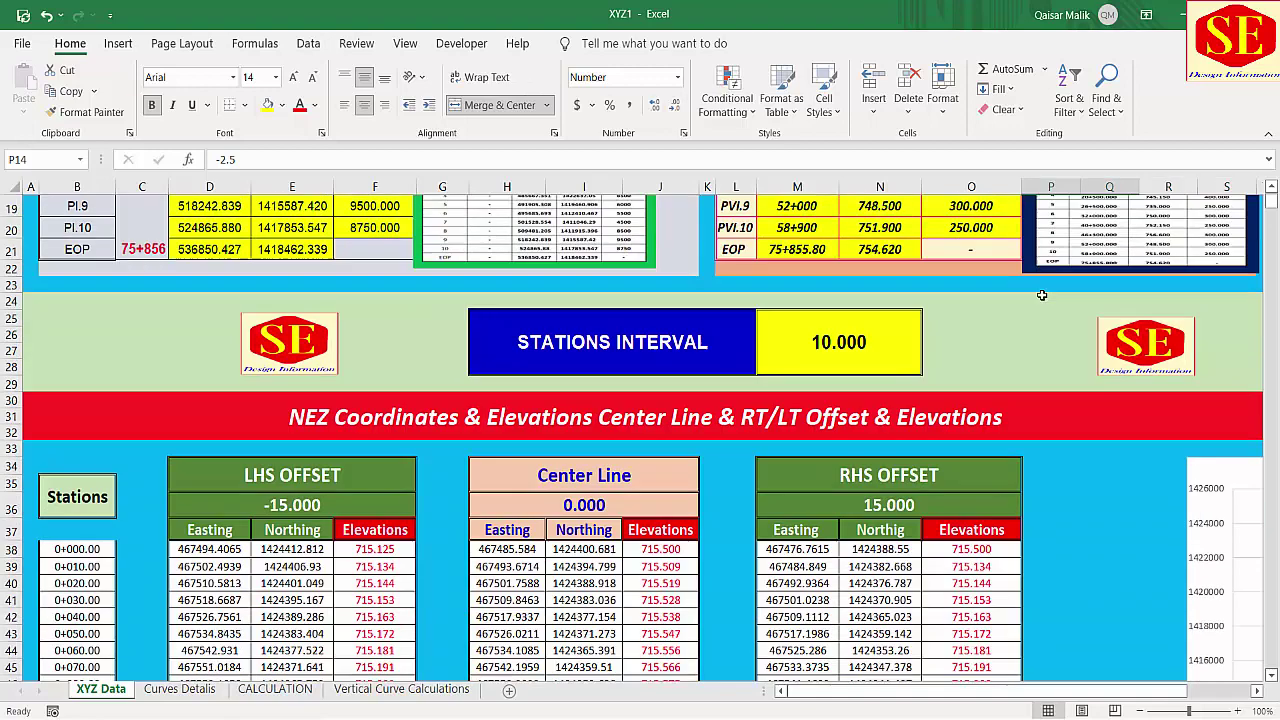
scroll(564, 505, down, 1)
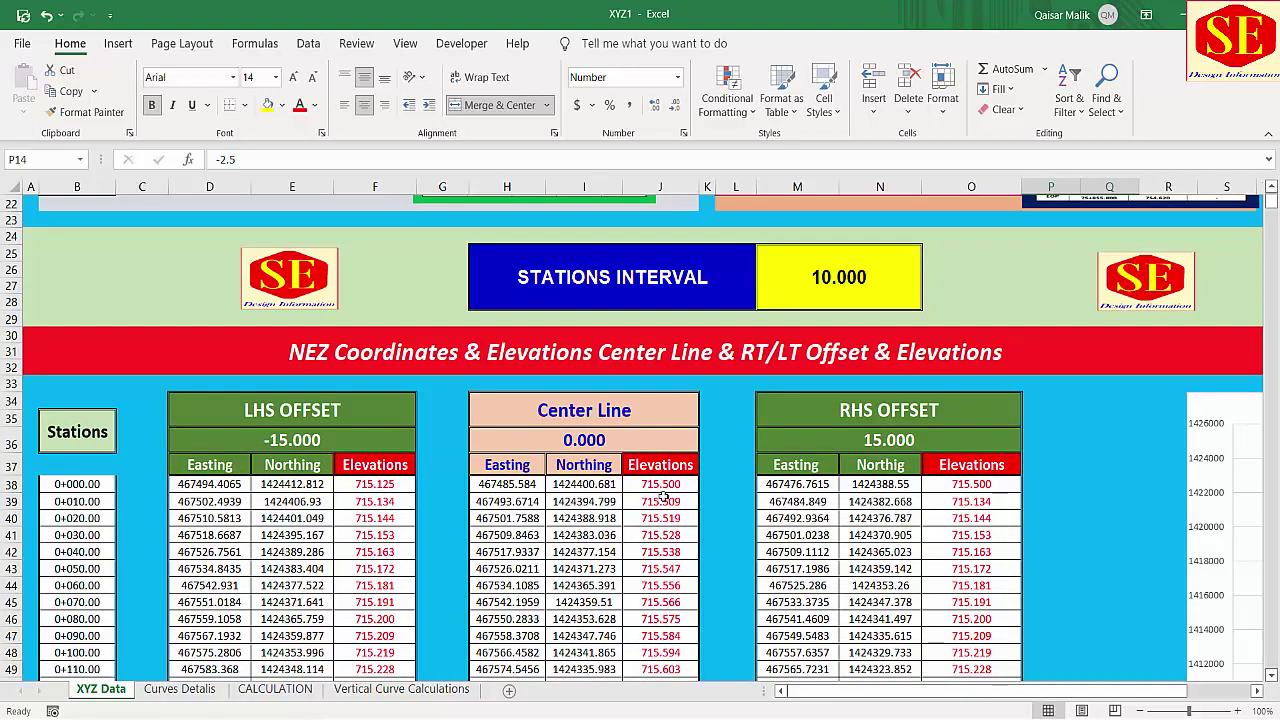
scroll(600, 470, down, 3)
scroll(618, 458, up, 5)
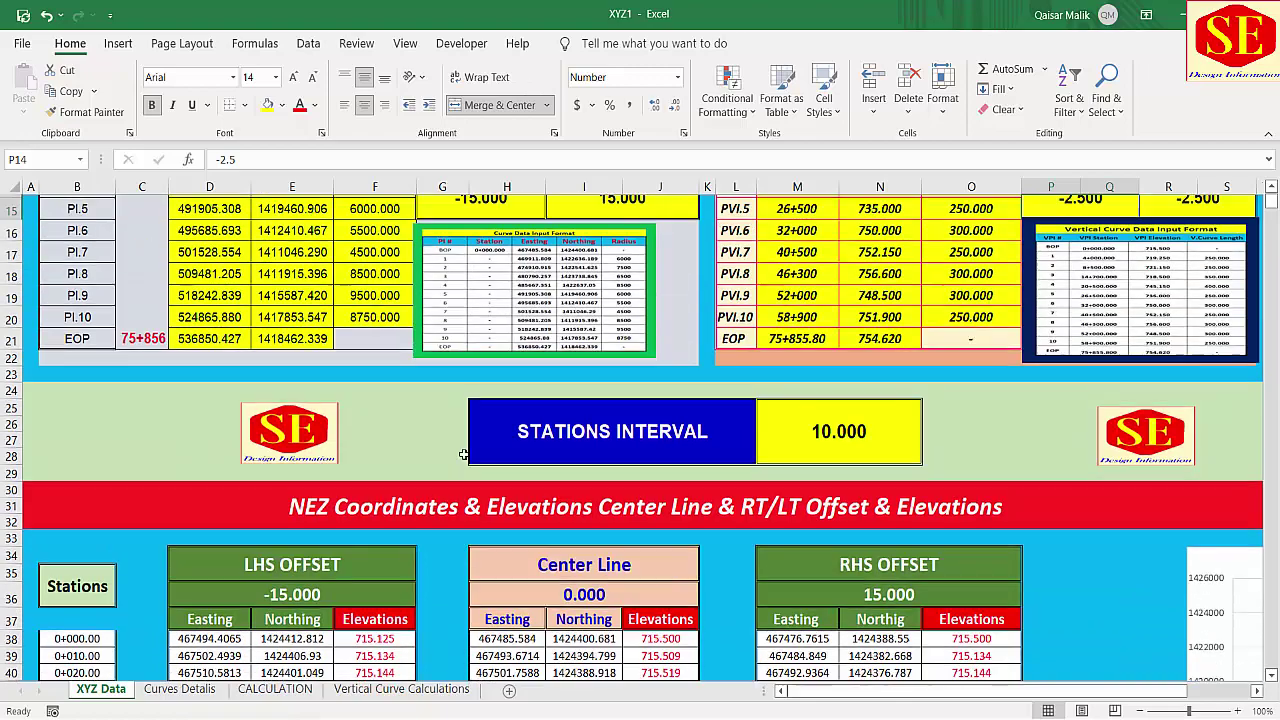
scroll(560, 560, up, 2)
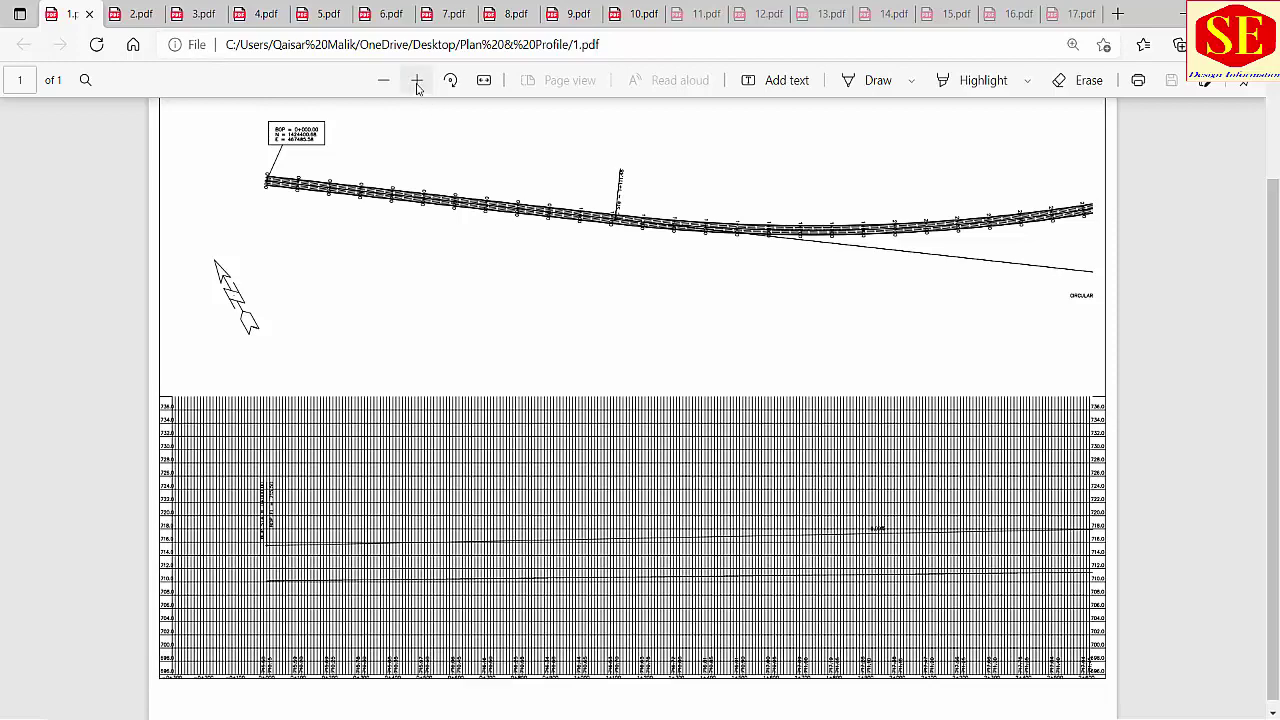
Zoom into the 1.pdf plan and profile drawing and scroll through it.
click(417, 81)
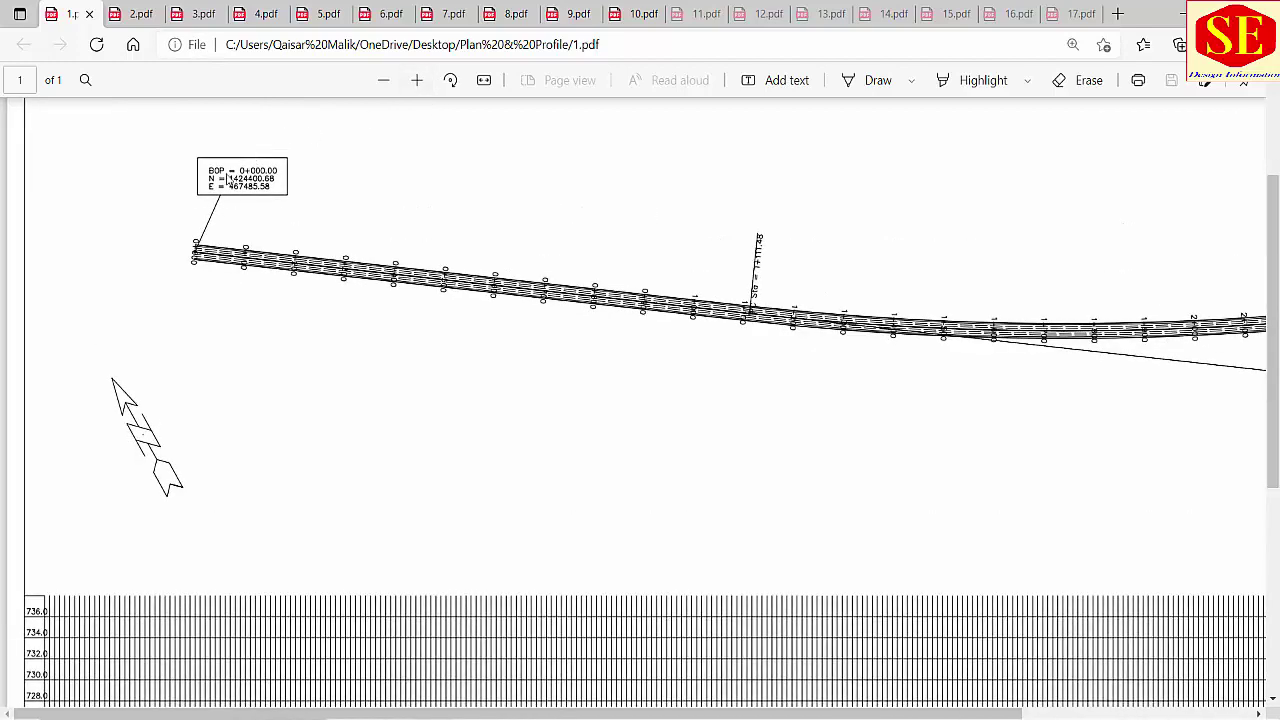
scroll(423, 188, down, 4)
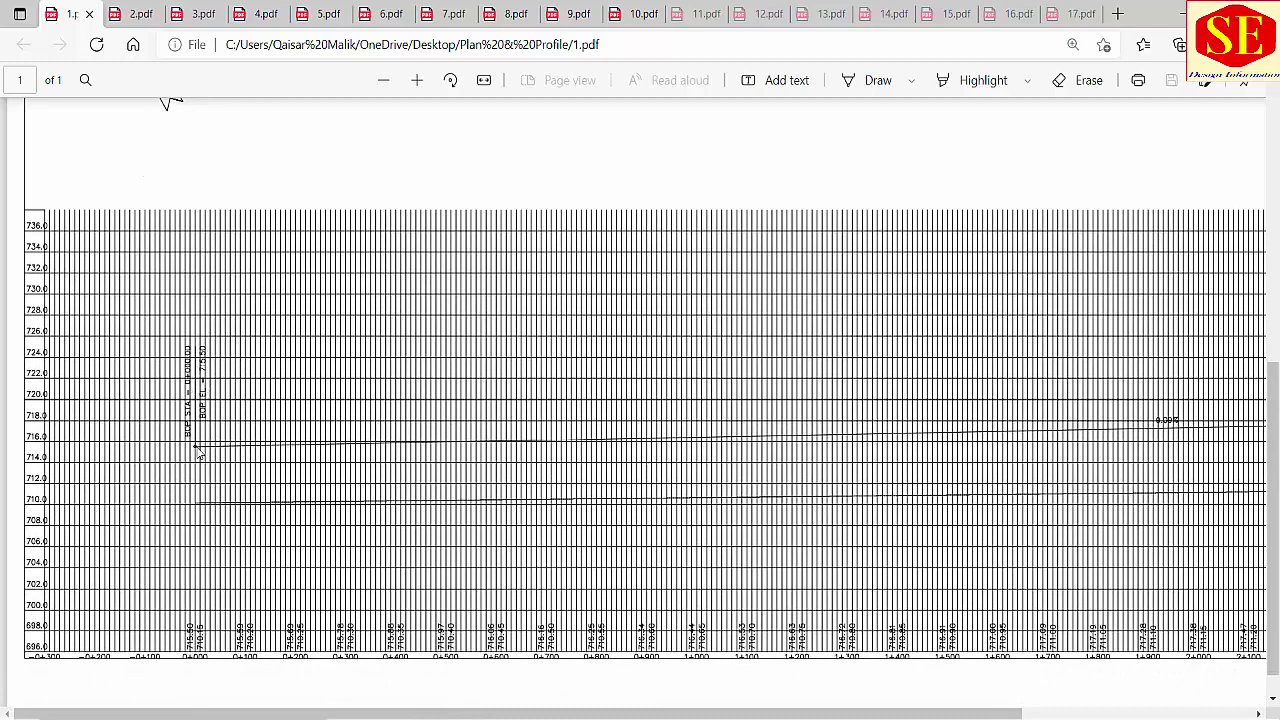
scroll(199, 453, up, 3)
scroll(199, 453, up, 2)
scroll(243, 354, down, 4)
scroll(228, 377, down, 1)
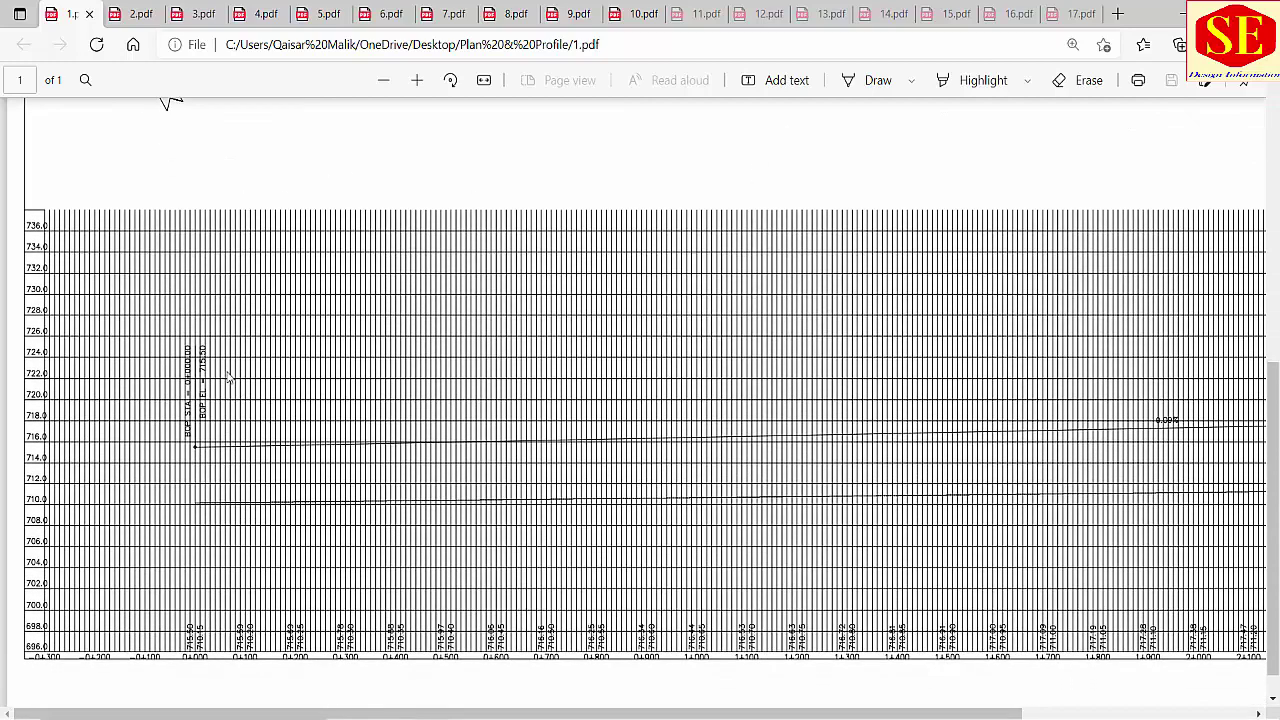
scroll(247, 340, up, 5)
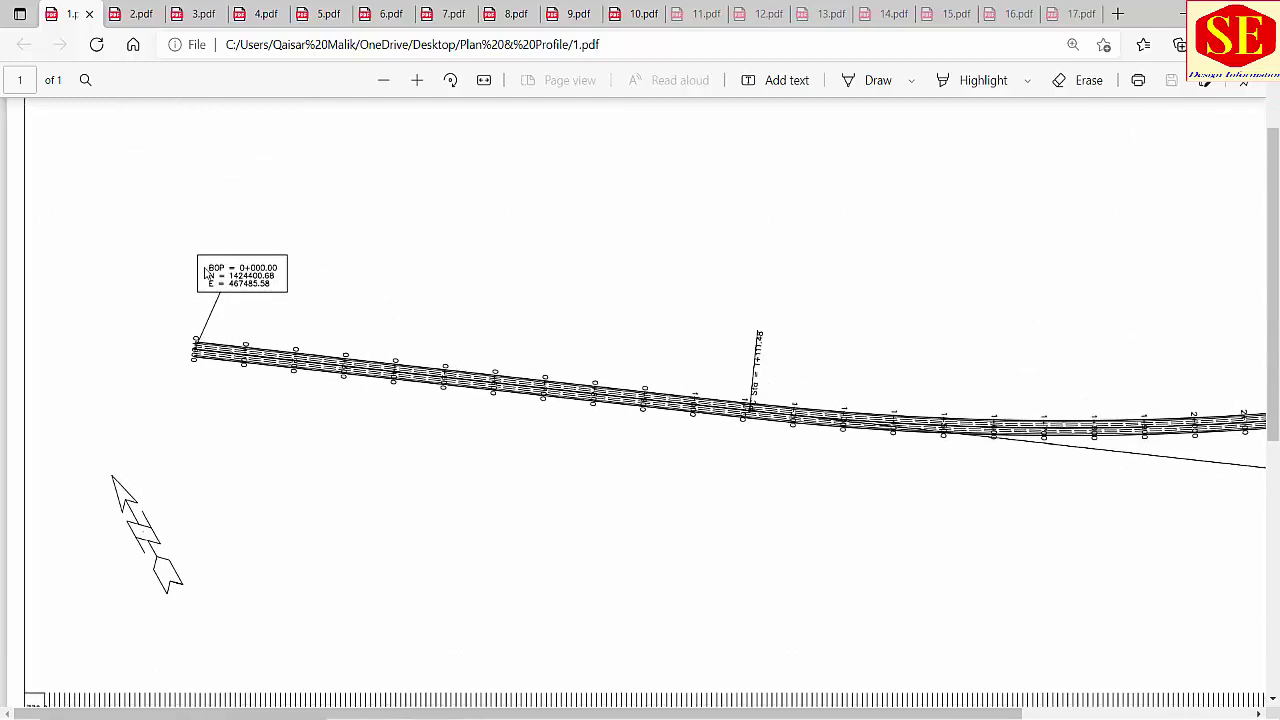
scroll(231, 269, down, 1)
scroll(157, 521, down, 2)
scroll(190, 560, down, 1)
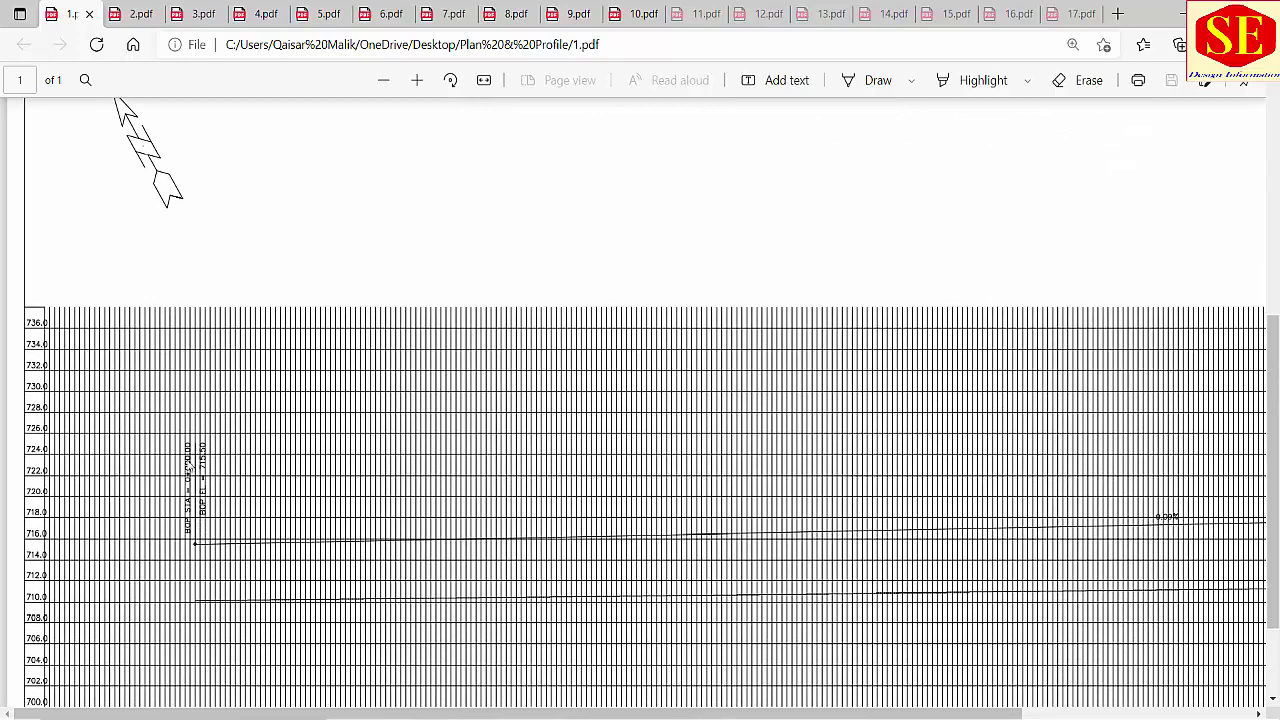
scroll(190, 470, up, 5)
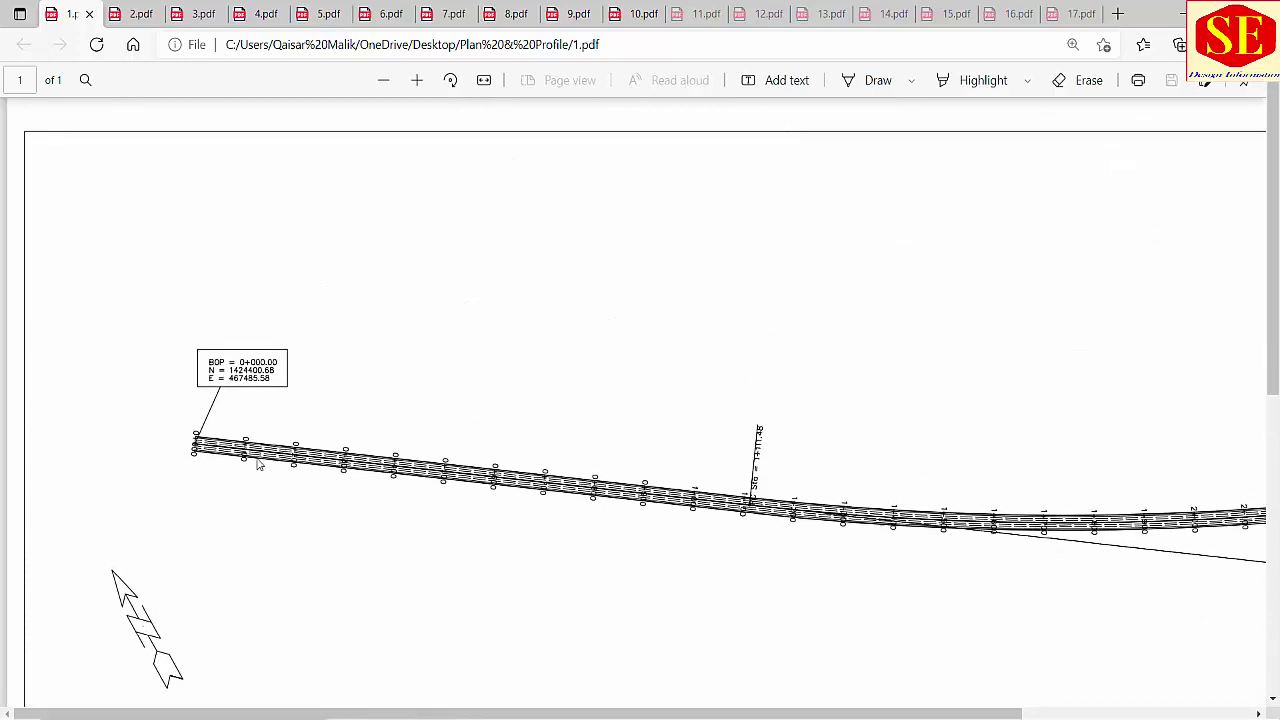
Enlarge 2.pdf to read the PI 3+000.00 curve data with R = 6000.00, then return to Excel.
click(137, 13)
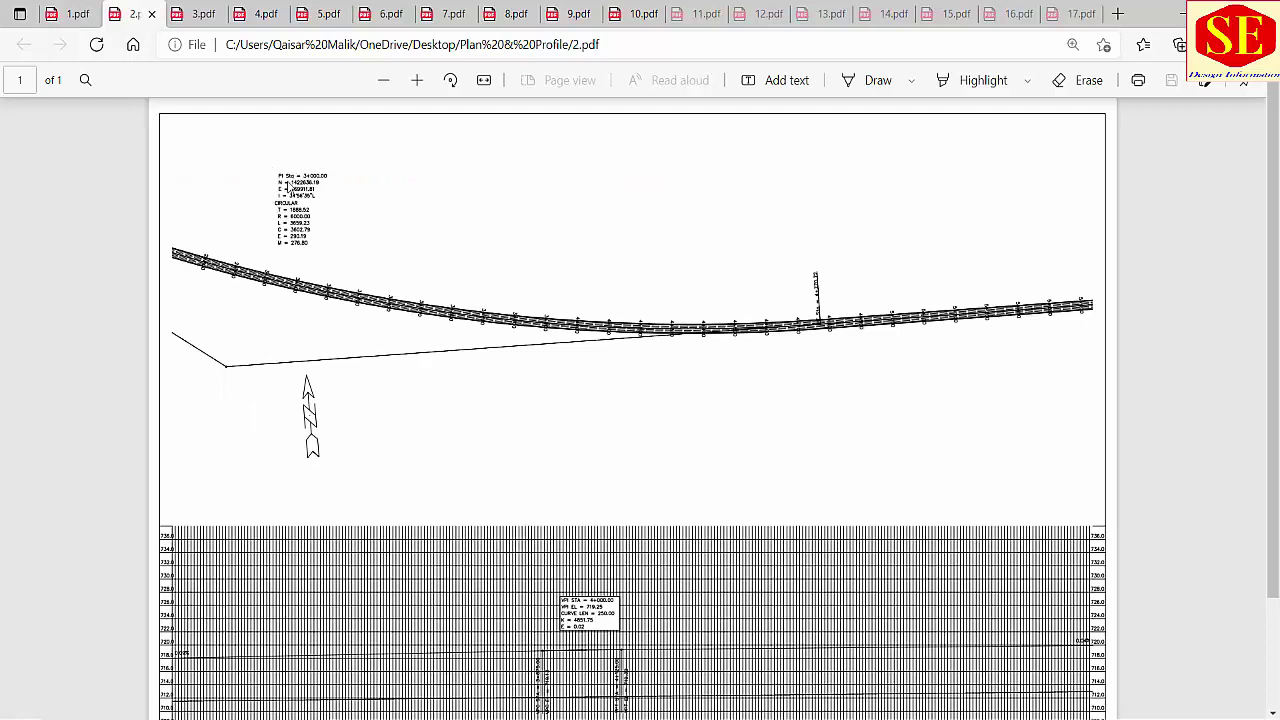
click(418, 80)
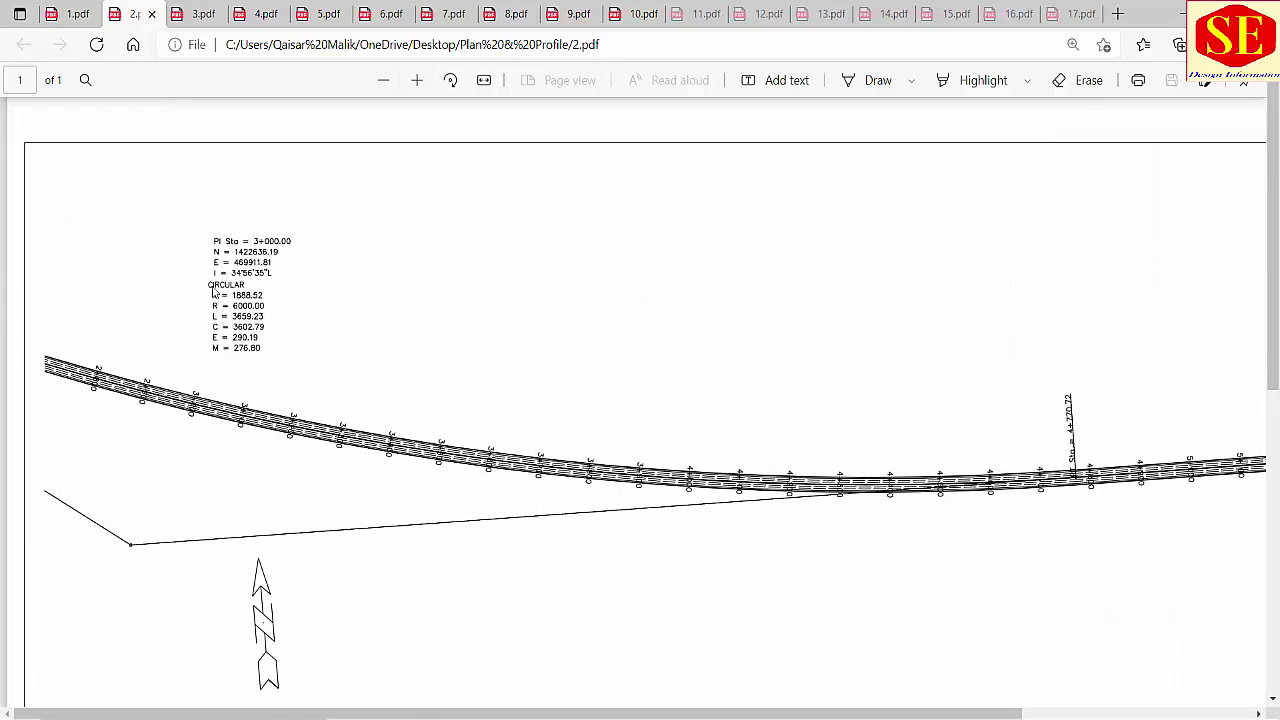
key(alt+Tab)
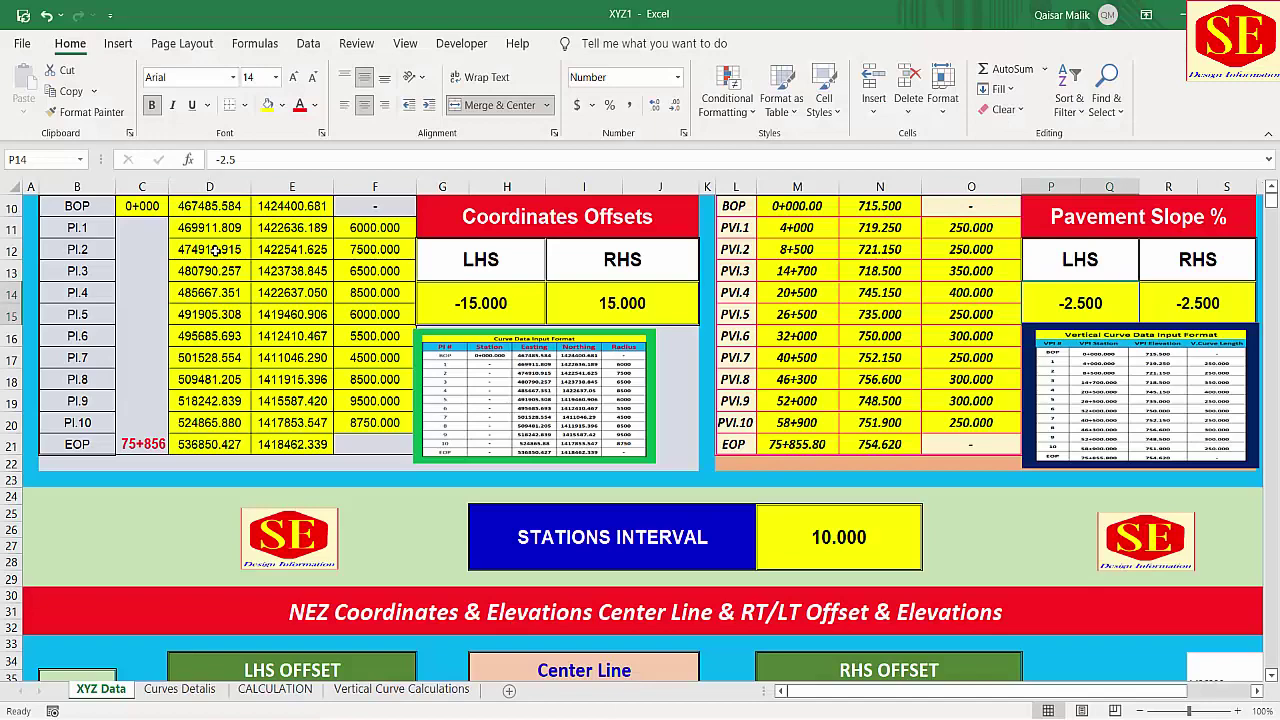
Check the BOP row entries and the PI.1 easting, northing and 6000 radius.
scroll(215, 252, up, 1)
click(160, 283)
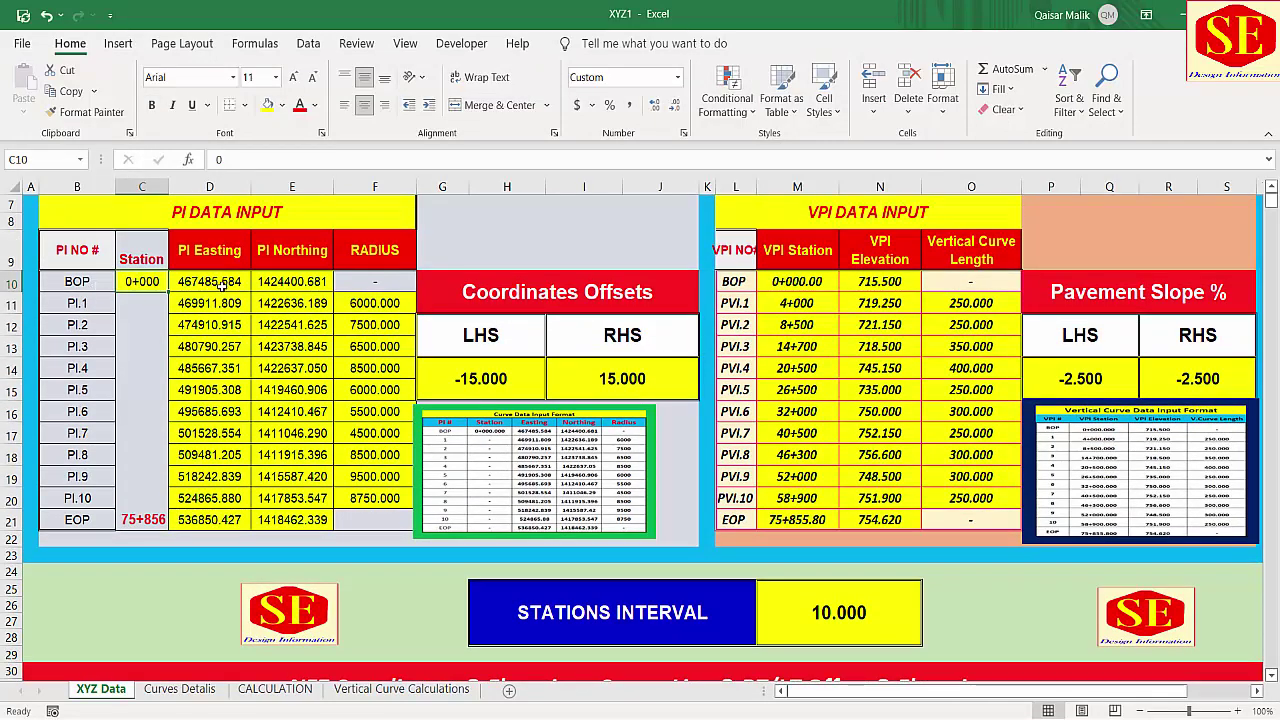
click(222, 285)
click(288, 284)
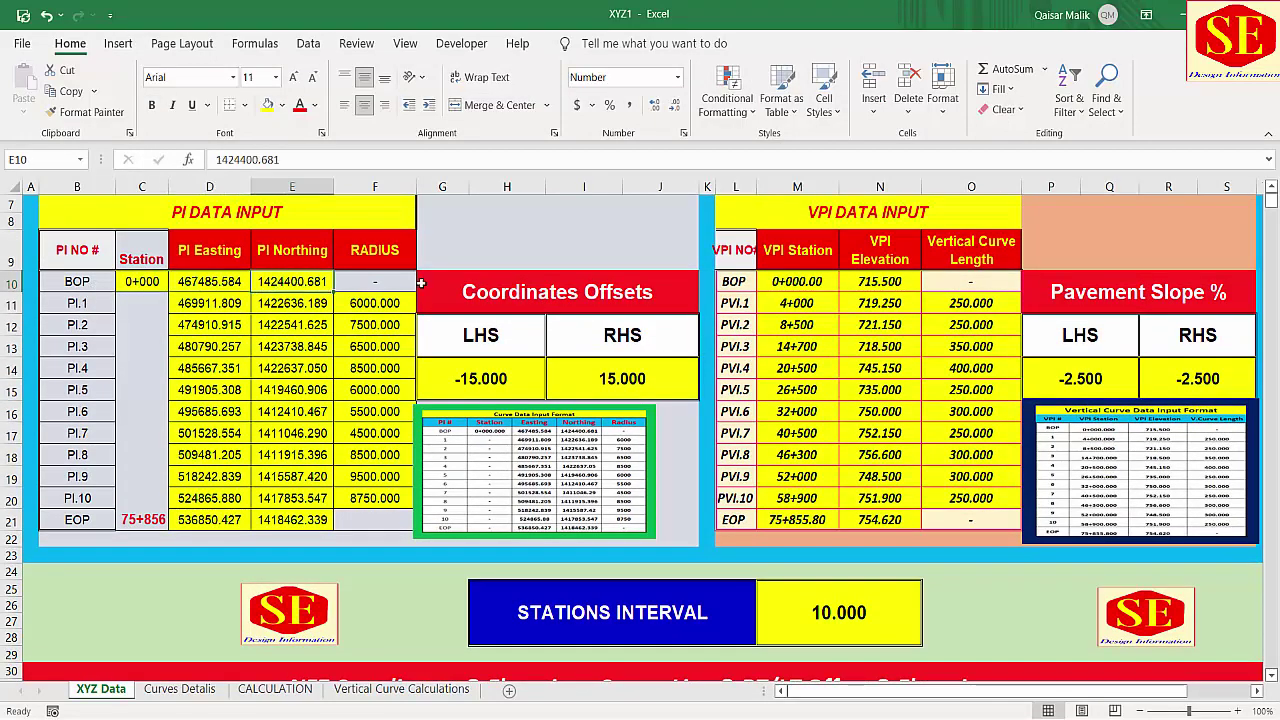
click(388, 284)
click(209, 312)
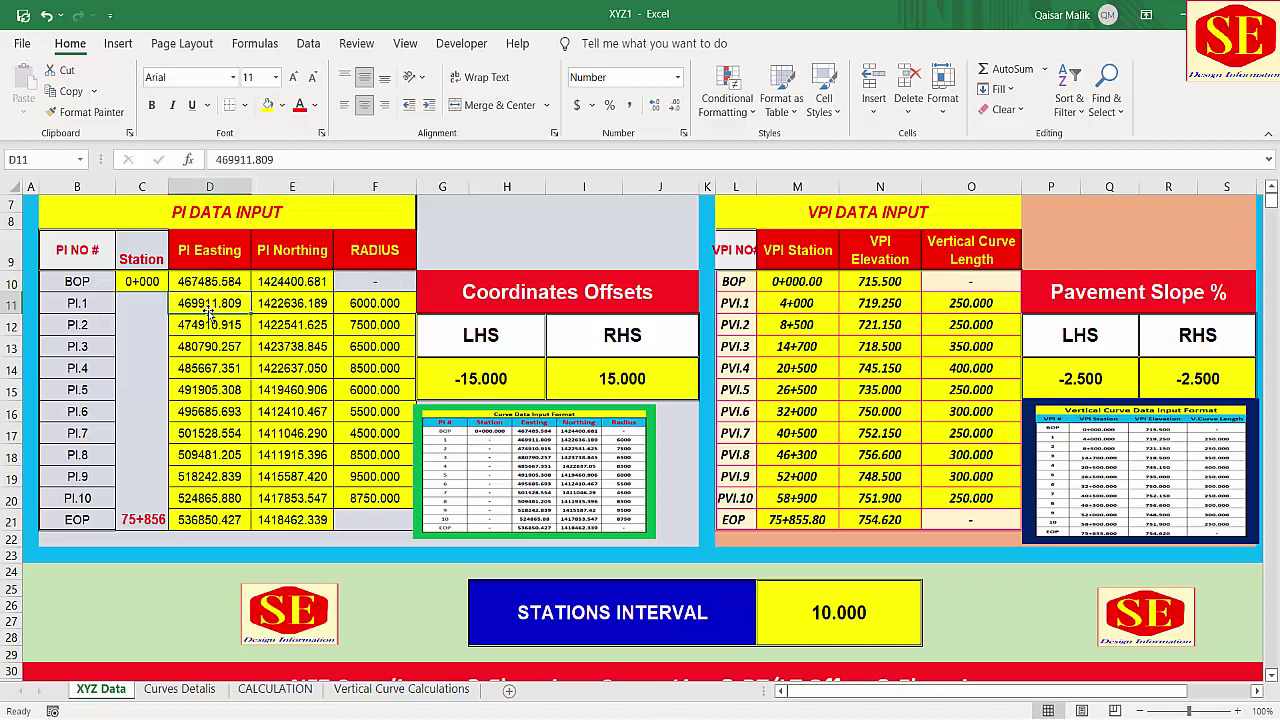
click(300, 307)
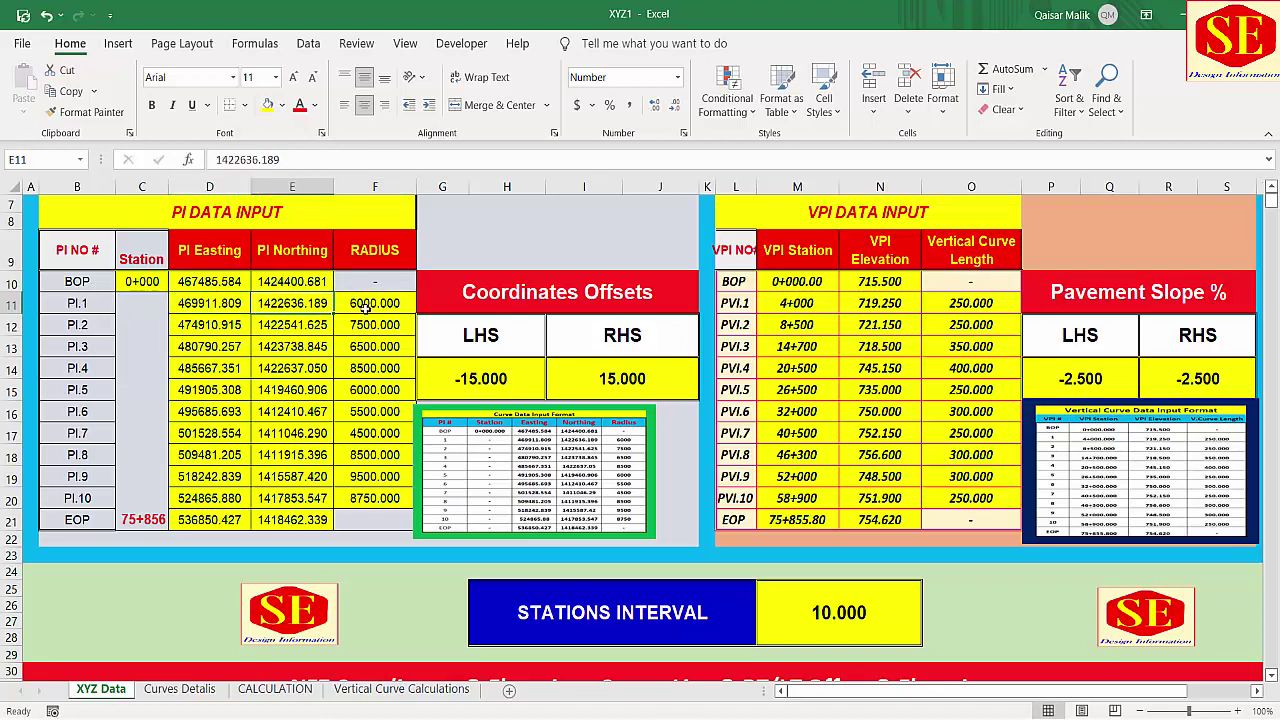
click(370, 305)
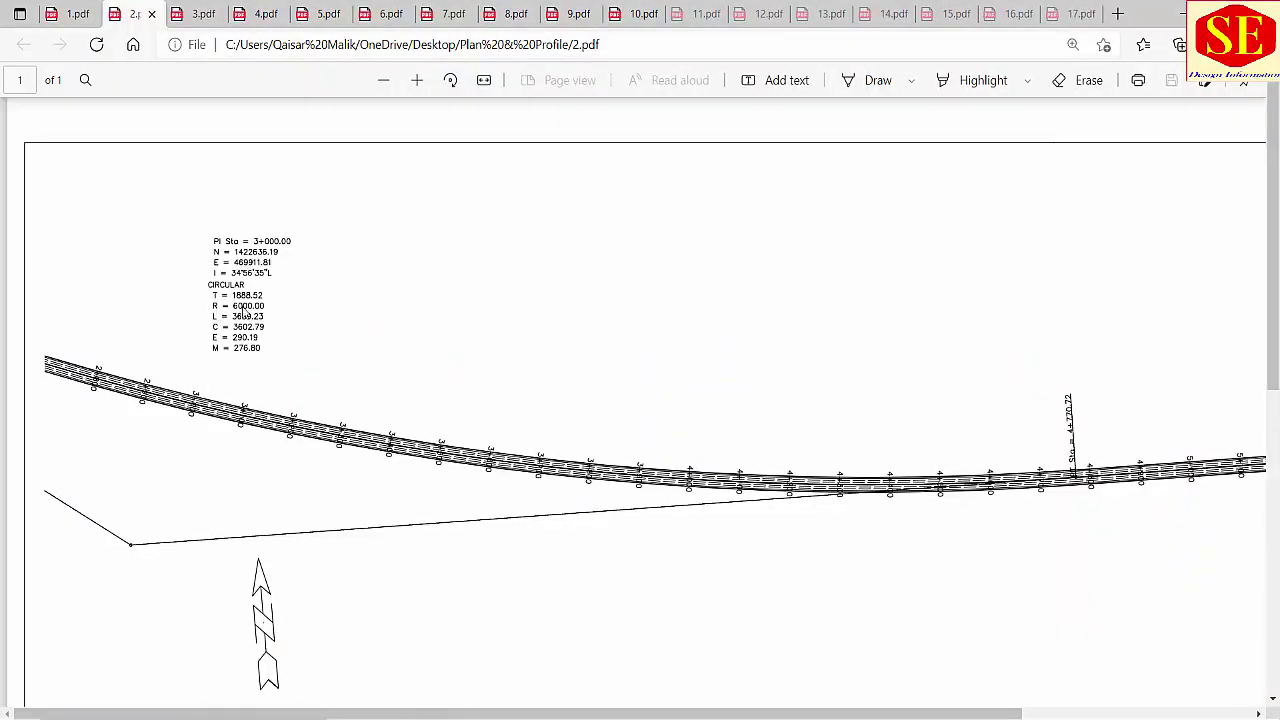
Scroll 2.pdf down to the VPI 4+000.00 profile label.
scroll(306, 295, down, 4)
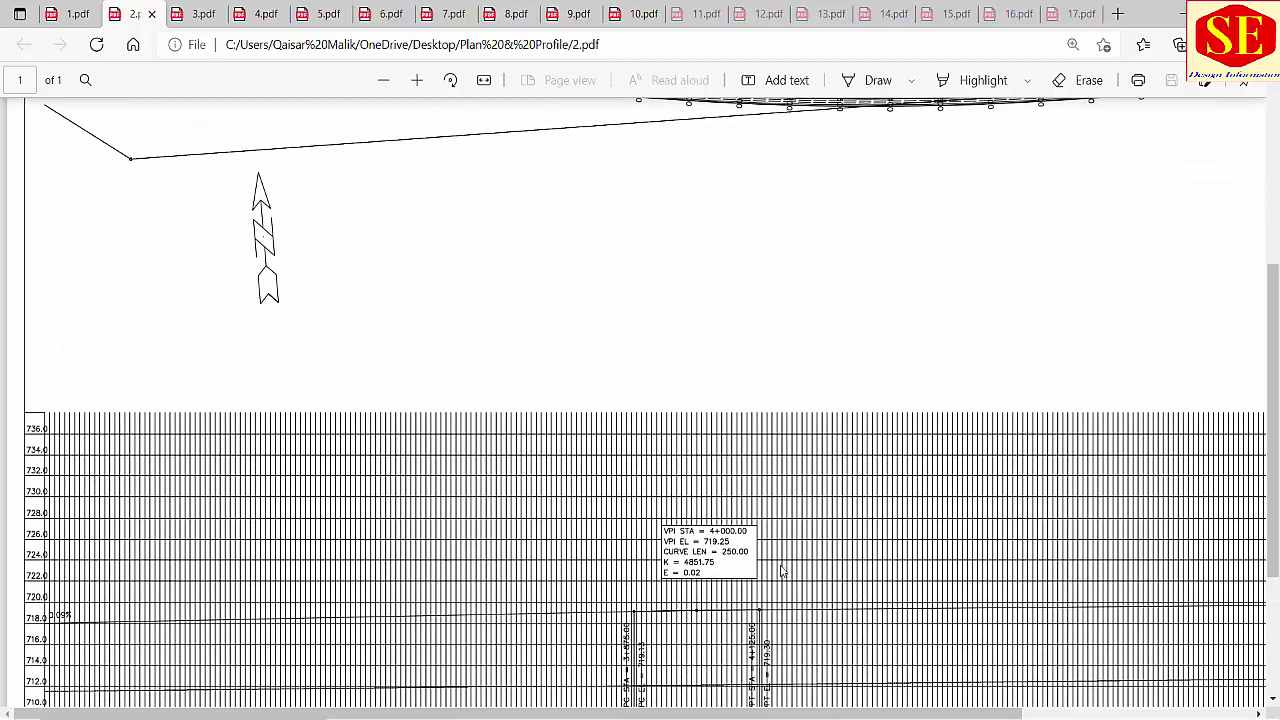
scroll(706, 585, up, 1)
scroll(717, 451, down, 2)
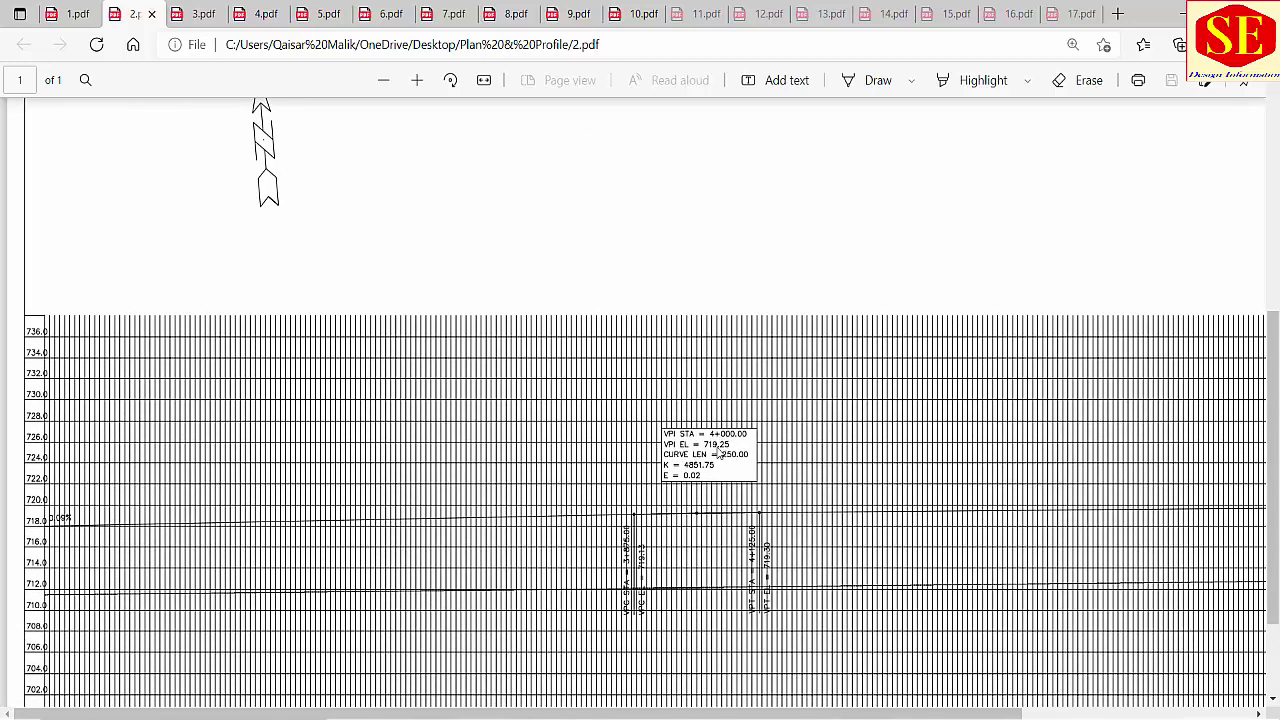
Compare with Excel's BOP elevation 715.500 and VPI.1 station 4+000, elevation 719.250, curve length 250.
key(alt+Tab)
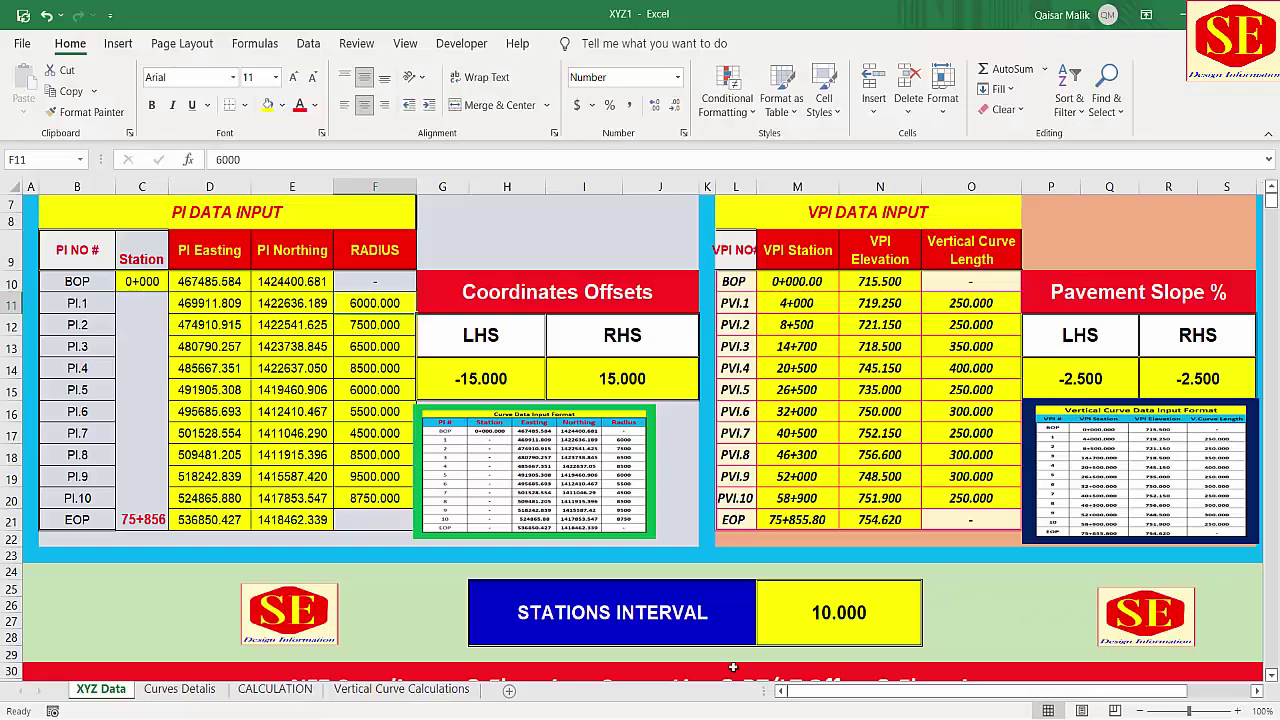
click(877, 282)
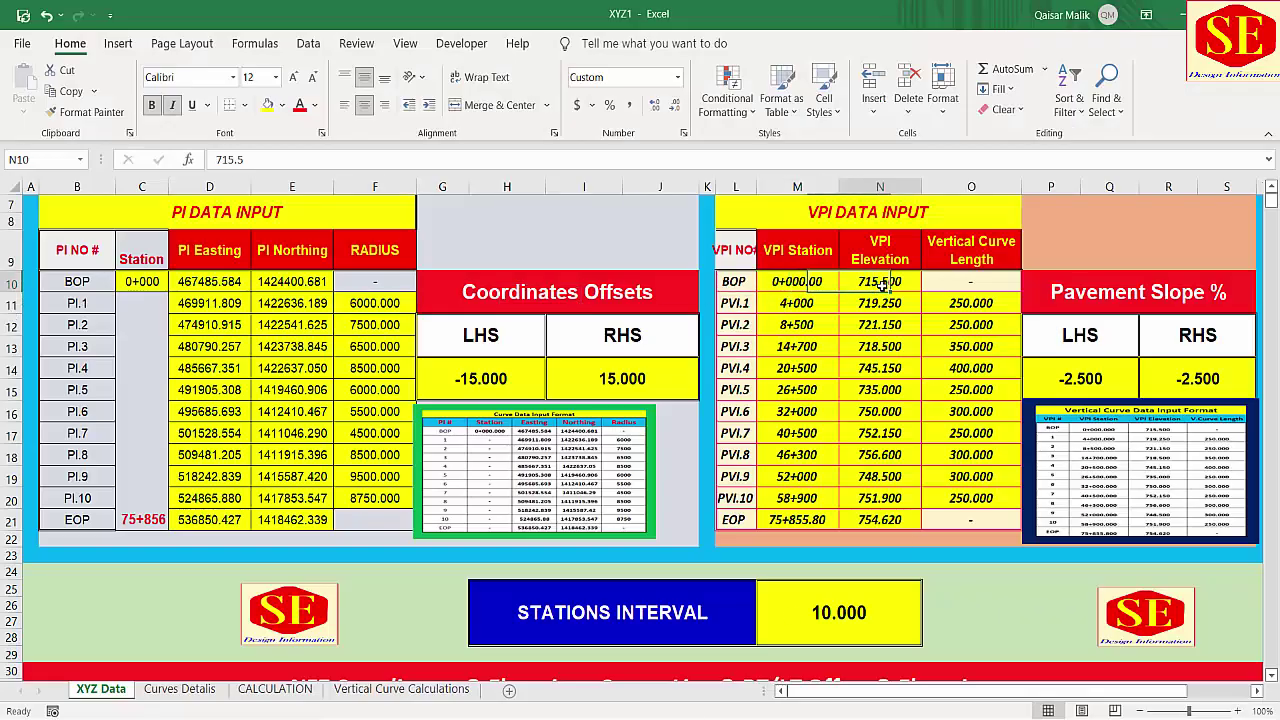
click(810, 307)
click(861, 302)
click(952, 310)
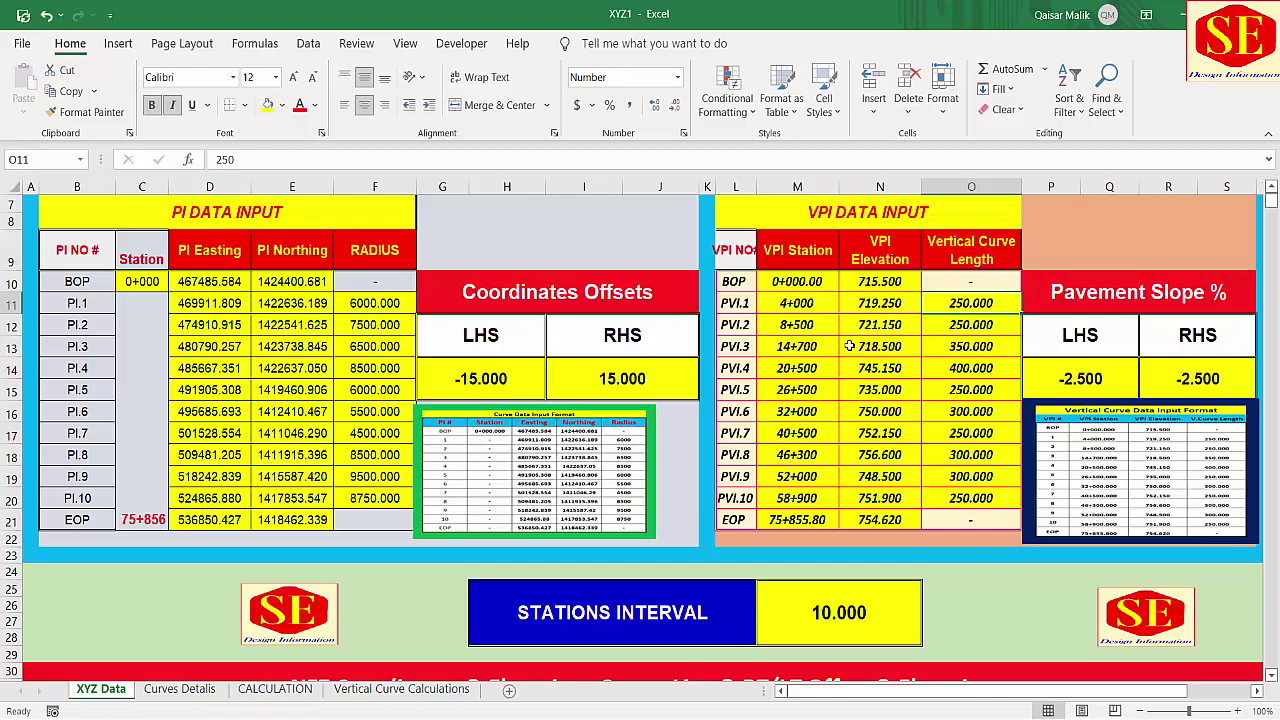
key(alt+Tab)
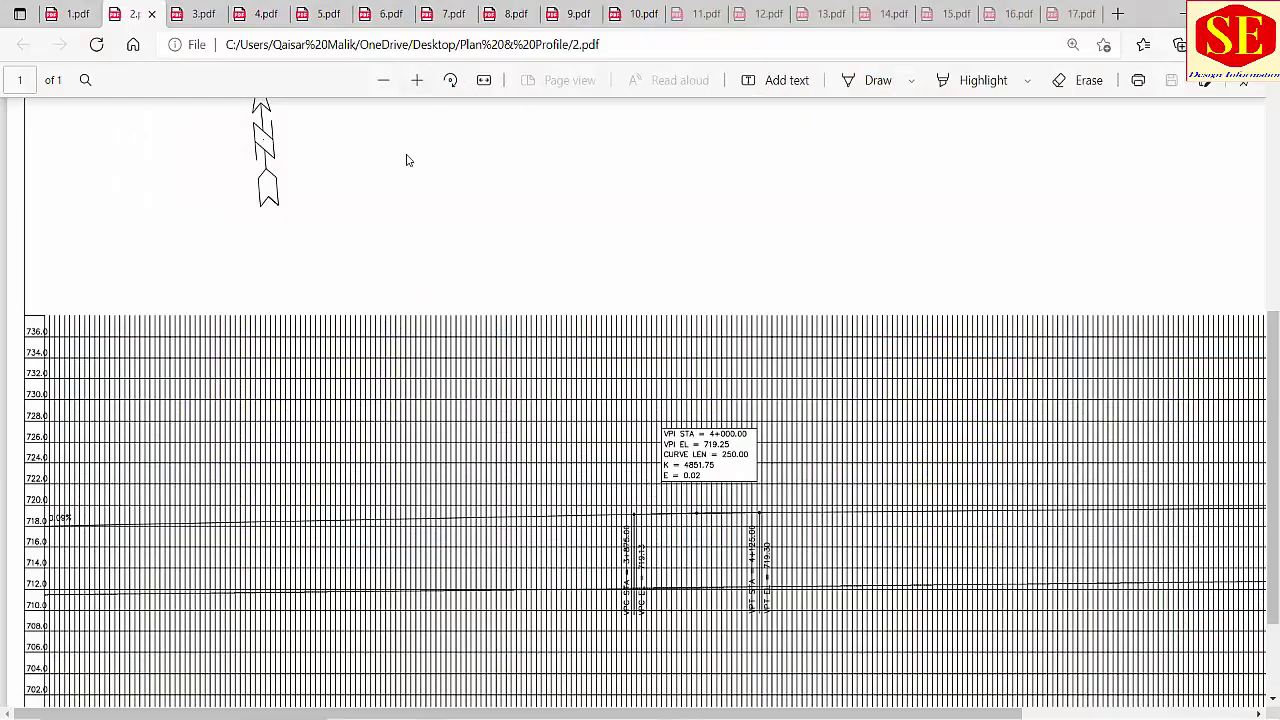
Zoom 2.pdf back to fit and flip through the drawings 3.pdf to 17.pdf.
scroll(406, 160, up, 5)
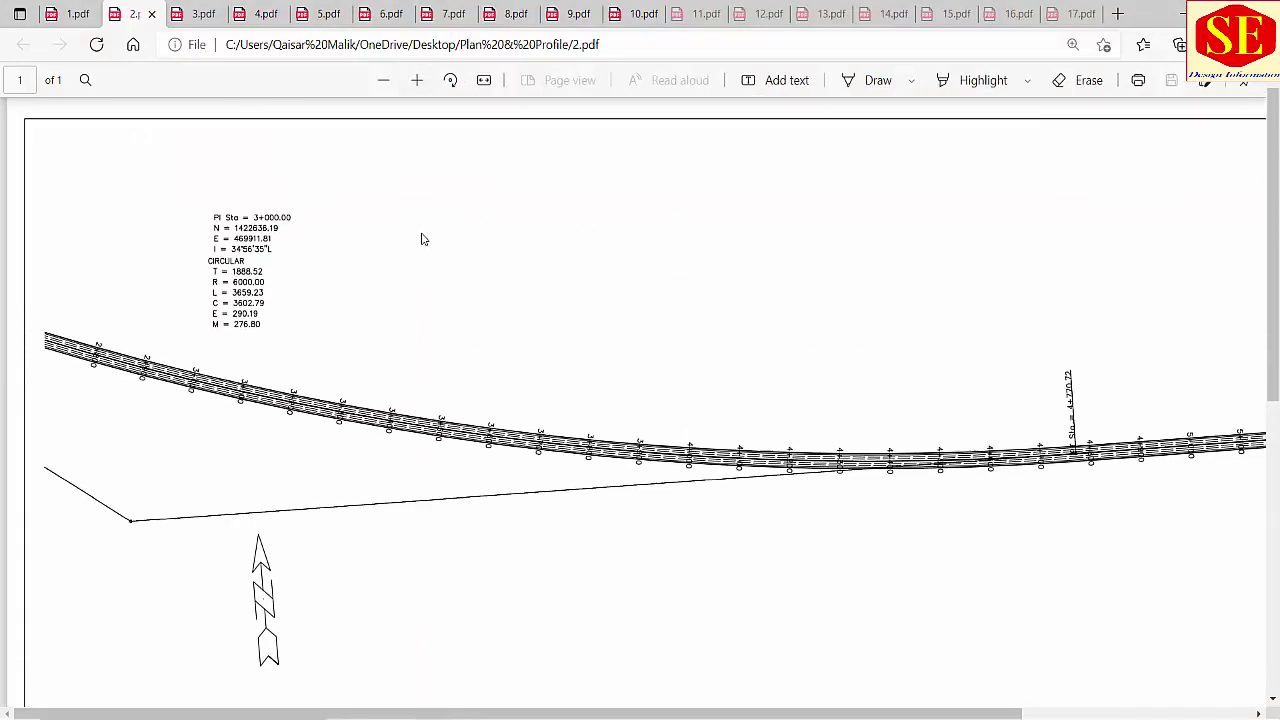
click(383, 80)
click(200, 14)
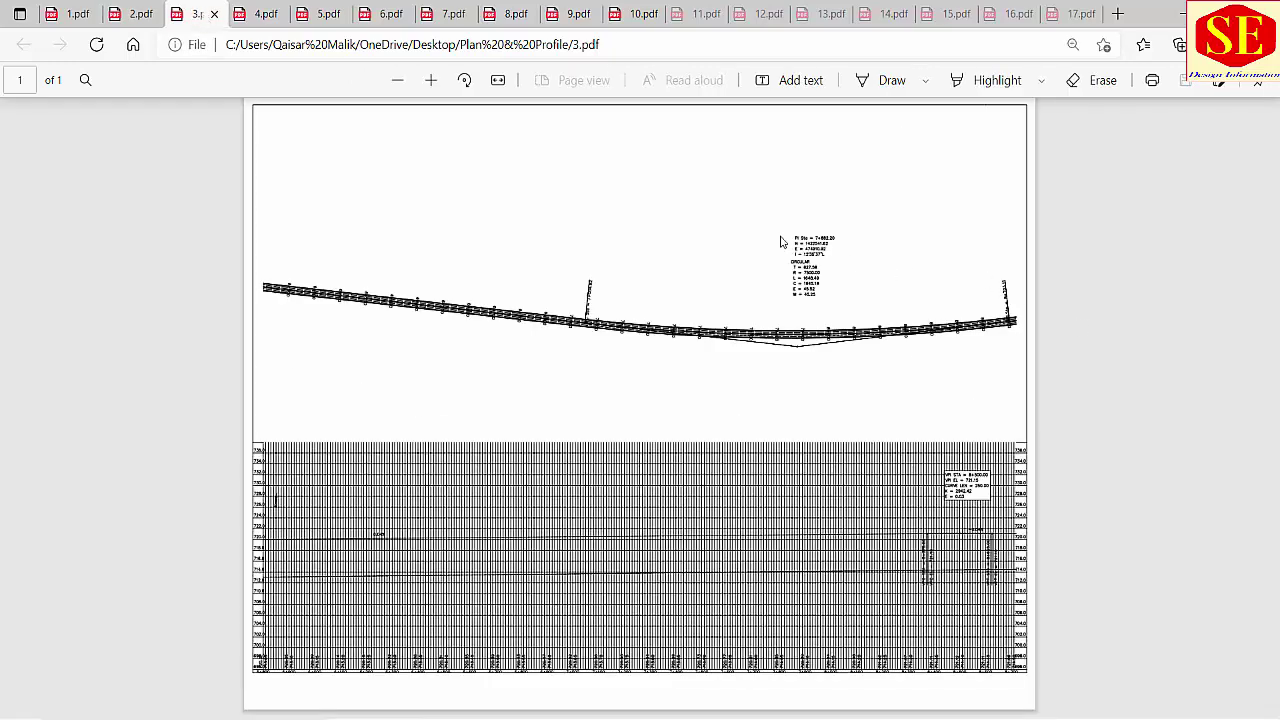
click(258, 14)
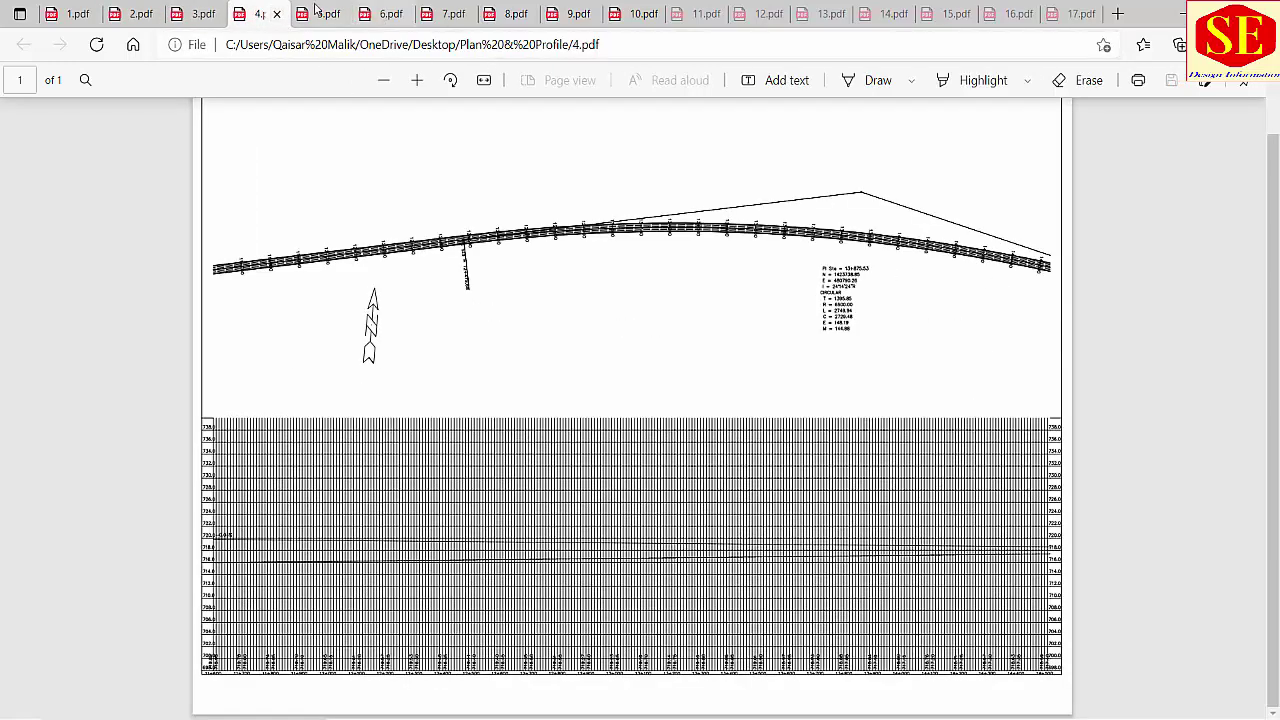
click(322, 14)
click(390, 14)
click(455, 14)
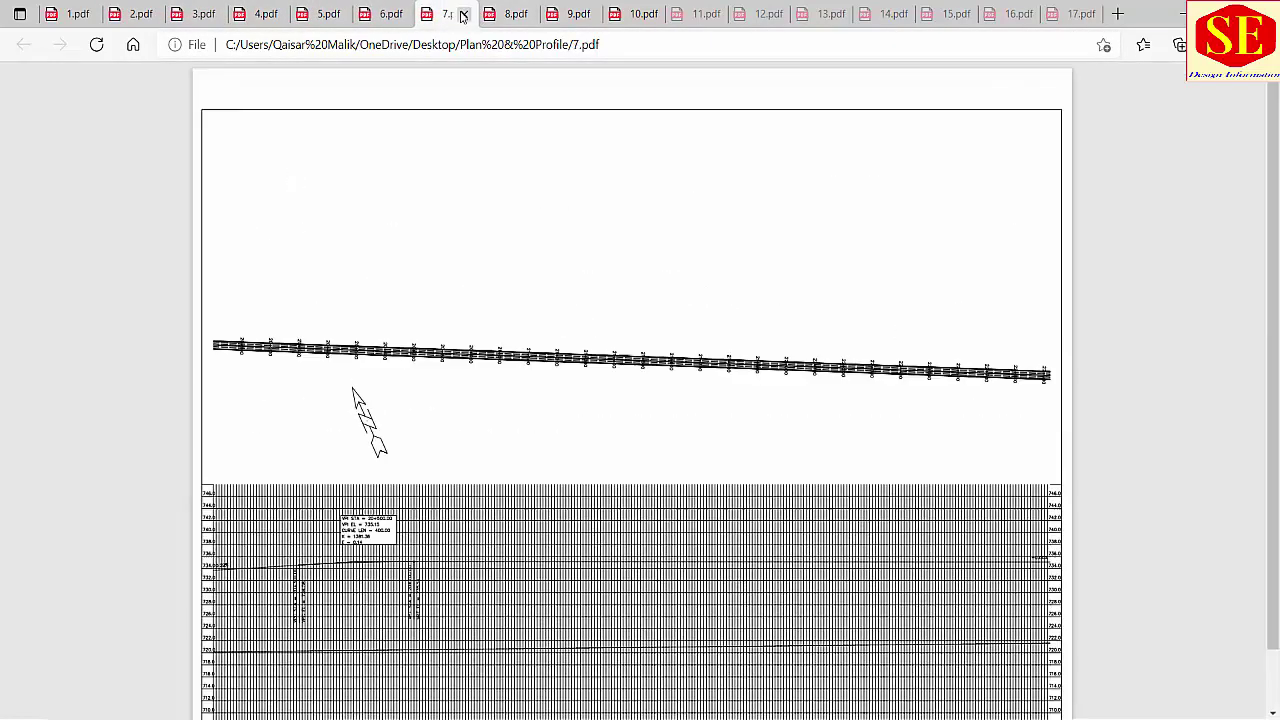
click(514, 14)
click(572, 14)
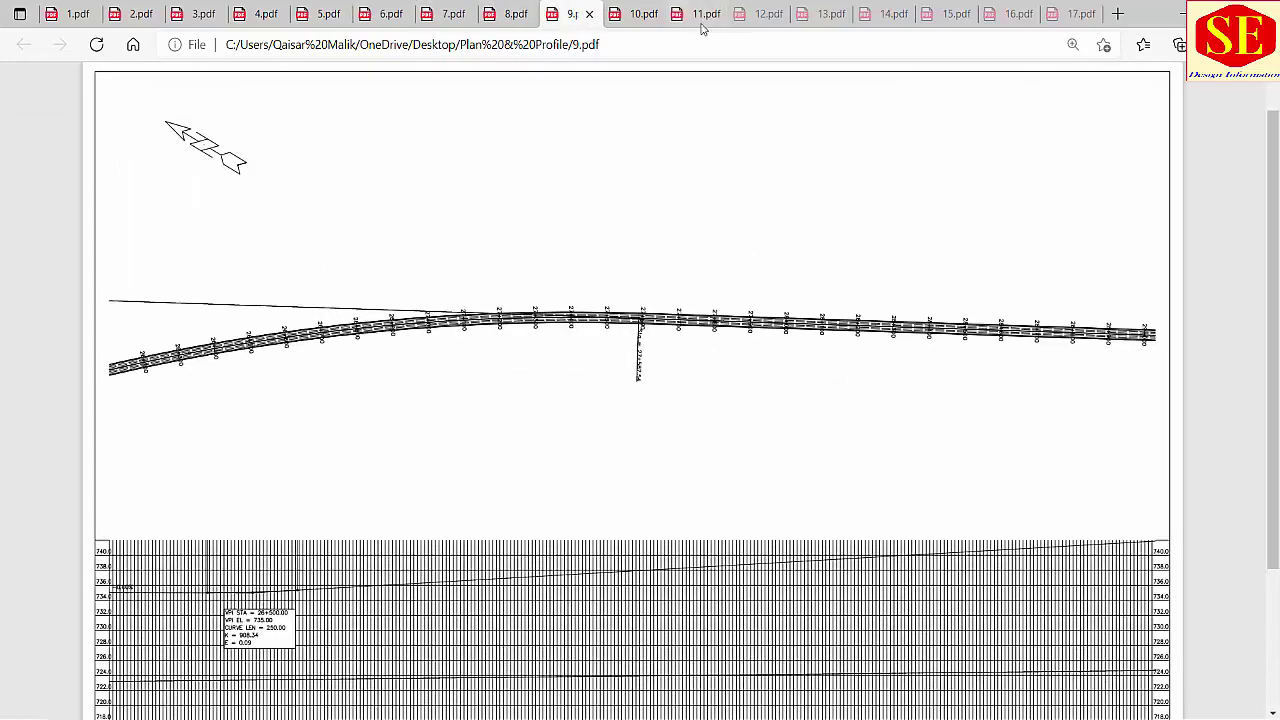
click(705, 14)
click(762, 14)
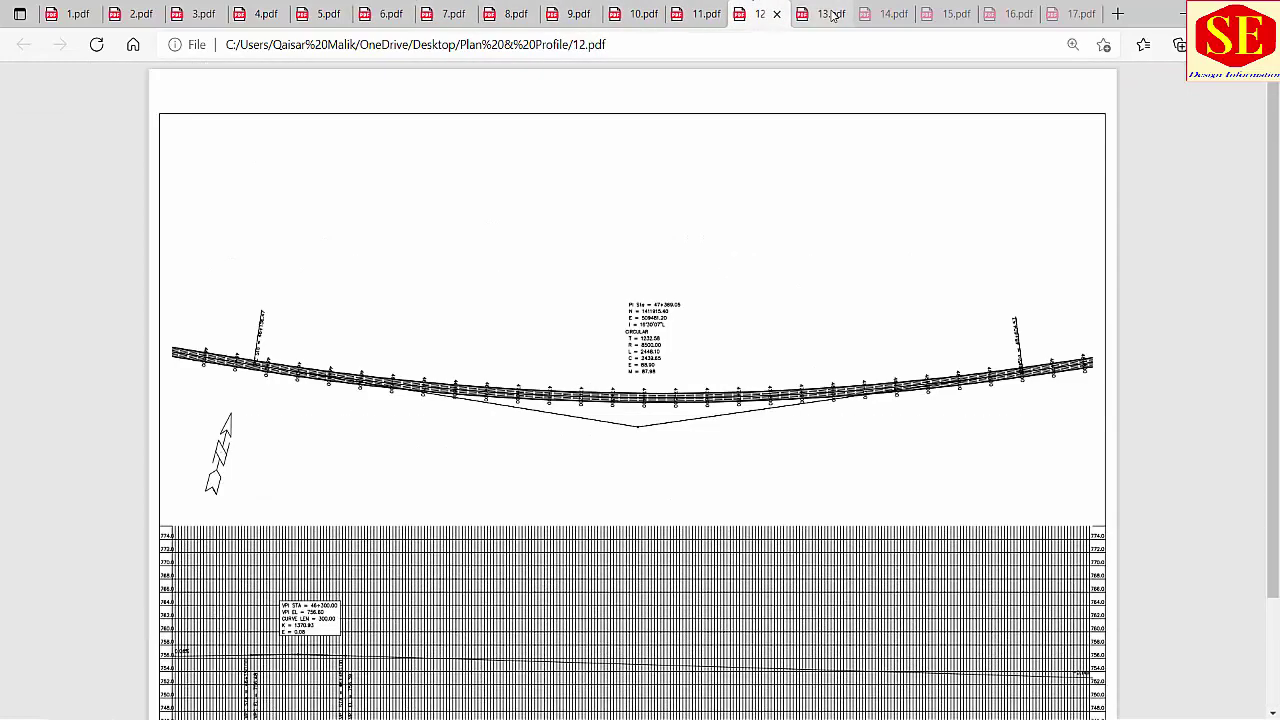
click(833, 14)
click(893, 14)
click(955, 14)
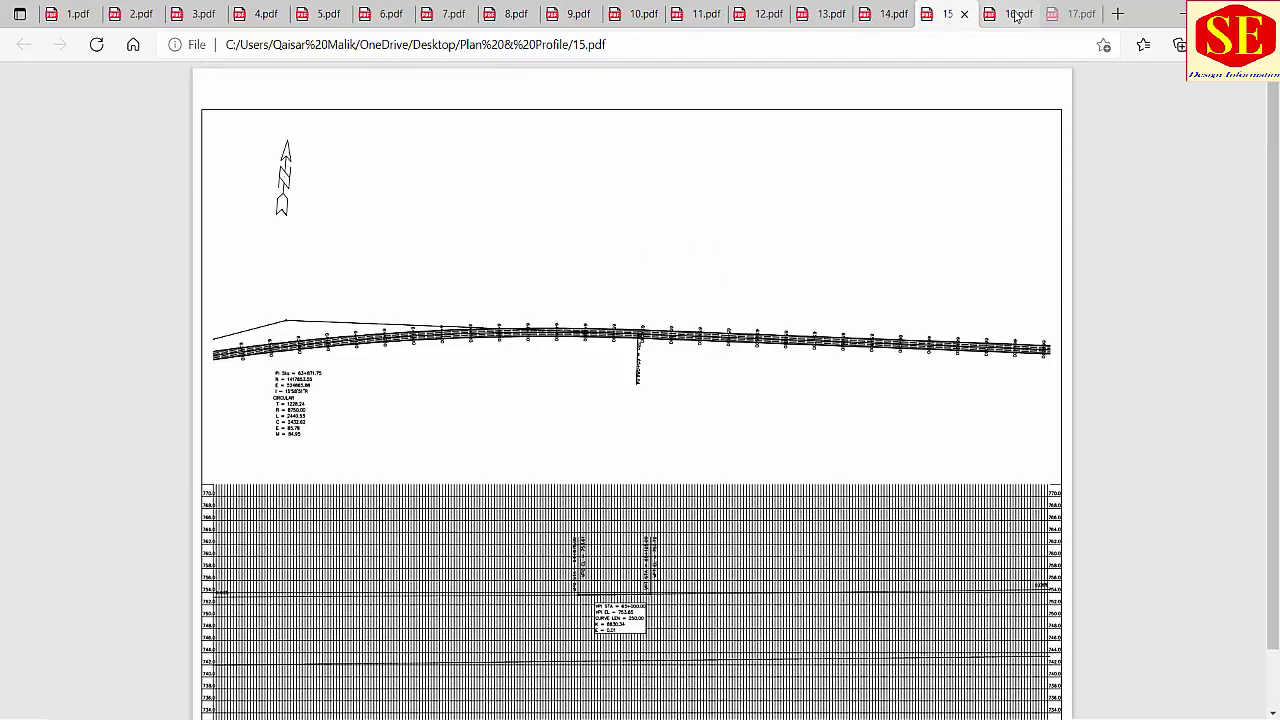
click(1015, 14)
click(1078, 14)
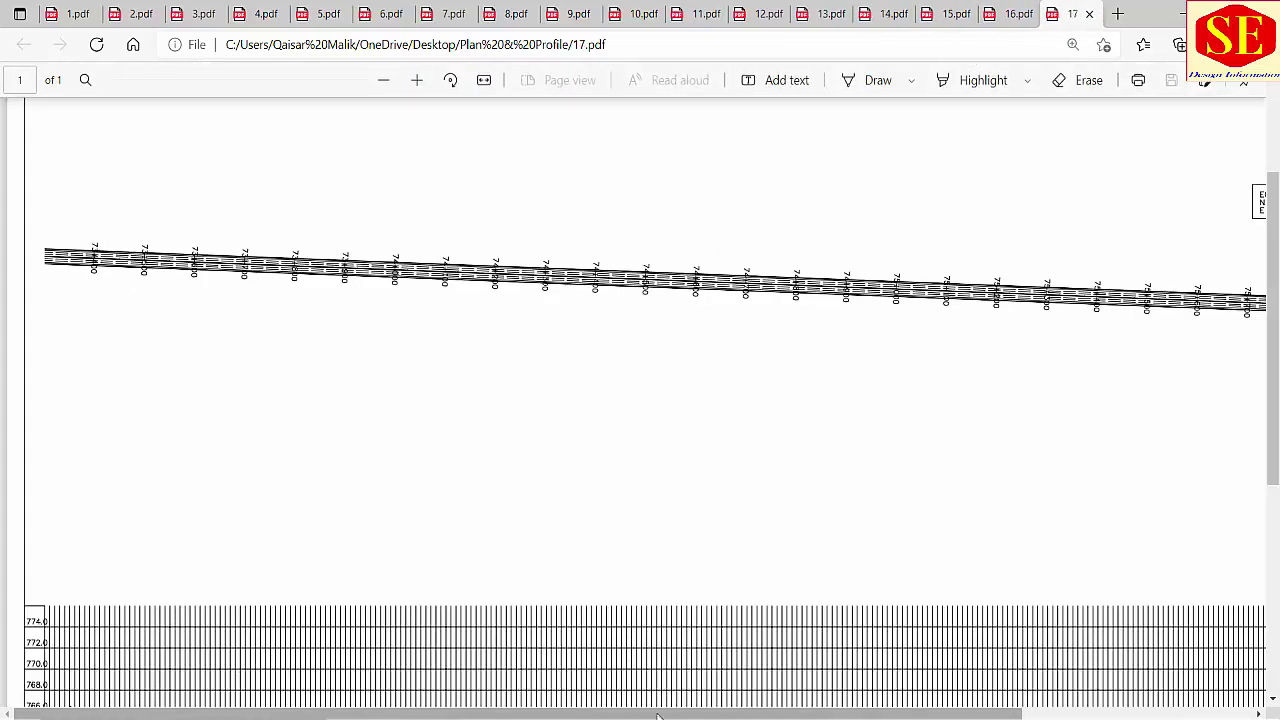
Scroll 17.pdf to the EOP 75+855.80 labels, EL 754.62, and return to Excel.
drag(658, 715, 902, 715)
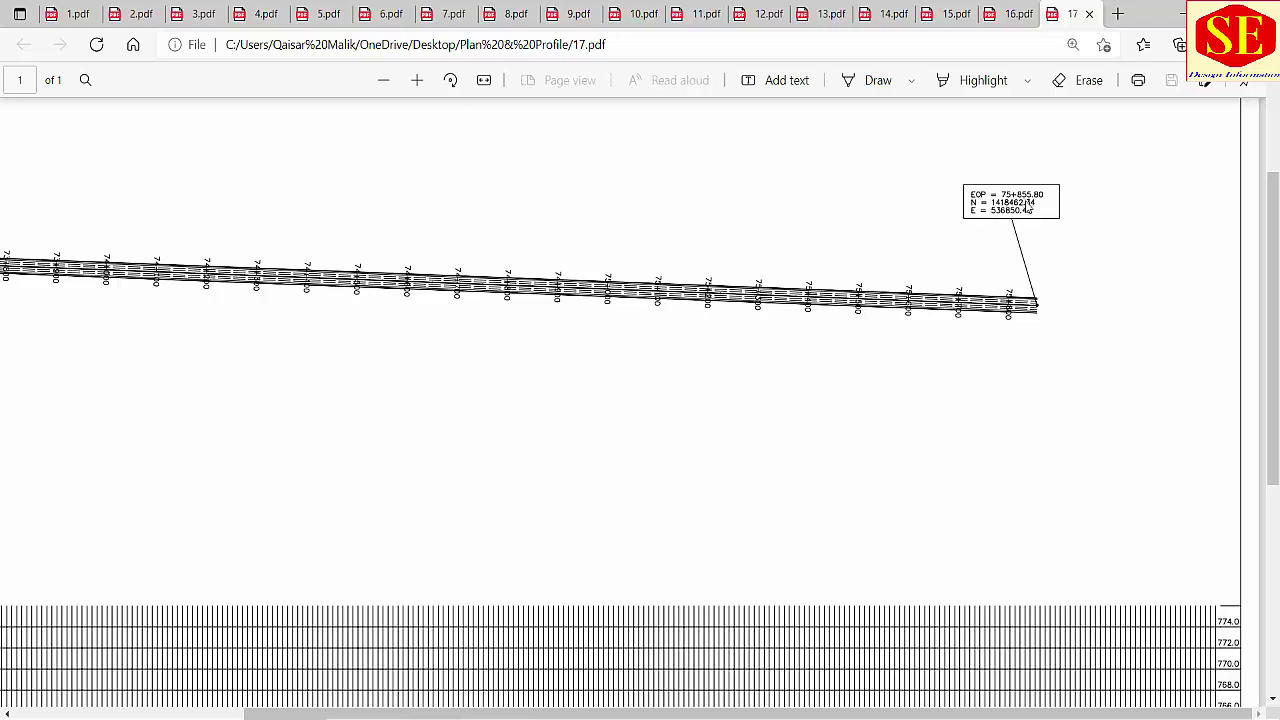
scroll(994, 286, down, 4)
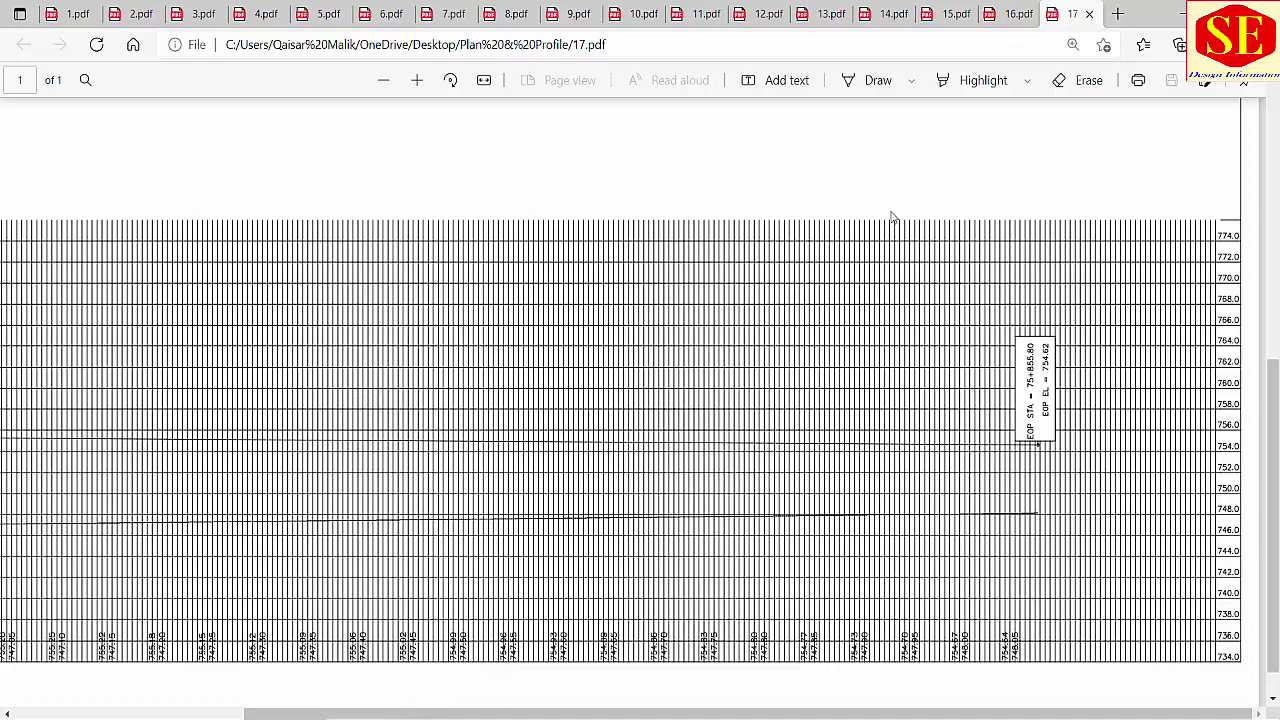
key(alt+Tab)
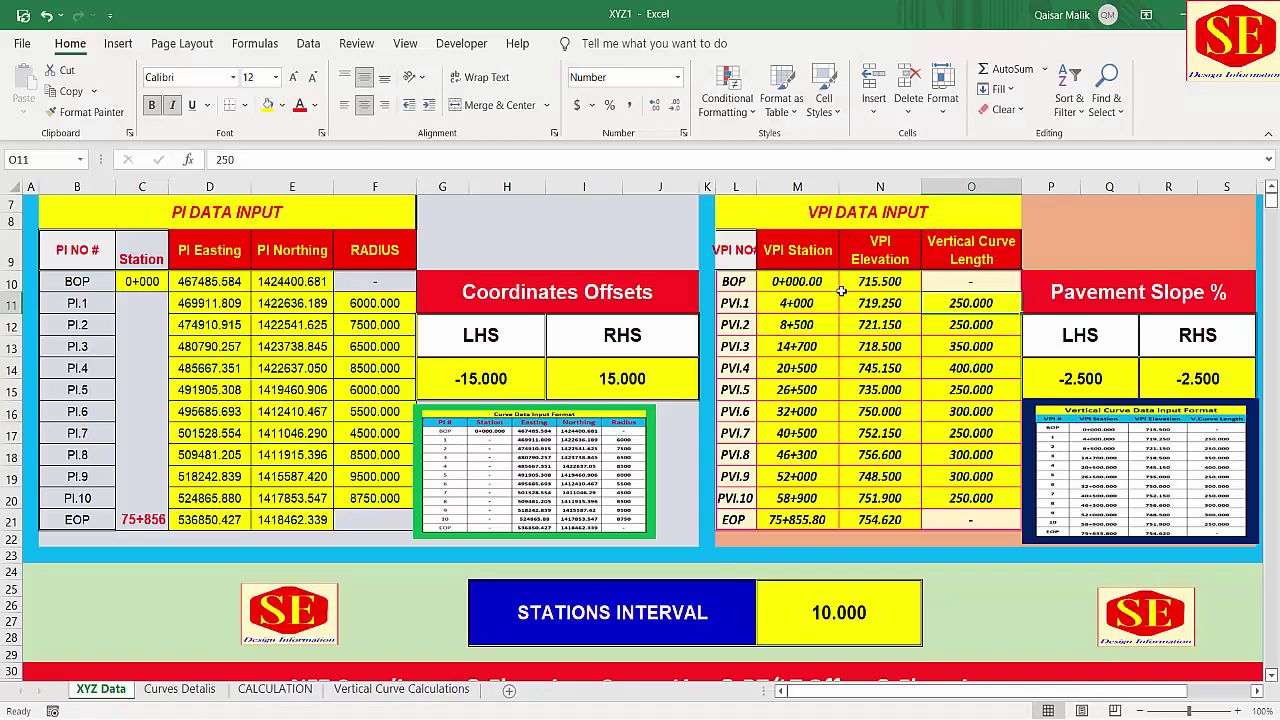
scroll(926, 425, up, 1)
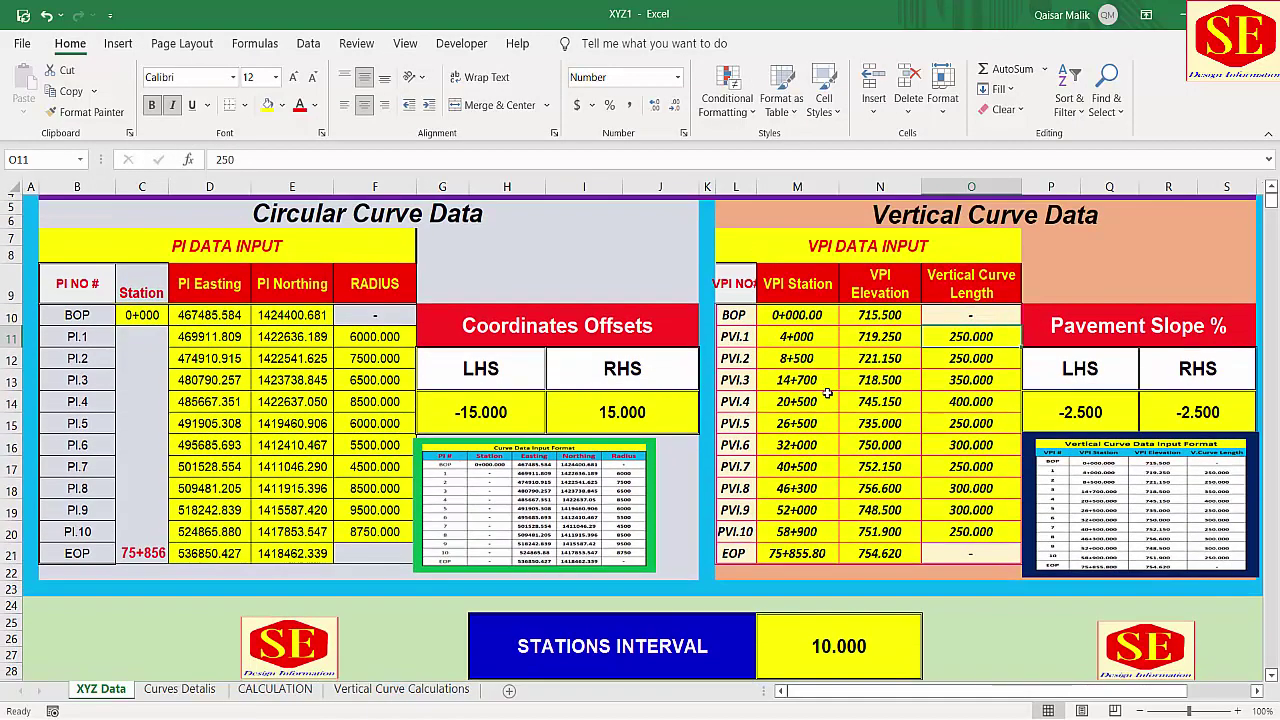
scroll(822, 388, down, 6)
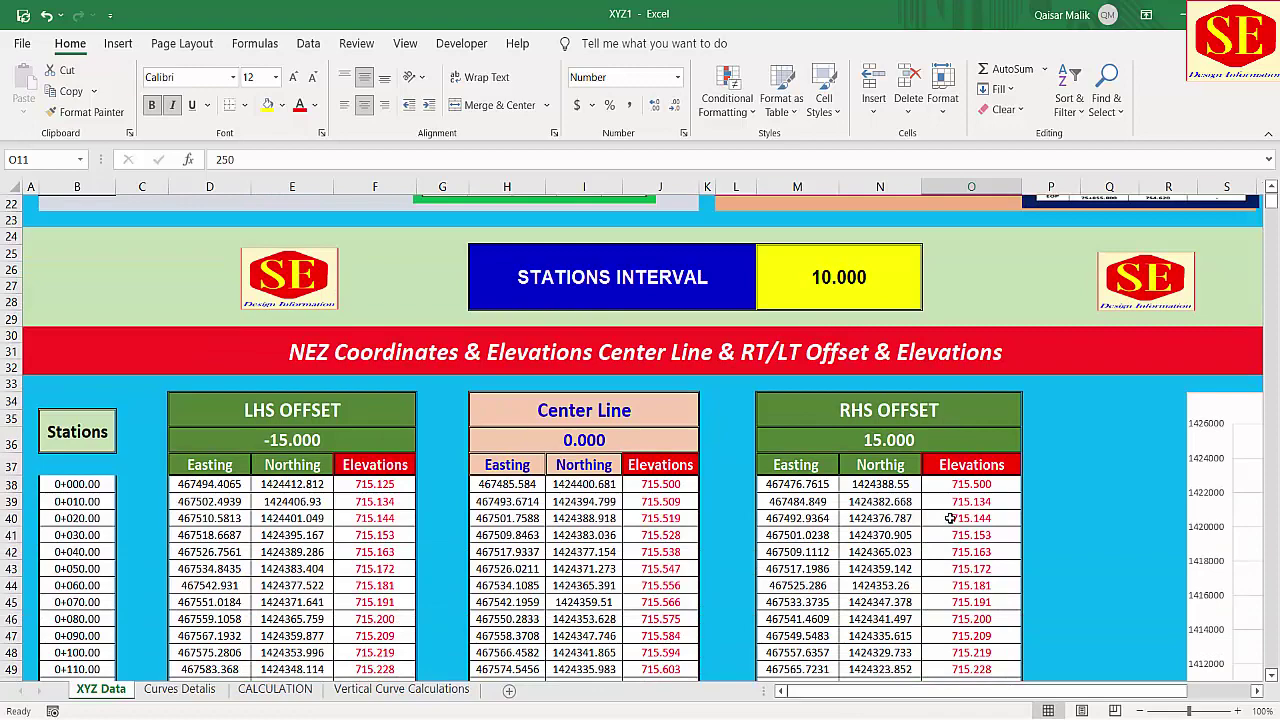
scroll(746, 507, up, 4)
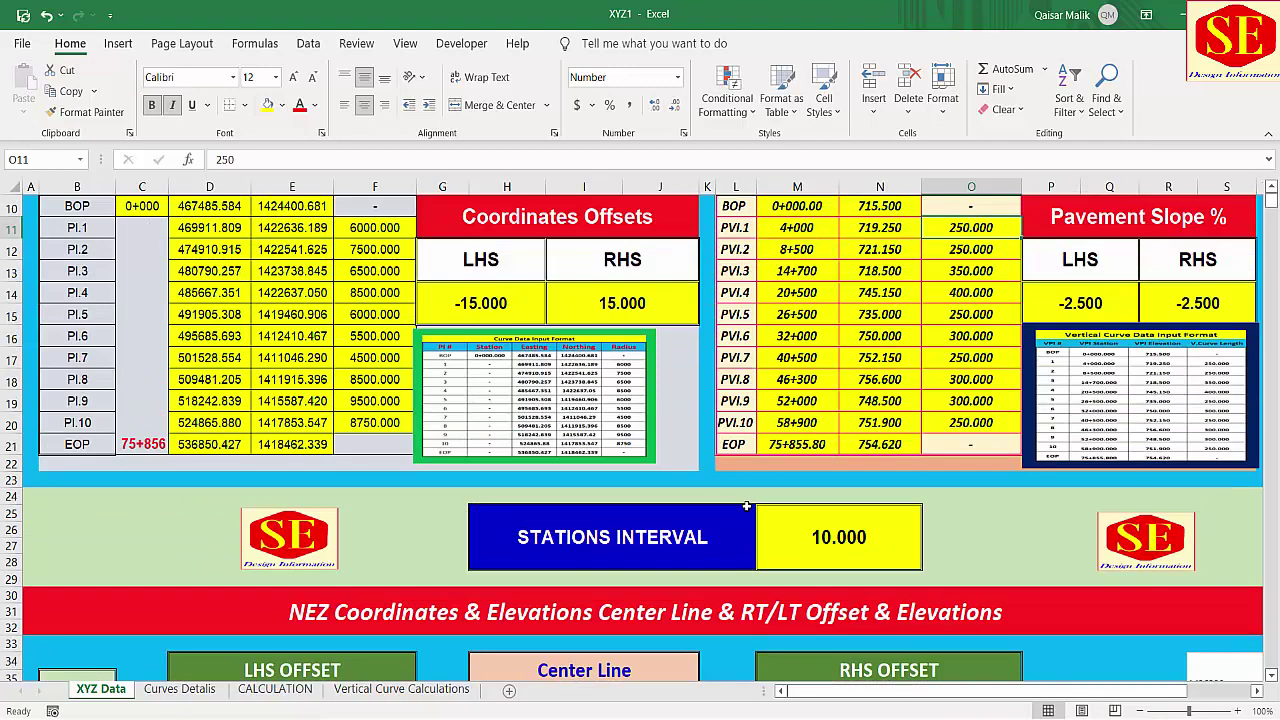
scroll(735, 694, up, 1)
Clear the sample PI.1–PI.10 coordinates and radii and the EOP coordinates, then enlarge the curve data picture upward.
mouse_move(150, 280)
mouse_down()
mouse_move(268, 297)
mouse_move(284, 285)
mouse_up()
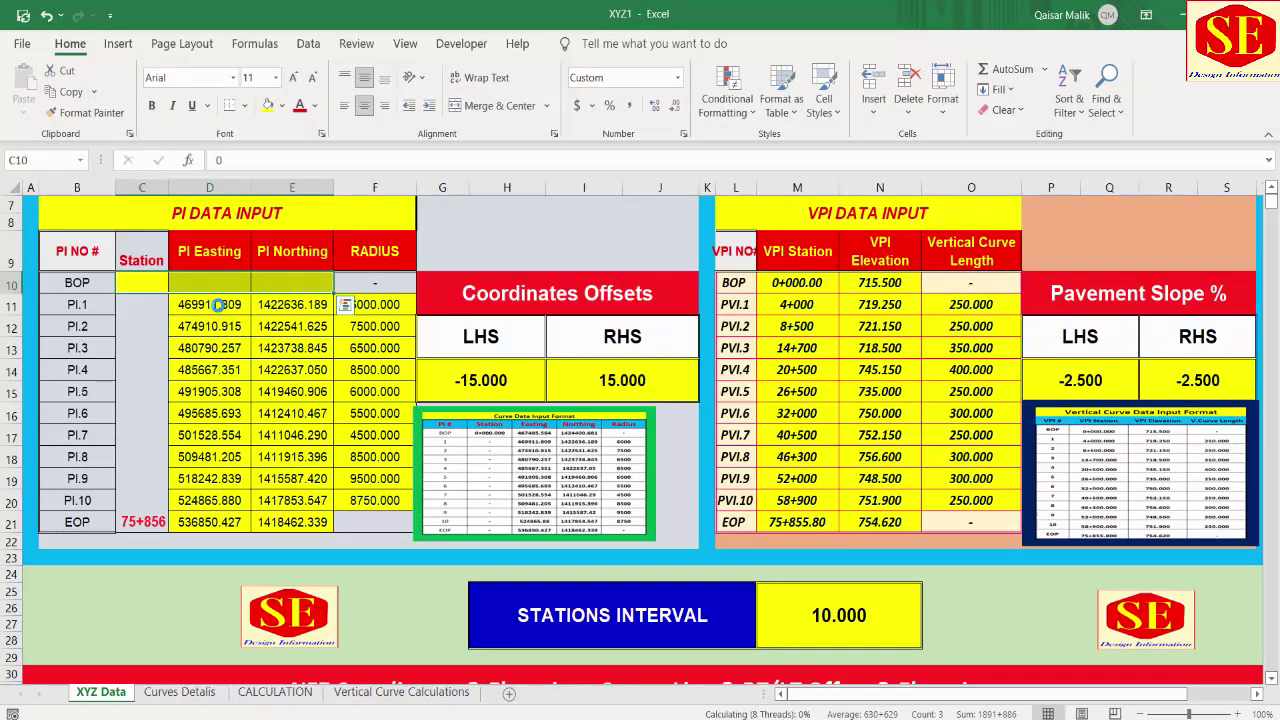
drag(217, 305, 407, 500)
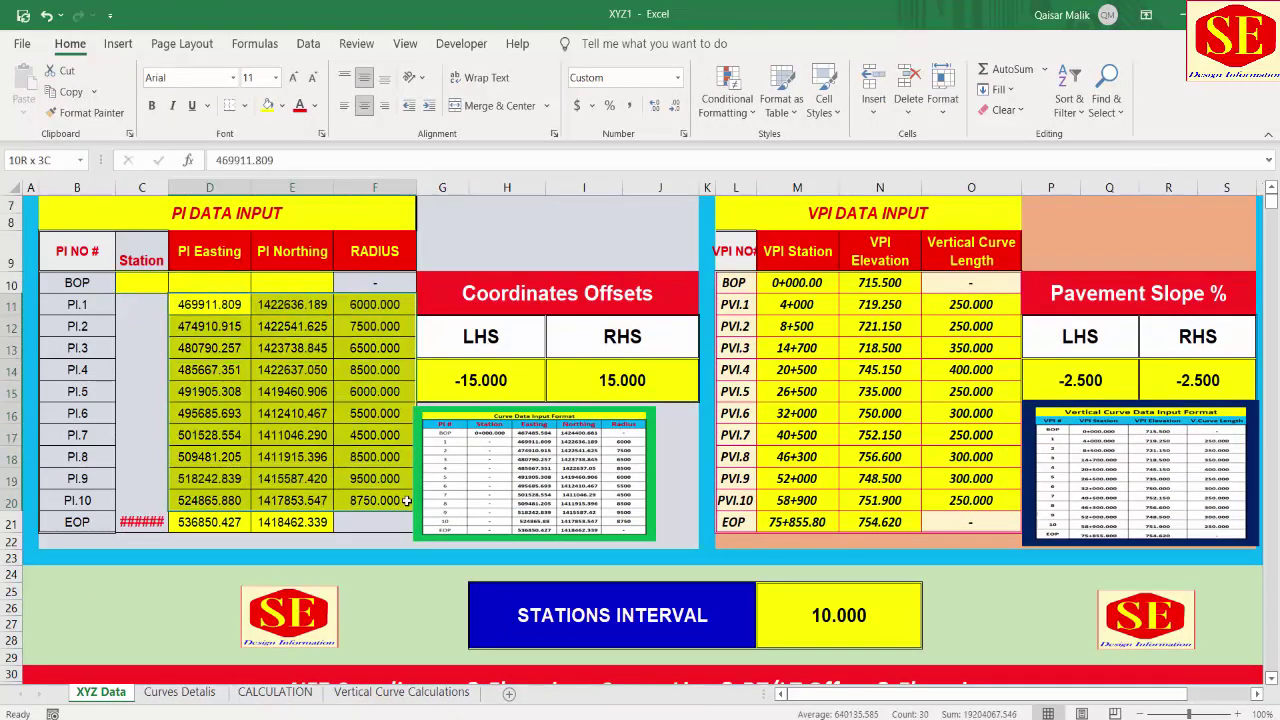
key(Delete)
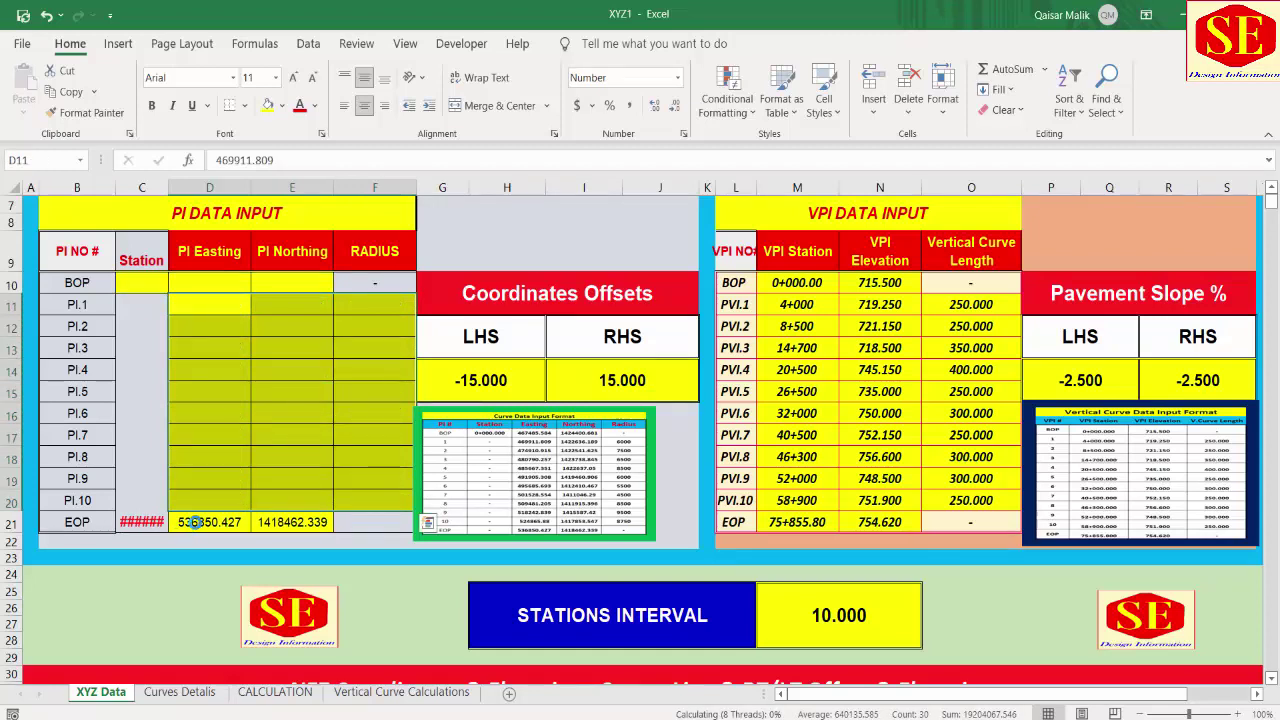
drag(192, 522, 289, 526)
key(Delete)
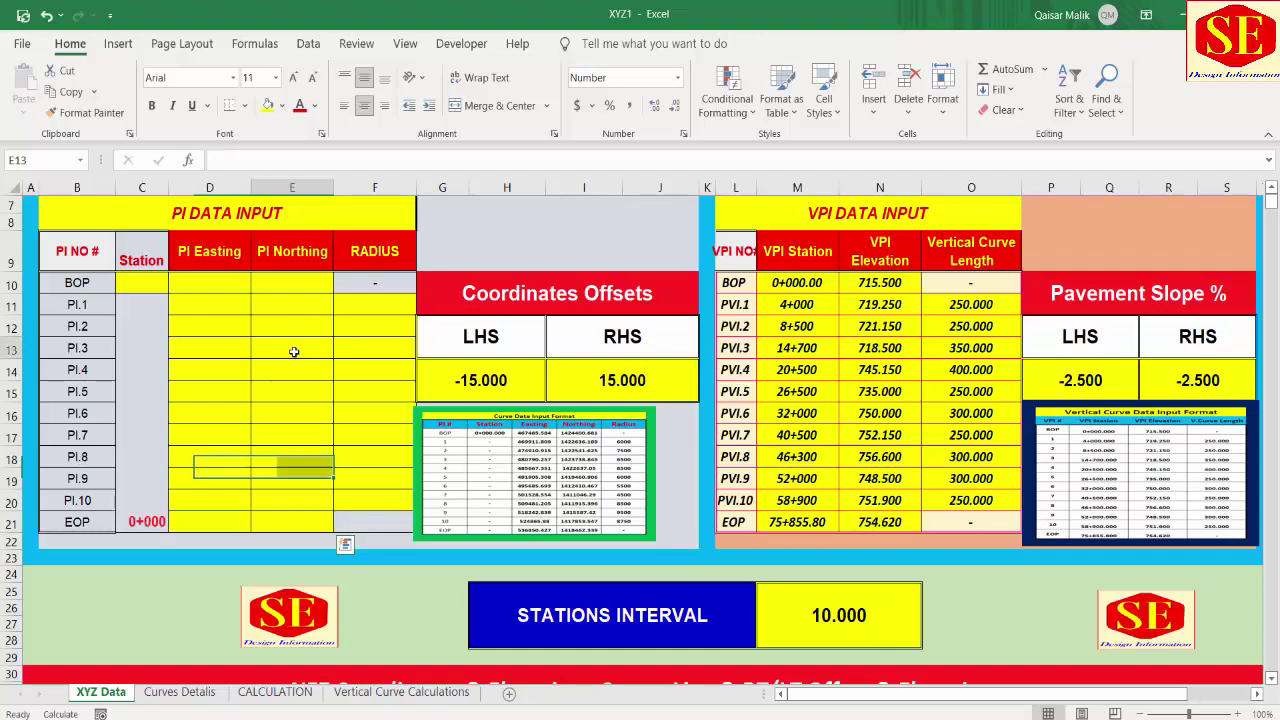
click(544, 478)
drag(535, 402, 547, 205)
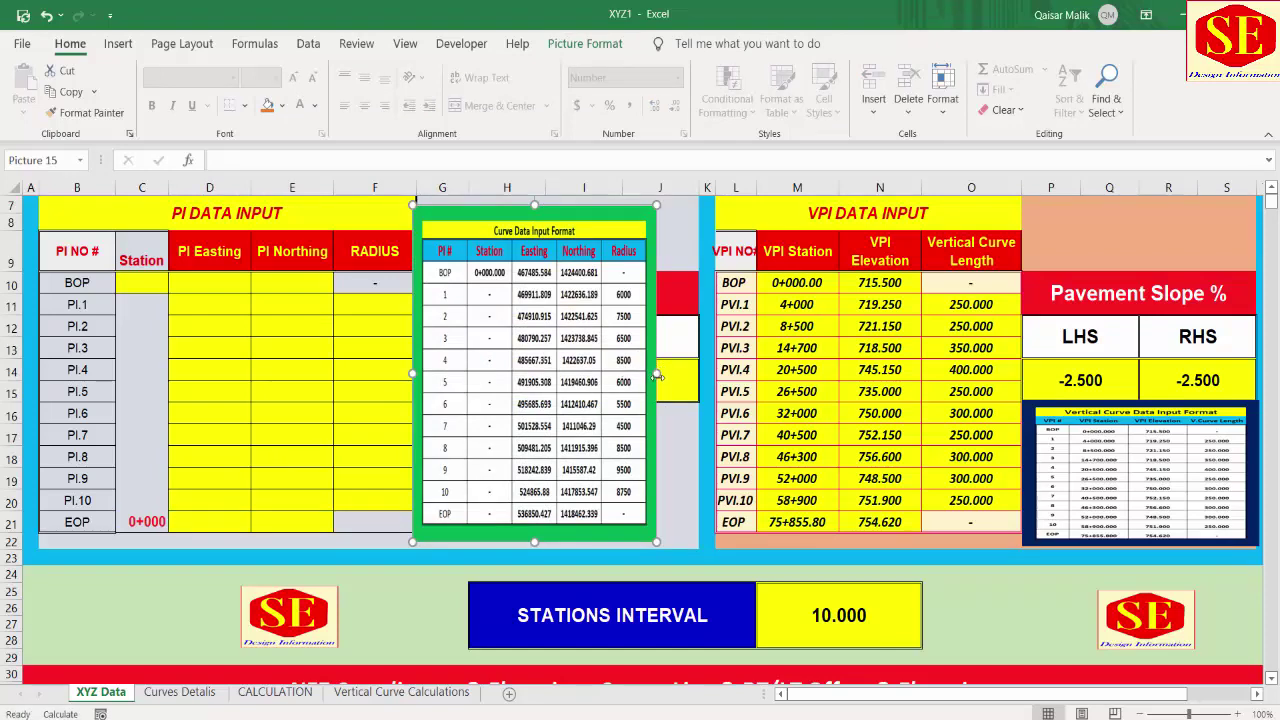
Widen the curve data picture to the right, then bring up the 1.pdf plan drawing in Edge.
drag(655, 373, 835, 373)
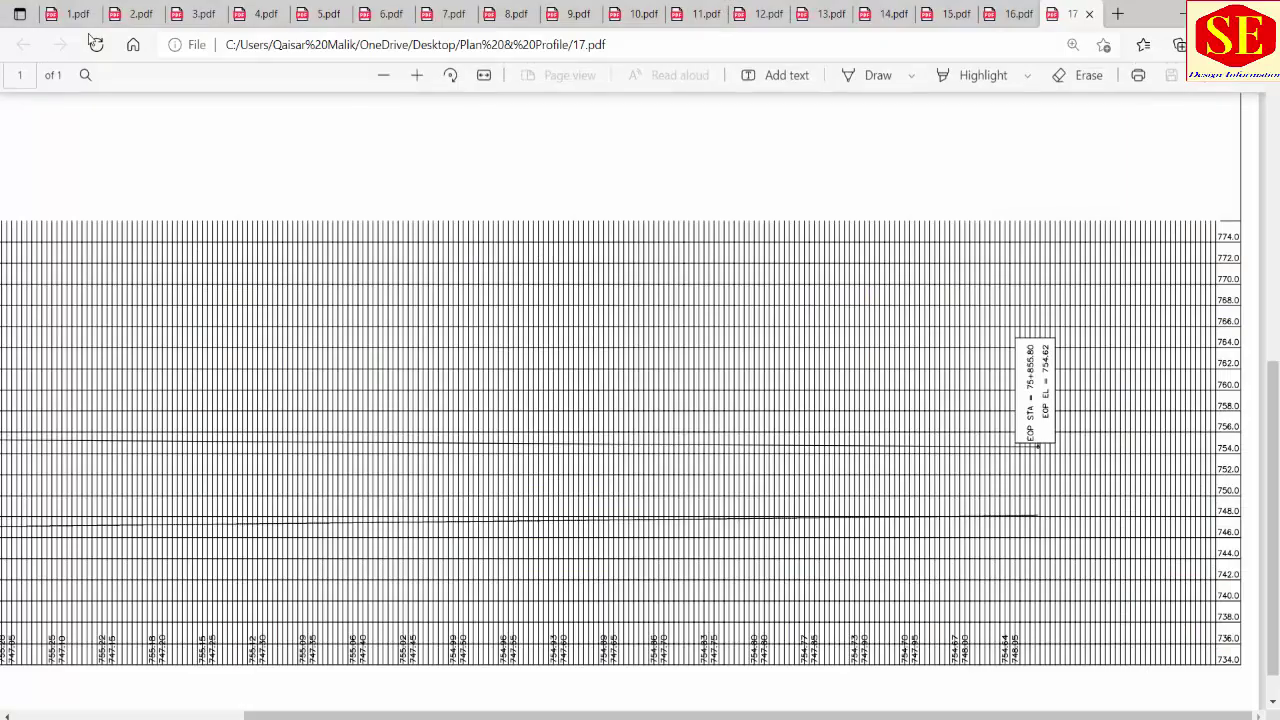
click(70, 20)
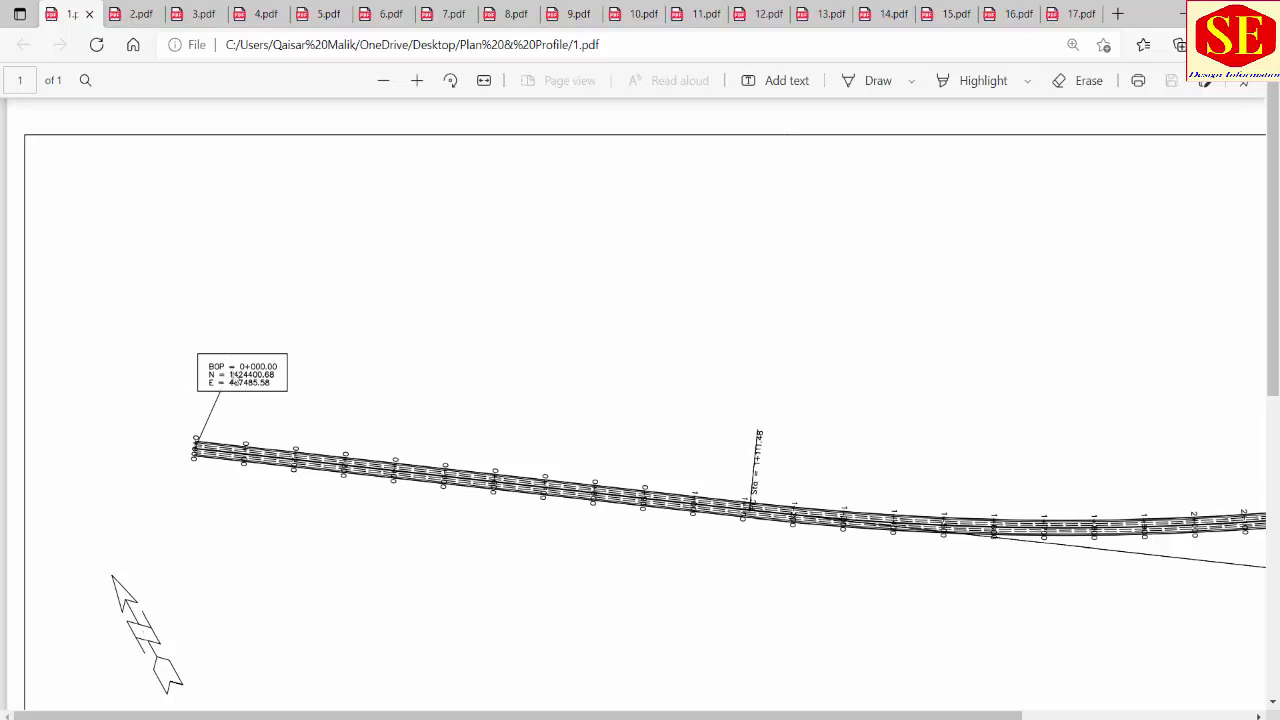
Look through the 2.pdf and 3.pdf plan-and-profile drawings in Edge.
click(133, 16)
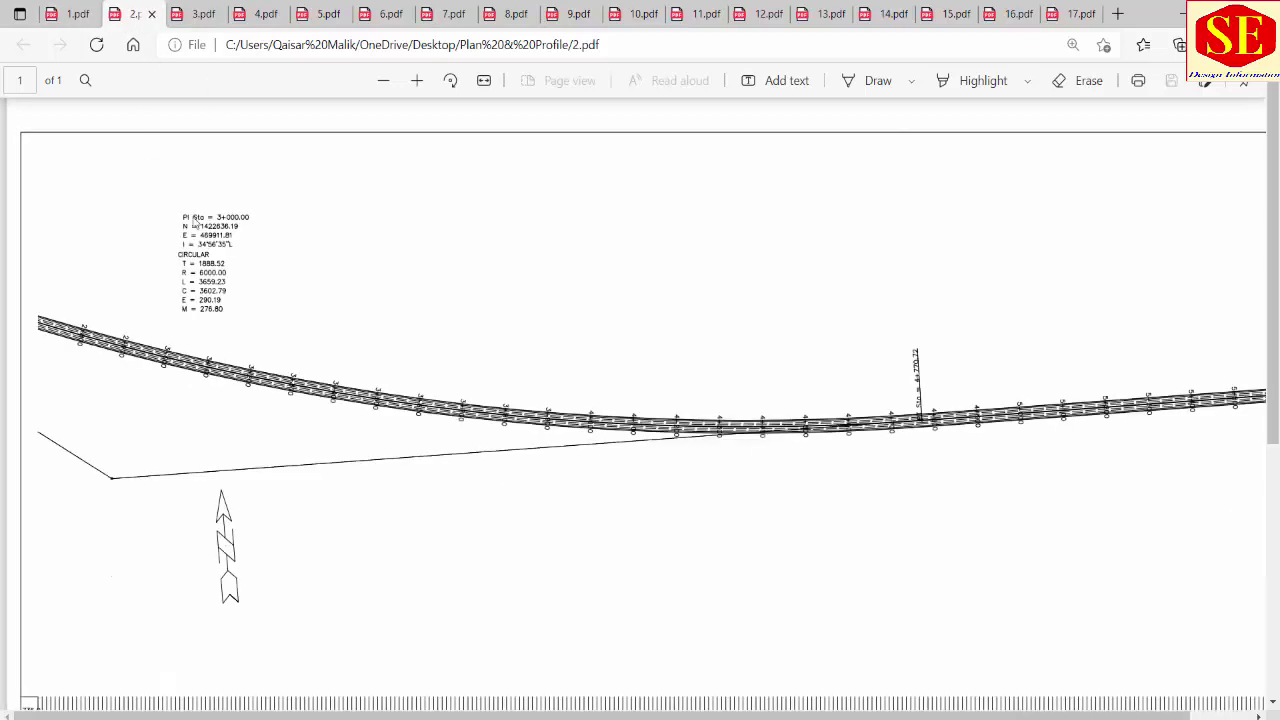
click(195, 14)
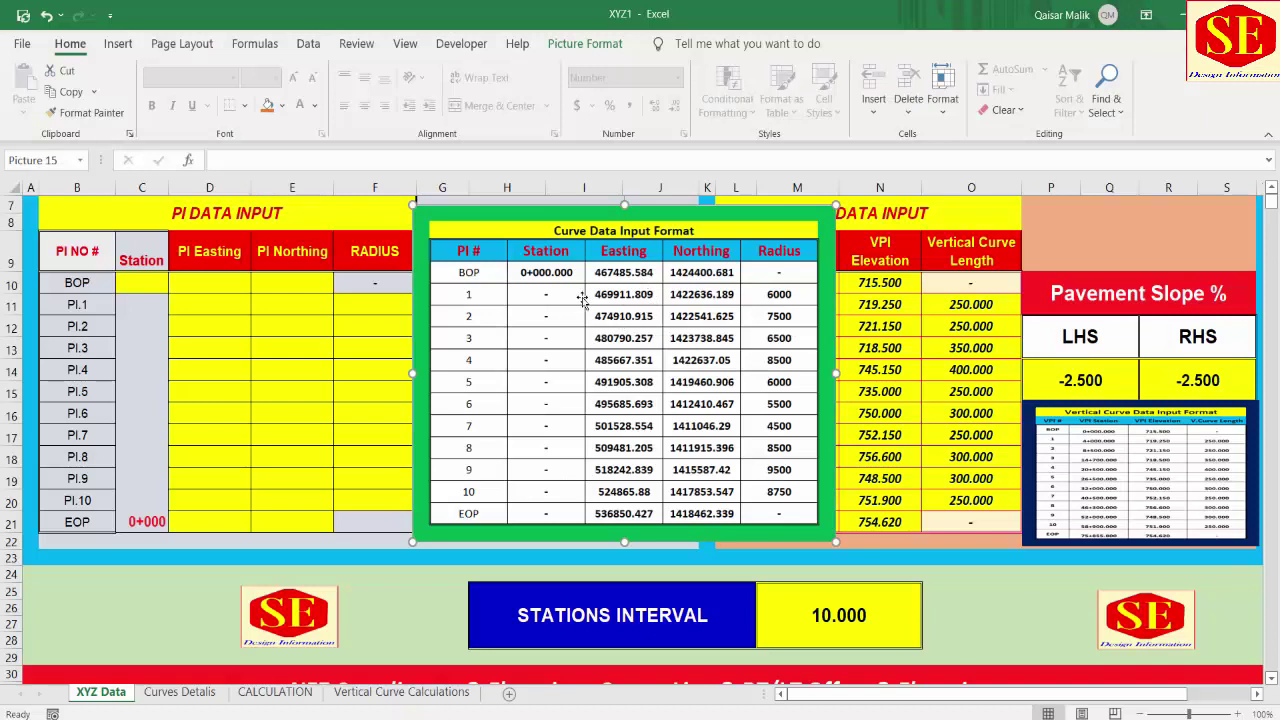
click(1163, 418)
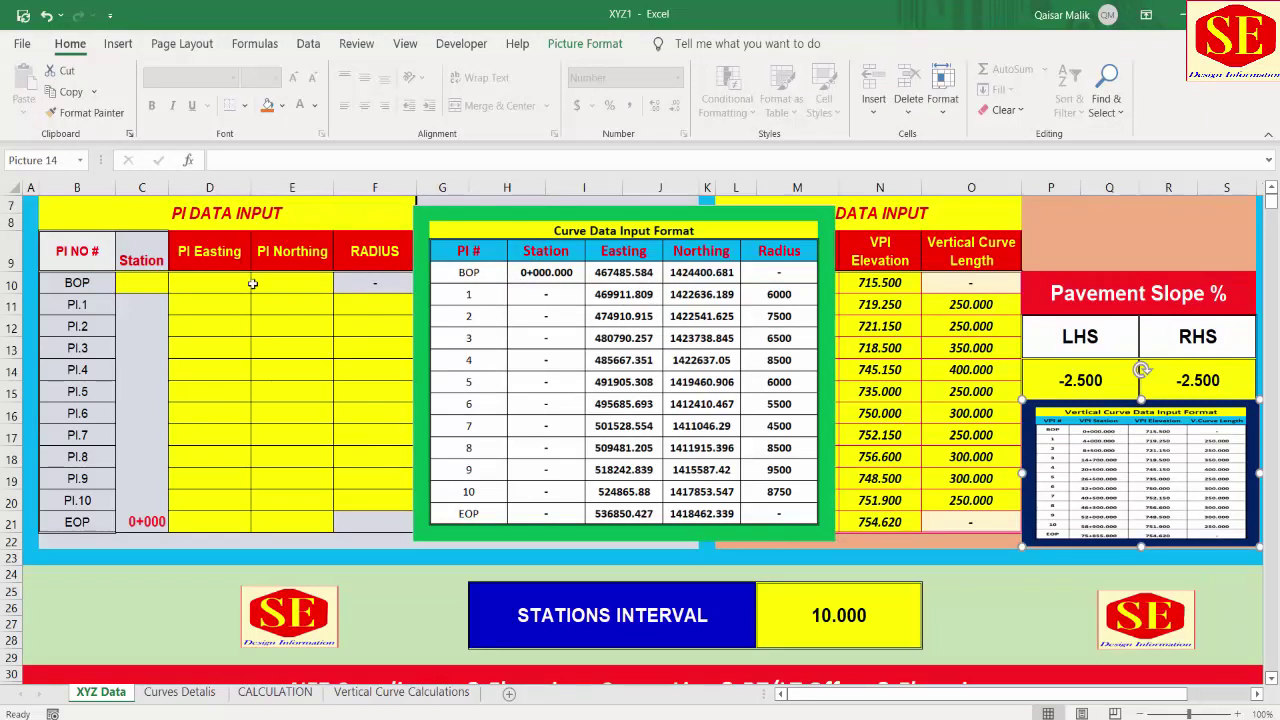
click(140, 283)
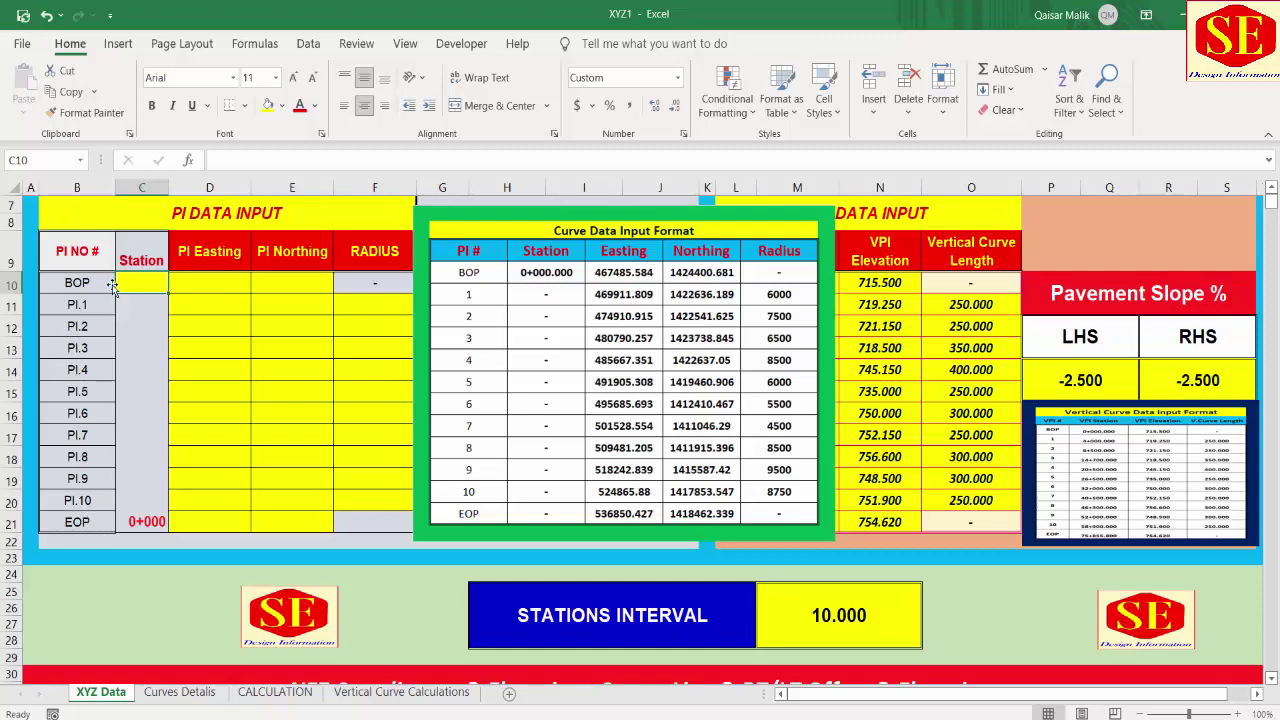
Enter BOP station 0, easting 467485.584 and northing 1424400.681 in C10:E10.
click(206, 284)
click(280, 284)
click(363, 300)
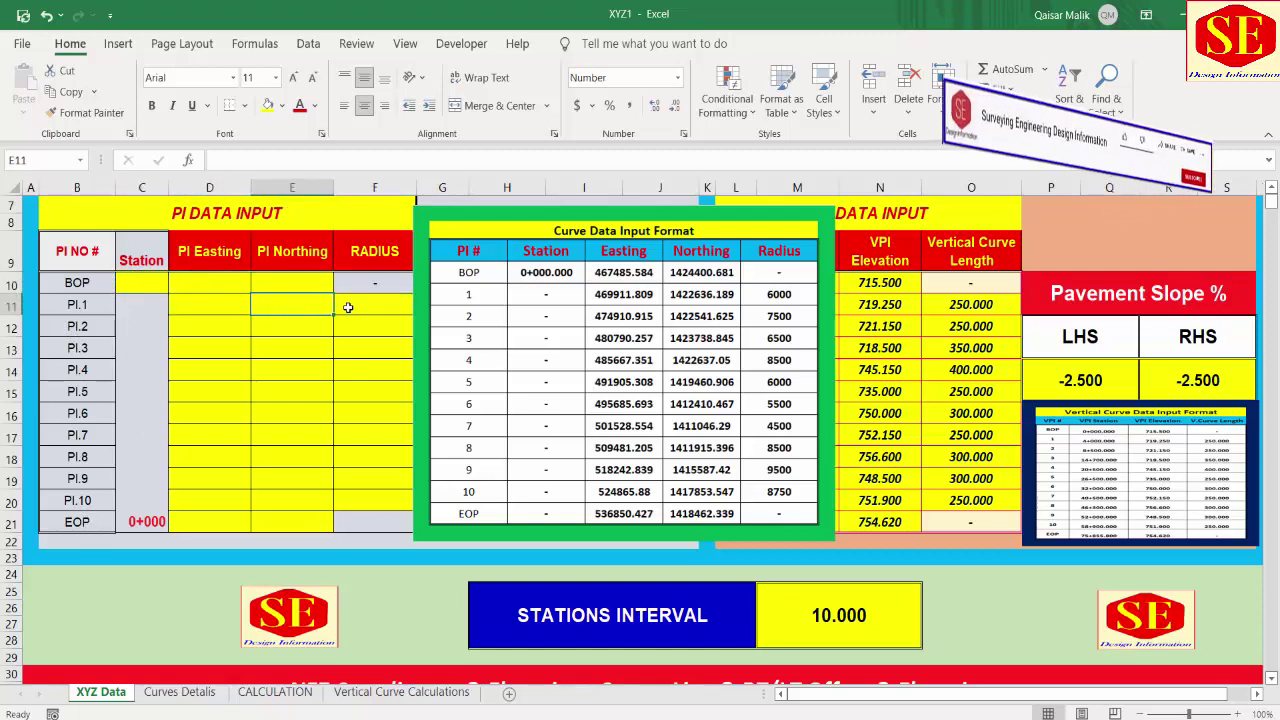
click(144, 281)
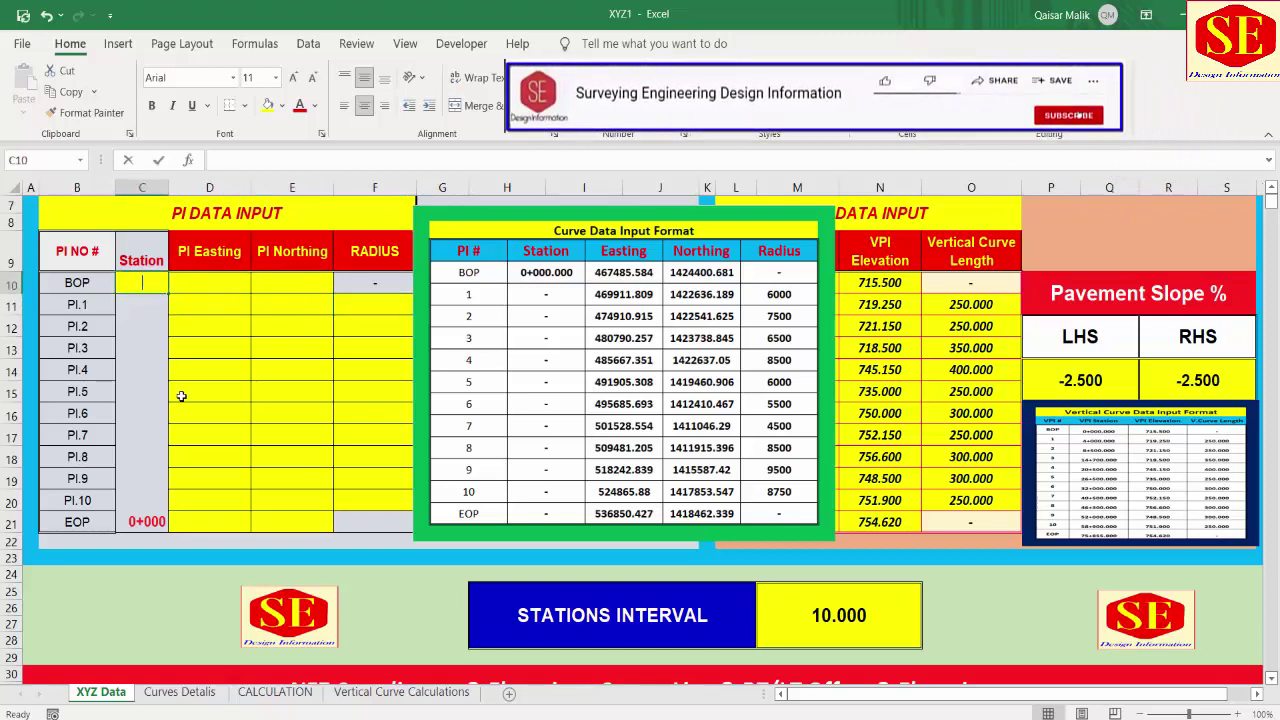
text(0)
click(194, 284)
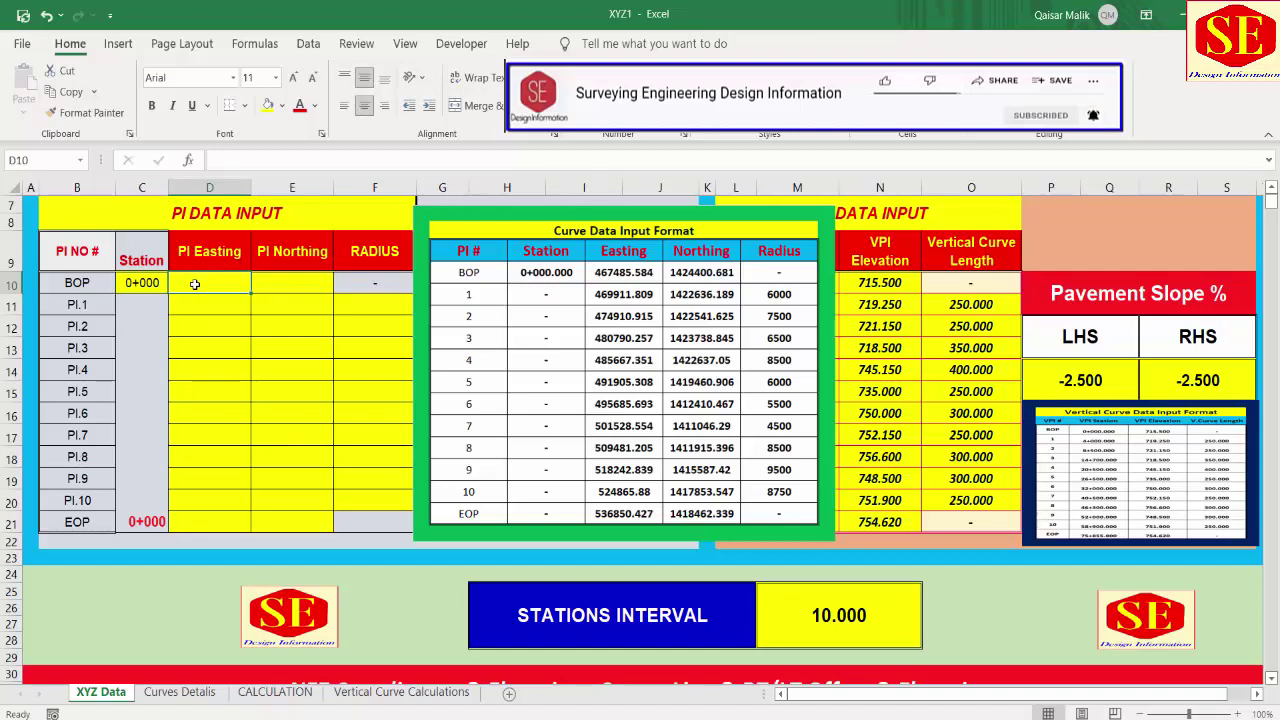
text(4674)
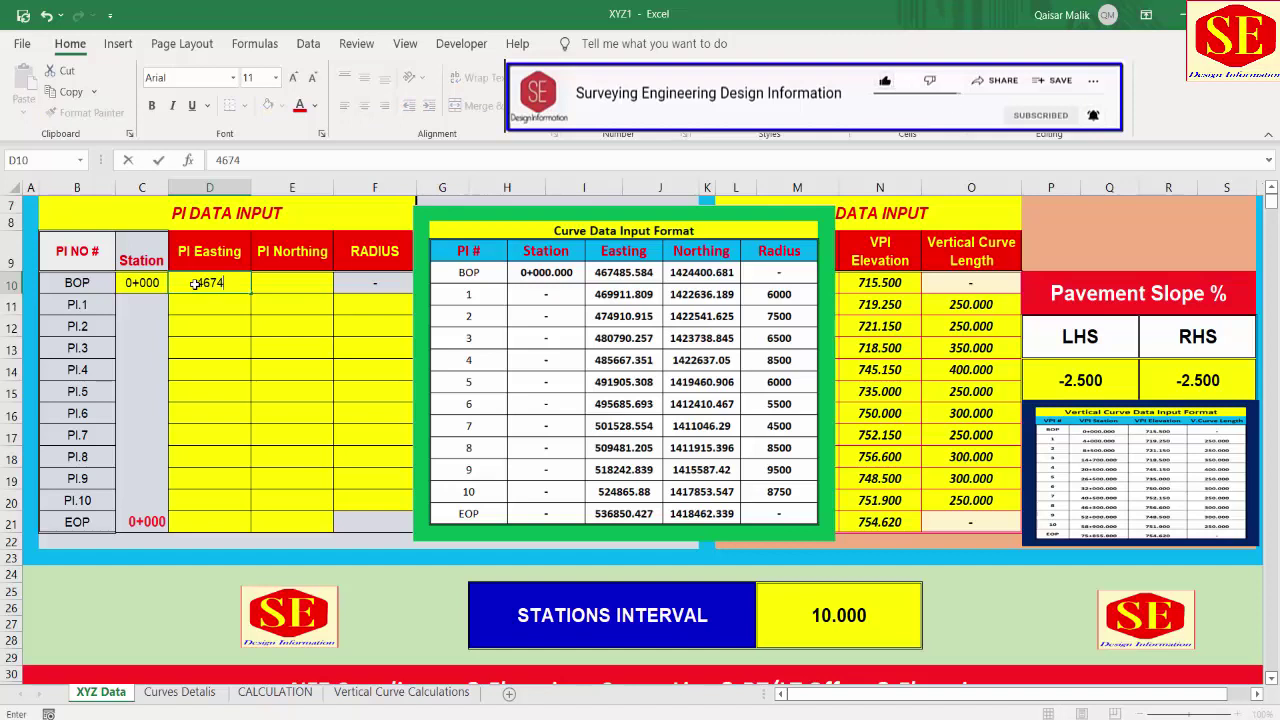
text(85.5)
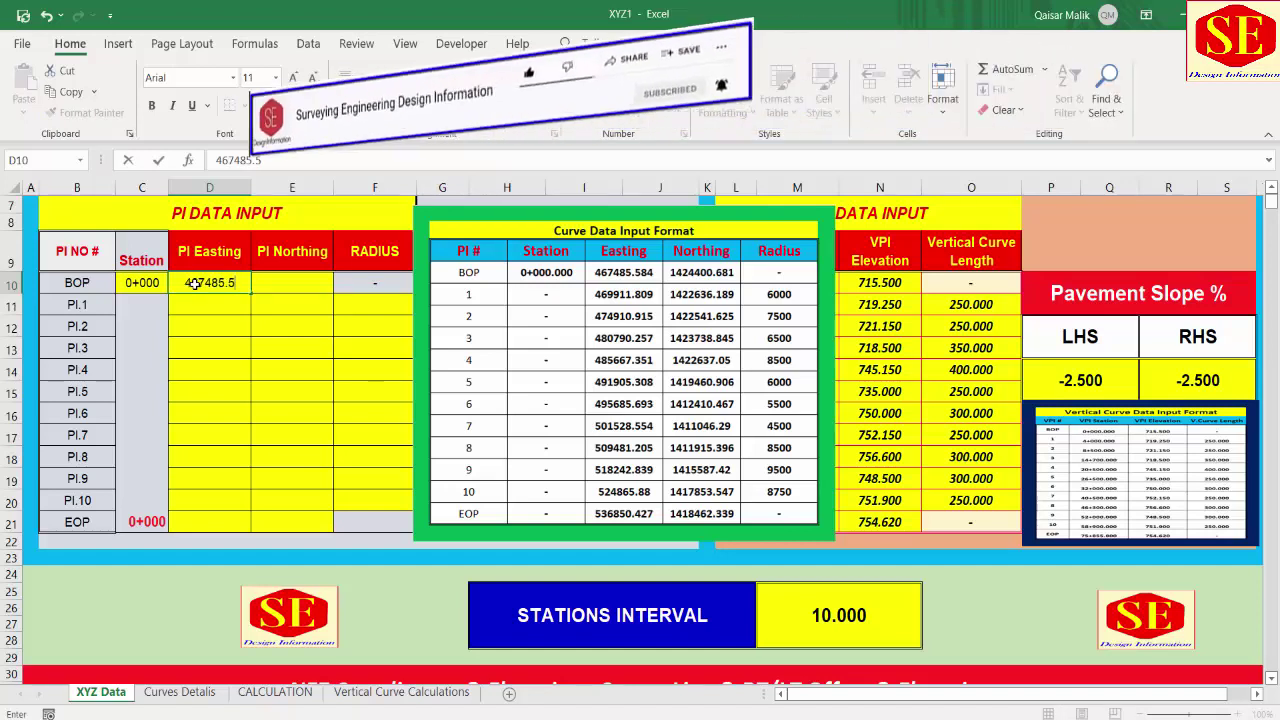
text(84)
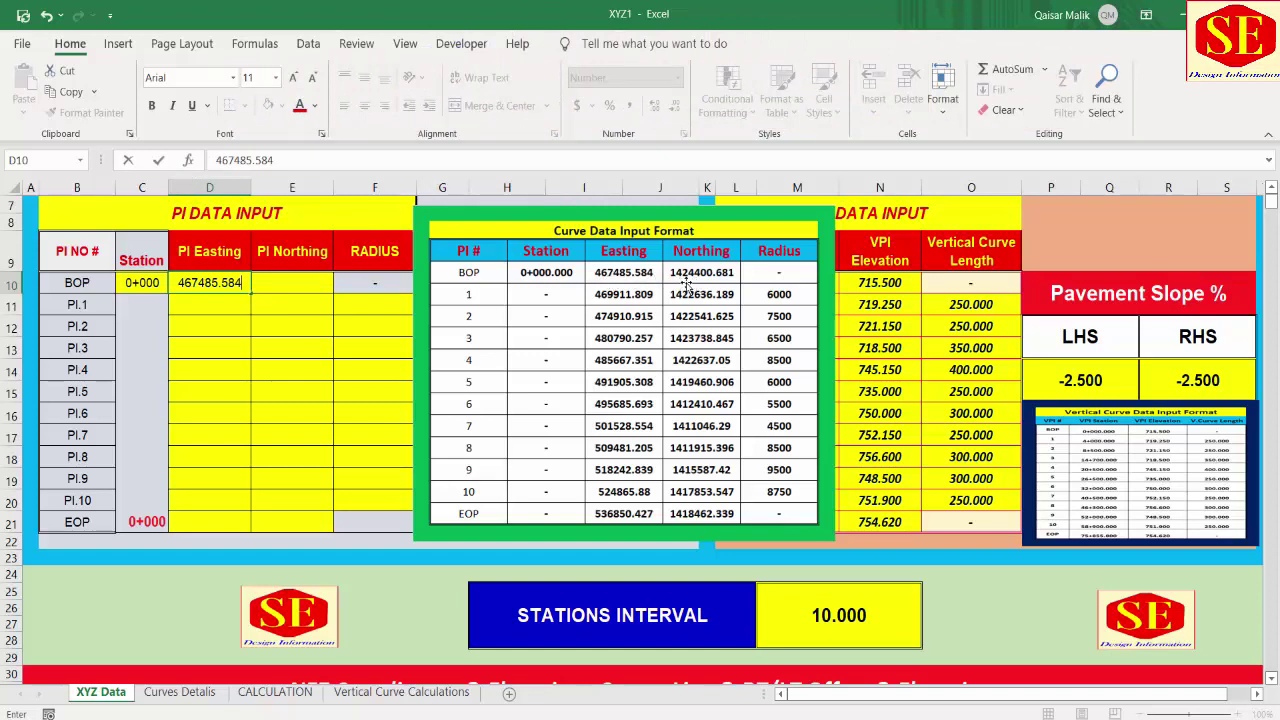
click(288, 278)
text(14)
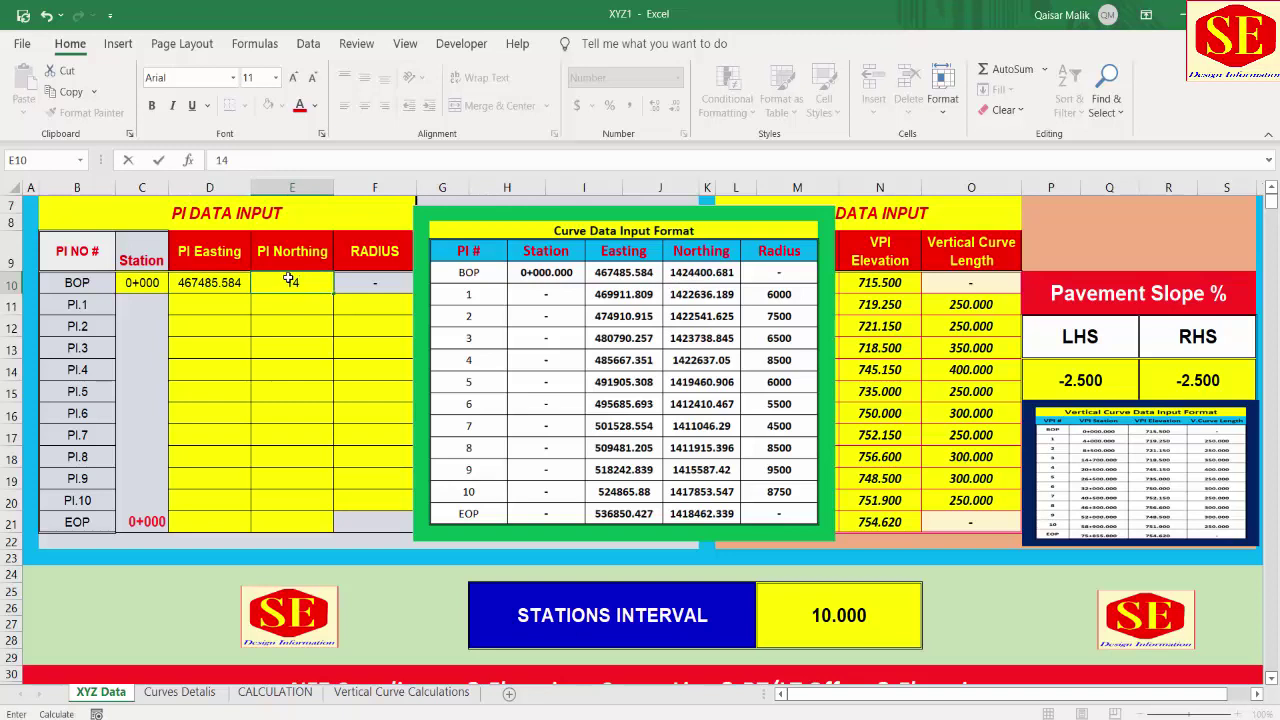
text(24400)
text(.681)
key(Return)
key(Return)
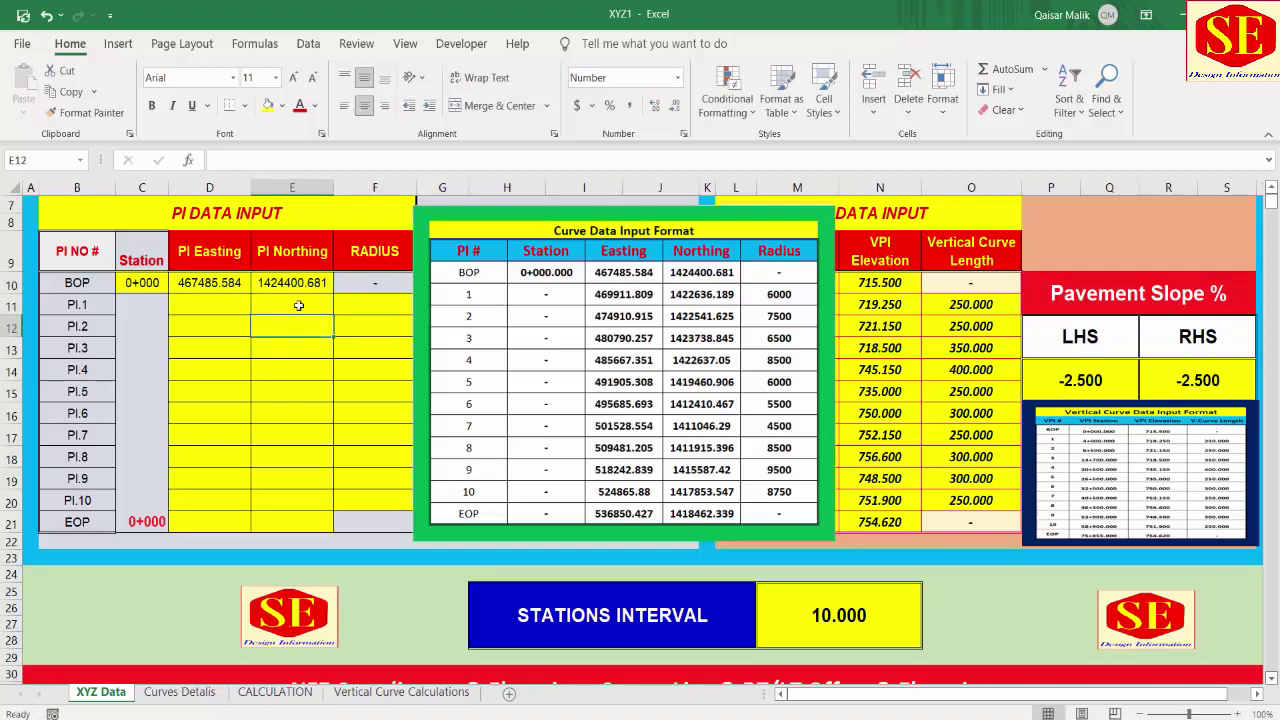
click(220, 298)
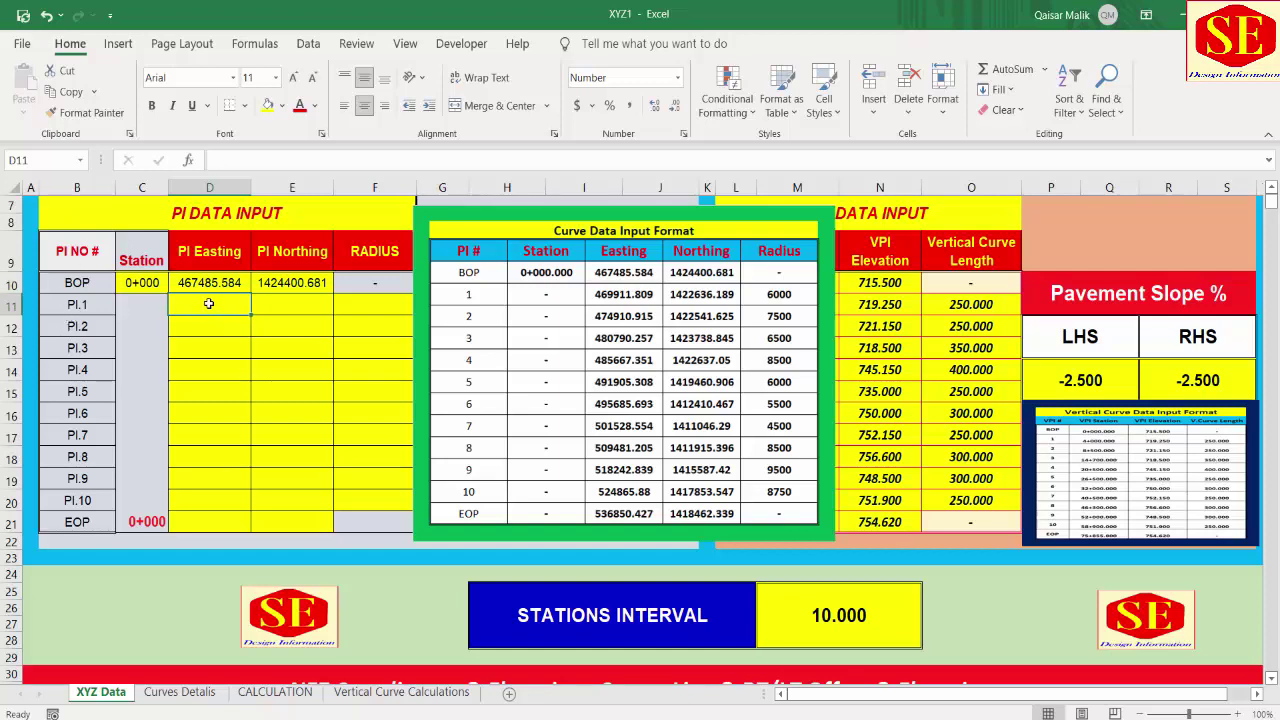
Enter PI.1 easting 469911.809, northing 1422636.189 and radius 6000 in D11:F11, then view Curves Details.
text(4)
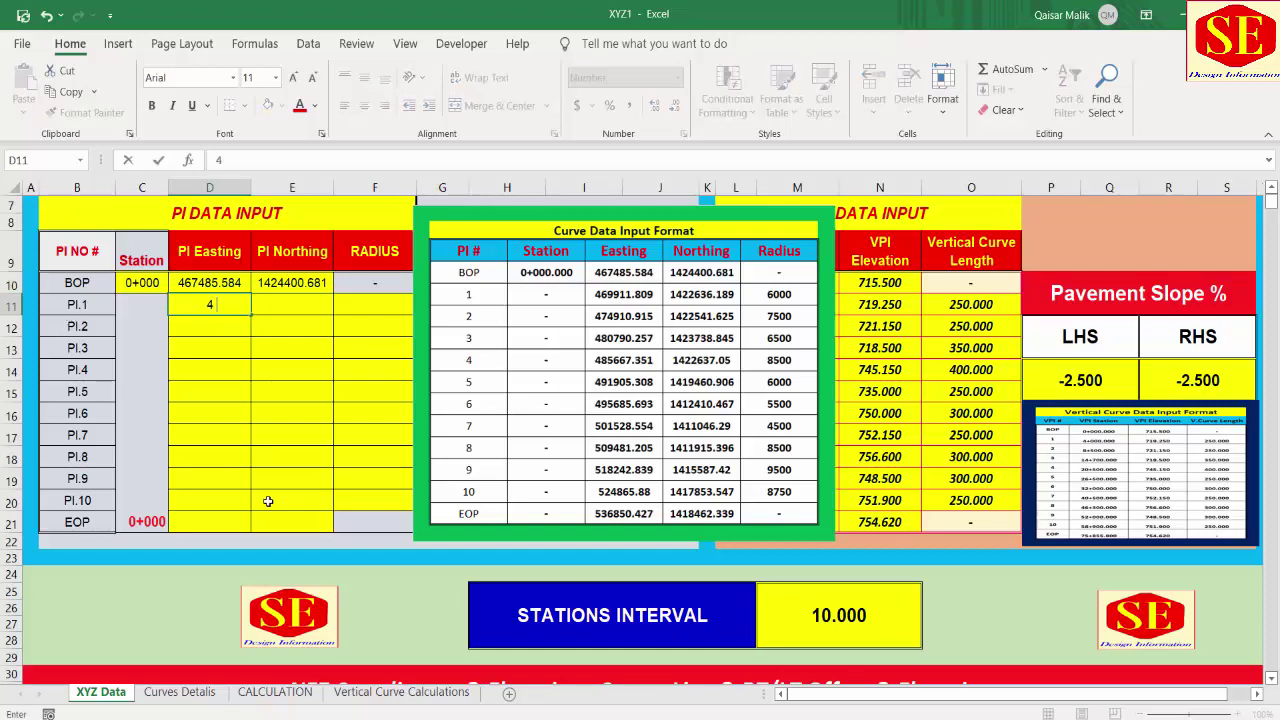
text(6)
text(9911)
text(.809)
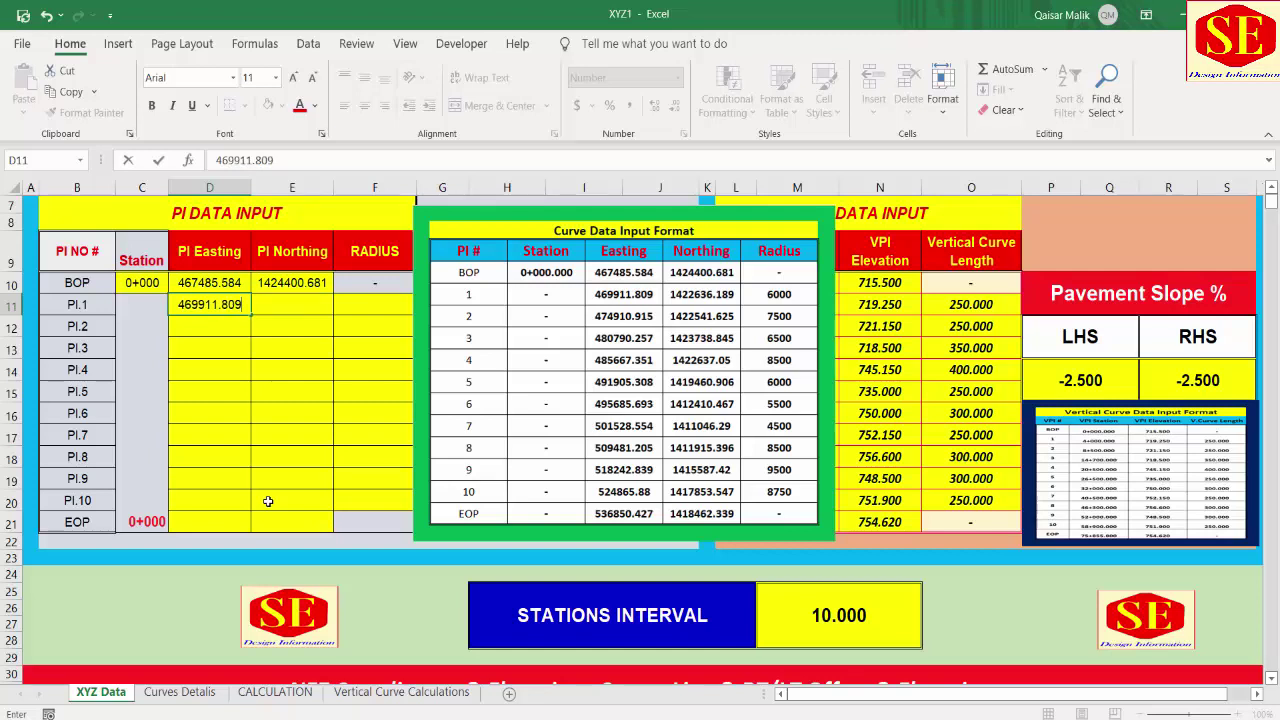
click(292, 306)
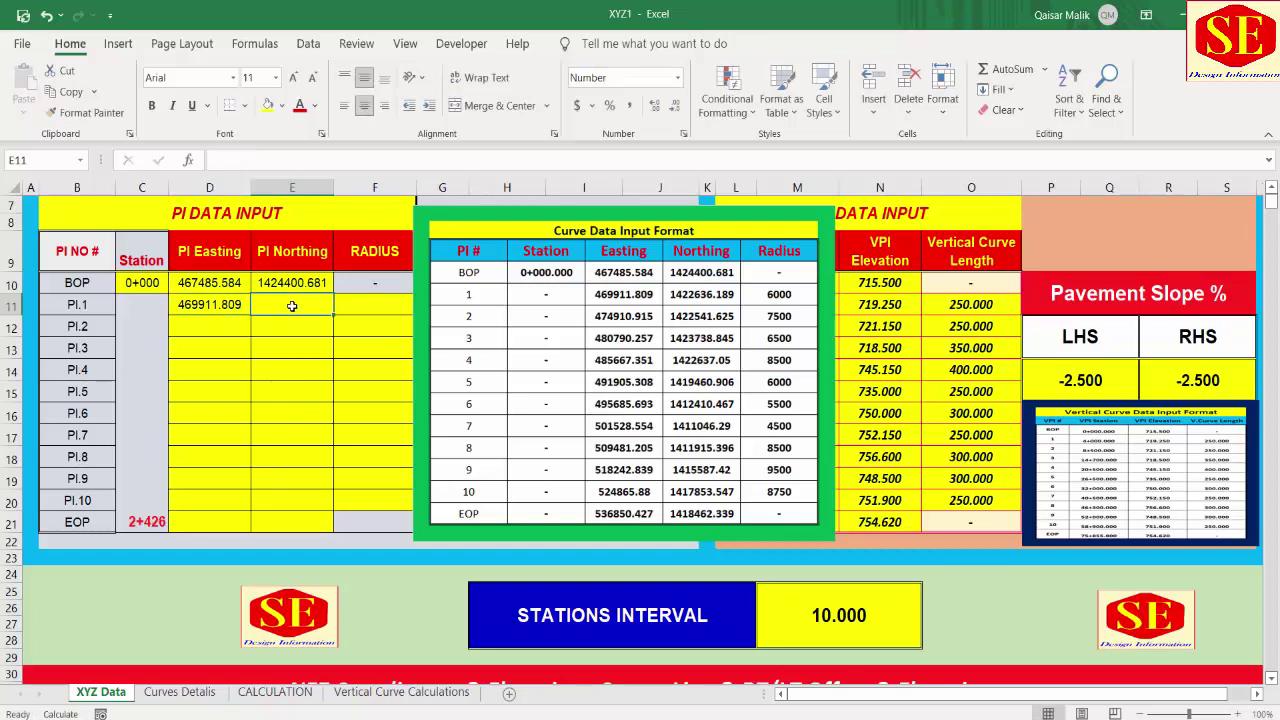
text(14)
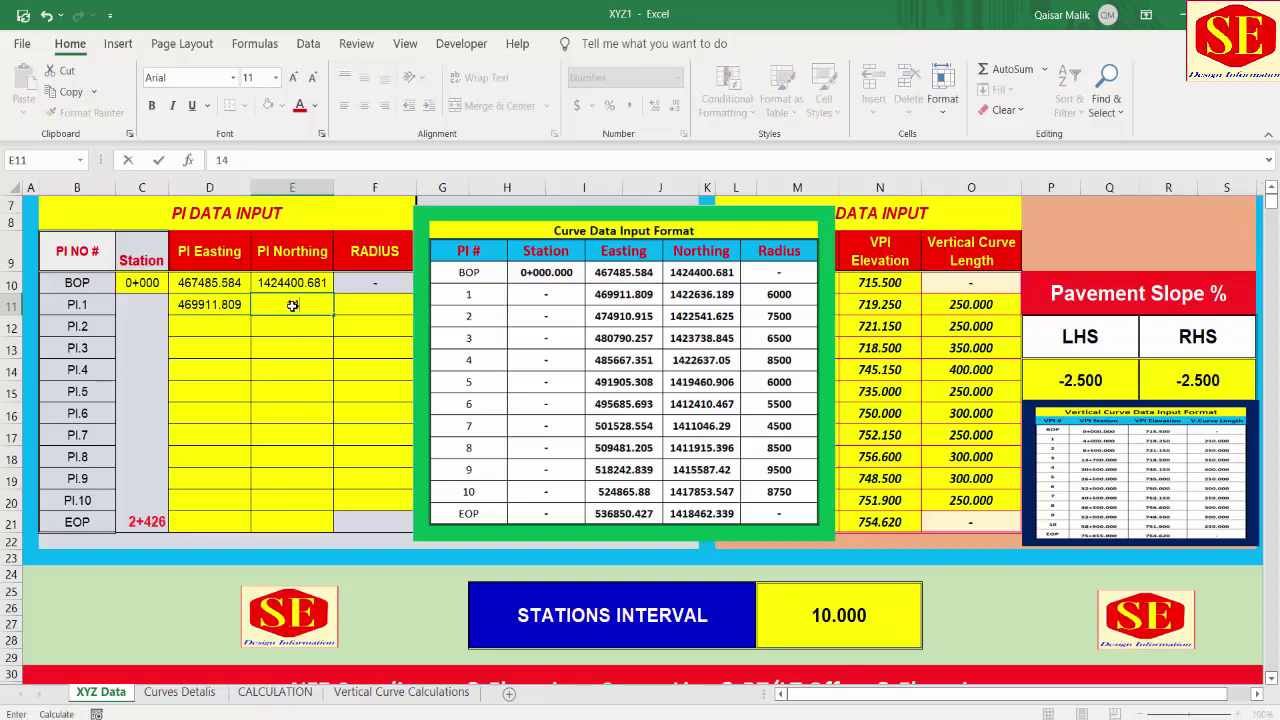
text(22636)
text(.189)
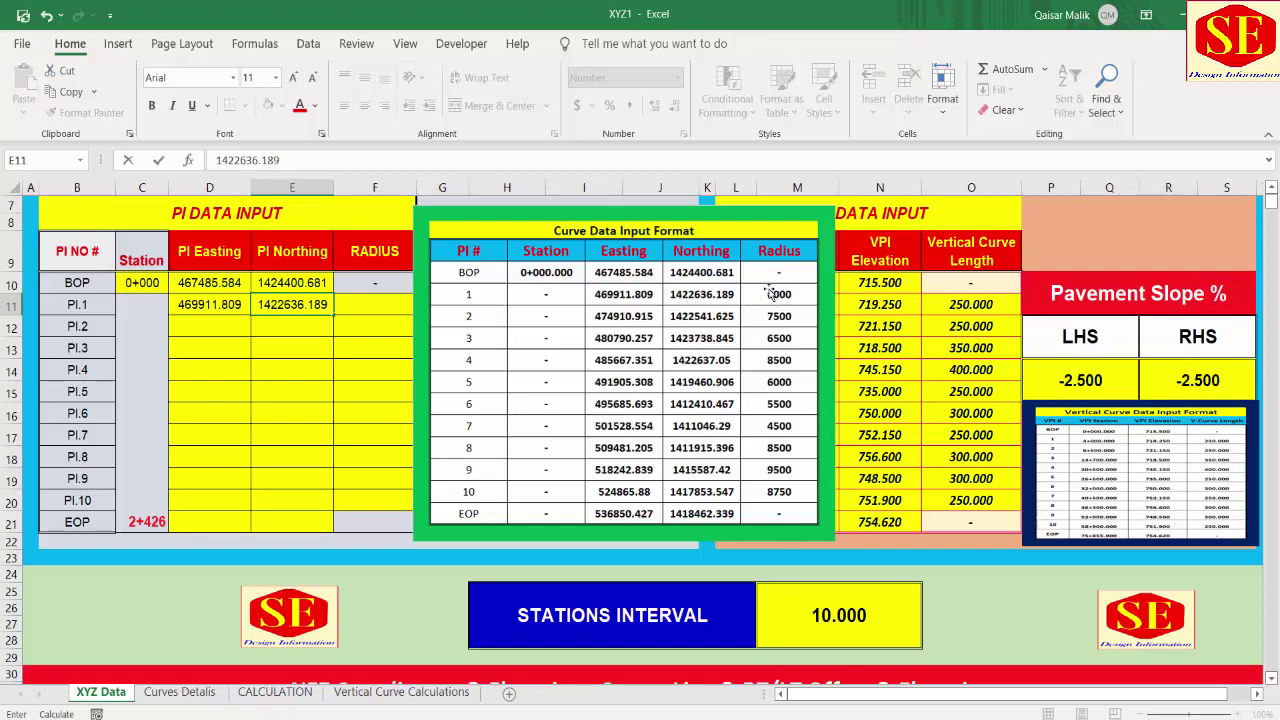
click(361, 305)
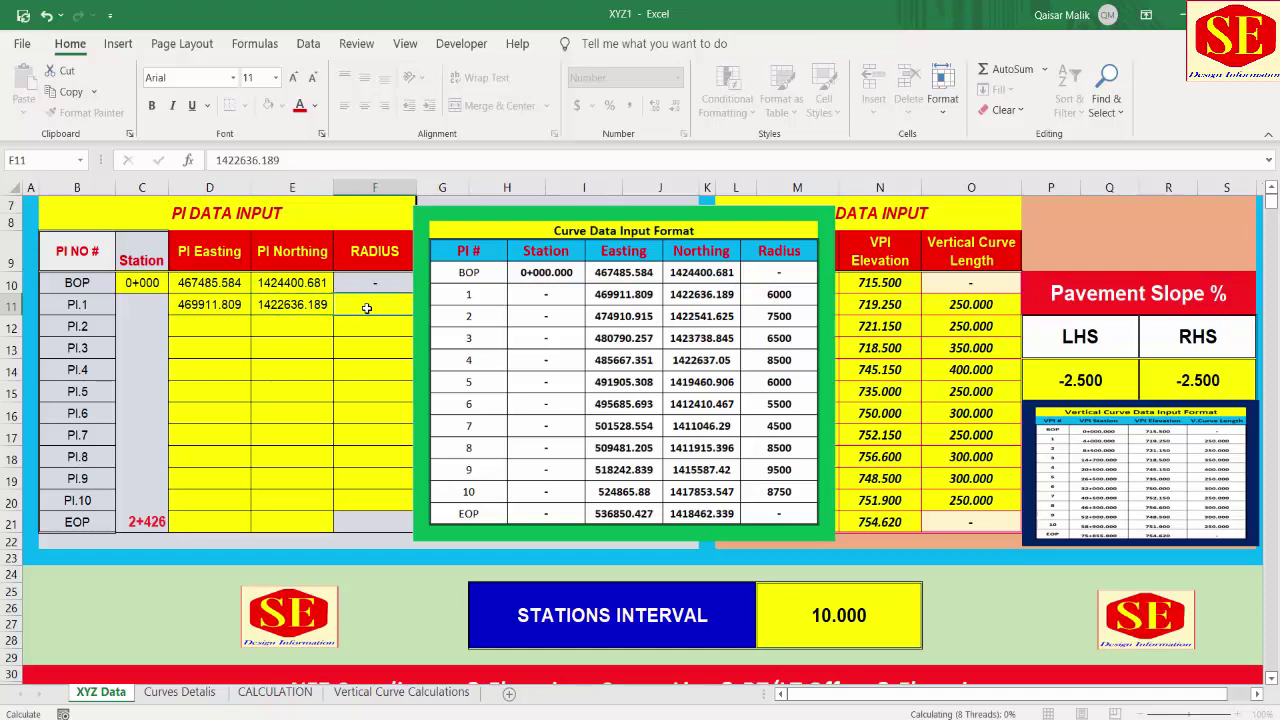
text(6000)
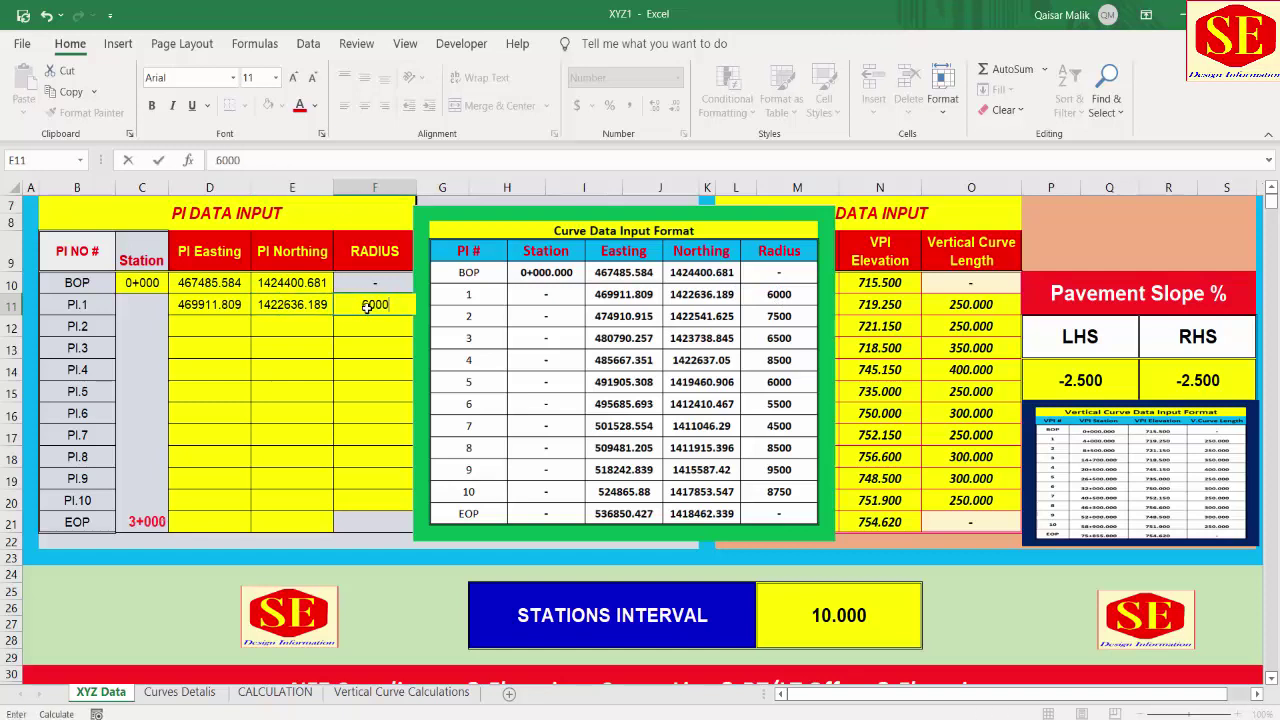
key(Return)
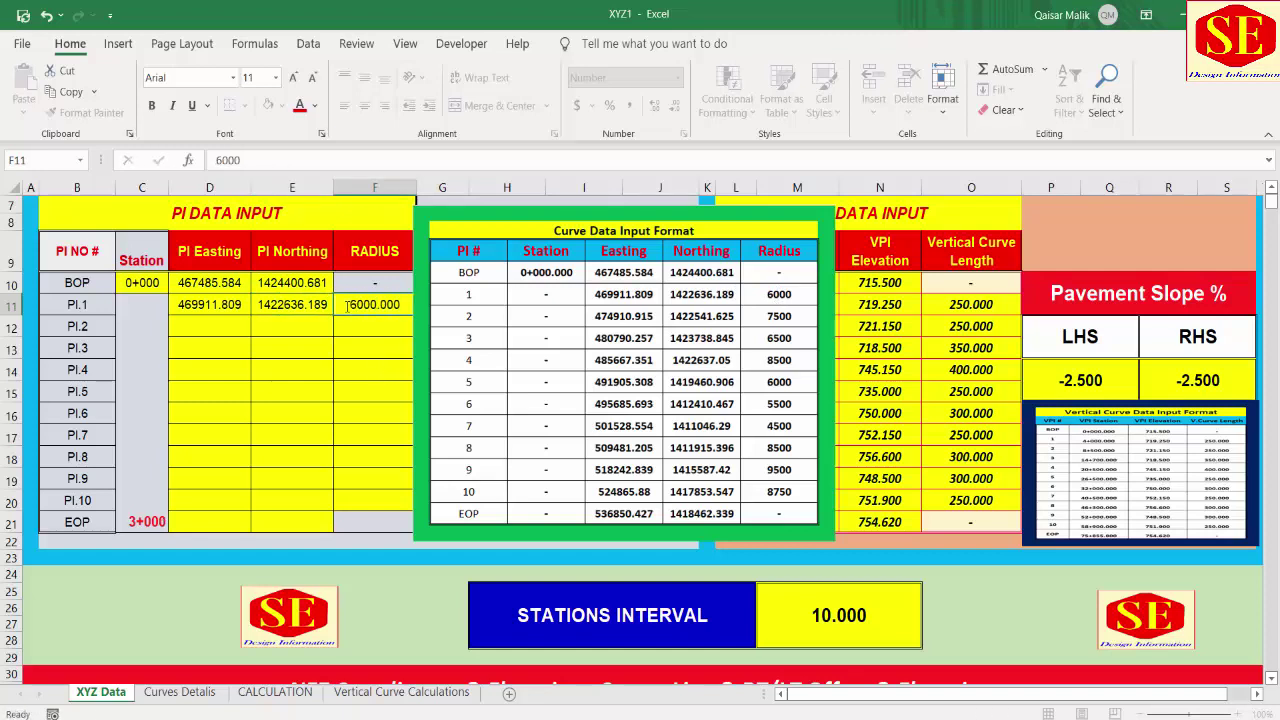
click(218, 327)
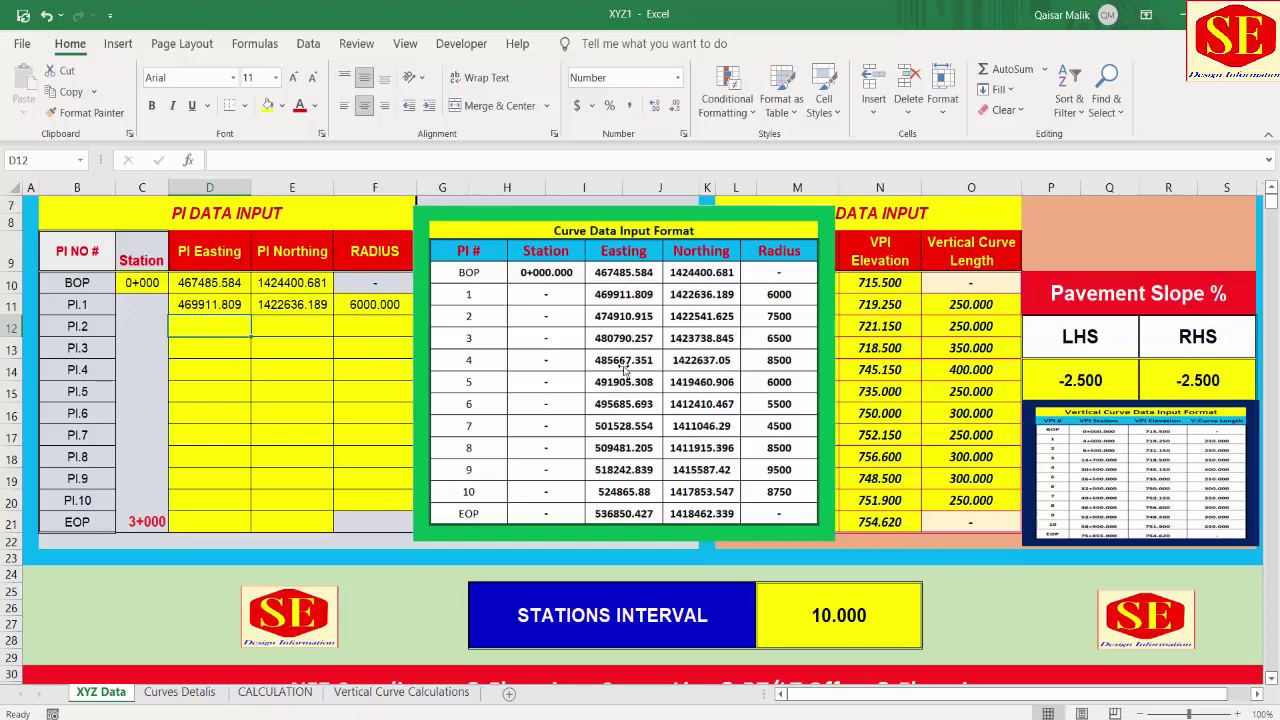
click(179, 692)
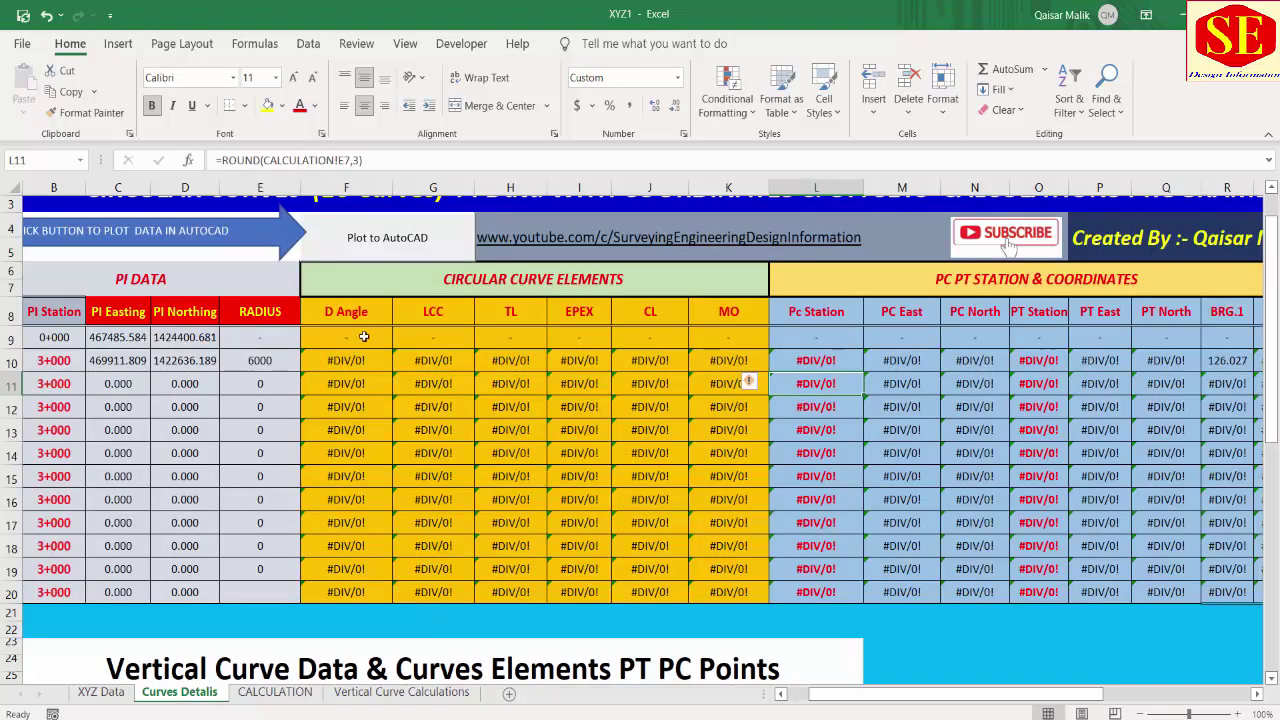
Inspect the PC Station results on Curves Details, then go back to the XYZ Data sheet.
click(814, 313)
click(815, 380)
click(101, 692)
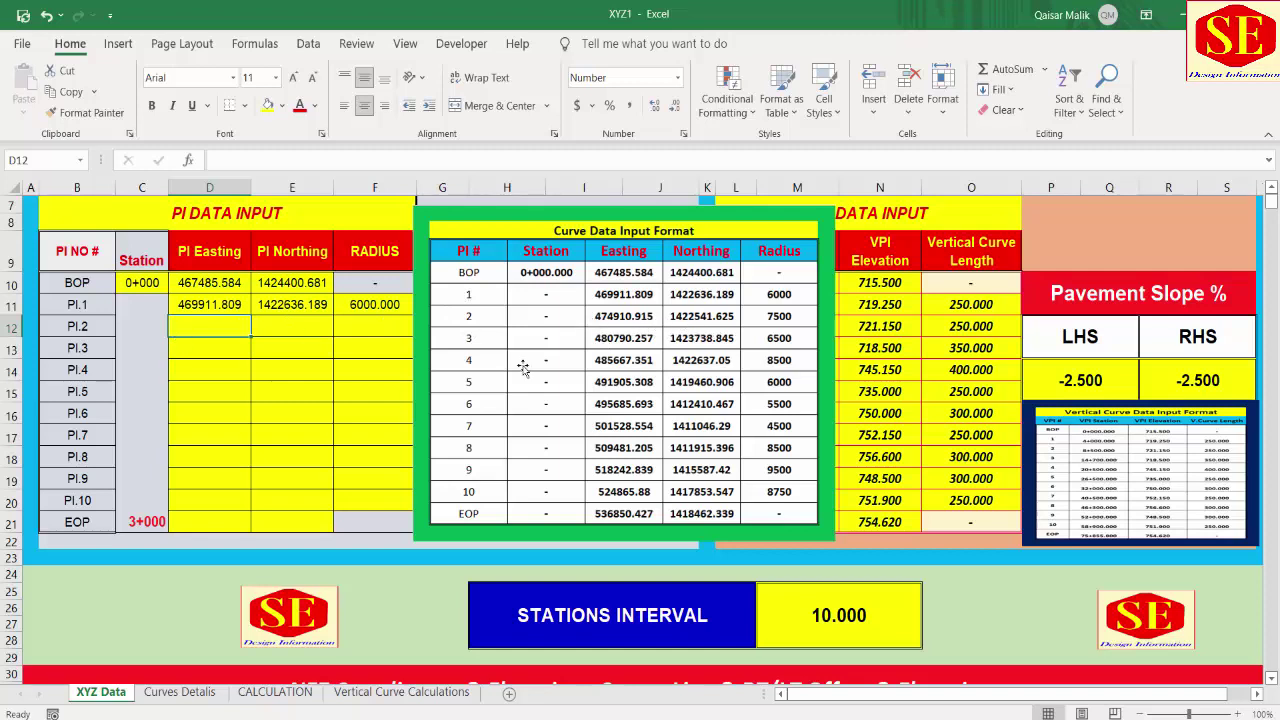
Enter PI.2 easting 474910.915 and northing 1422541.625 in D12:E12 after rechecking PI.1.
click(211, 309)
click(290, 305)
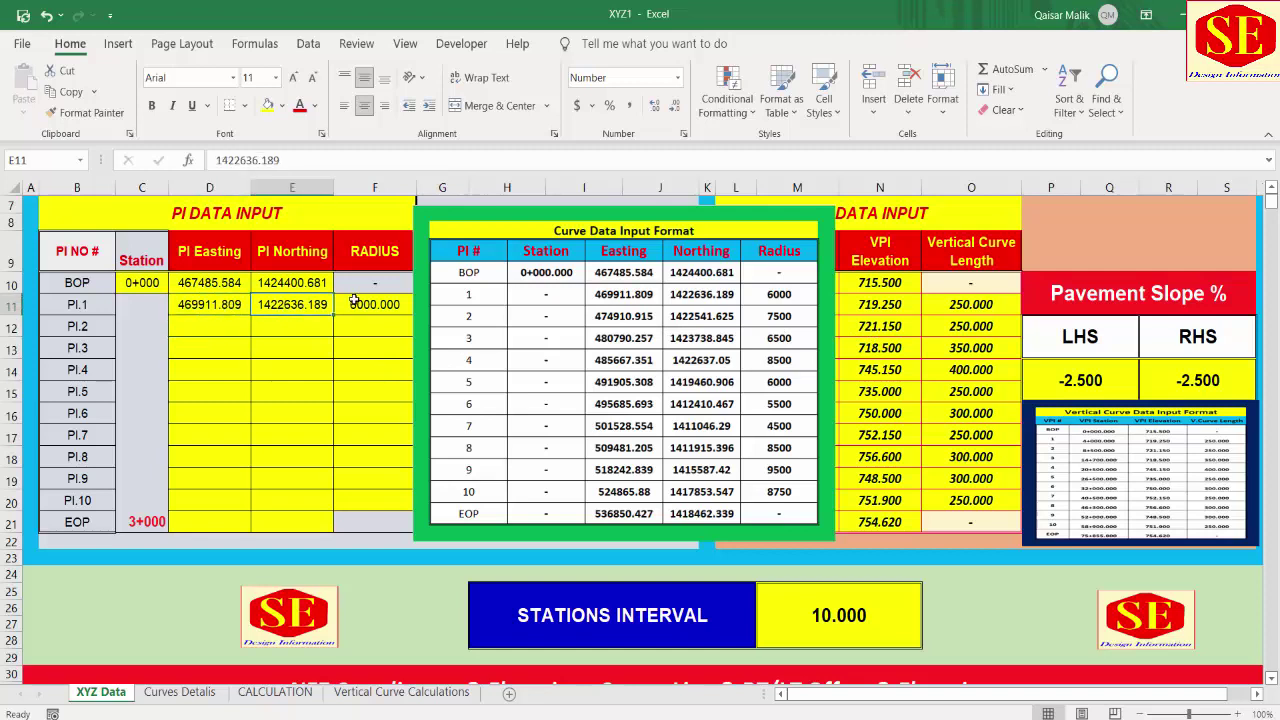
click(240, 330)
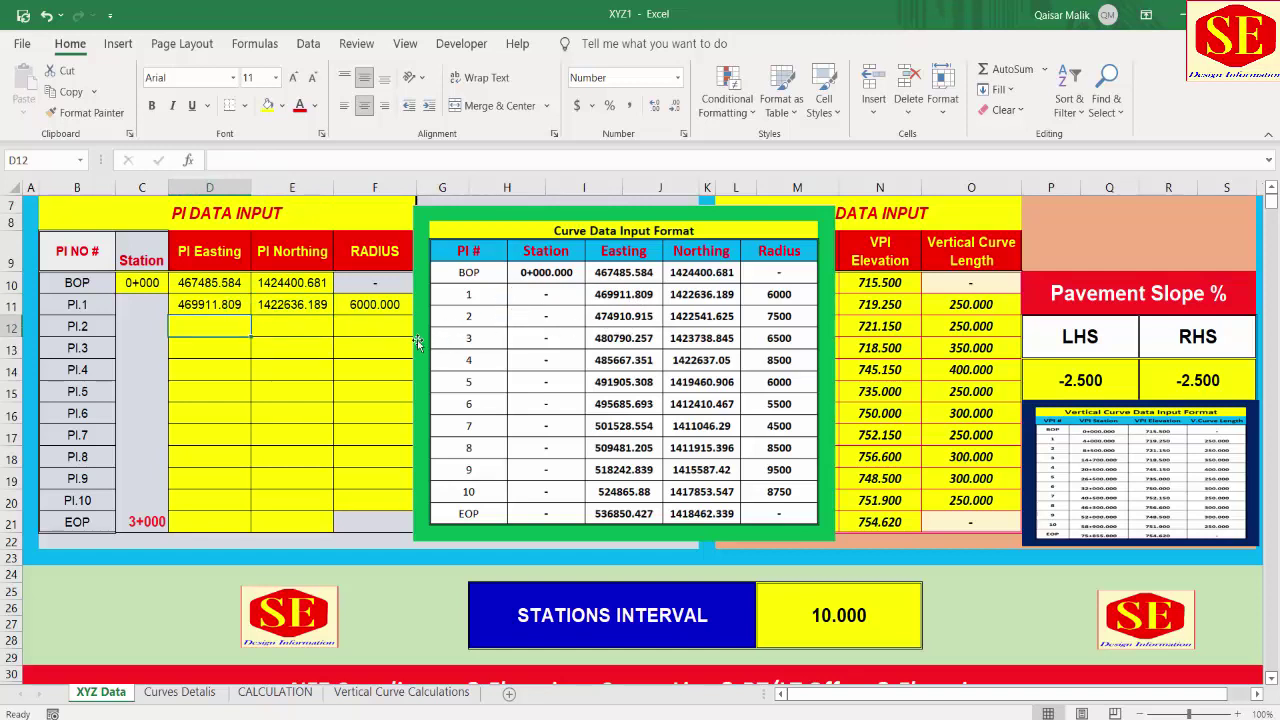
text(47)
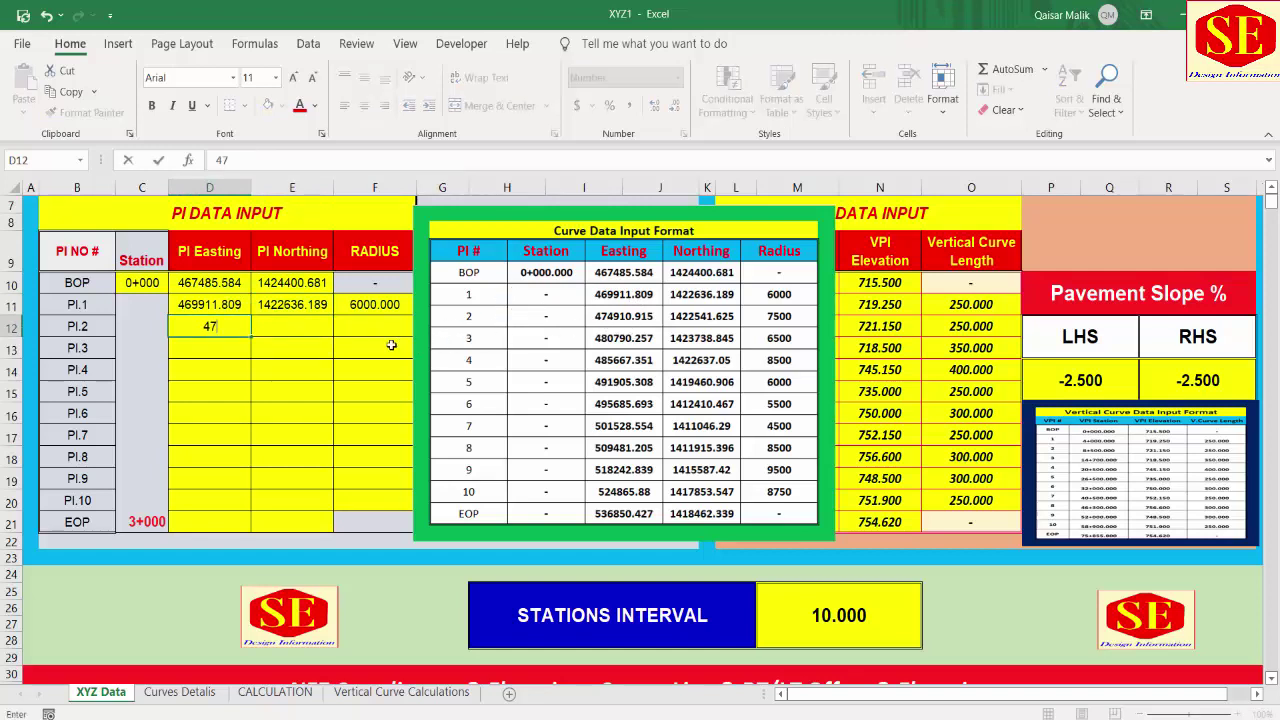
text(49)
text(10.9)
text(15)
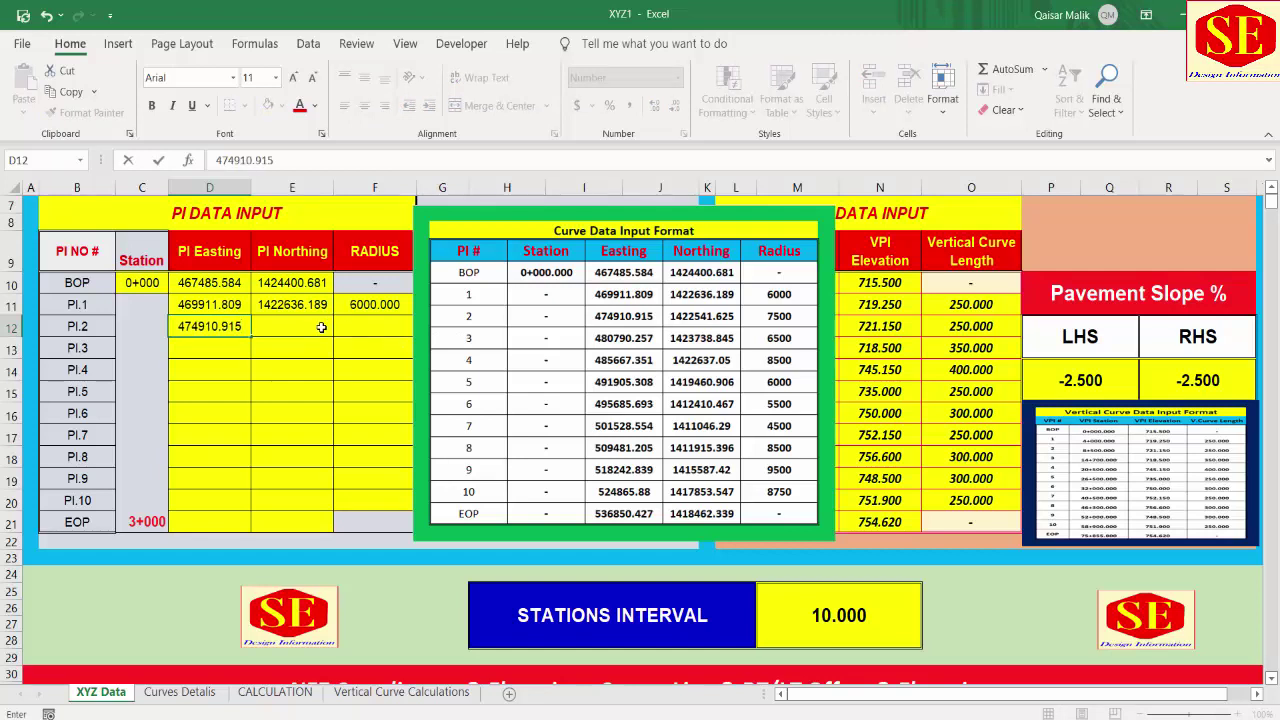
click(321, 327)
text(1422)
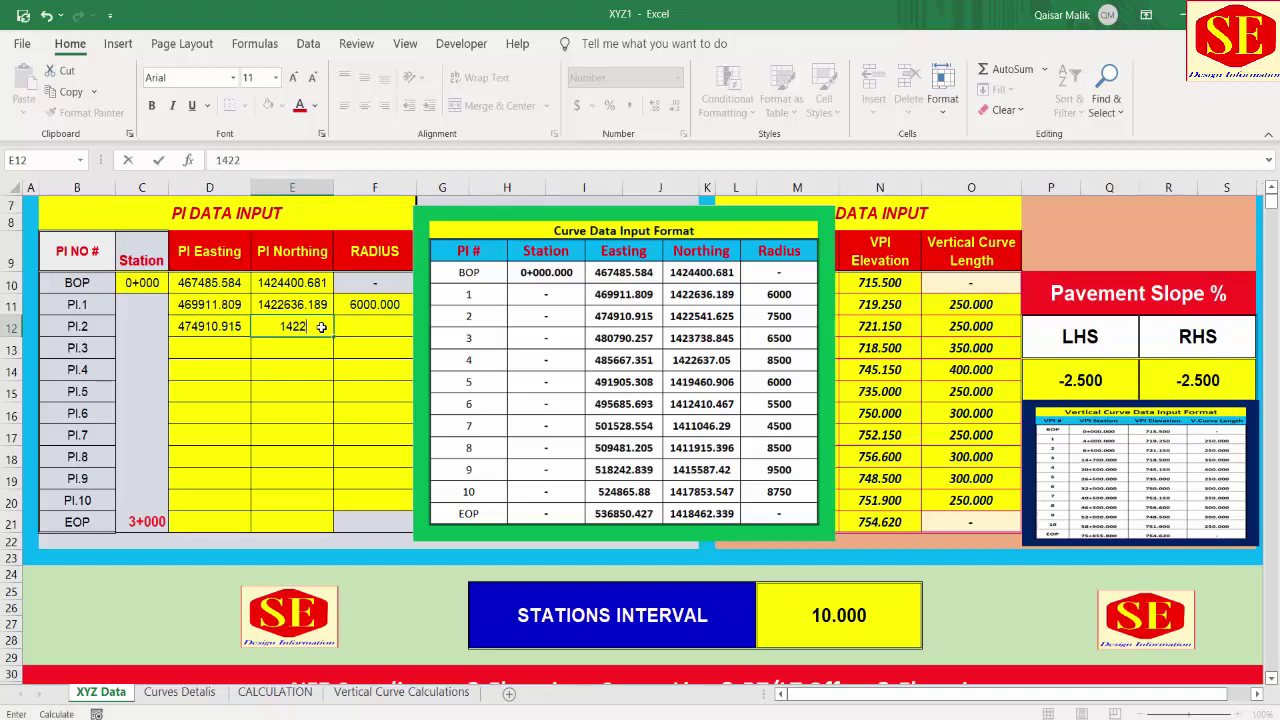
text(541.6)
text(25)
click(375, 411)
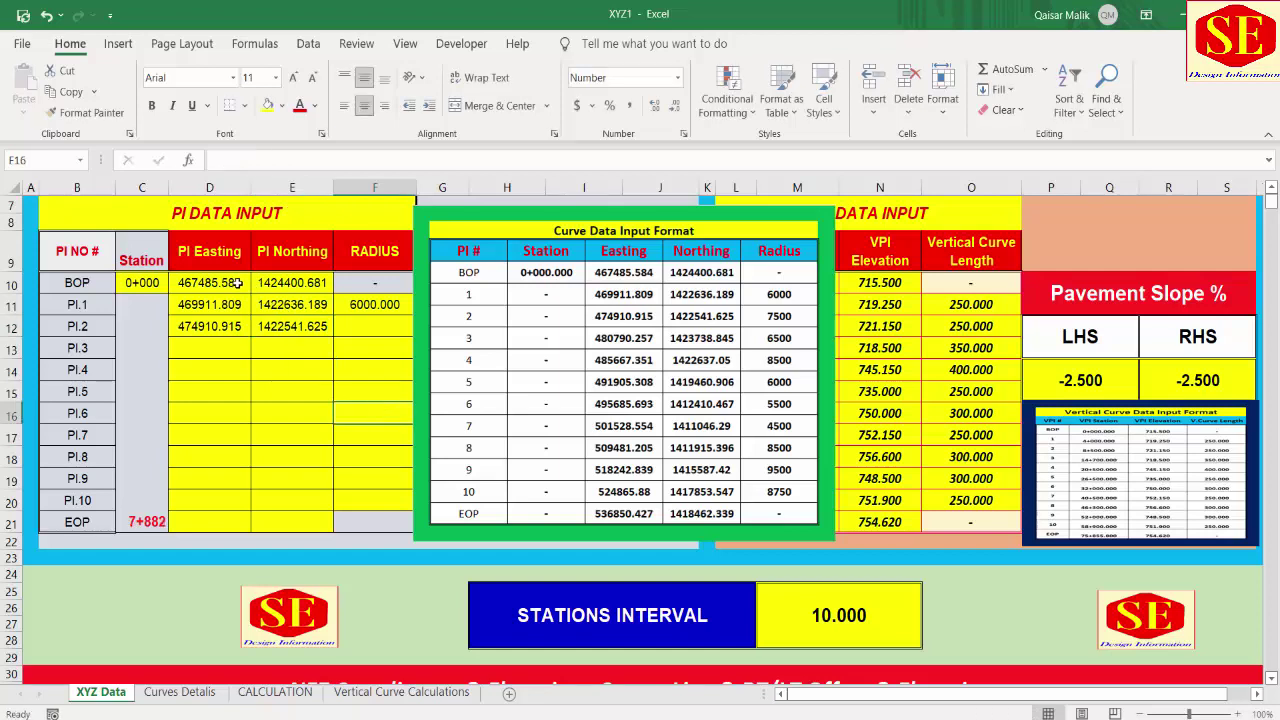
click(212, 326)
click(294, 326)
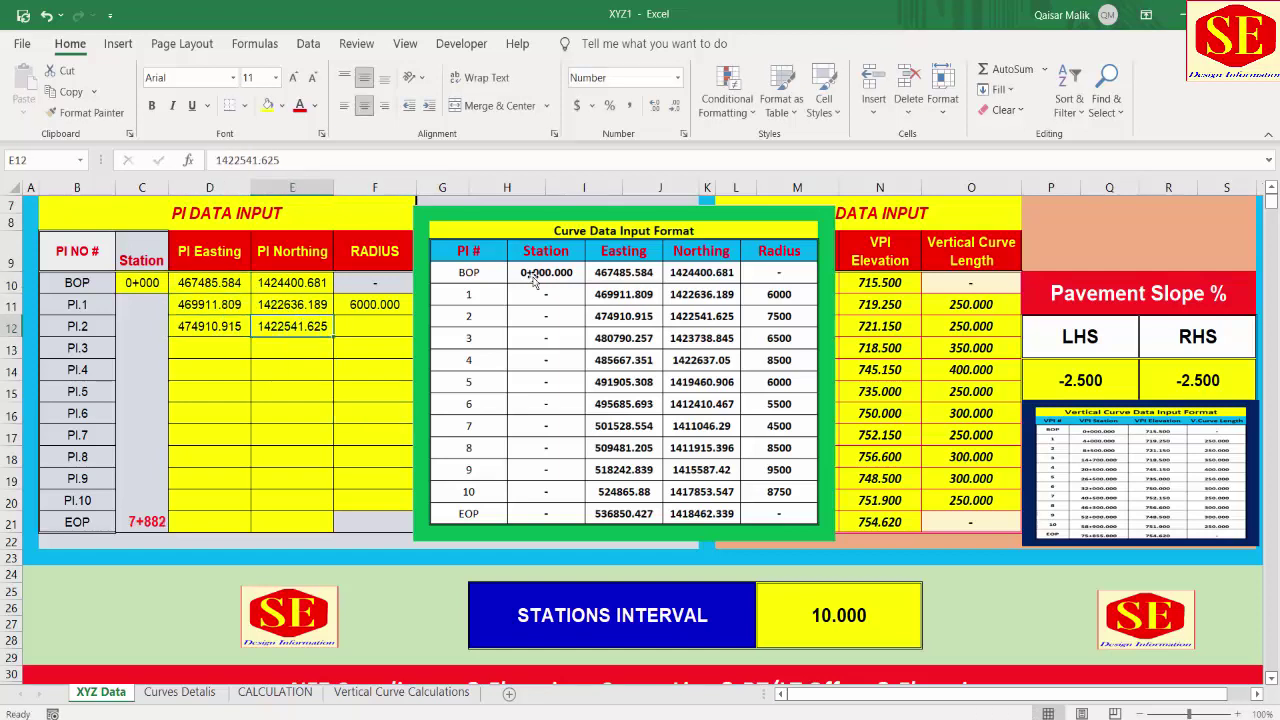
scroll(534, 290, down, 3)
scroll(533, 316, down, 4)
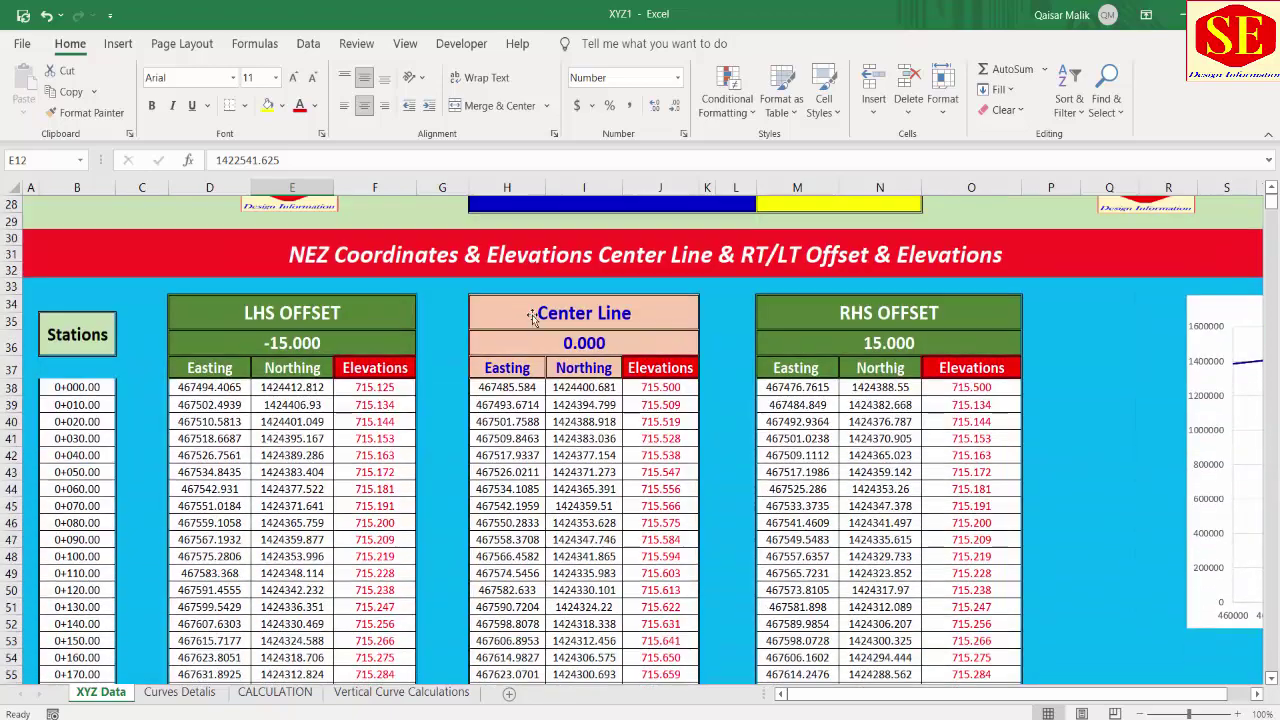
click(505, 387)
click(580, 387)
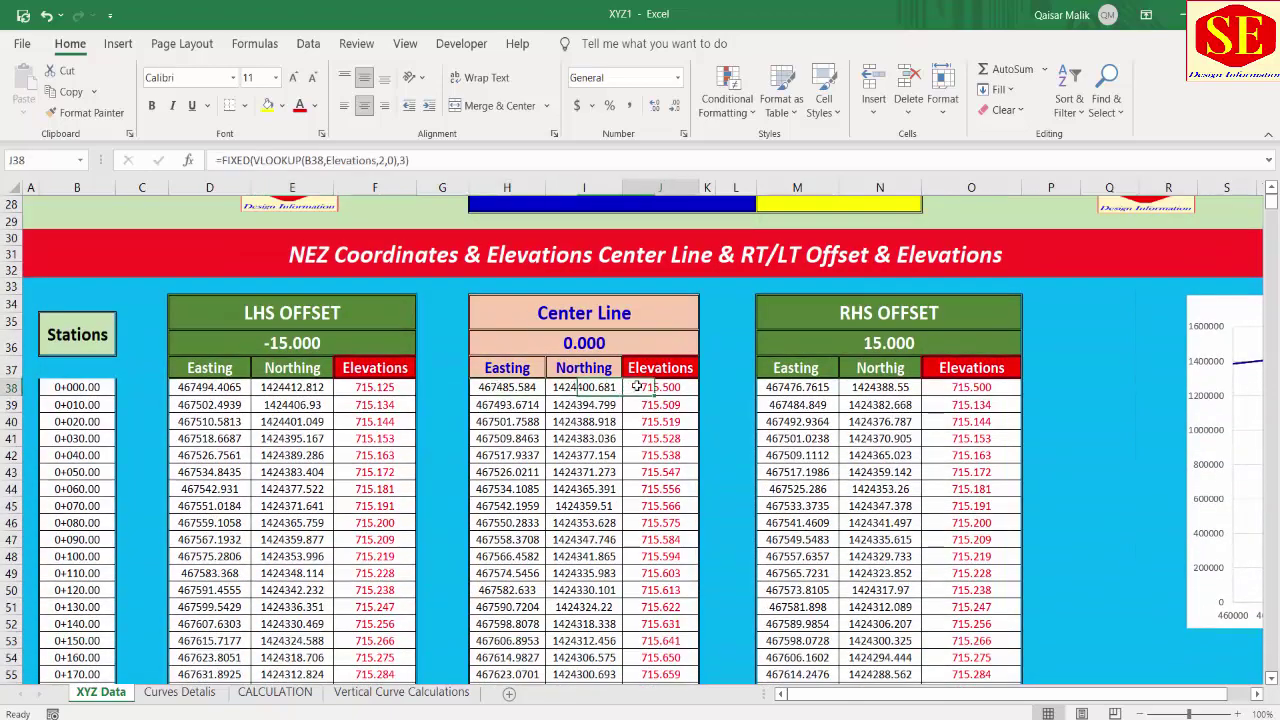
click(628, 387)
scroll(614, 388, down, 1)
scroll(614, 388, down, 5)
scroll(560, 405, down, 7)
scroll(500, 420, down, 6)
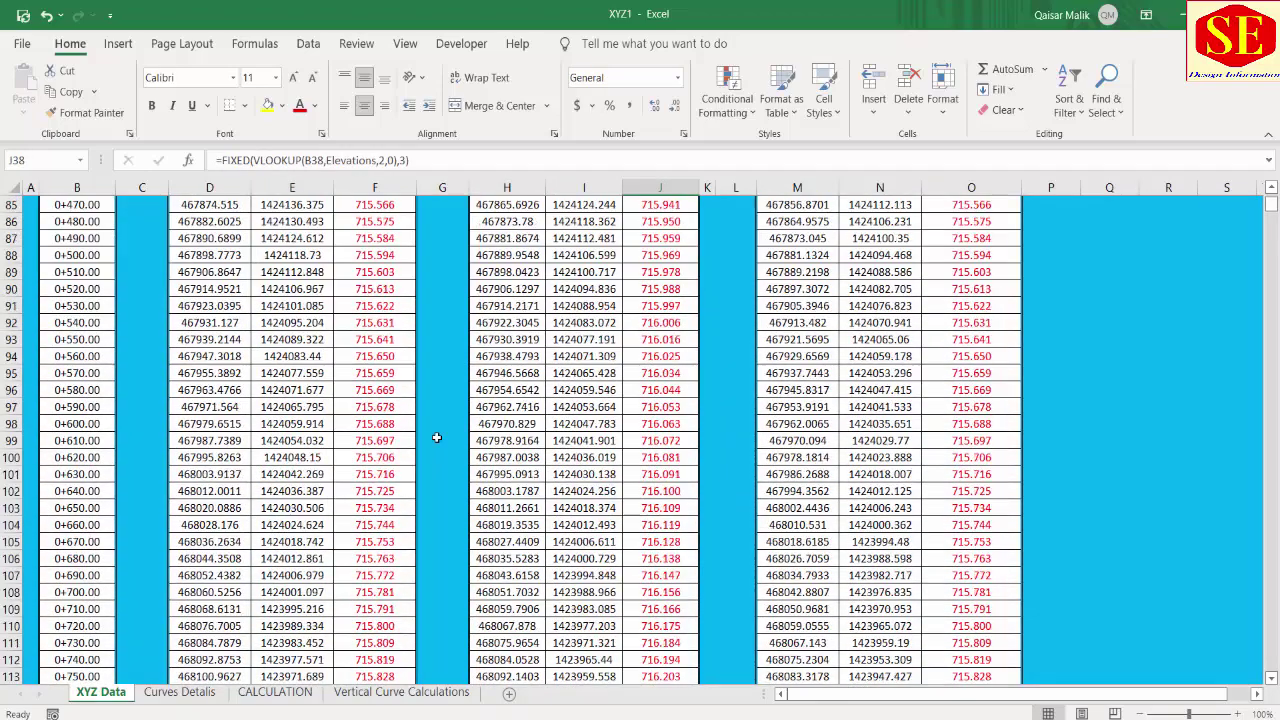
scroll(437, 437, down, 6)
scroll(437, 437, down, 8)
scroll(437, 437, down, 7)
scroll(437, 437, down, 4)
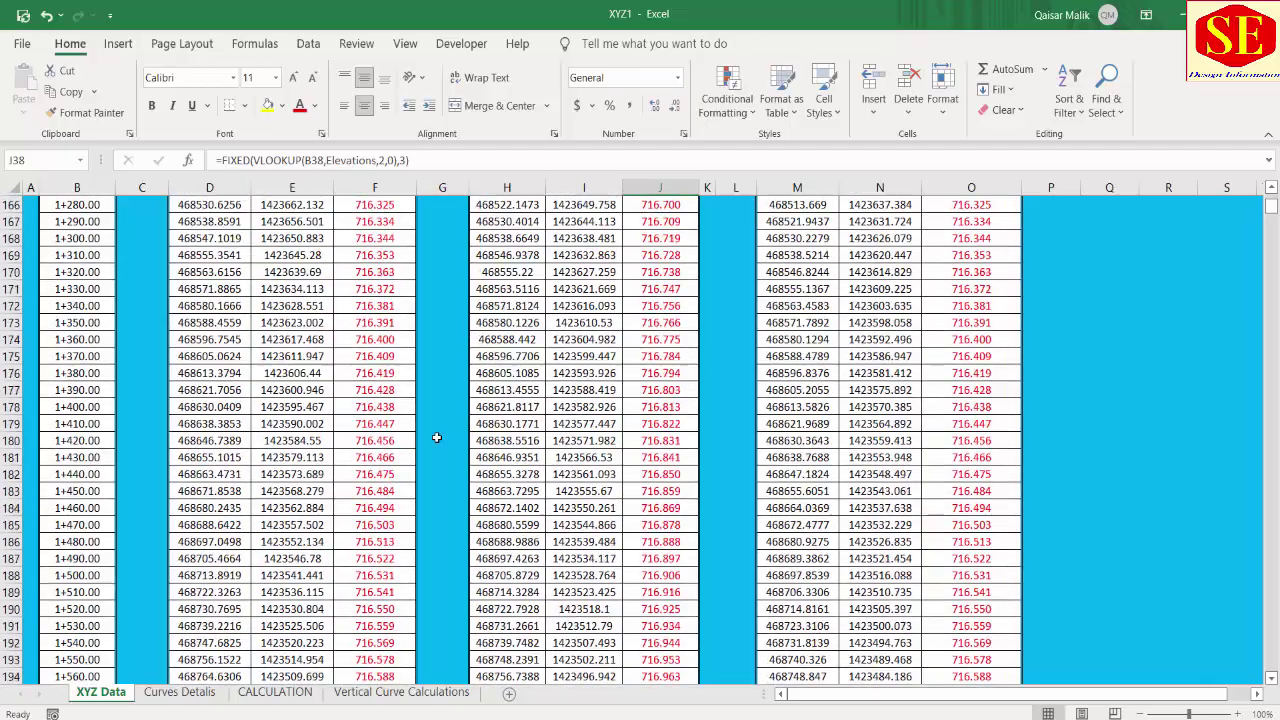
scroll(437, 437, down, 8)
scroll(437, 437, down, 8)
scroll(437, 437, down, 9)
scroll(437, 437, down, 9)
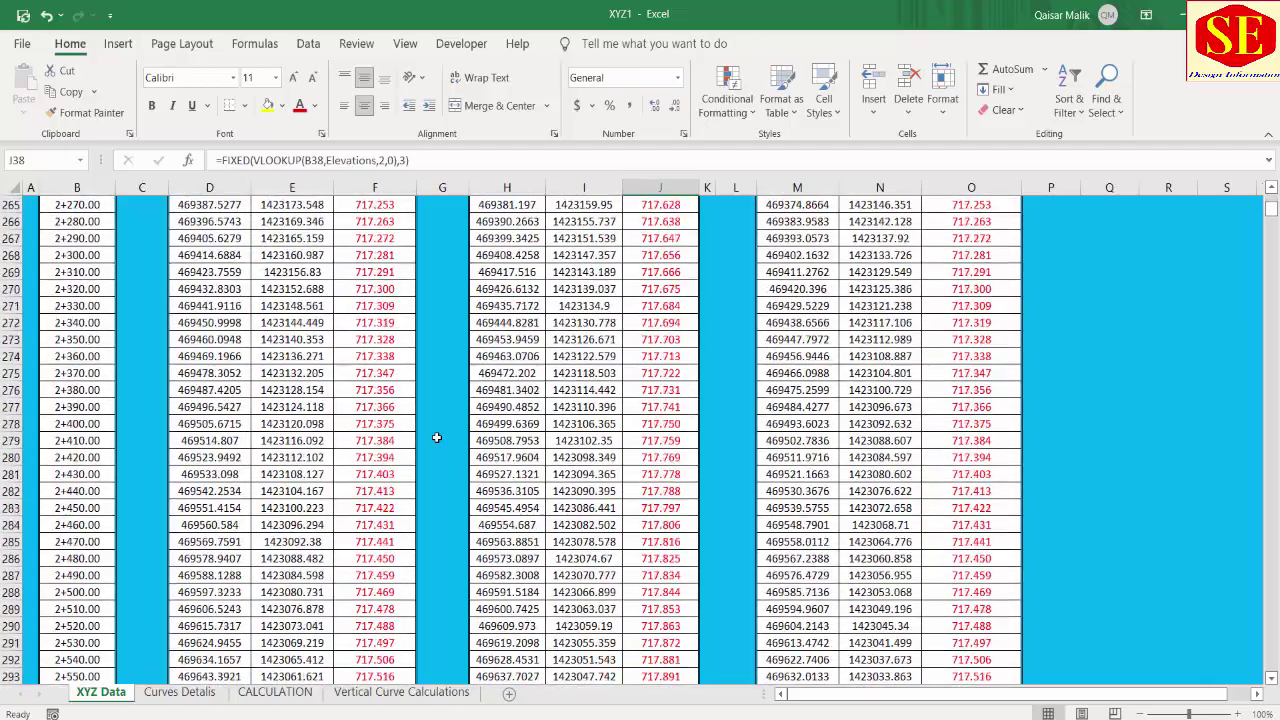
scroll(437, 437, down, 8)
scroll(437, 437, down, 10)
scroll(437, 437, down, 11)
scroll(437, 437, down, 10)
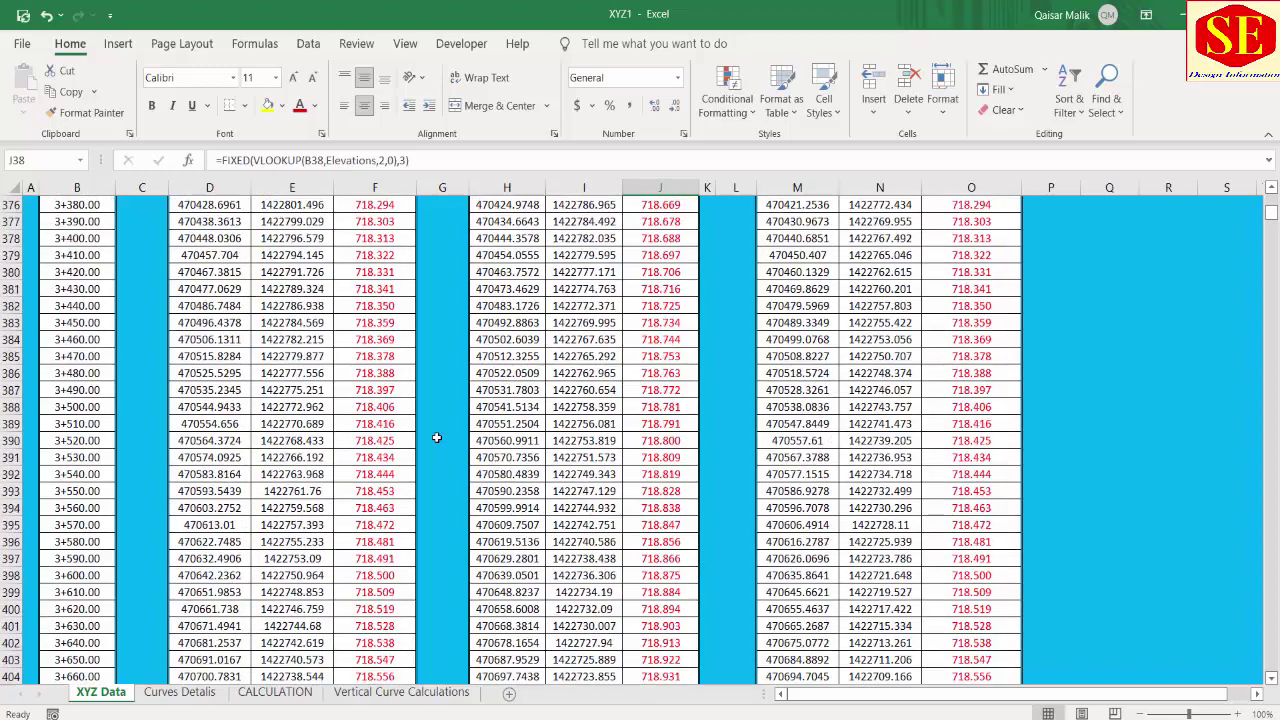
scroll(437, 437, down, 11)
scroll(437, 437, down, 10)
scroll(437, 437, down, 3)
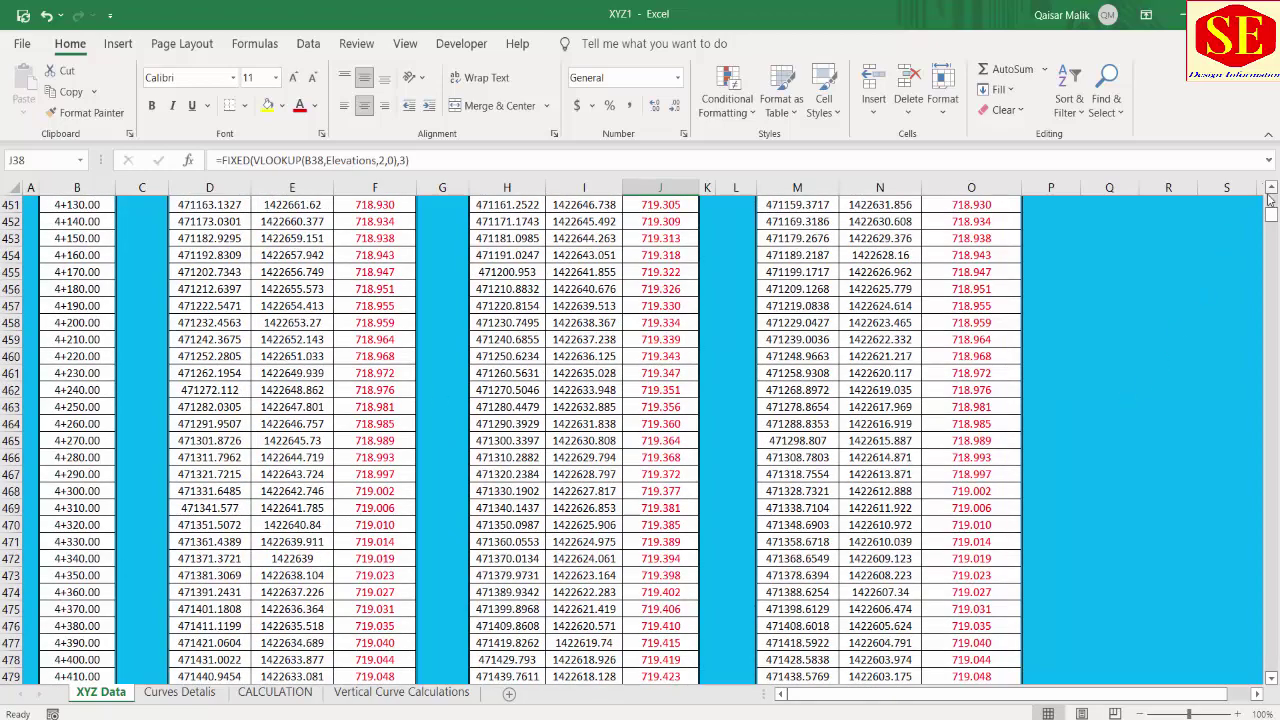
drag(1272, 212, 1272, 233)
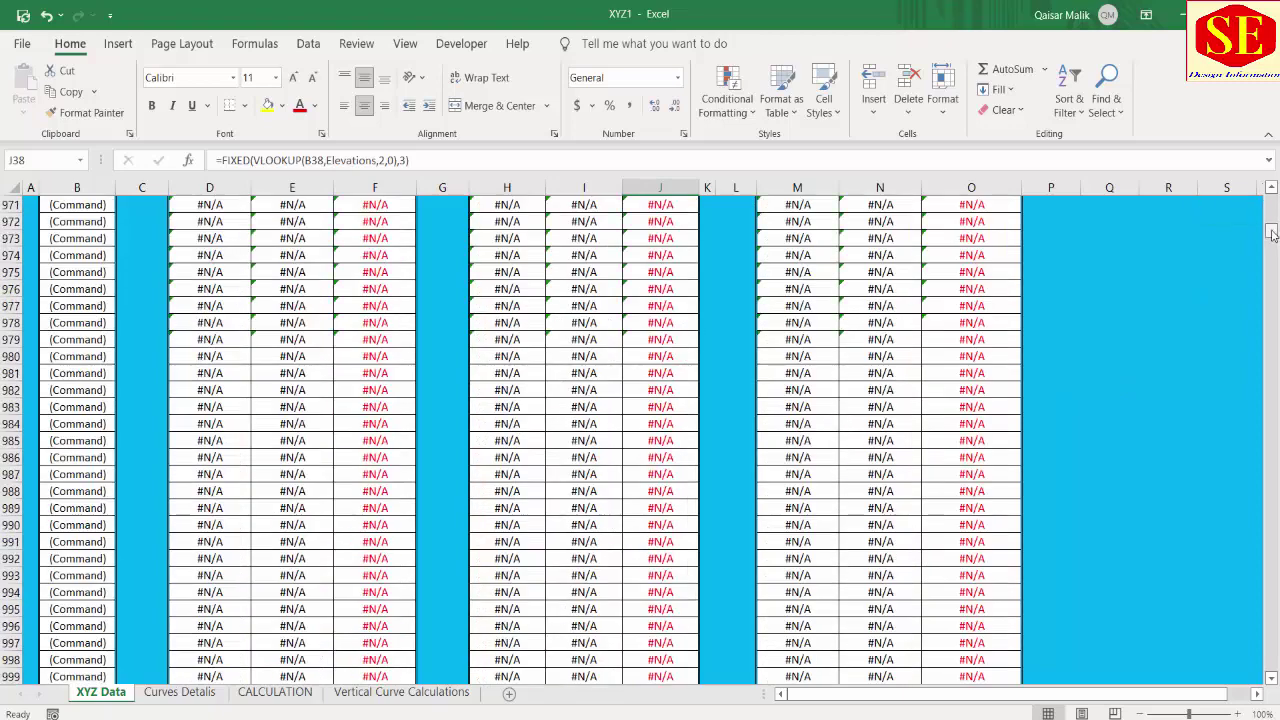
scroll(287, 423, up, 10)
scroll(287, 423, up, 8)
scroll(287, 423, up, 10)
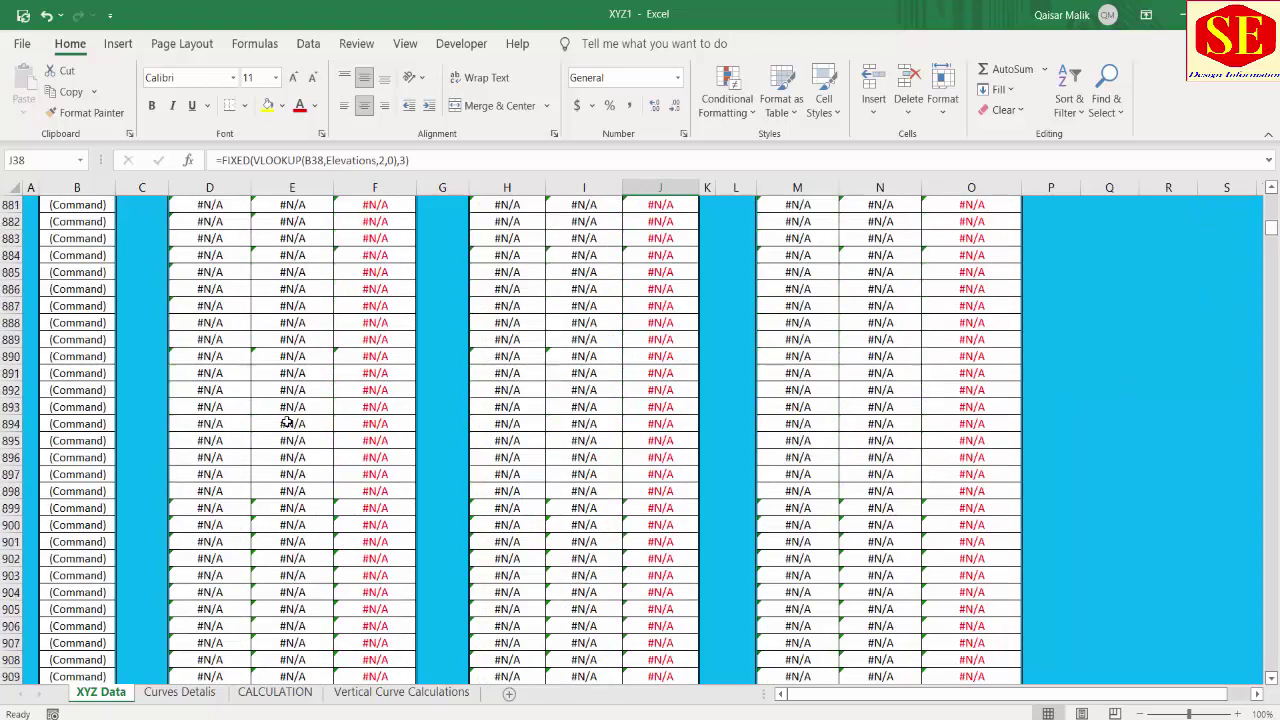
scroll(287, 423, up, 9)
scroll(287, 423, up, 6)
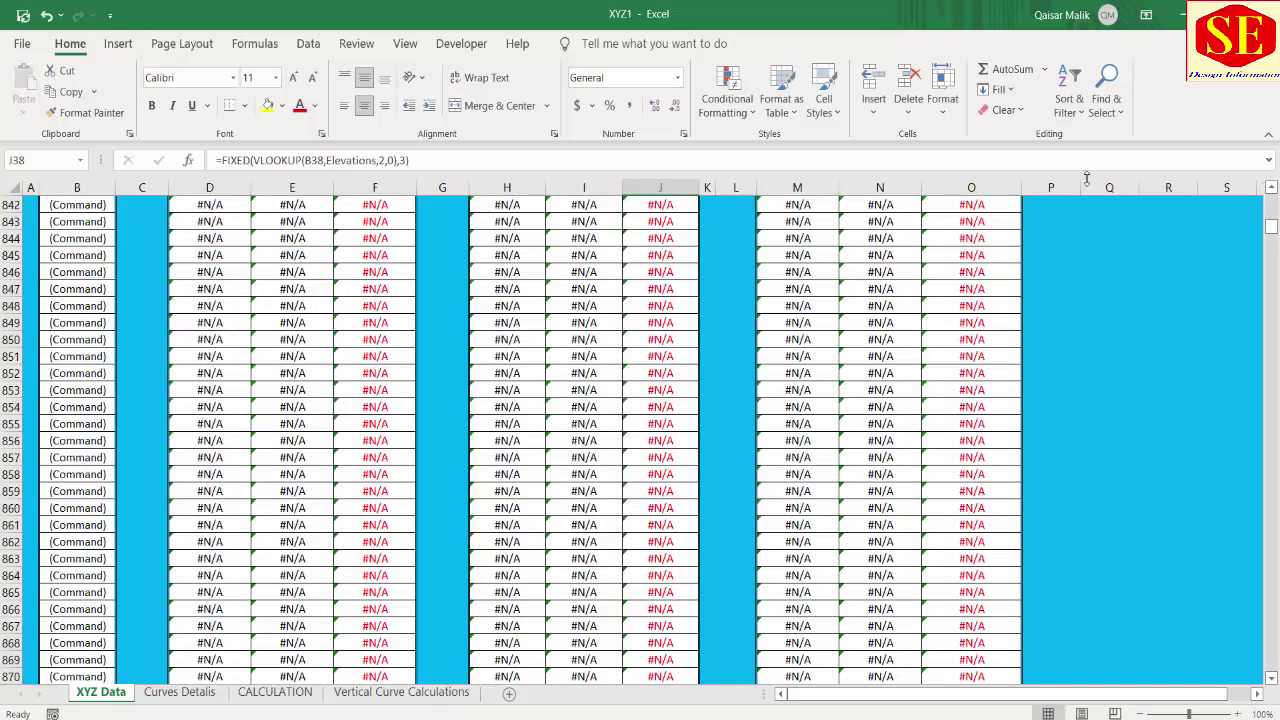
click(1271, 188)
scroll(443, 328, up, 3)
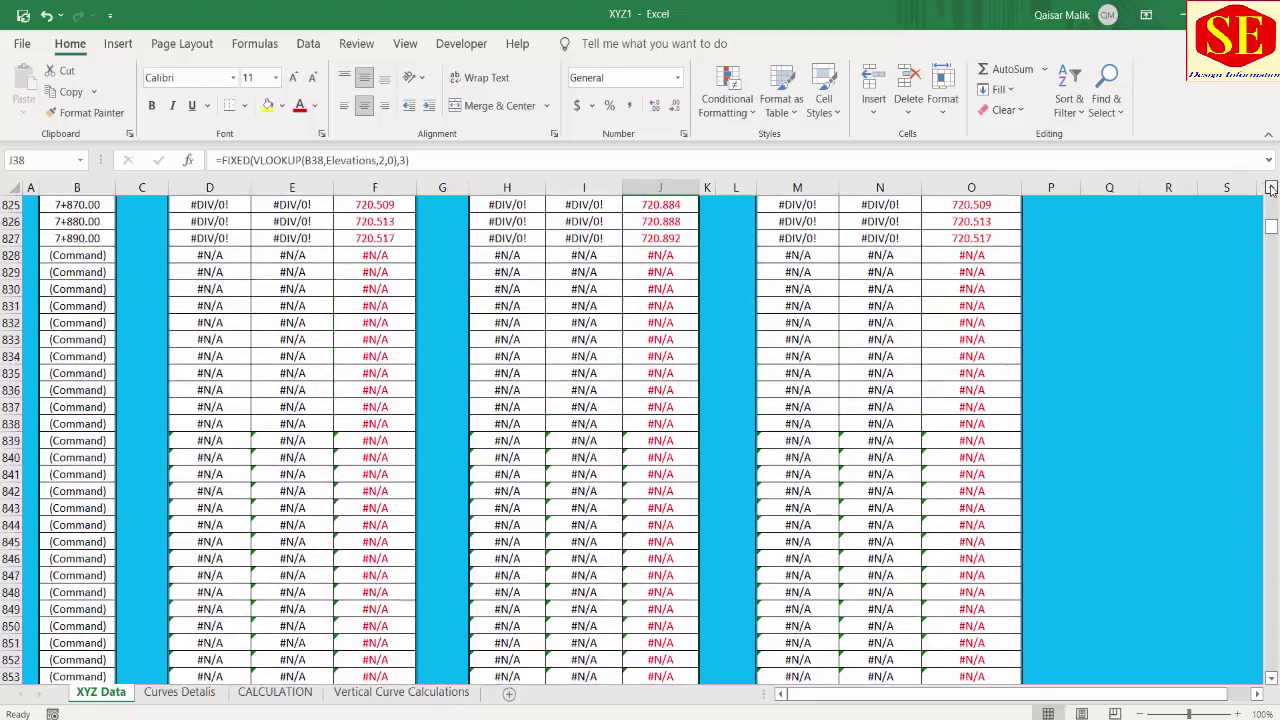
scroll(443, 328, up, 2)
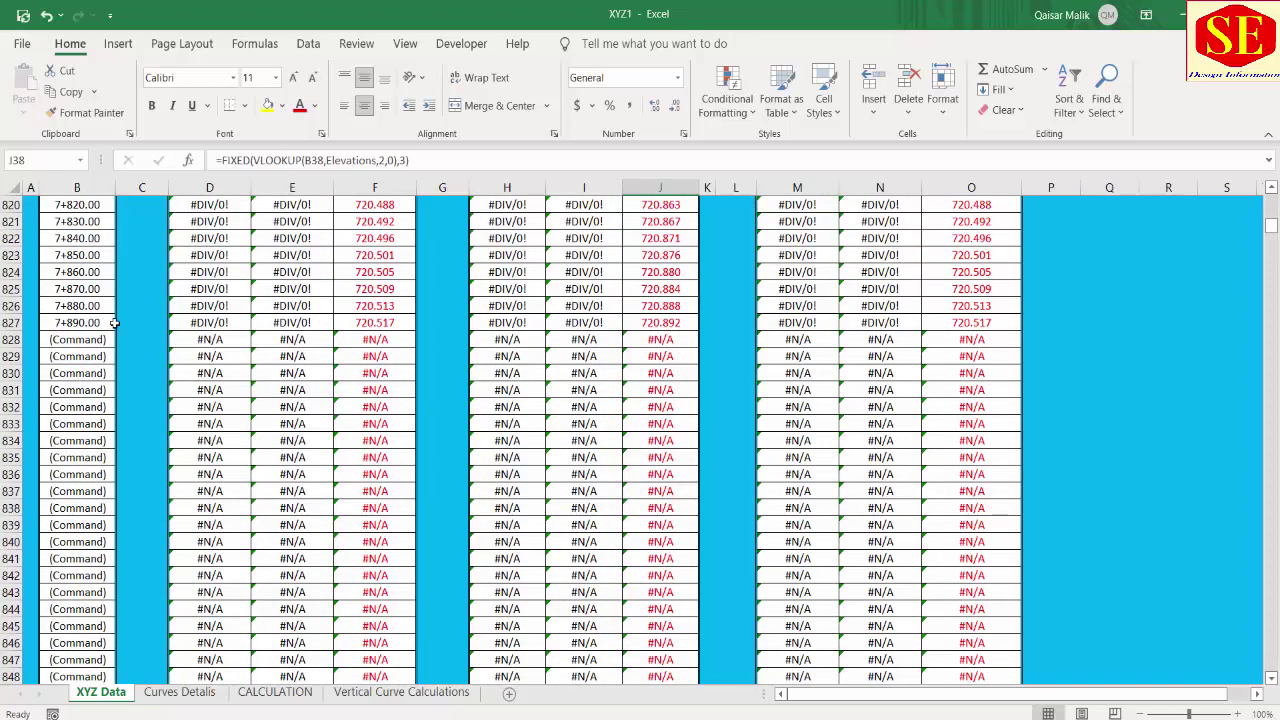
scroll(209, 321, up, 2)
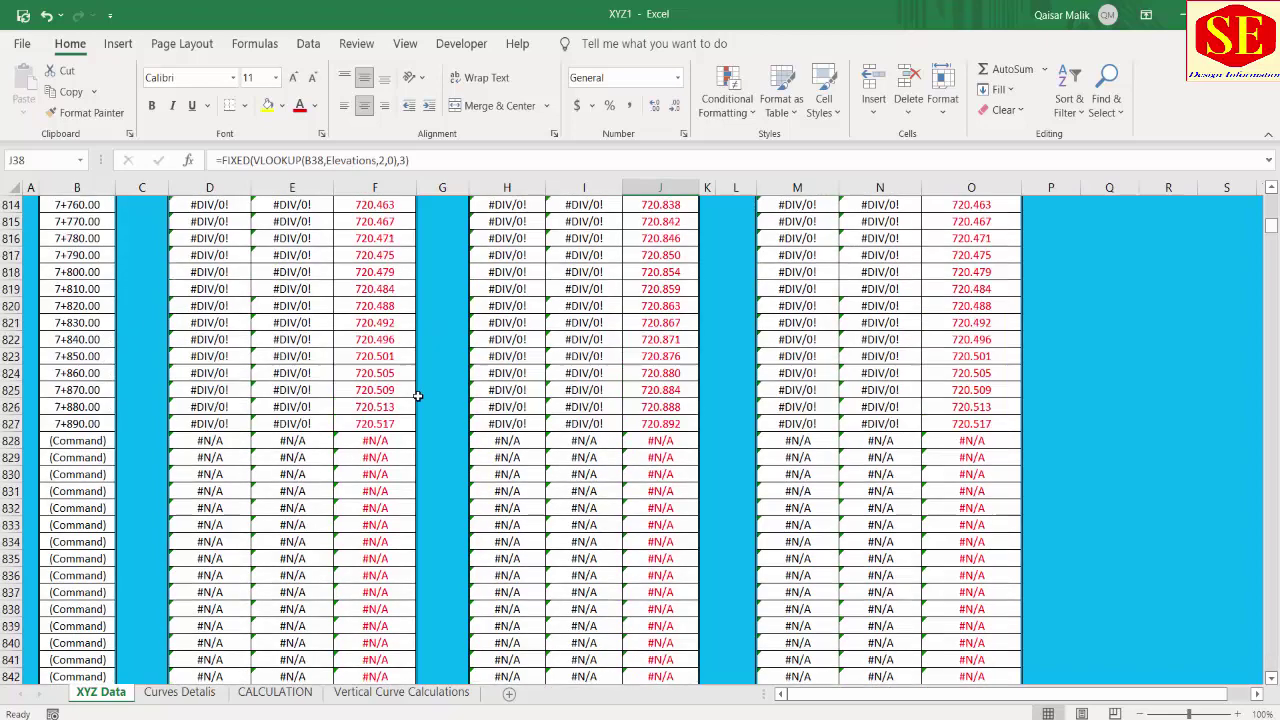
scroll(245, 311, up, 3)
scroll(110, 291, up, 3)
scroll(110, 291, up, 2)
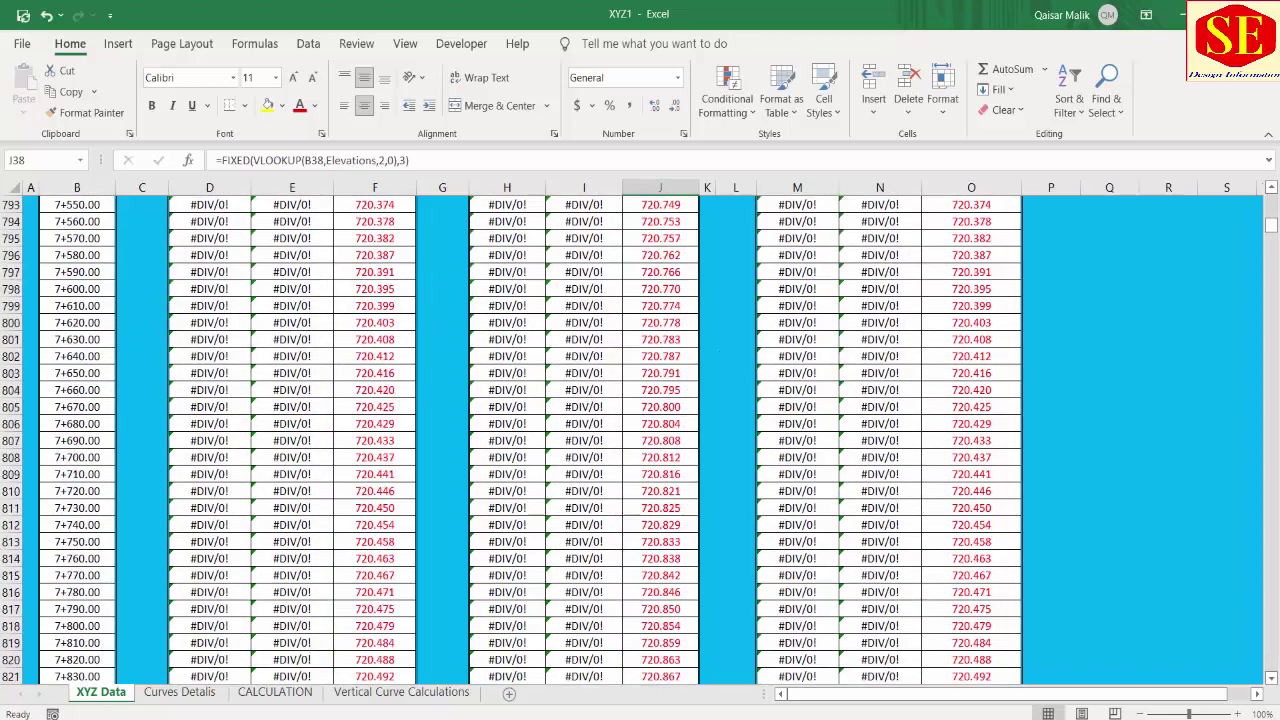
drag(1272, 226, 1272, 184)
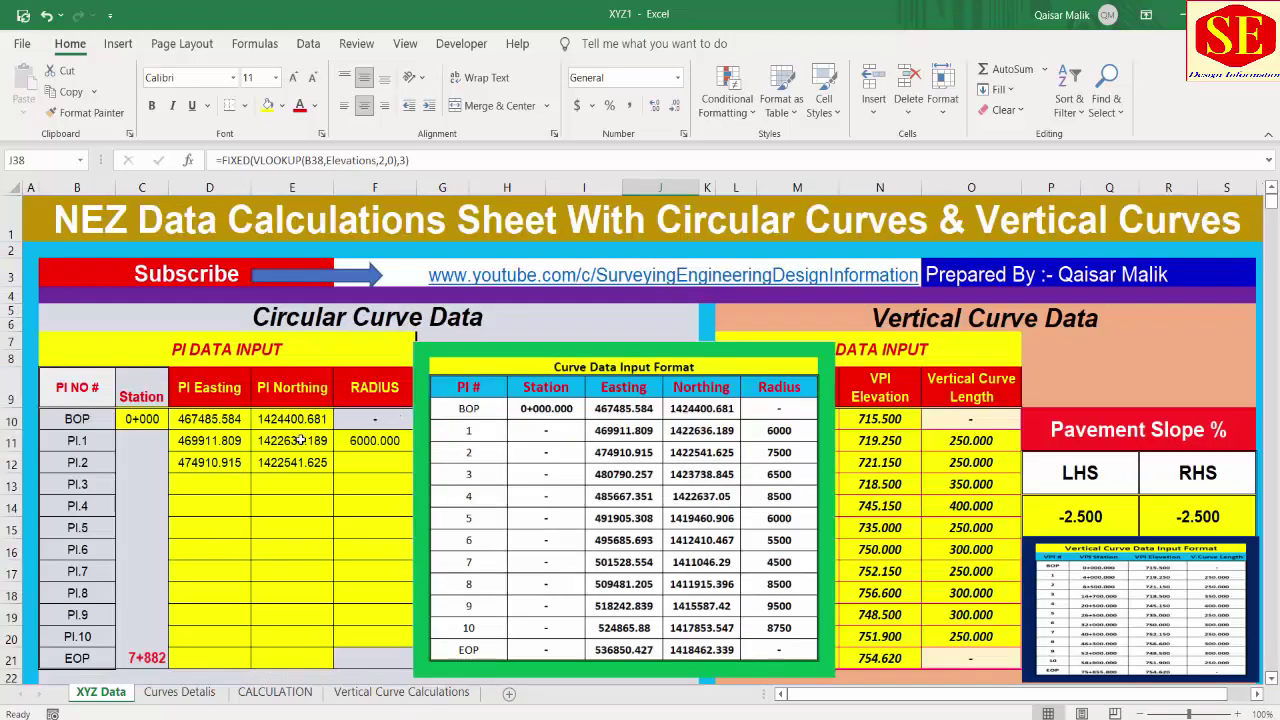
Check the entered BOP and PI.1 station, easting, northing and radius values.
click(158, 419)
click(206, 447)
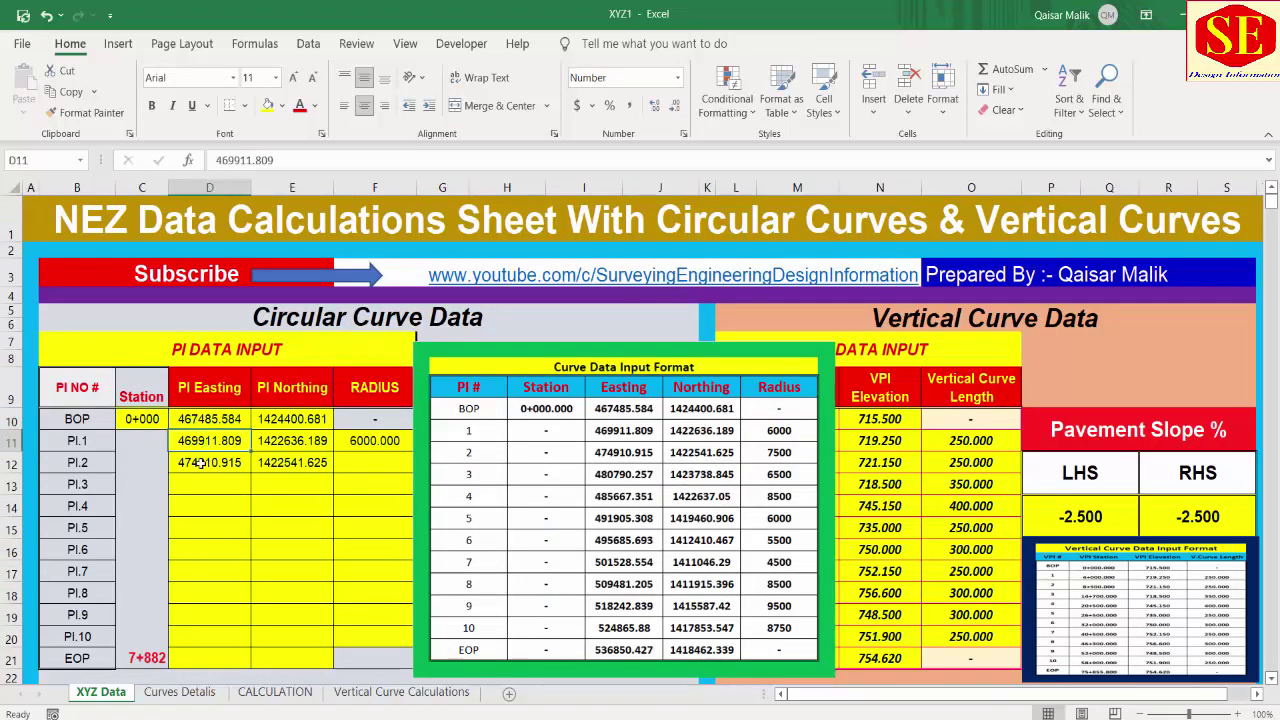
click(200, 463)
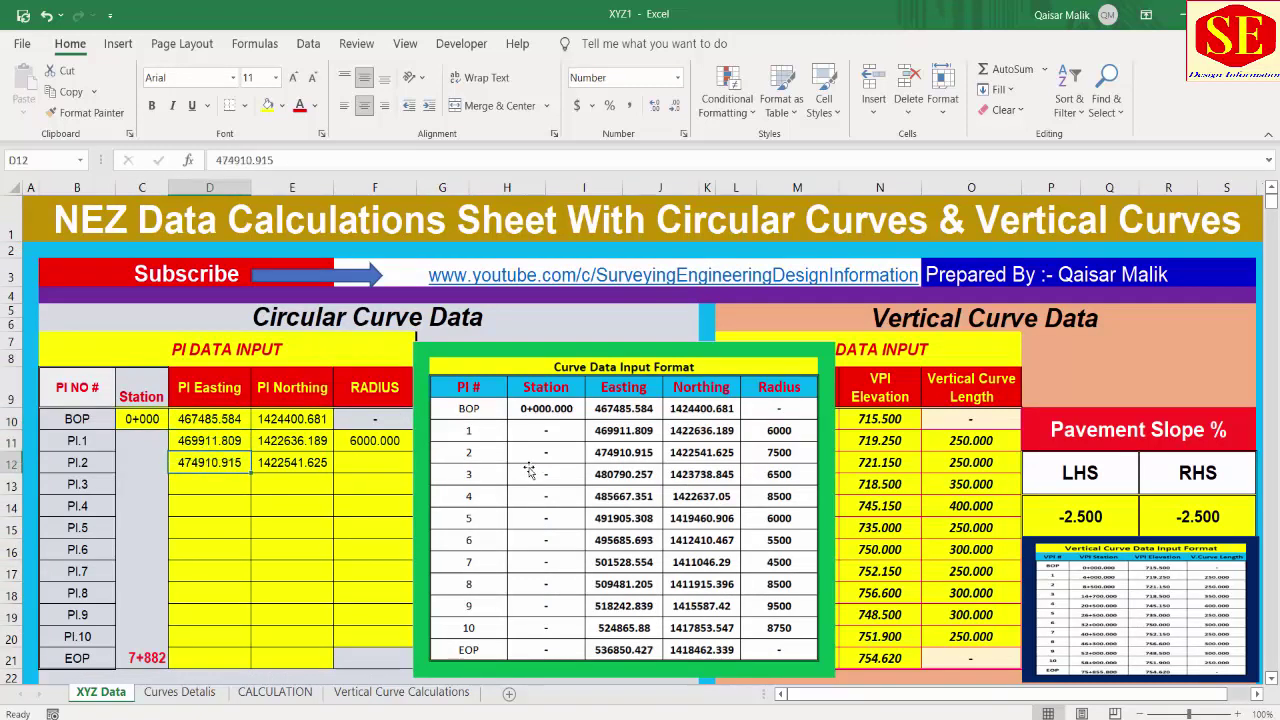
click(206, 419)
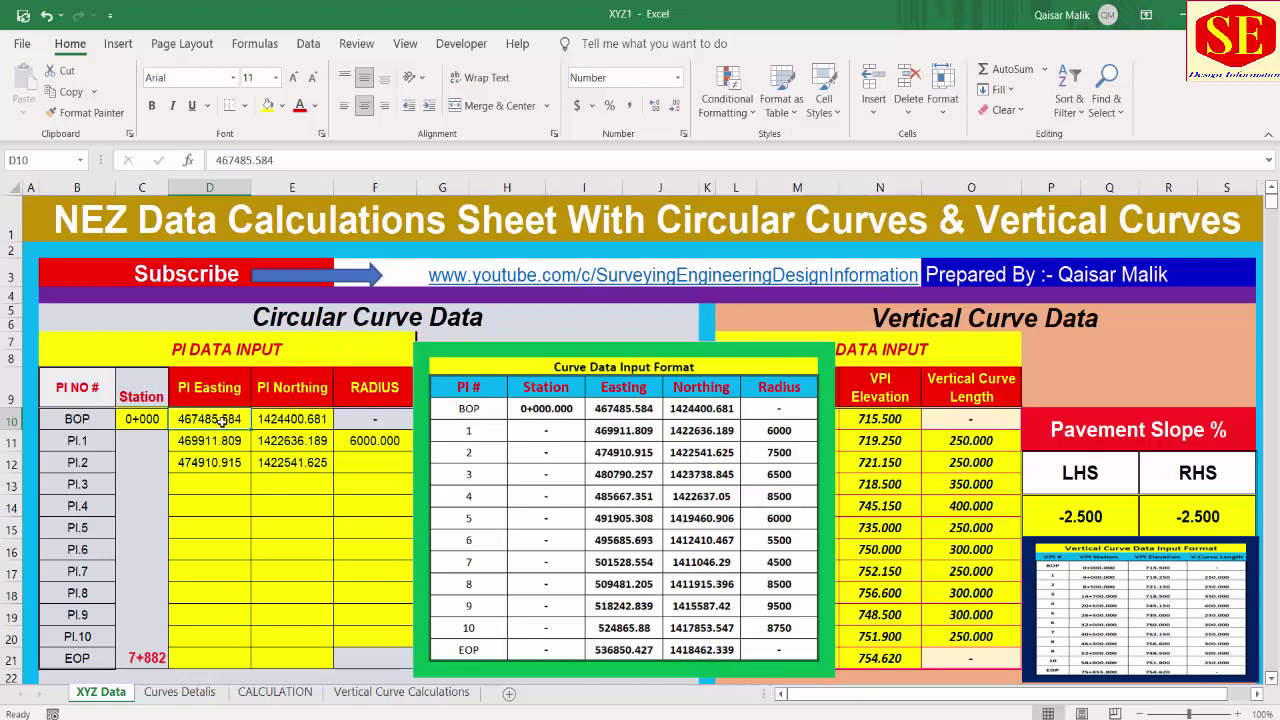
click(284, 419)
click(240, 423)
click(287, 422)
click(198, 447)
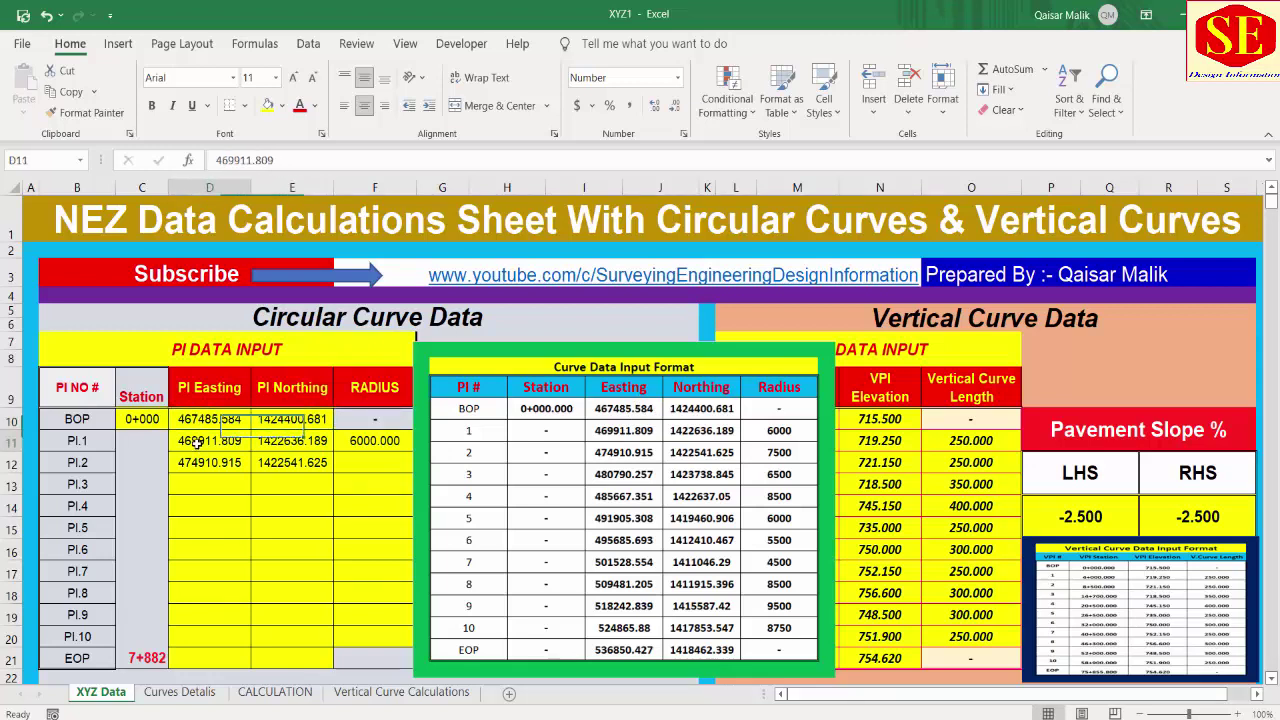
click(297, 440)
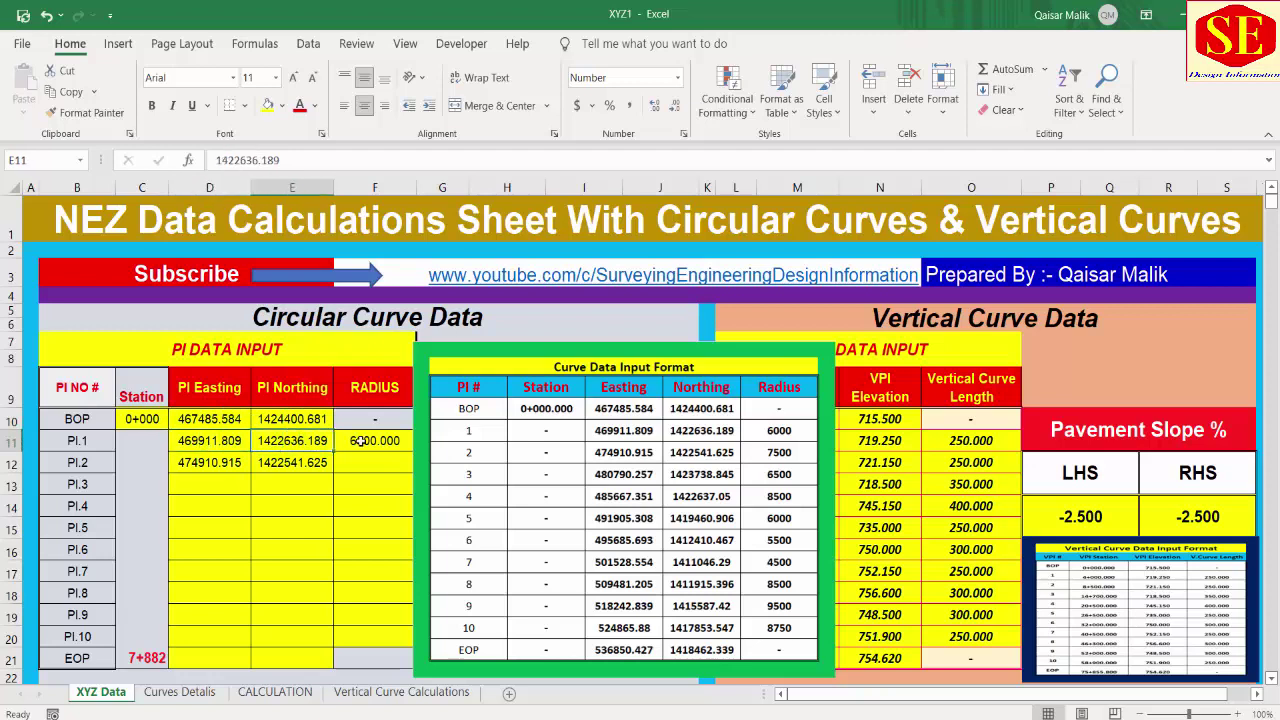
click(218, 445)
click(312, 449)
click(380, 441)
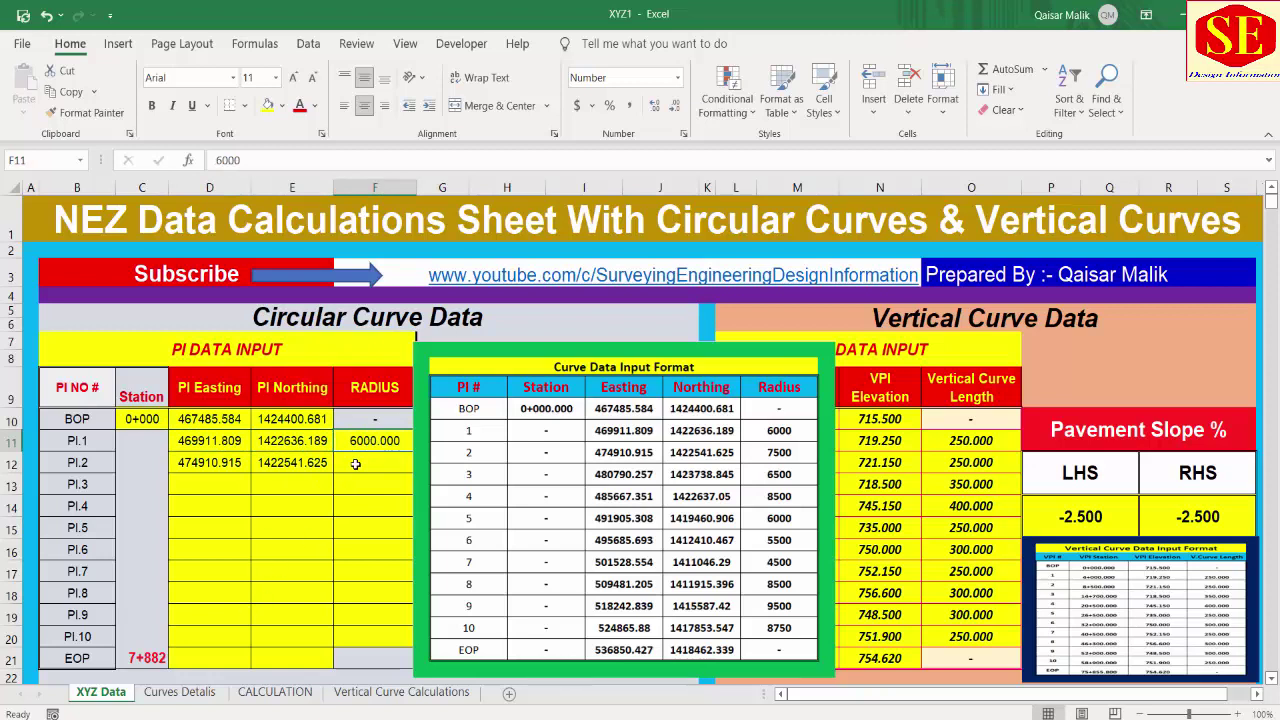
Enter PI.2 radius 7500 and PI.3 easting 480790.57 and northing 1423738.845.
click(355, 464)
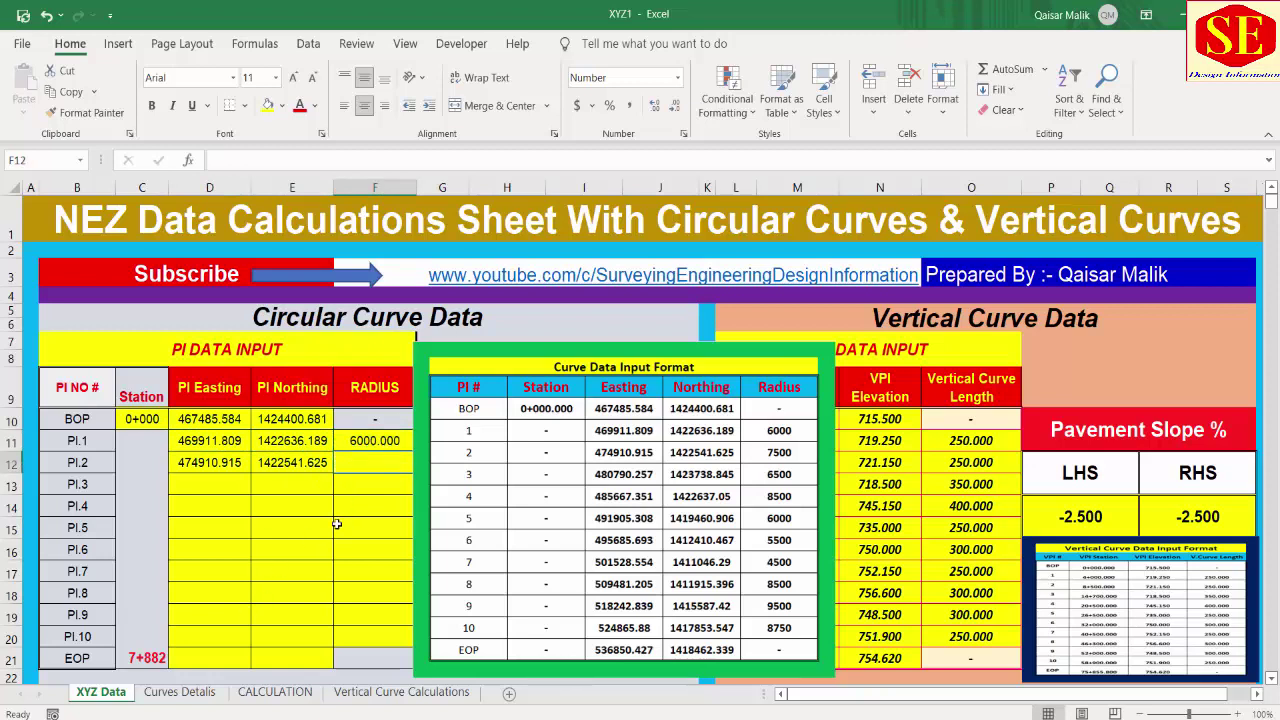
text(7500)
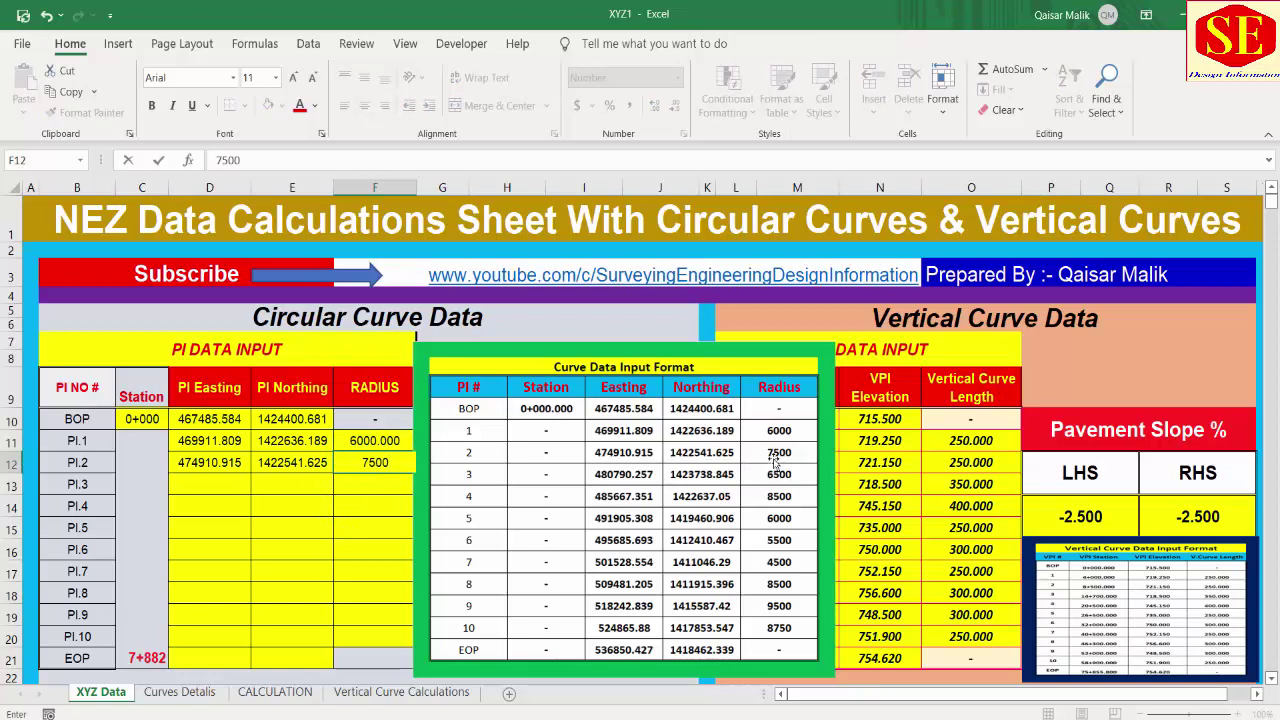
click(357, 485)
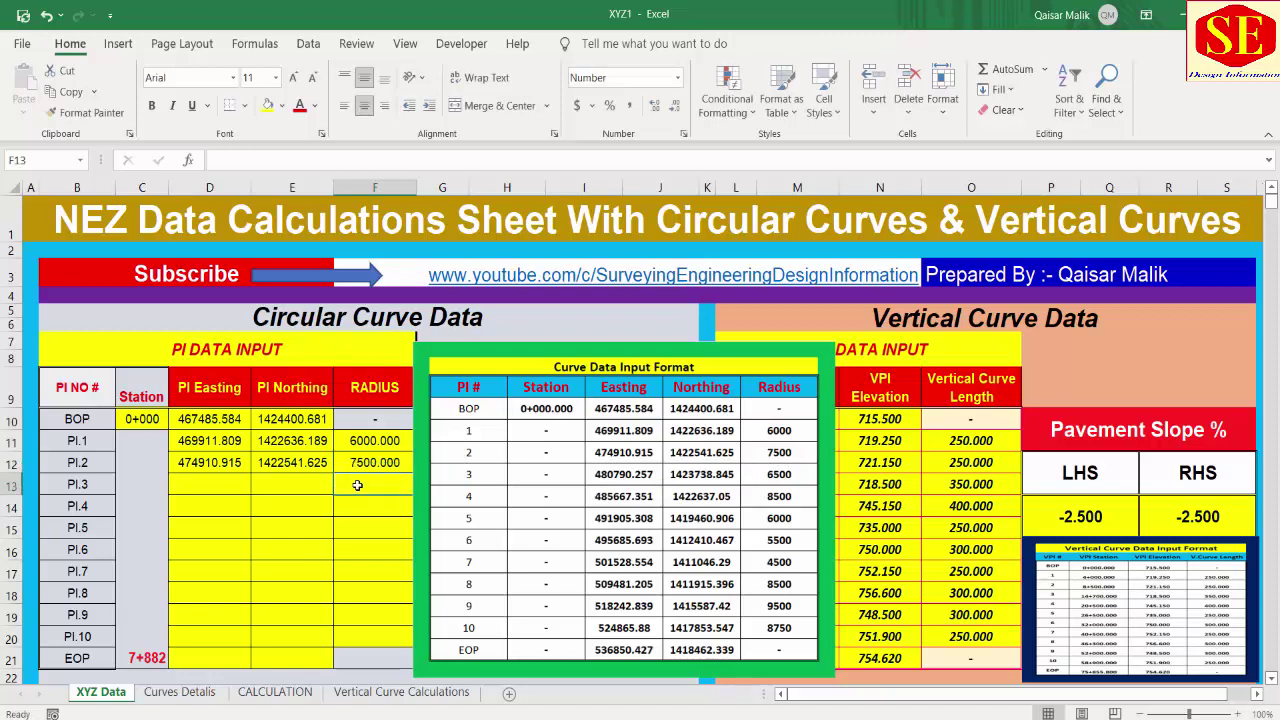
click(204, 490)
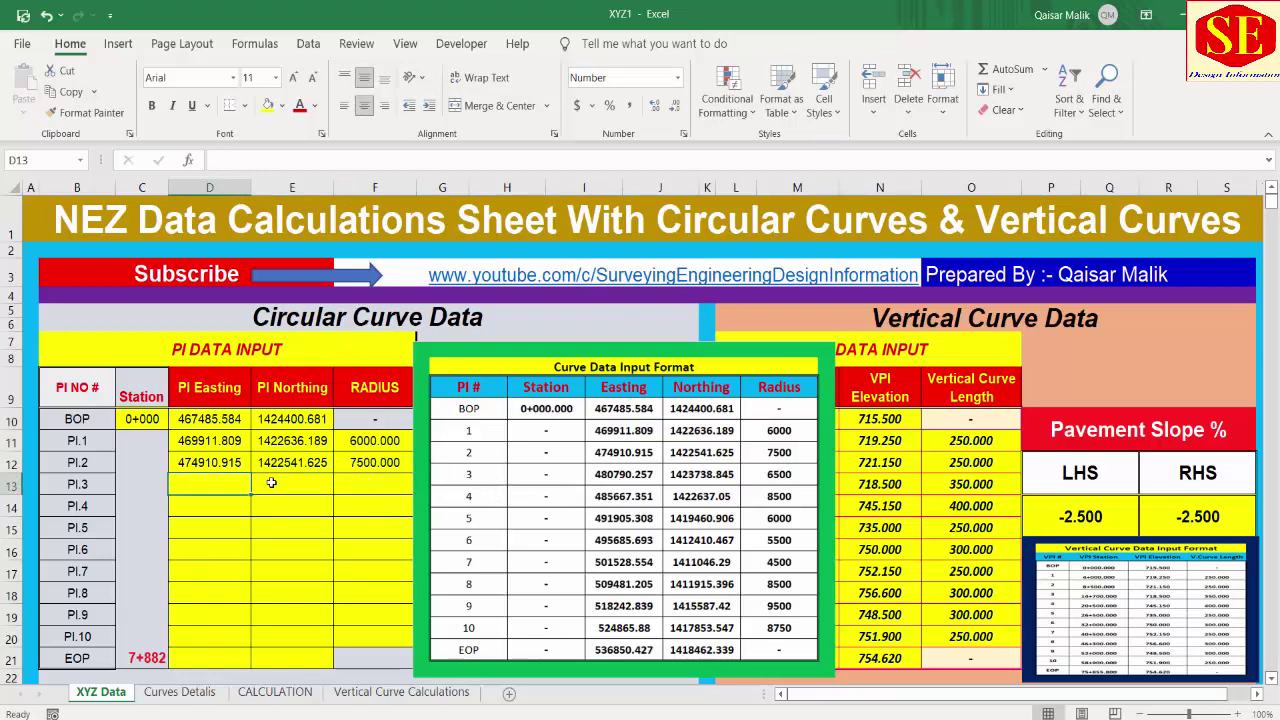
text(480790)
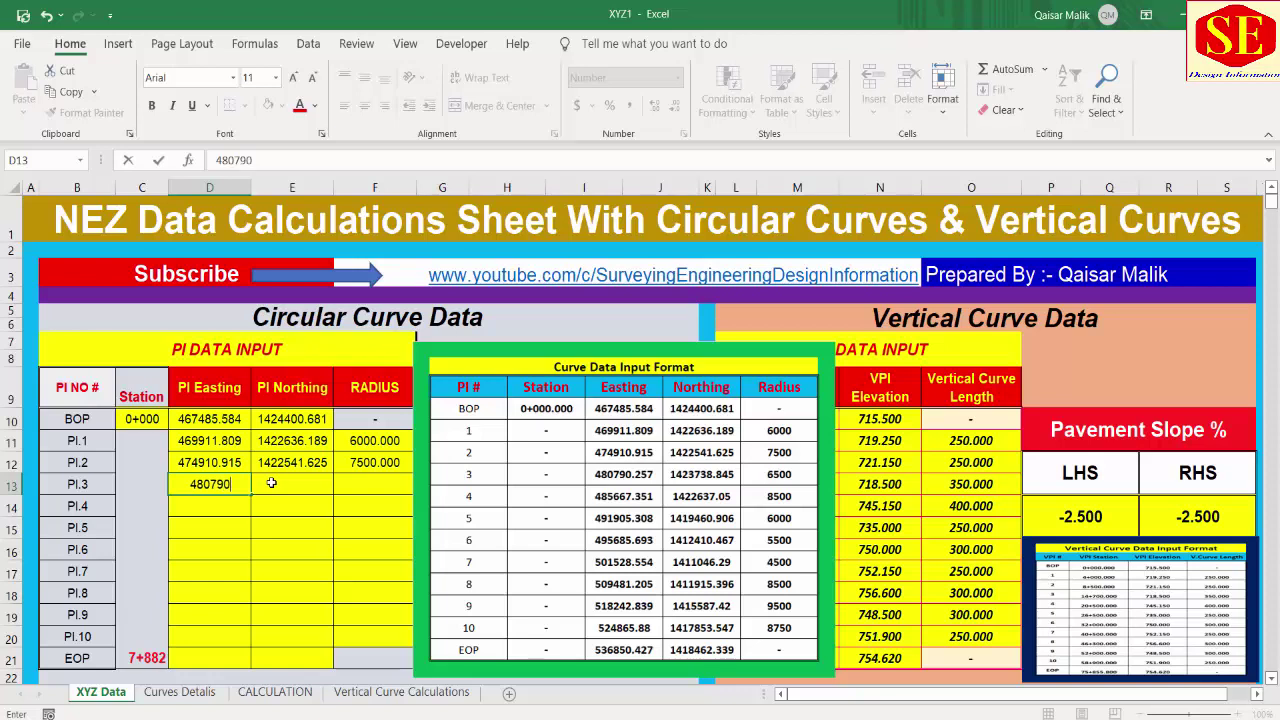
text(.57)
click(296, 485)
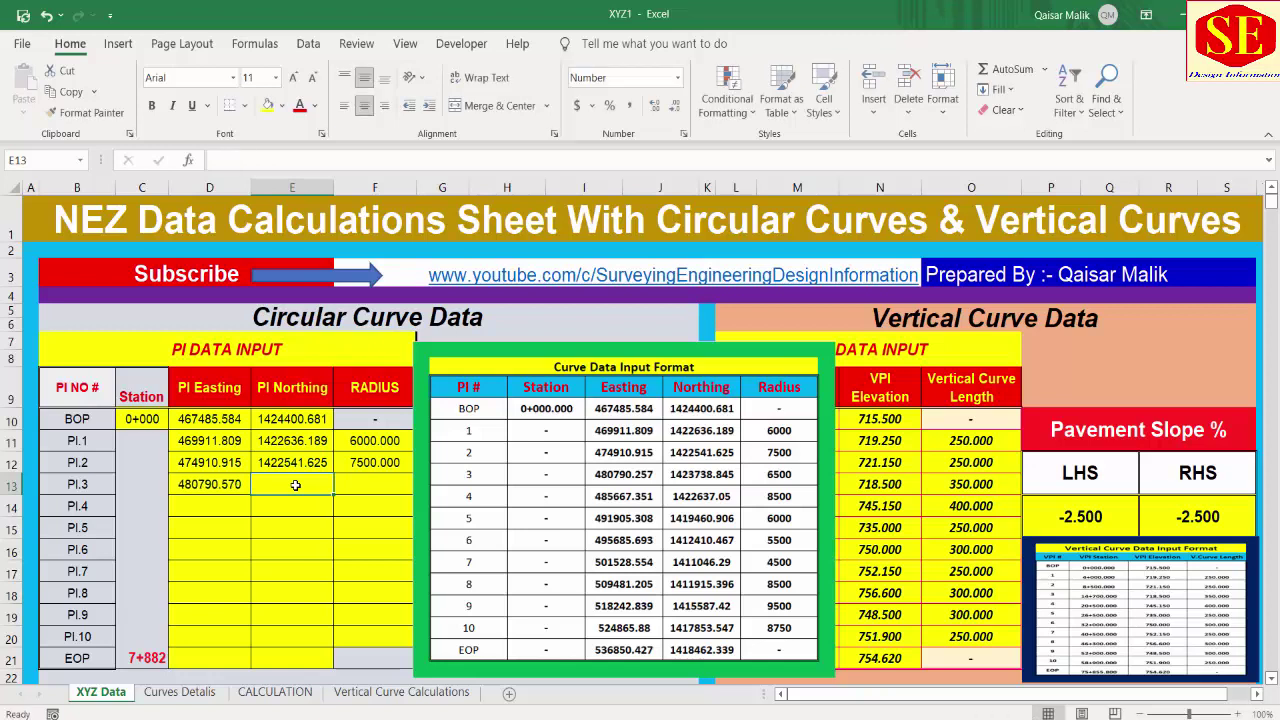
text(1423)
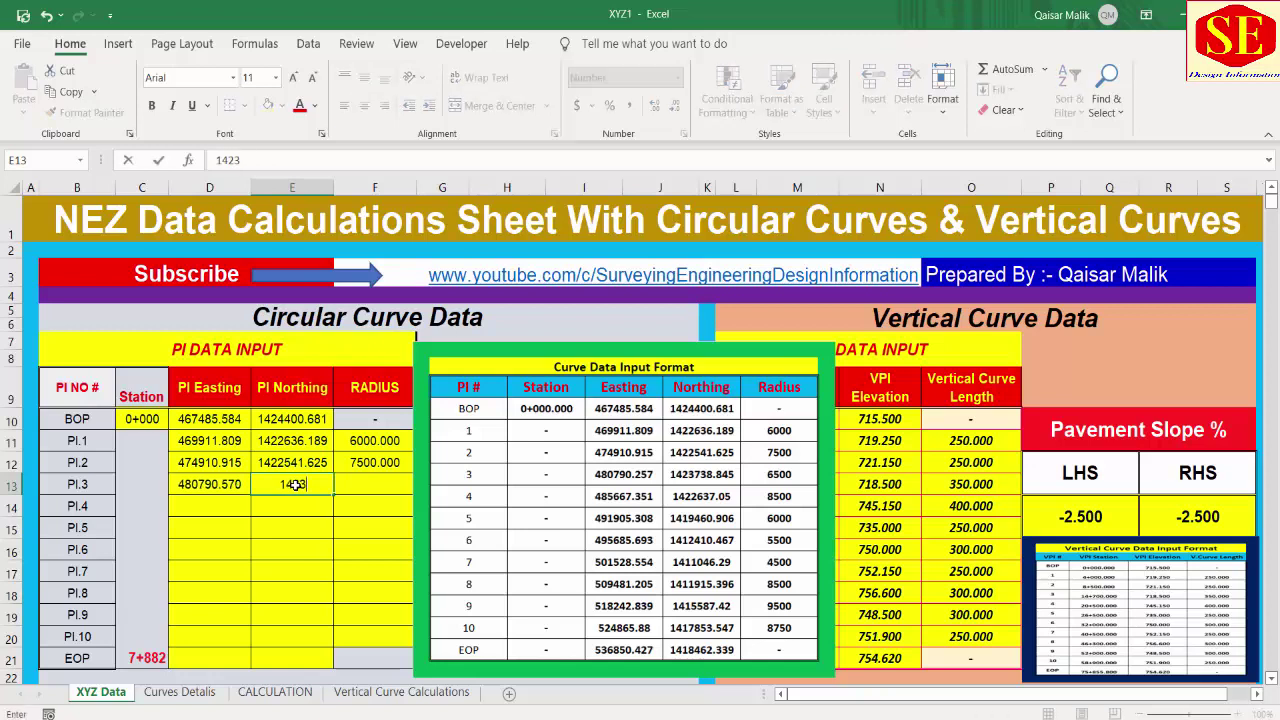
text(738)
text(.845)
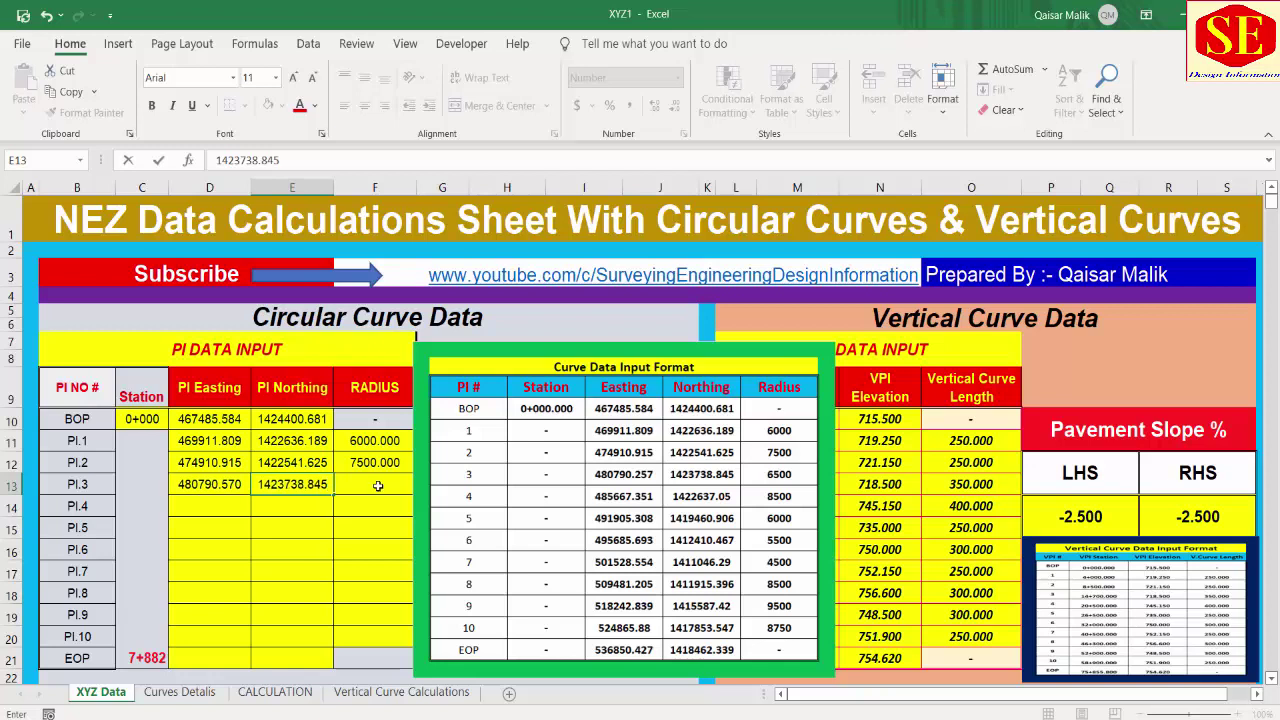
click(378, 484)
Give PI.3 radius 6500 and fill PI.4 with 485667.351, 1422637.05 and radius 8500.
text(65)
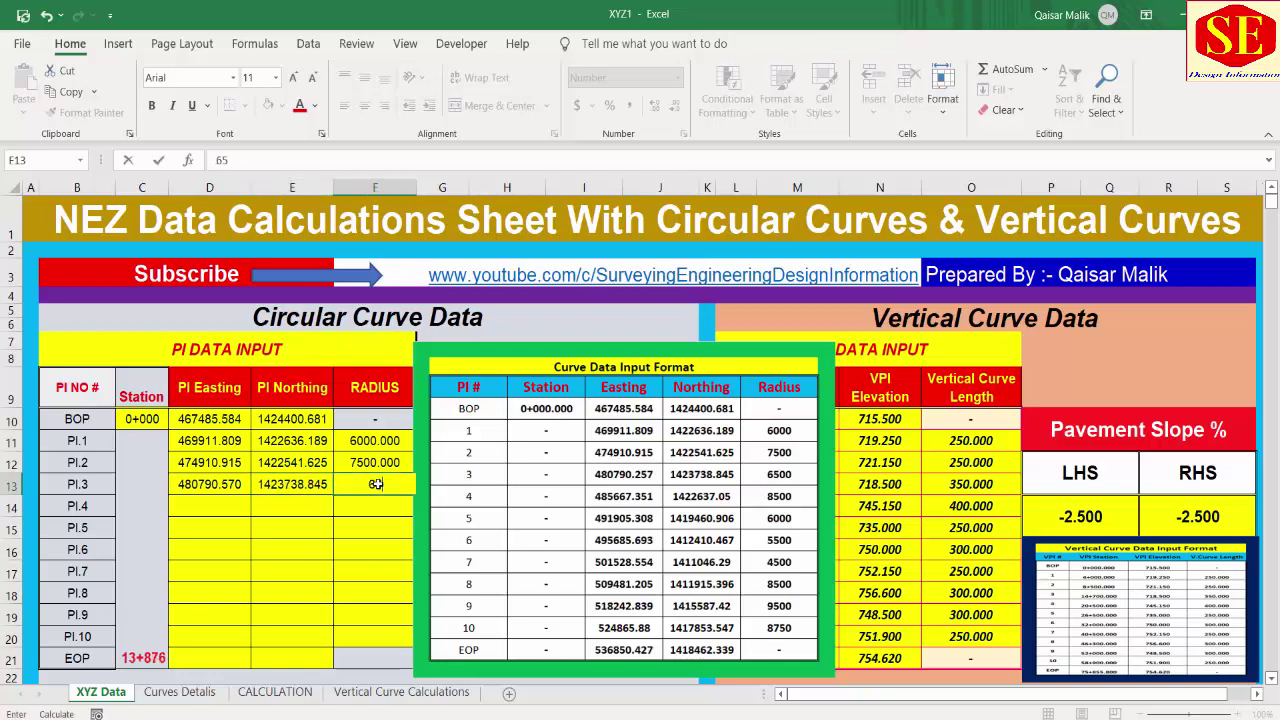
text(00)
click(220, 509)
scroll(220, 509, down, 2)
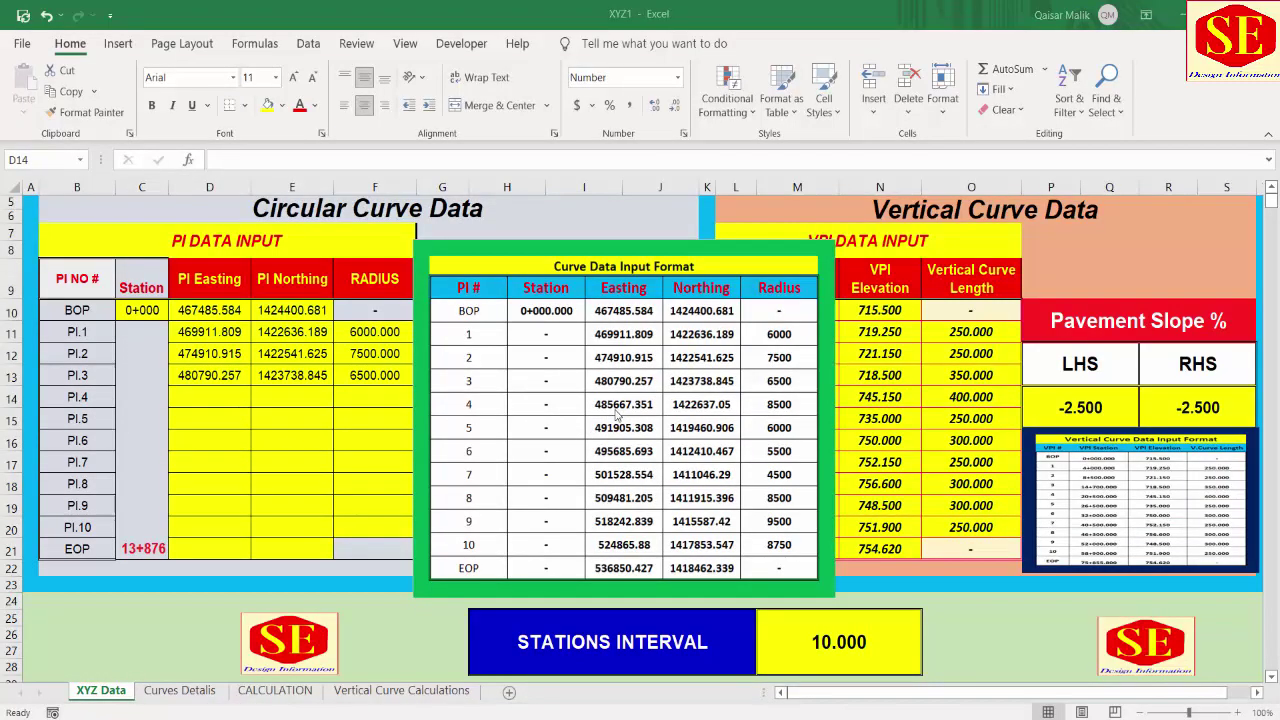
click(243, 401)
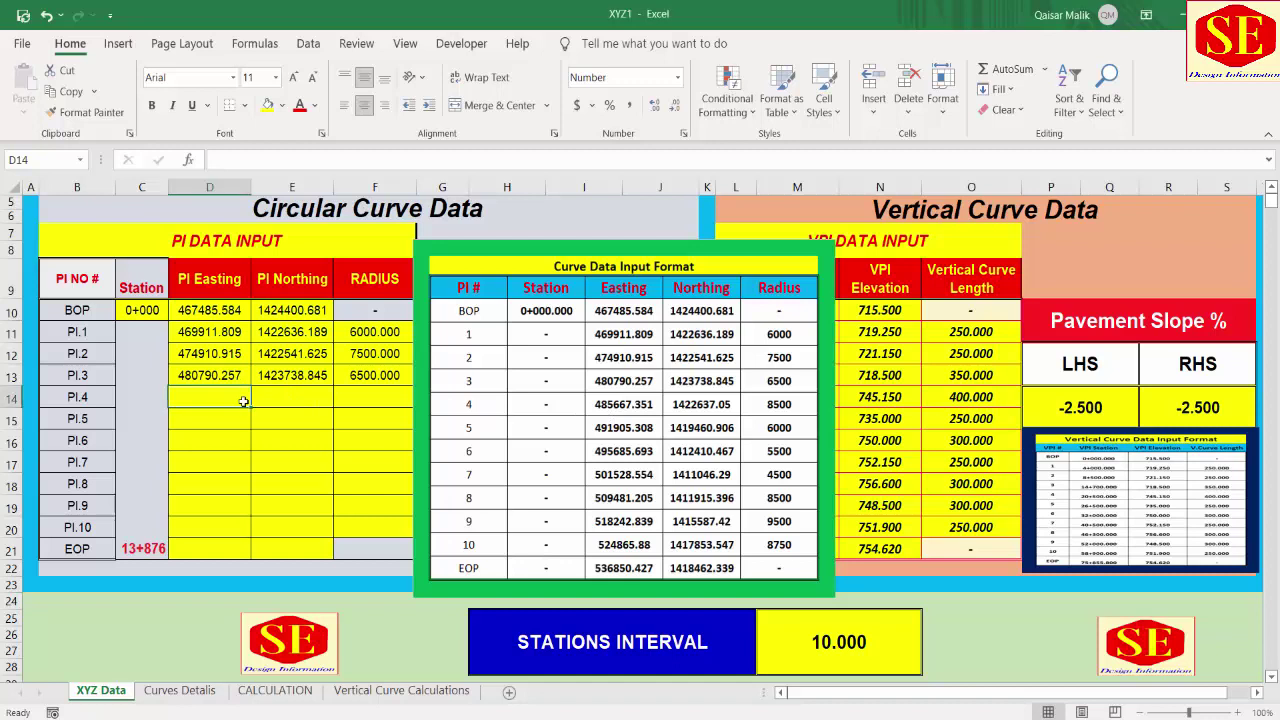
text(485667)
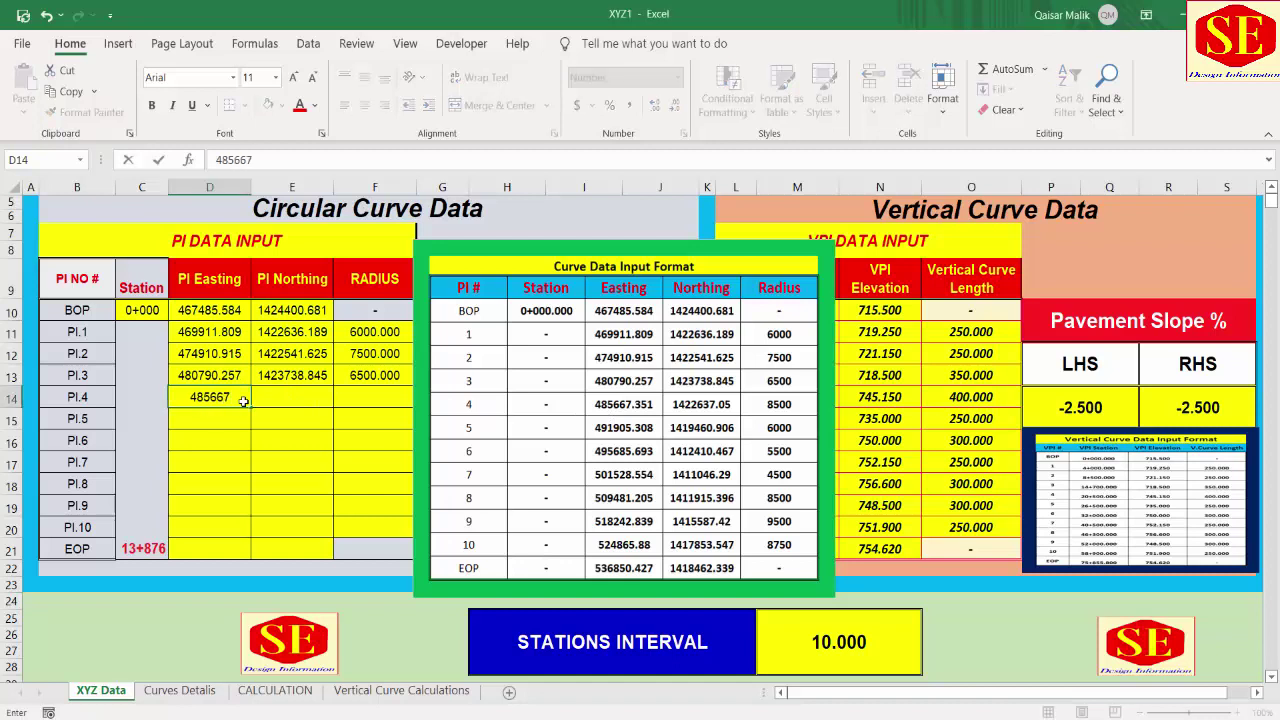
text(.351)
key(Tab)
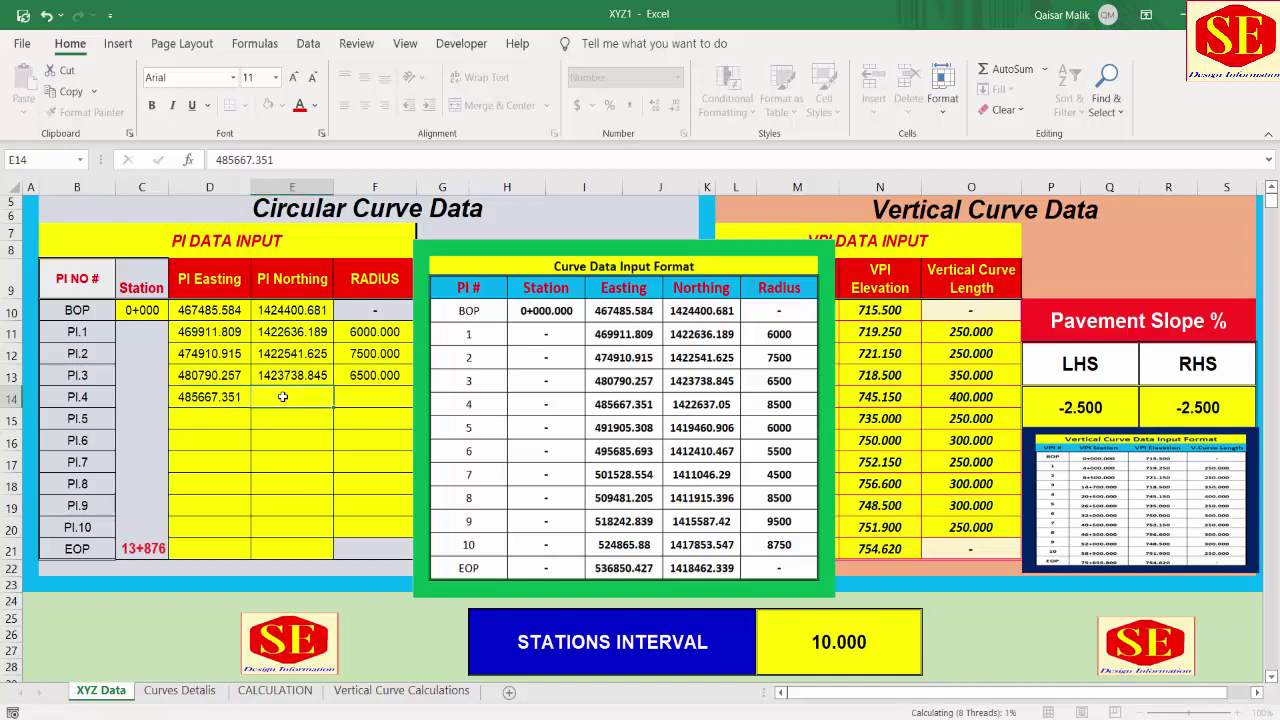
text(142263)
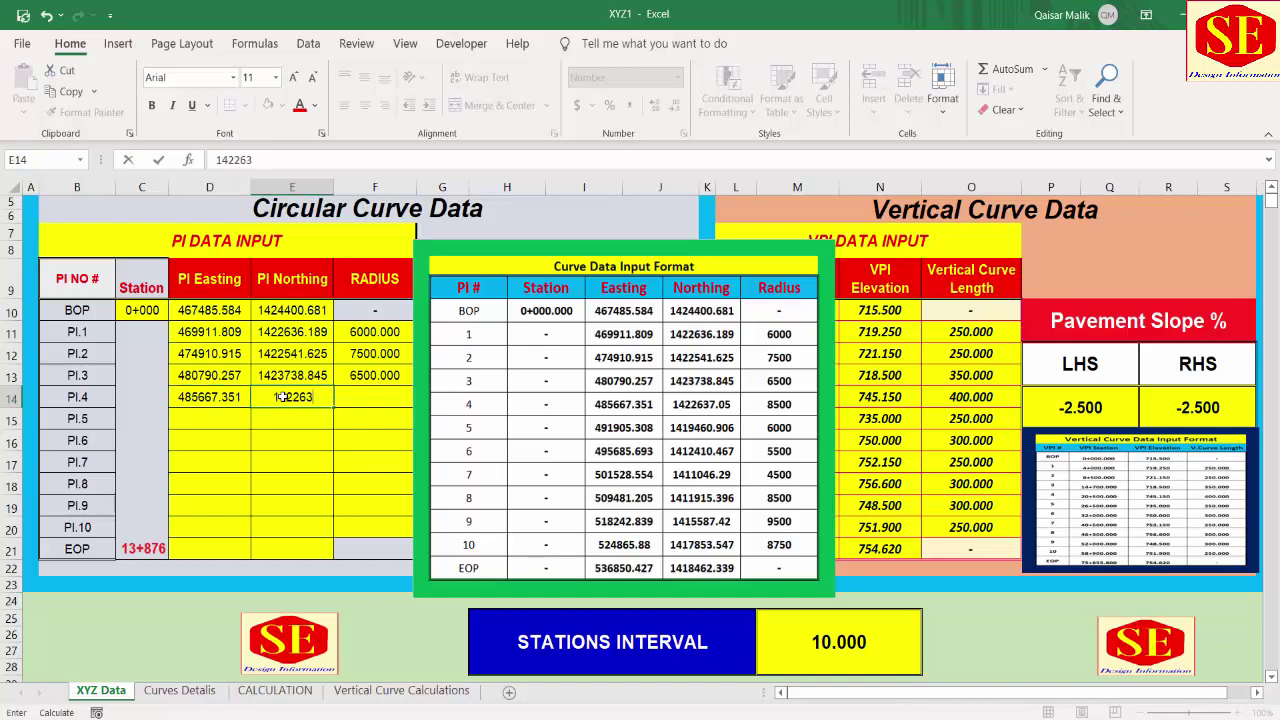
text(7.05)
click(380, 396)
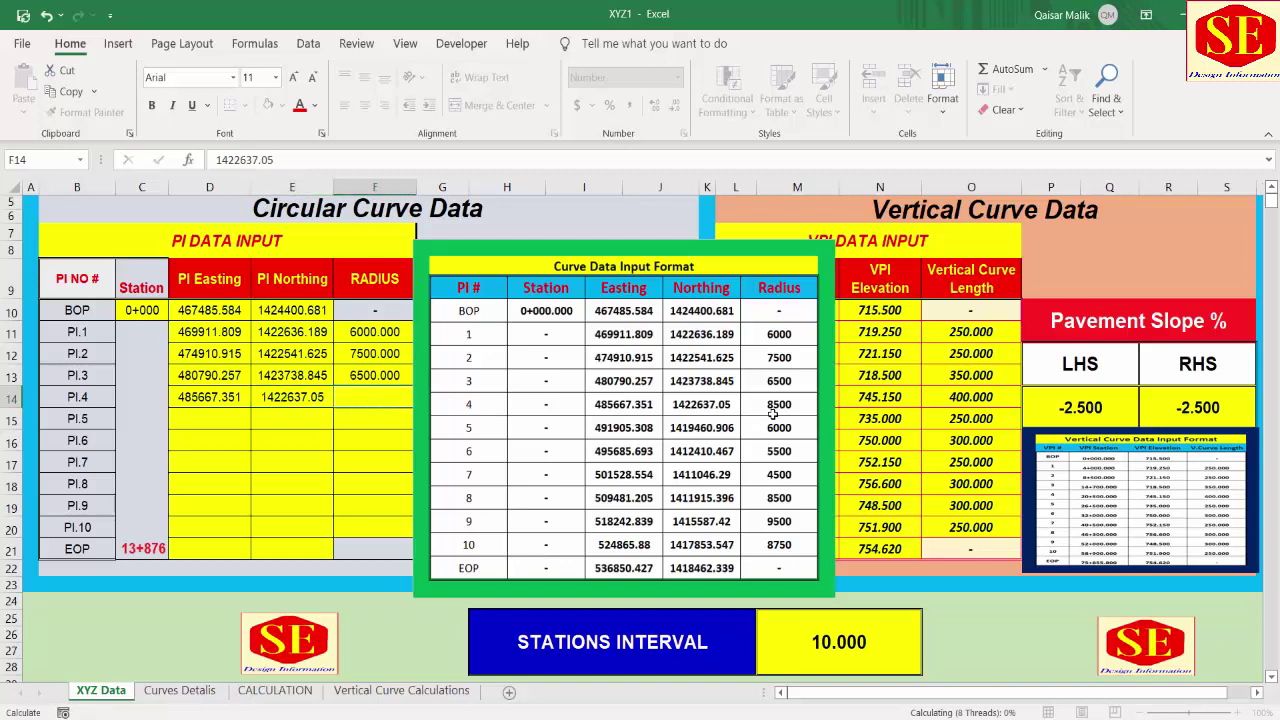
text(8500)
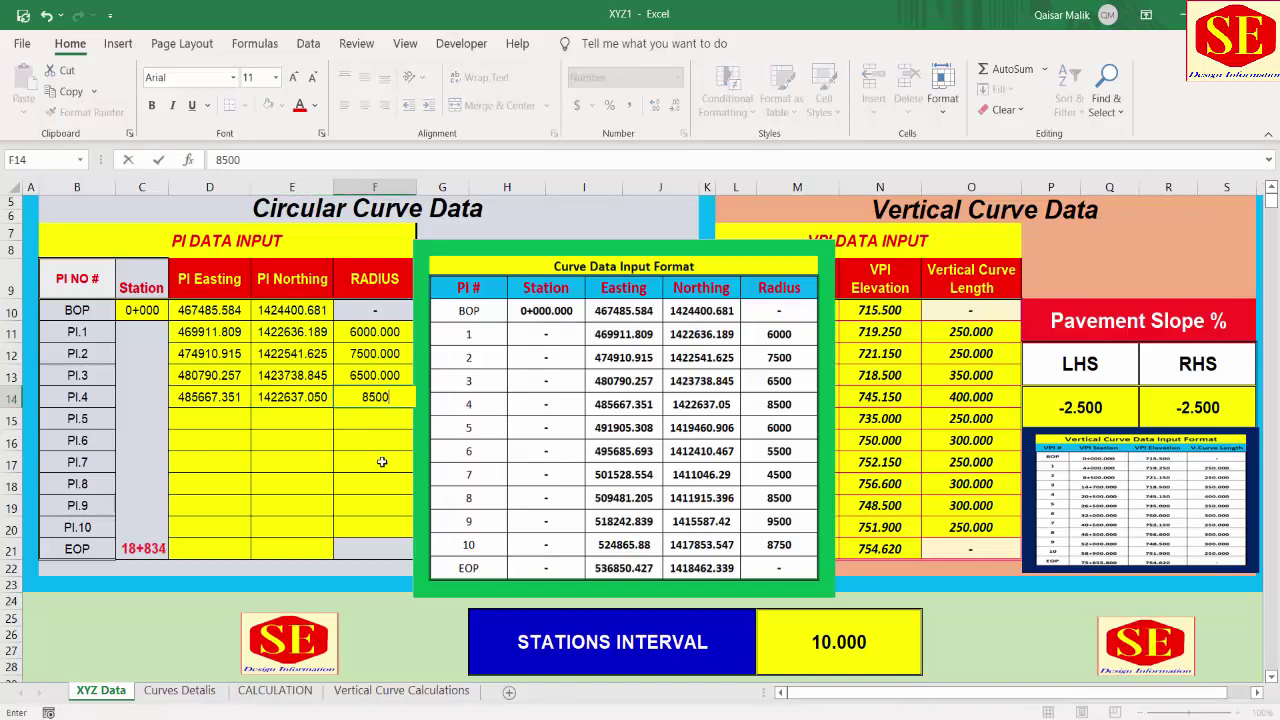
click(193, 422)
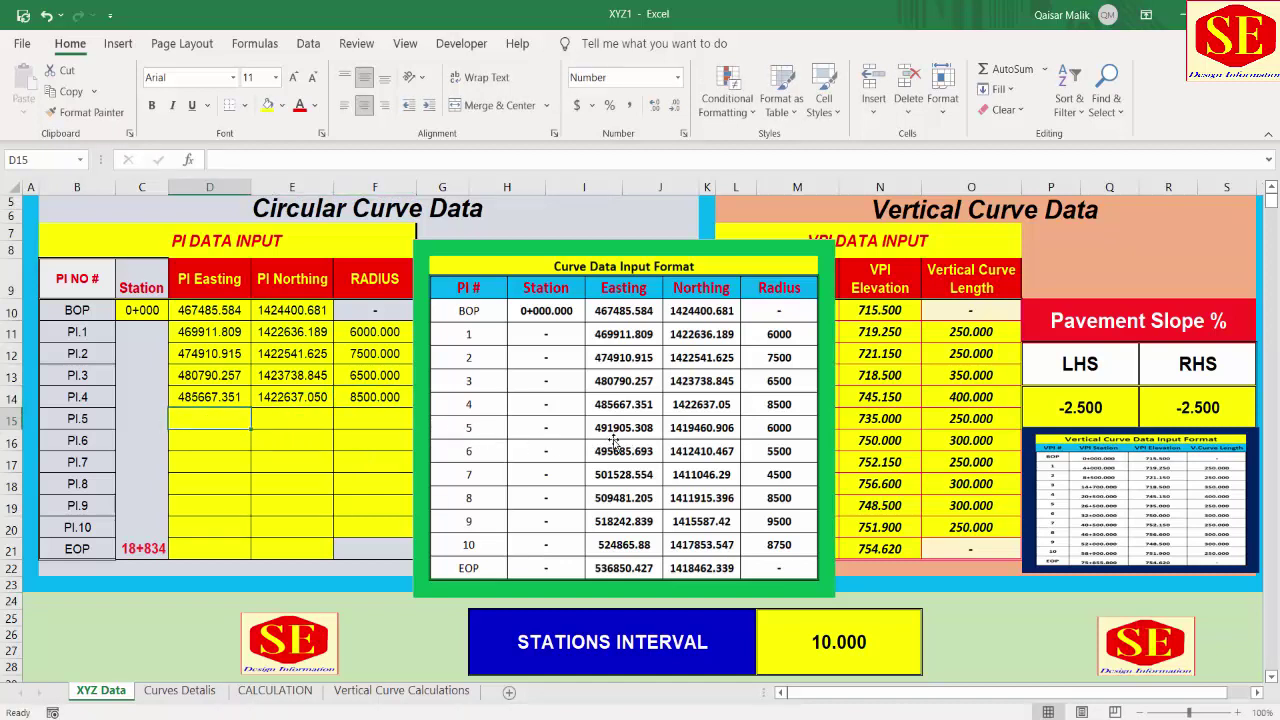
Fill PI.5 with easting 491905.308, northing 1419460.906 and radius 6000.
text(491)
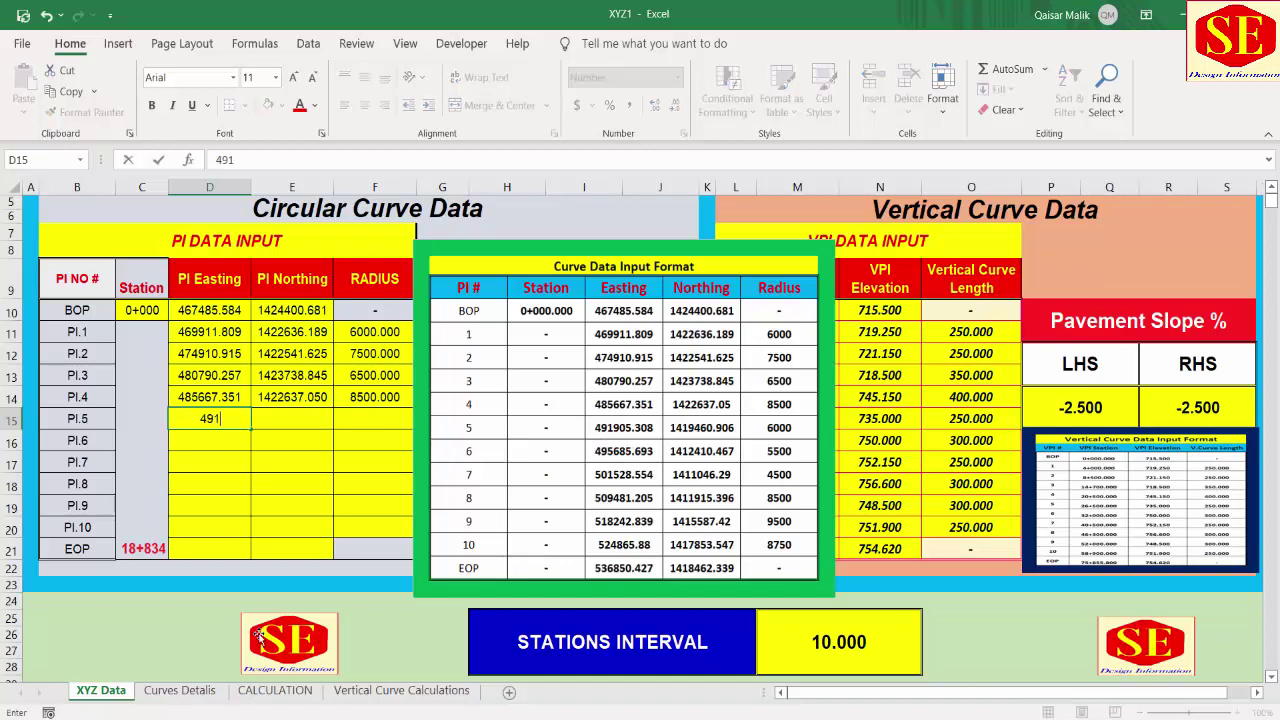
text(9)
text(05.308)
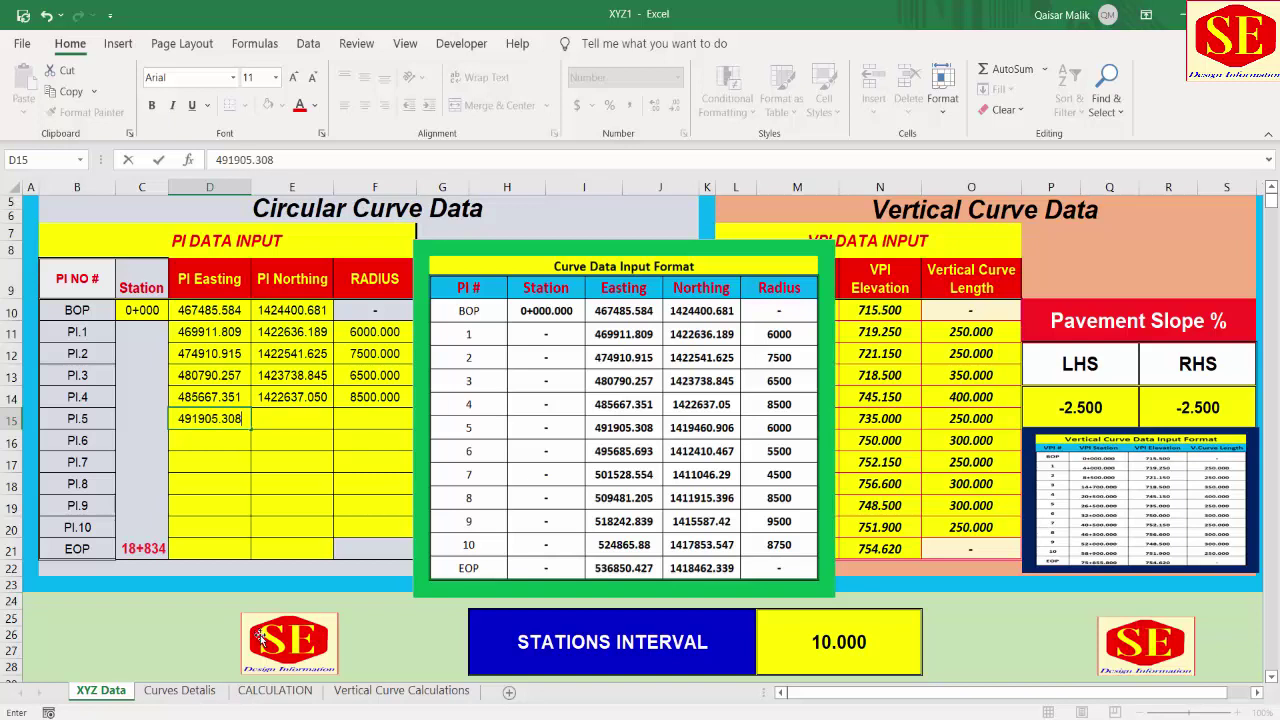
click(309, 419)
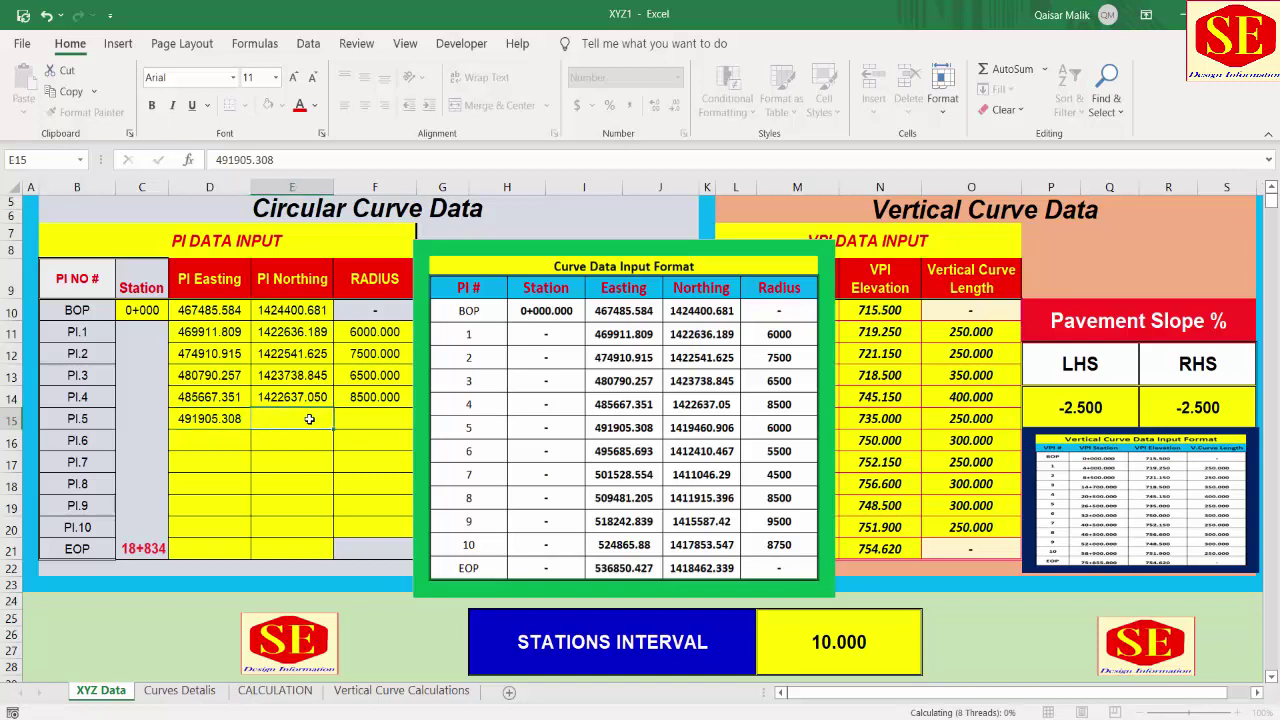
text(1419)
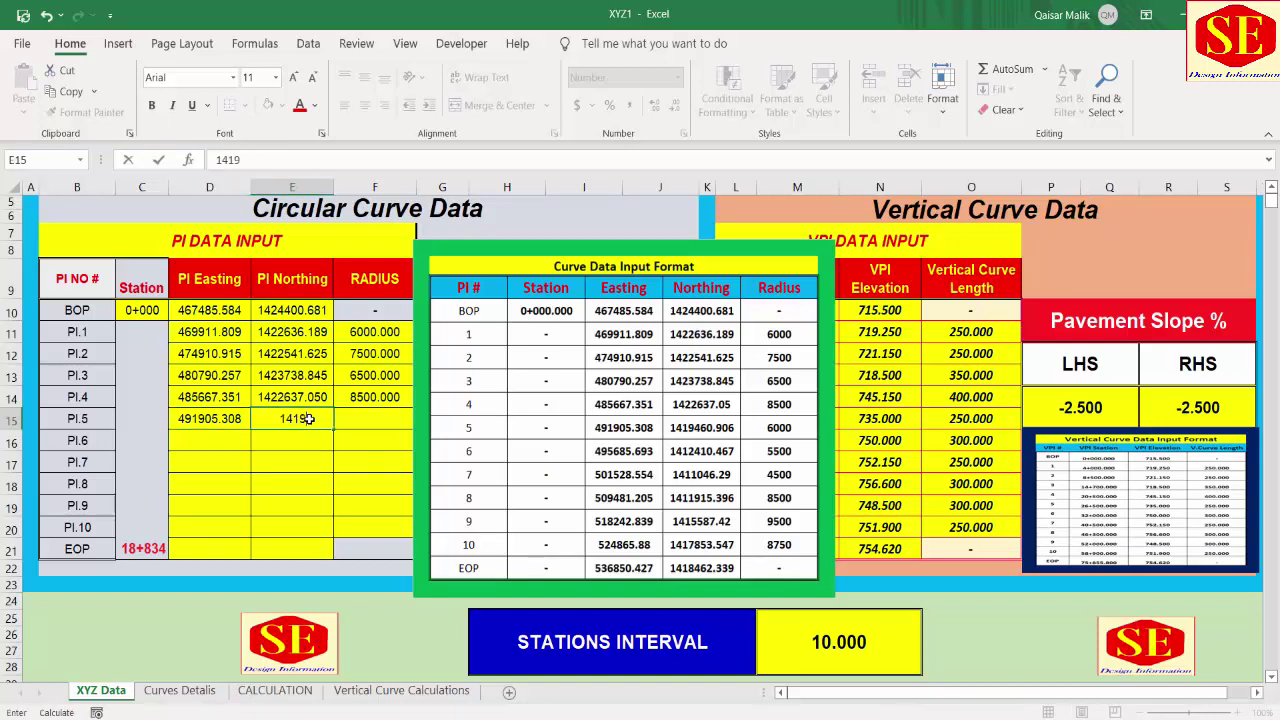
text(460.)
text(906)
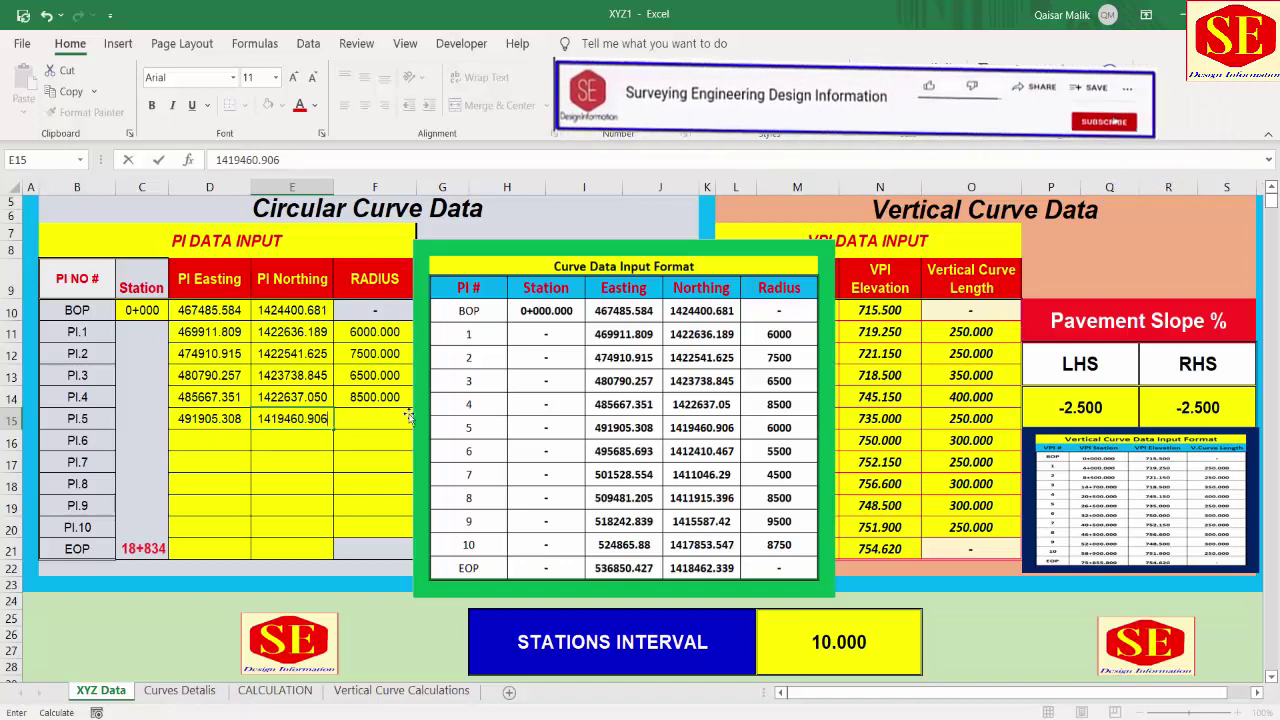
click(378, 419)
text(6000)
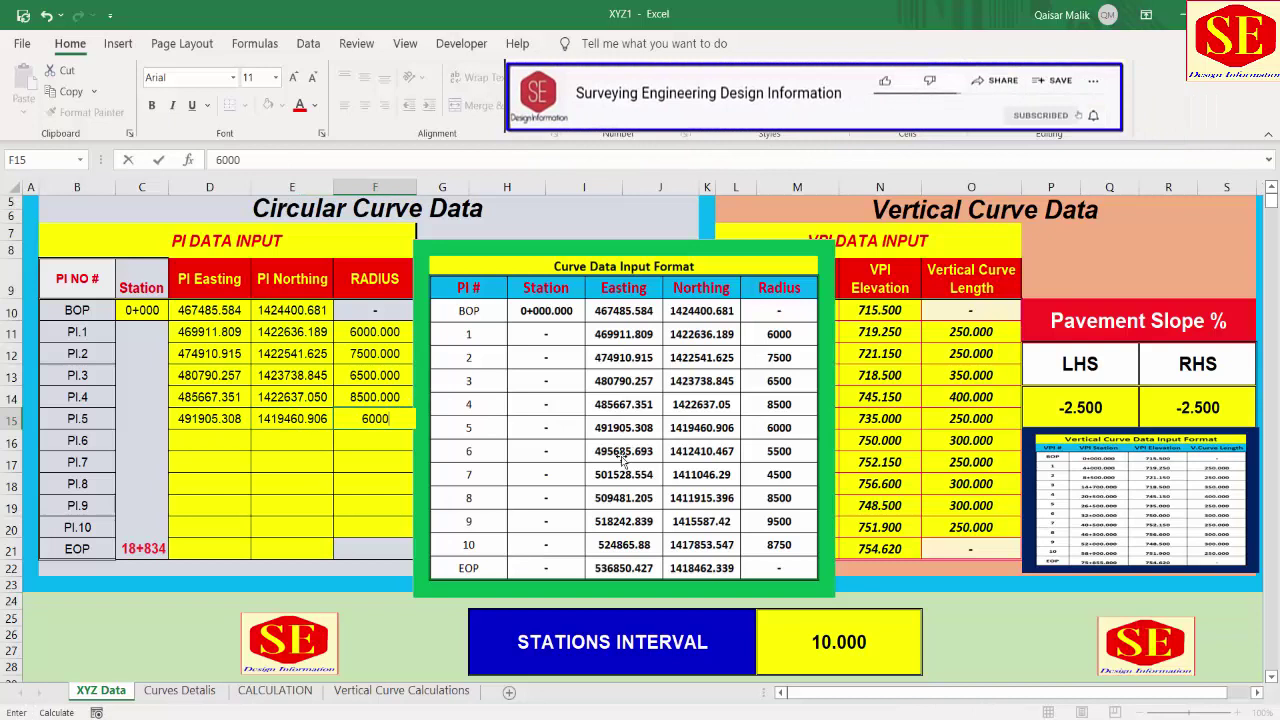
click(209, 433)
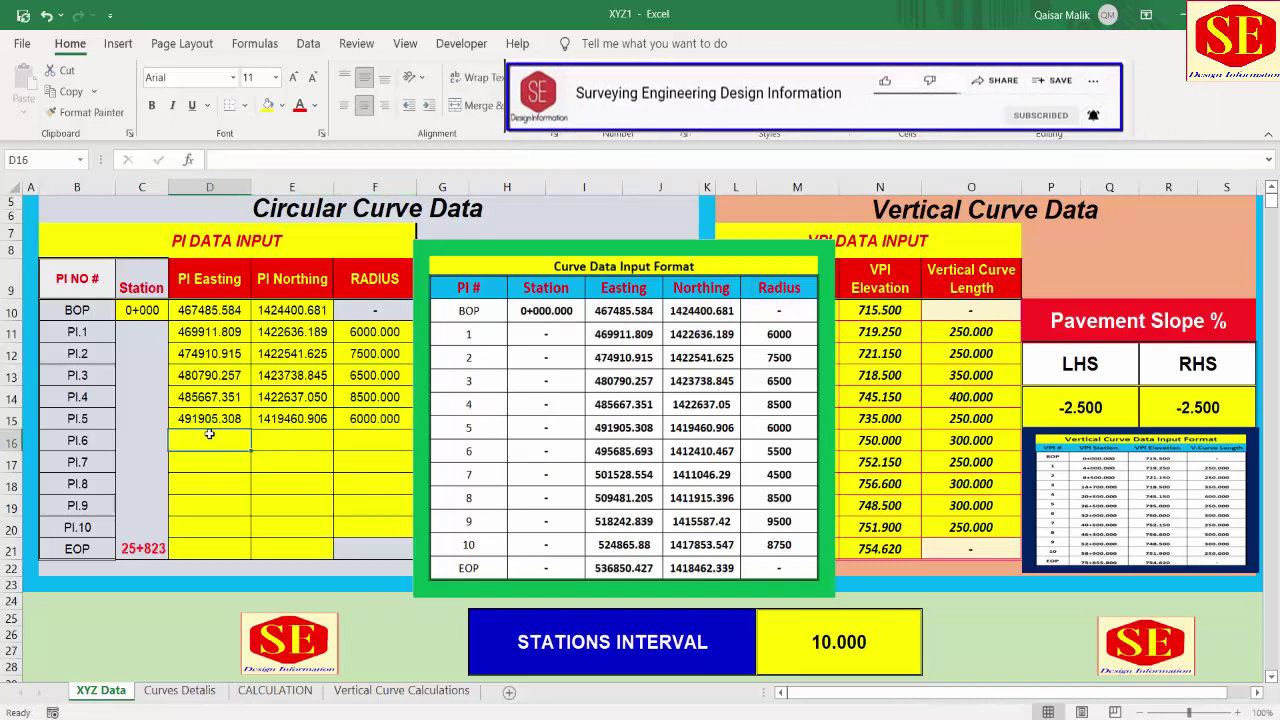
Fill PI.6 with easting 495685.693, northing 1412410.467 and radius 5500.
text(49)
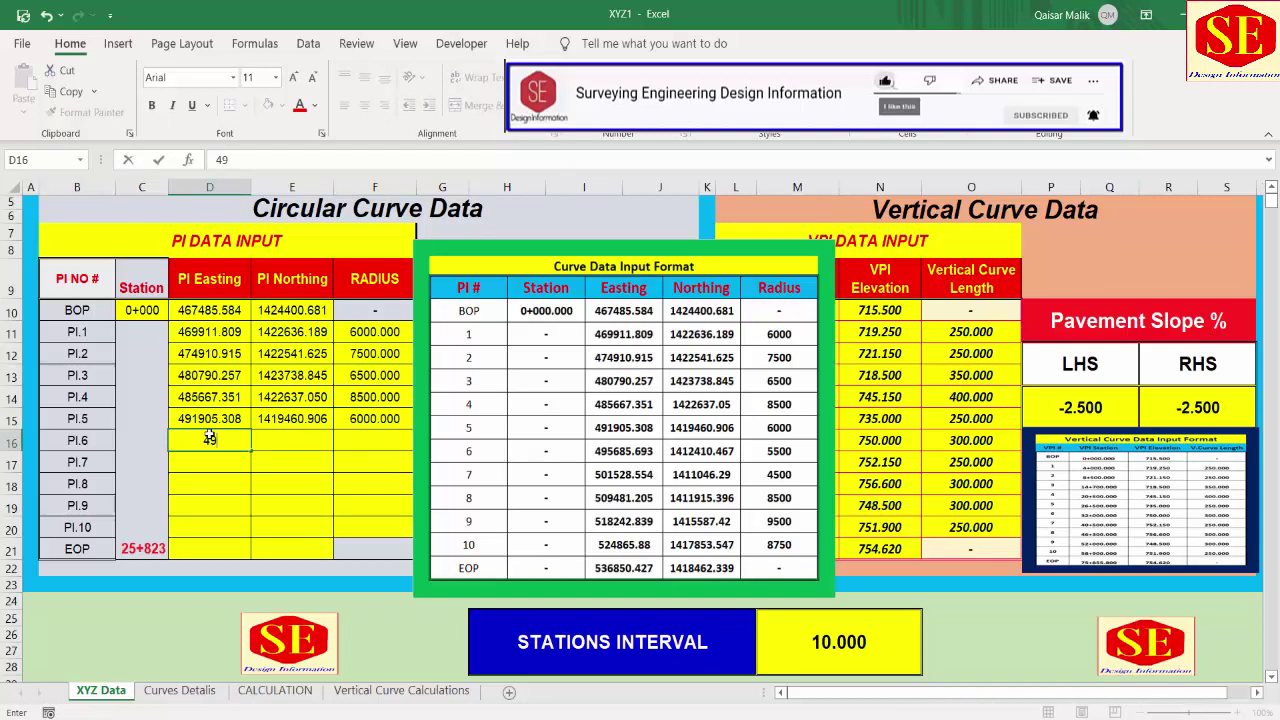
text(568)
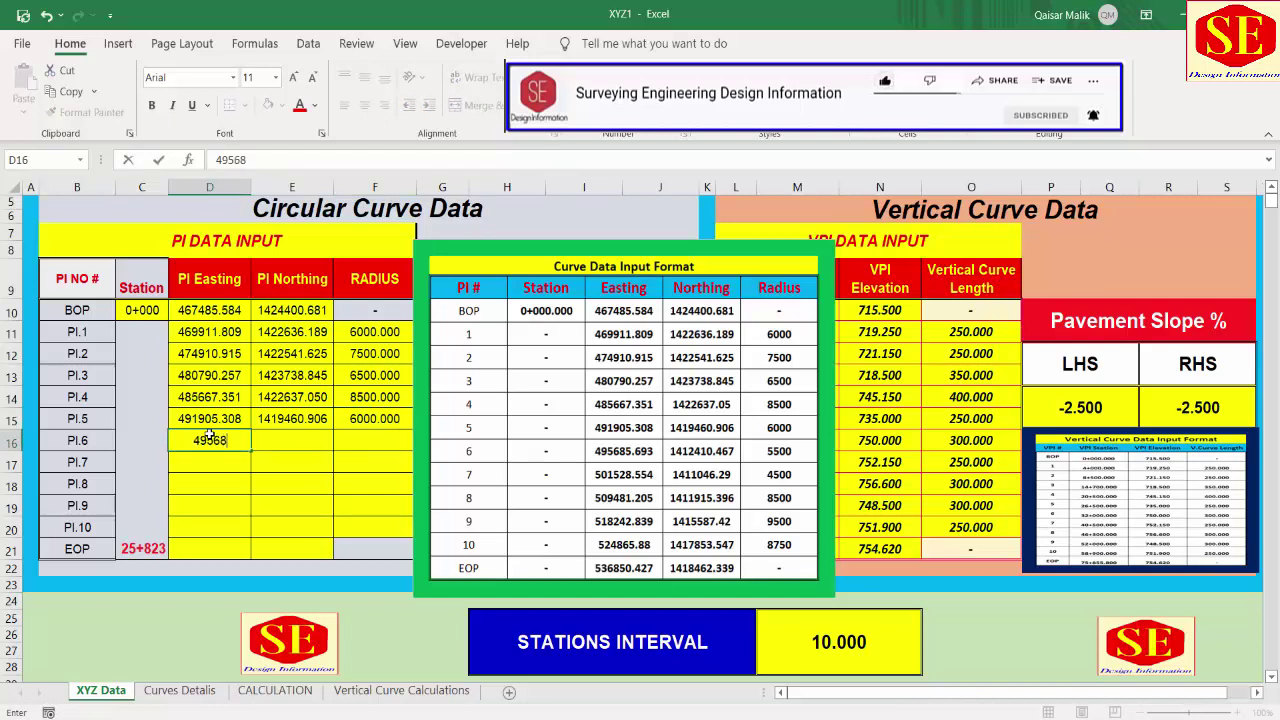
text(5.6)
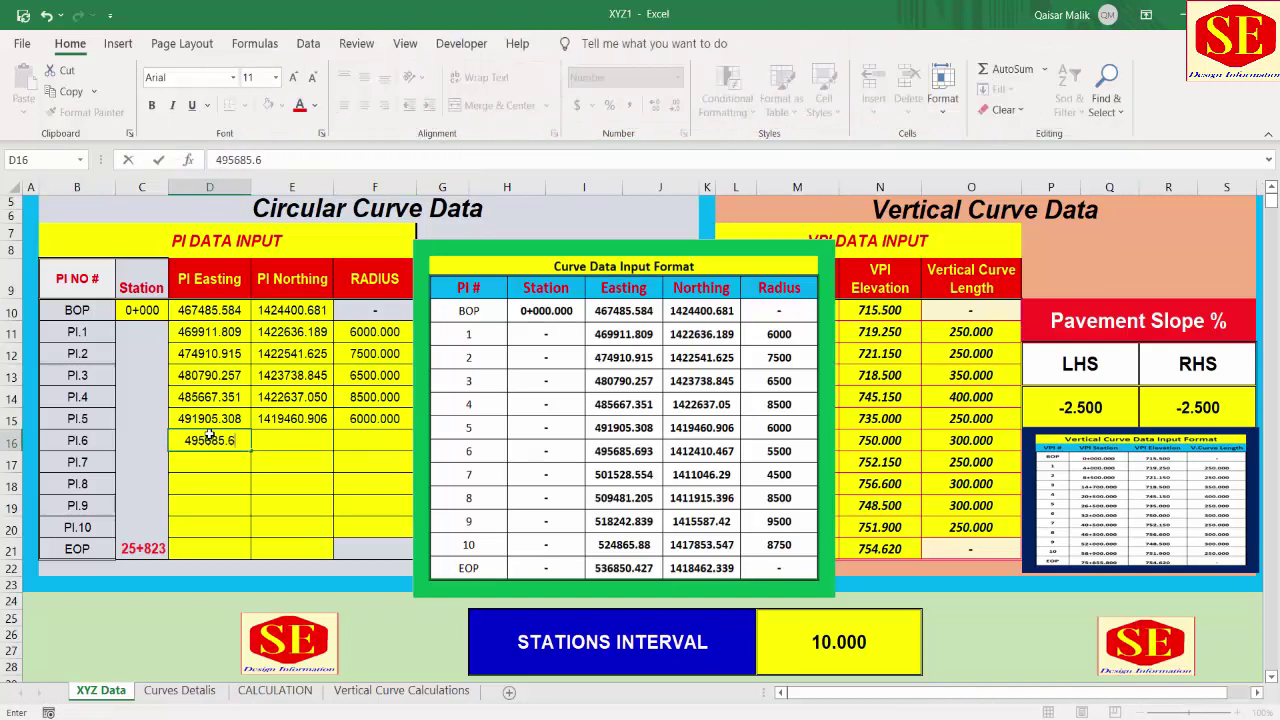
text(93)
key(Tab)
text(1412)
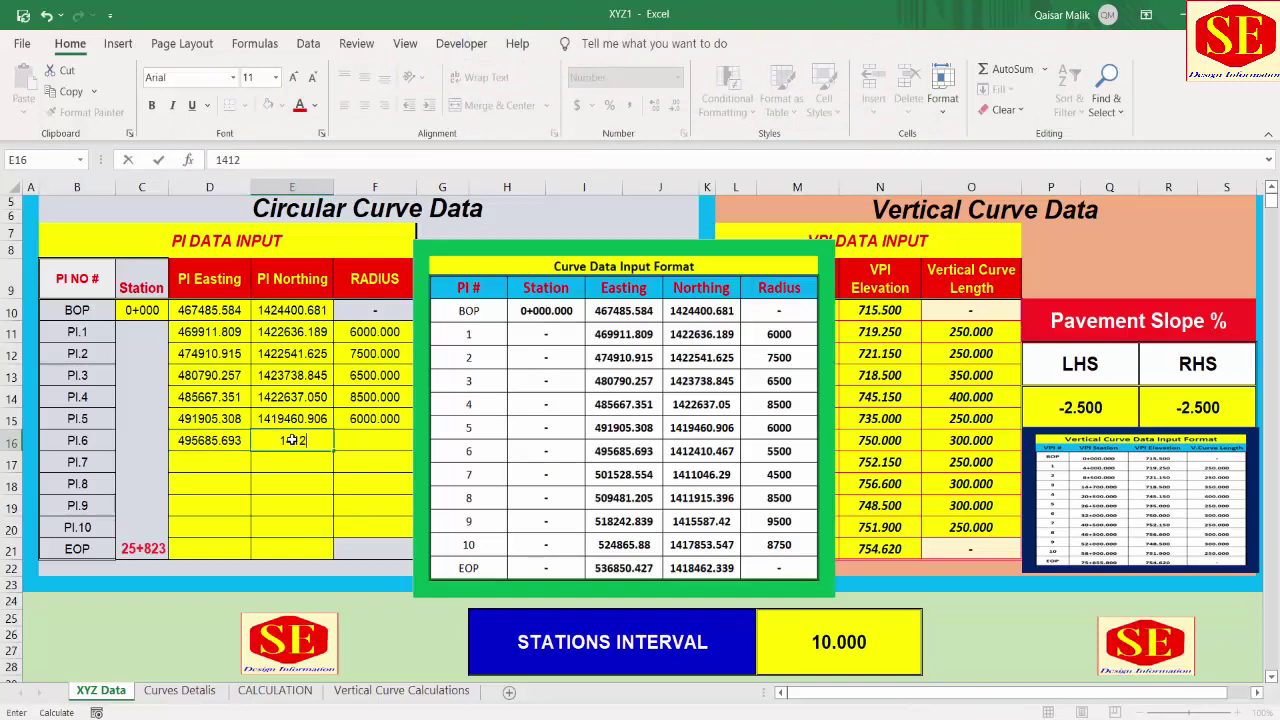
text(410.)
text(467)
click(378, 440)
text(5500)
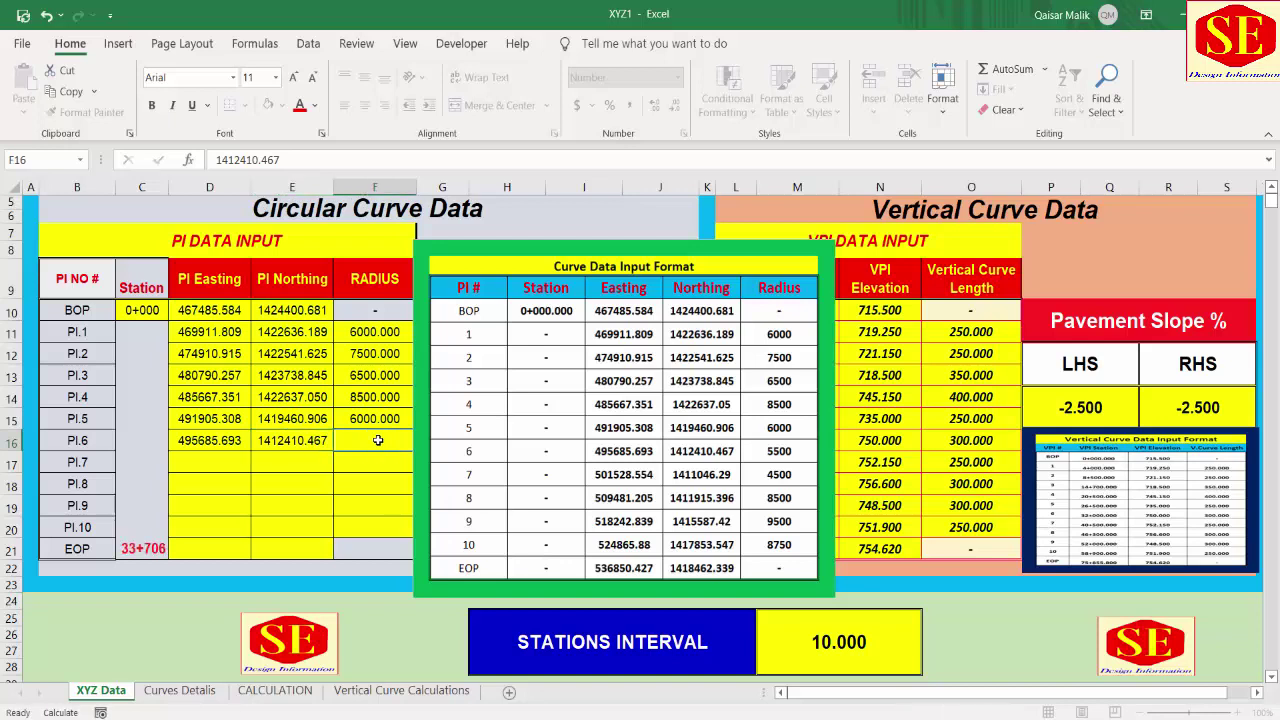
click(235, 466)
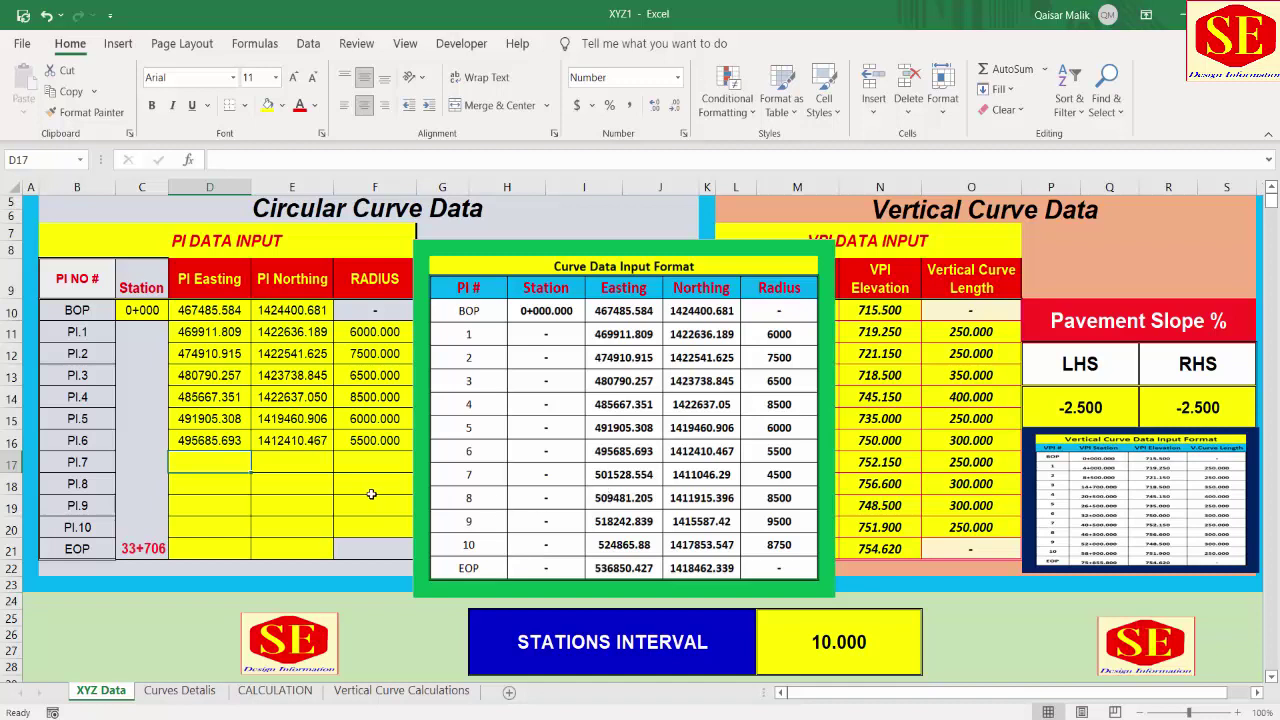
Fill PI.7 with easting 501528.554, northing 1411046.29 and radius 4500.
text(501)
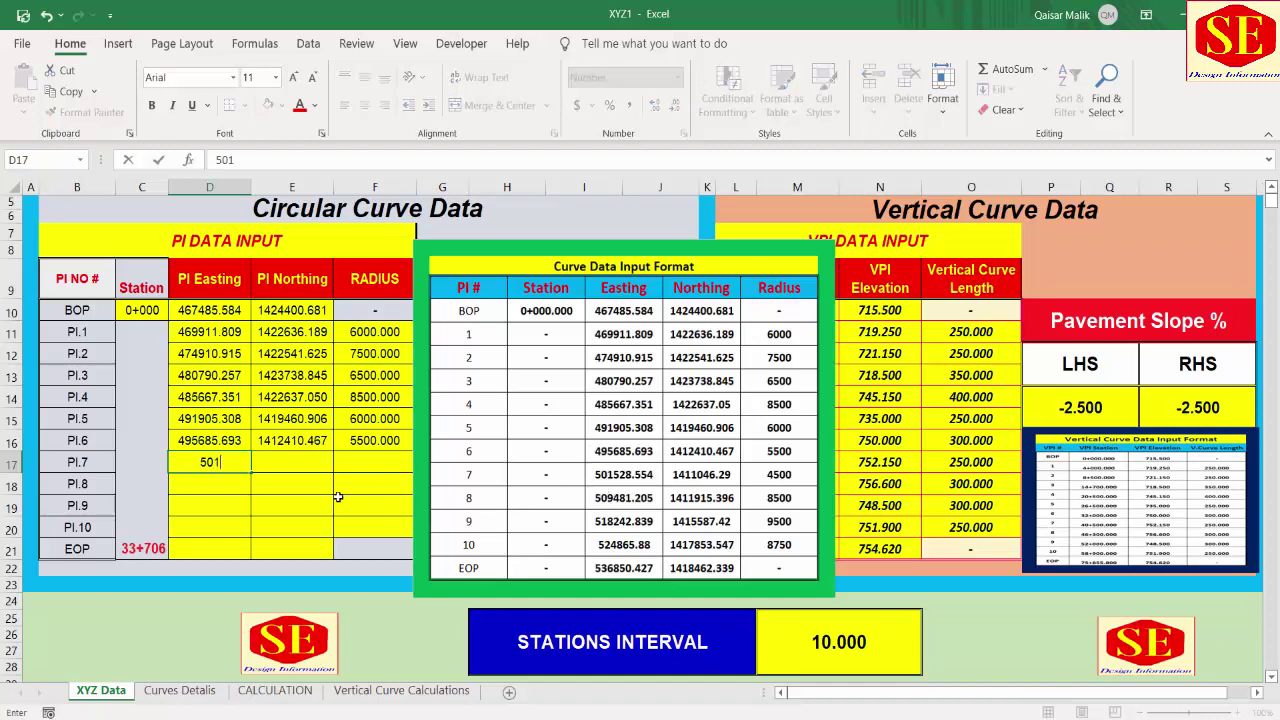
text(528)
text(.554)
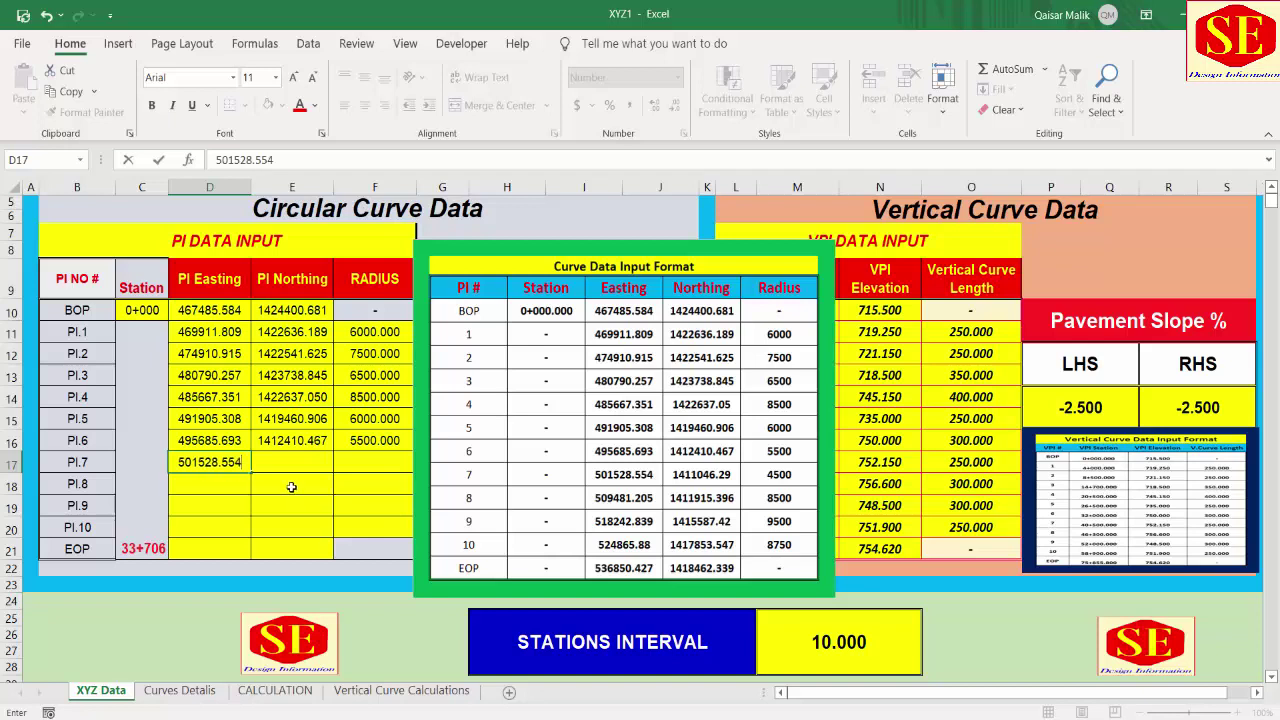
click(297, 459)
text(14)
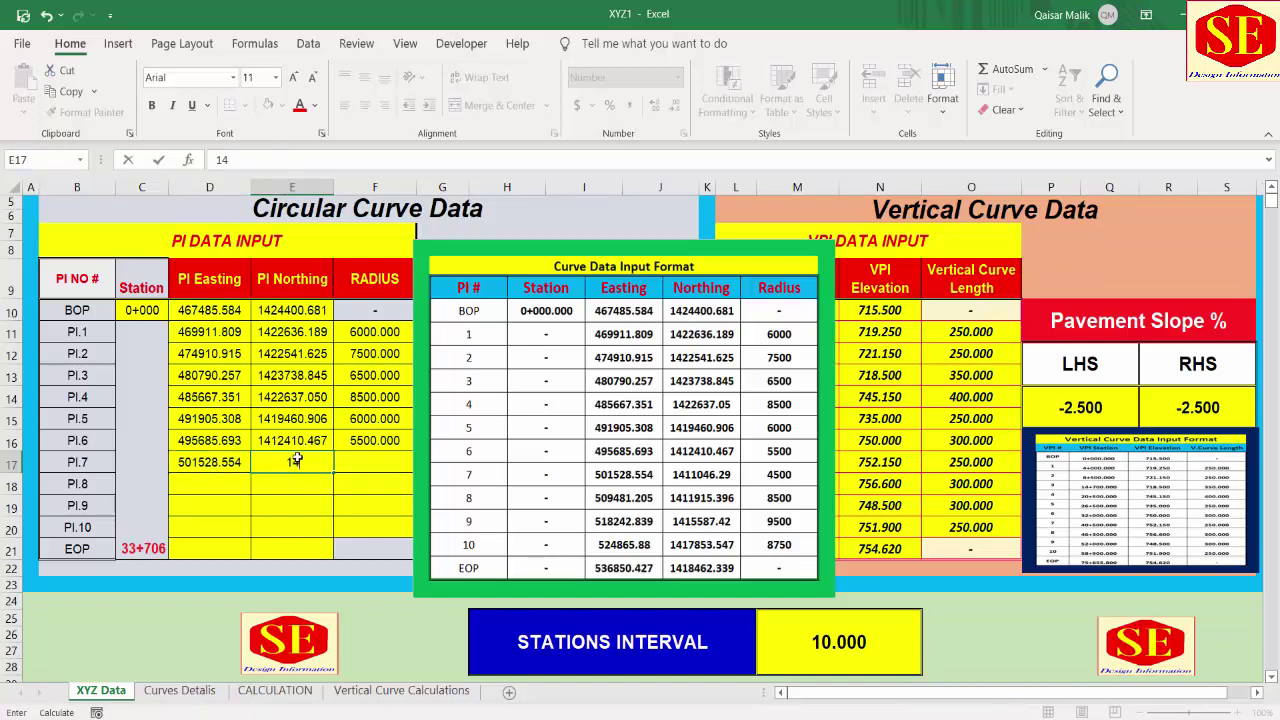
text(11046)
text(.29)
click(368, 462)
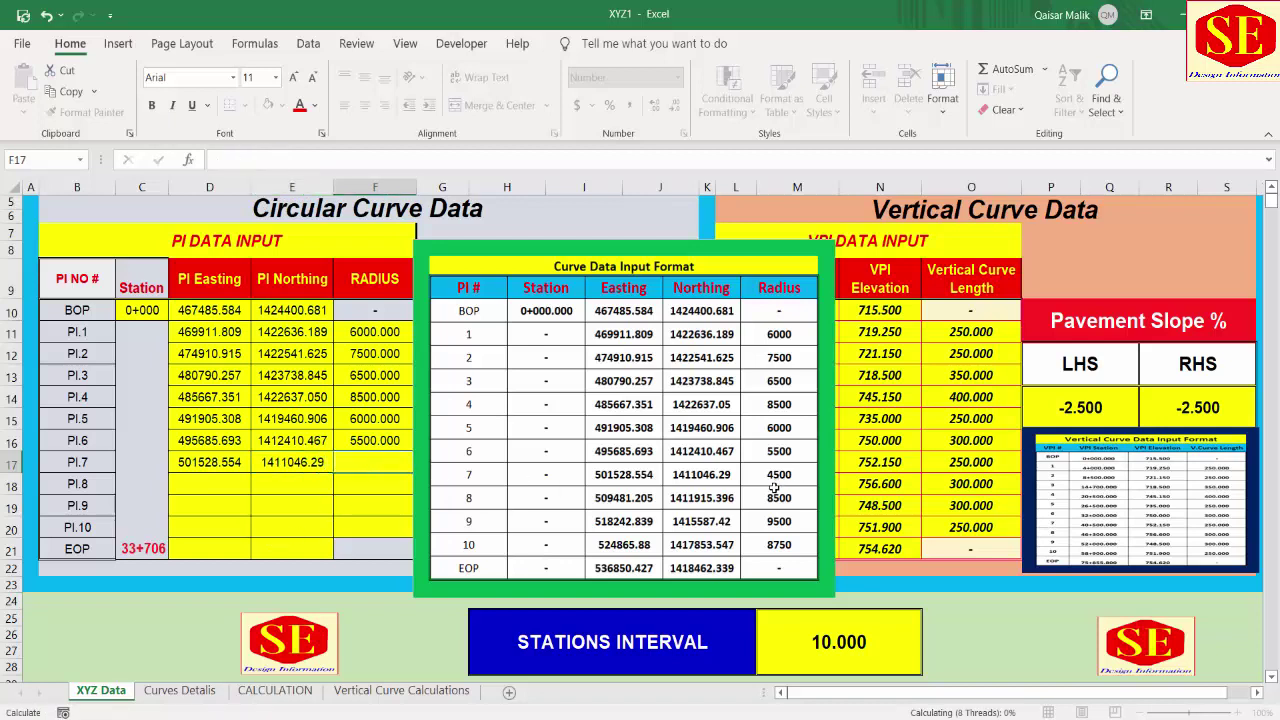
text(450)
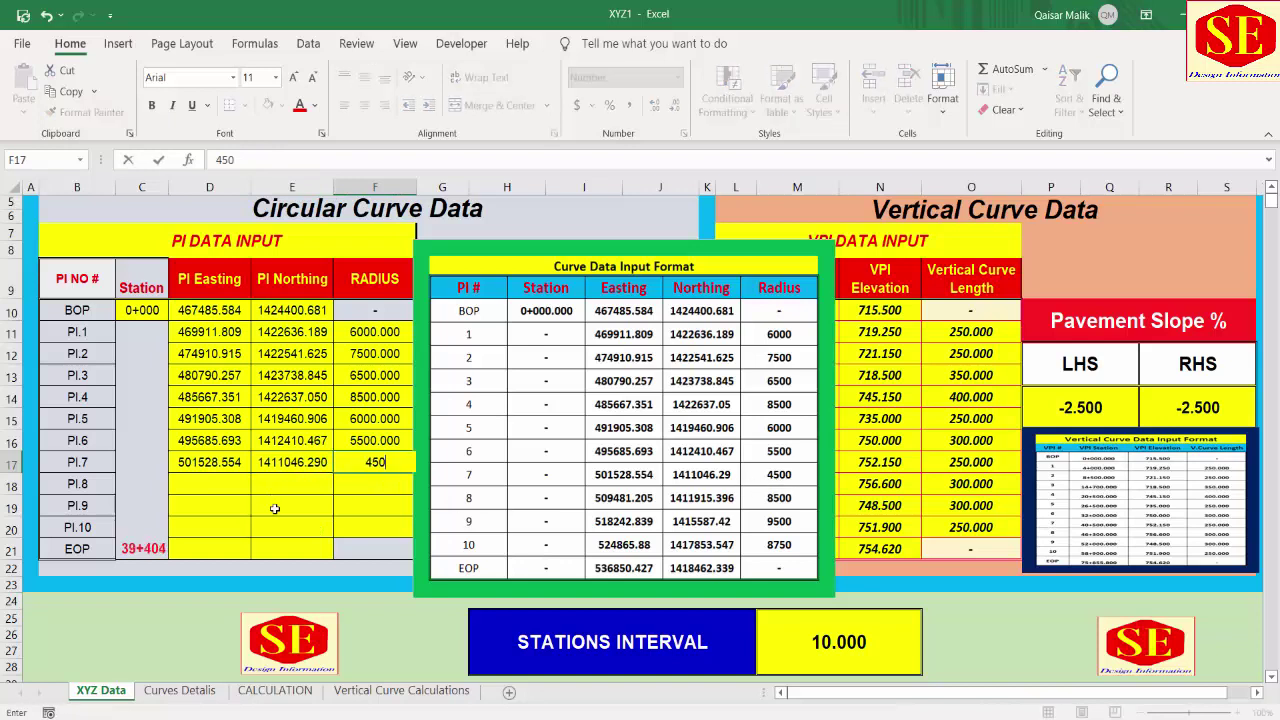
text(0)
click(216, 488)
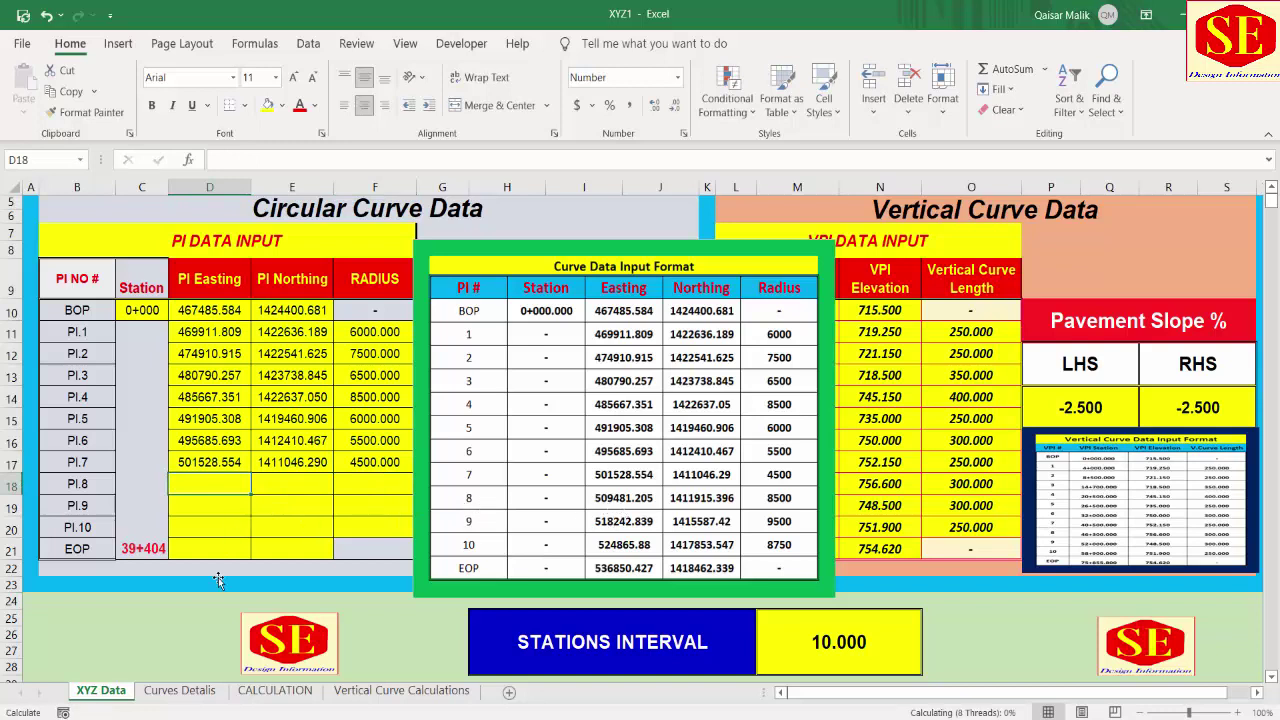
Fill PI.8 with easting 509481.205, northing 1411915.396 and radius 8500.
text(50)
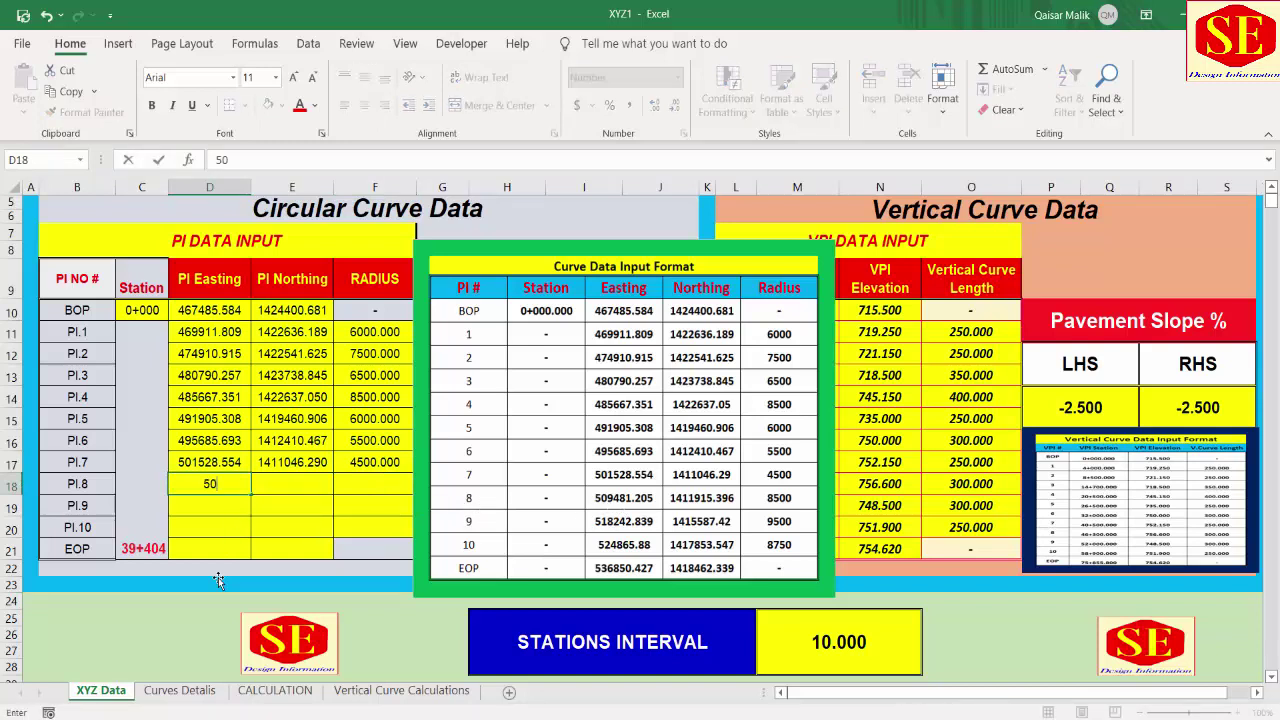
text(94)
text(81.205)
click(300, 478)
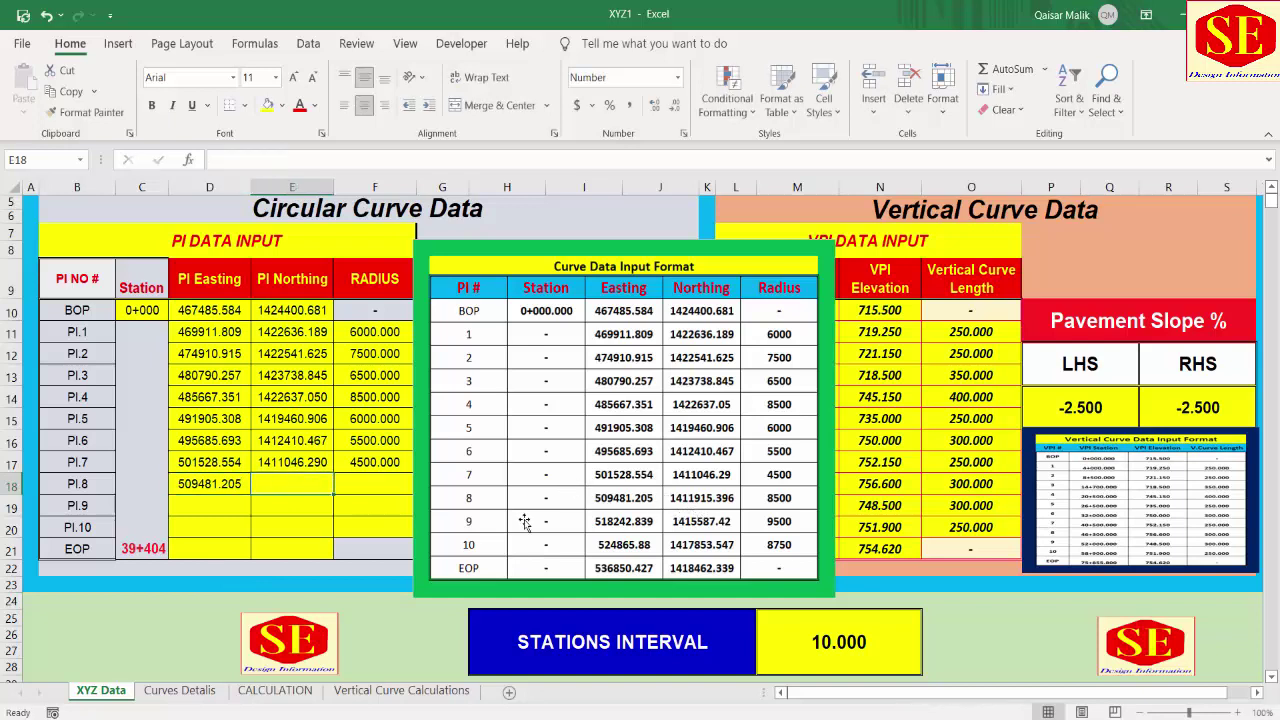
text(1411)
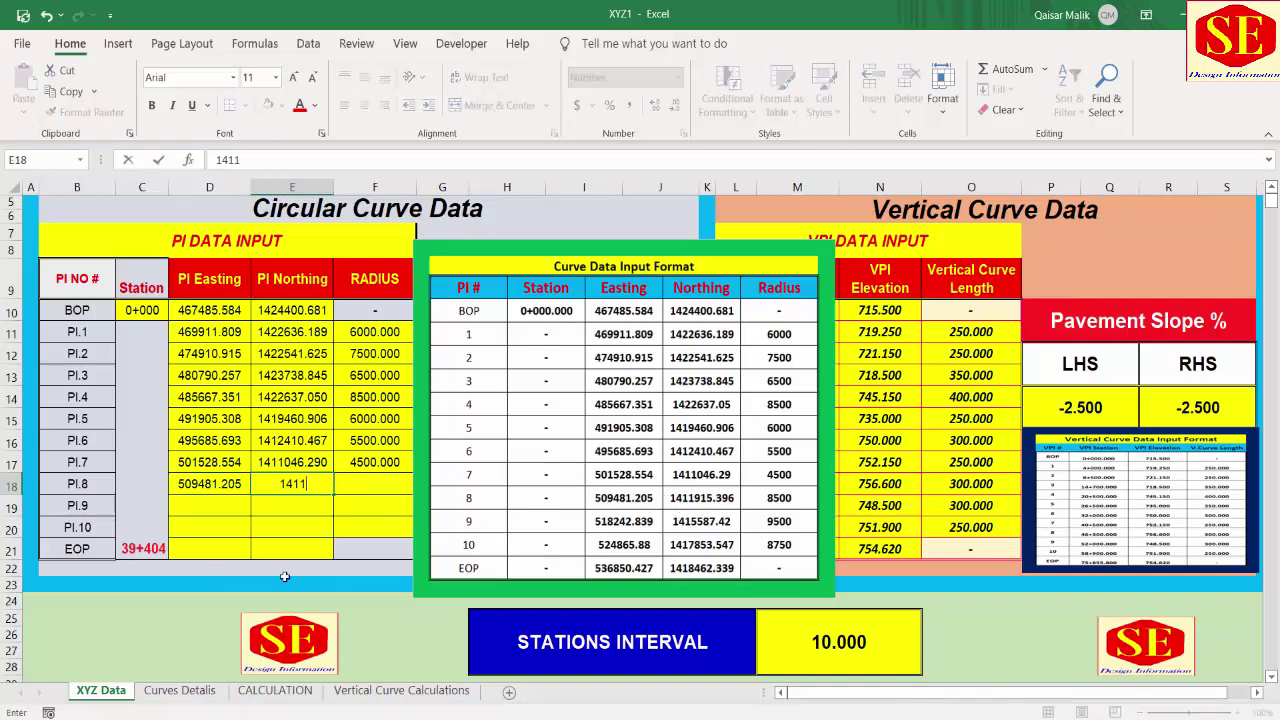
text(915.)
text(396)
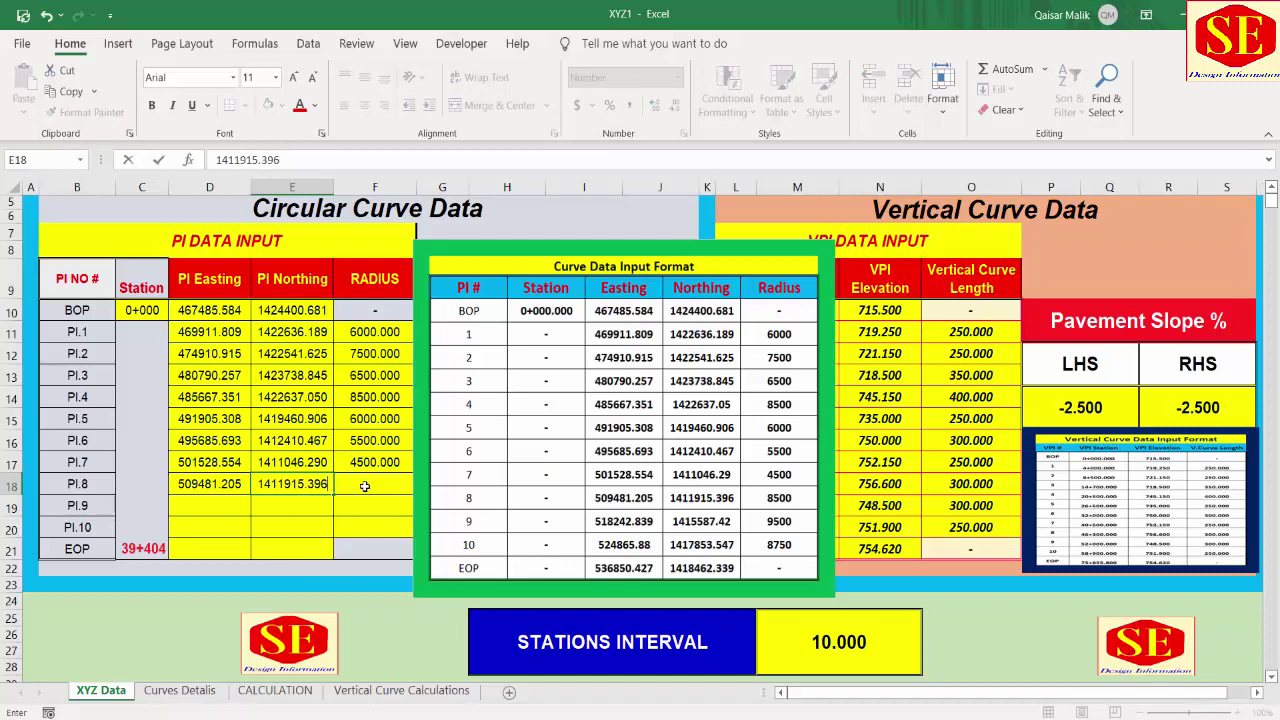
key(Tab)
text(85)
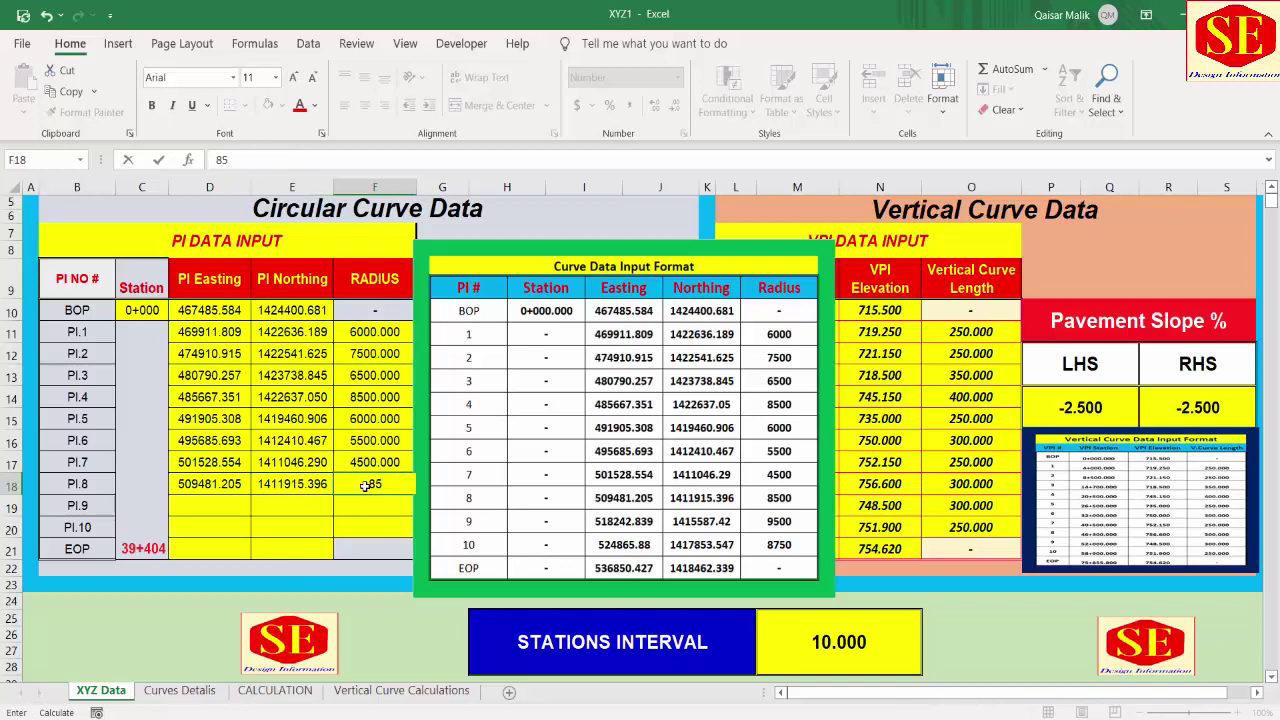
text(00)
click(224, 512)
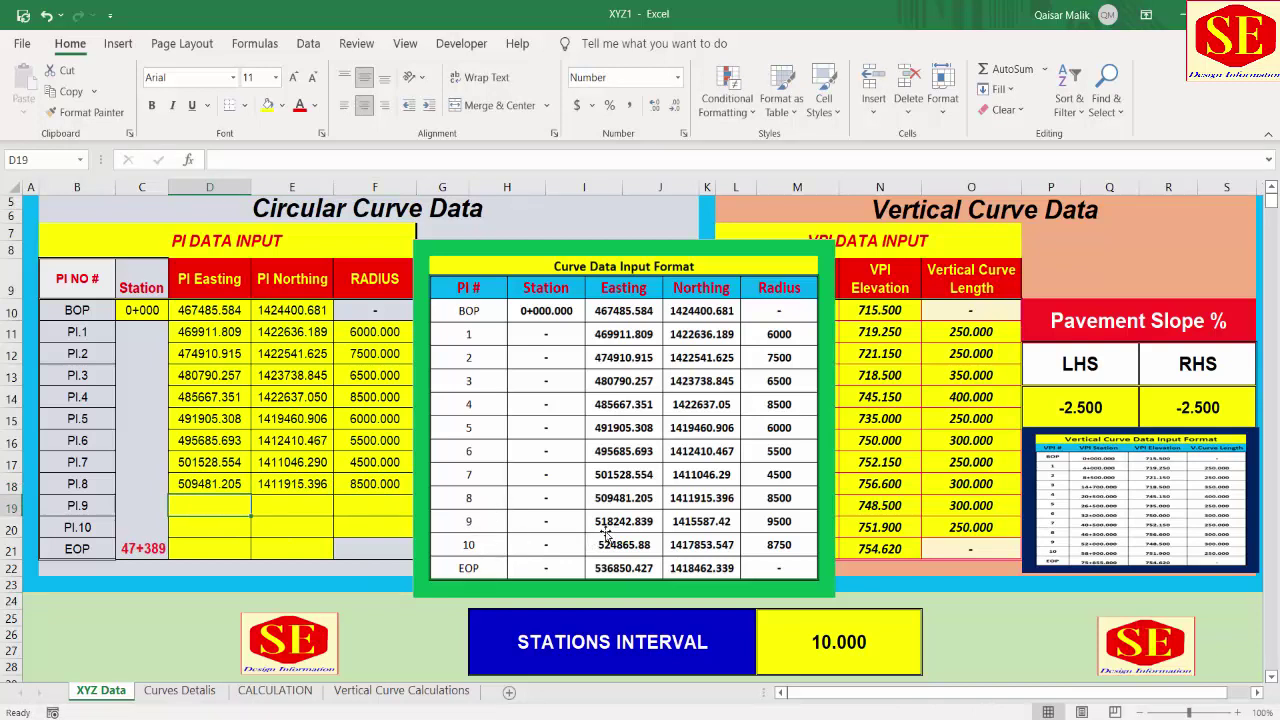
Enter PI.9 easting 518242.839, northing 1415587.42 and radius 9500.
text(518)
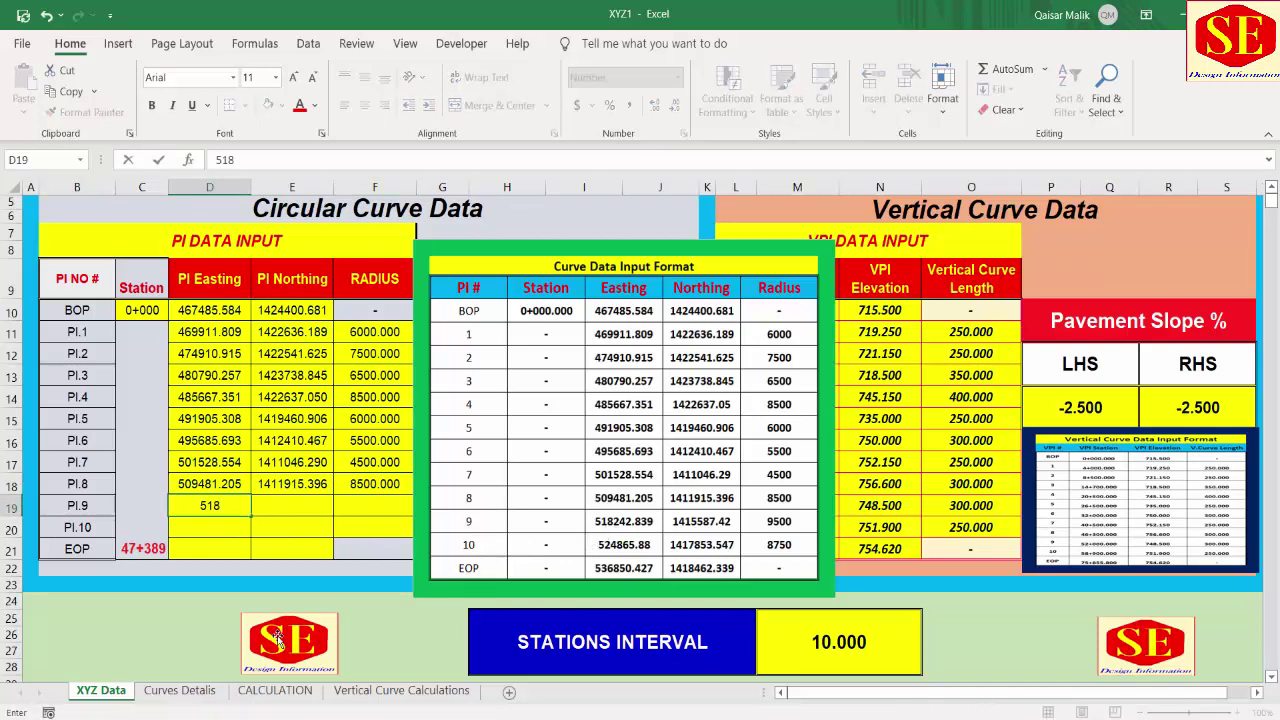
text(242)
text(.839)
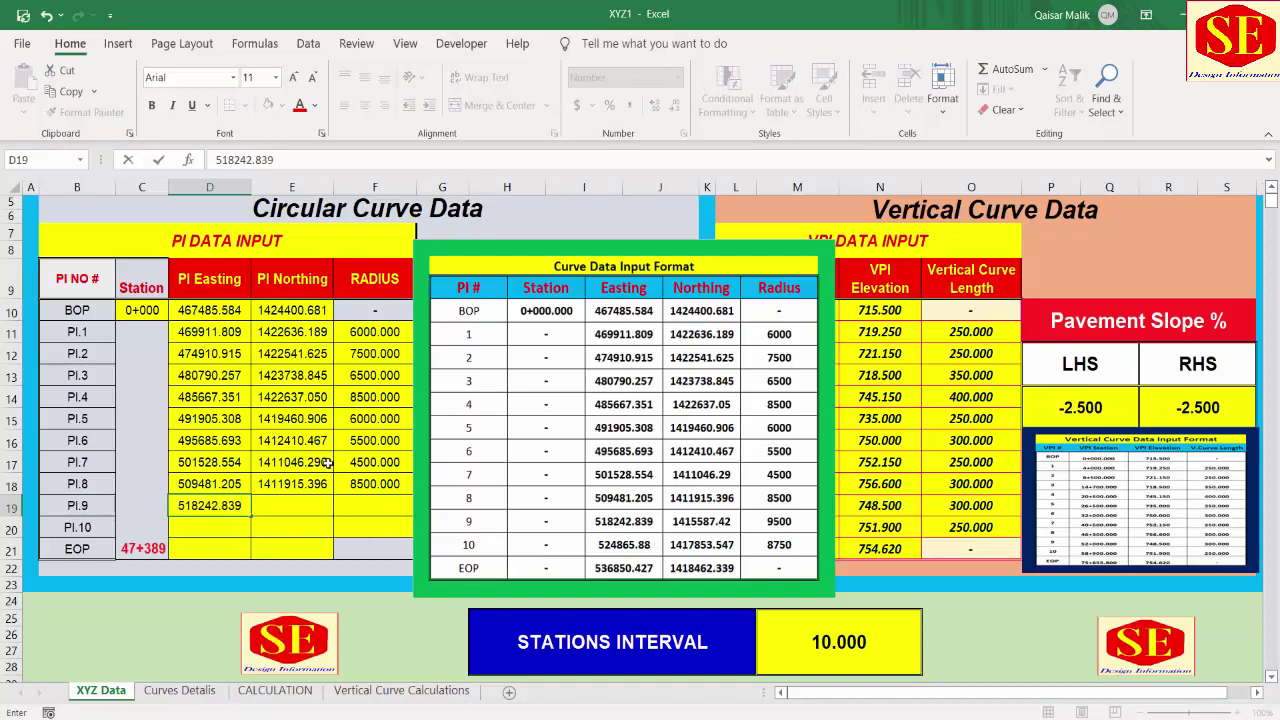
click(291, 507)
text(14)
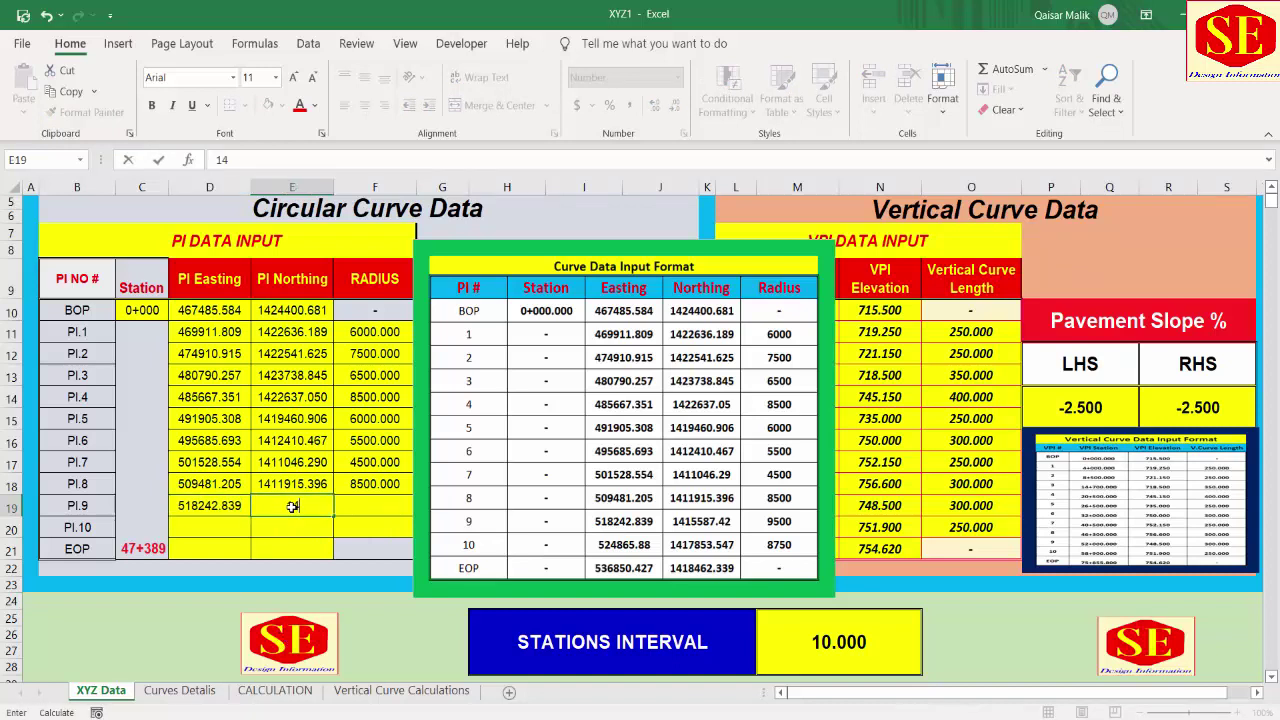
text(15587)
text(.42)
click(386, 508)
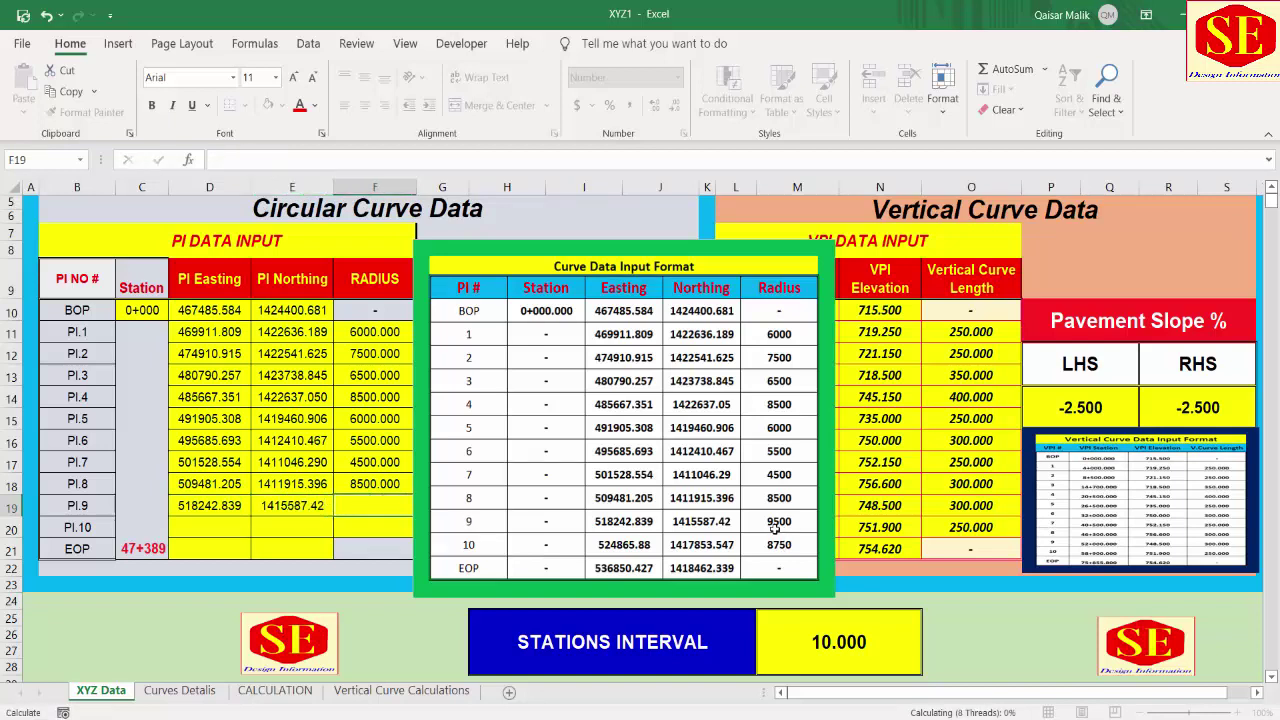
text(95)
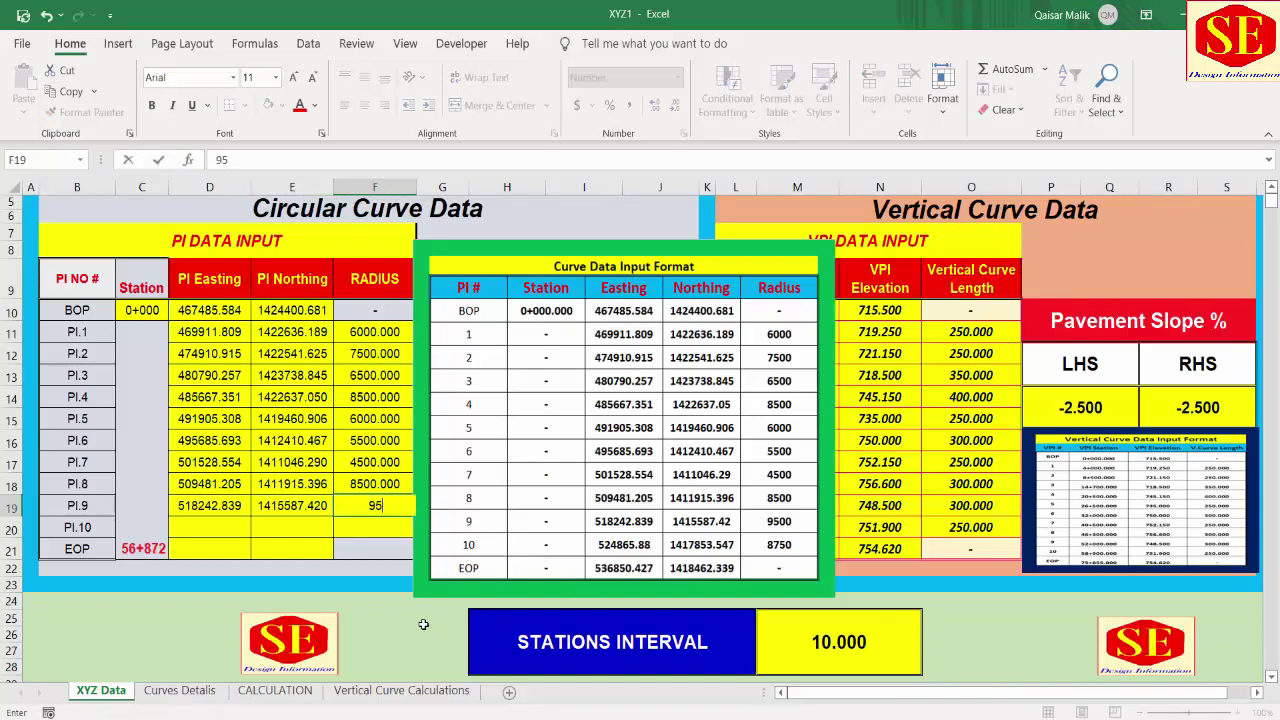
text(00)
click(228, 522)
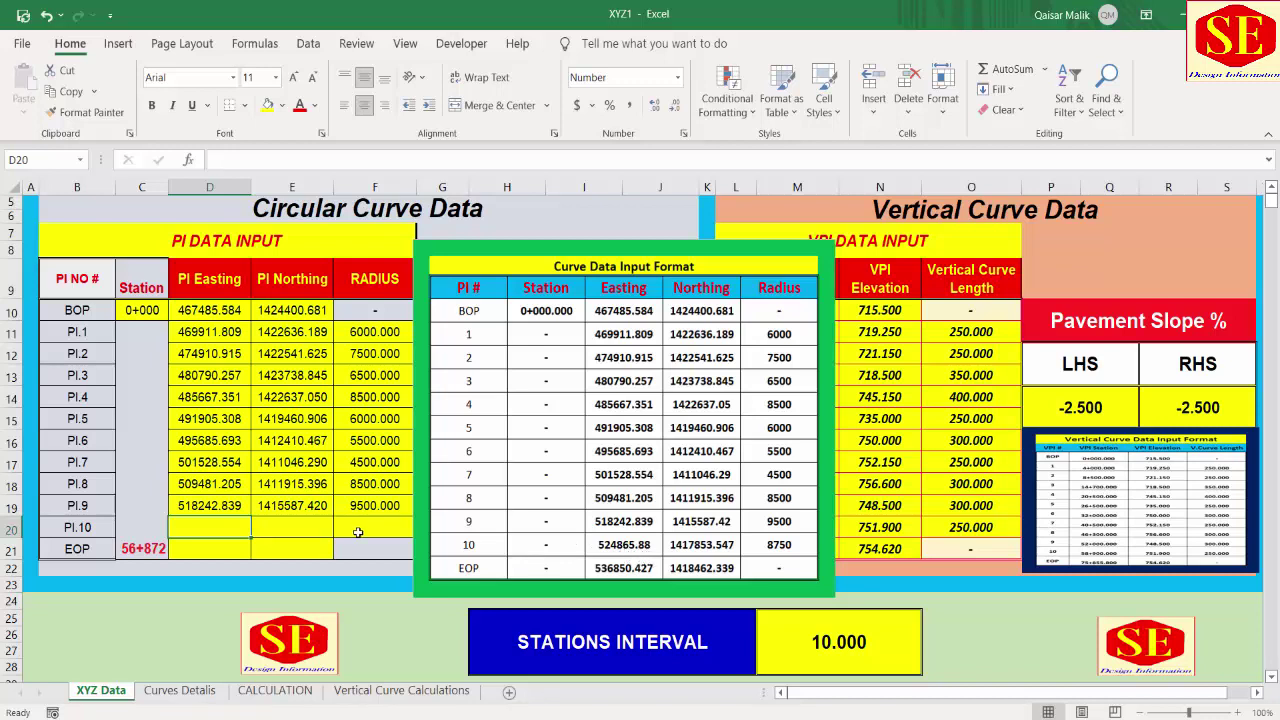
Enter PI.10 easting 524865.88, northing 1417853.547 and radius 8750.
text(5248)
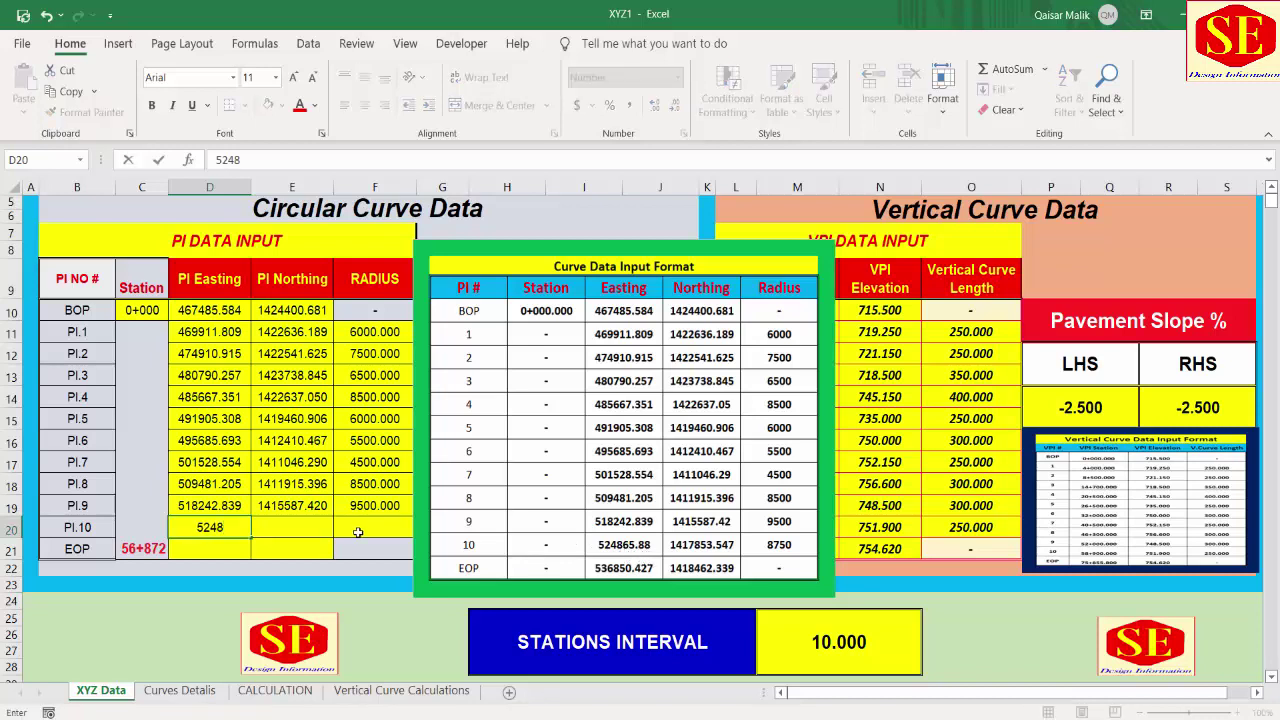
text(65.88)
click(287, 526)
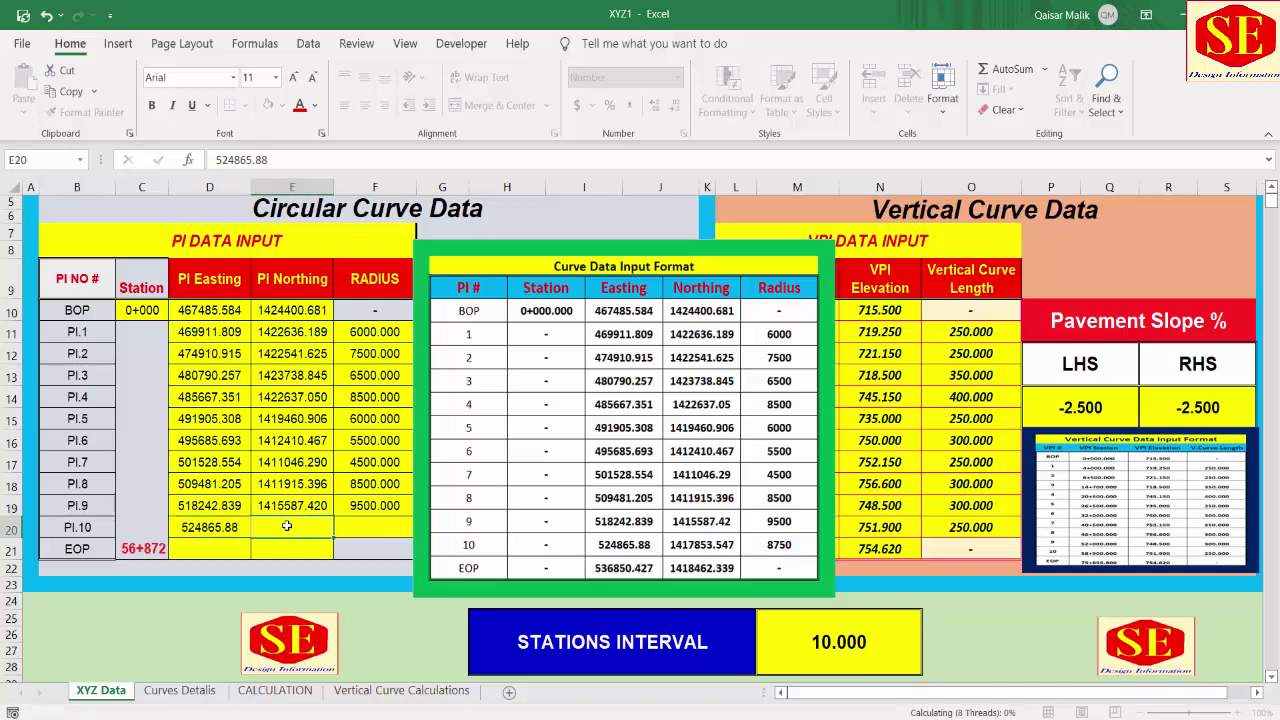
text(1417)
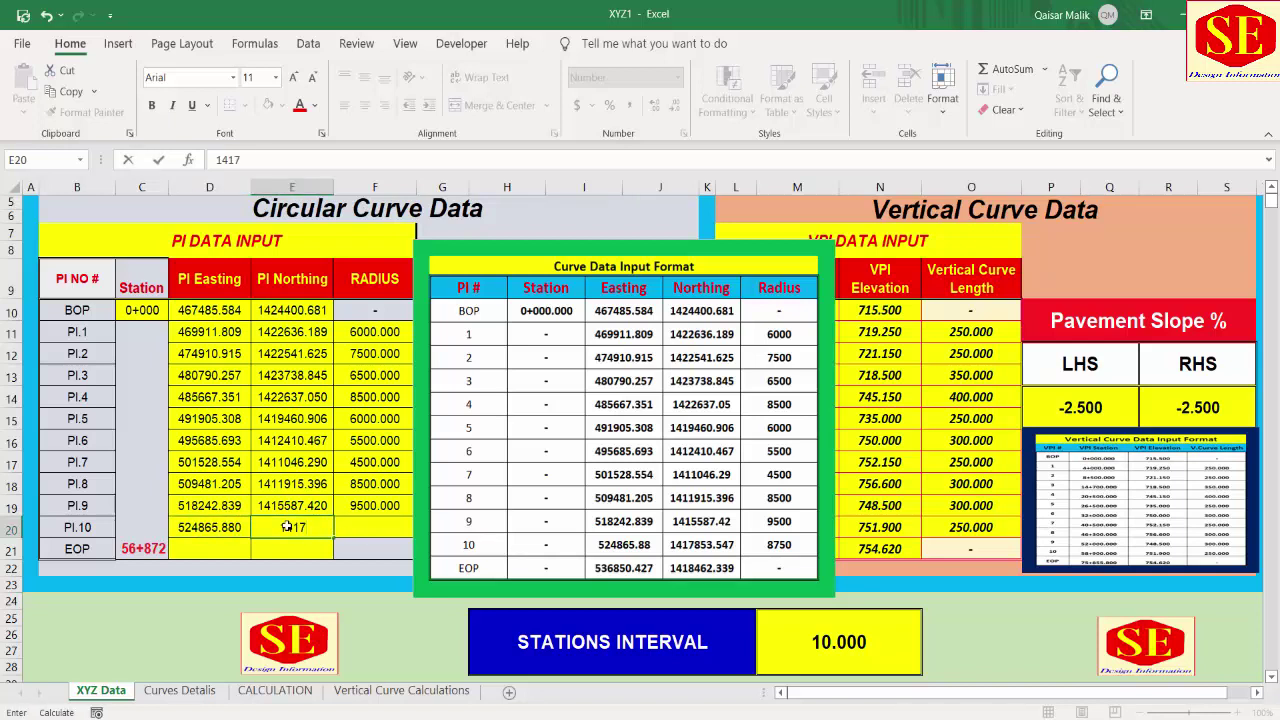
text(853.)
text(547)
key(Tab)
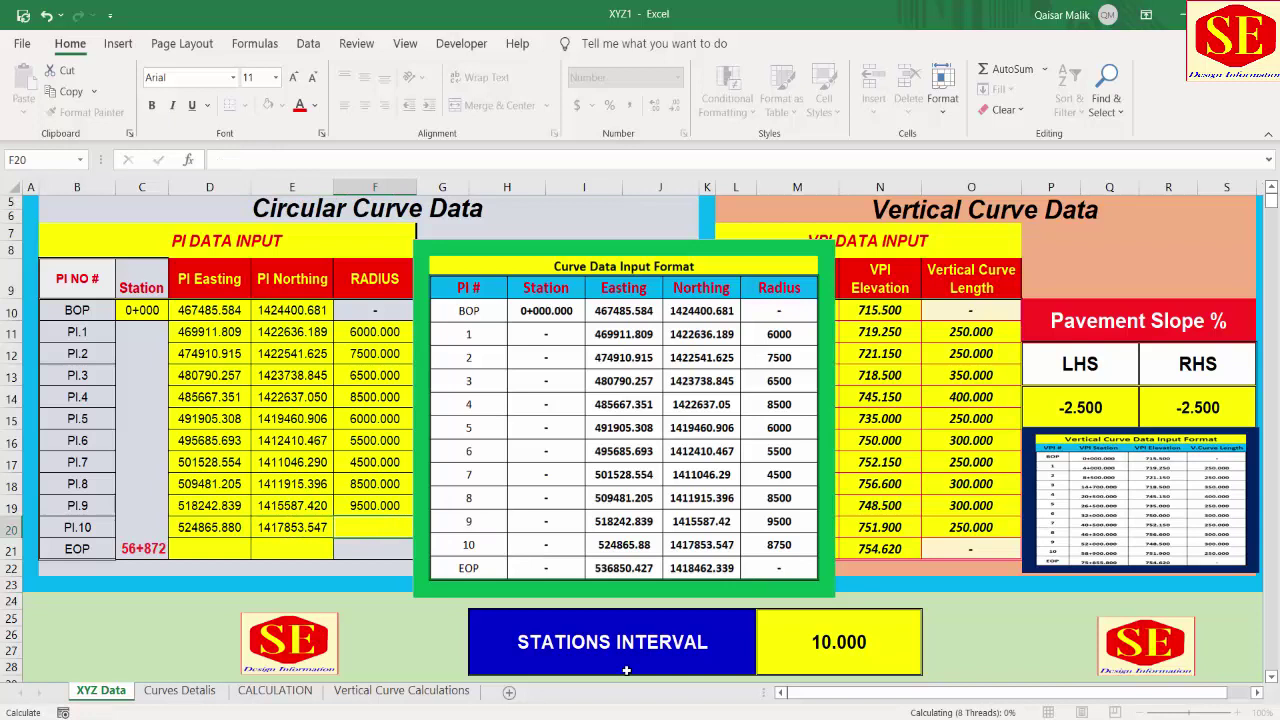
text(8750)
click(259, 466)
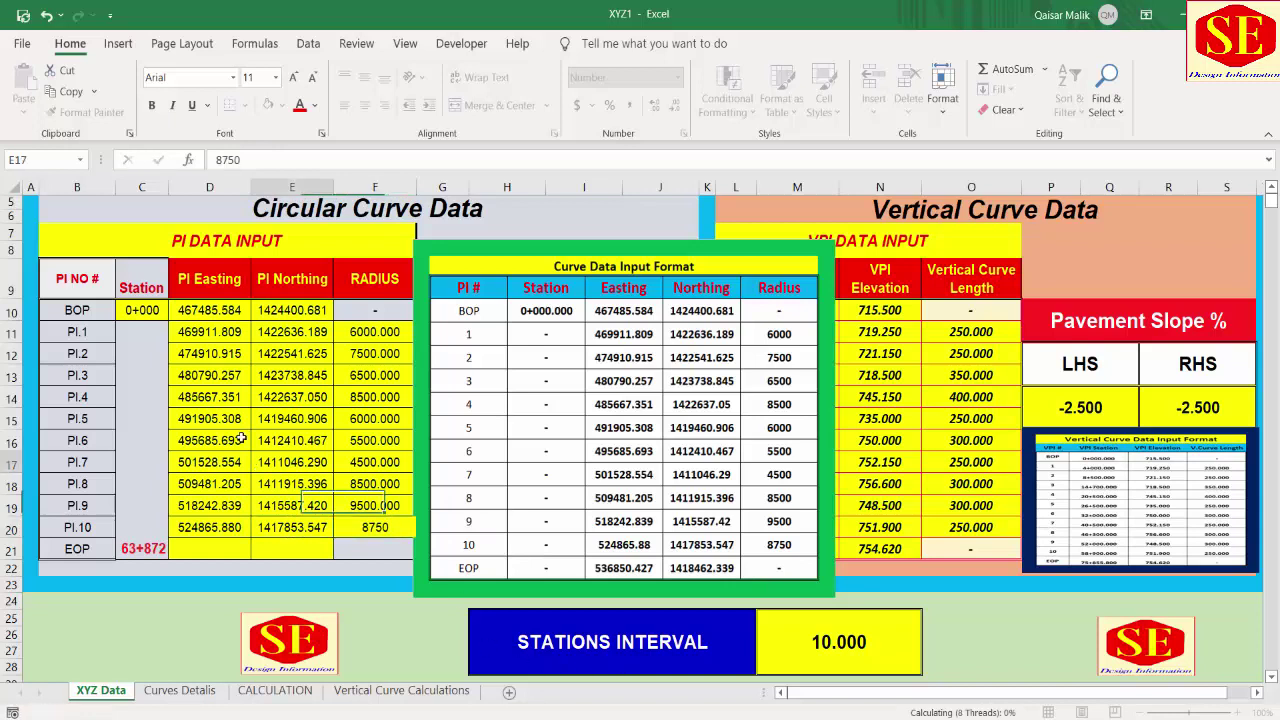
Enter EOP easting 536850.427 and northing 1418462.339 in D21 and E21.
click(216, 334)
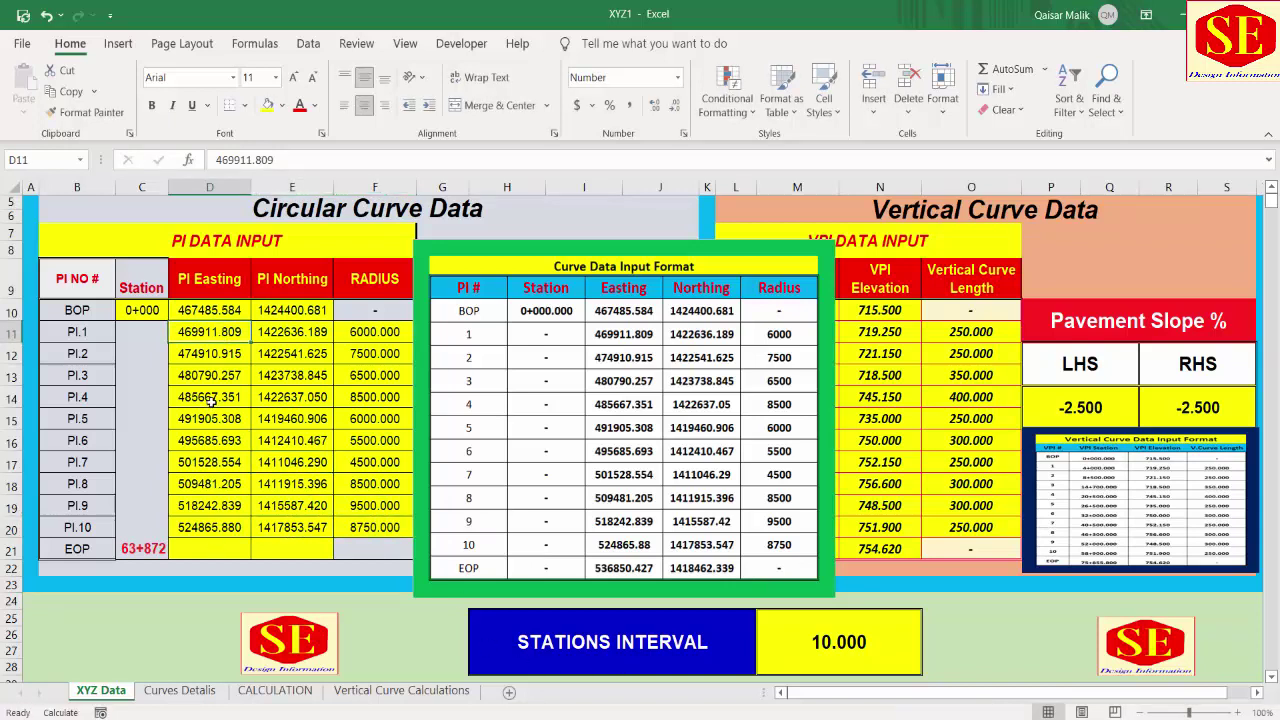
click(197, 553)
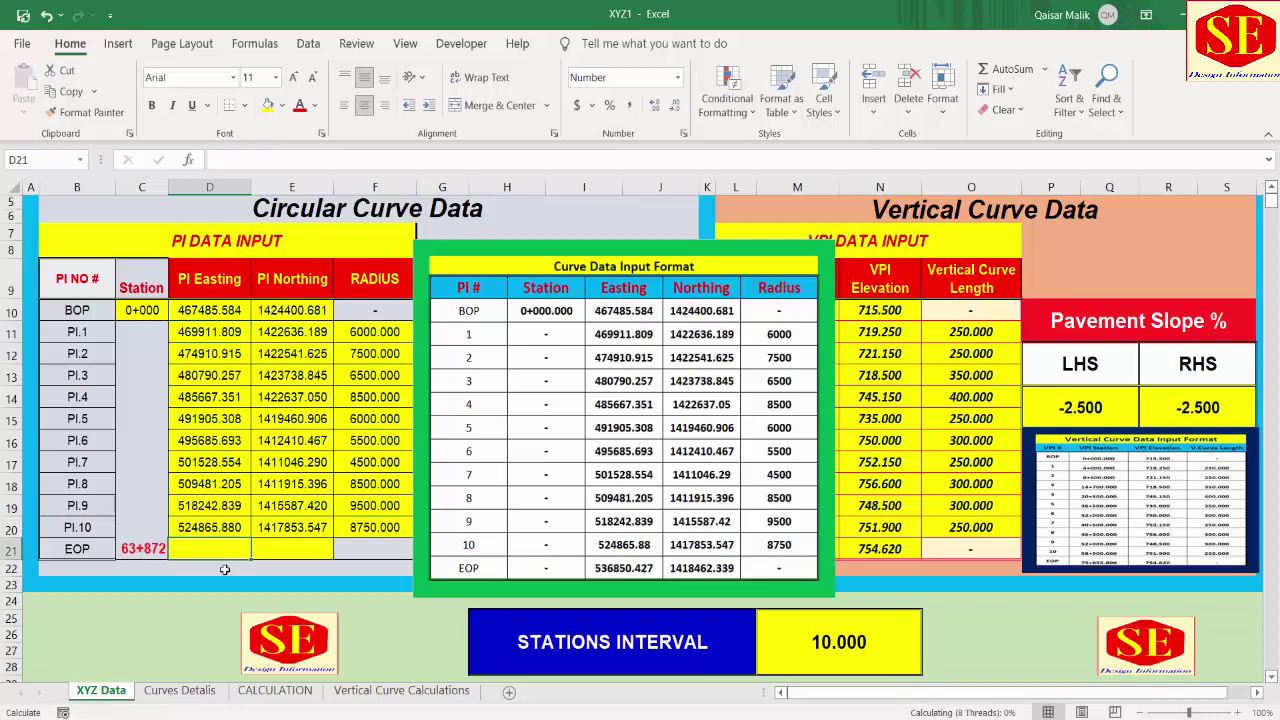
text(5)
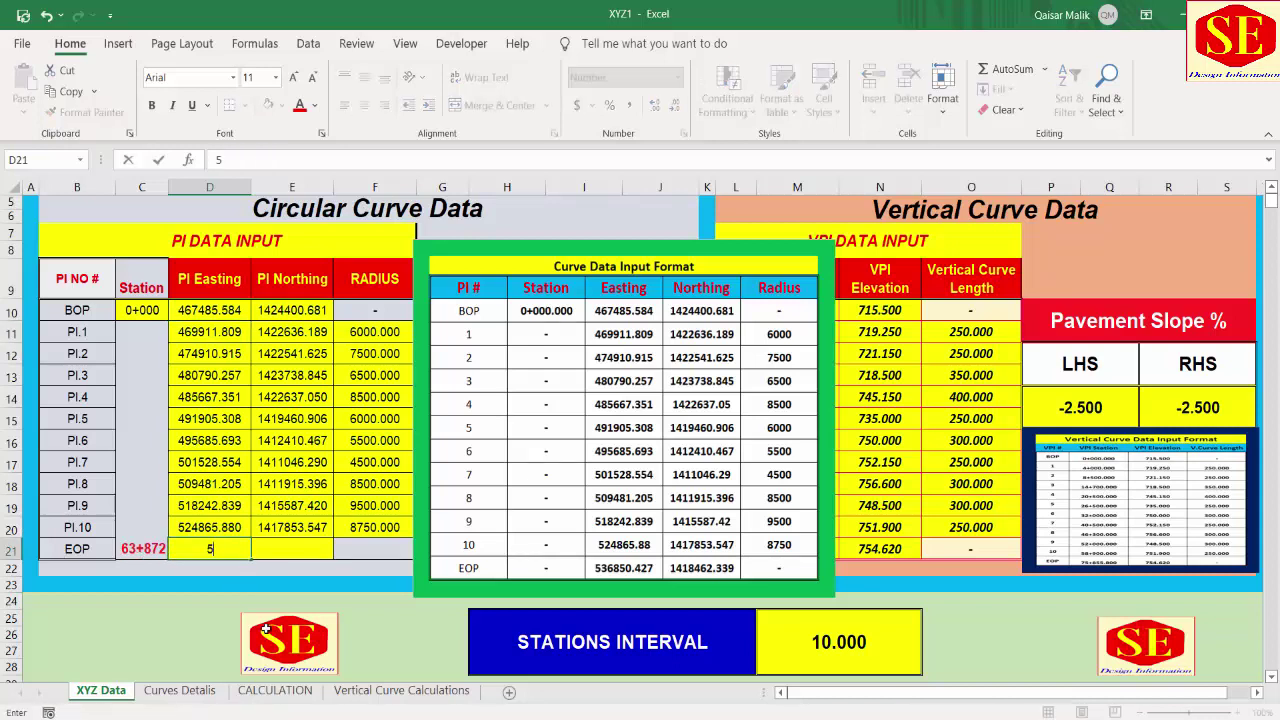
text(368)
text(50)
text(.427)
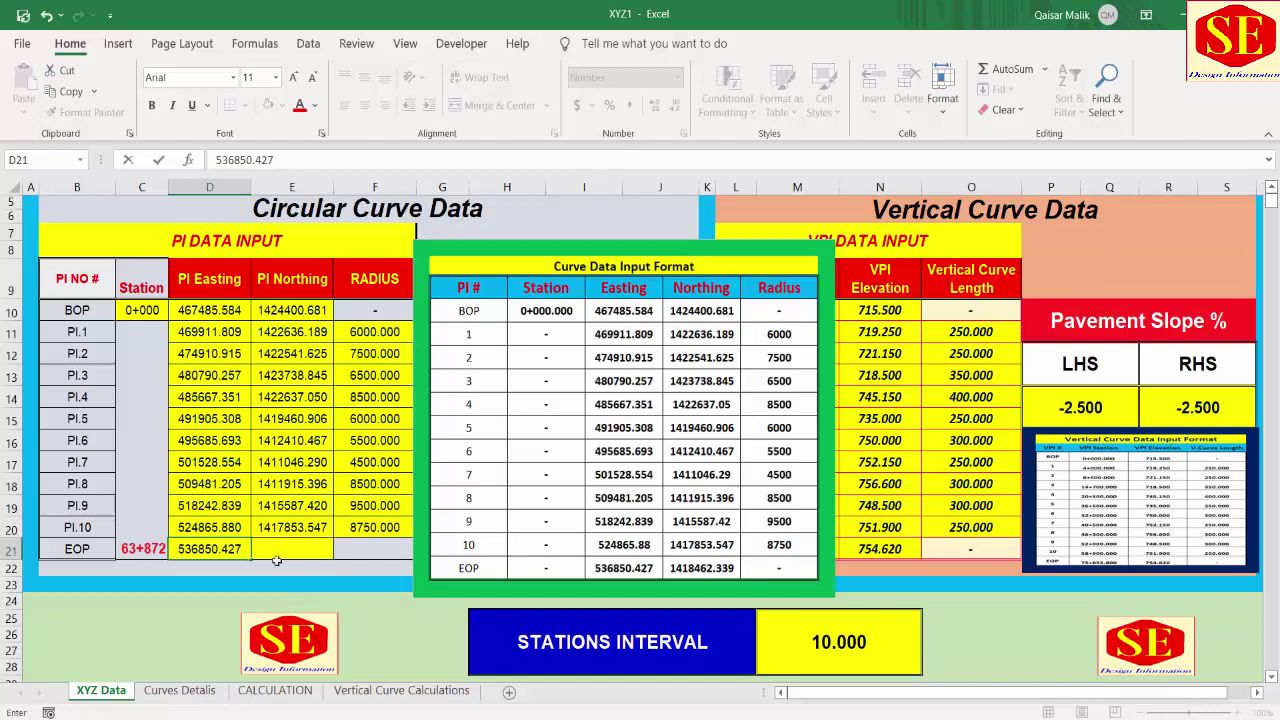
key(Tab)
text(141)
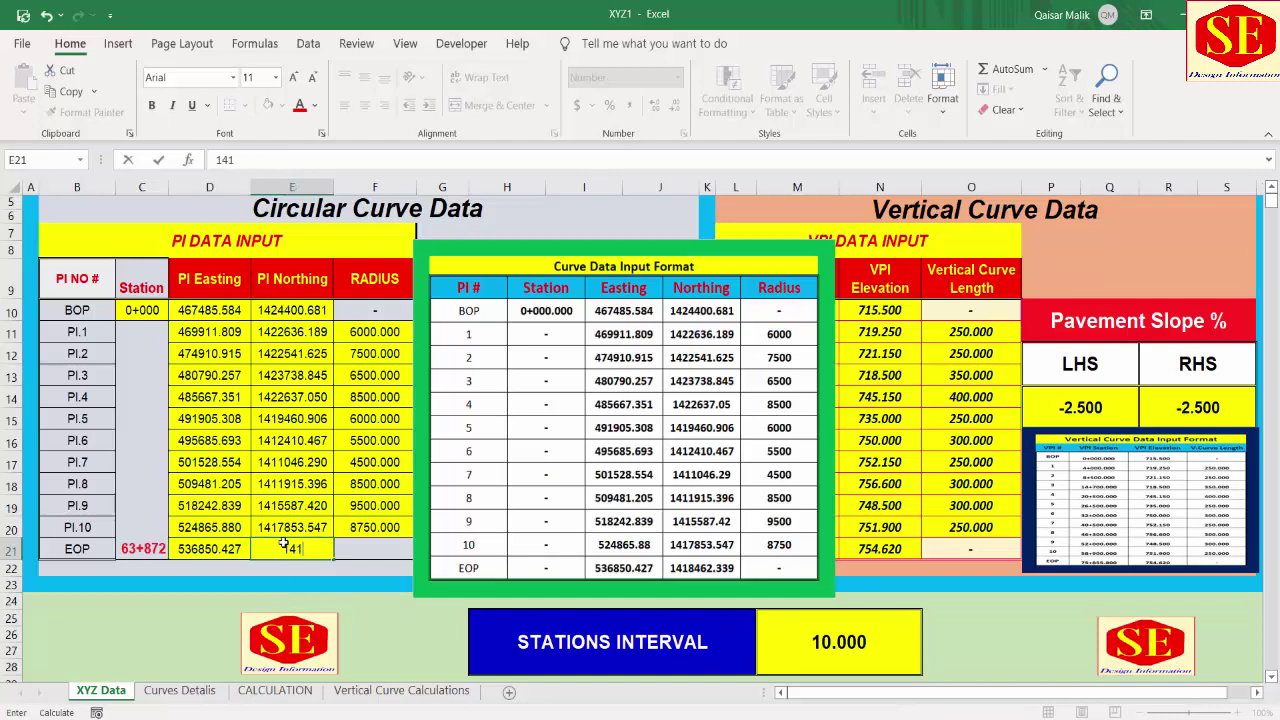
text(84)
text(62.33)
text(9)
key(Tab)
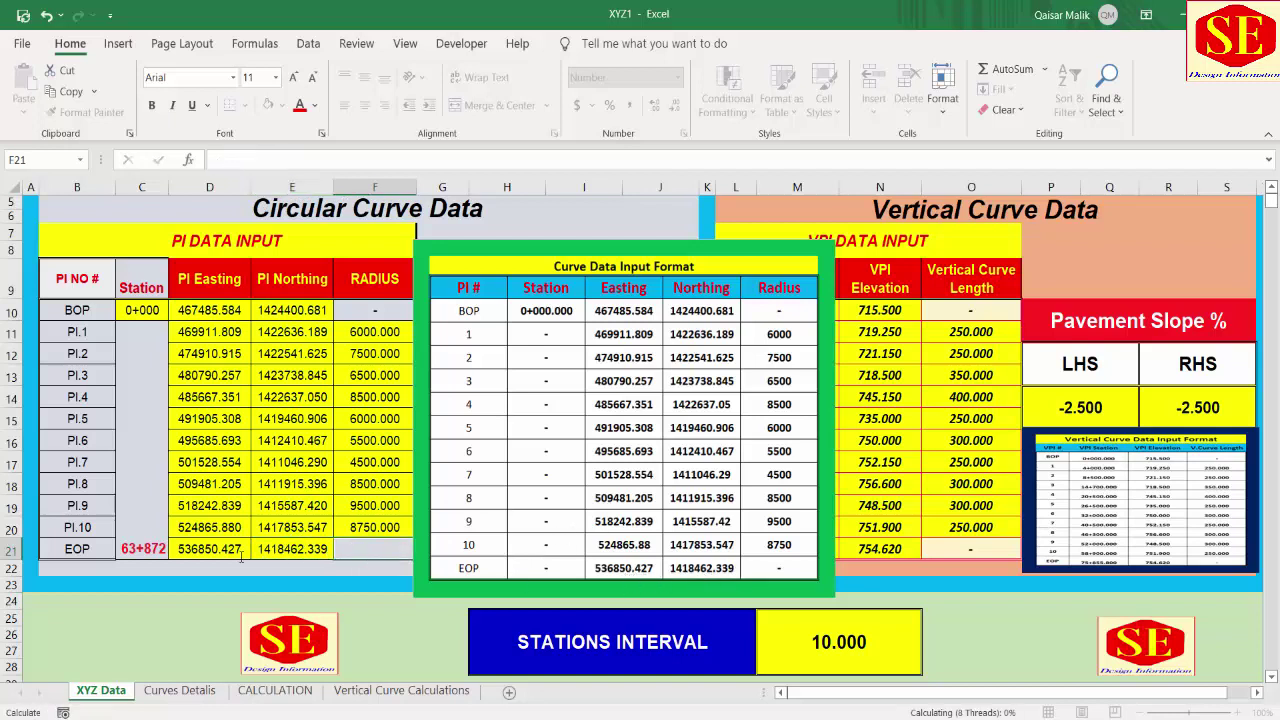
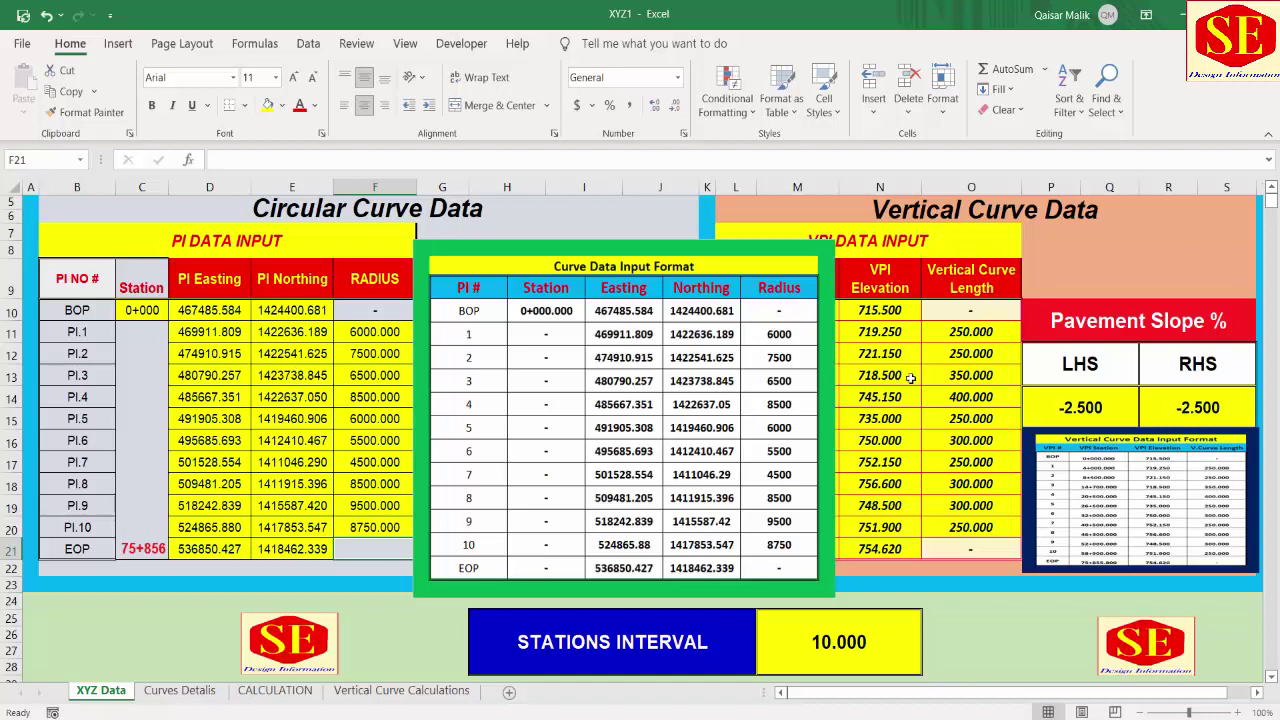
Trace EOP station 75+856 in C21 to ='Curves Detalis'!B20 and open the Curves Detalis sheet.
scroll(531, 549, down, 4)
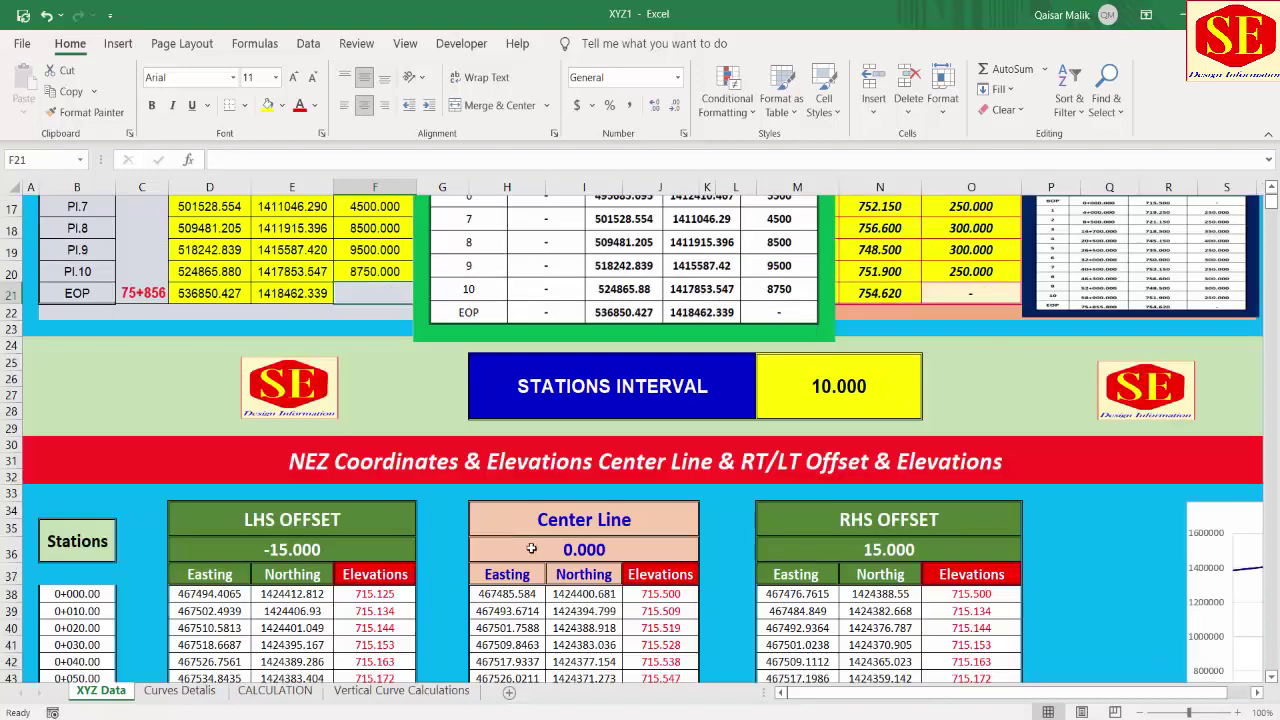
scroll(531, 549, down, 4)
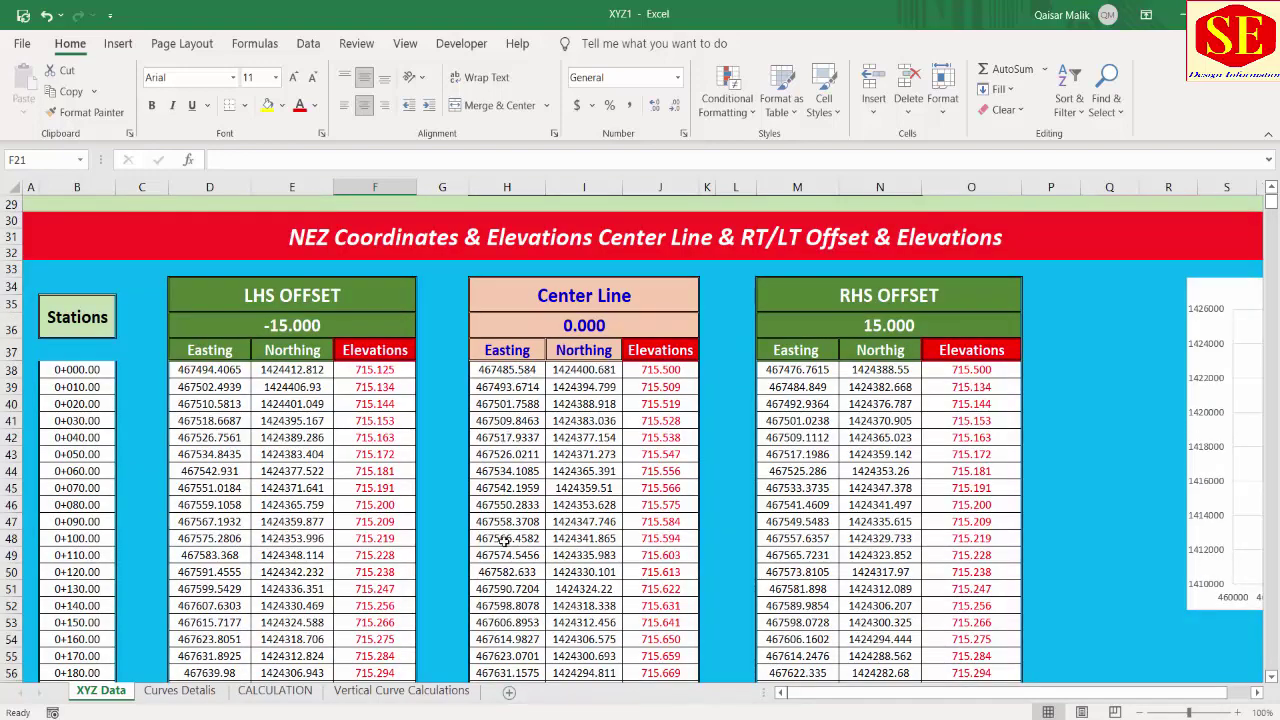
scroll(185, 469, up, 5)
click(150, 360)
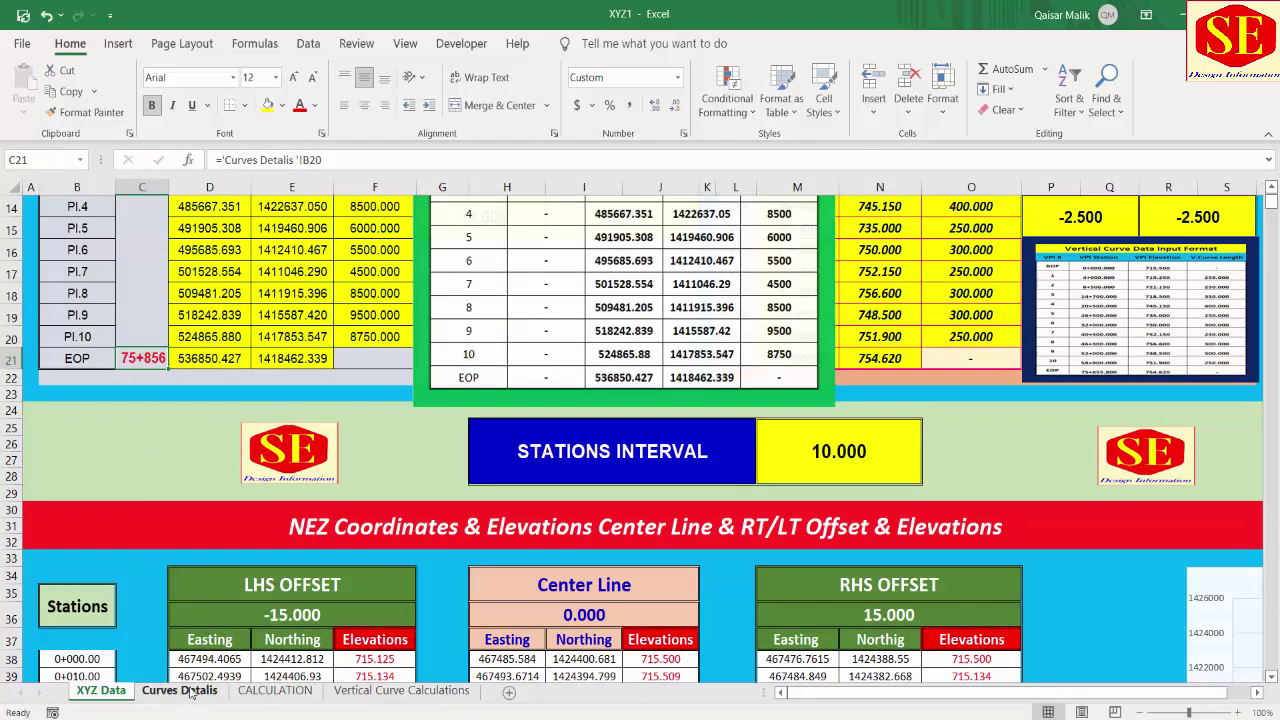
click(180, 690)
scroll(393, 488, up, 1)
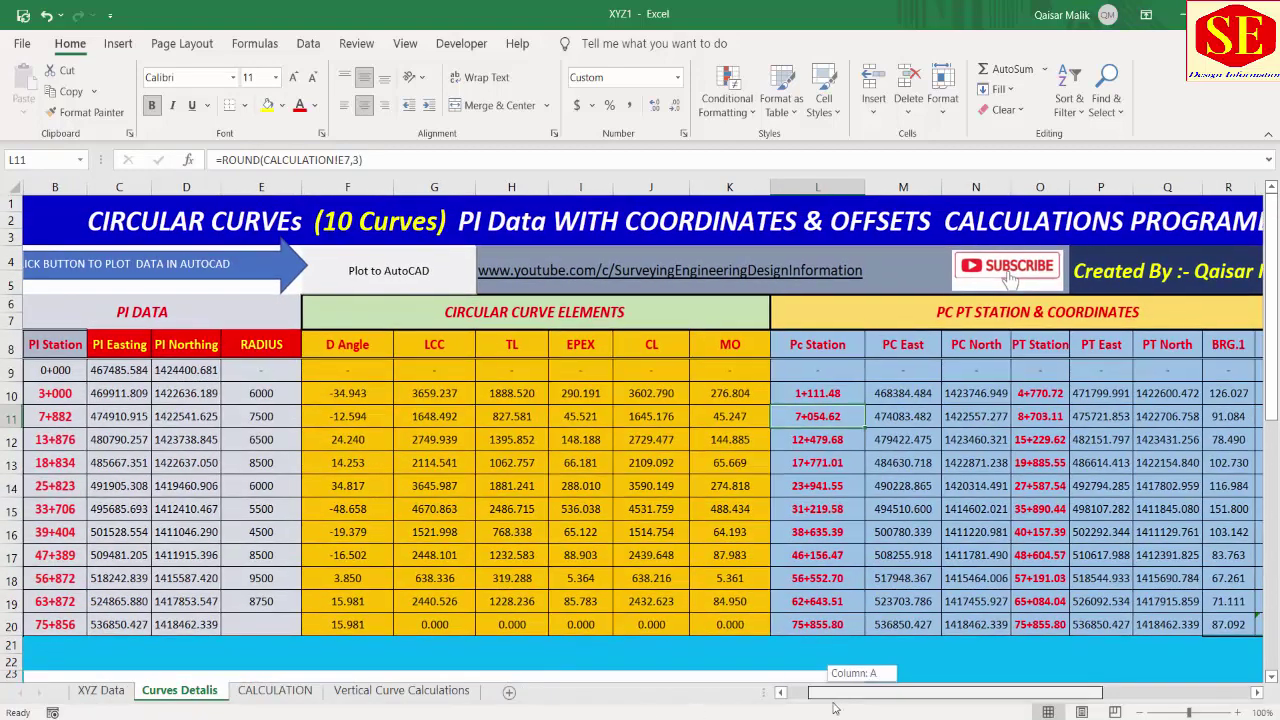
drag(839, 692, 819, 692)
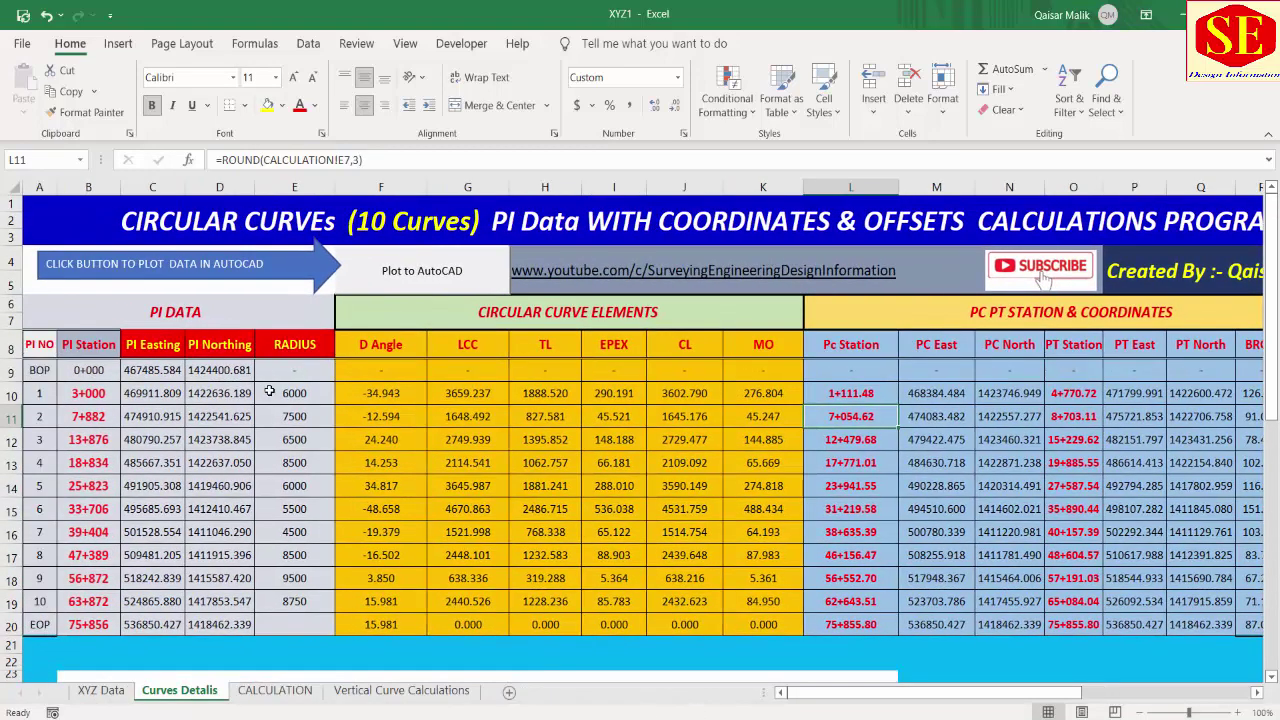
click(382, 347)
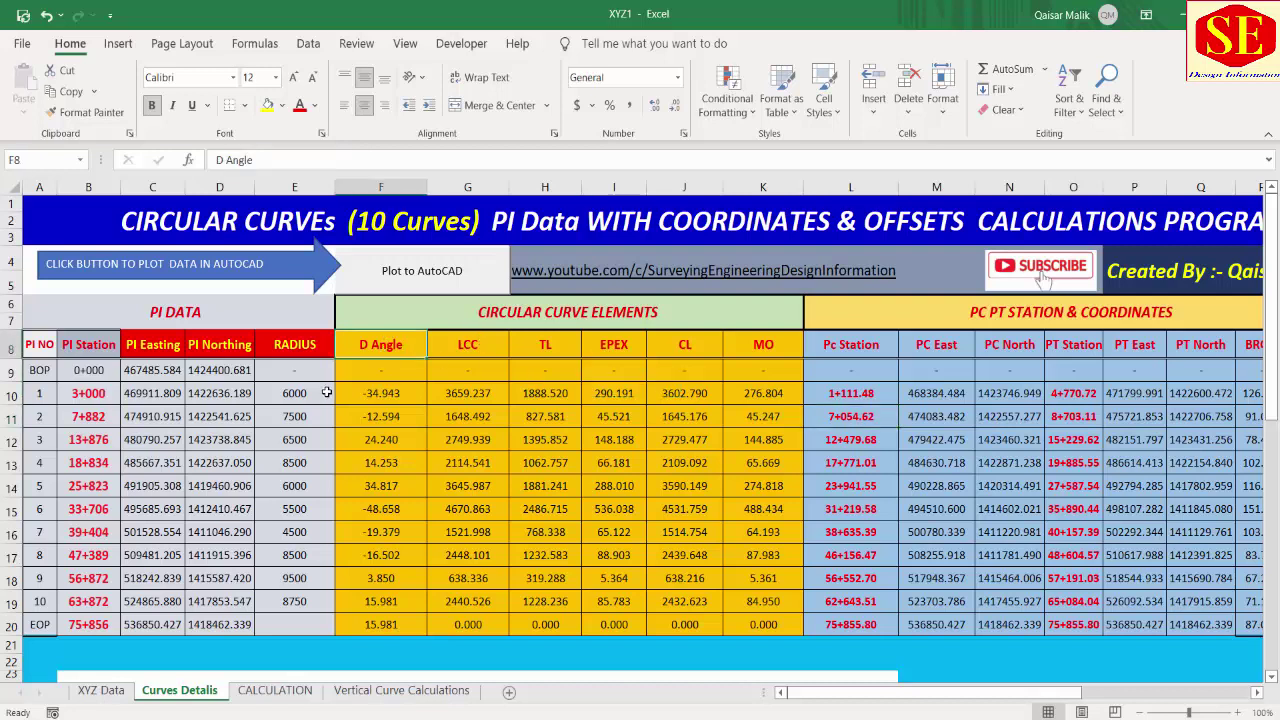
click(388, 394)
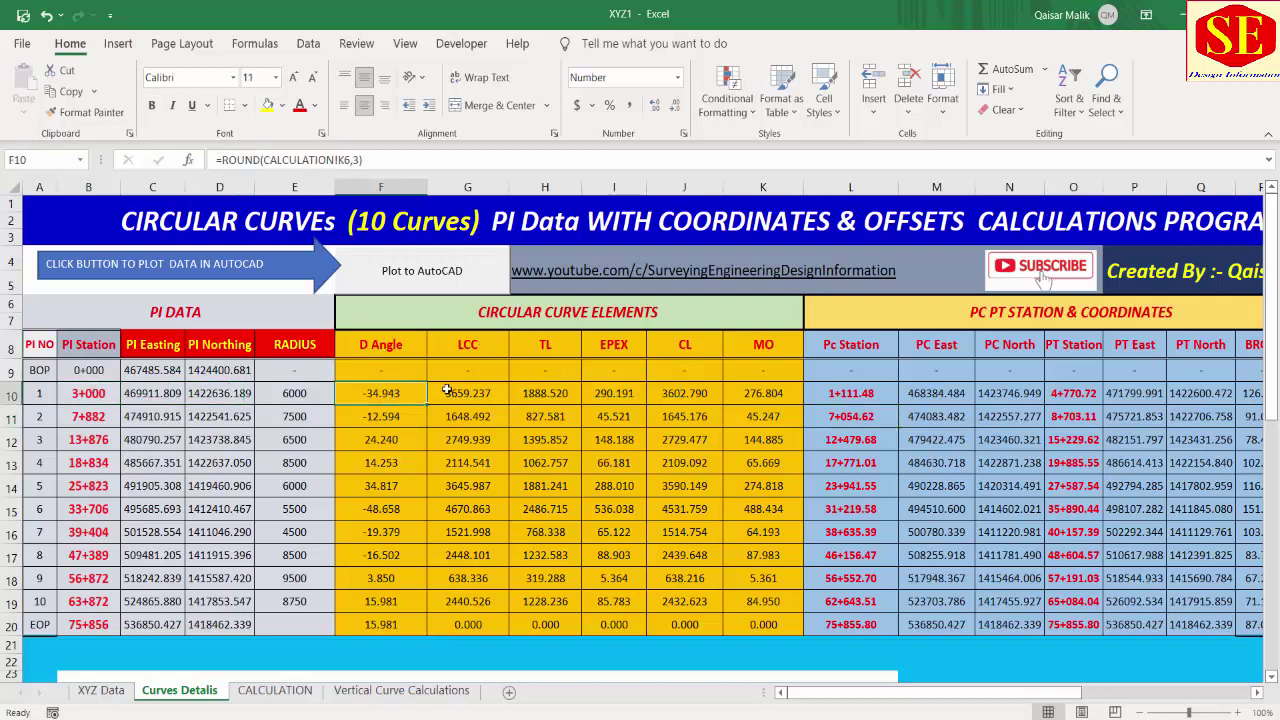
click(487, 394)
click(532, 394)
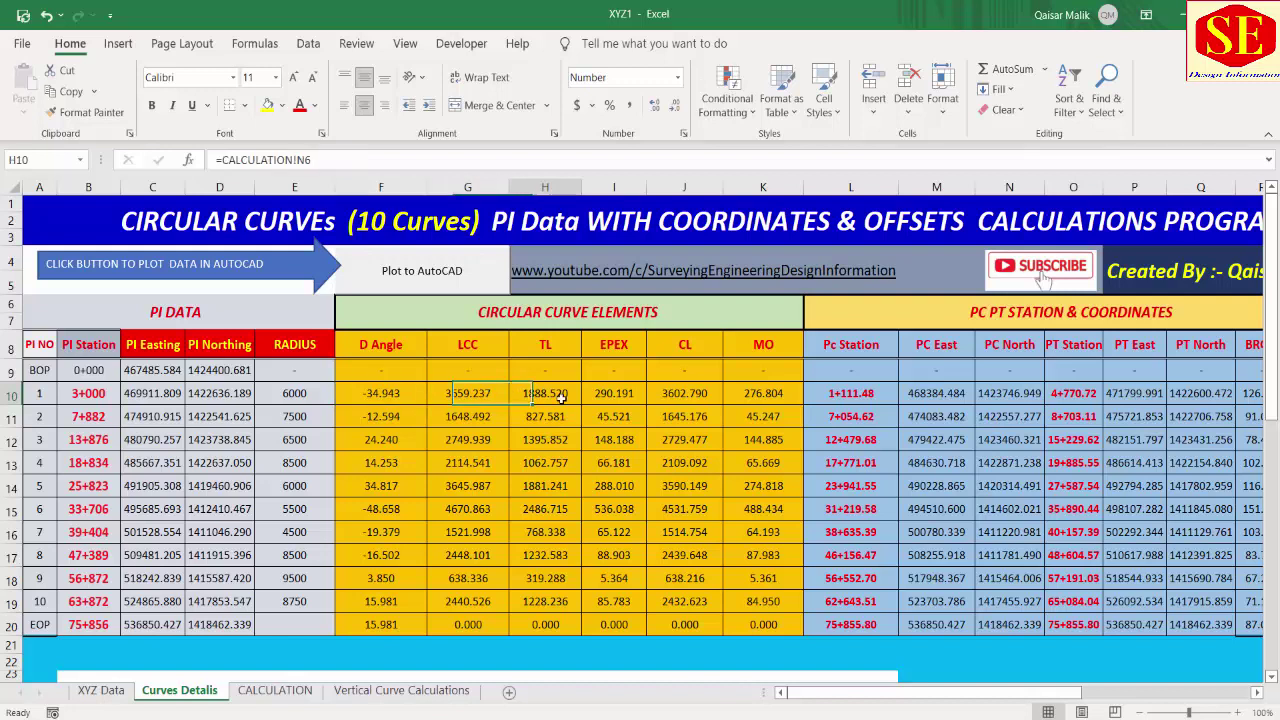
click(626, 394)
click(689, 394)
click(757, 393)
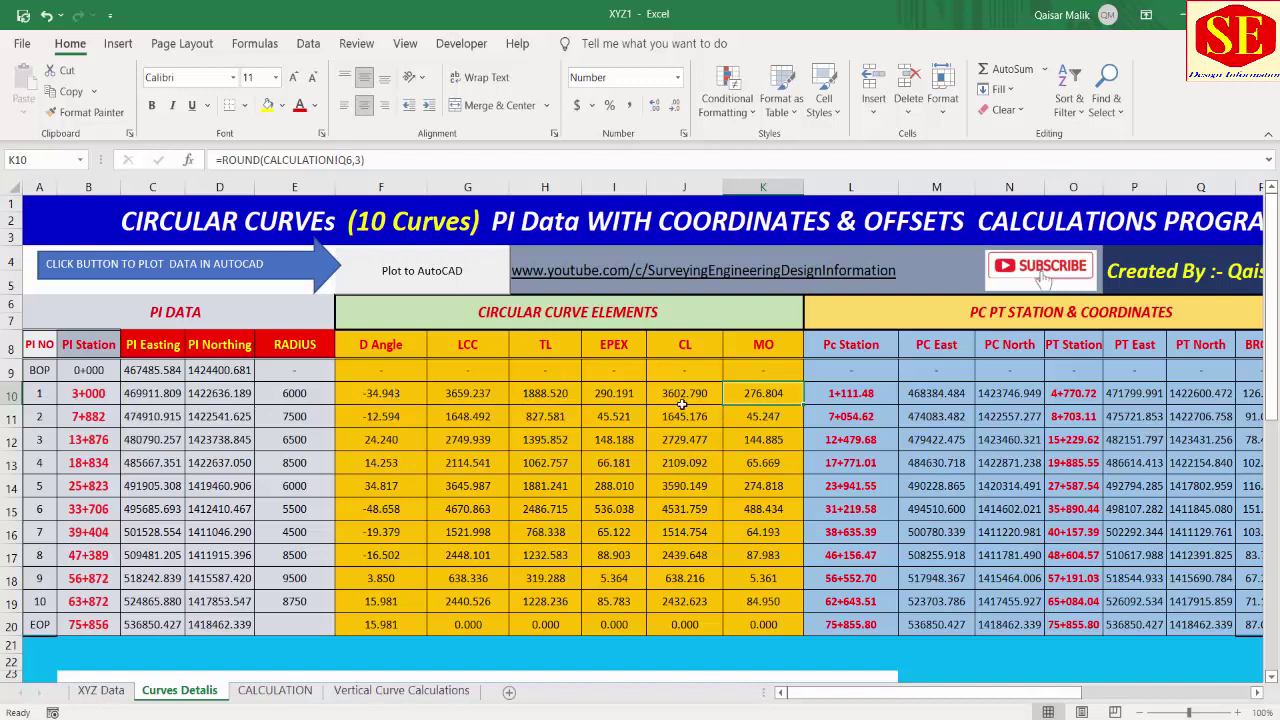
click(376, 420)
click(381, 446)
click(386, 466)
click(386, 485)
click(385, 508)
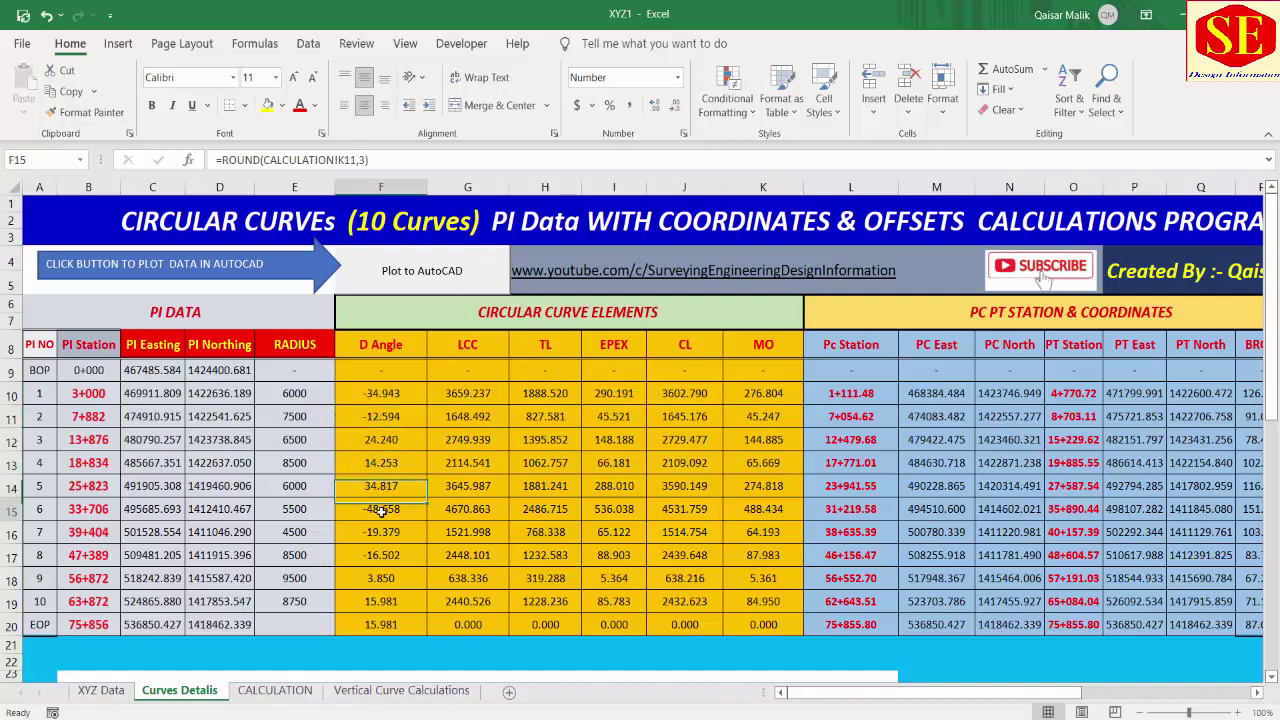
click(384, 531)
click(382, 554)
click(380, 578)
click(381, 601)
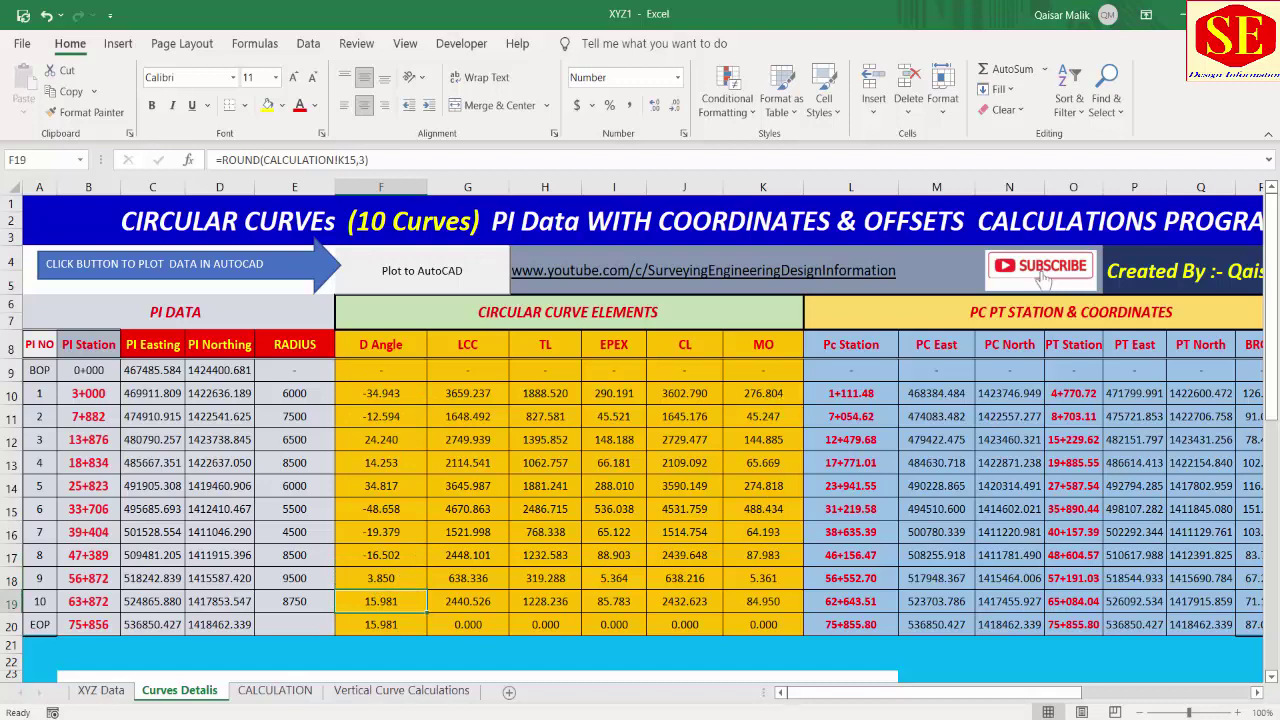
scroll(450, 398, right, 5)
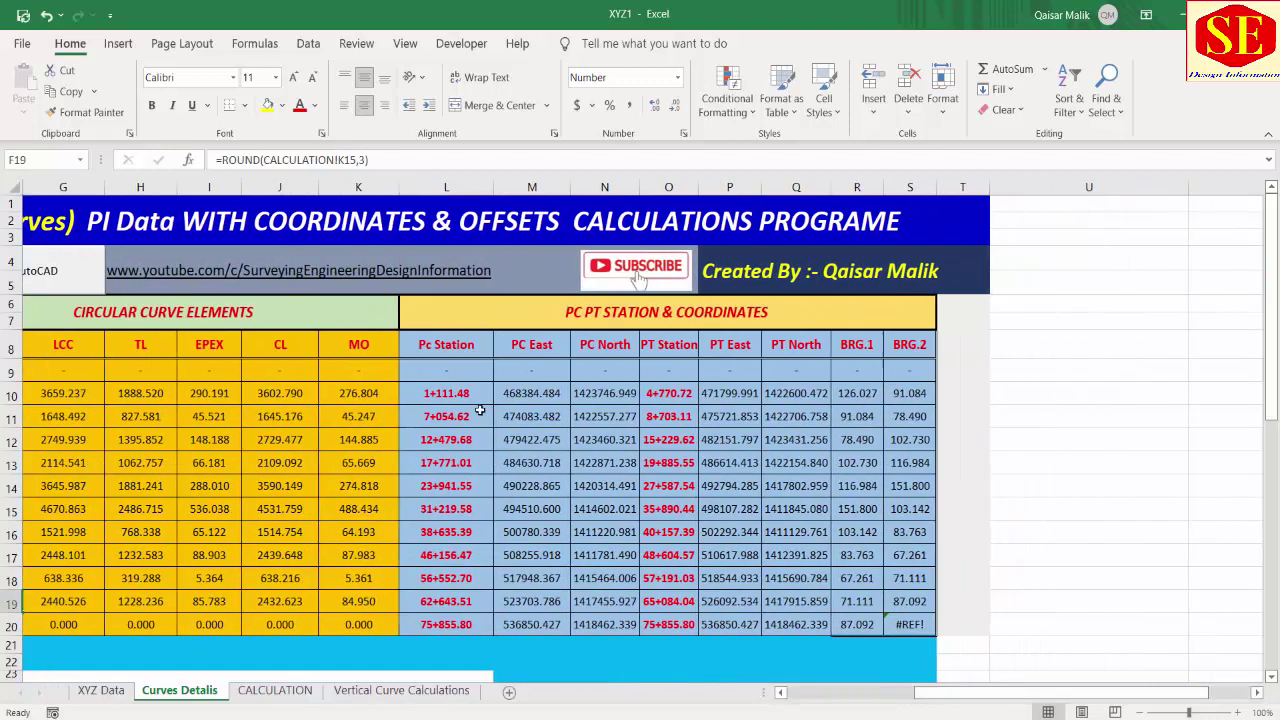
click(450, 398)
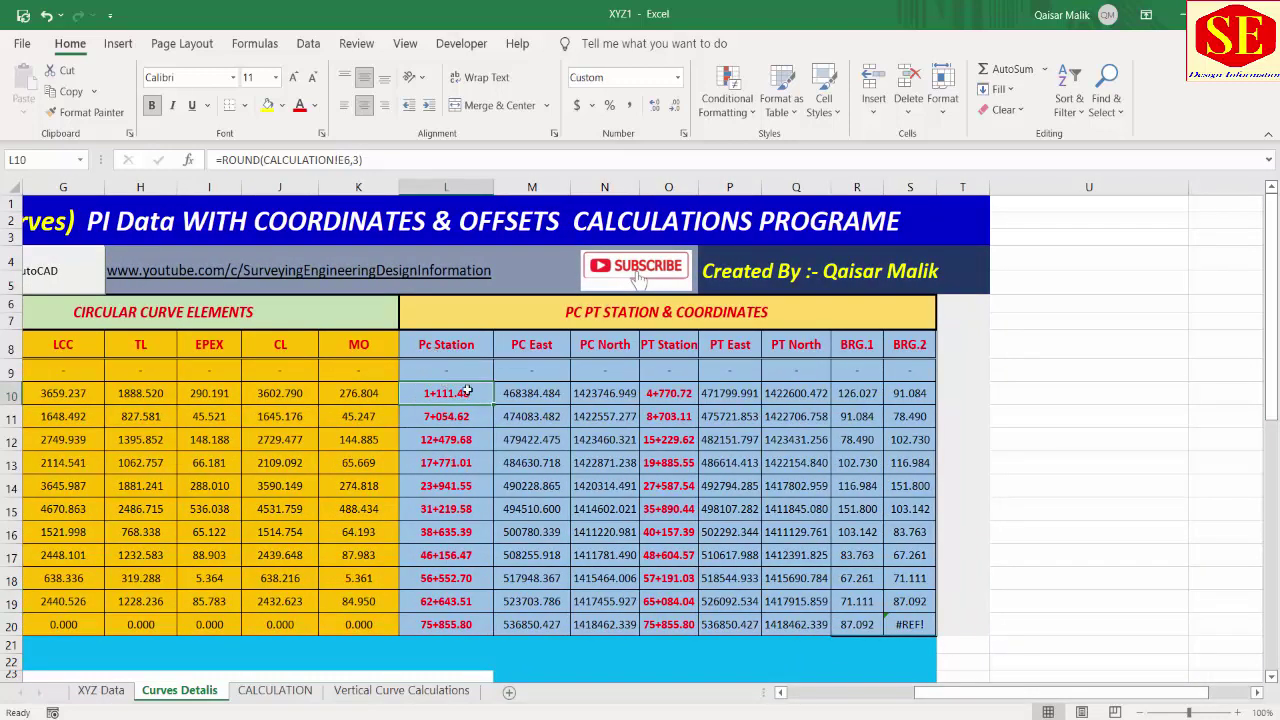
drag(466, 392, 614, 398)
click(657, 348)
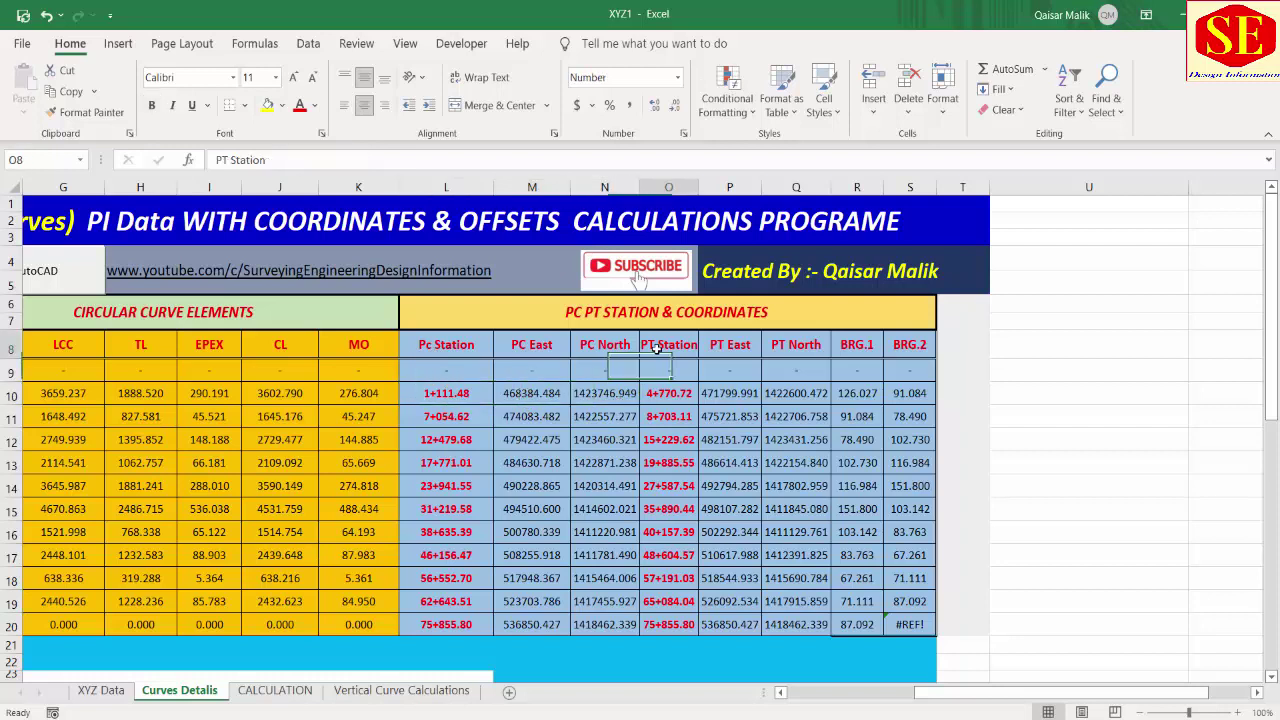
click(657, 395)
click(705, 393)
click(820, 393)
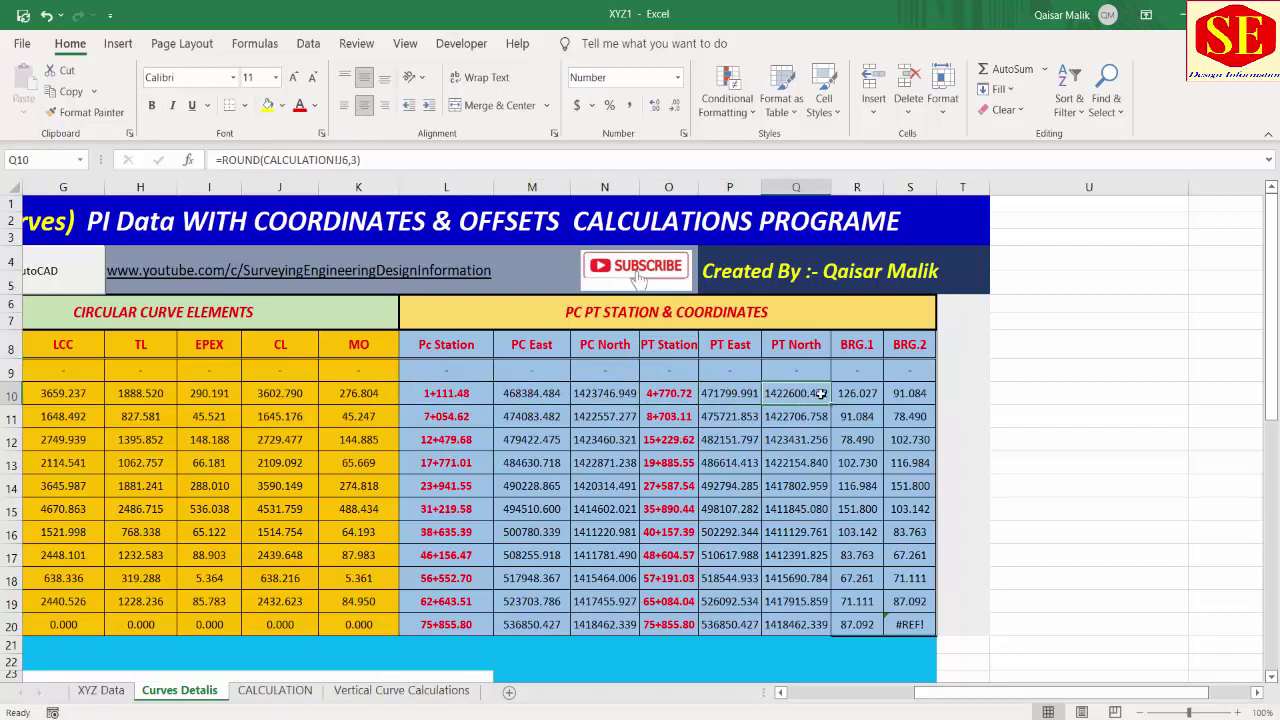
click(850, 393)
click(897, 393)
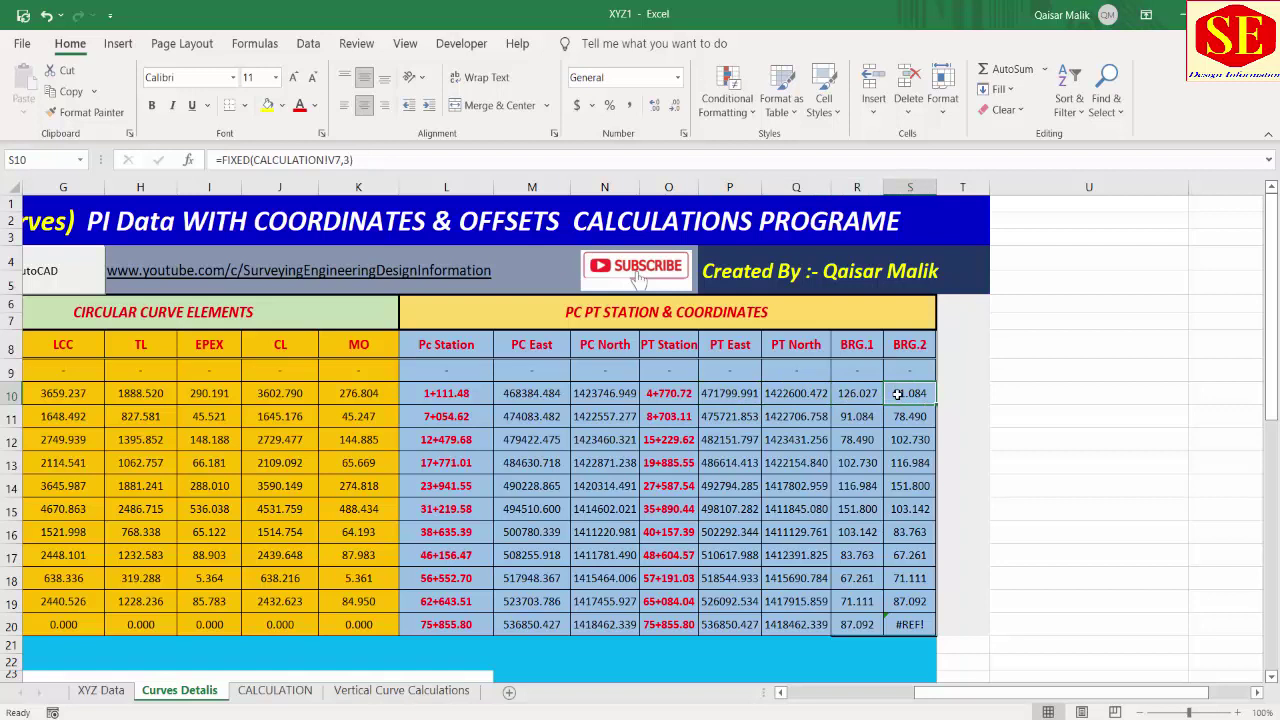
click(507, 419)
click(438, 418)
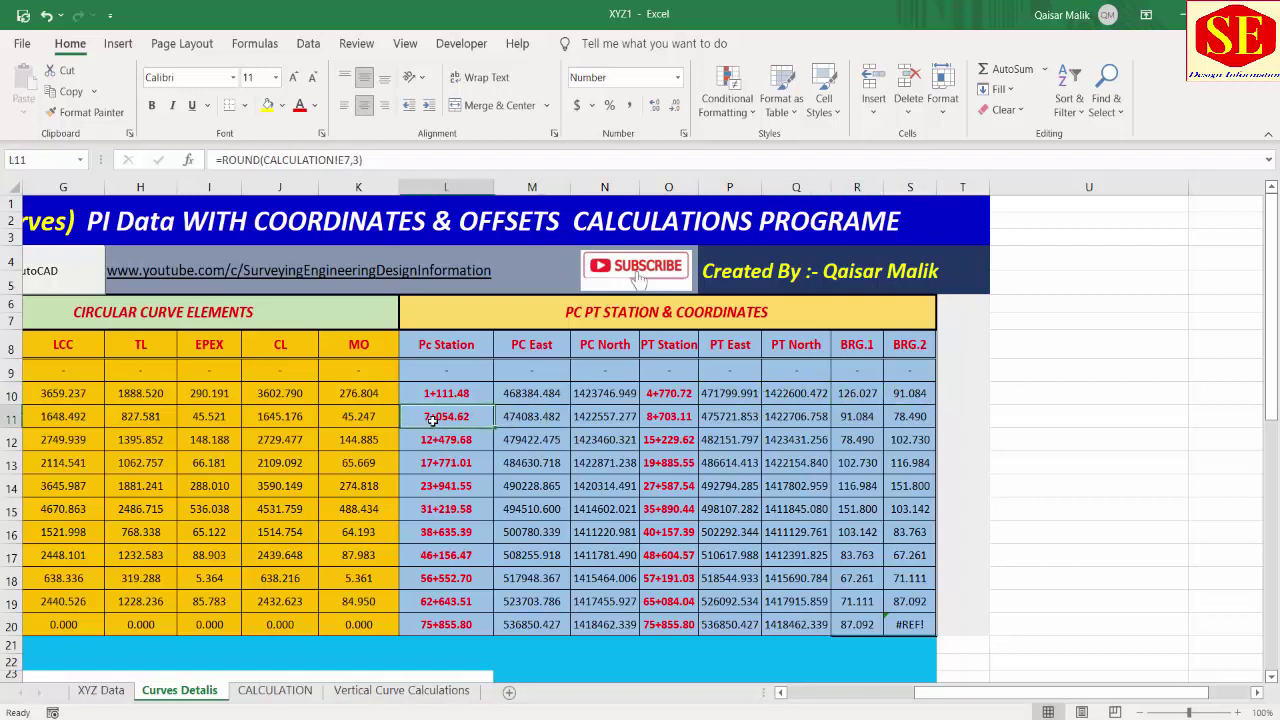
click(684, 415)
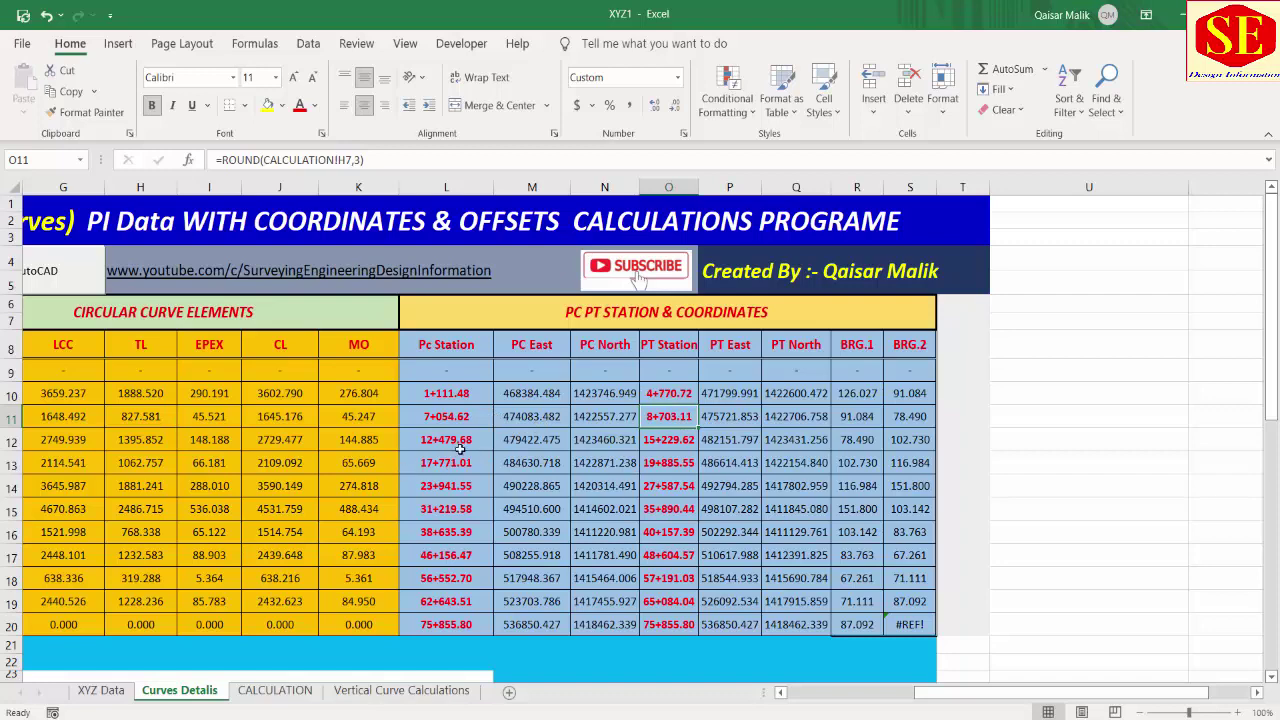
scroll(588, 460, down, 2)
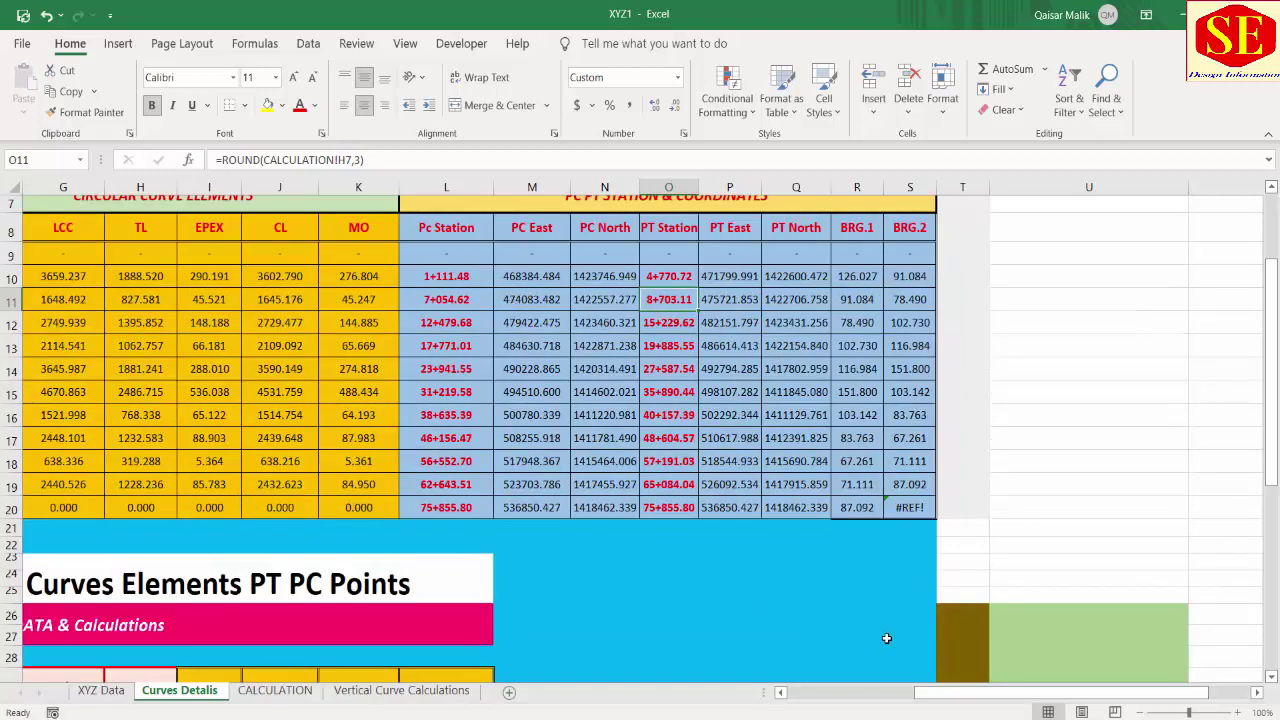
scroll(507, 453, up, 2)
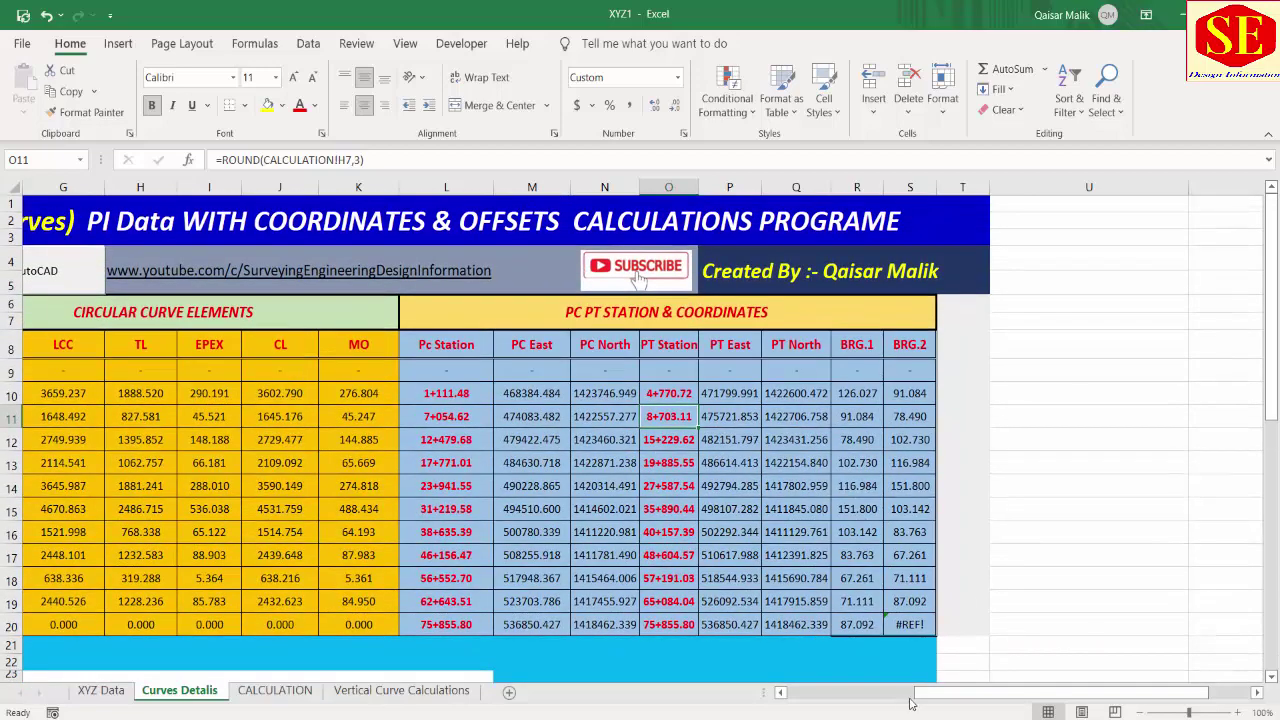
drag(912, 694, 785, 694)
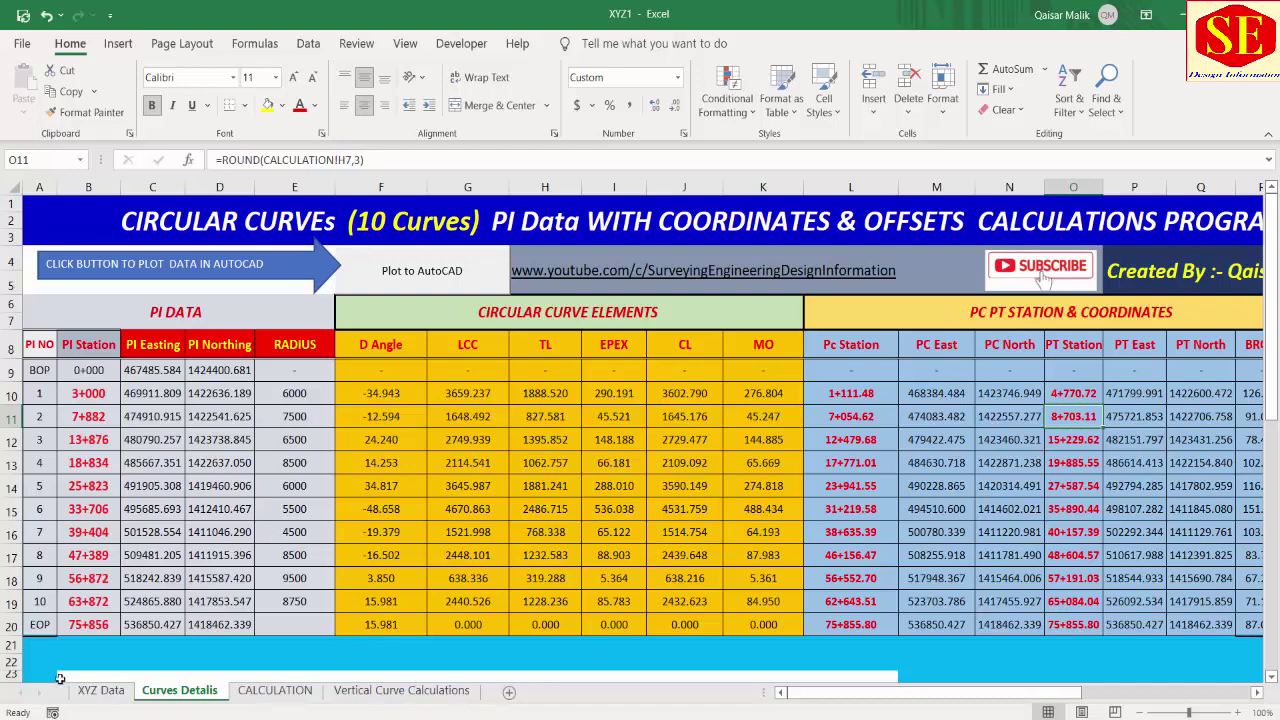
Back on XYZ Data, move the Coordinated Plan chart over toward the NEZ tables.
click(100, 690)
scroll(655, 365, down, 3)
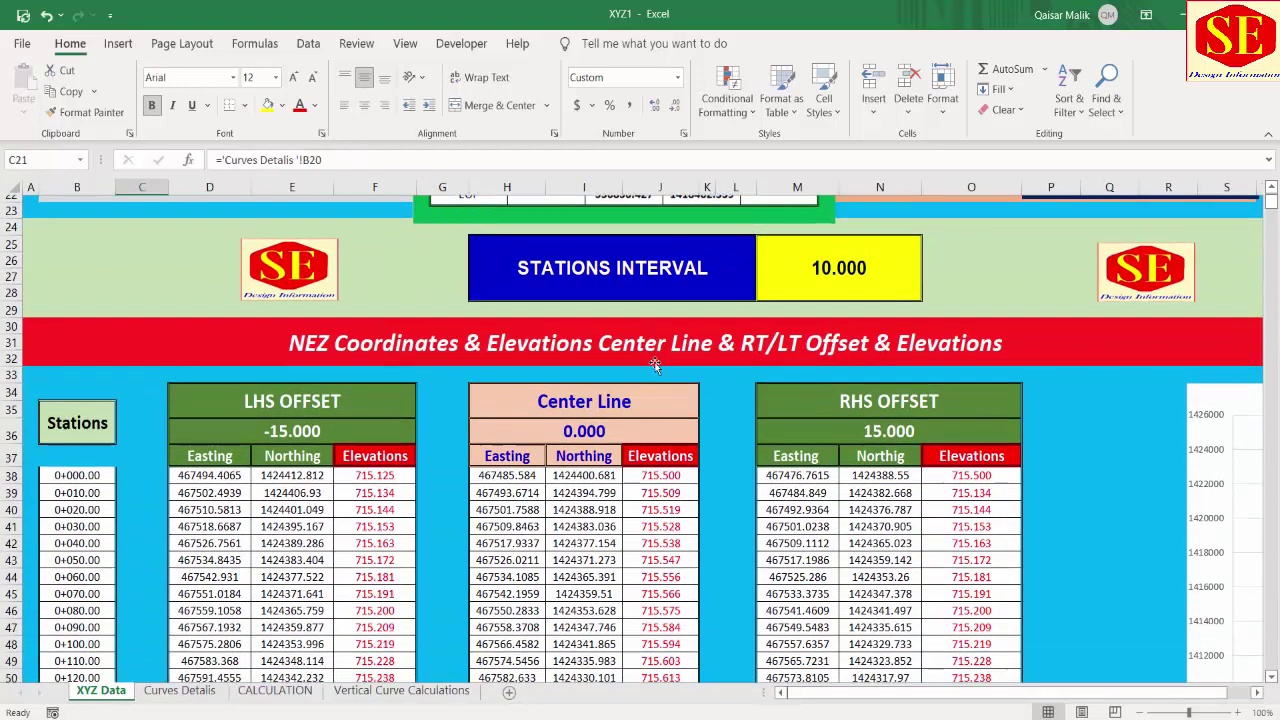
drag(940, 693, 1148, 697)
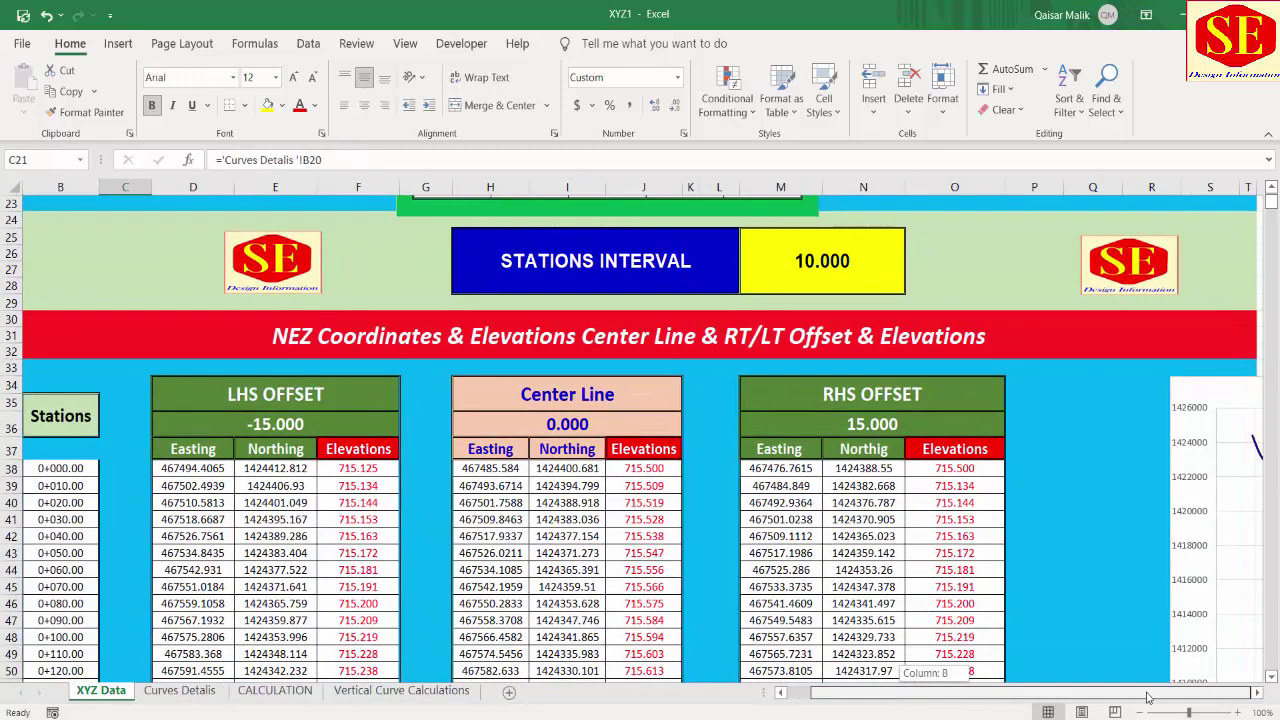
click(1193, 389)
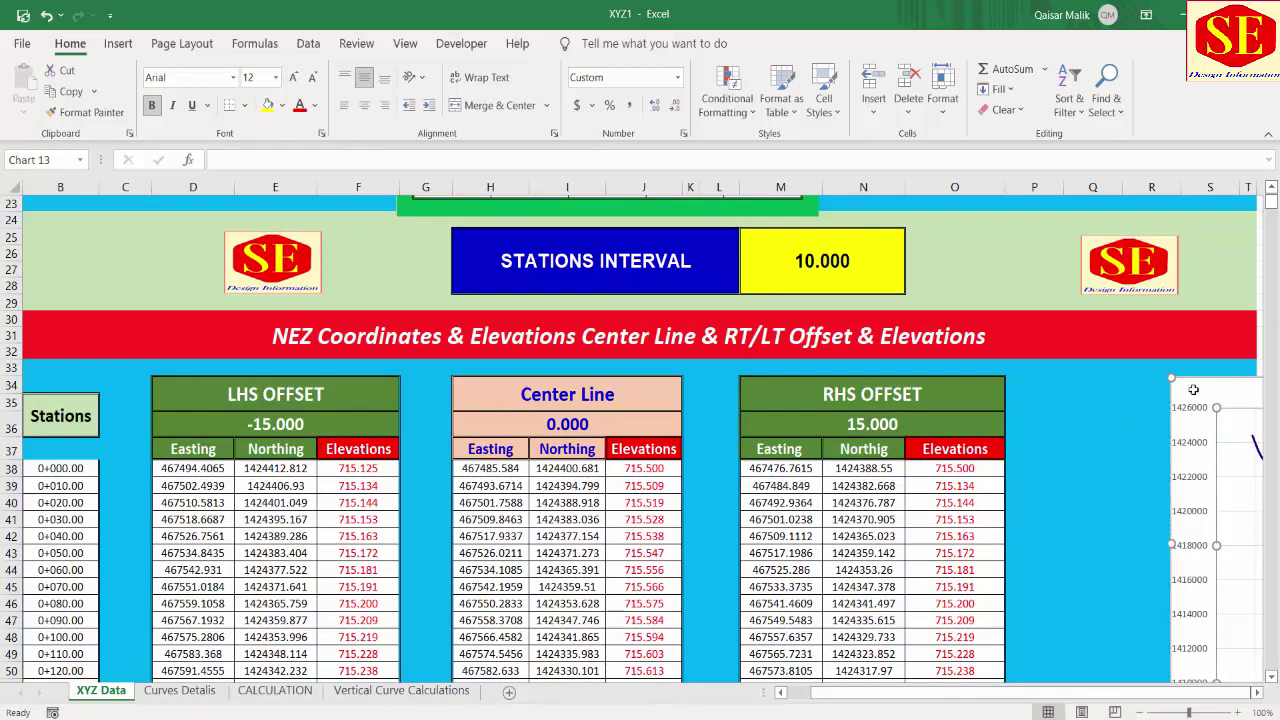
drag(1193, 389, 858, 524)
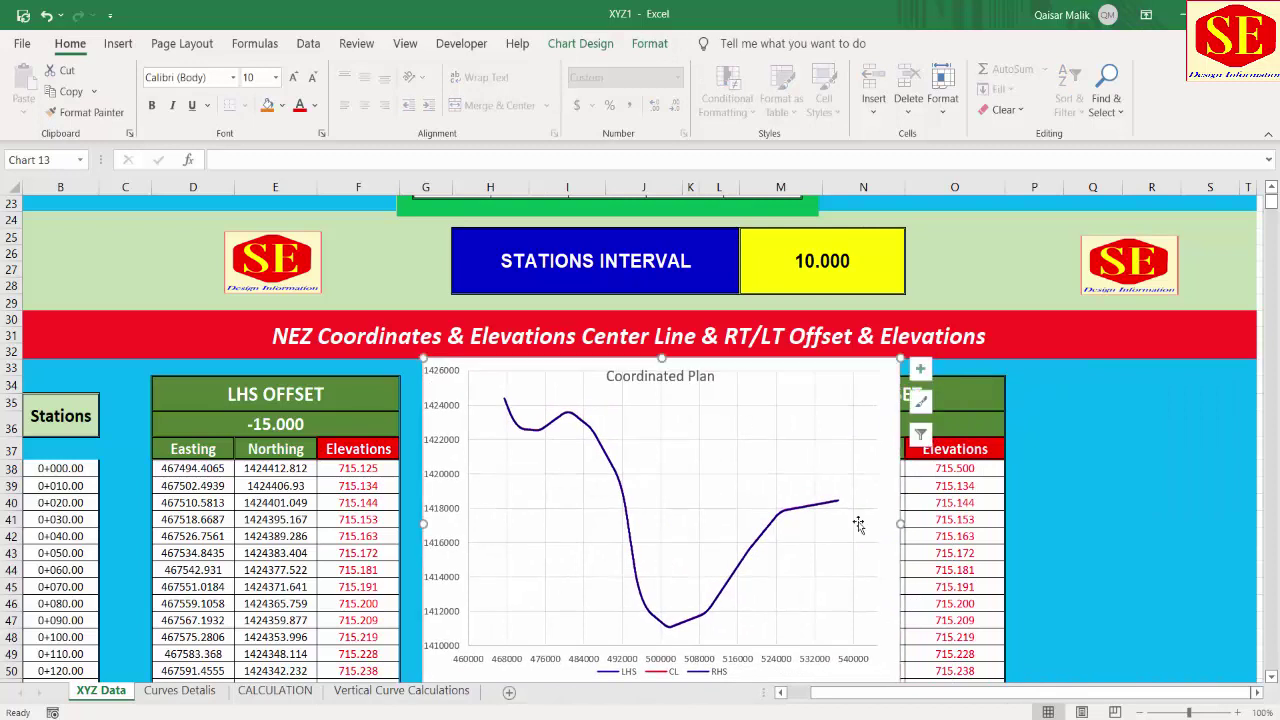
Resize and shift the plan chart right to uncover the LHS OFFSET and Center Line tables.
drag(901, 524, 1074, 524)
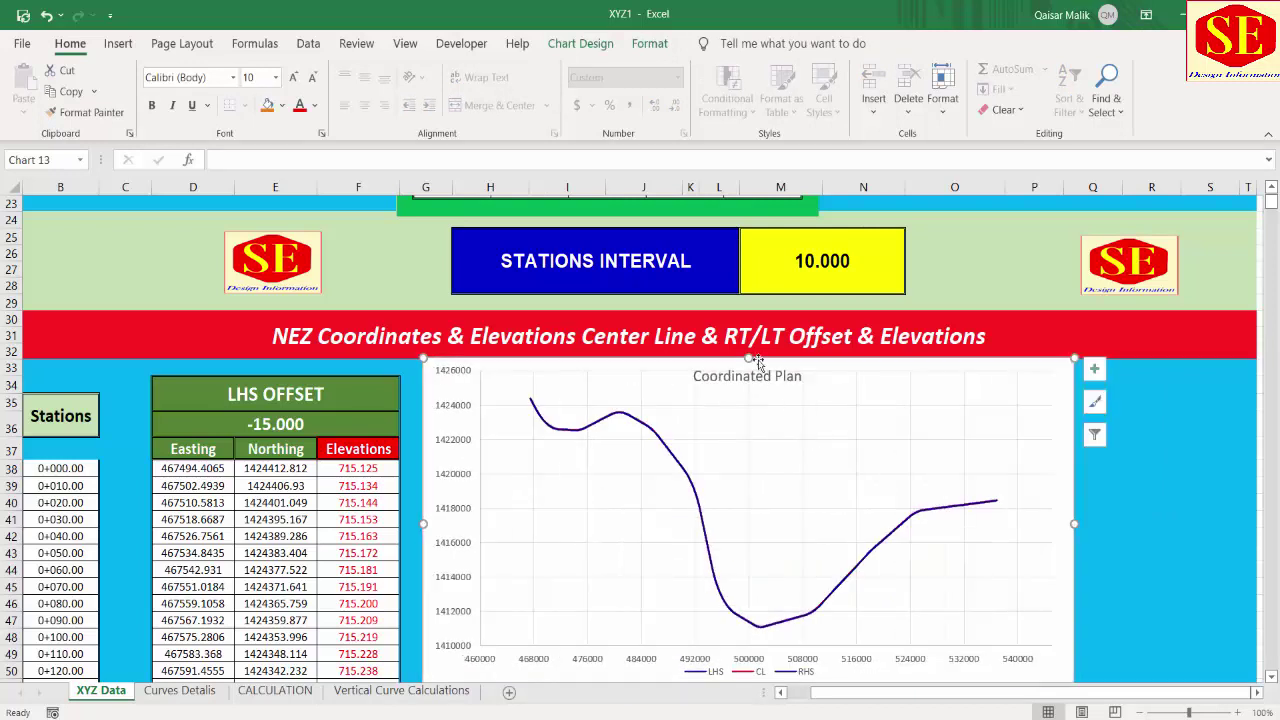
drag(757, 361, 757, 328)
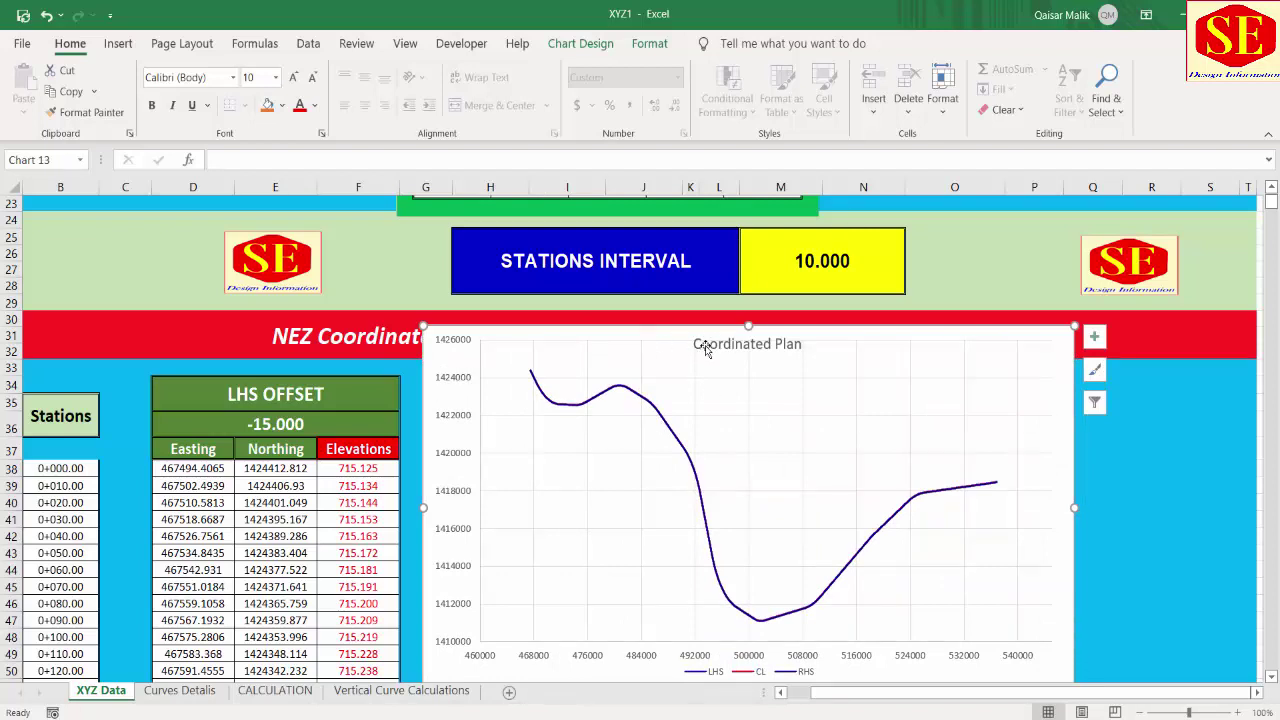
drag(749, 325, 749, 422)
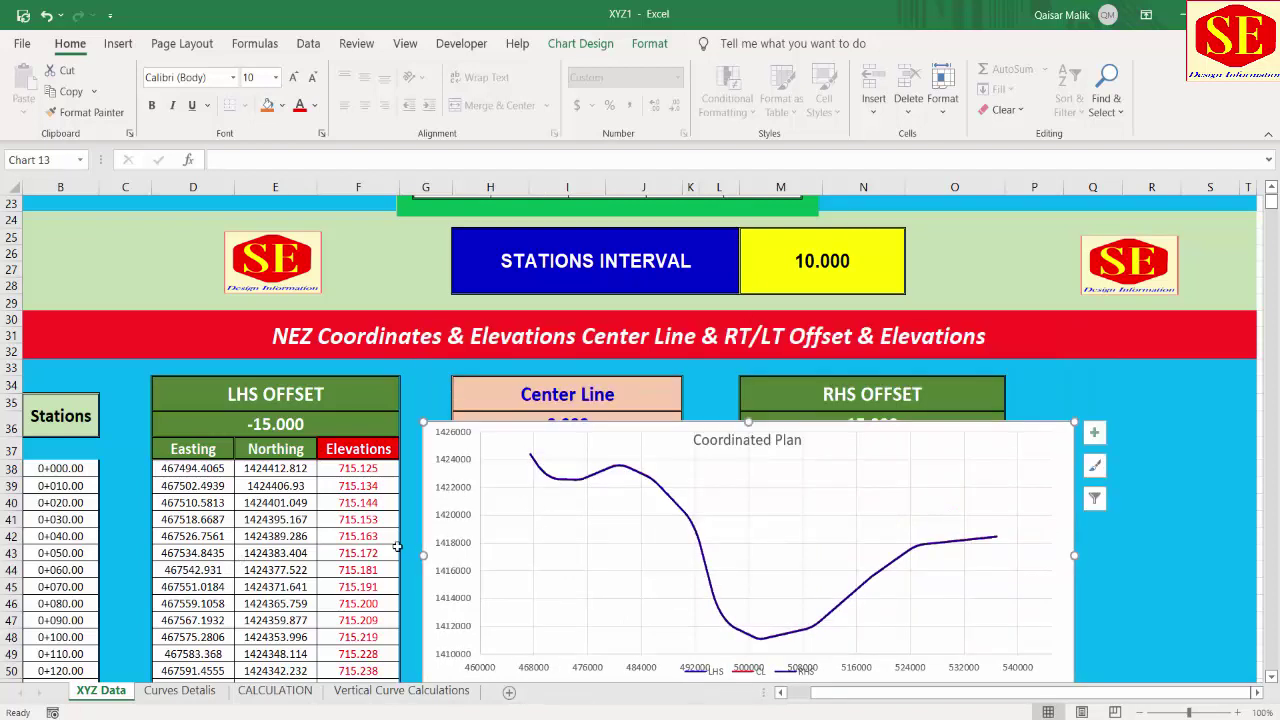
drag(422, 555, 629, 555)
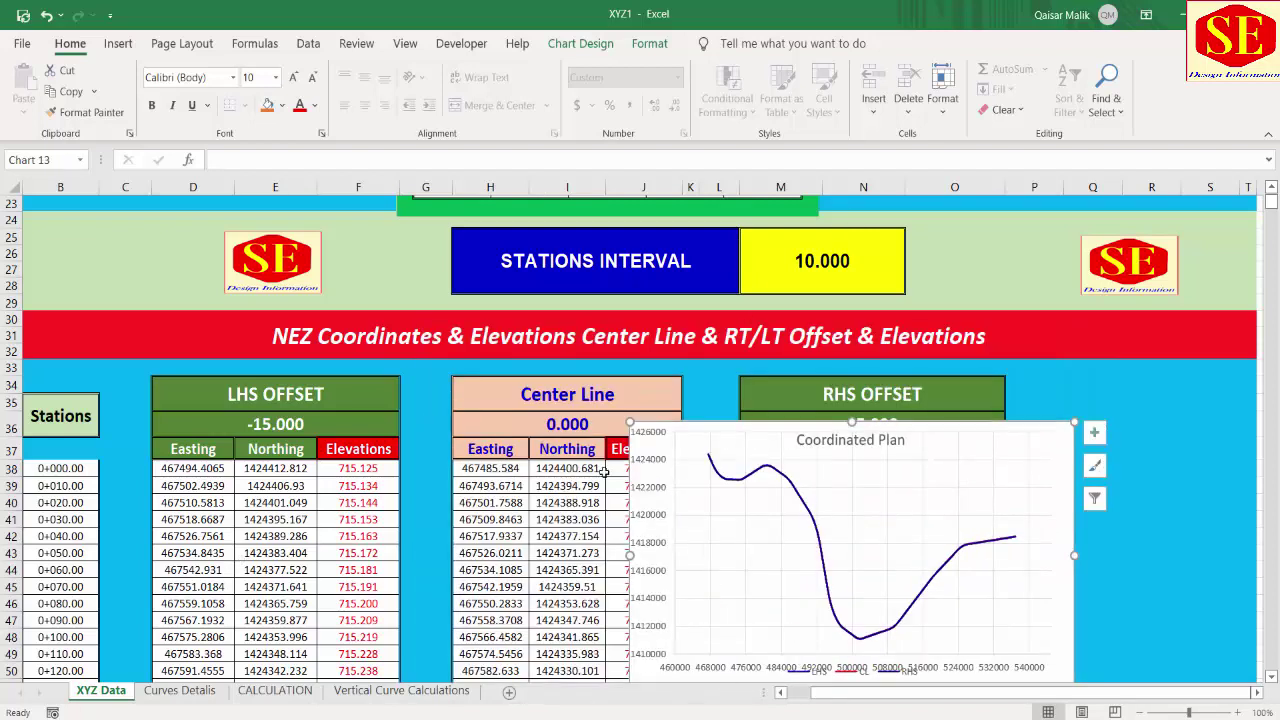
drag(678, 430, 877, 400)
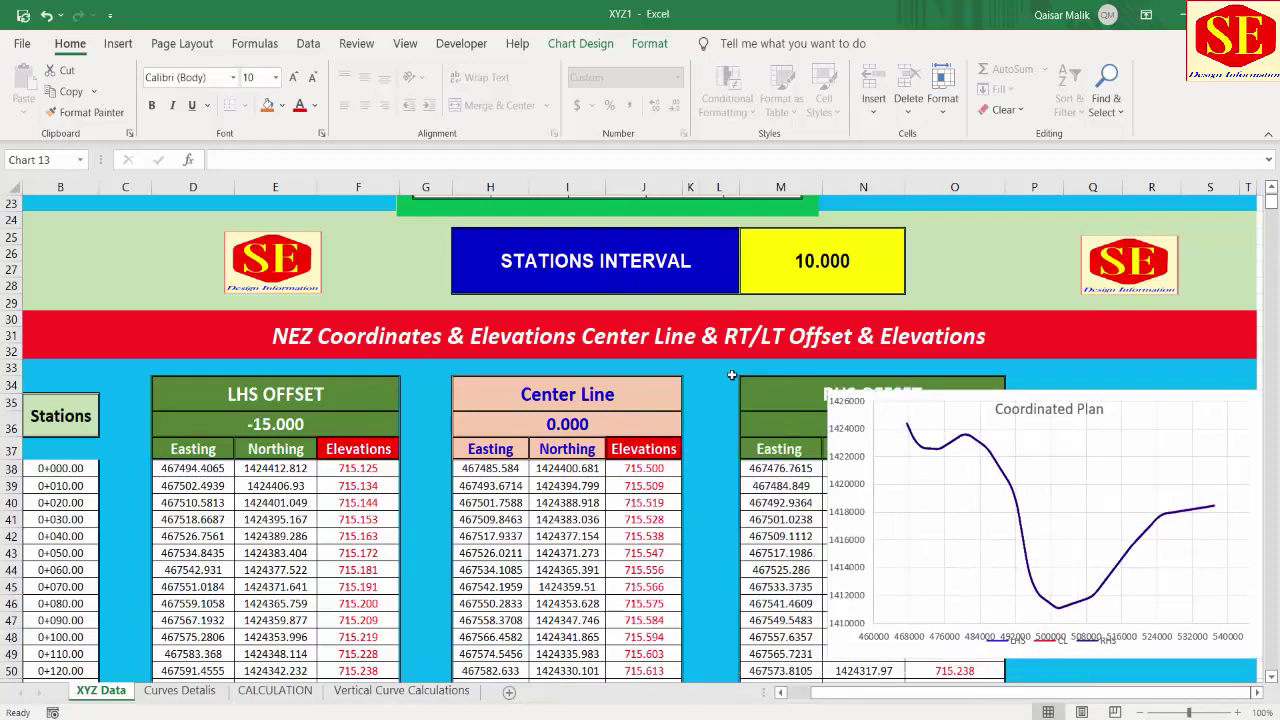
scroll(456, 441, up, 4)
Move the curve data picture aside and enter offsets of -1 left and 2 right.
scroll(490, 400, up, 1)
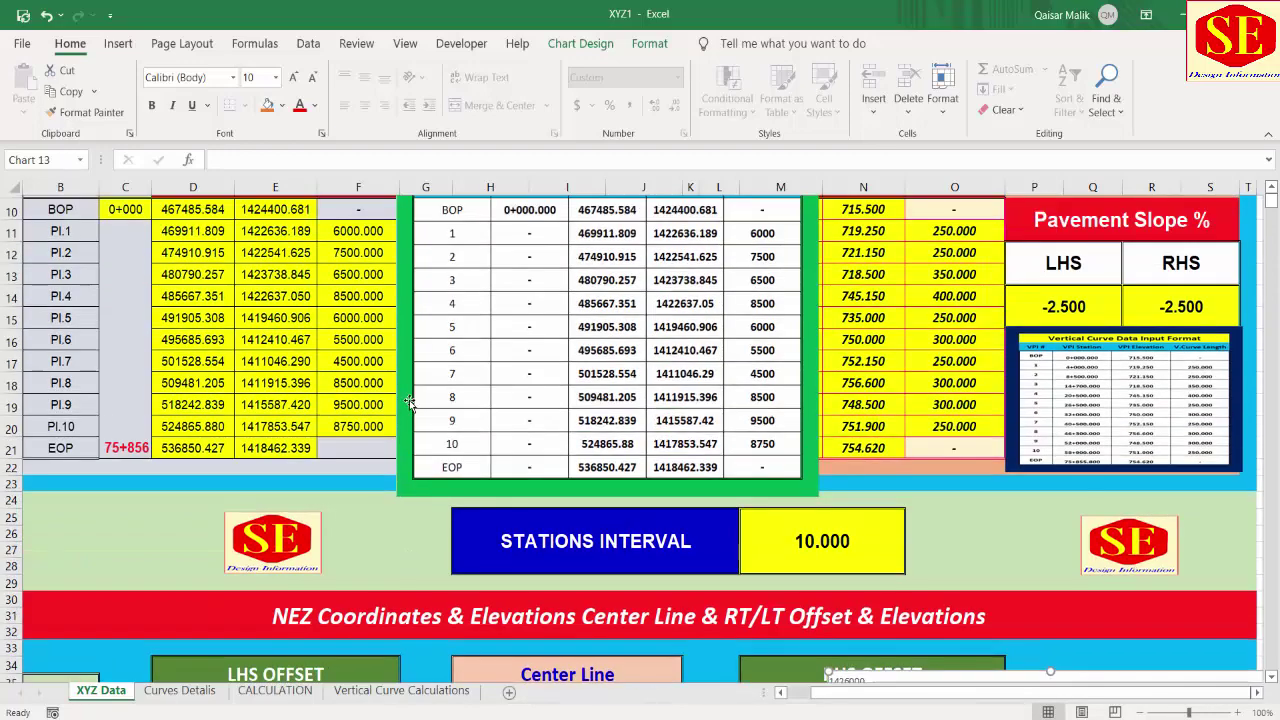
scroll(522, 330, up, 3)
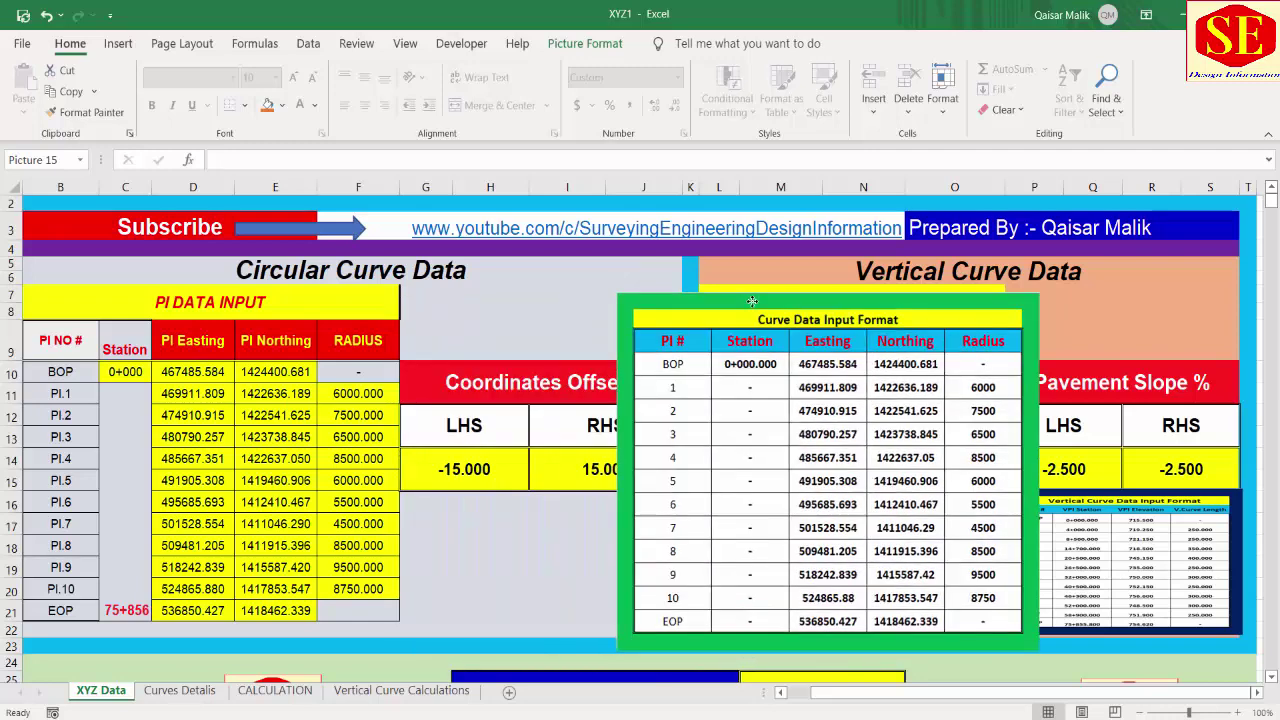
drag(522, 330, 882, 297)
click(482, 400)
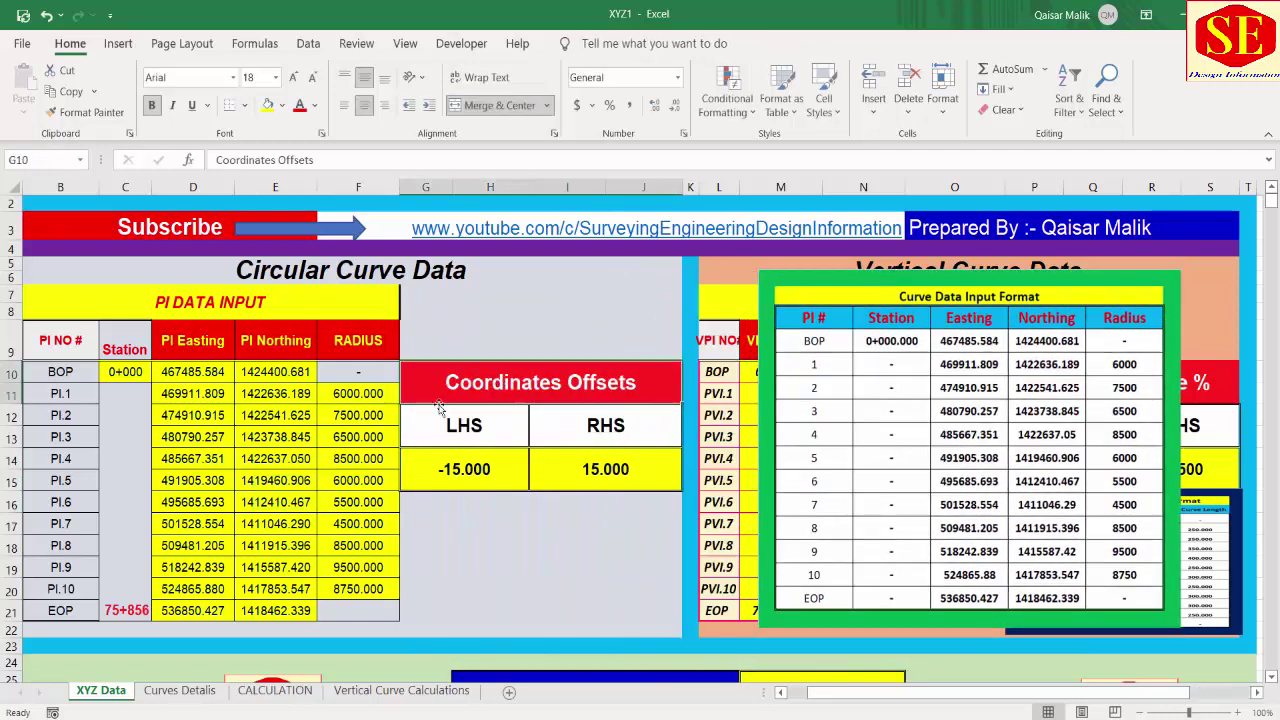
click(456, 460)
click(612, 478)
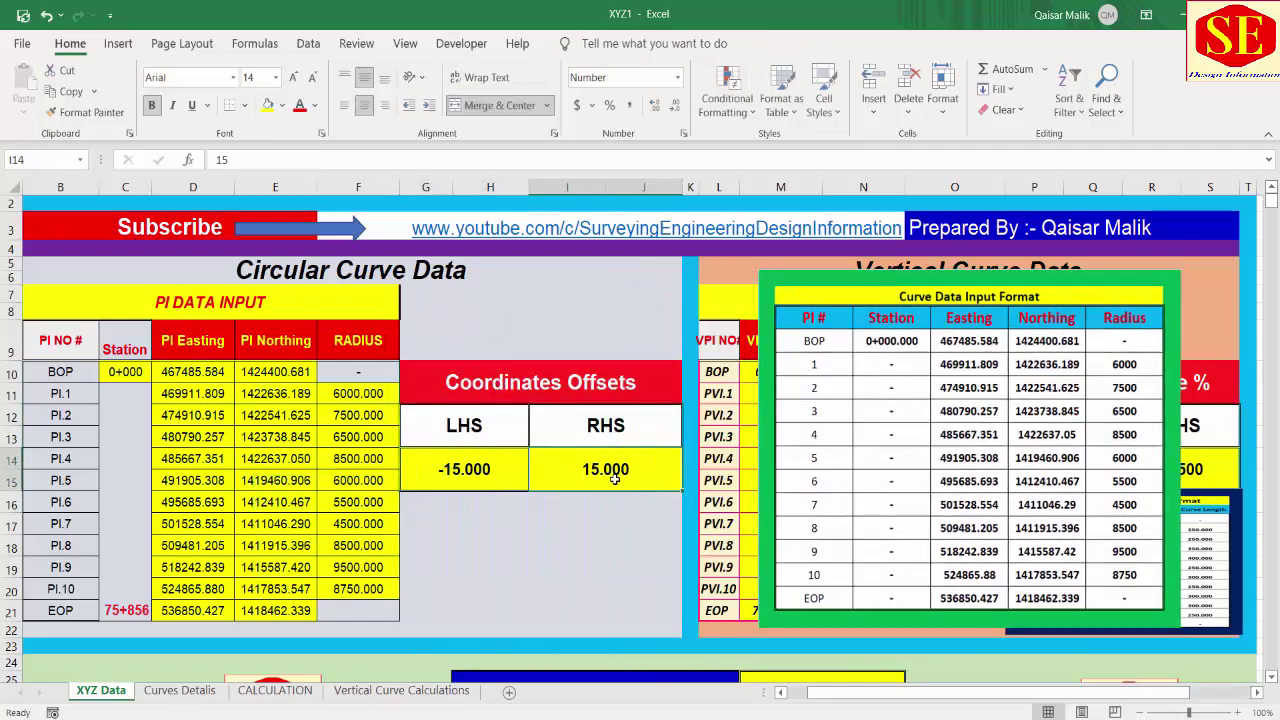
click(438, 479)
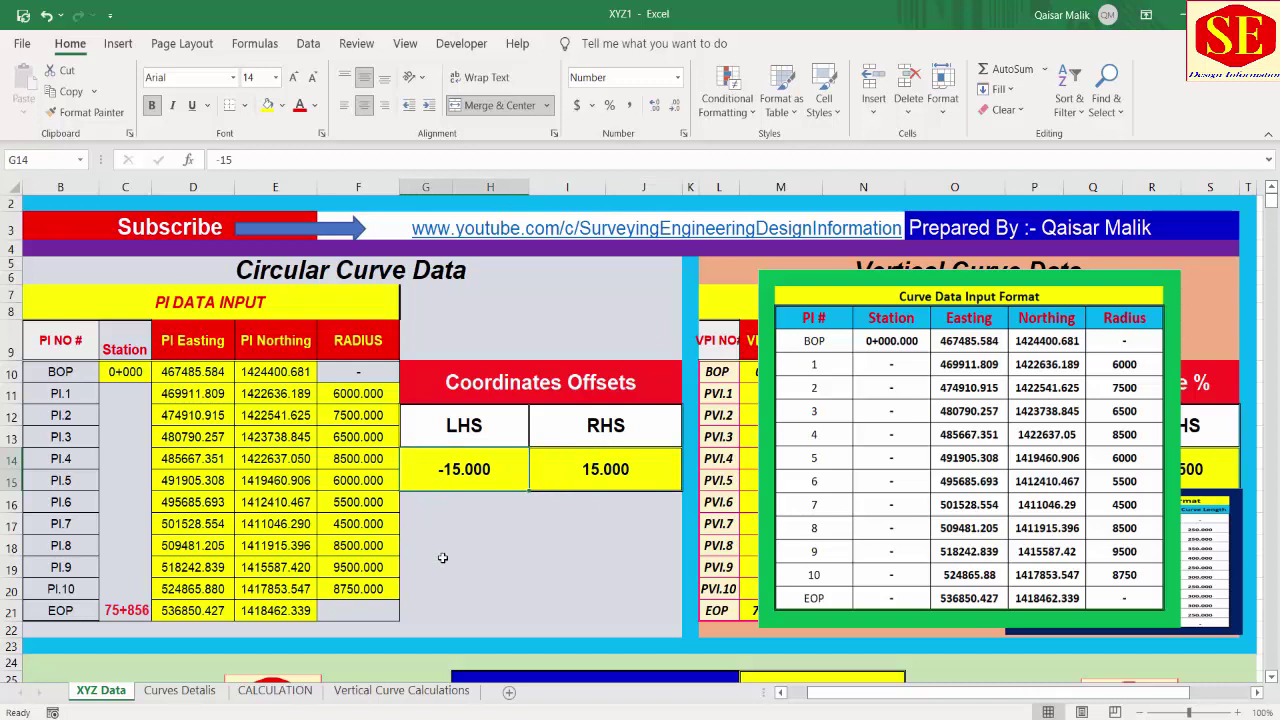
text(-1)
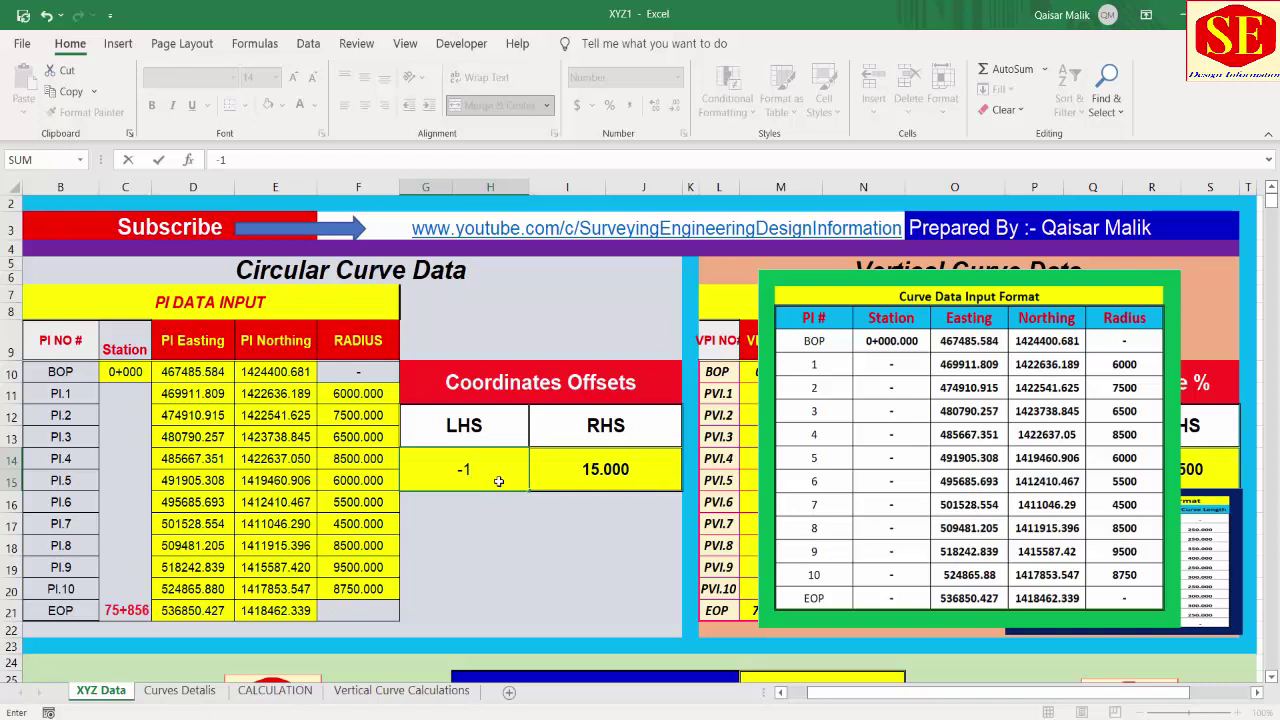
click(535, 479)
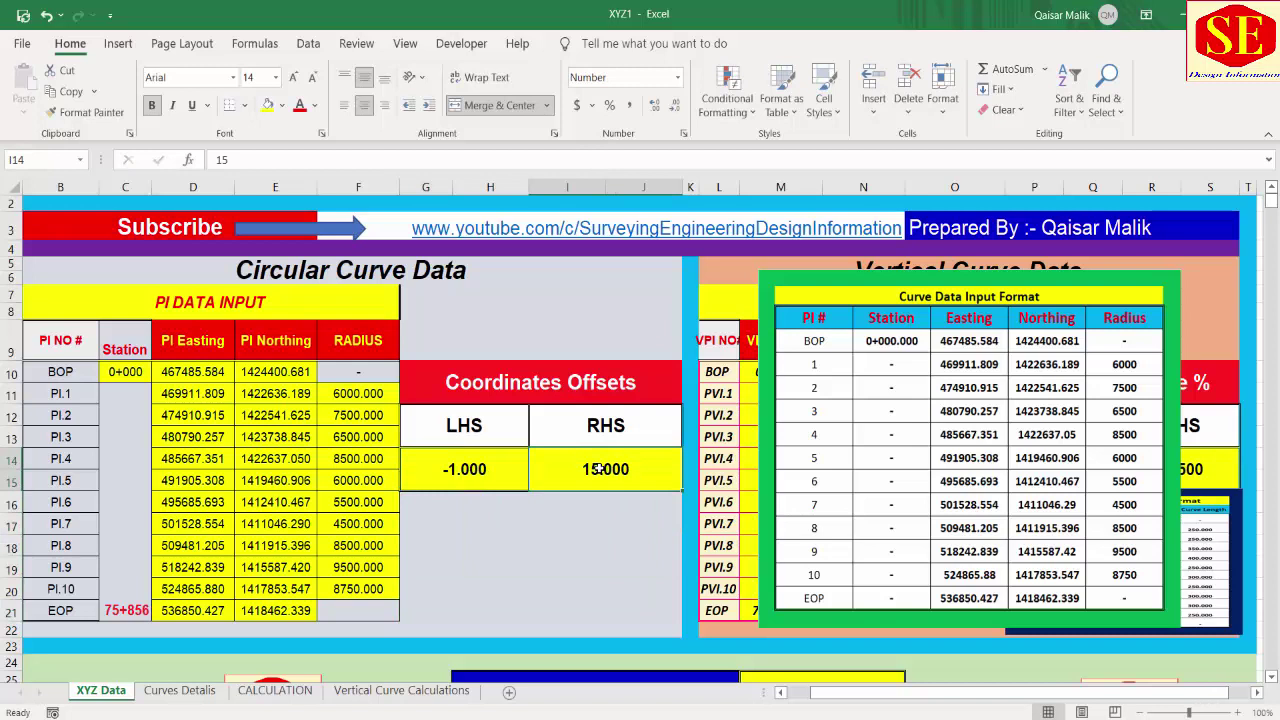
text(2)
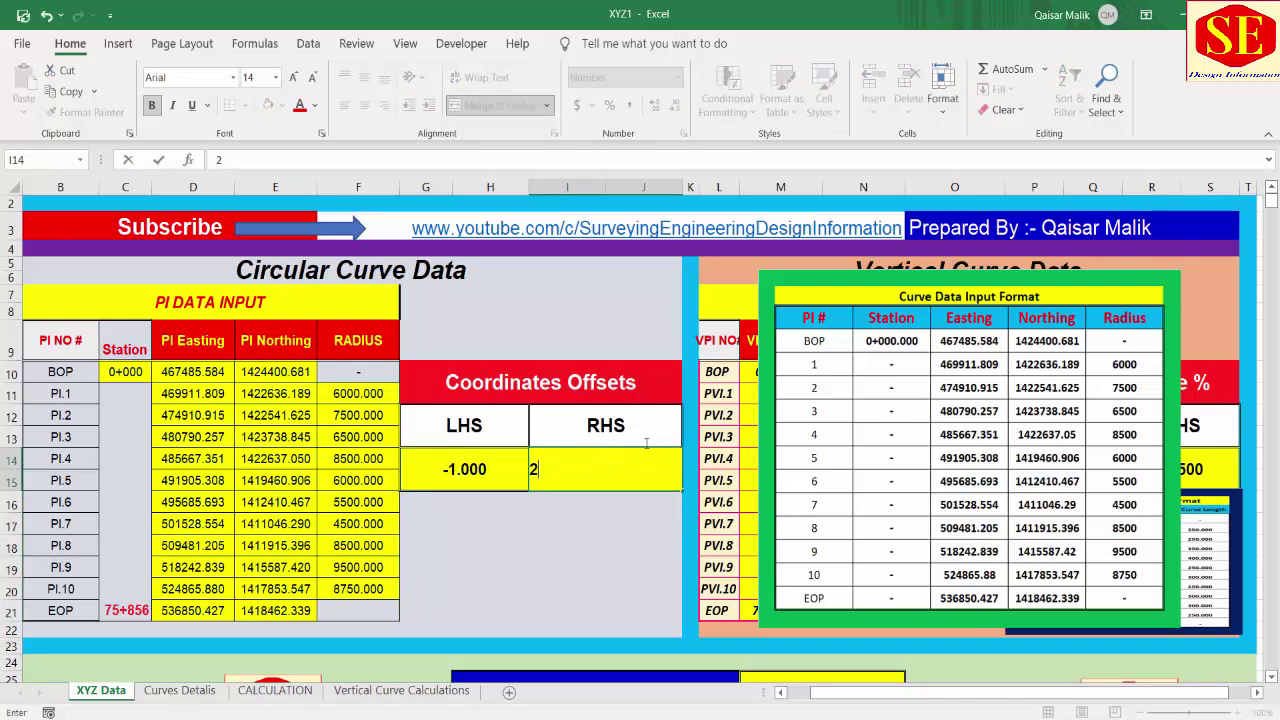
click(465, 472)
Inspect the STATIONS INTERVAL value, the first station's formula and the BOP starting station.
scroll(660, 420, down, 3)
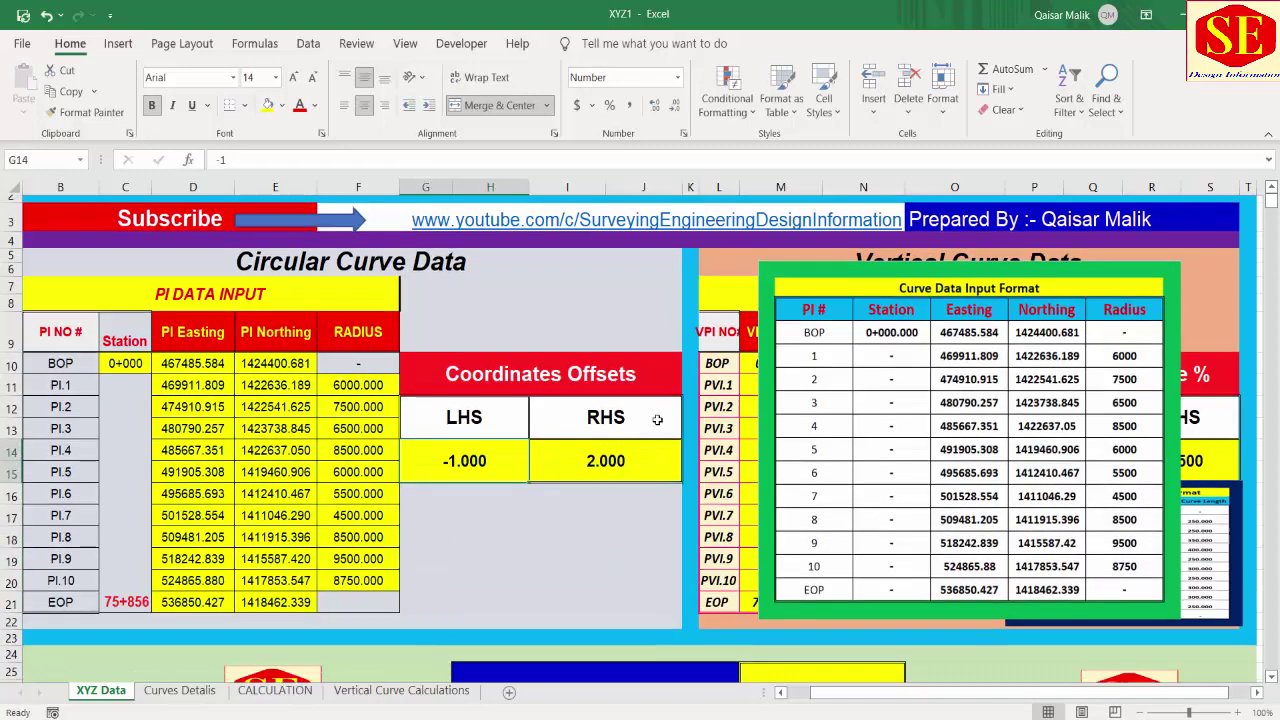
click(888, 402)
click(672, 518)
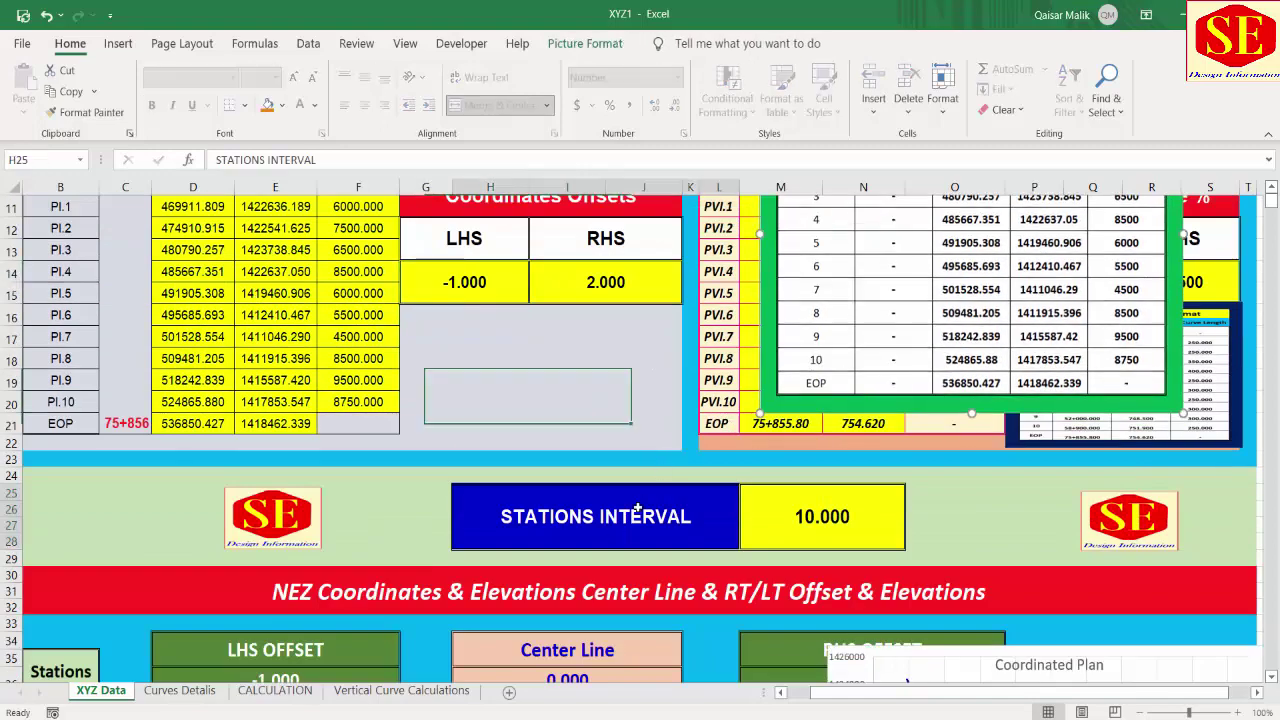
click(863, 513)
scroll(863, 513, down, 4)
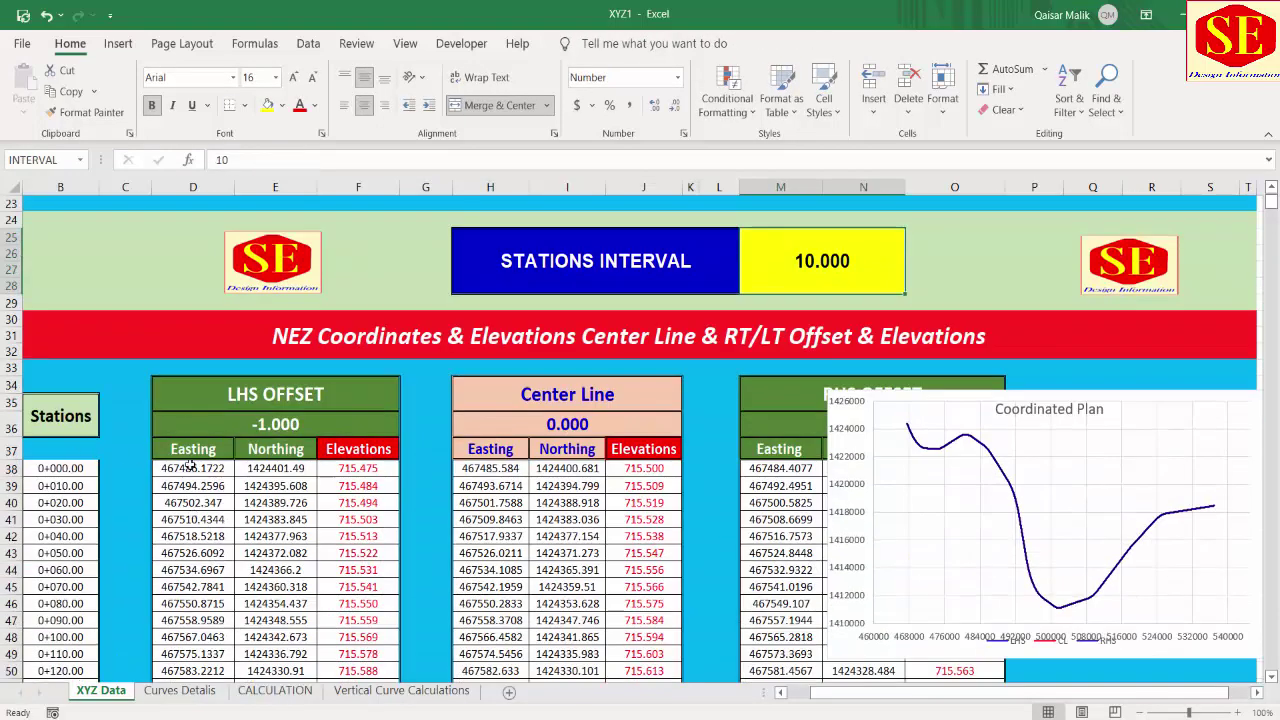
click(52, 470)
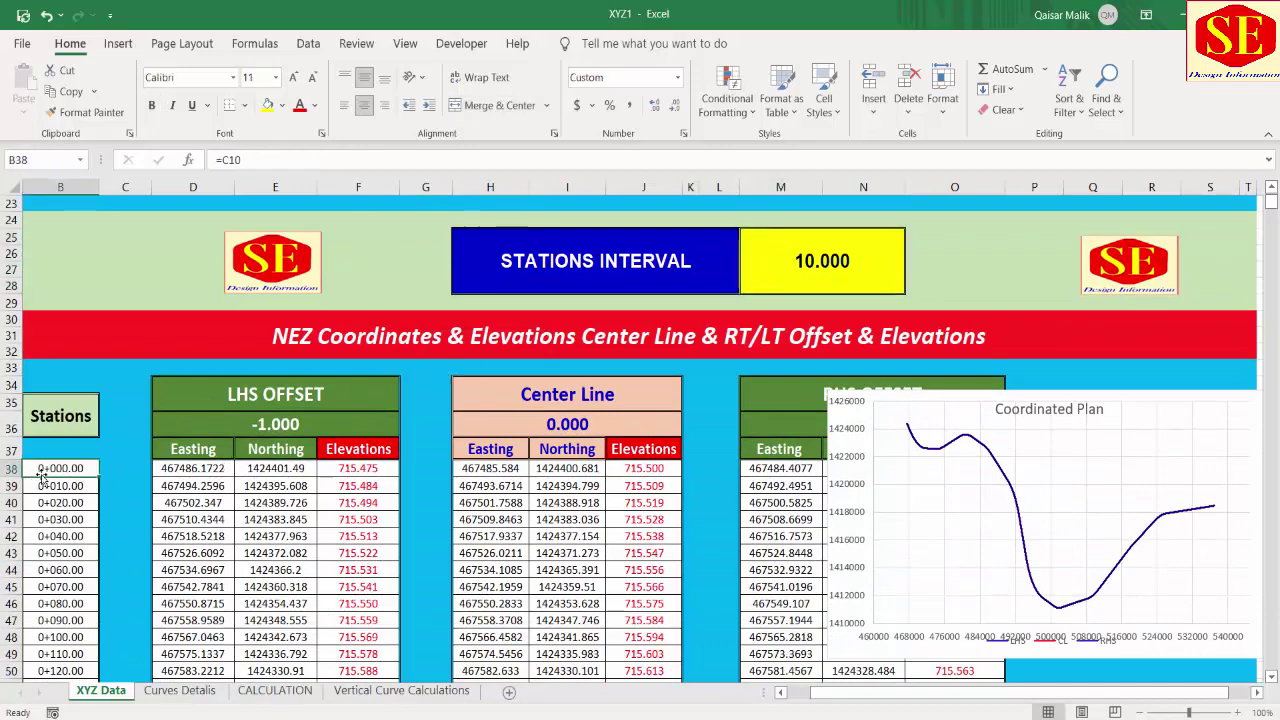
scroll(110, 496, up, 3)
scroll(110, 496, up, 3)
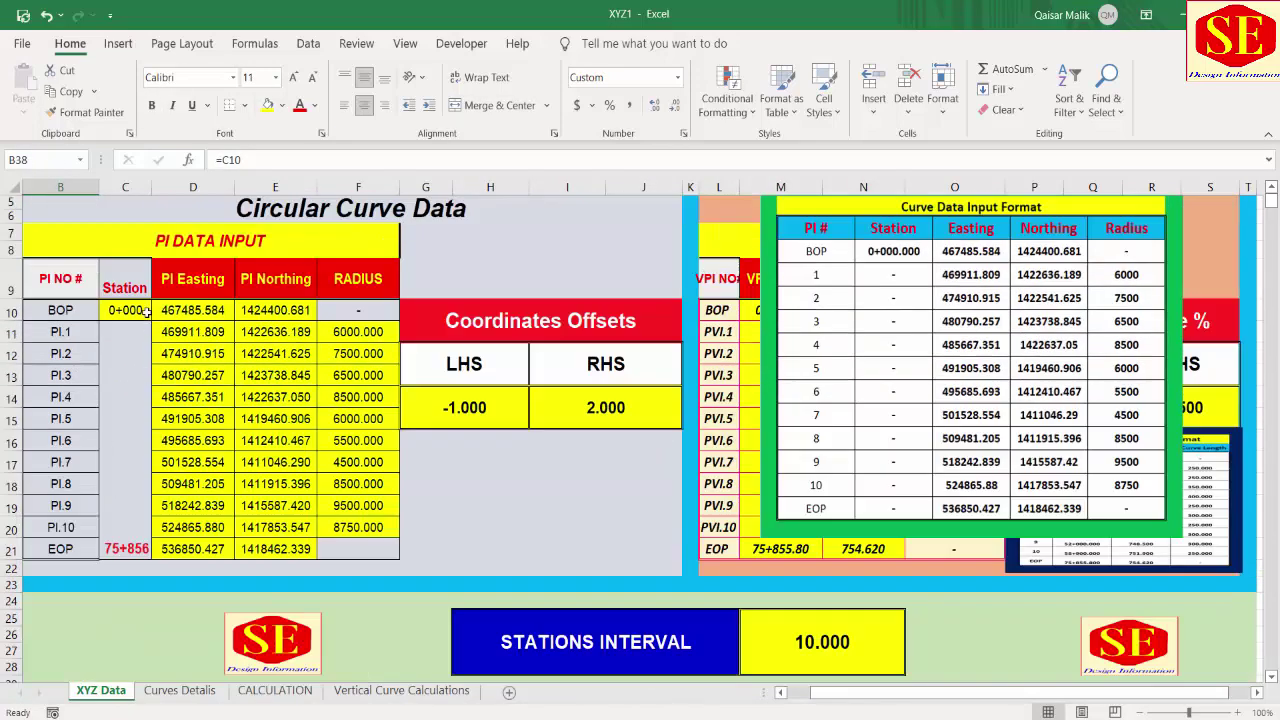
click(116, 310)
scroll(60, 488, down, 5)
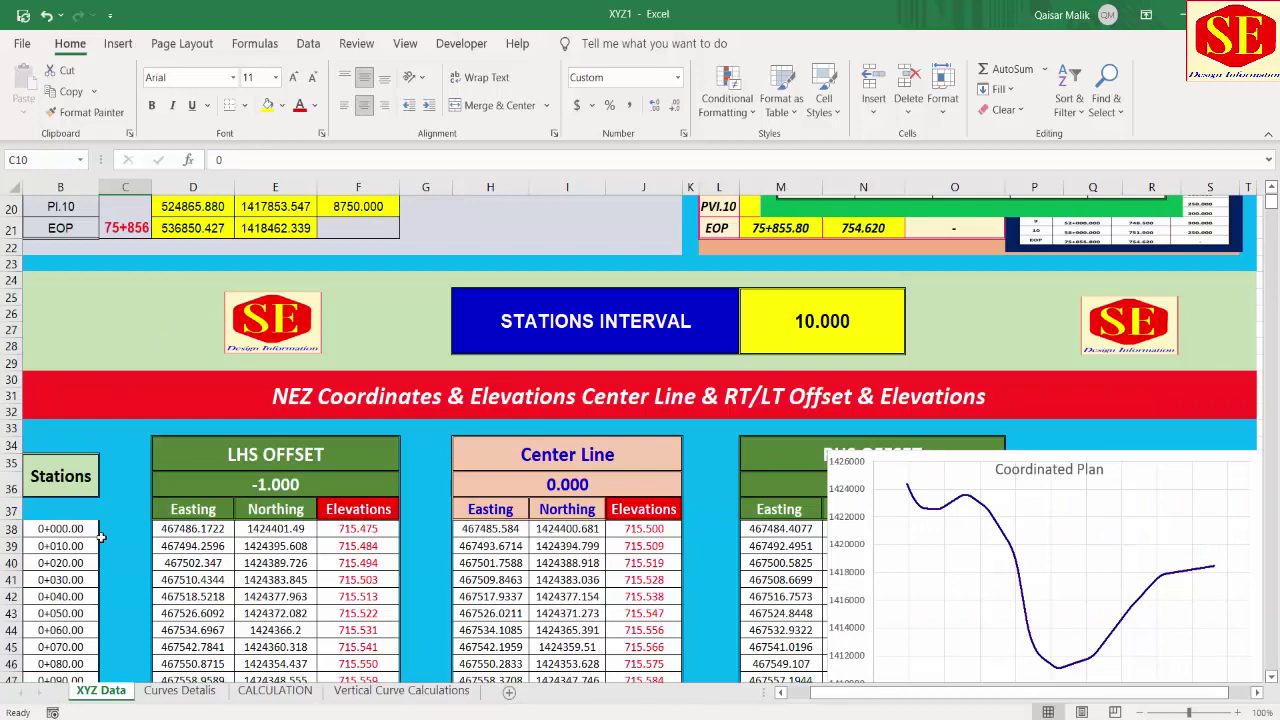
scroll(101, 537, up, 4)
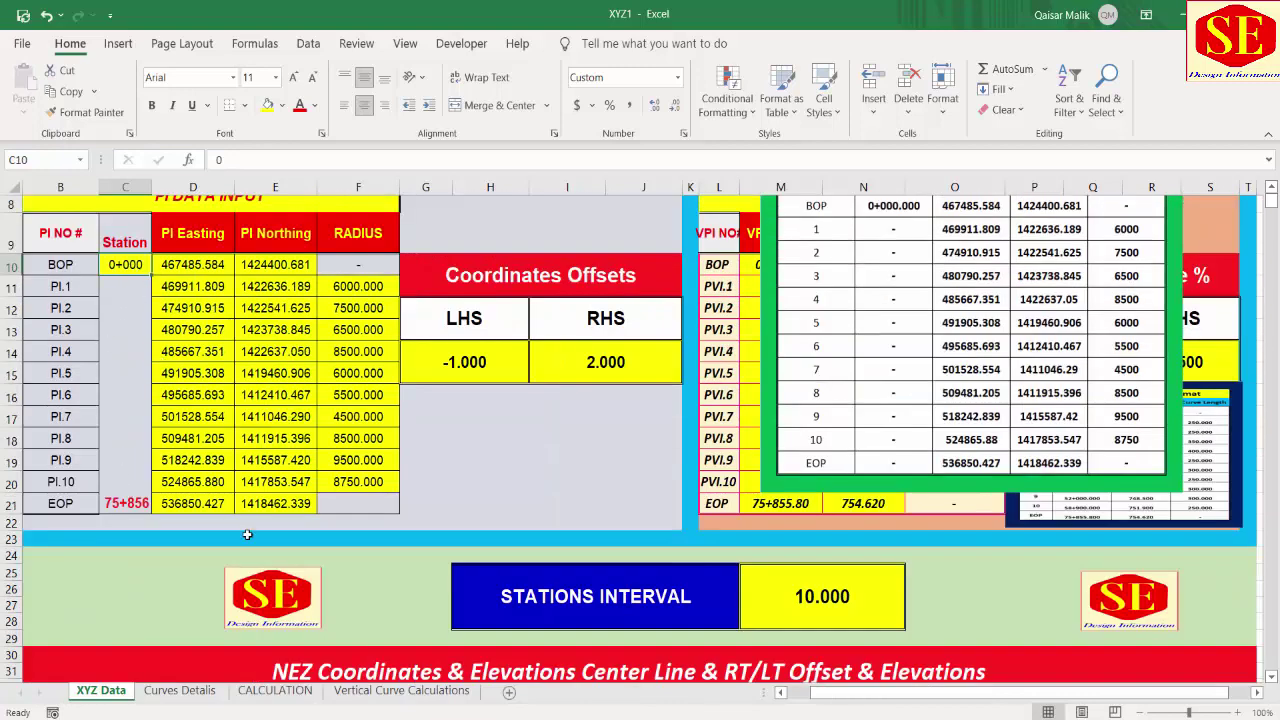
Enter 15000 as the BOP station and confirm the station list starts at 15+000.
text(15000)
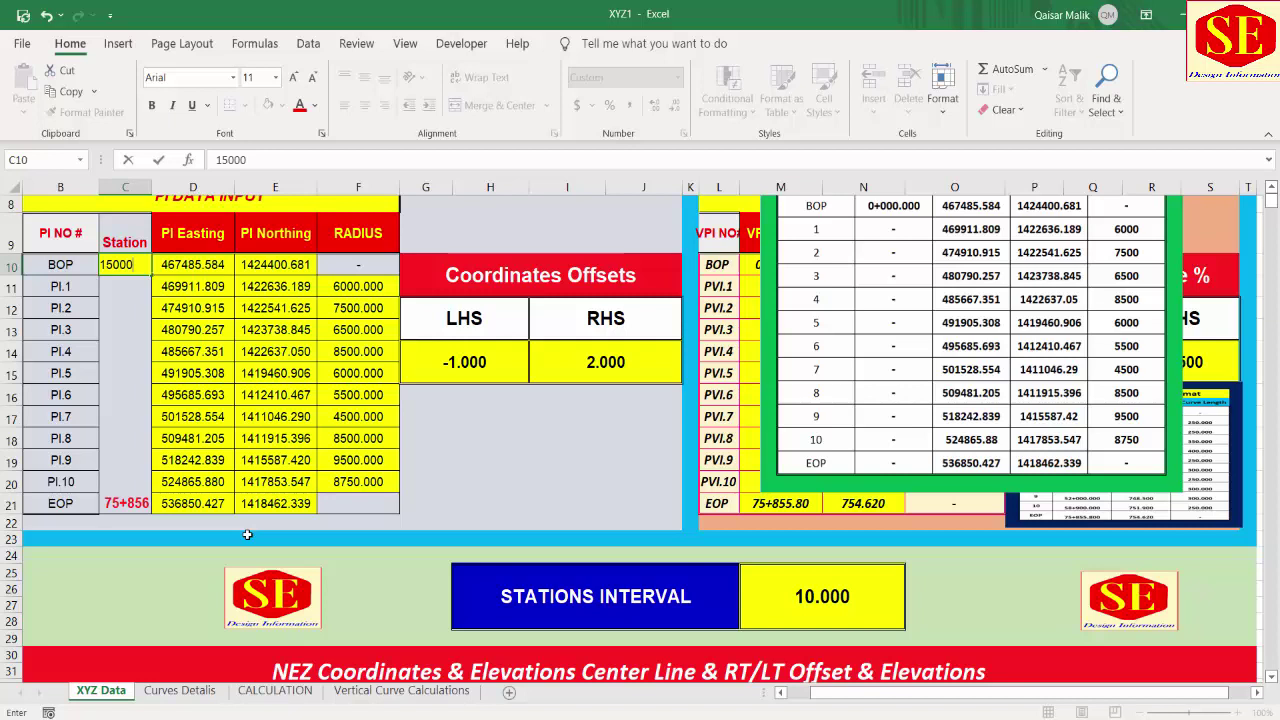
key(Return)
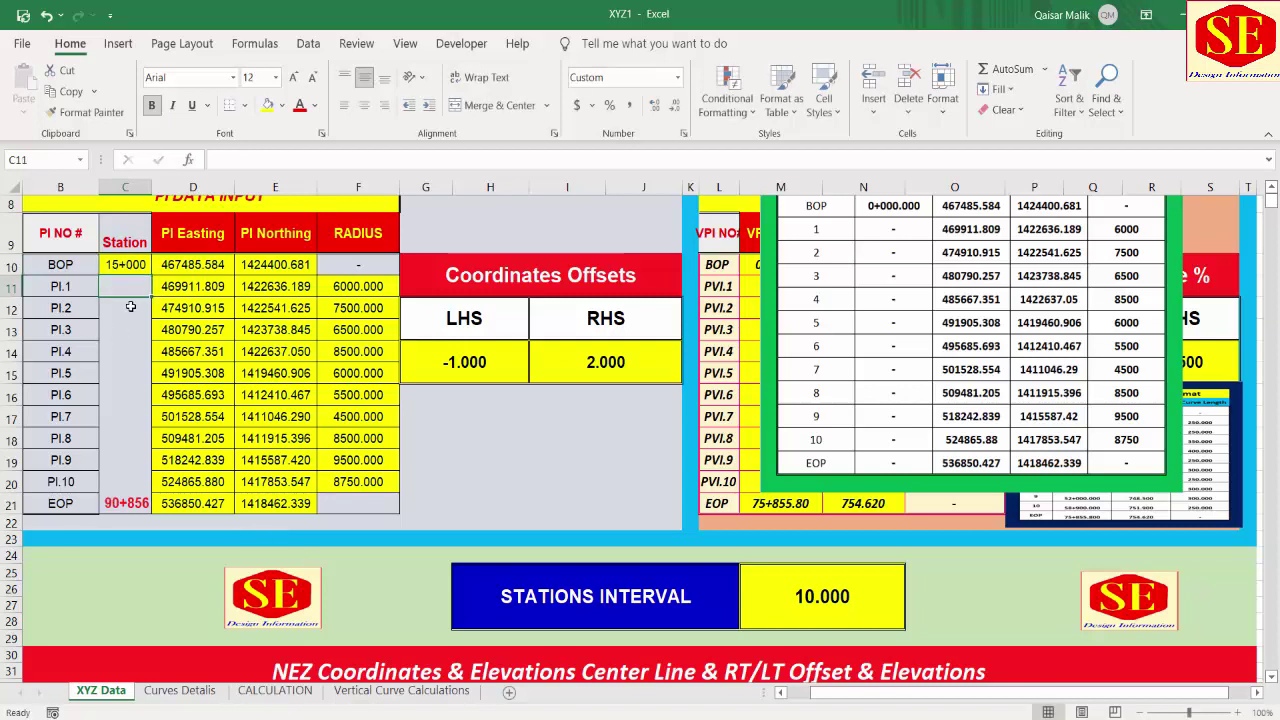
scroll(120, 264, down, 3)
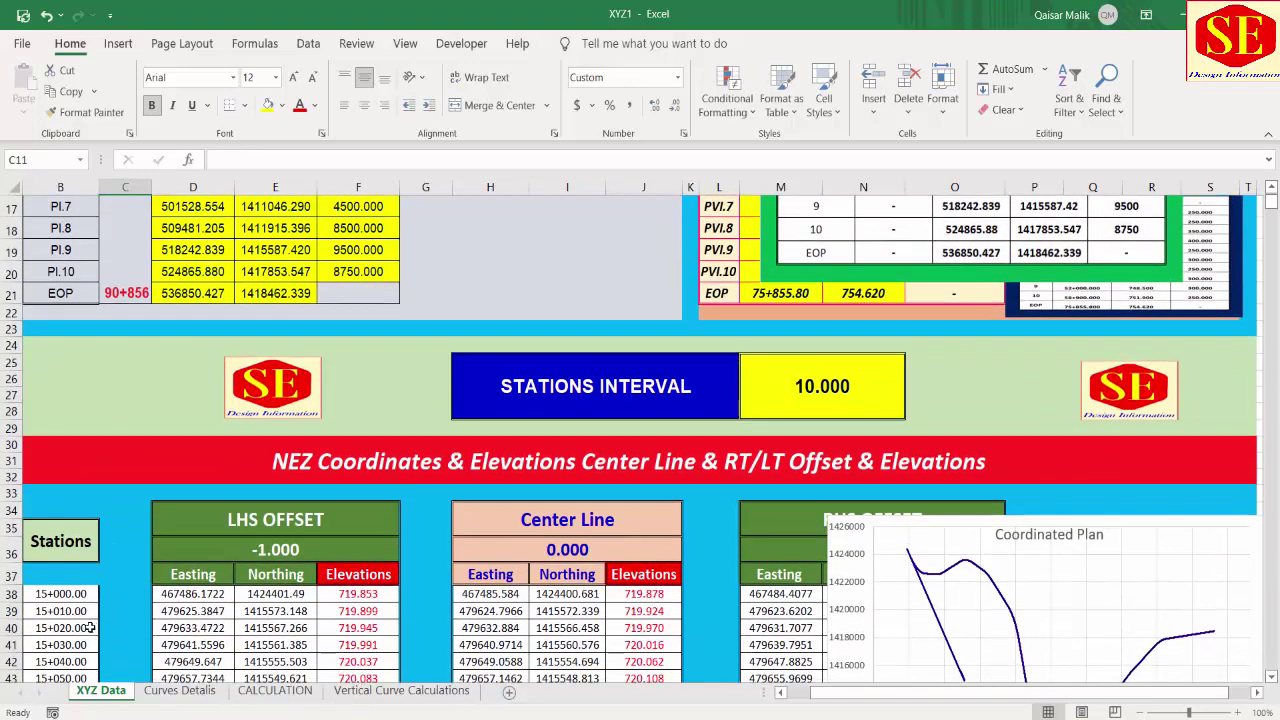
click(45, 591)
scroll(45, 591, down, 2)
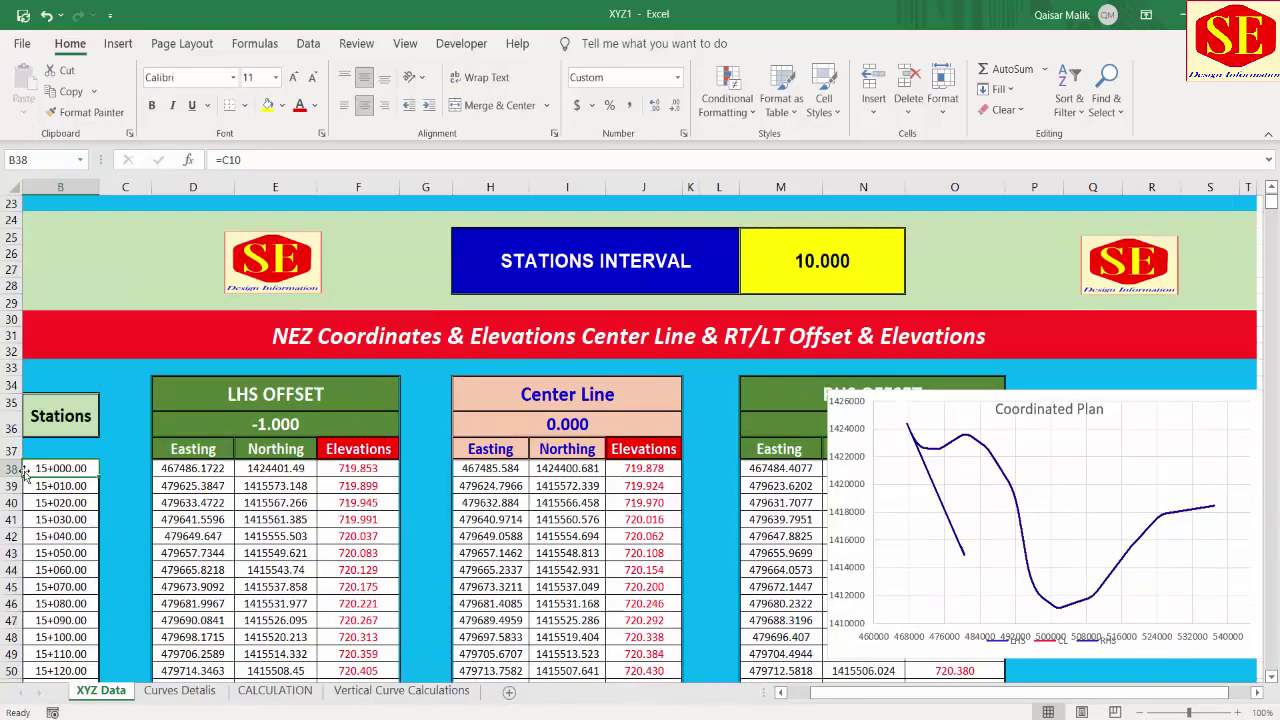
Try a 5 m station interval and compare the first two station formulas.
click(792, 266)
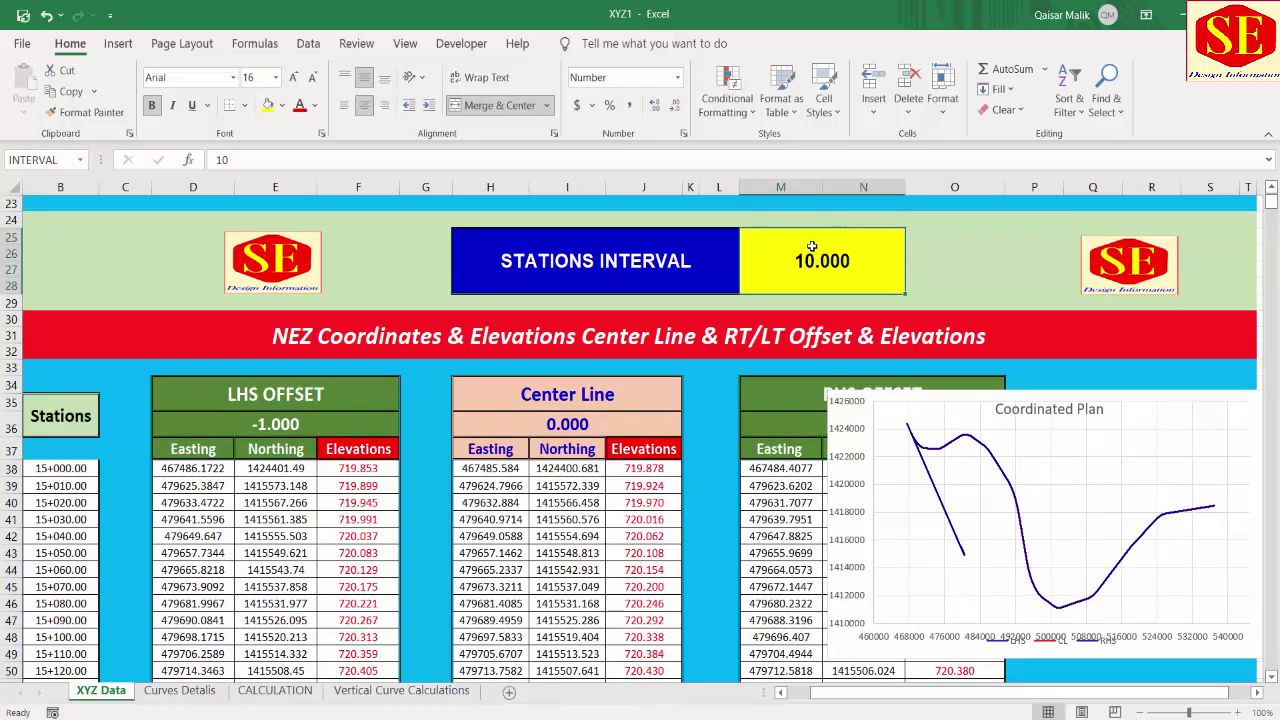
text(1)
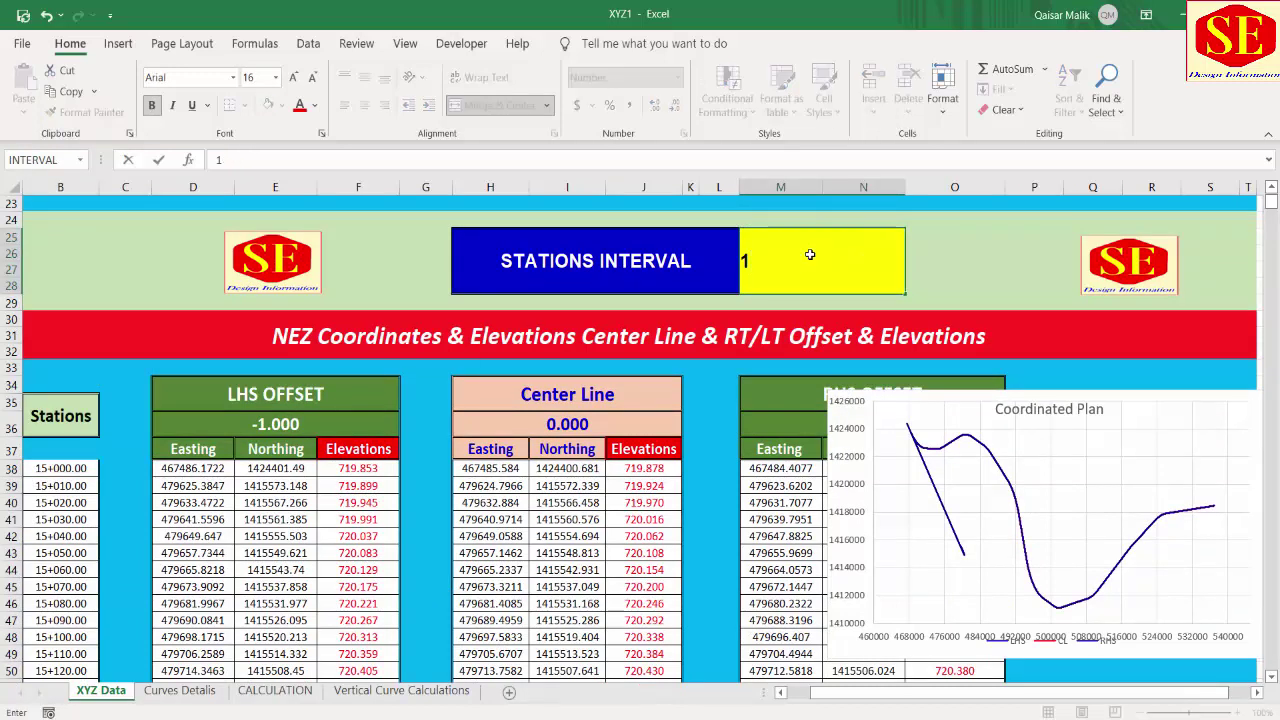
key(BackSpace)
key(Return)
click(60, 485)
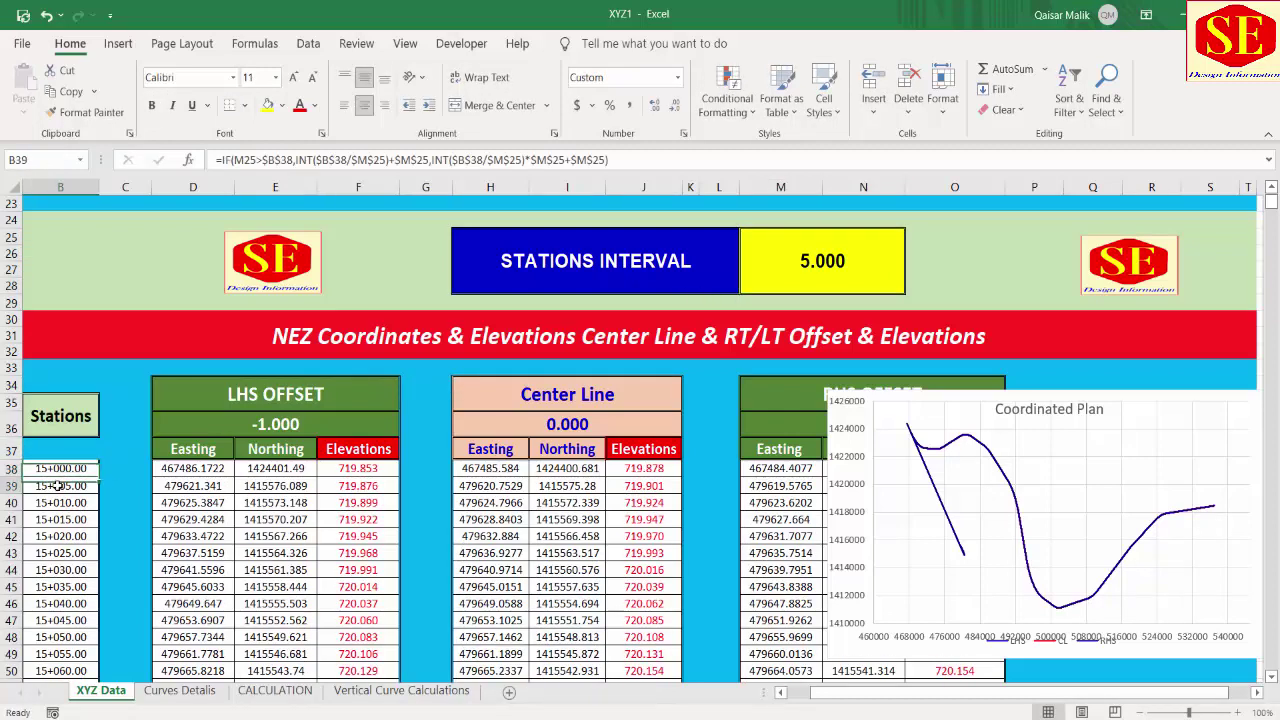
click(70, 470)
click(72, 489)
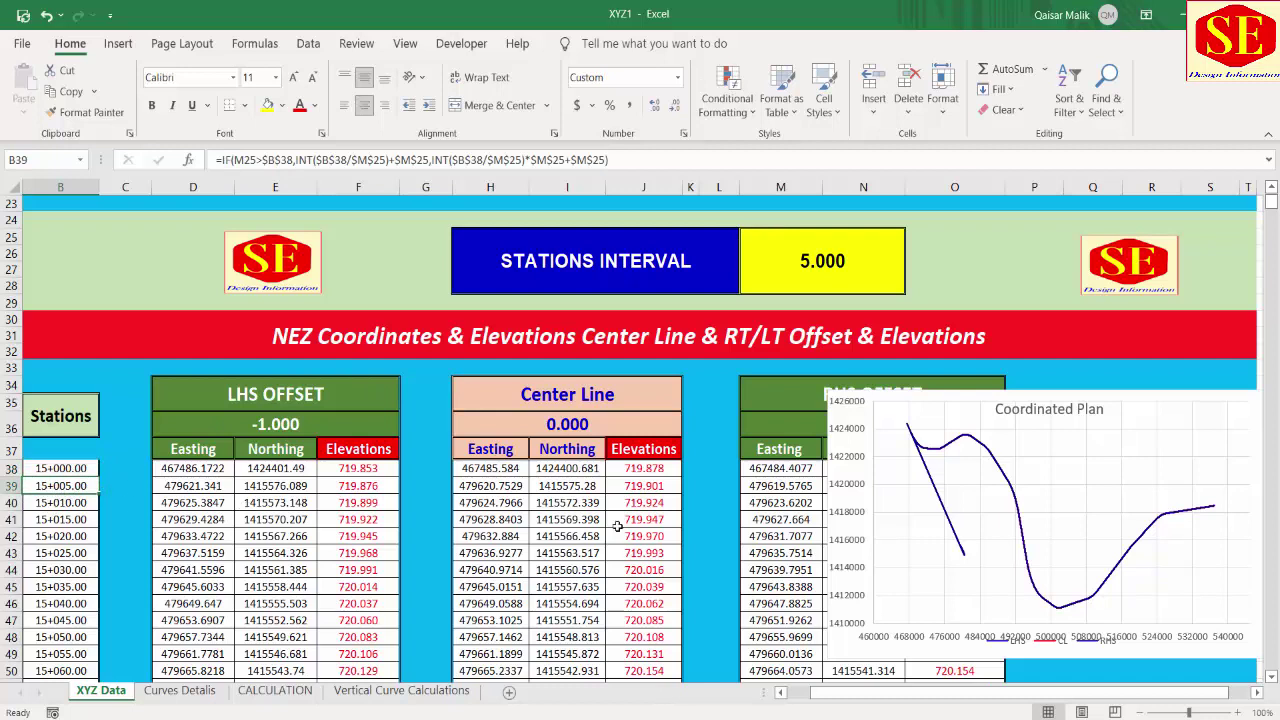
Move the plan chart off the RHS OFFSET table and restore the 10 m station interval.
click(845, 410)
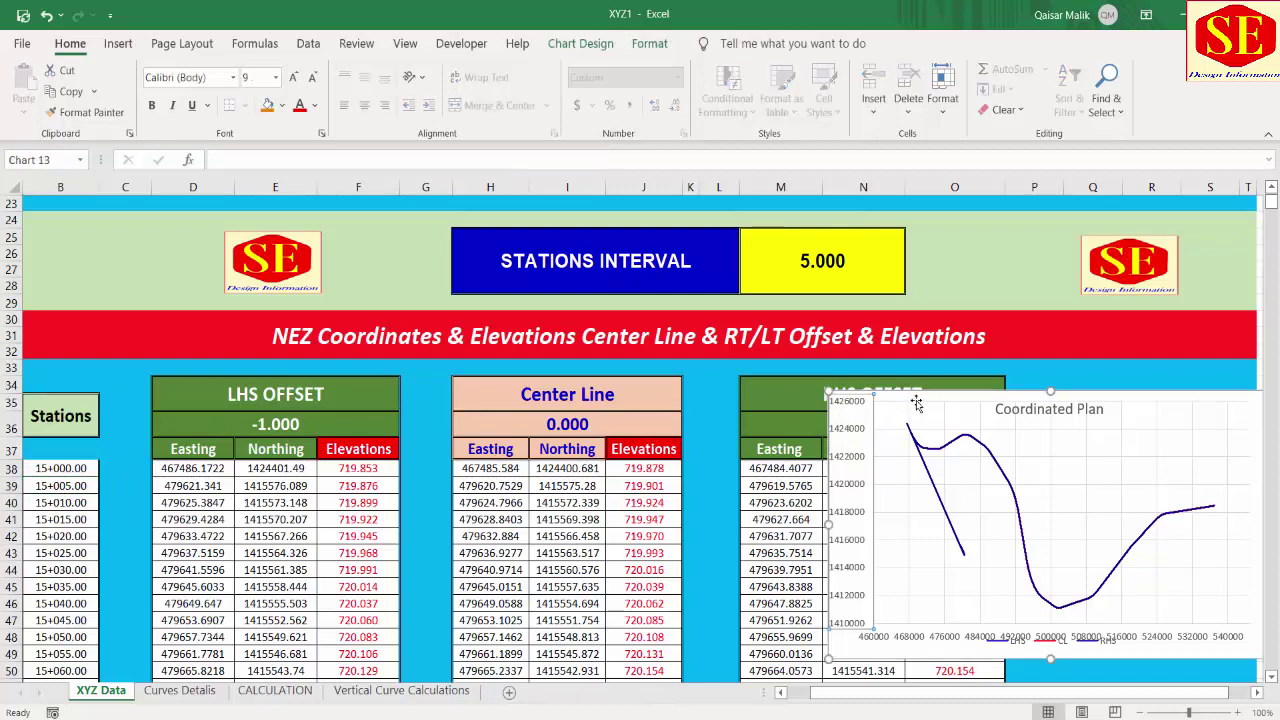
drag(915, 400, 1125, 405)
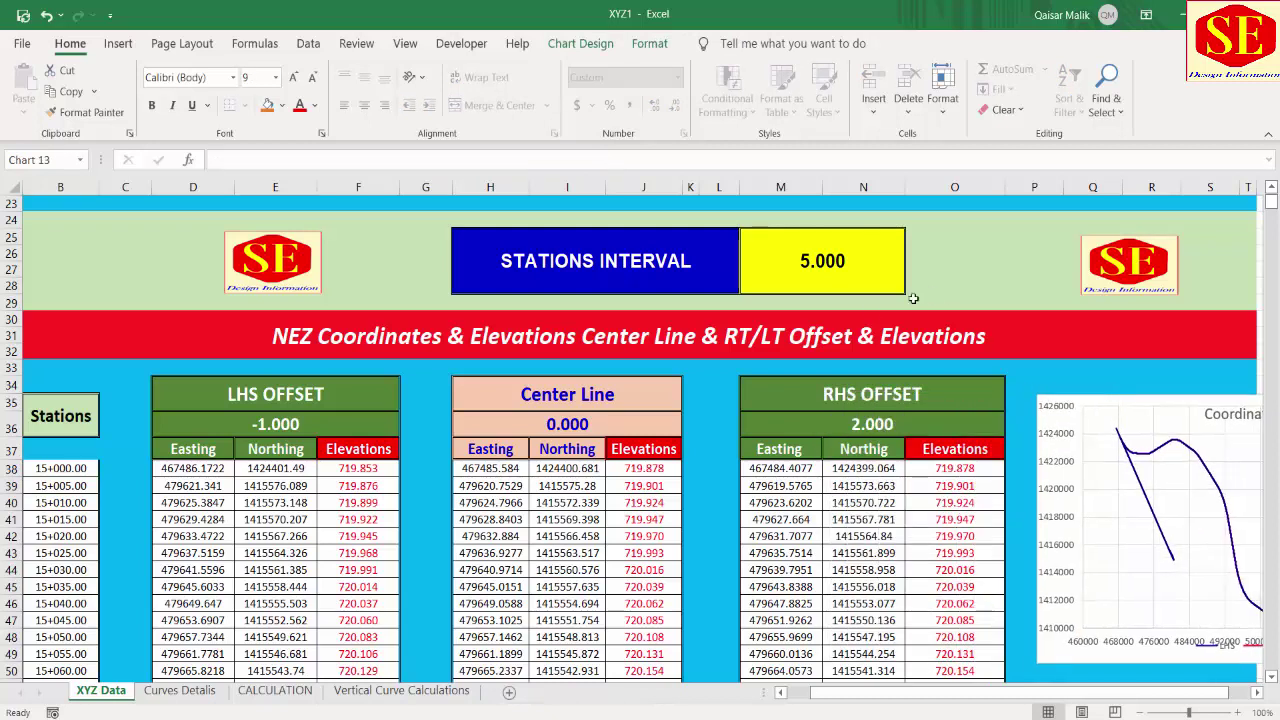
click(835, 272)
text(10)
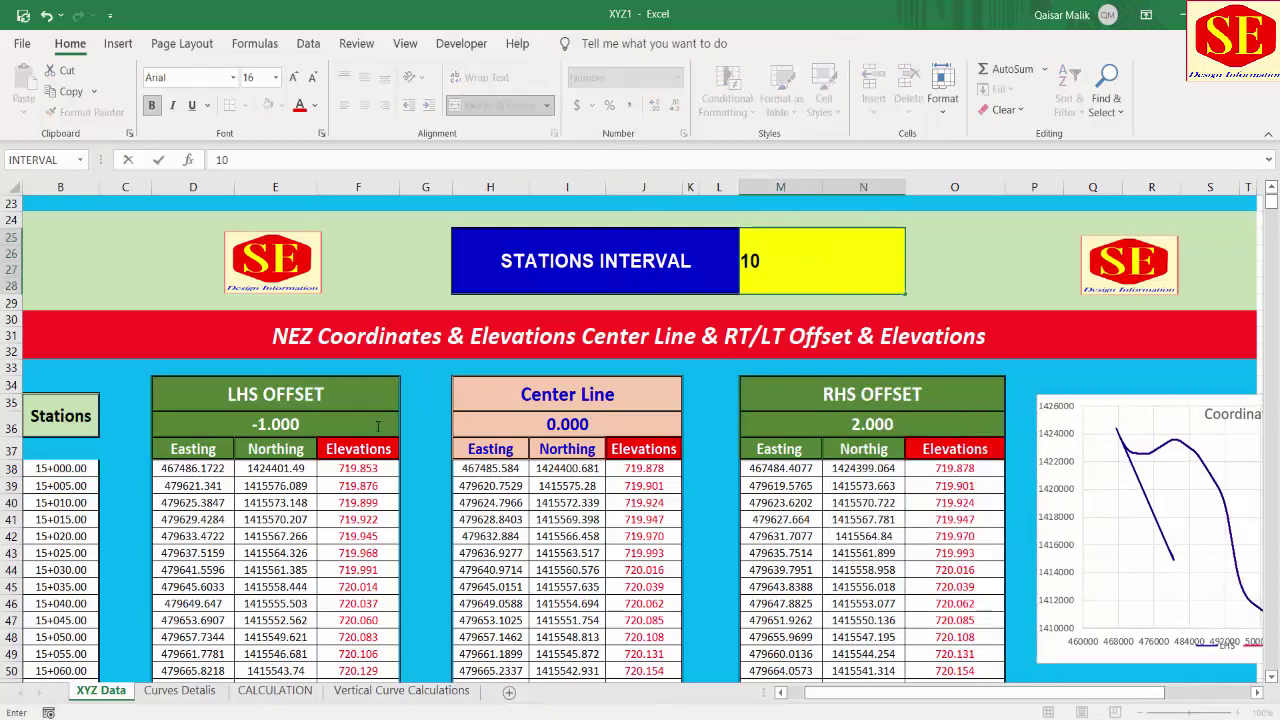
key(Return)
Shrink the Curve Data Input Format picture and place it below the offsets table.
scroll(197, 520, up, 7)
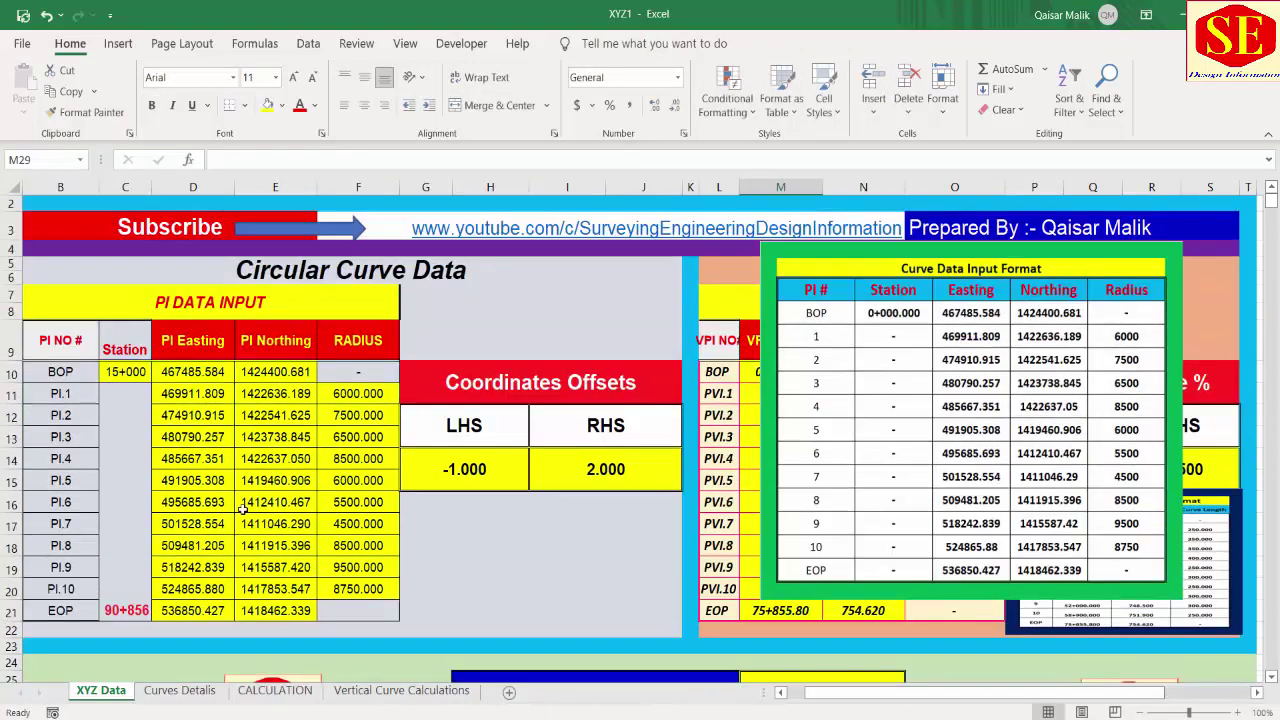
drag(897, 271, 536, 273)
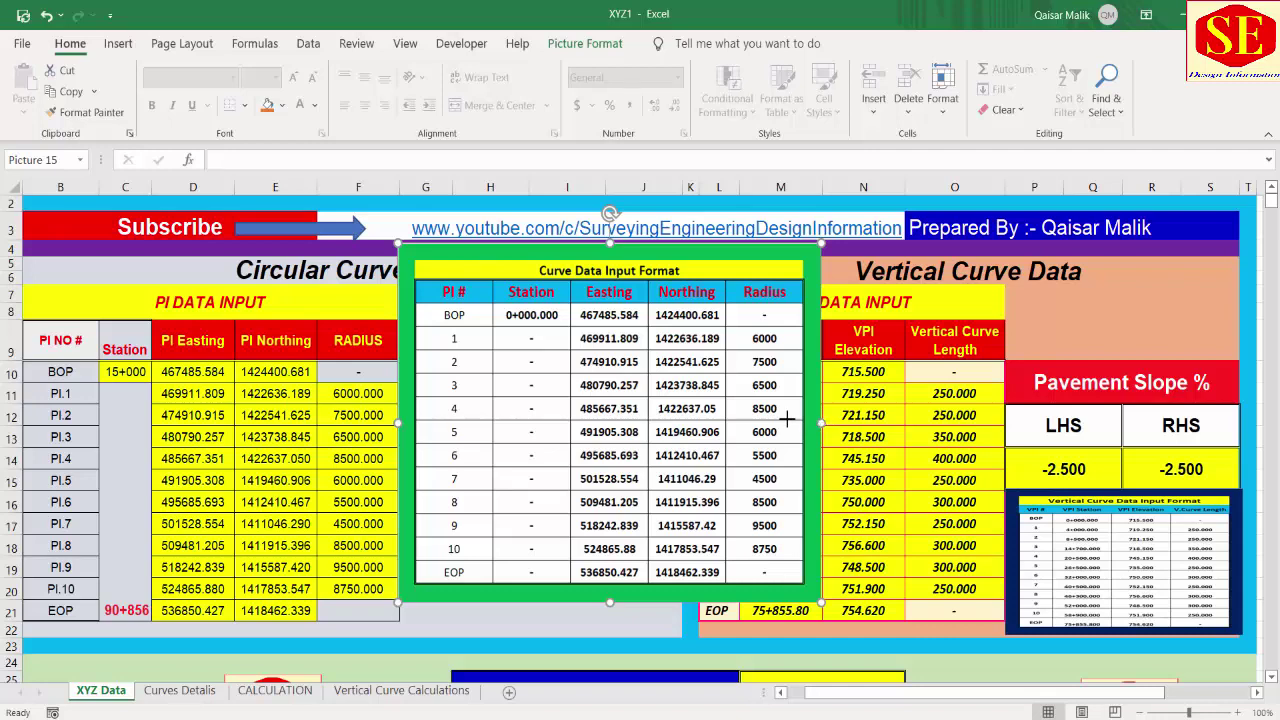
drag(788, 420, 654, 420)
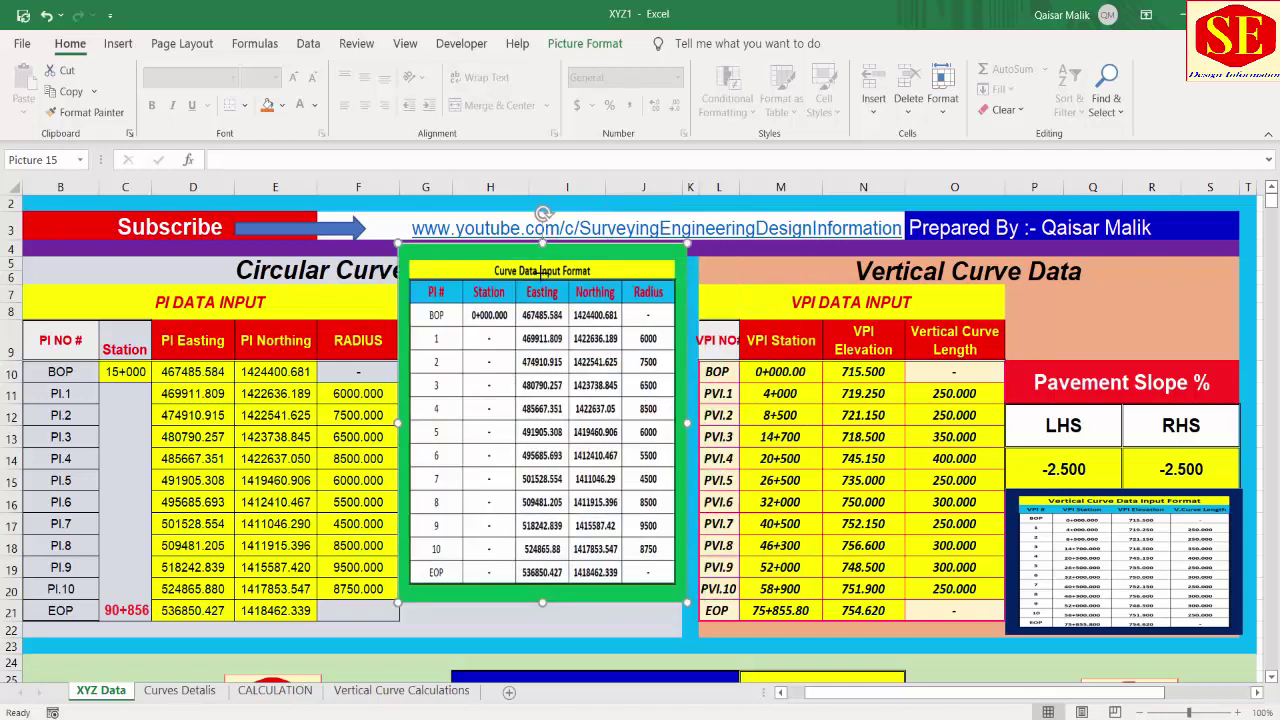
drag(542, 271, 522, 570)
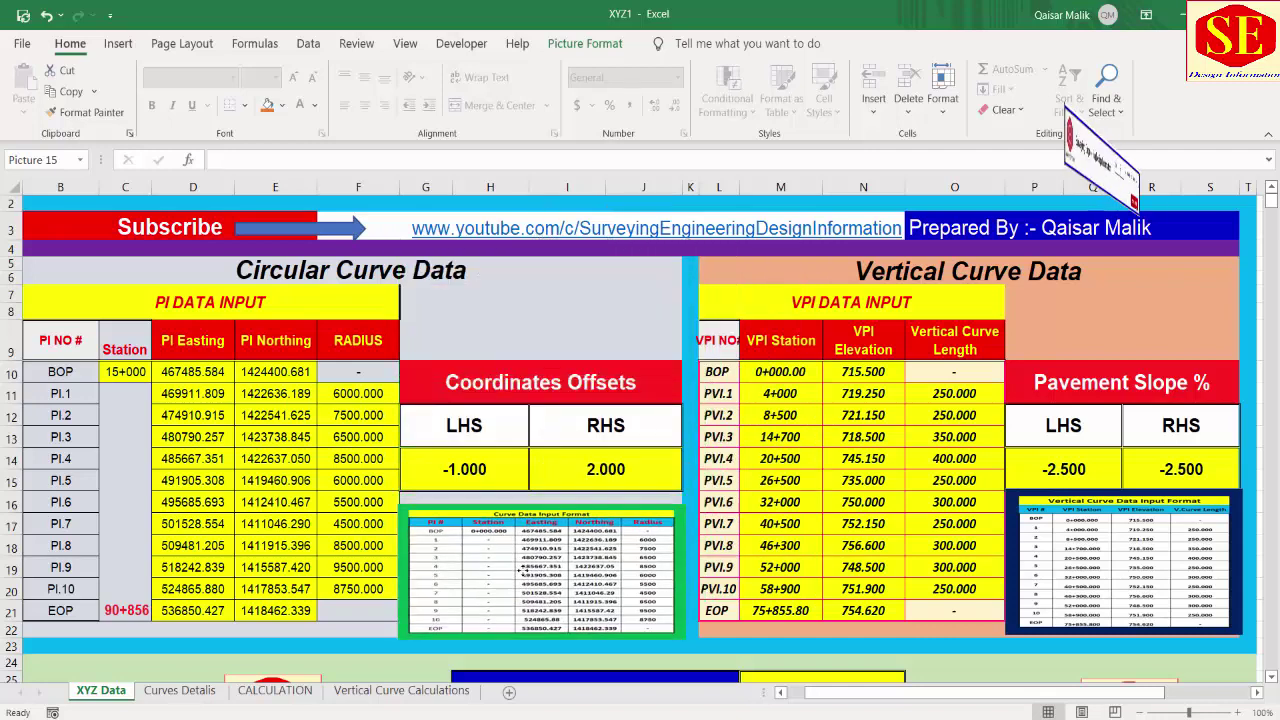
Clear the VPI stations and elevations in M10:N21 and the curve lengths in O11:O20.
click(815, 378)
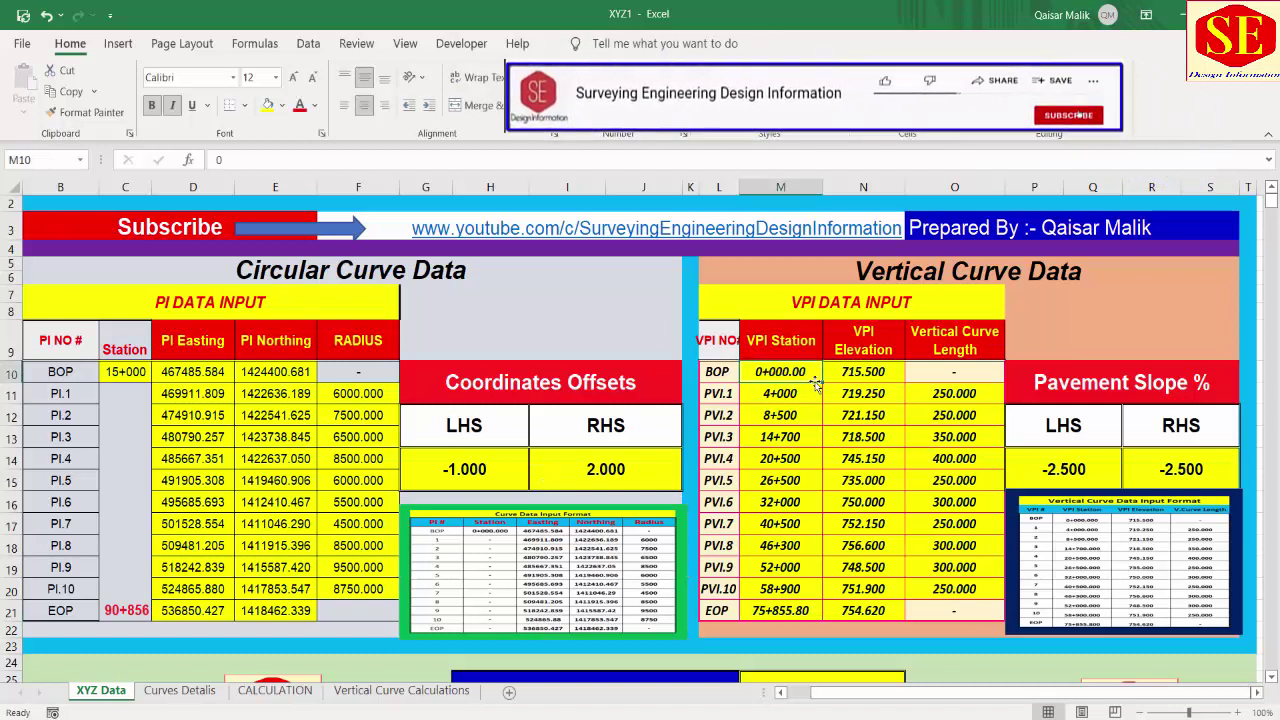
drag(797, 371, 863, 610)
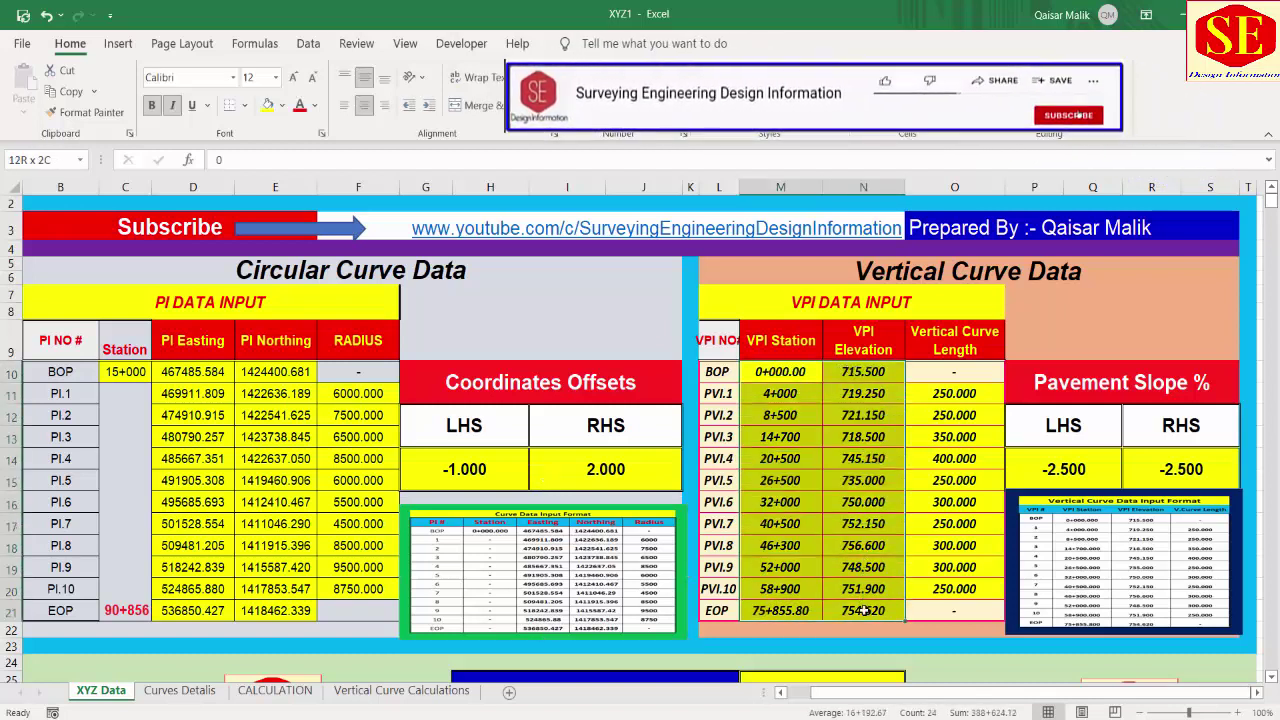
key(Delete)
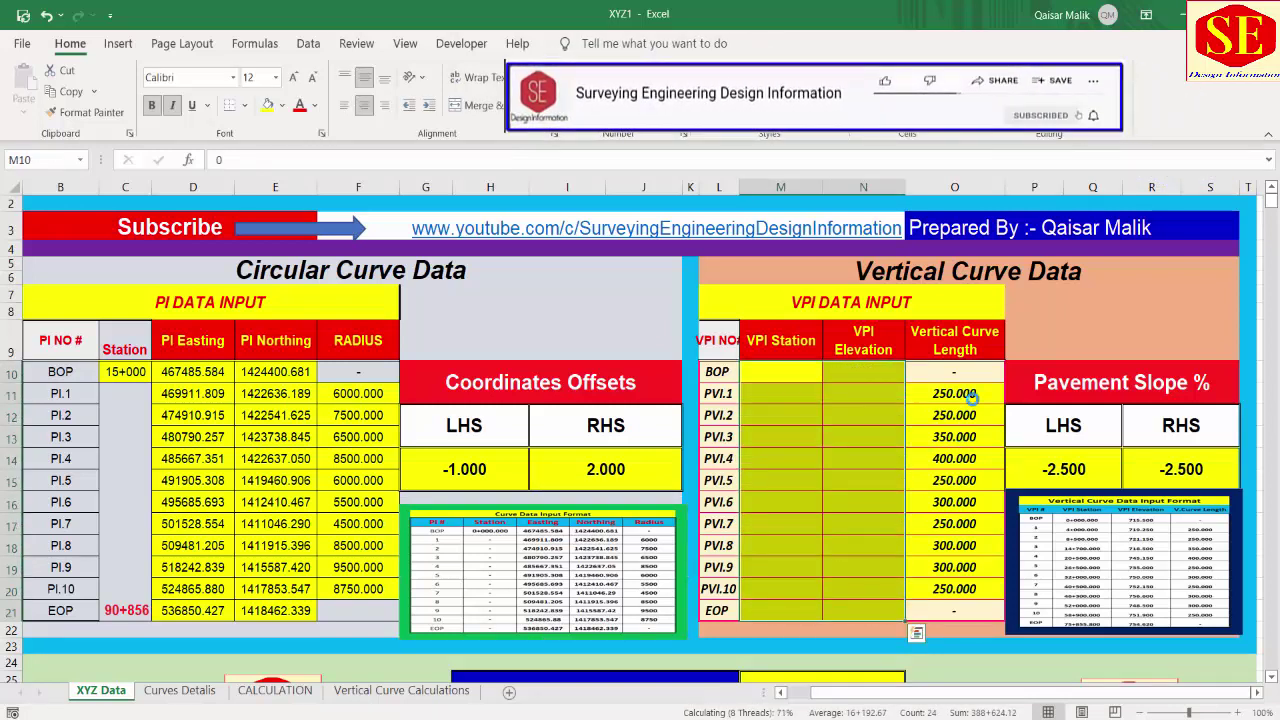
drag(957, 391, 948, 589)
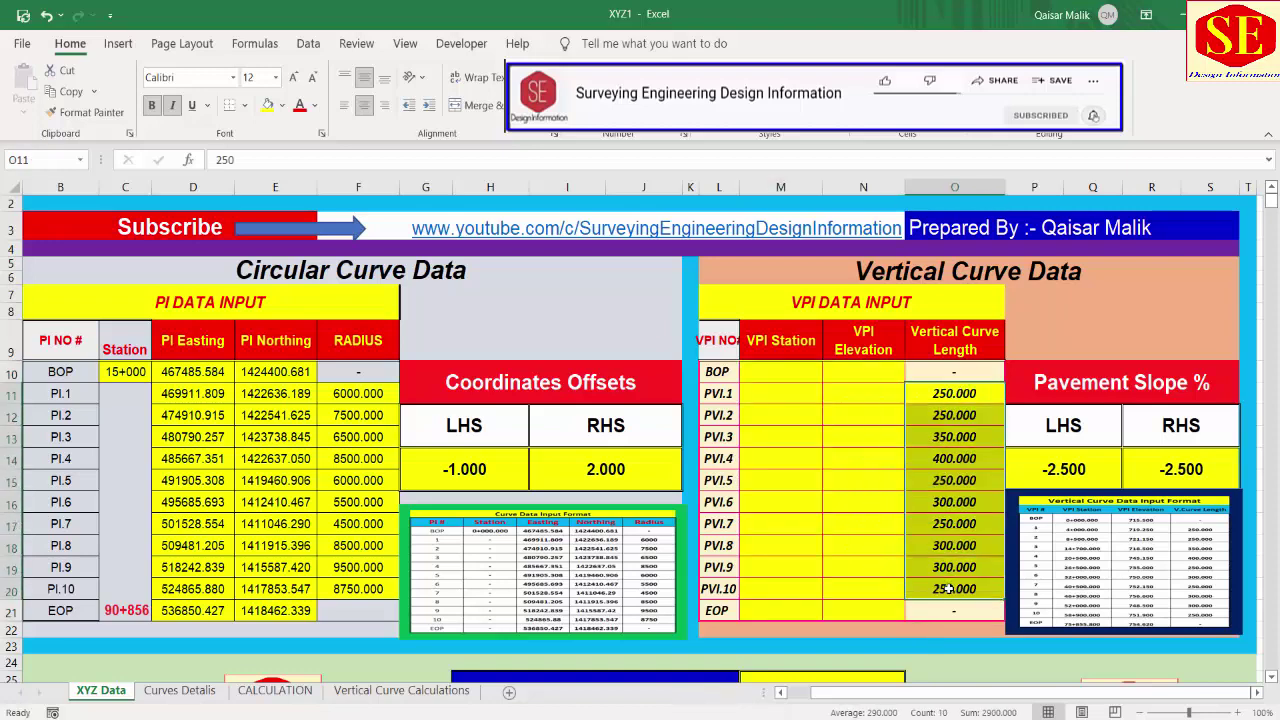
key(Delete)
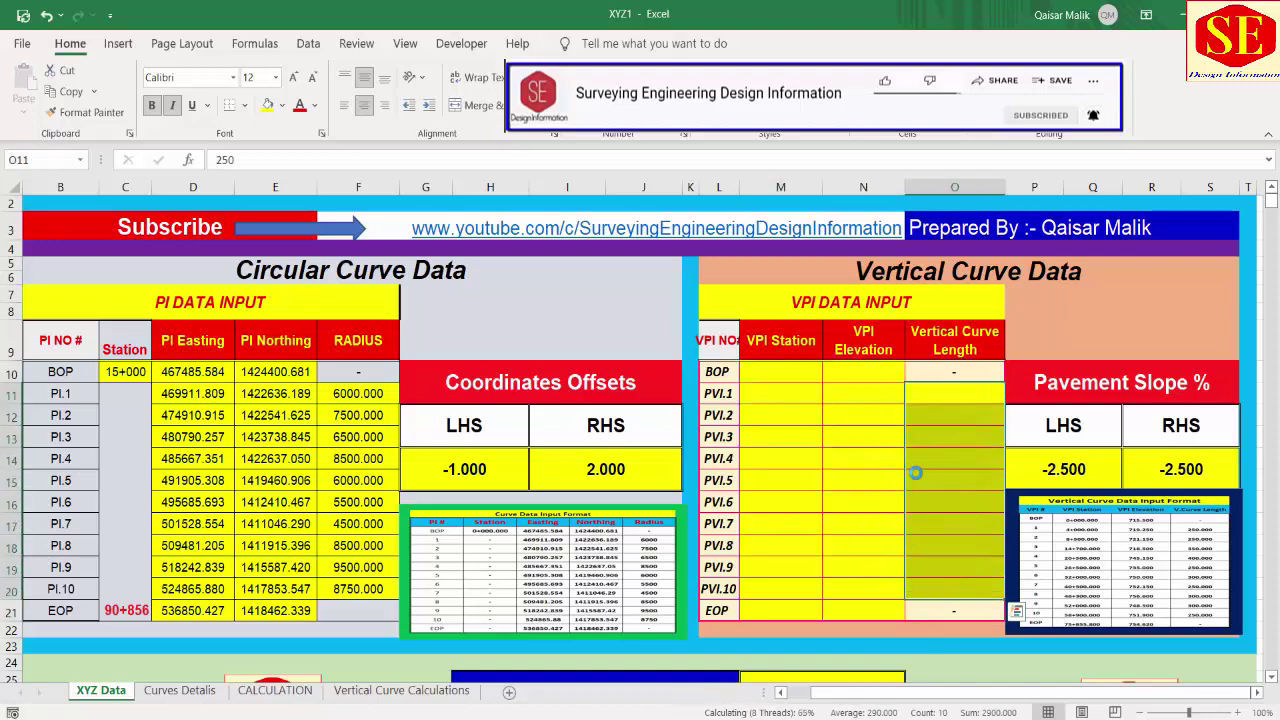
scroll(900, 490, down, 6)
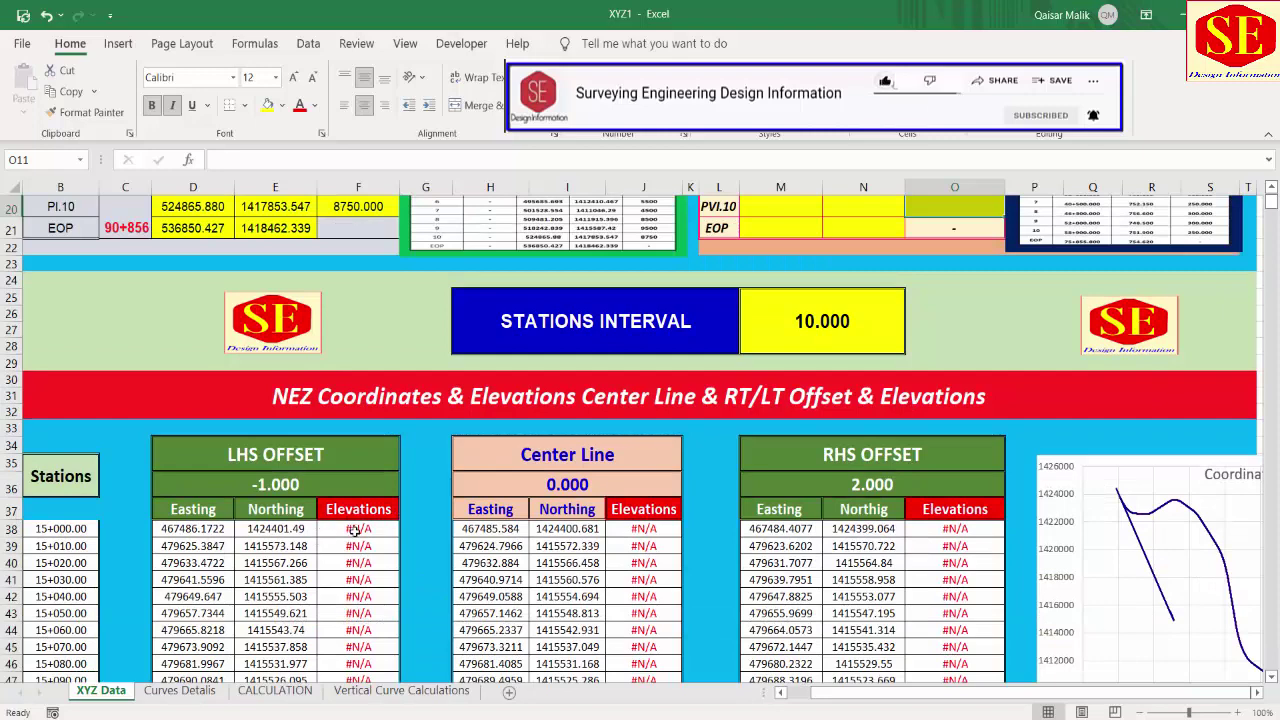
scroll(365, 545, down, 2)
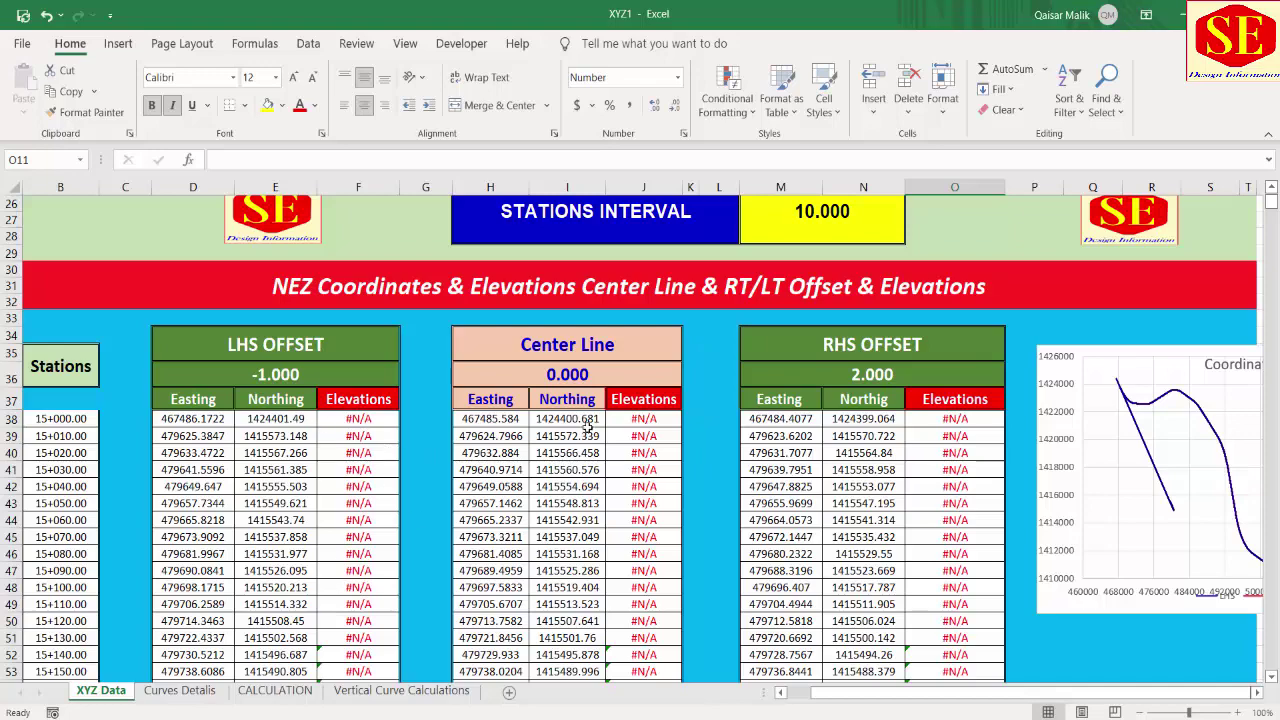
scroll(655, 474, up, 6)
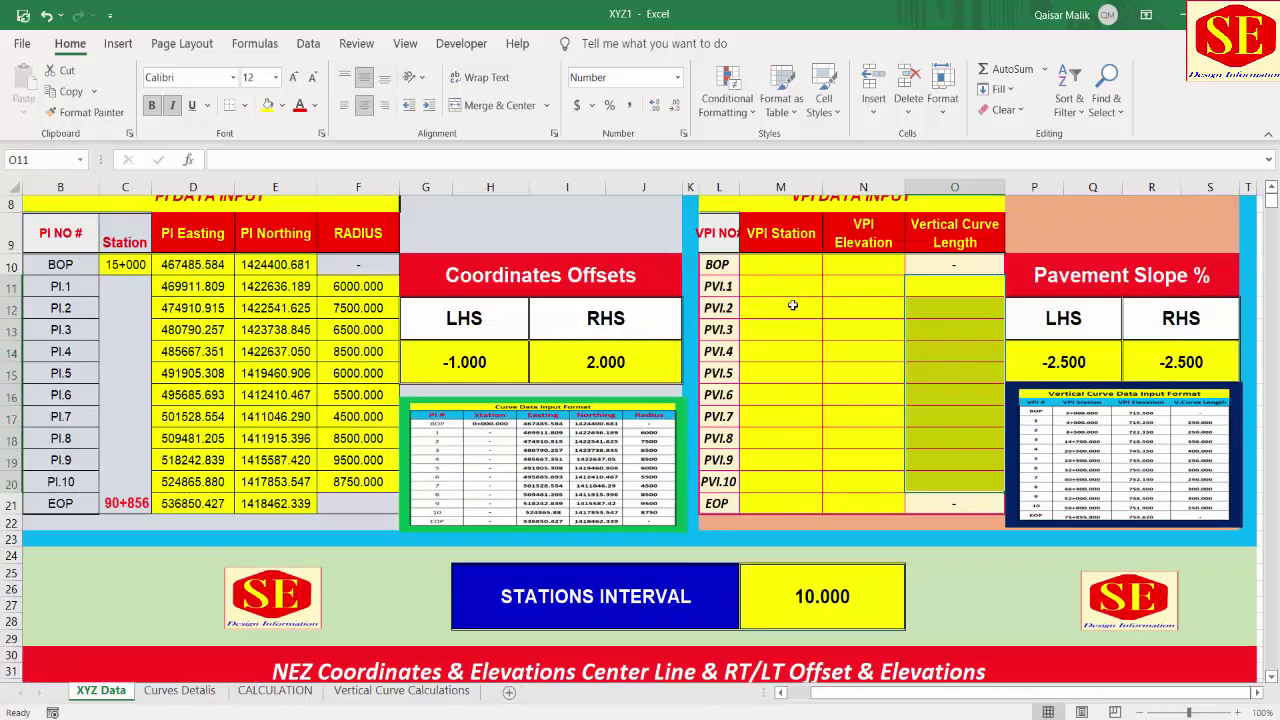
scroll(792, 305, down, 3)
scroll(319, 485, down, 2)
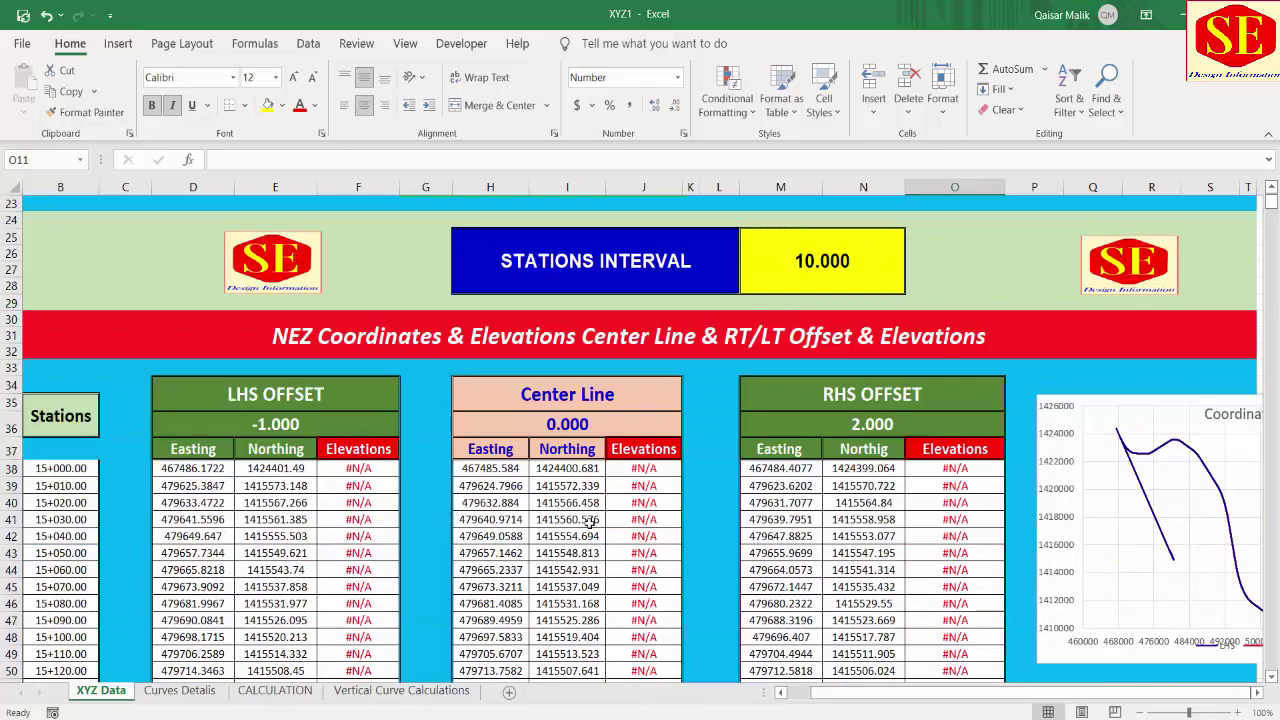
scroll(658, 468, up, 1)
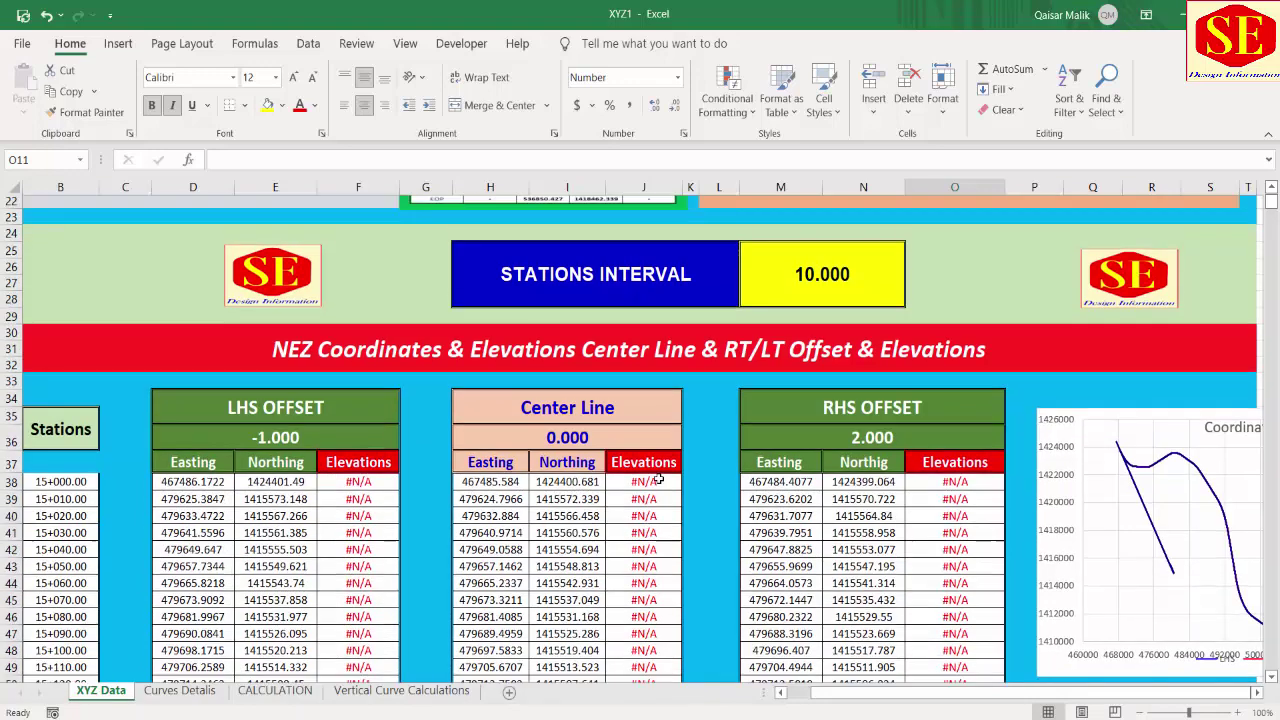
scroll(640, 460, up, 4)
Set the coordinate offsets to -10 on the left and 10 on the right.
click(460, 366)
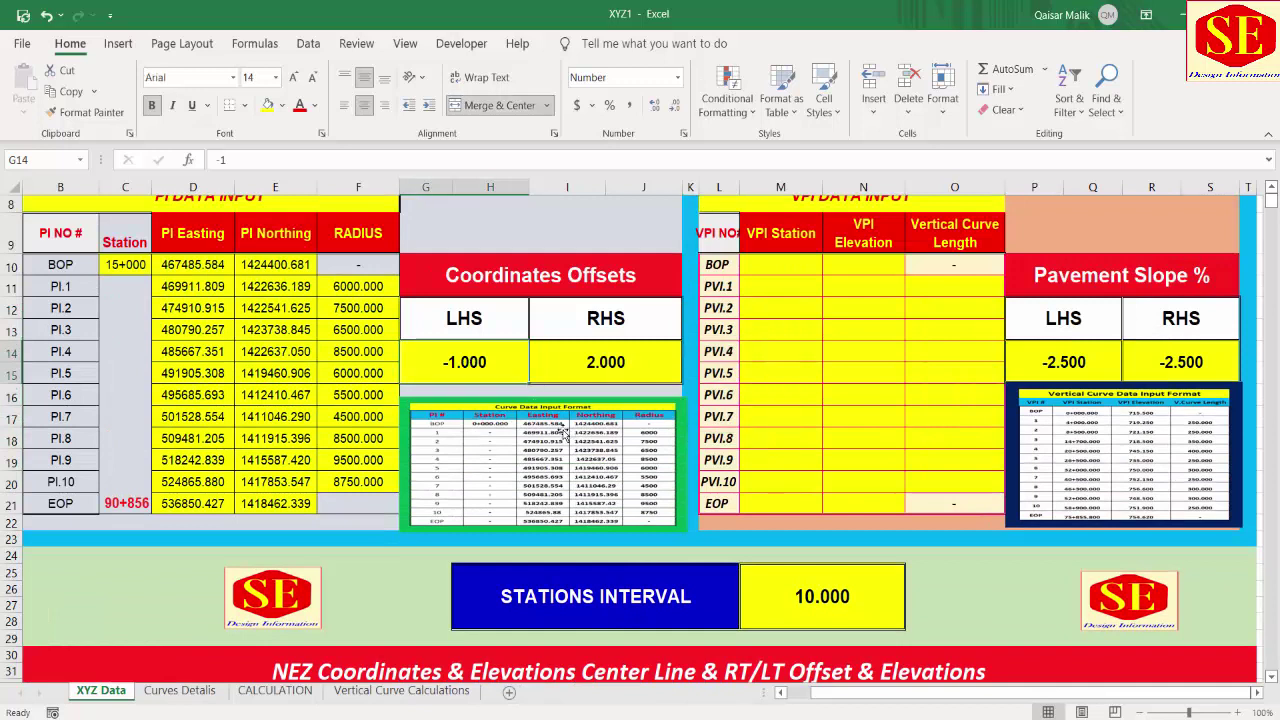
text(-10)
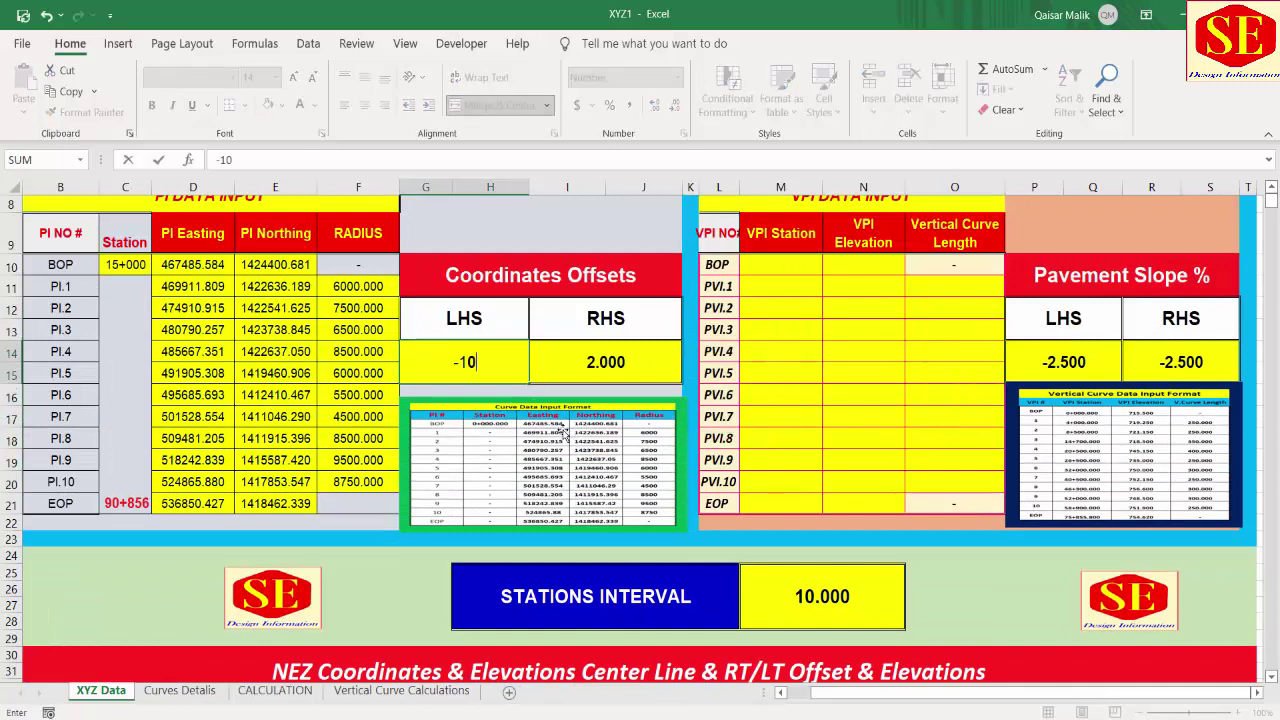
click(590, 361)
text(10)
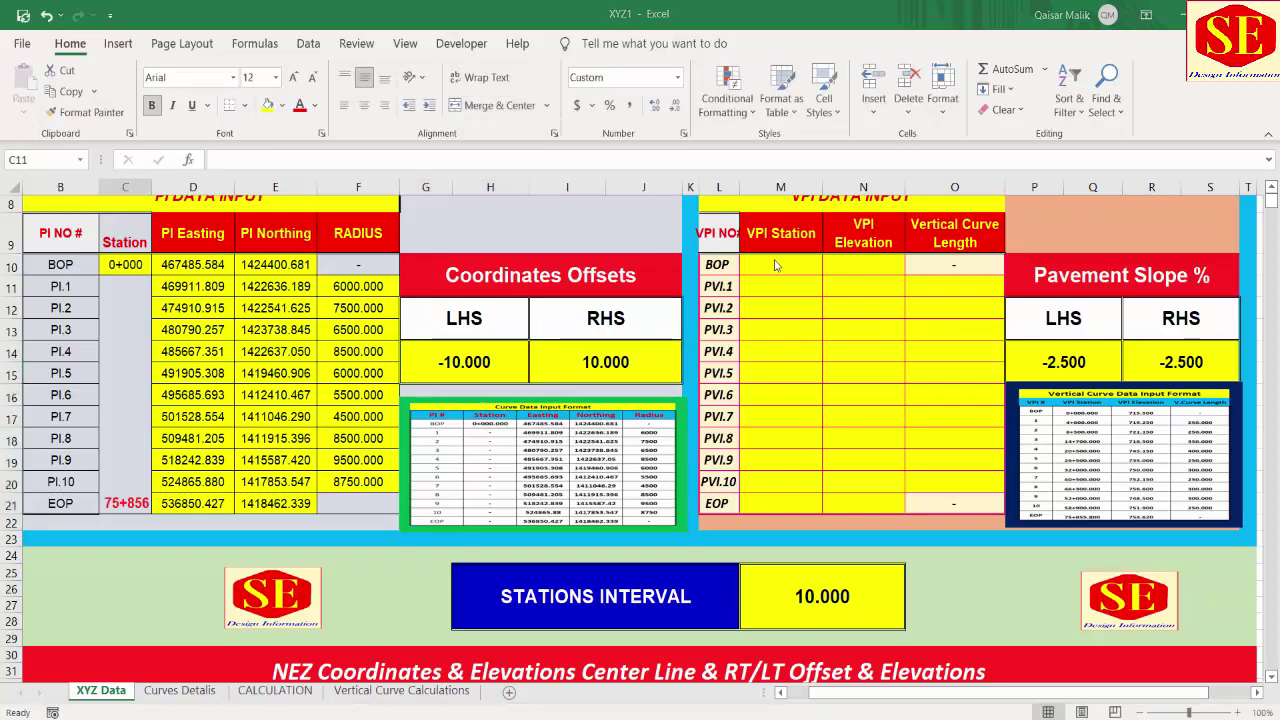
Enlarge the Vertical Curve Data picture over columns H–K and move the green curve picture bottom right.
click(1070, 414)
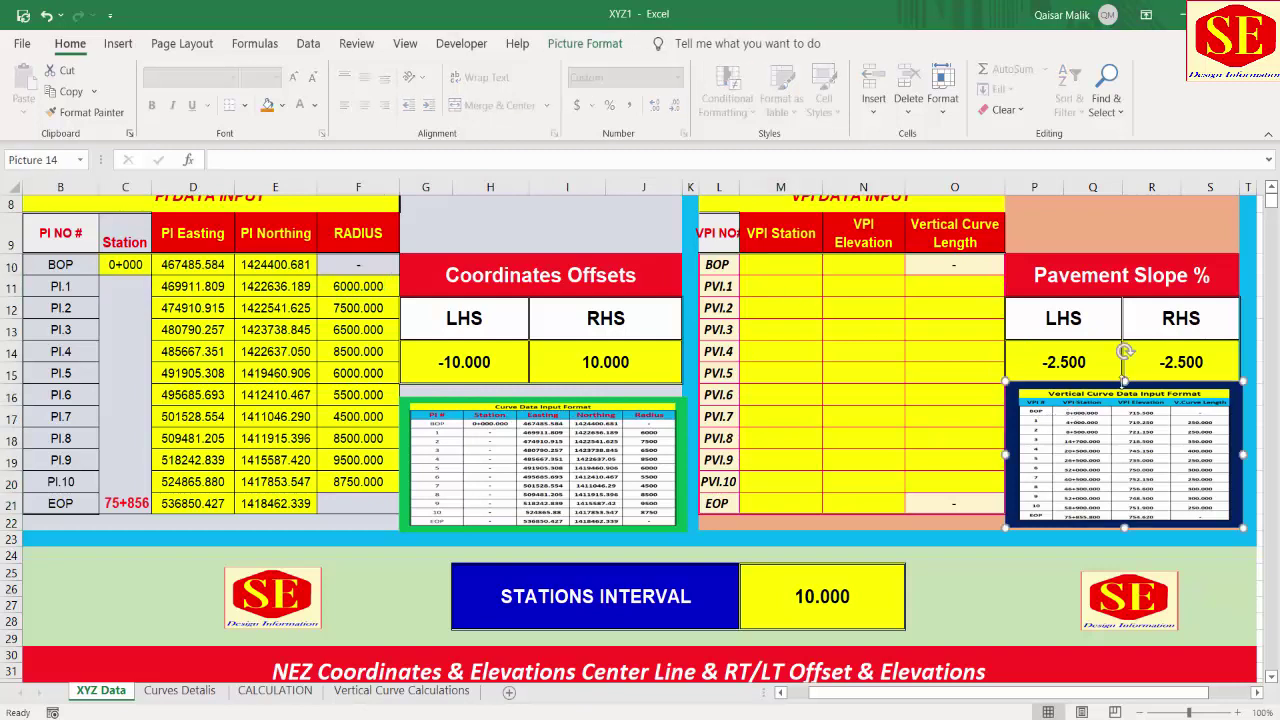
drag(1124, 381, 1124, 217)
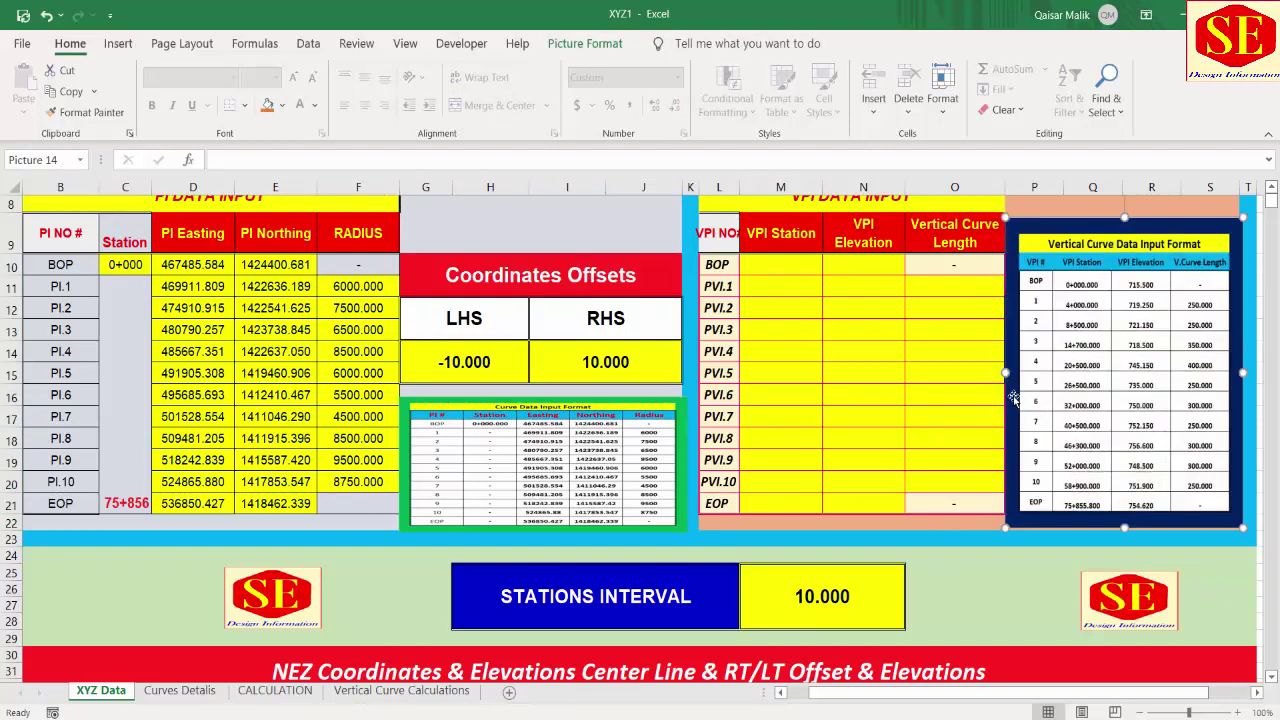
drag(1014, 398, 460, 354)
drag(525, 444, 997, 600)
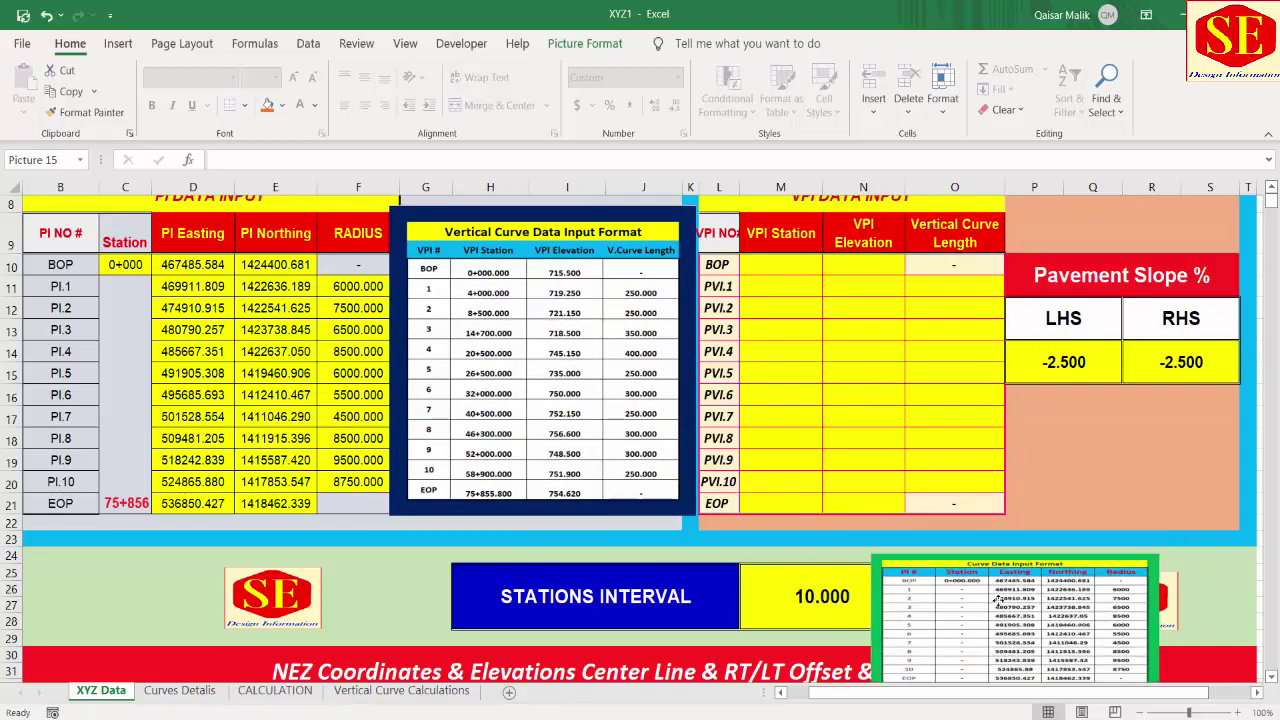
click(594, 258)
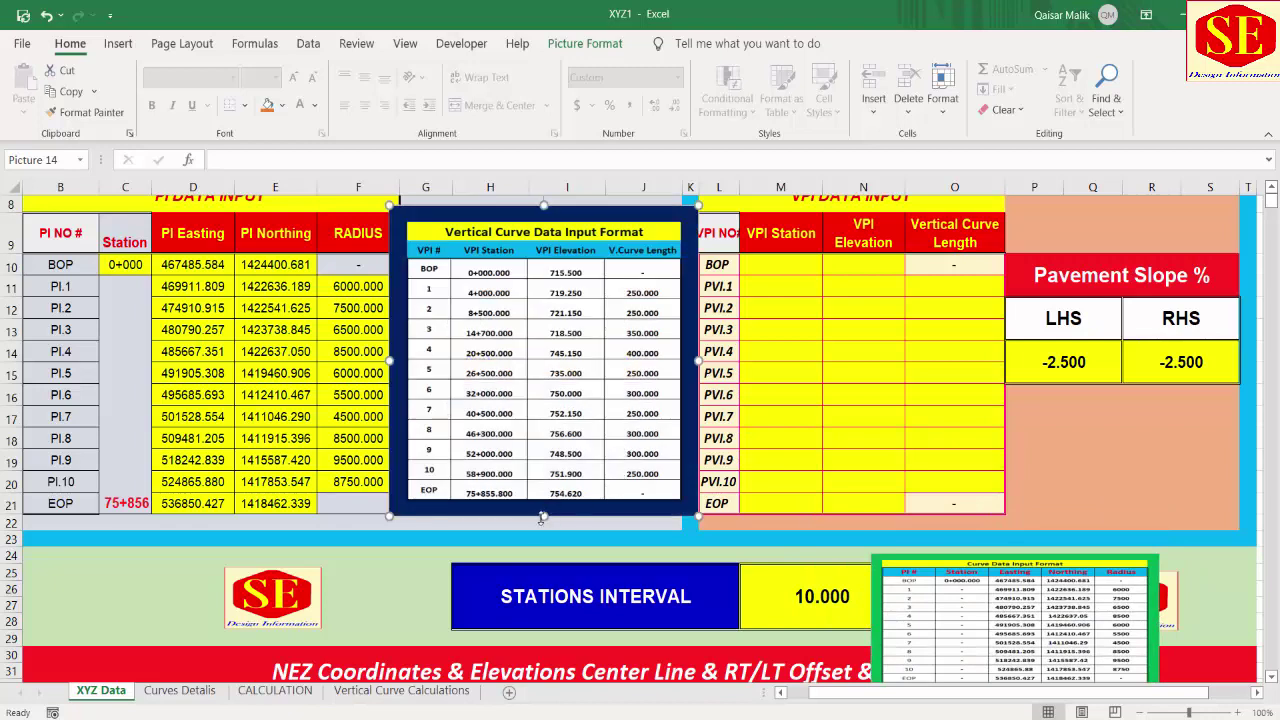
drag(543, 516, 543, 533)
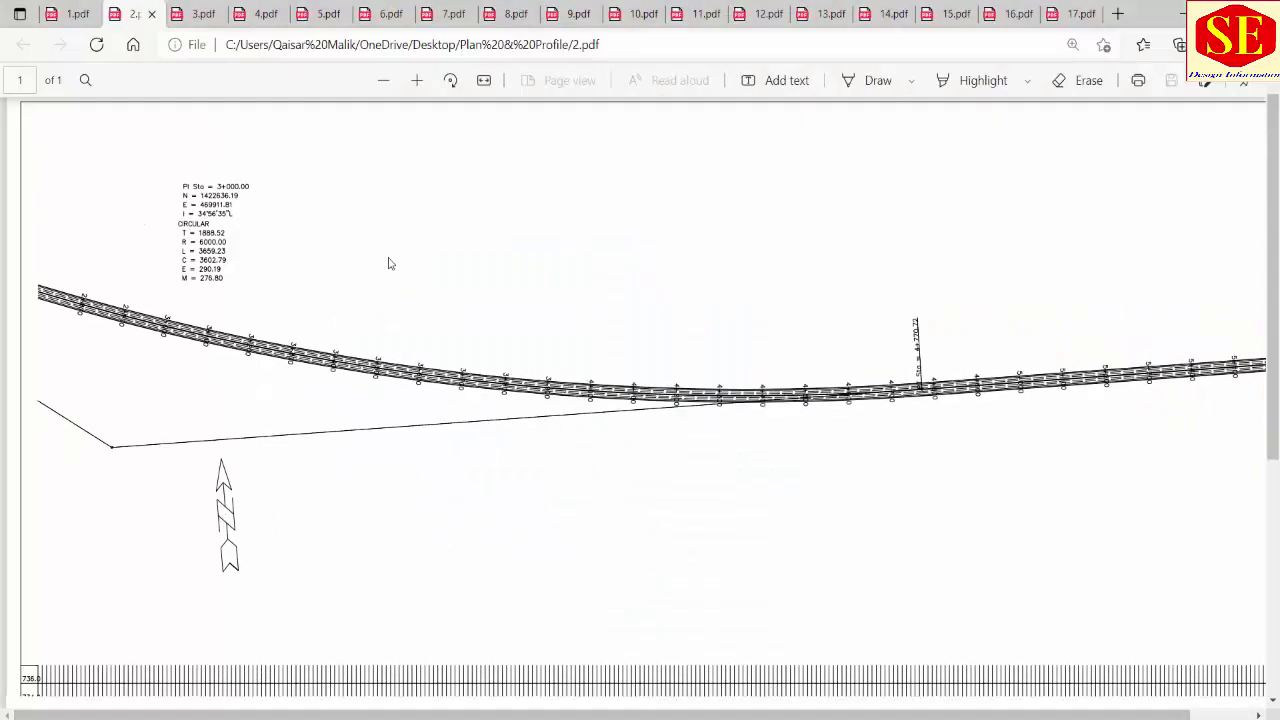
Read the BOP station and elevation on the 1.pdf plan and profile, then return to Excel.
scroll(266, 161, down, 3)
click(65, 14)
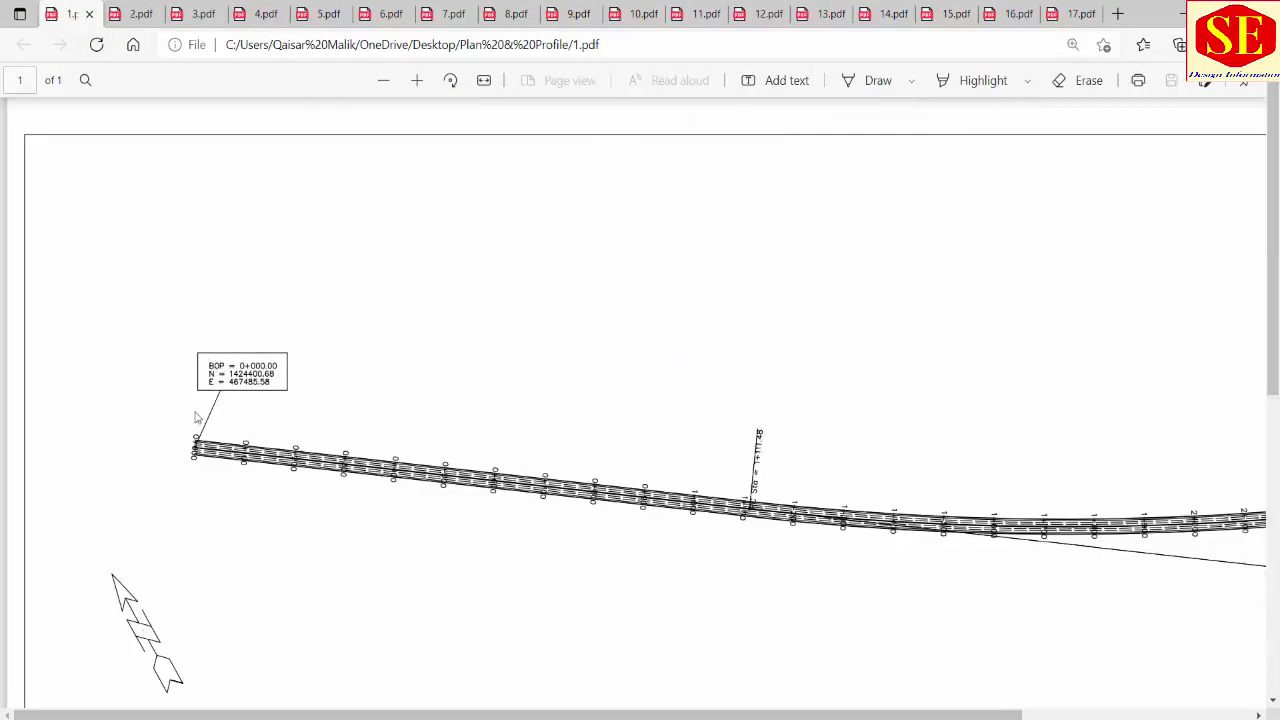
scroll(205, 410, down, 5)
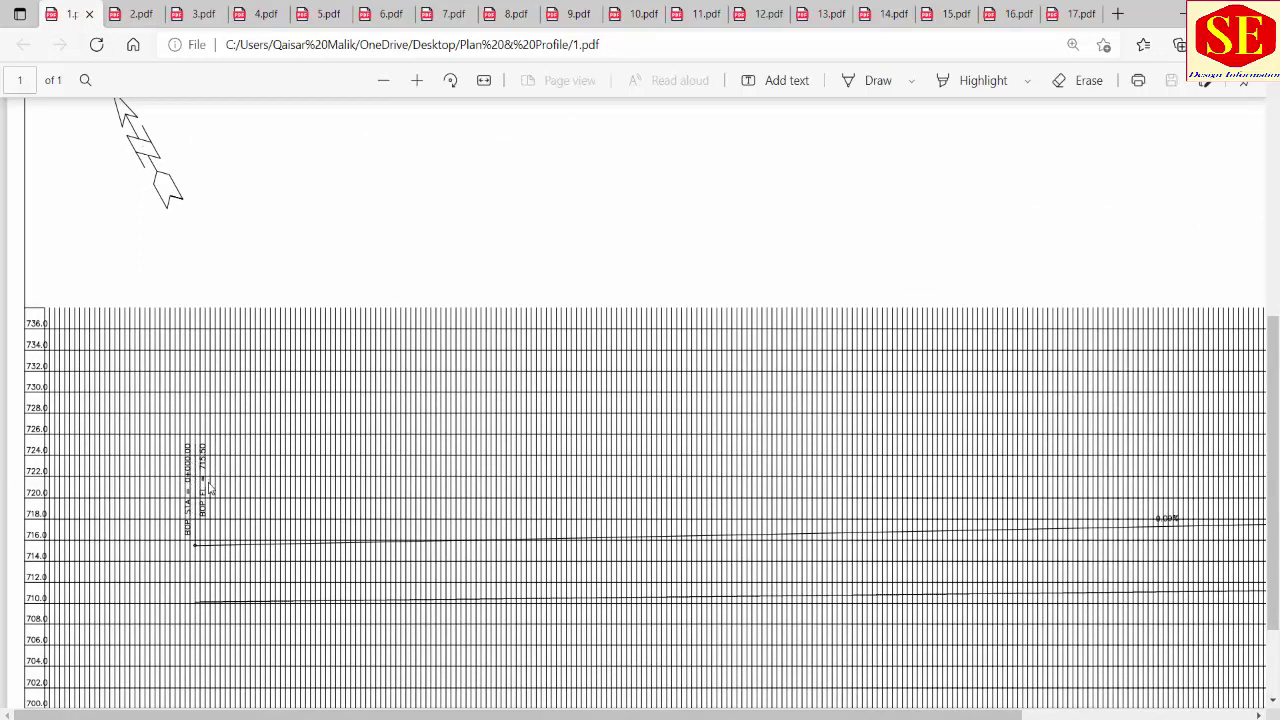
scroll(203, 520, up, 5)
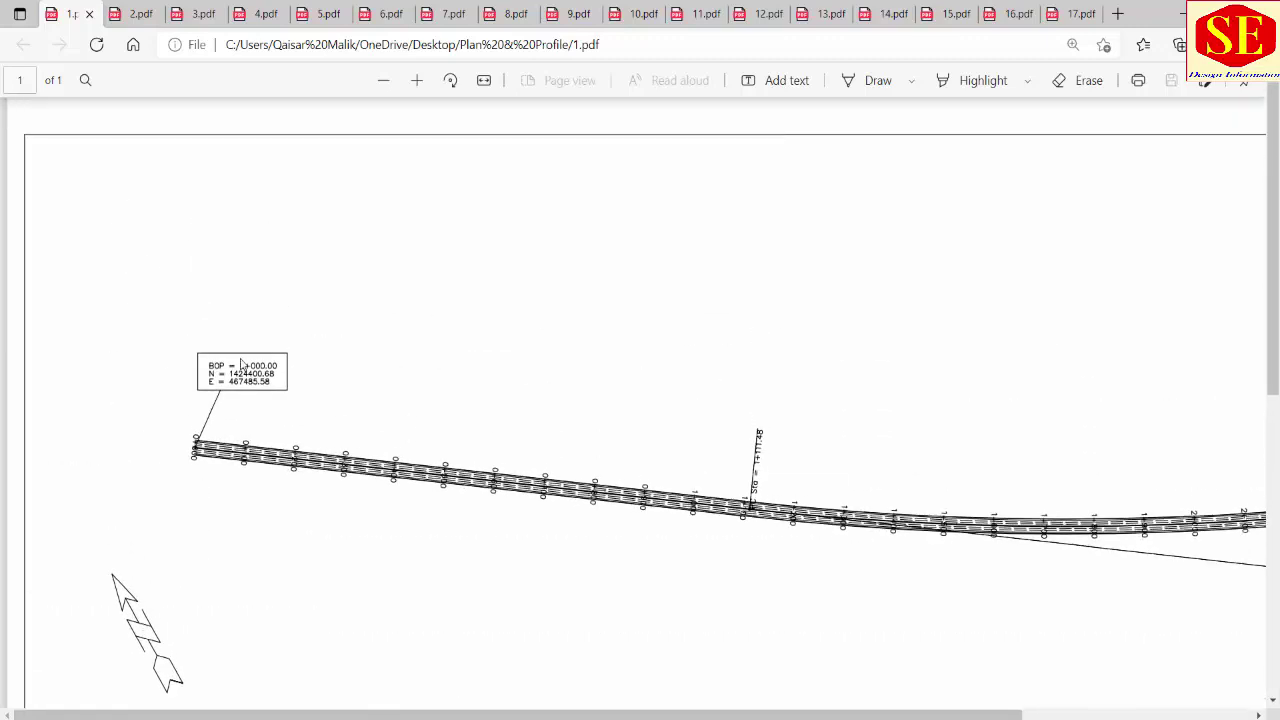
scroll(229, 605, down, 5)
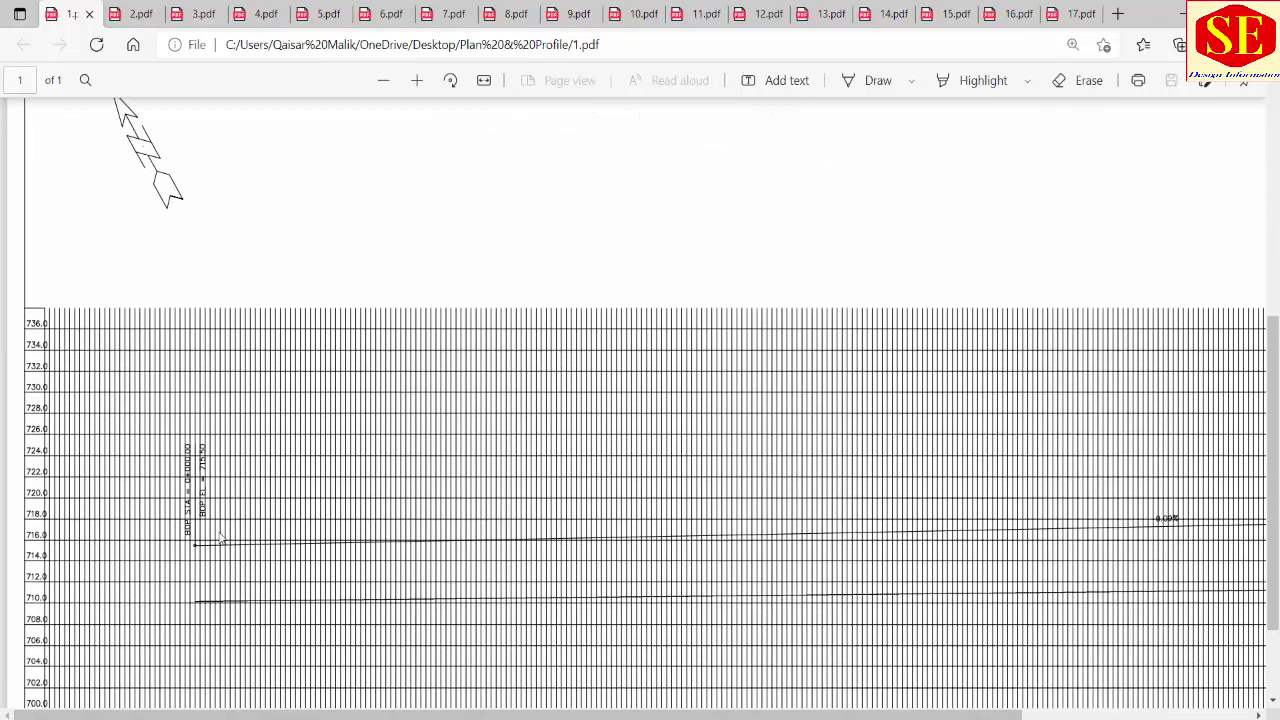
key(alt+Tab)
scroll(231, 378, up, 5)
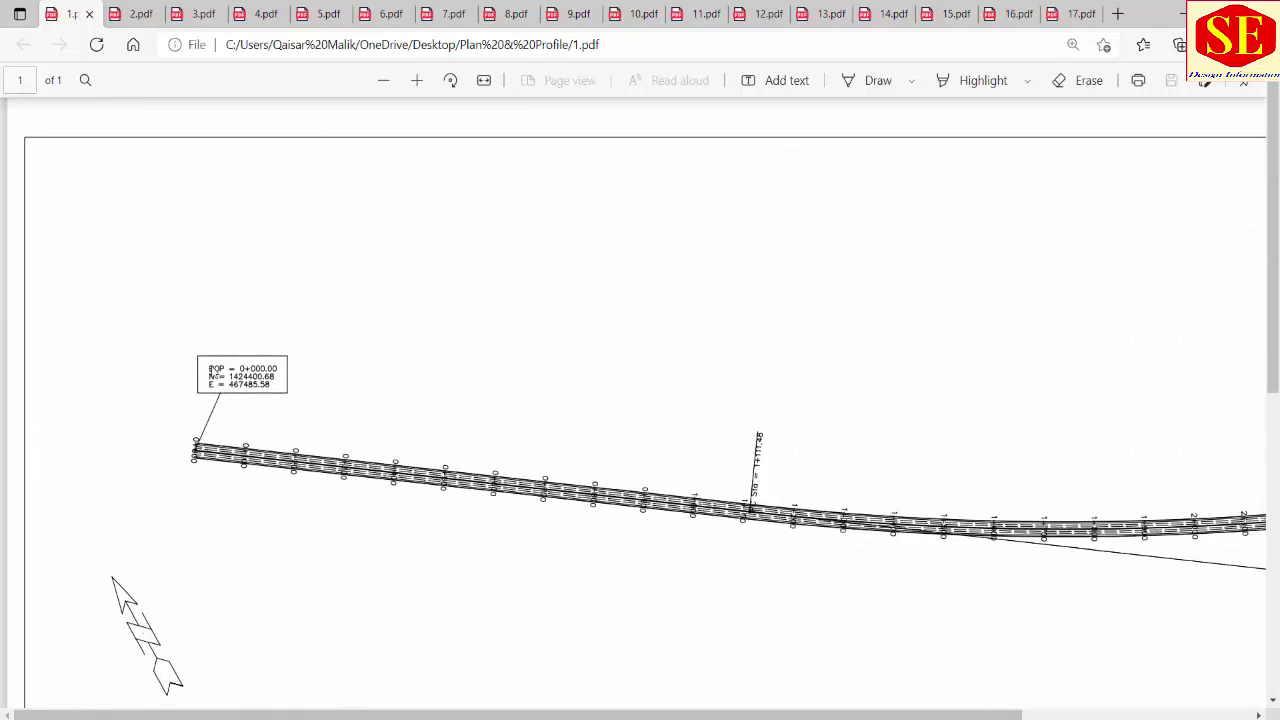
scroll(214, 385, down, 5)
scroll(240, 450, up, 1)
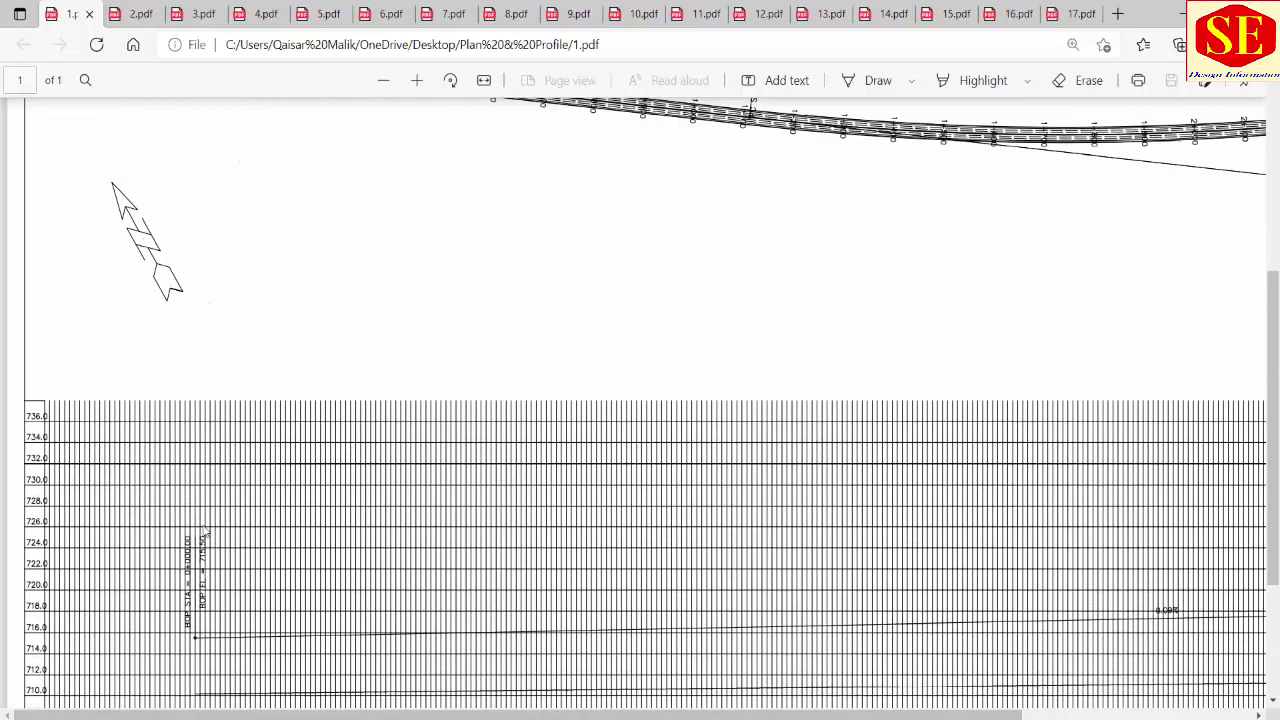
scroll(285, 394, up, 3)
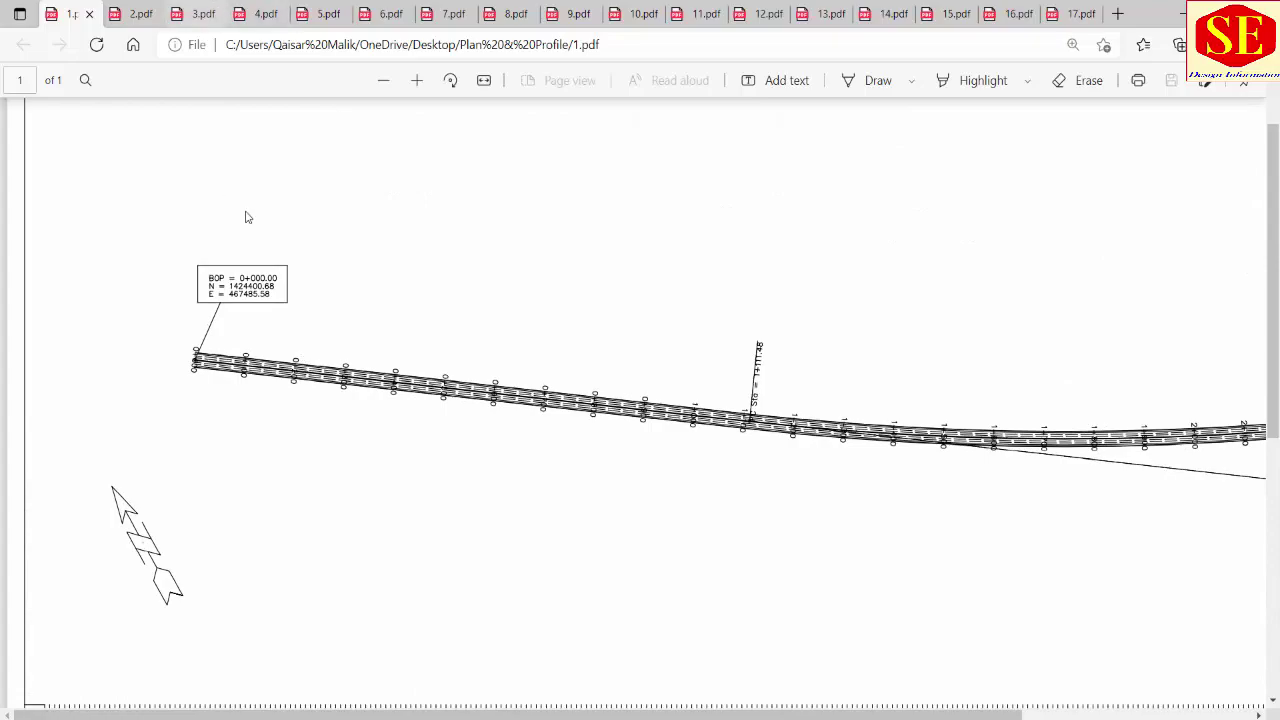
key(alt+Tab)
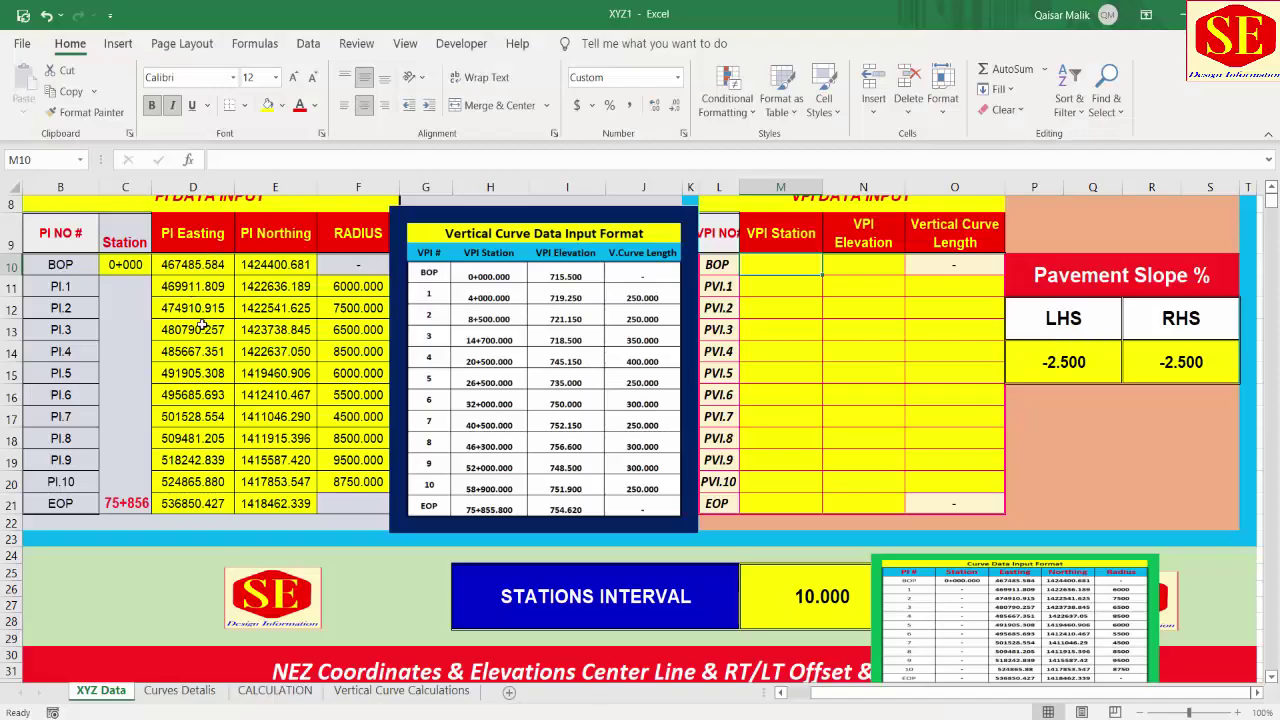
Scroll up to the VPI DATA INPUT table and enter 0 as the BOP station in M10.
scroll(228, 554, down, 4)
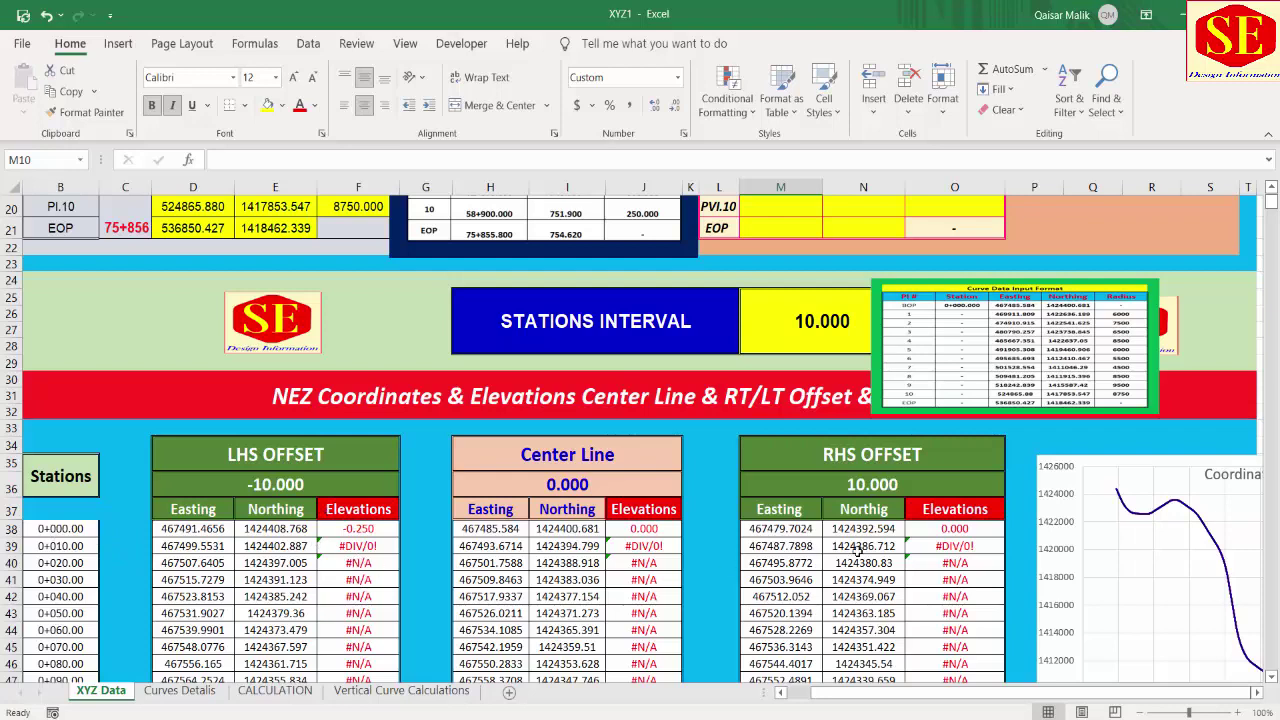
scroll(858, 551, up, 3)
scroll(788, 430, up, 3)
click(882, 381)
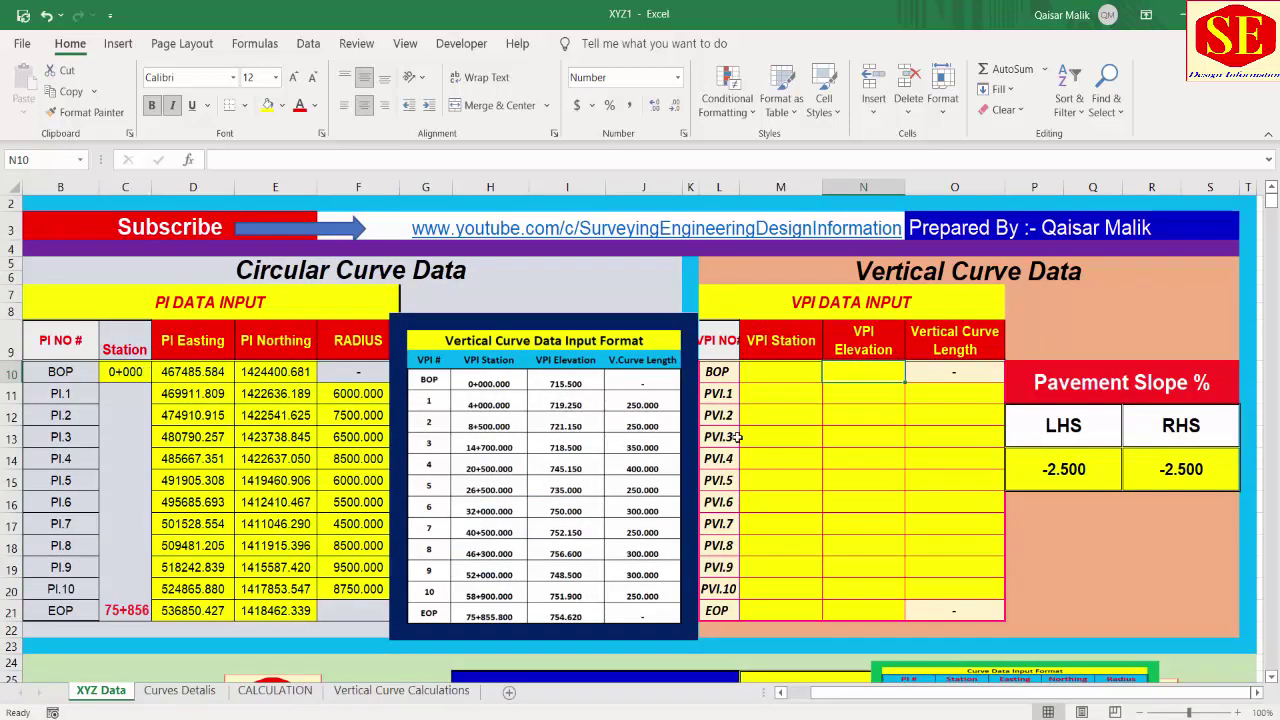
click(790, 375)
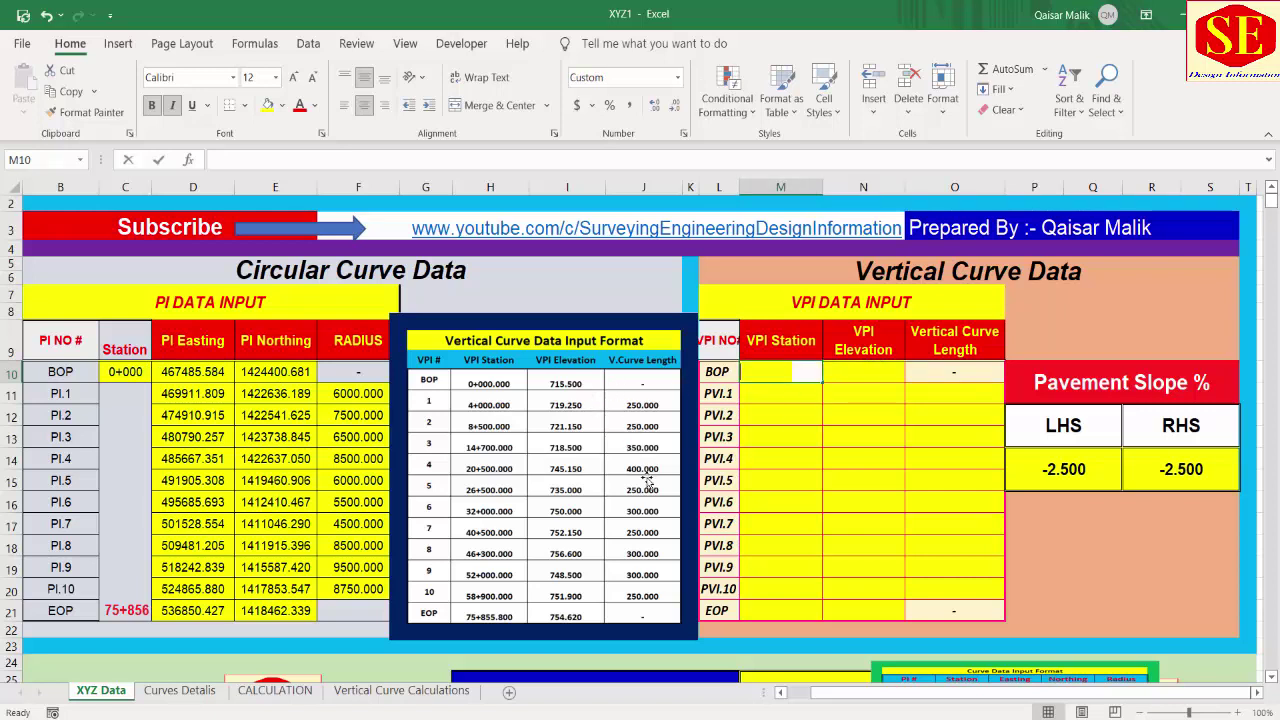
text(0)
click(866, 372)
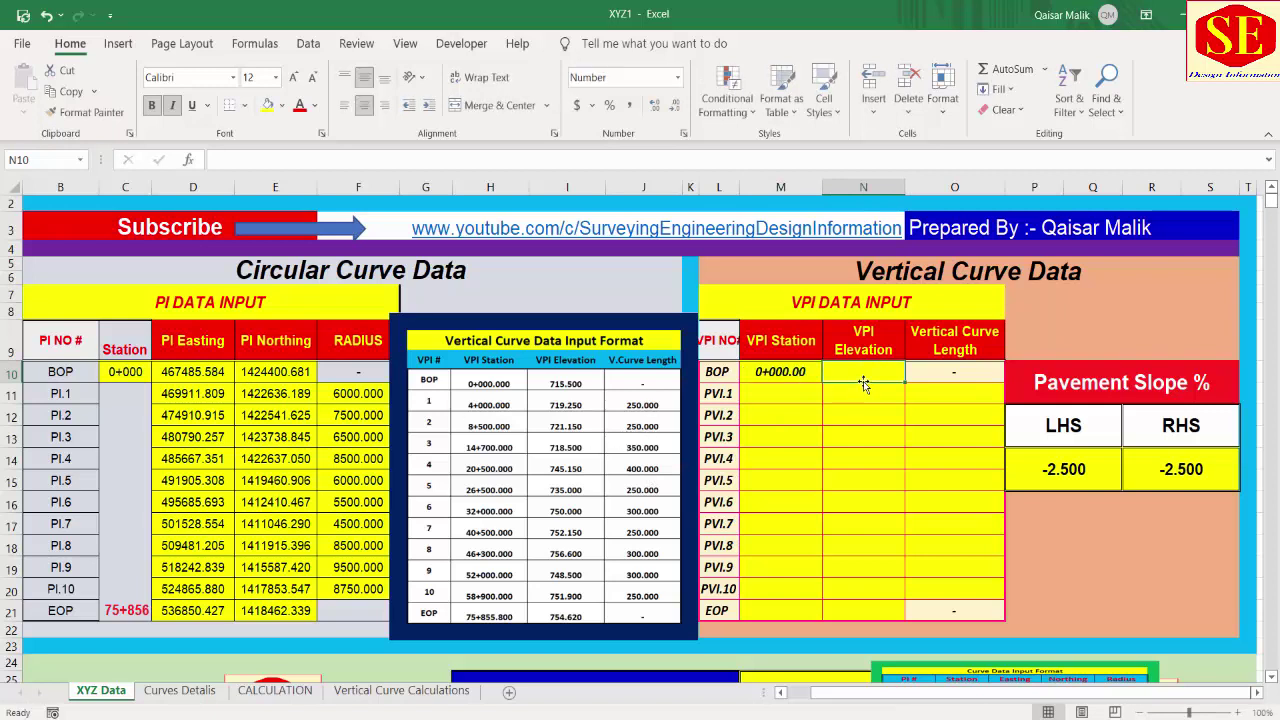
Enter BOP elevation 715.50, then PVI.1 station 4000, elevation 719.250 and curve length 250.00.
text(71)
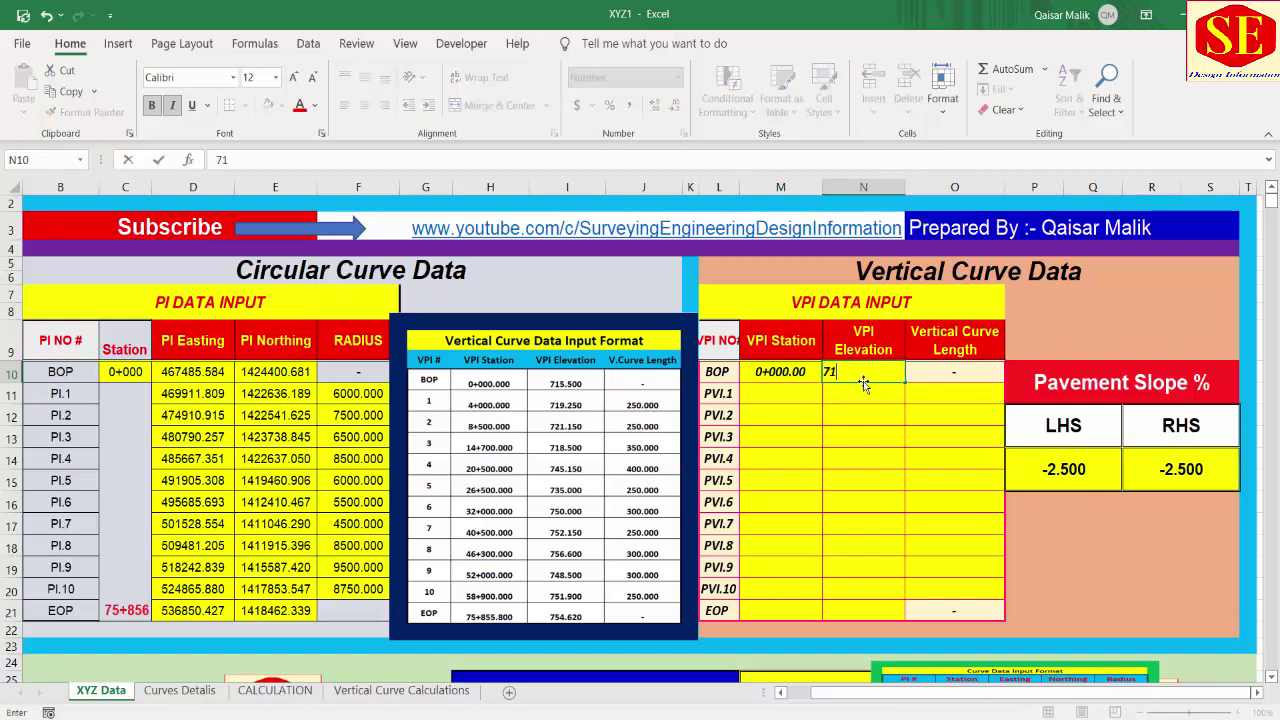
text(5.50)
key(Return)
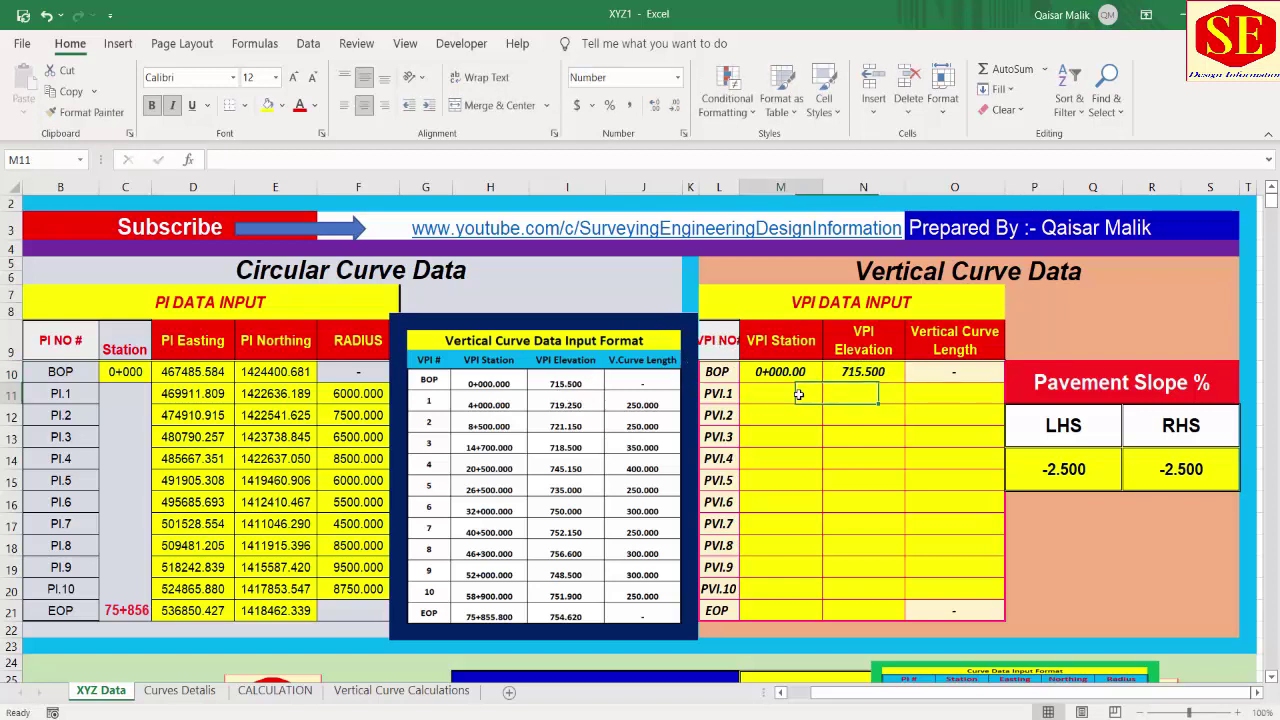
click(797, 393)
text(4)
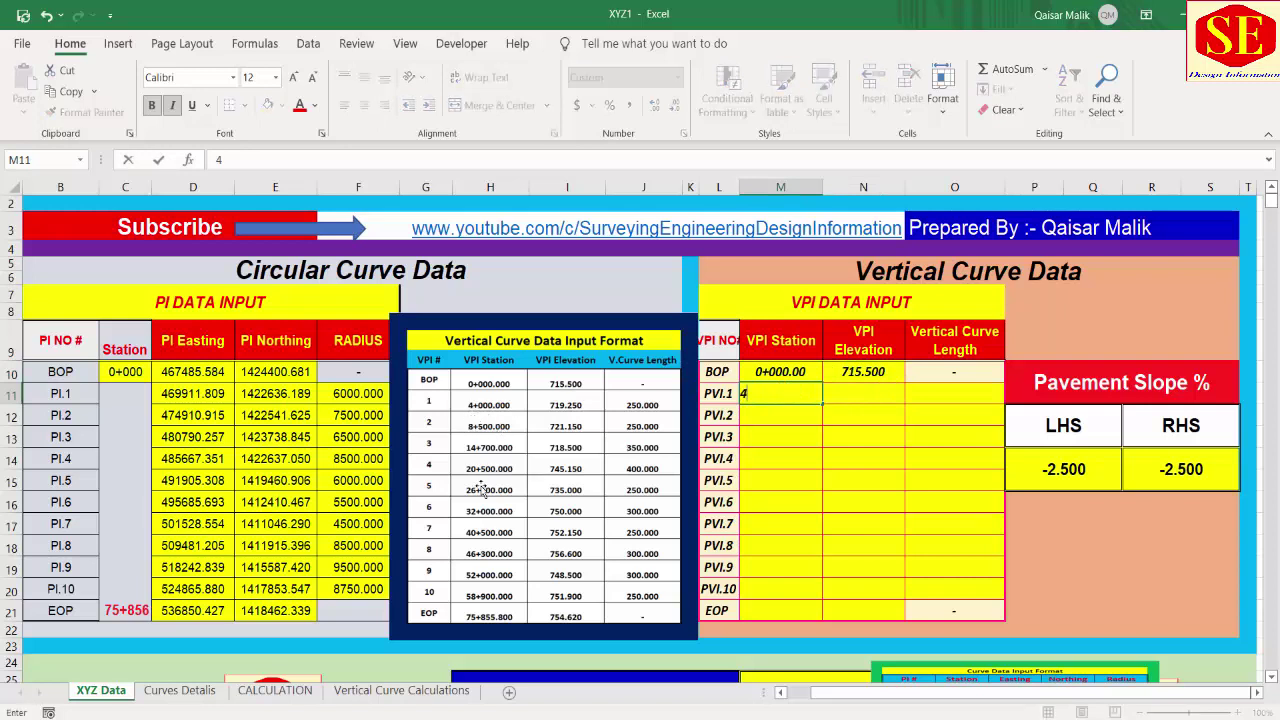
text(000)
click(857, 396)
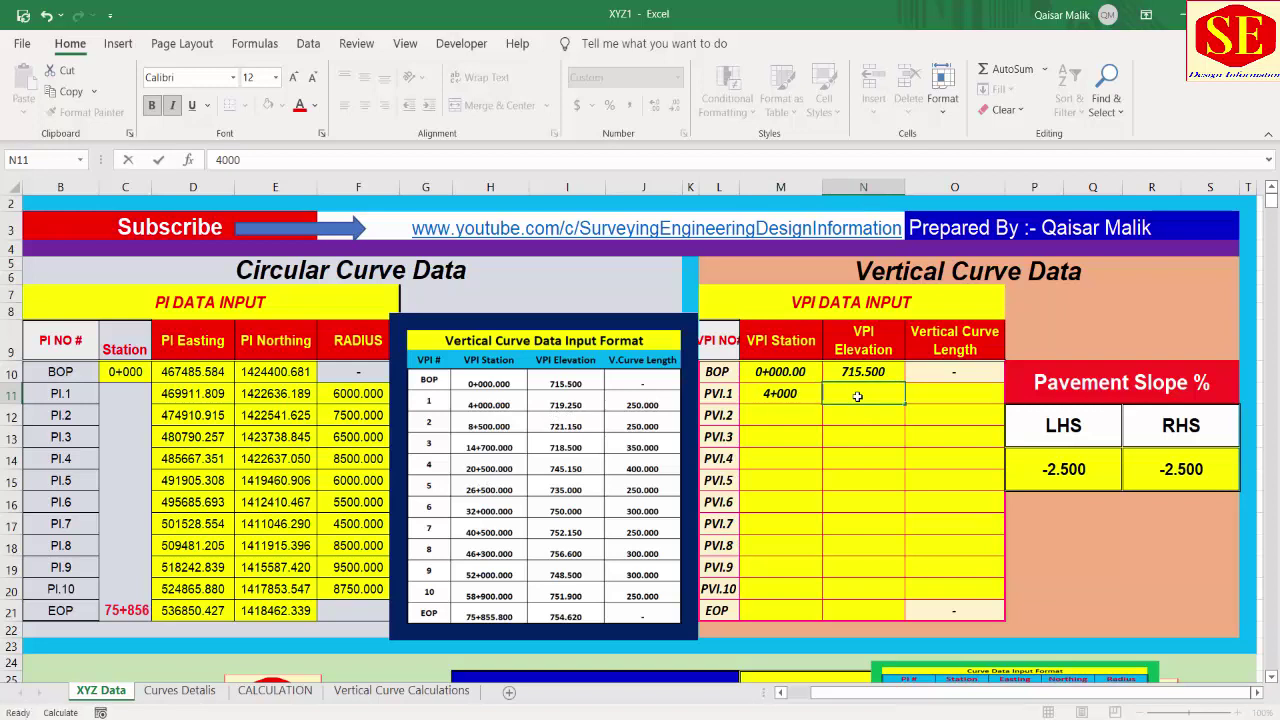
text(719.250)
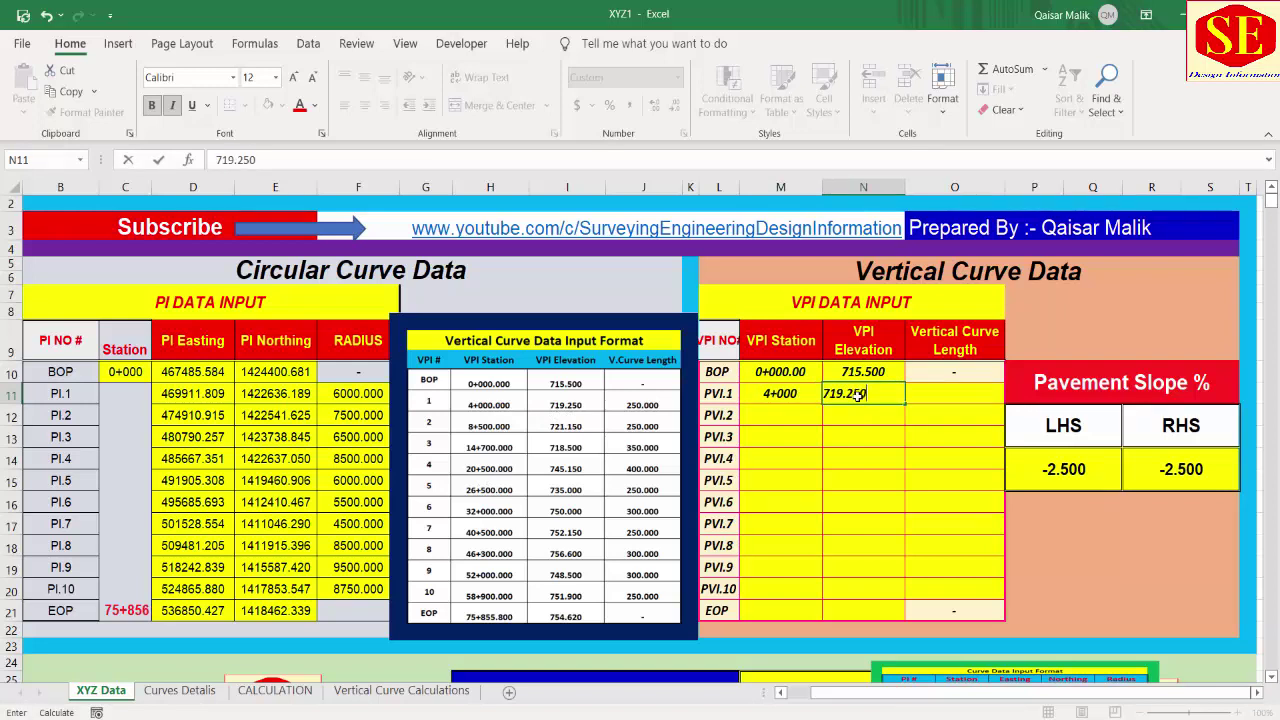
click(926, 395)
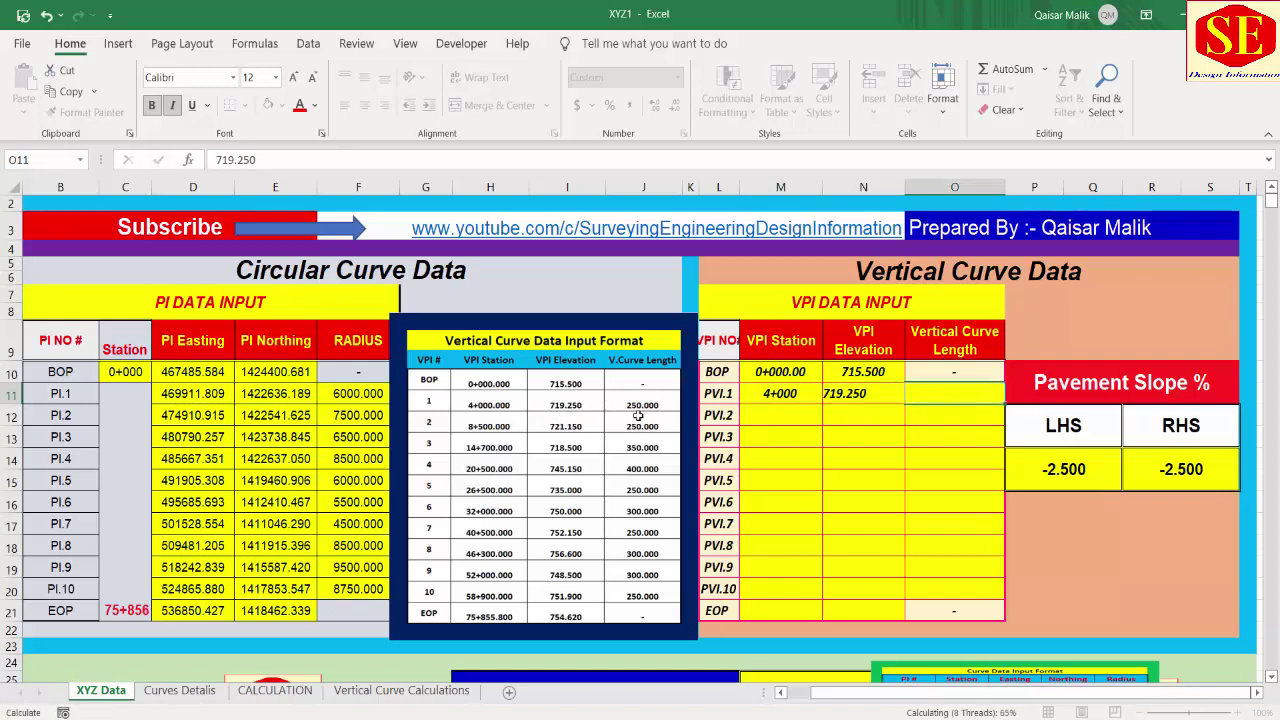
text(25)
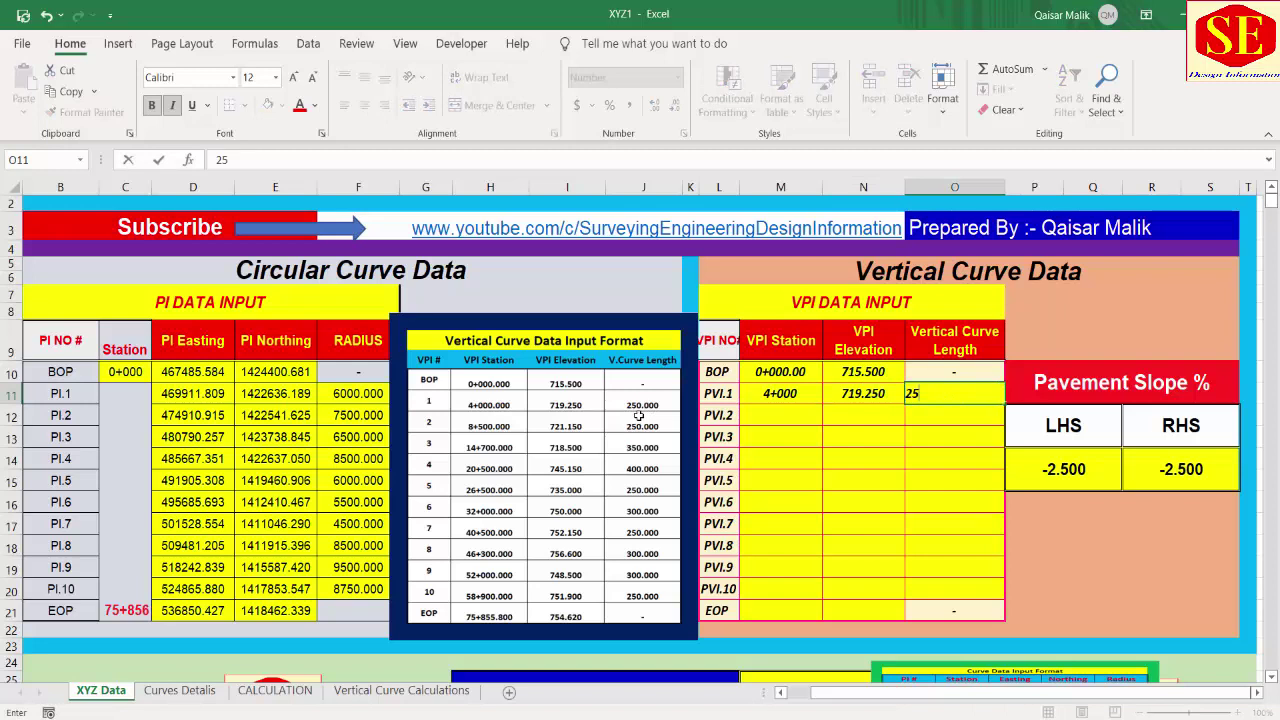
text(0.000)
key(Return)
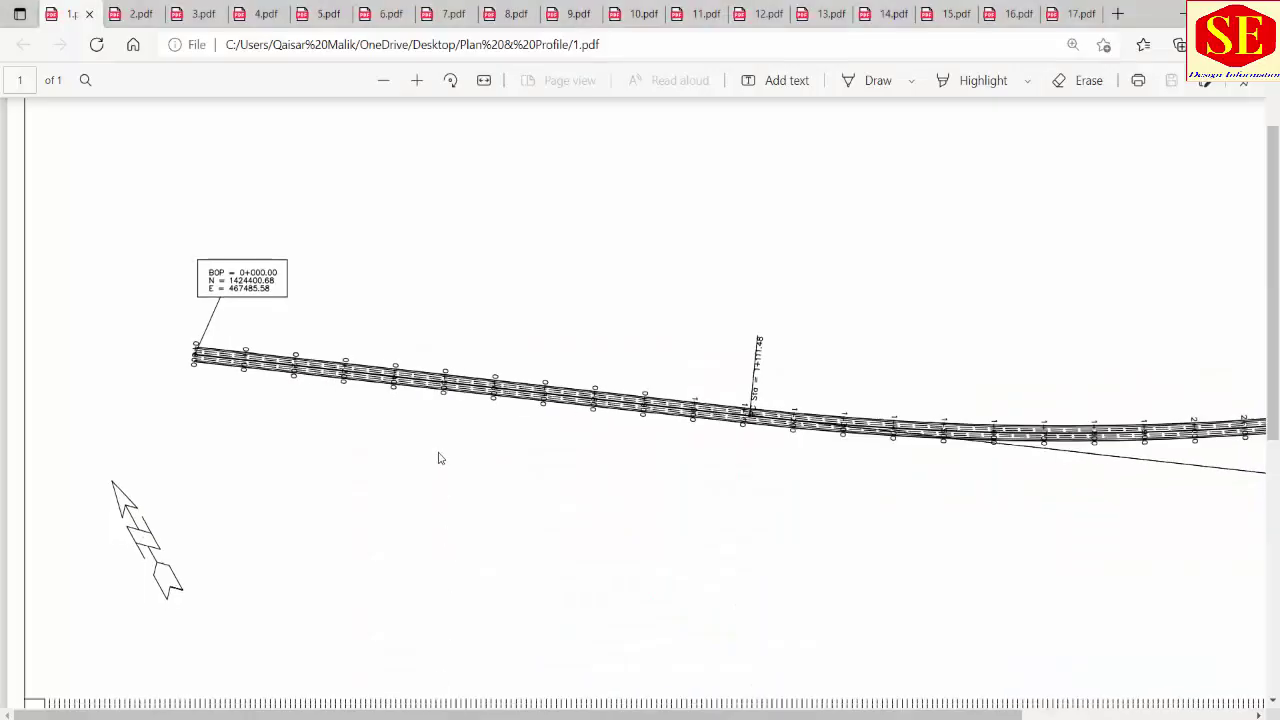
Zoom into 2.pdf's profile to read VPI 4+000.00, elevation 719.25, curve length 250.00, then return to Excel.
ctrl+scroll(437, 455, up, 3)
click(135, 14)
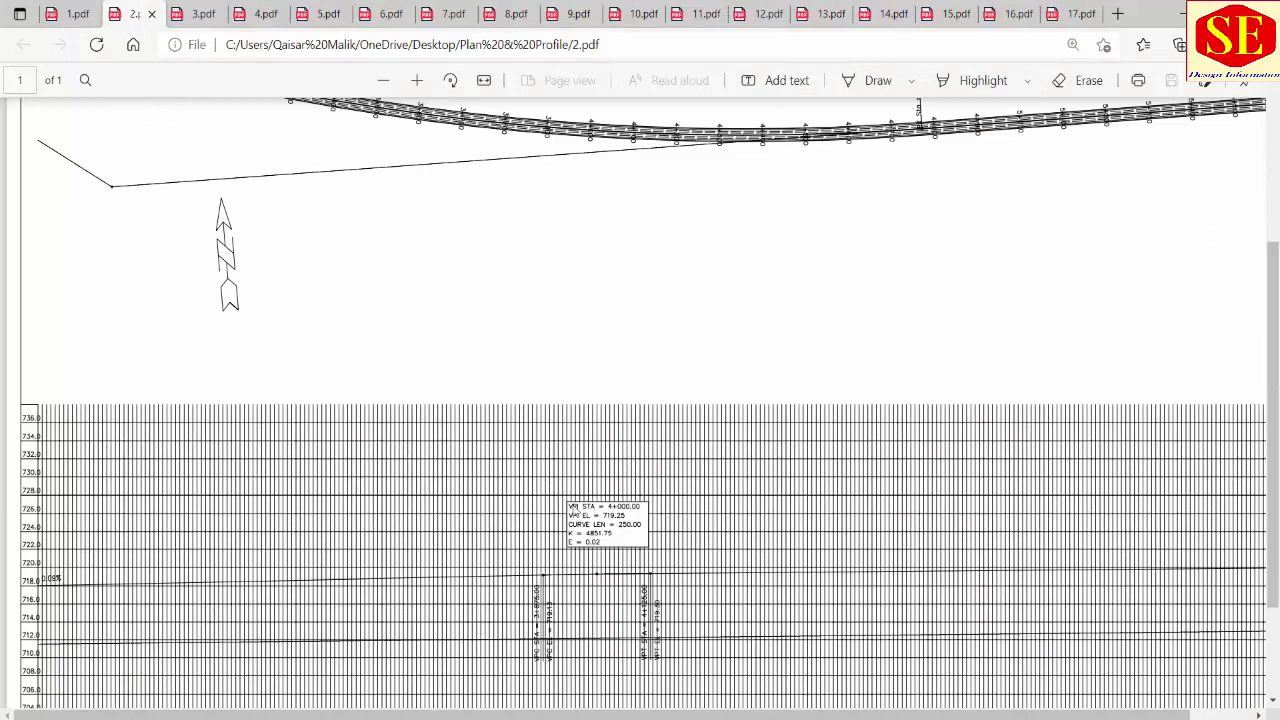
click(417, 80)
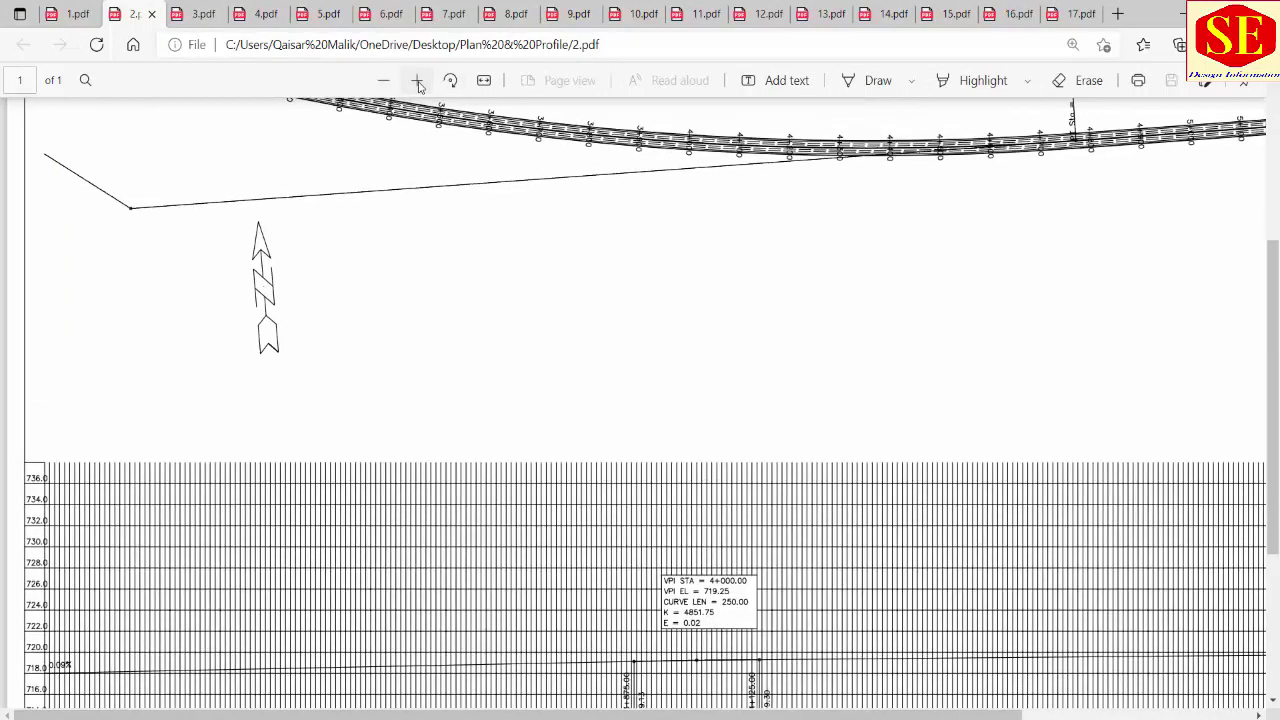
click(417, 80)
scroll(836, 331, down, 1)
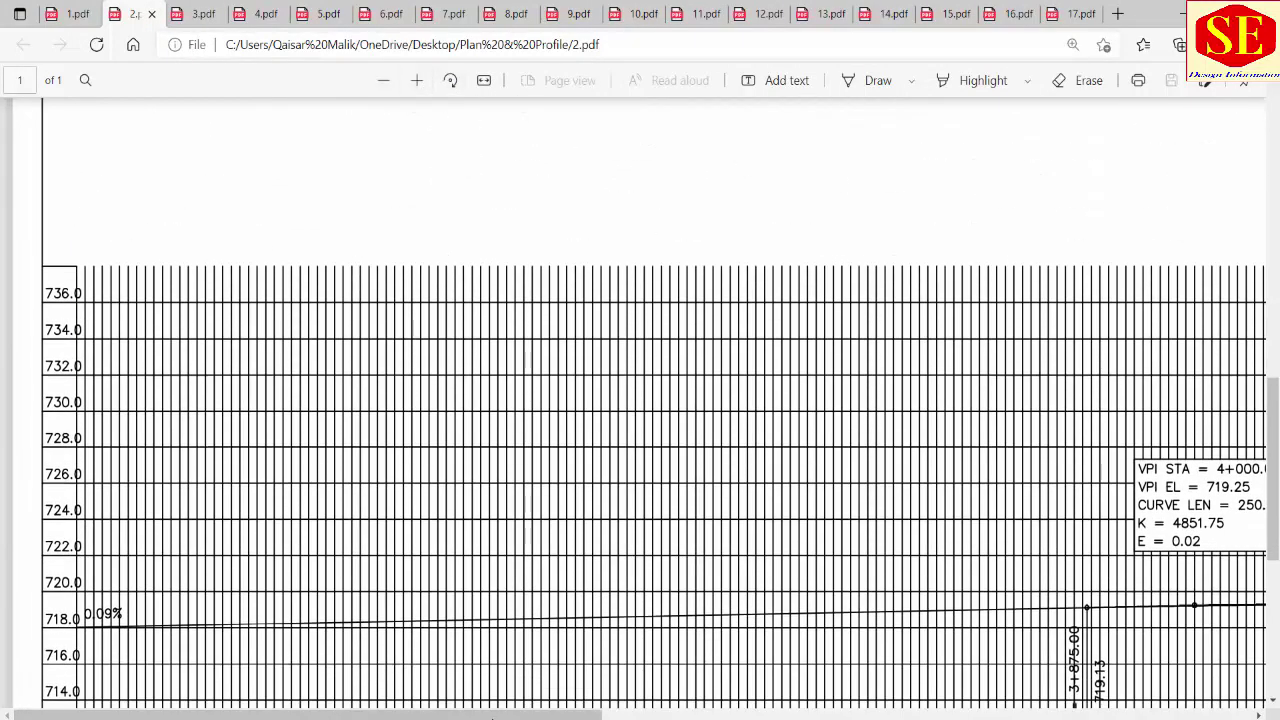
drag(492, 716, 796, 716)
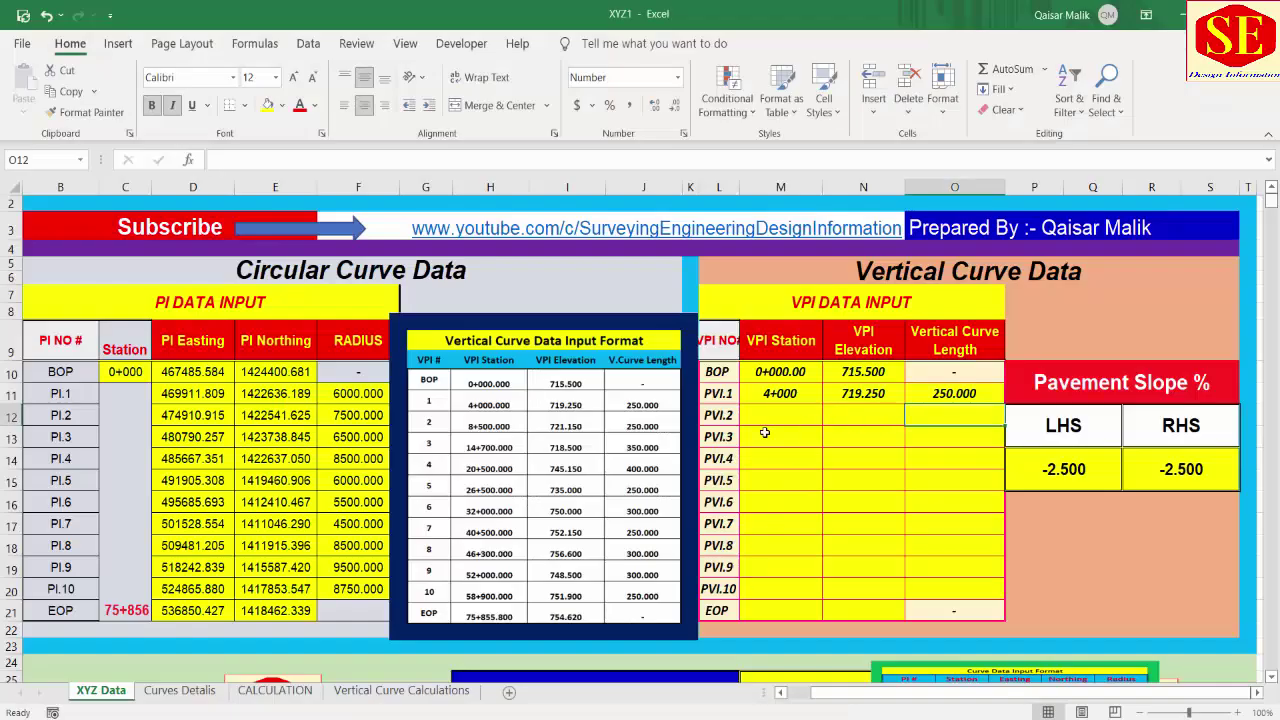
click(776, 414)
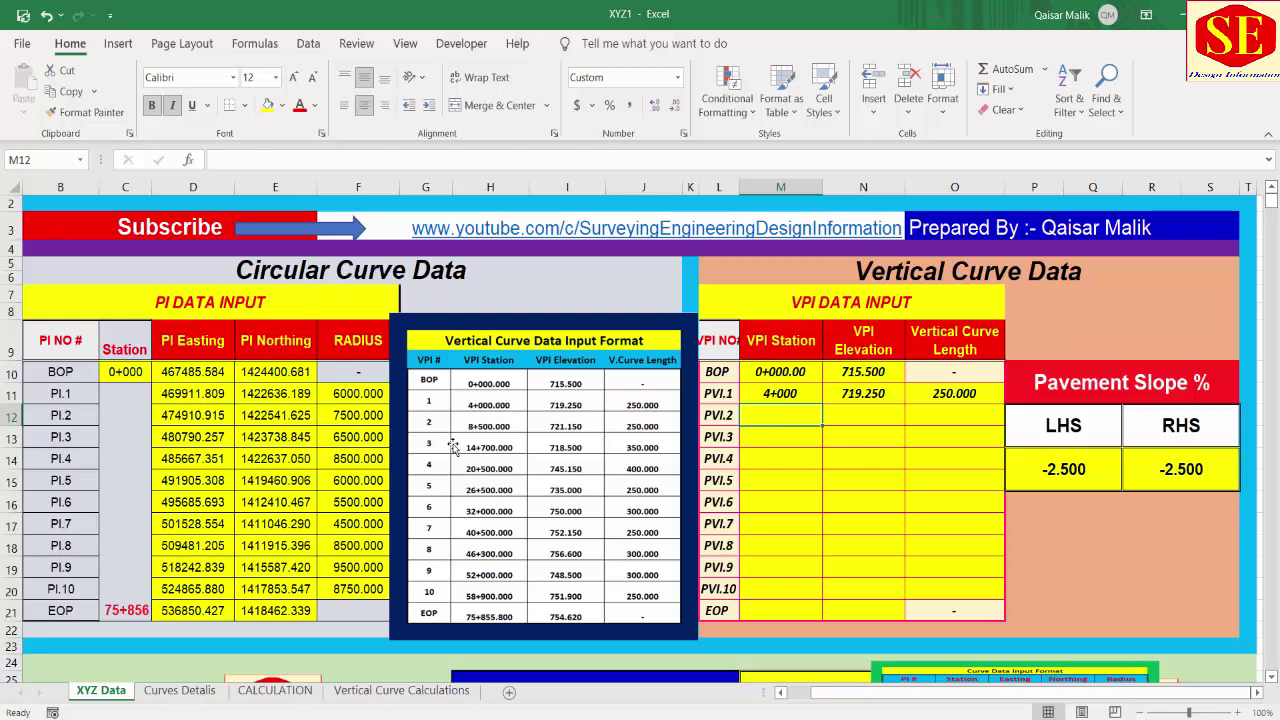
Fill PVI.2 (850, 721.150, 250) and PVI.3 (14700, 718.5, 350) station, elevation and curve length.
text(8)
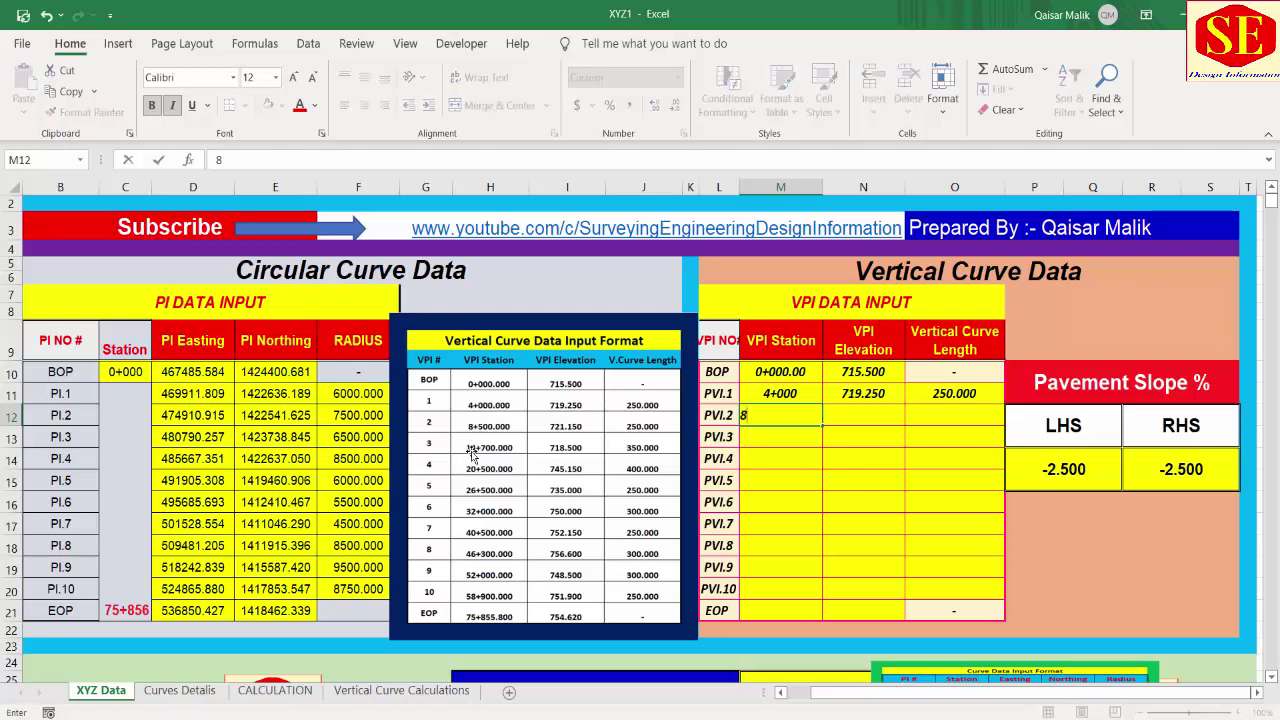
text(500)
click(872, 422)
text(721)
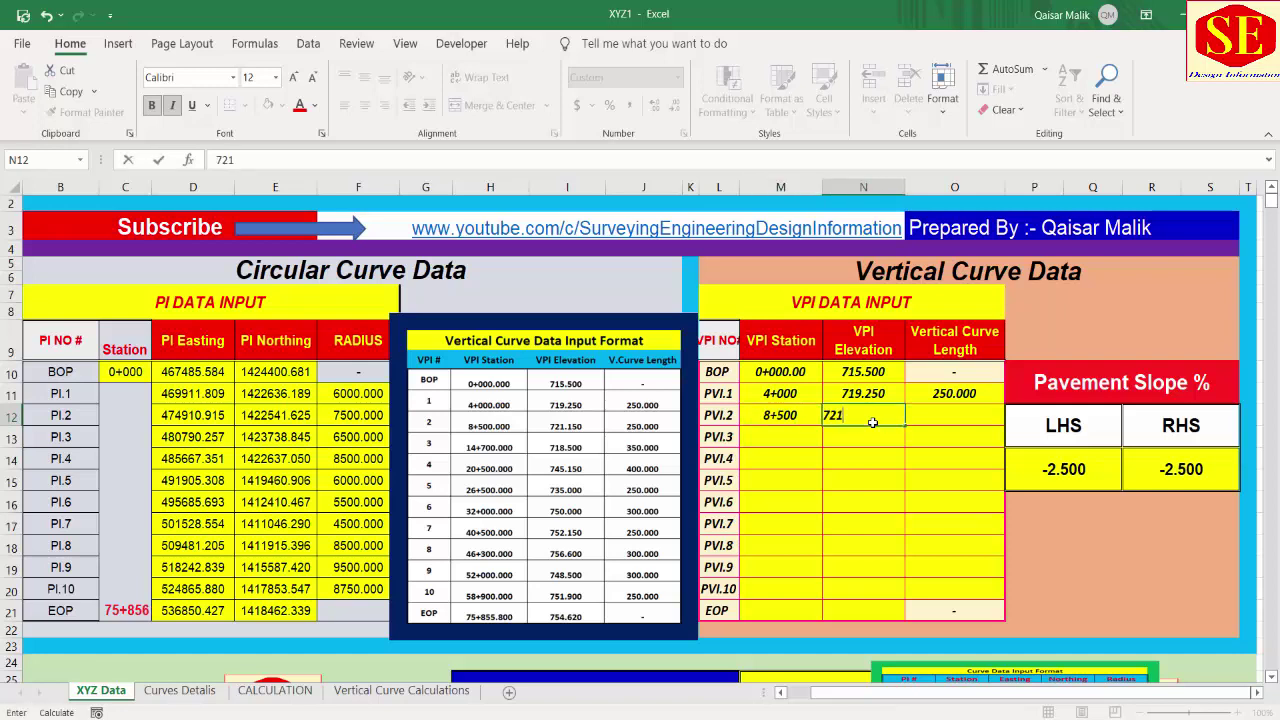
text(.150)
click(980, 413)
text(250)
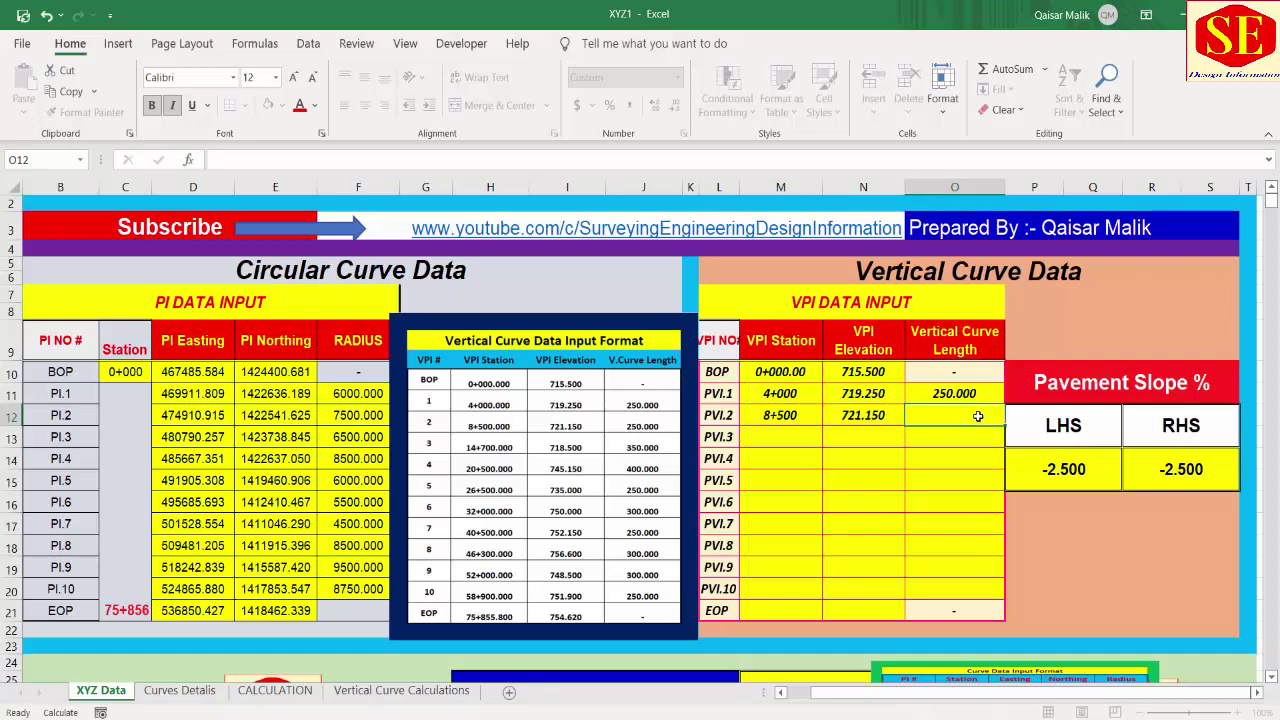
click(789, 437)
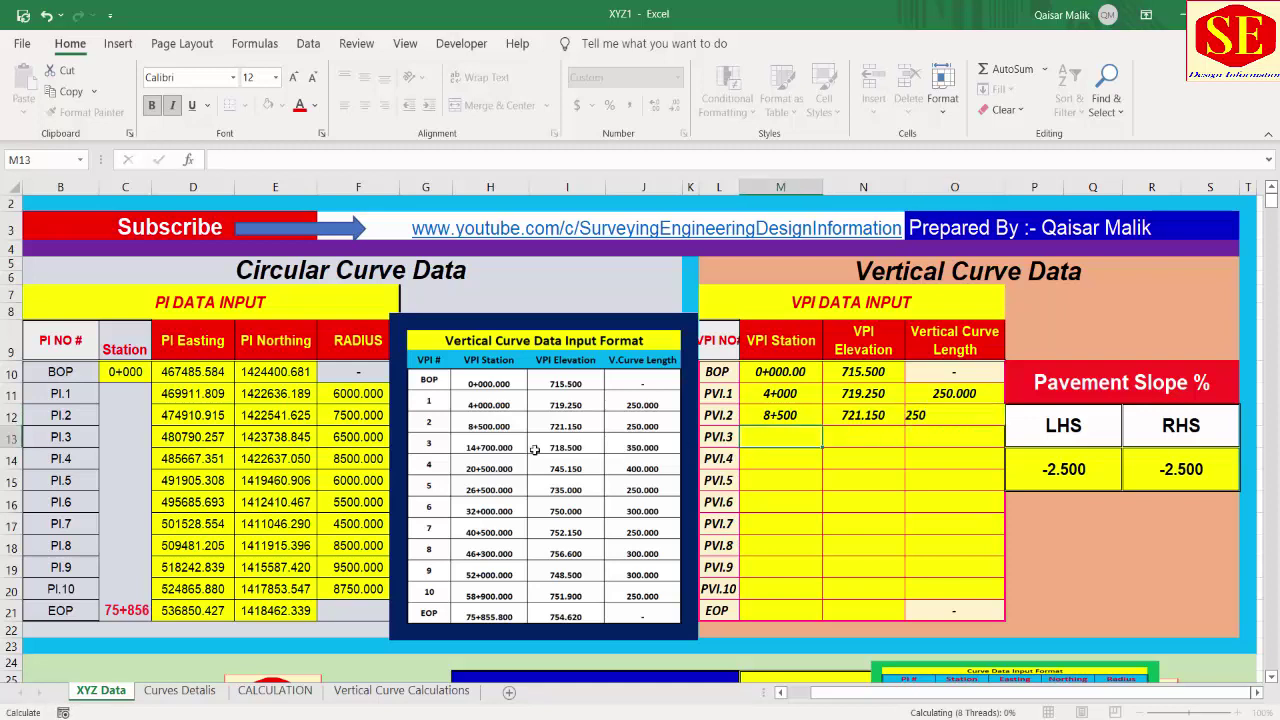
text(14700)
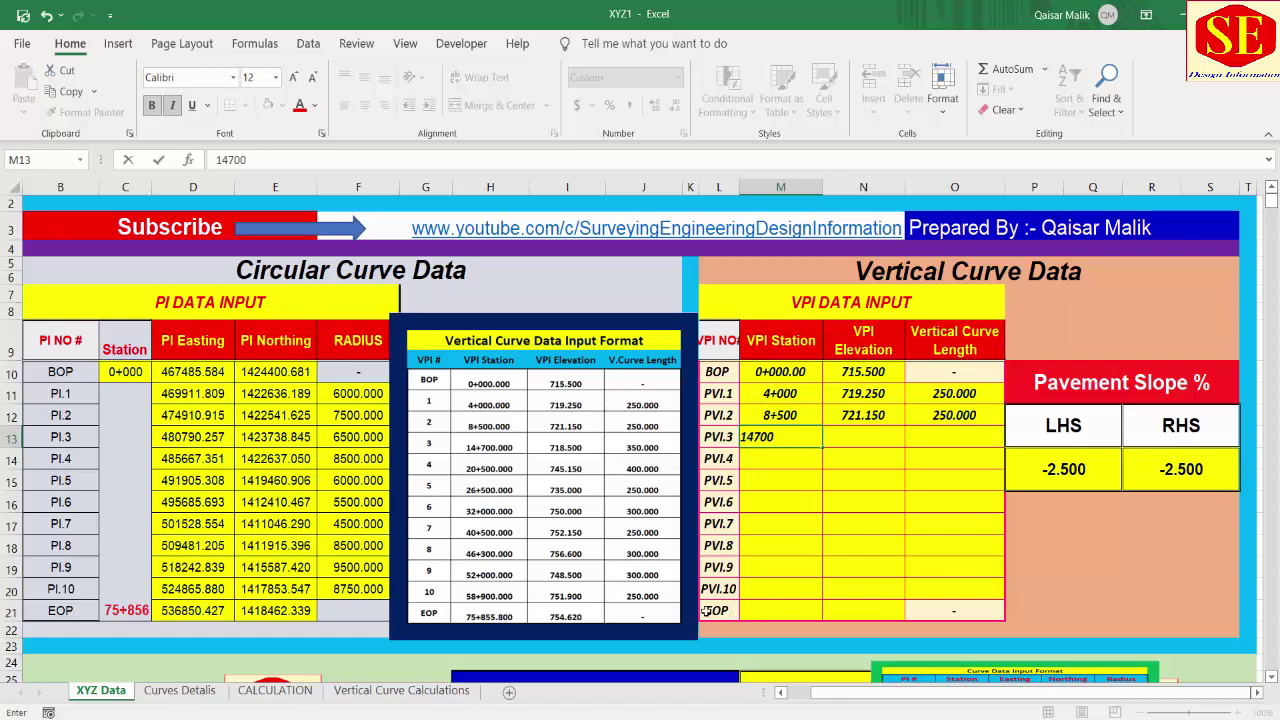
click(873, 430)
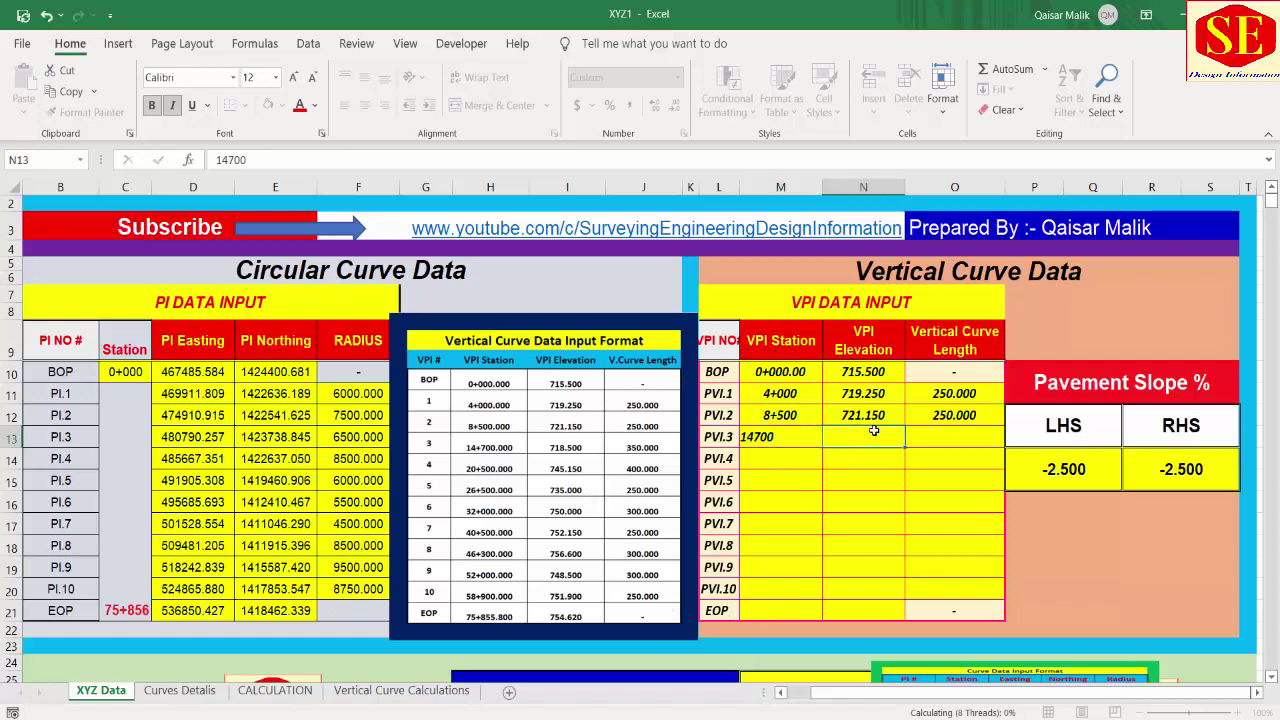
text(718.5)
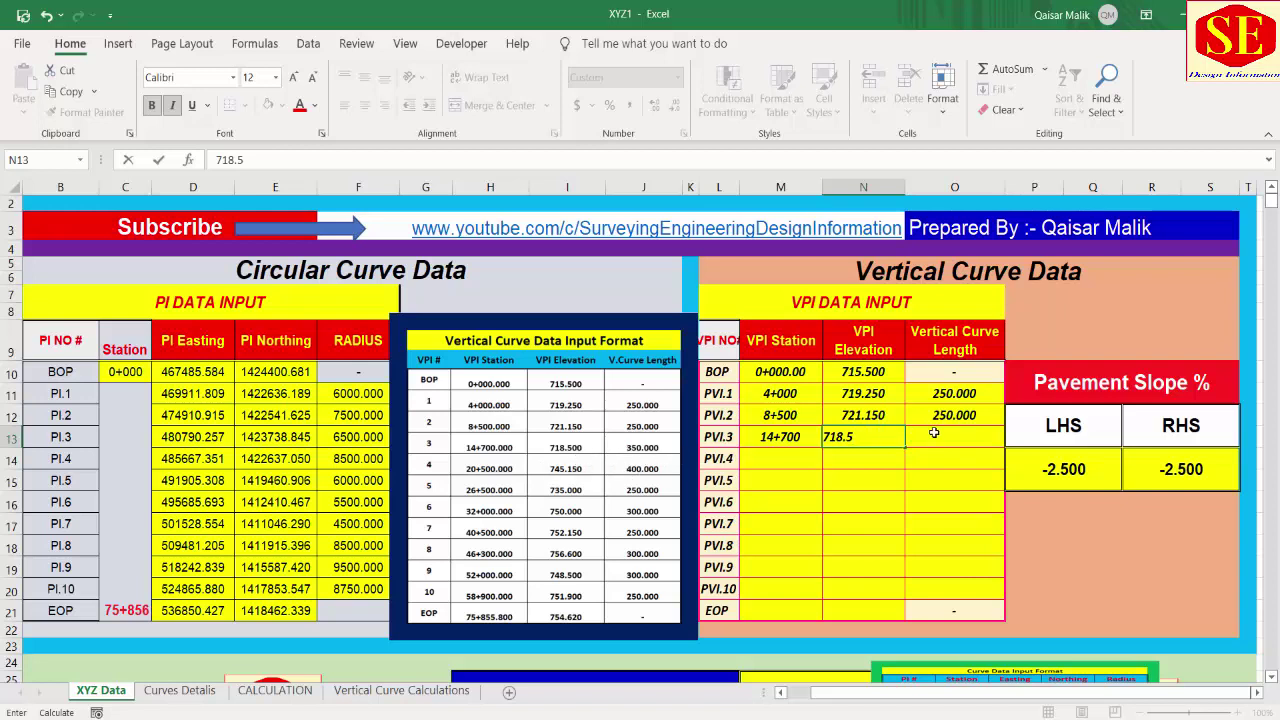
click(933, 432)
text(350)
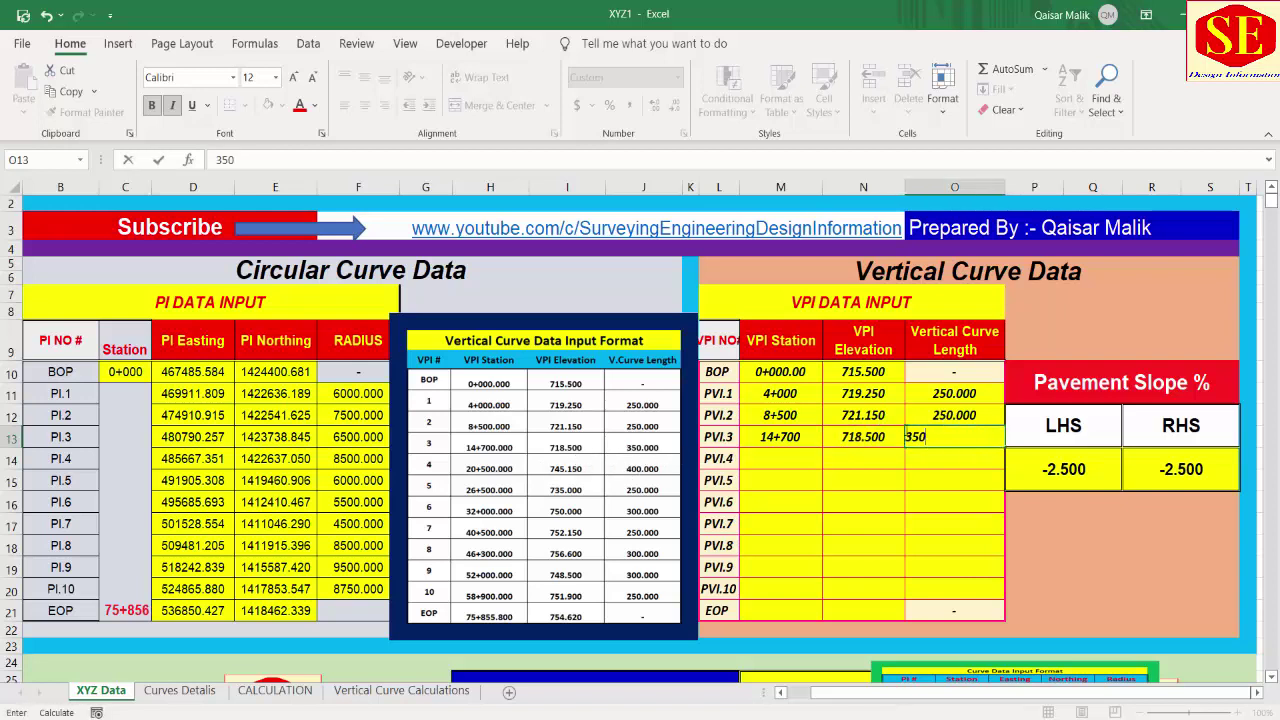
click(758, 464)
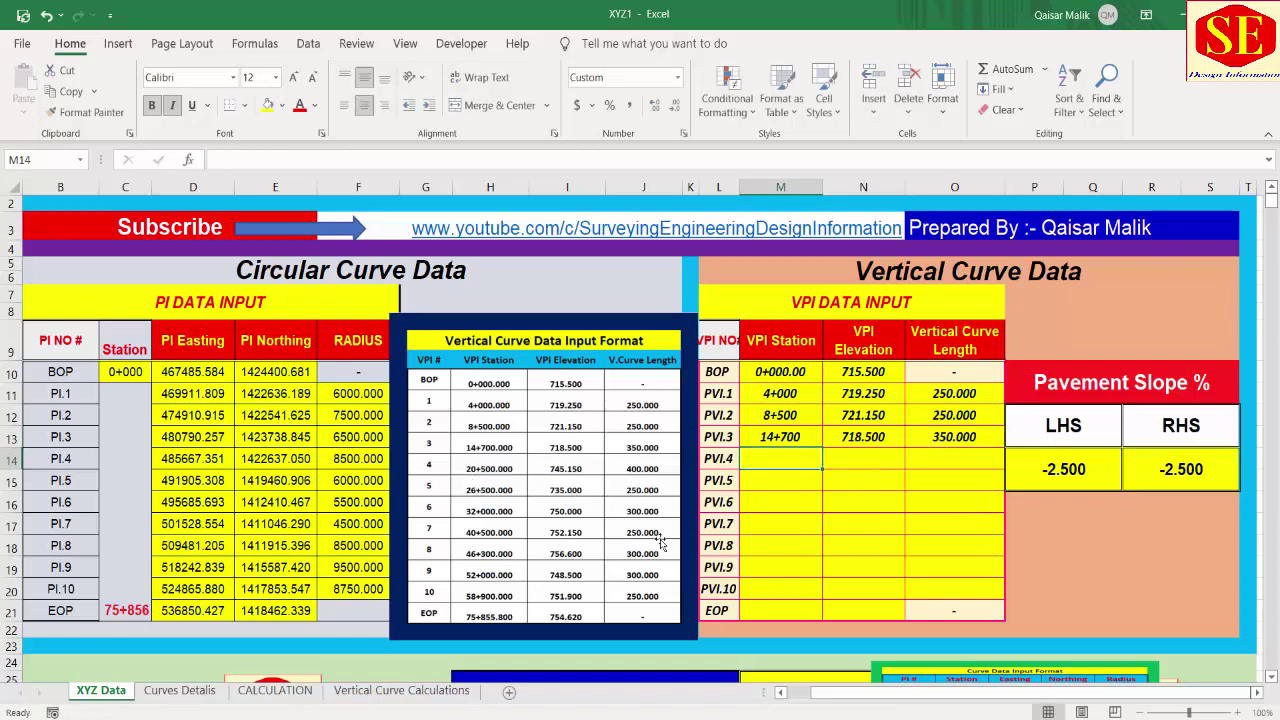
Enter PVI.4 as station 20+500, elevation 745.150, curve length 400.000, and begin the PVI.5 station.
text(20500)
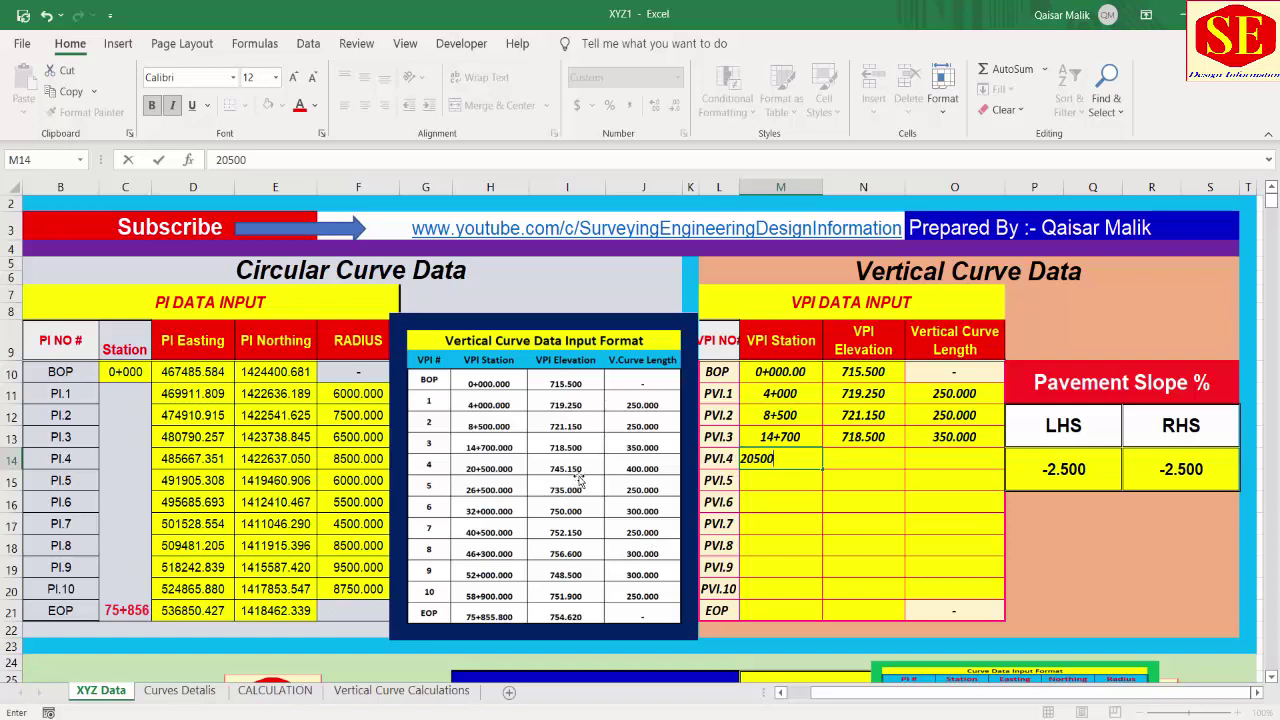
click(855, 452)
text(74)
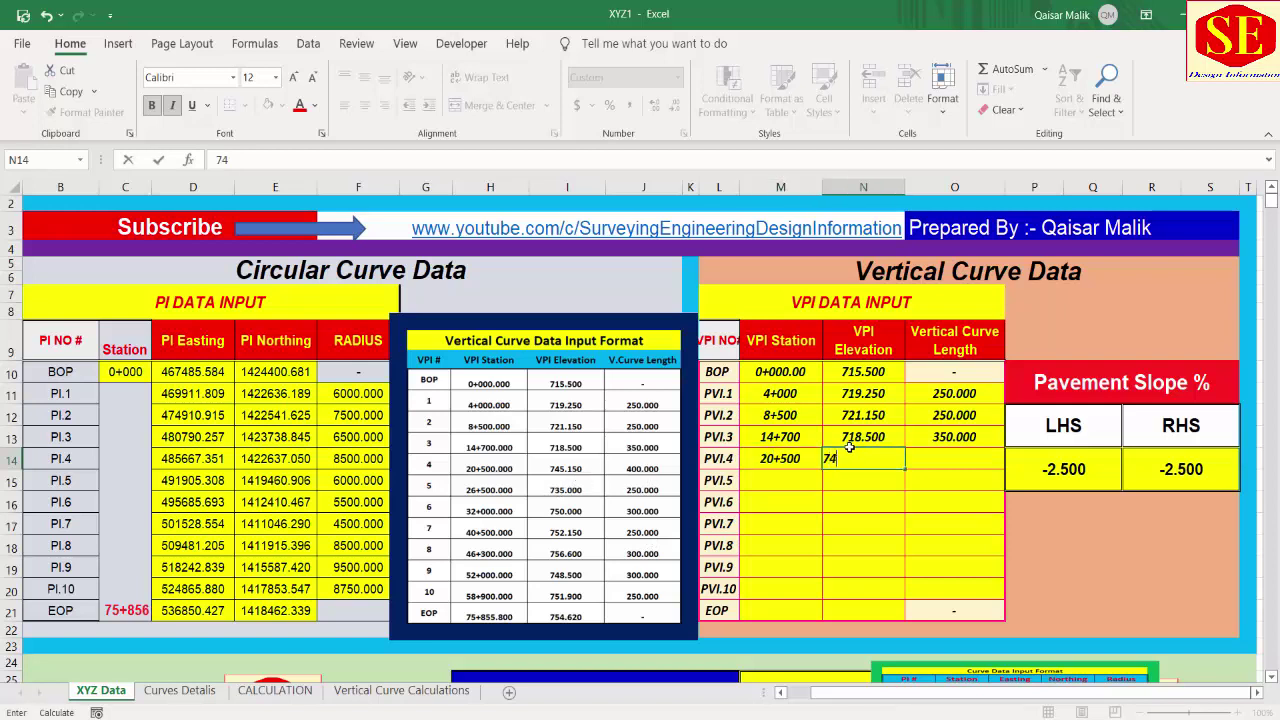
text(5.15)
click(929, 457)
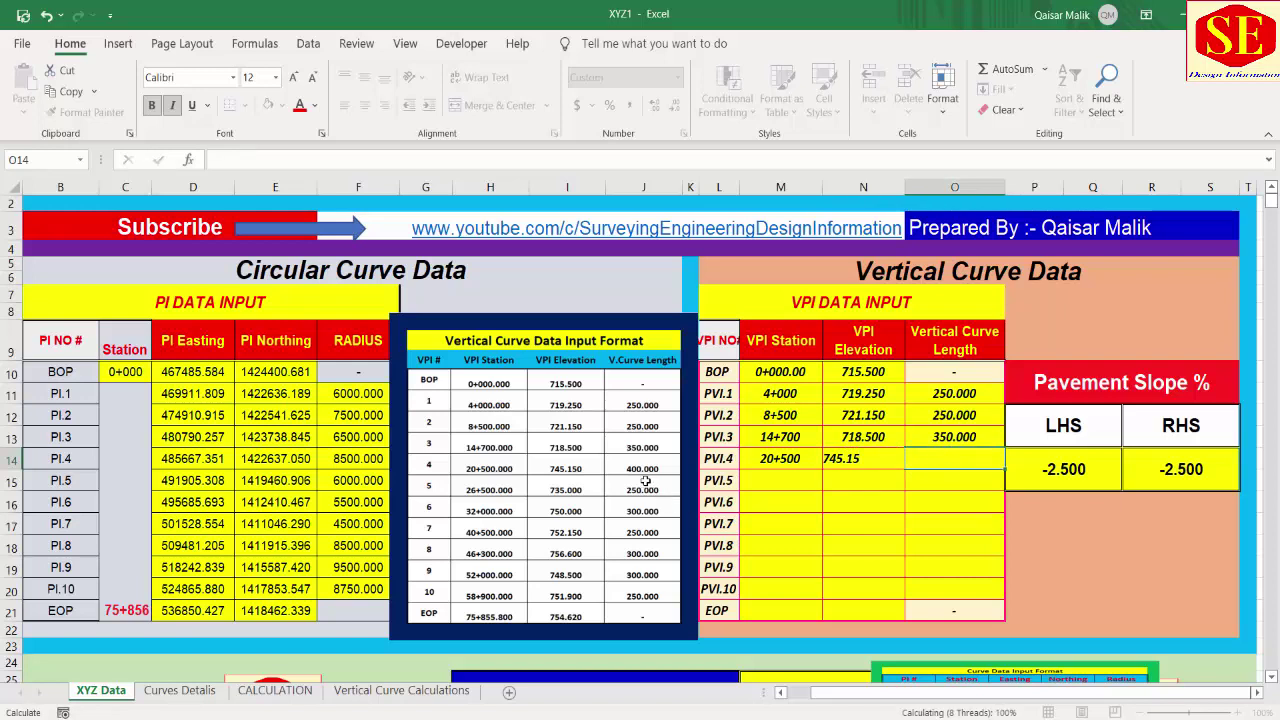
text(400)
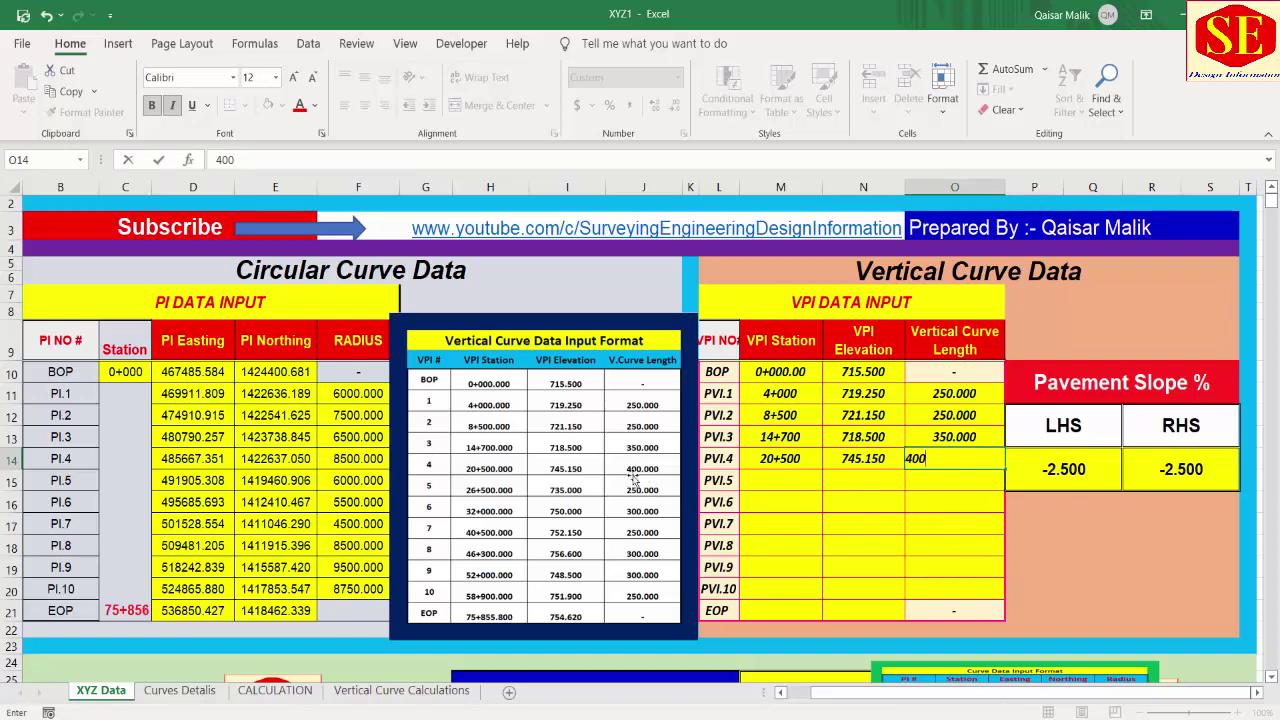
click(789, 480)
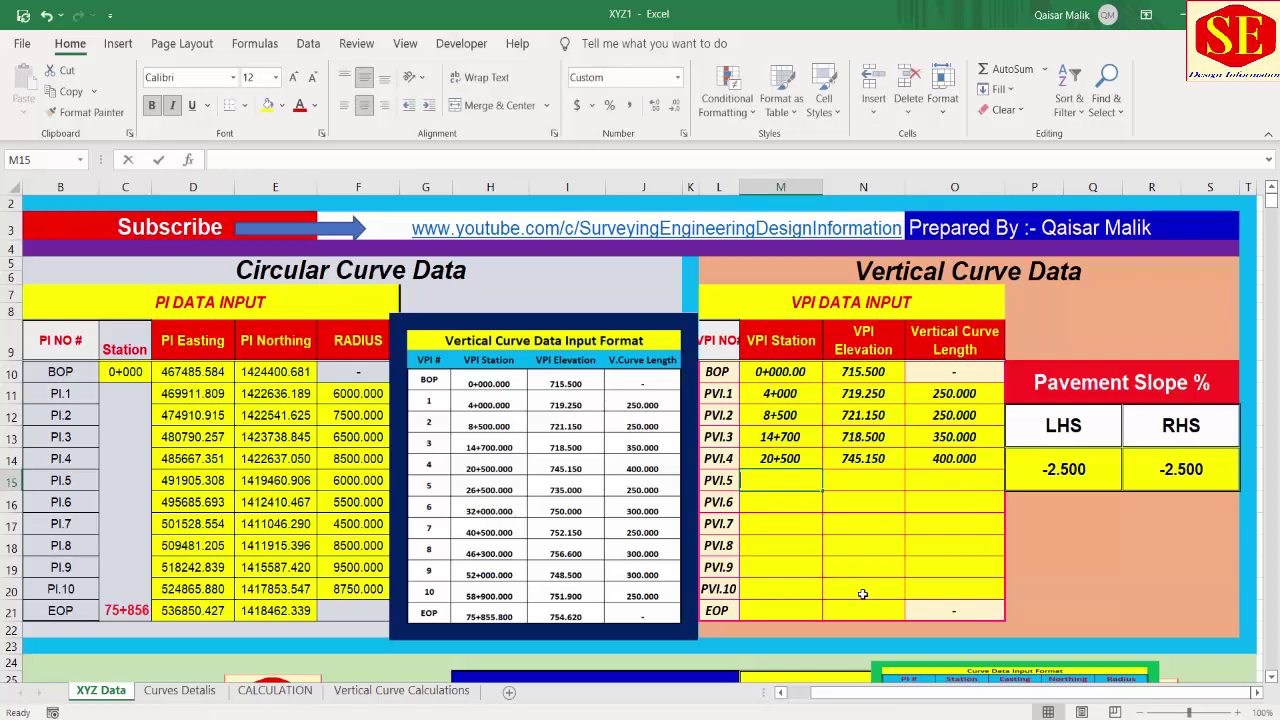
text(26+)
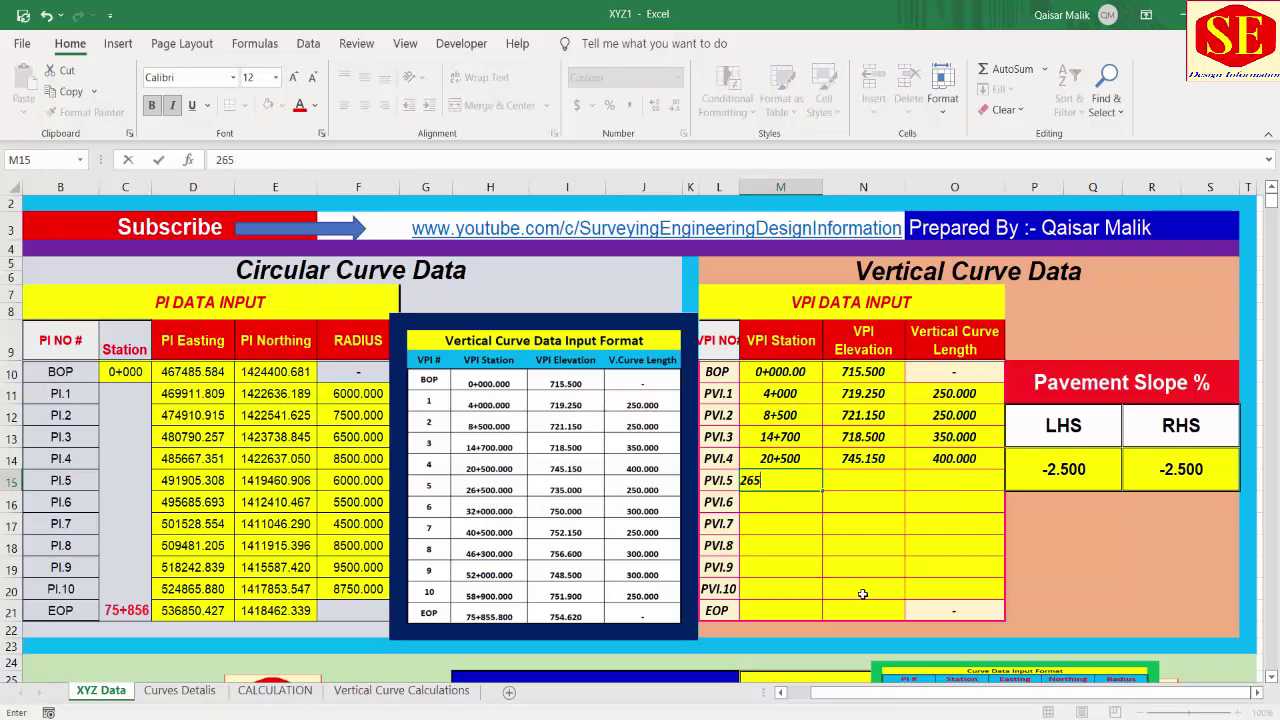
text(00)
Enter PVI.5's elevation 735.000 and curve length, then PVI.6's station 3200, elevation and curve length.
click(873, 480)
text(735.)
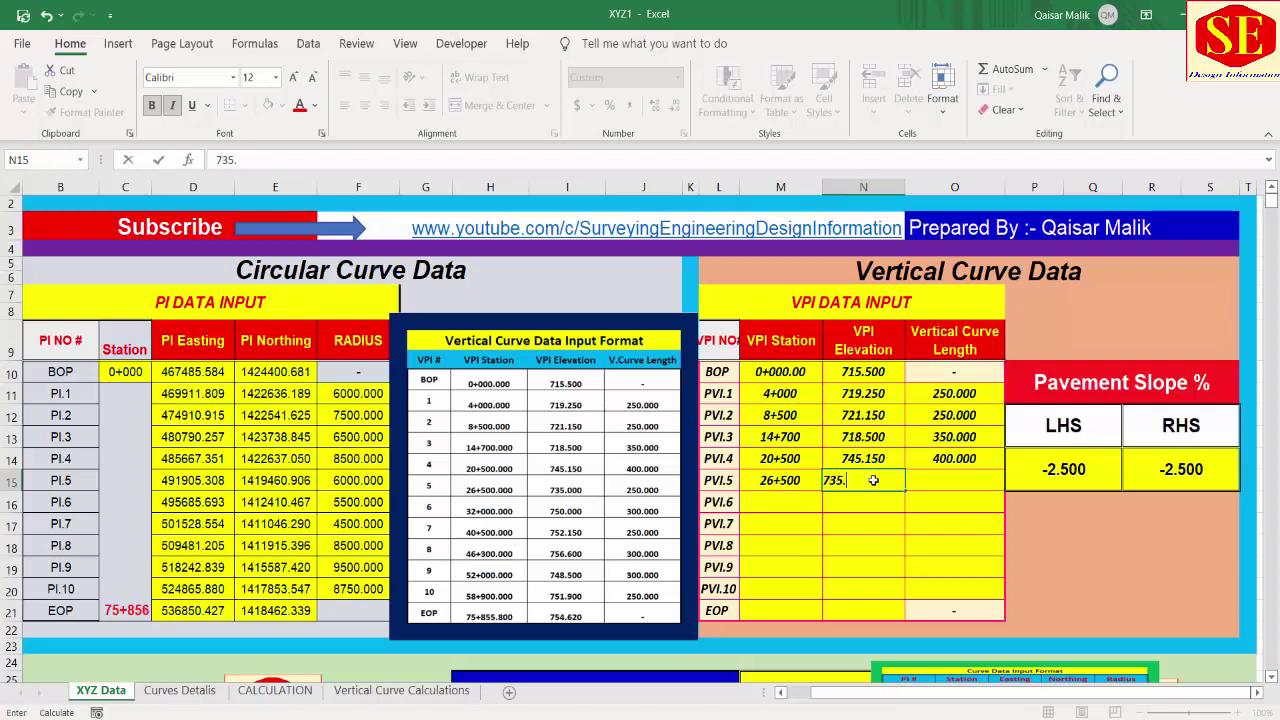
text(000)
click(945, 493)
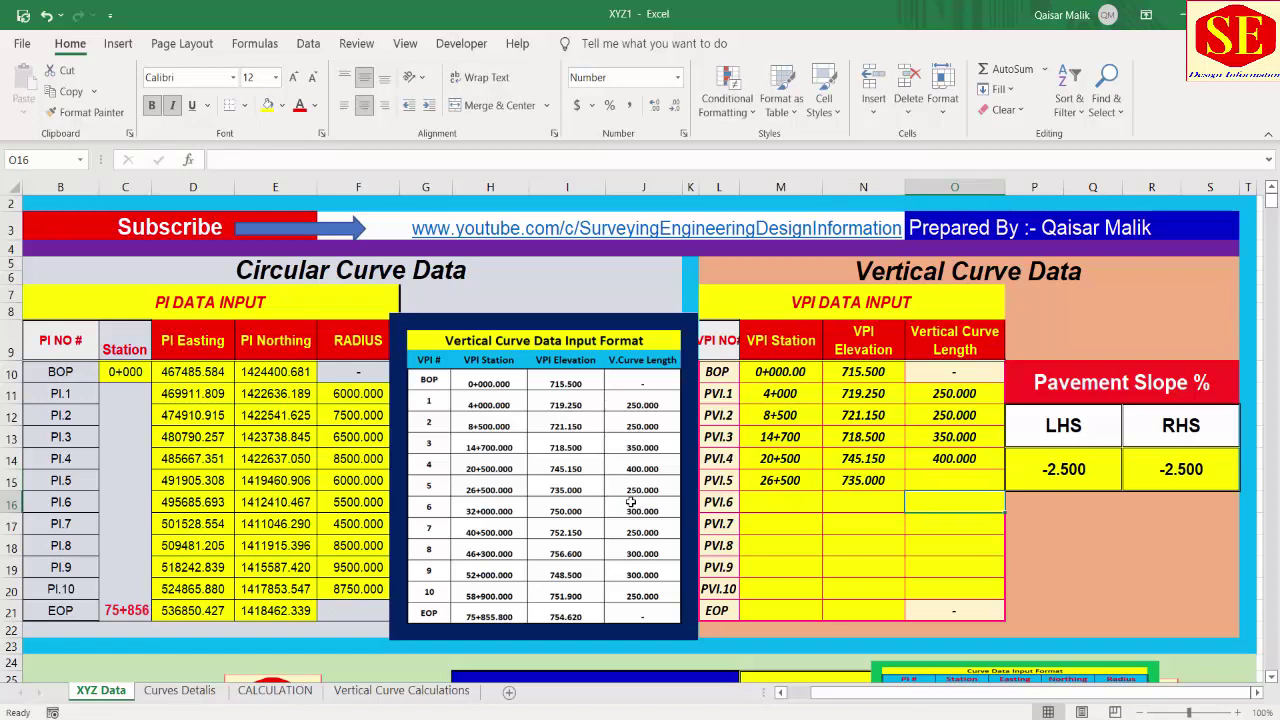
click(945, 484)
text(250)
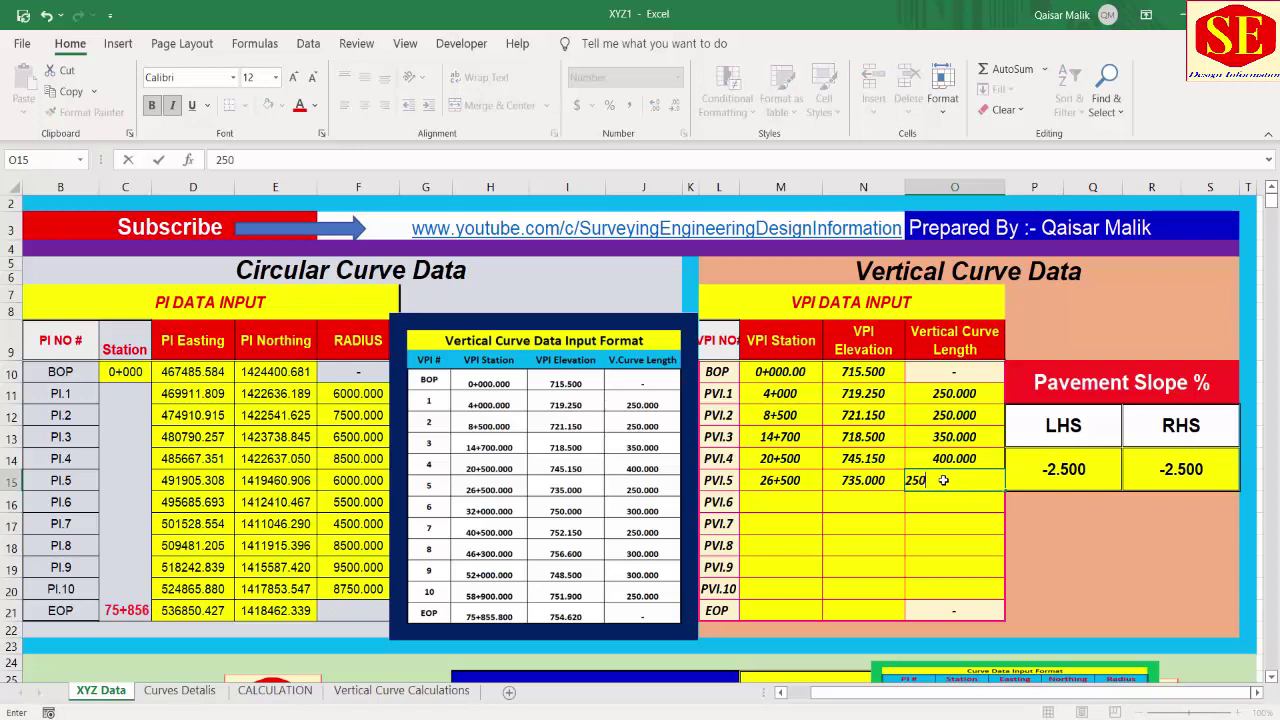
click(793, 502)
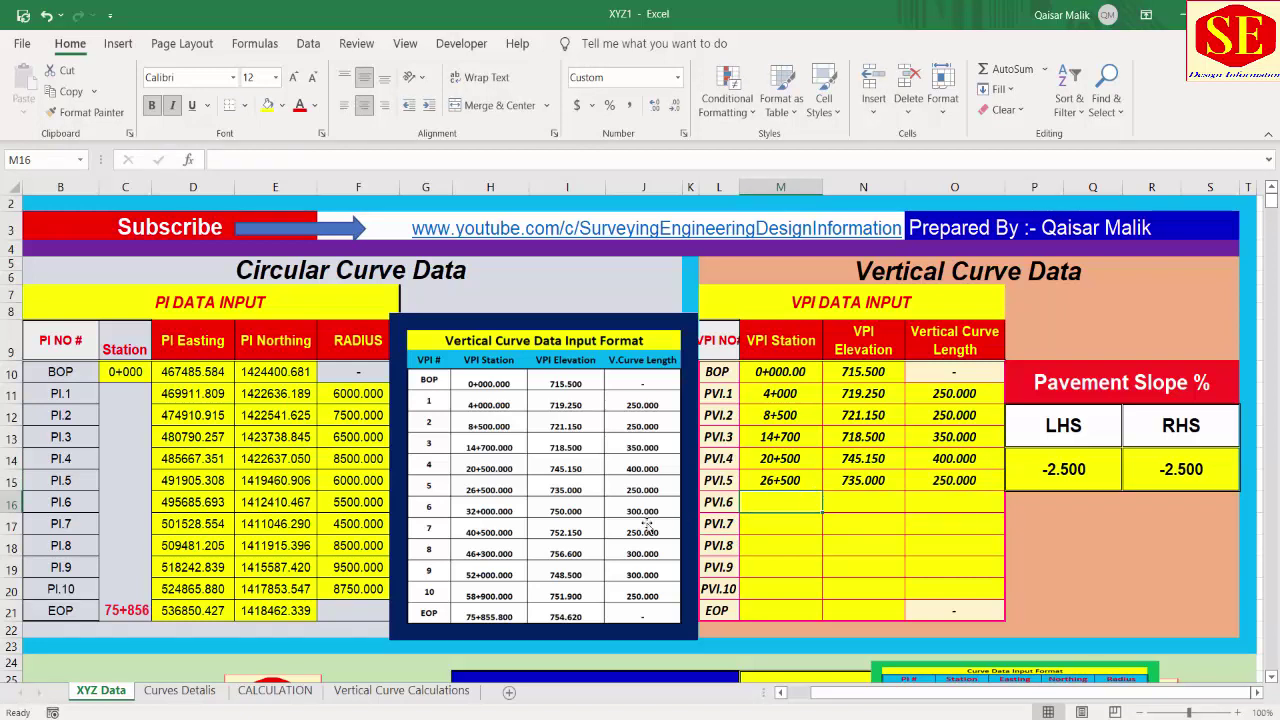
text(32)
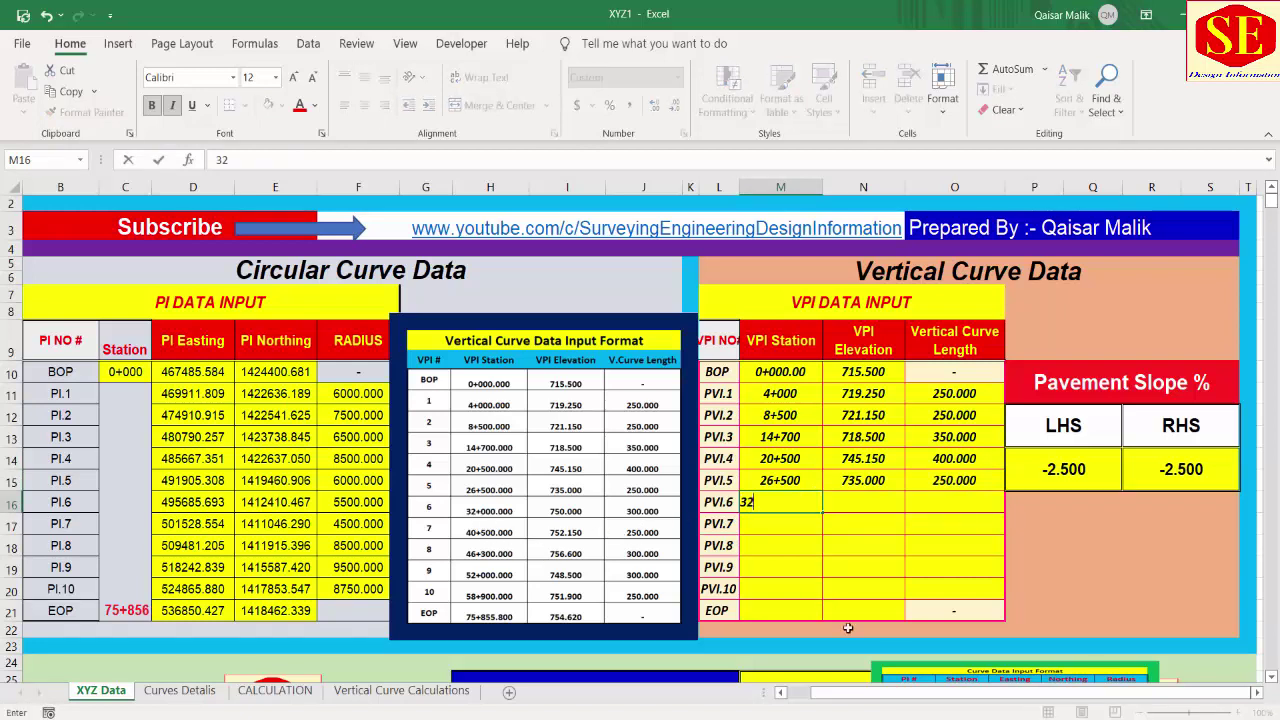
text(000)
click(863, 501)
text(750.)
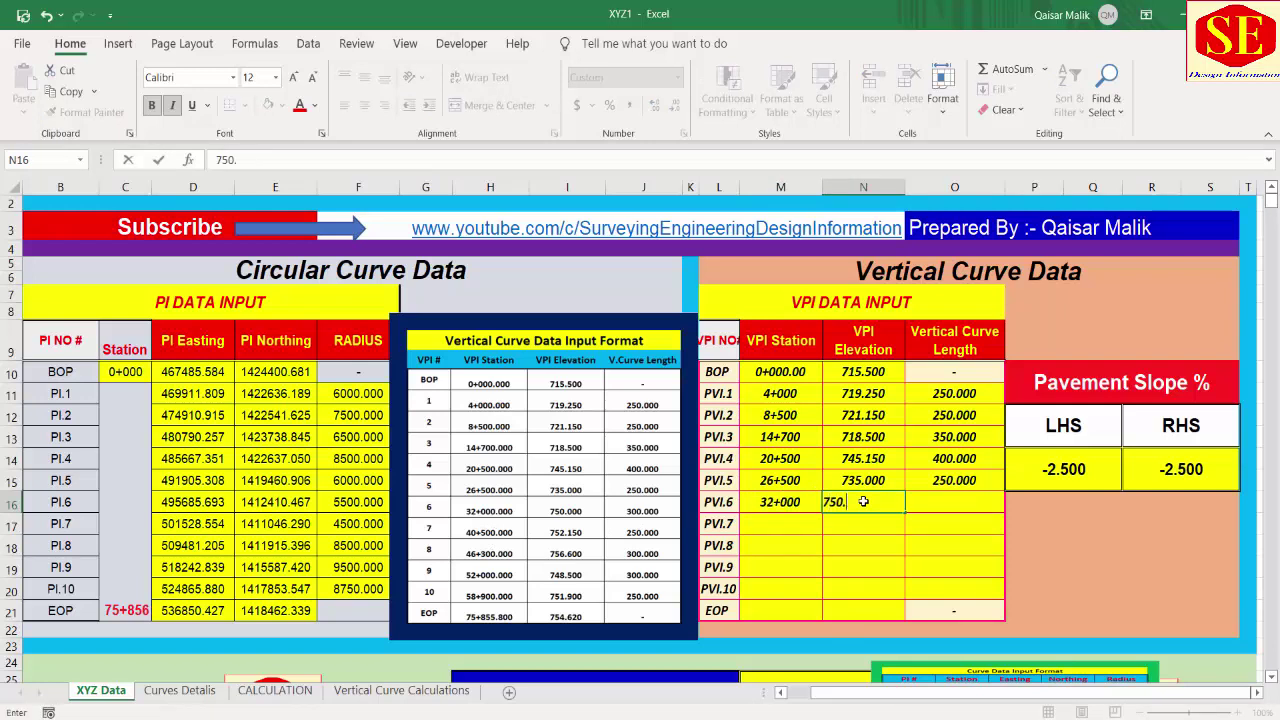
click(964, 503)
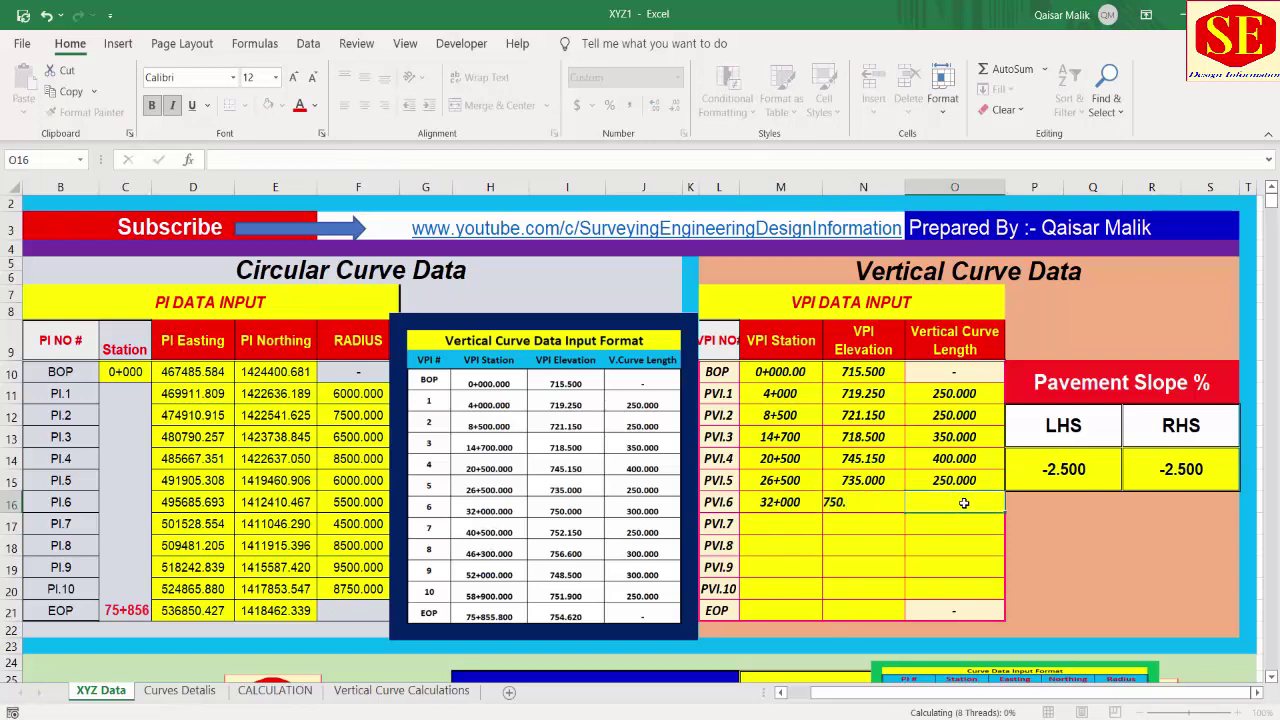
text(300)
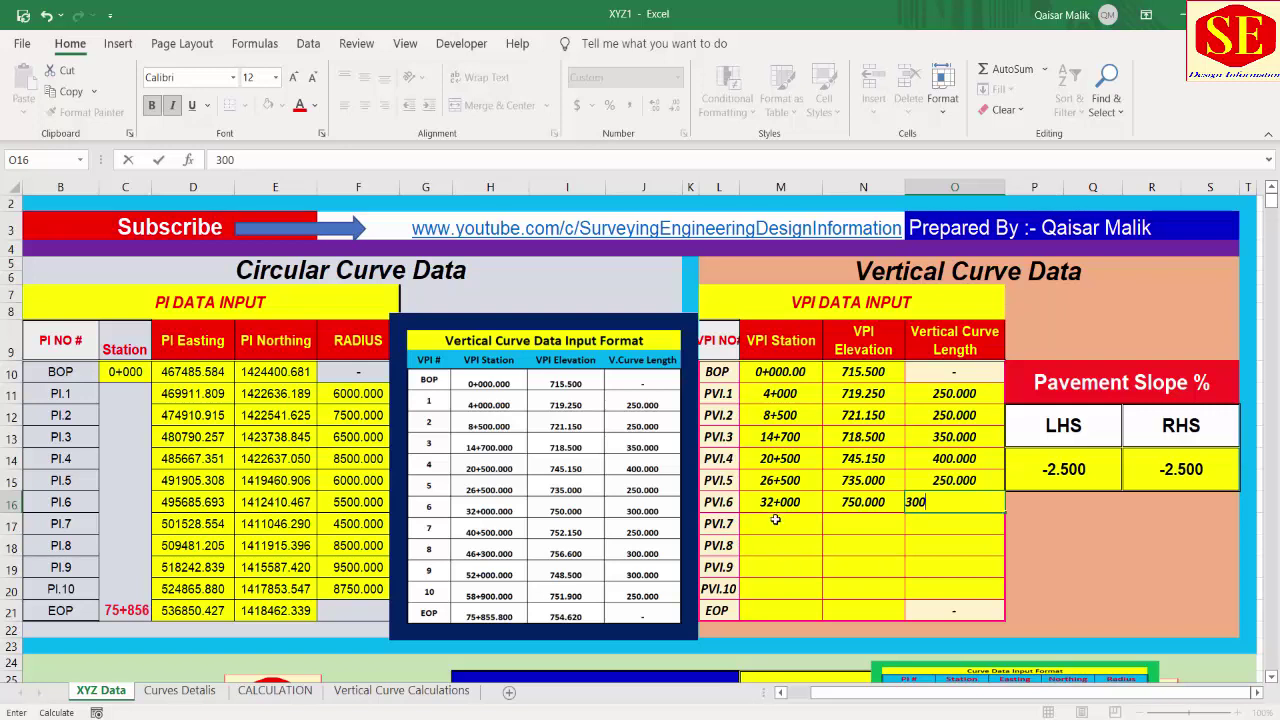
click(773, 517)
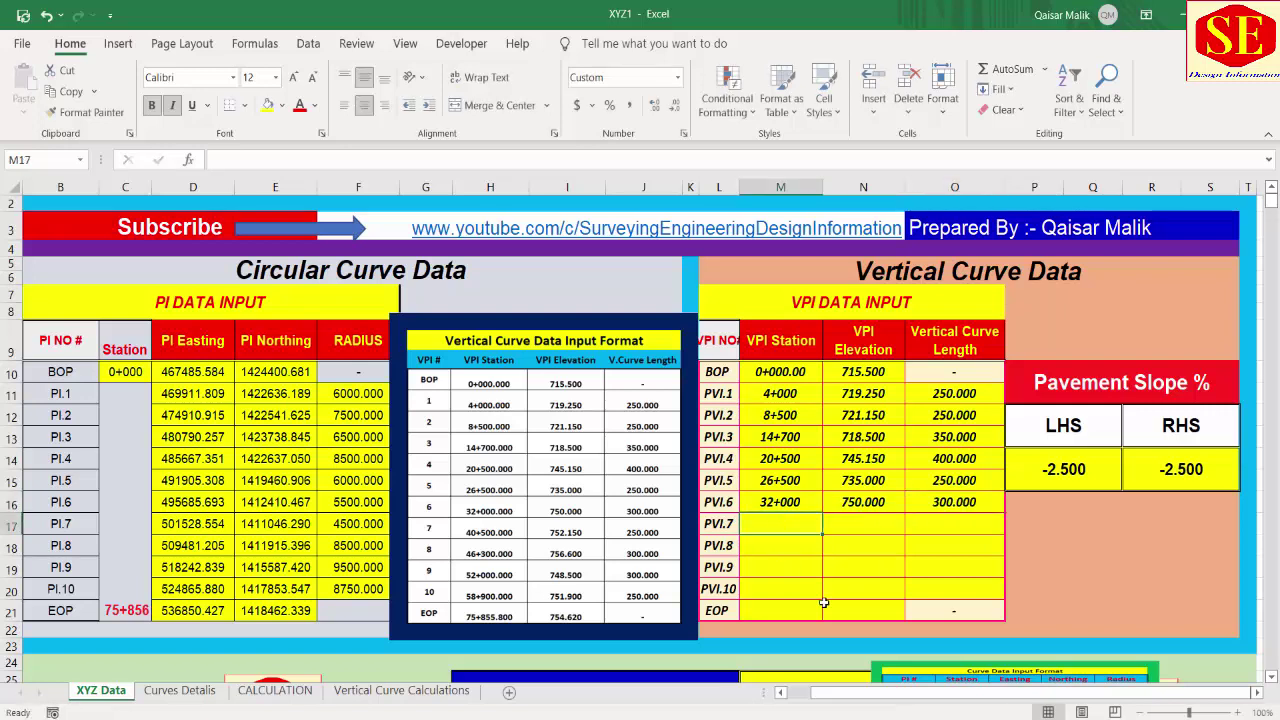
Fill PVI.7 (station 40+500, curve length 250) and PVI.8 (elevation 756.600, curve length 300).
text(40500)
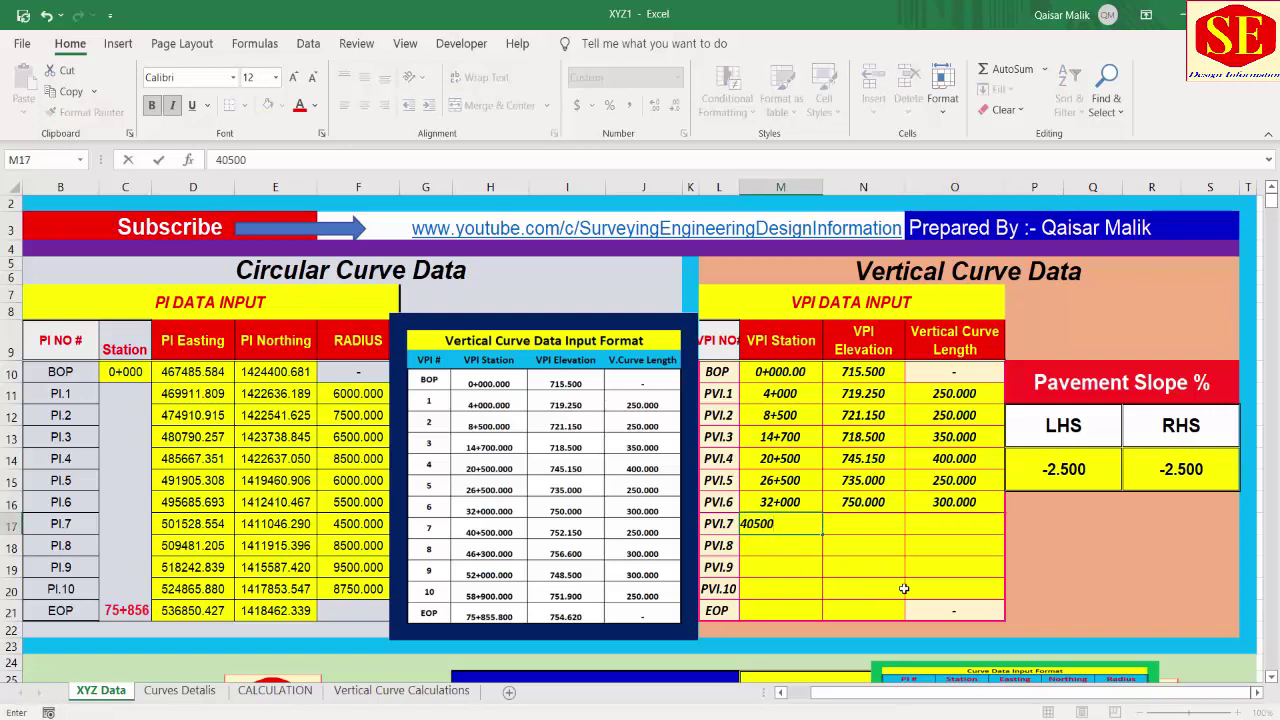
click(843, 526)
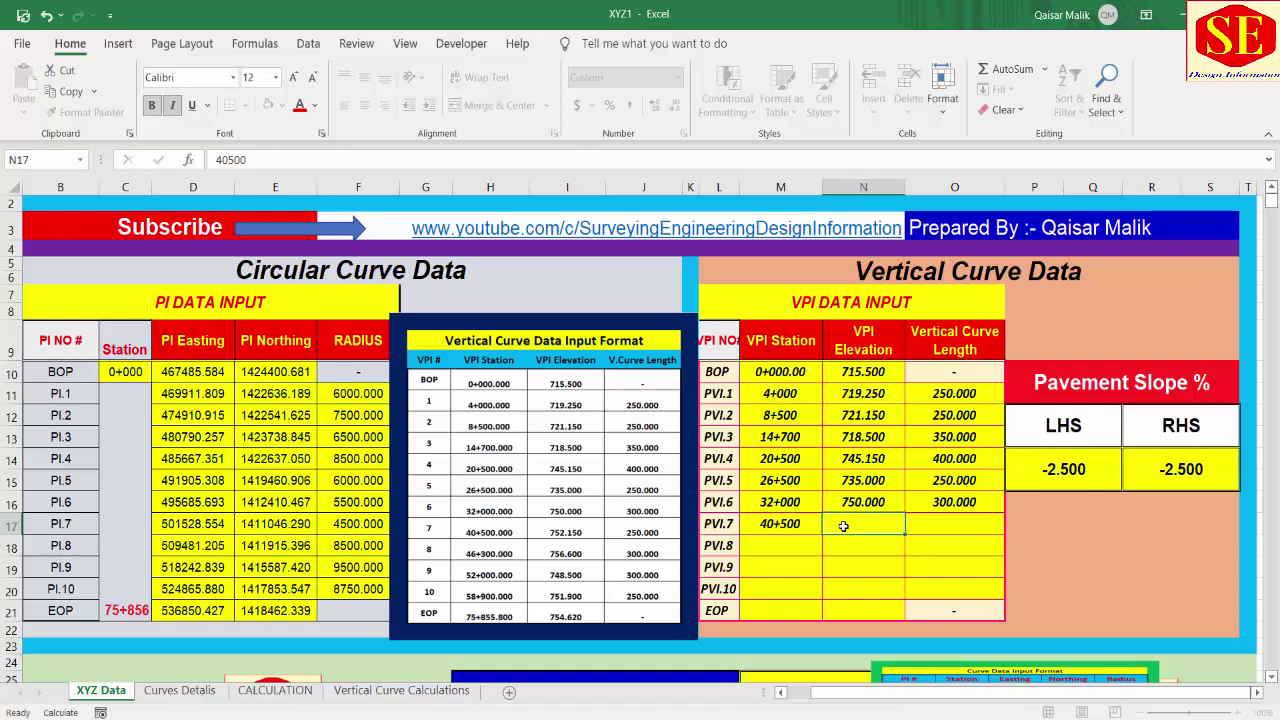
text(752.15)
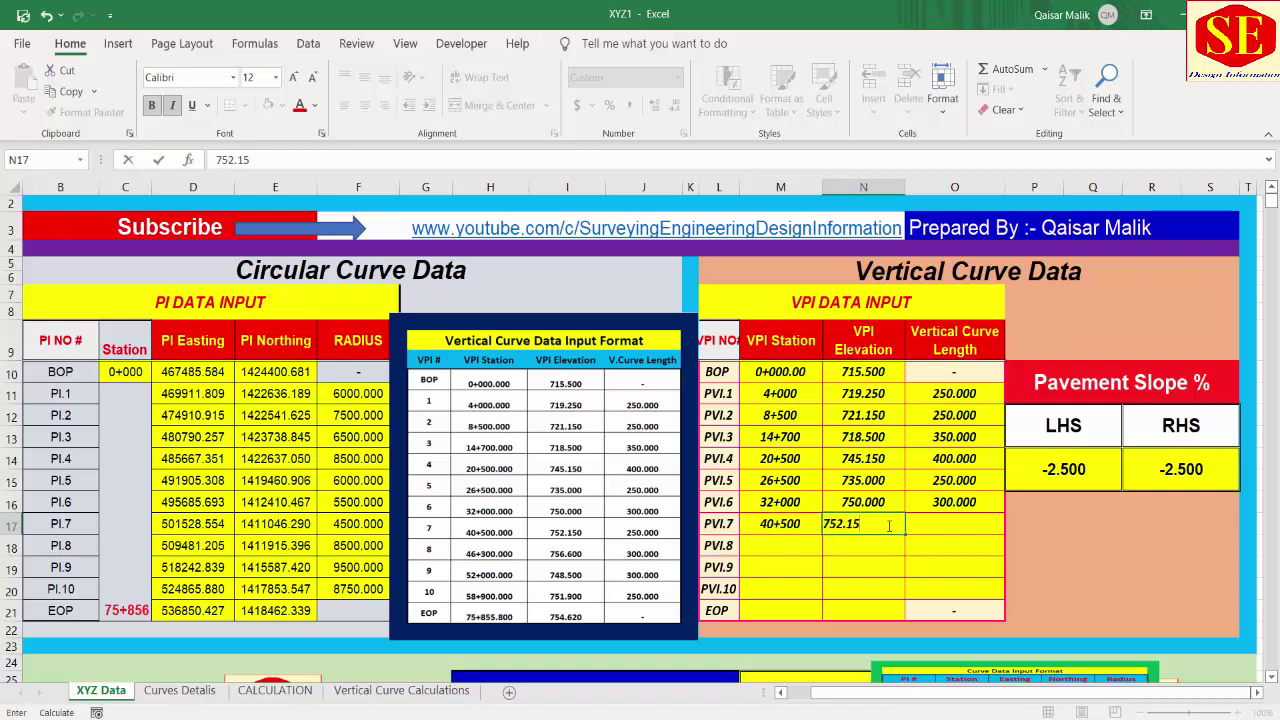
click(957, 522)
text(250)
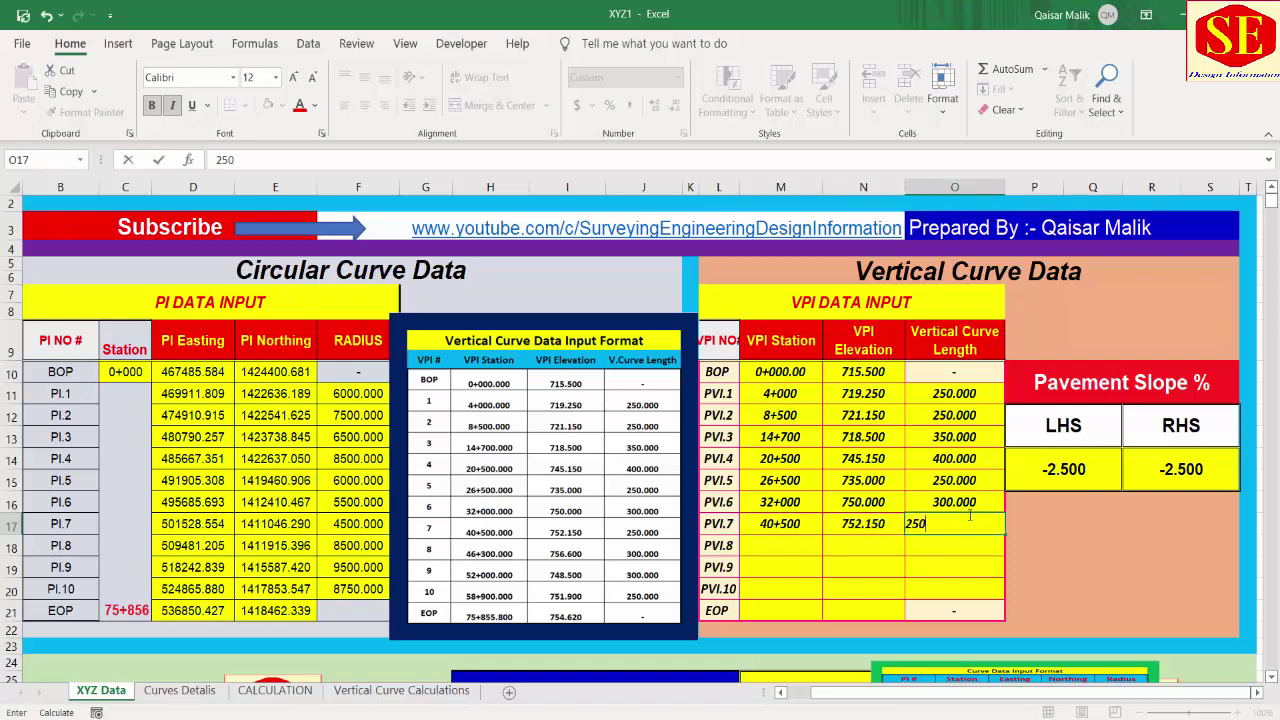
click(766, 547)
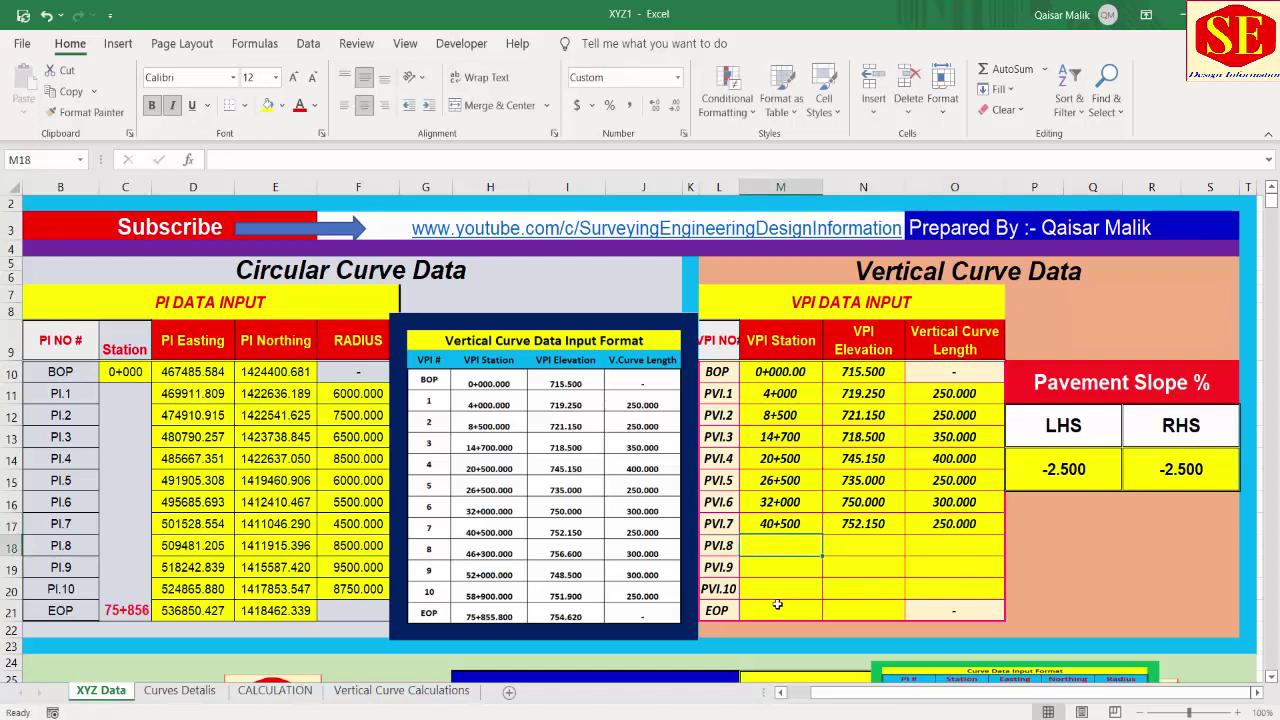
text(46300)
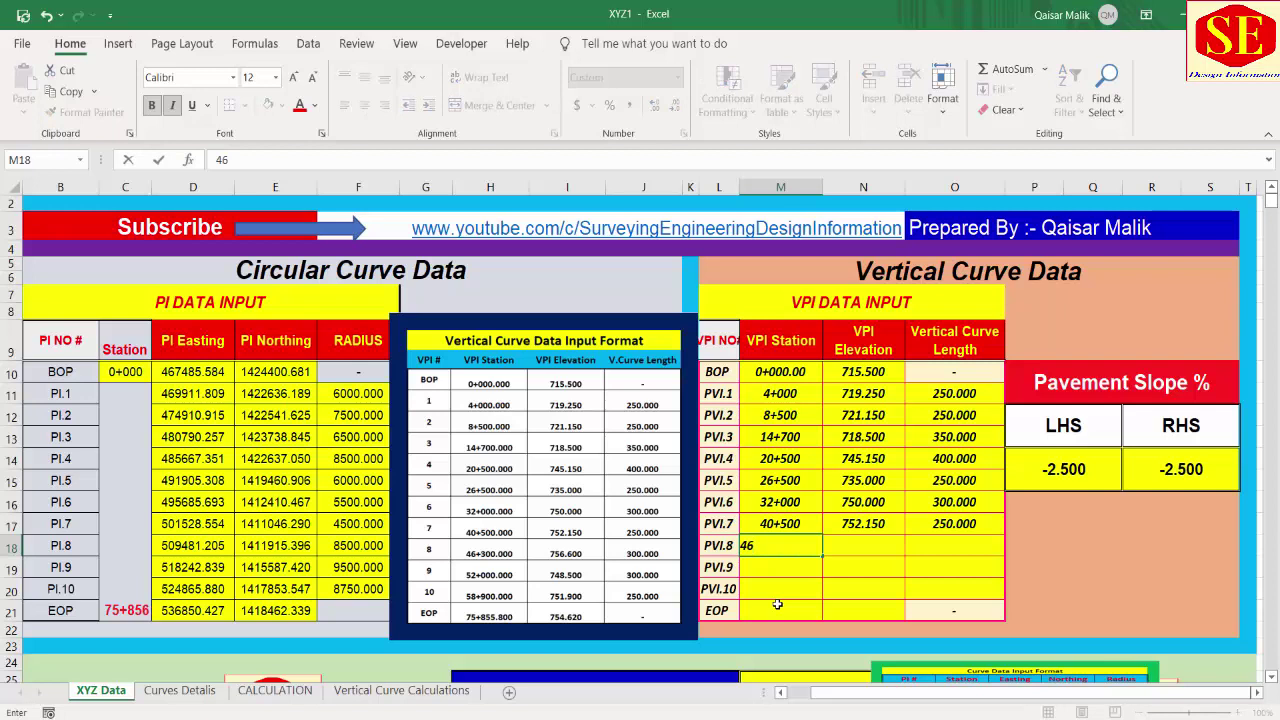
click(860, 546)
text(756.6)
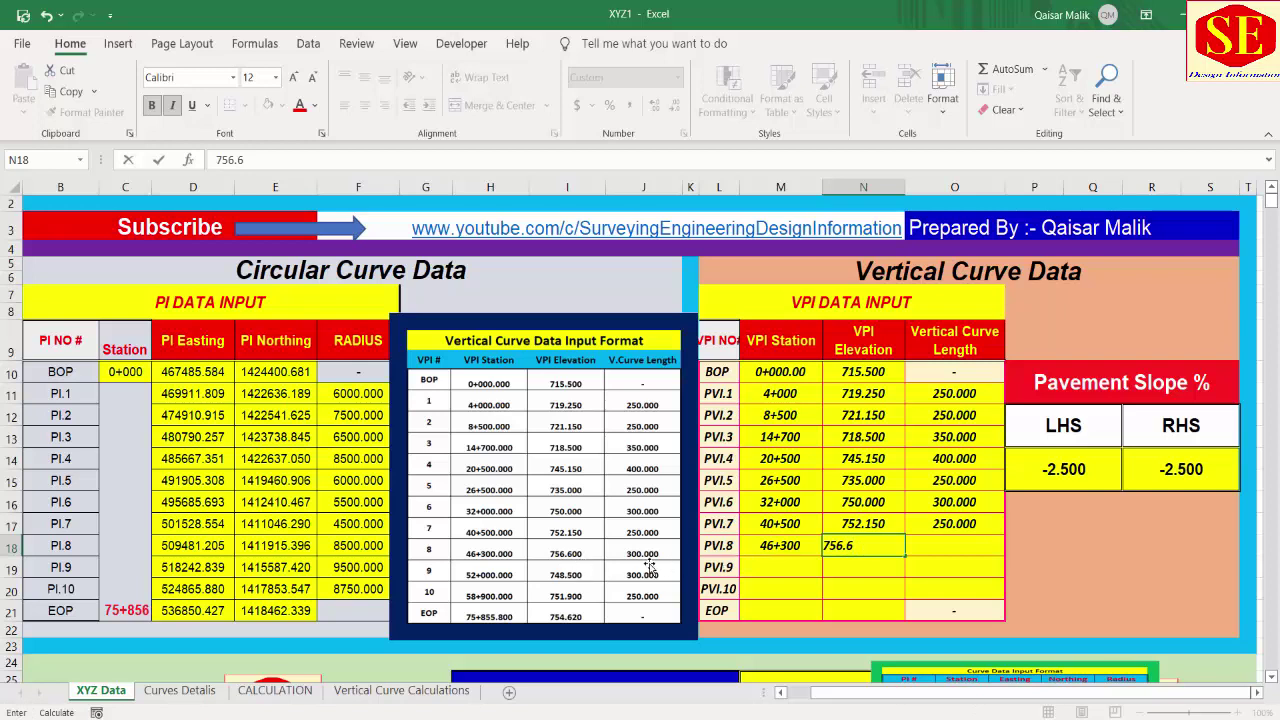
click(945, 541)
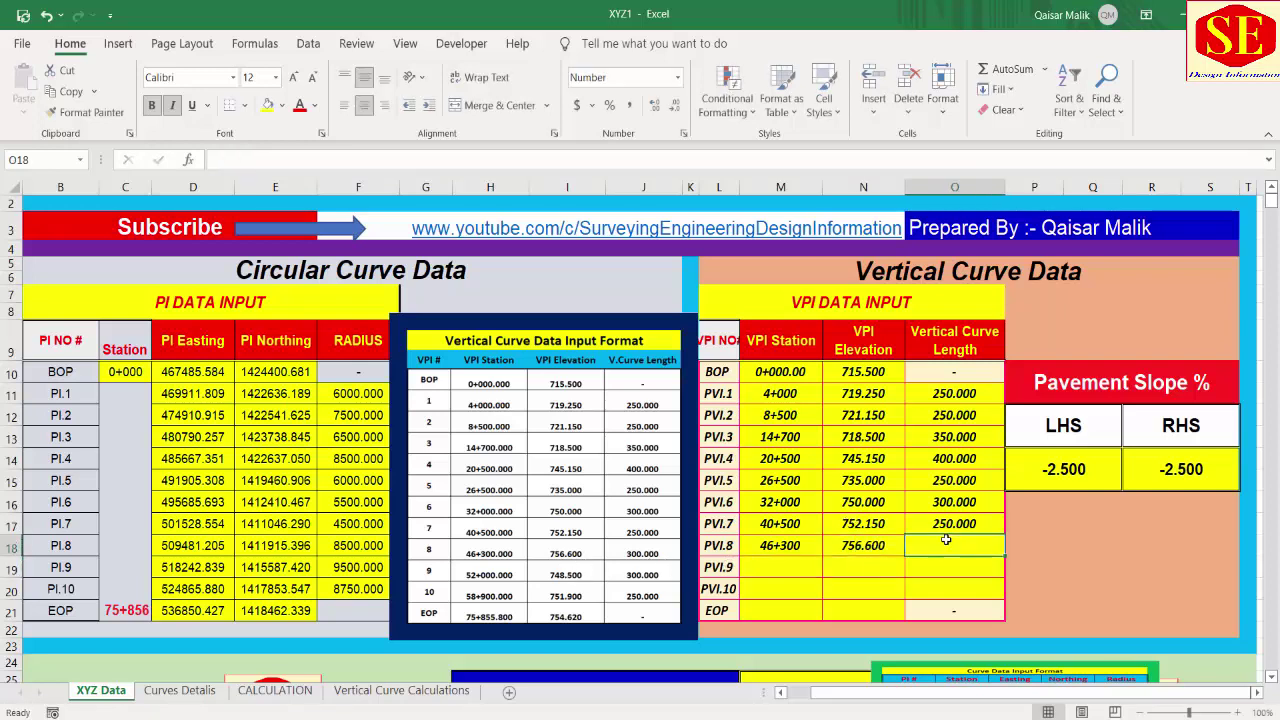
text(300)
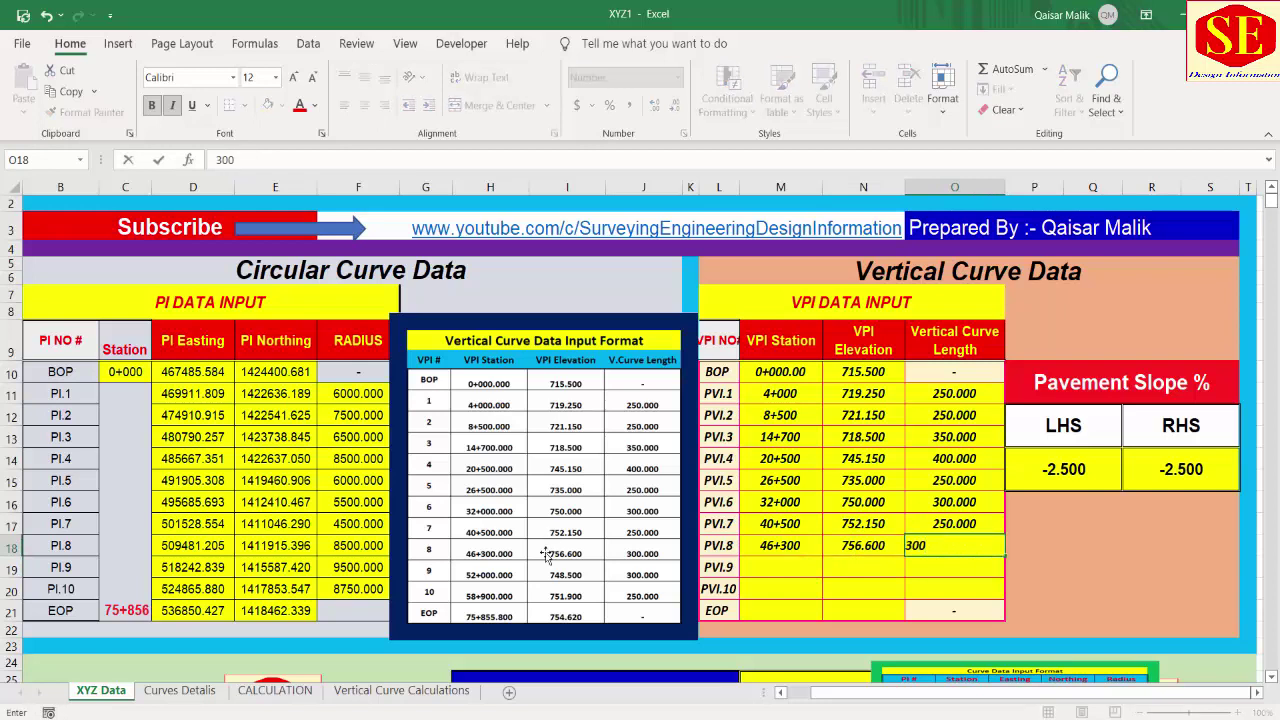
click(786, 575)
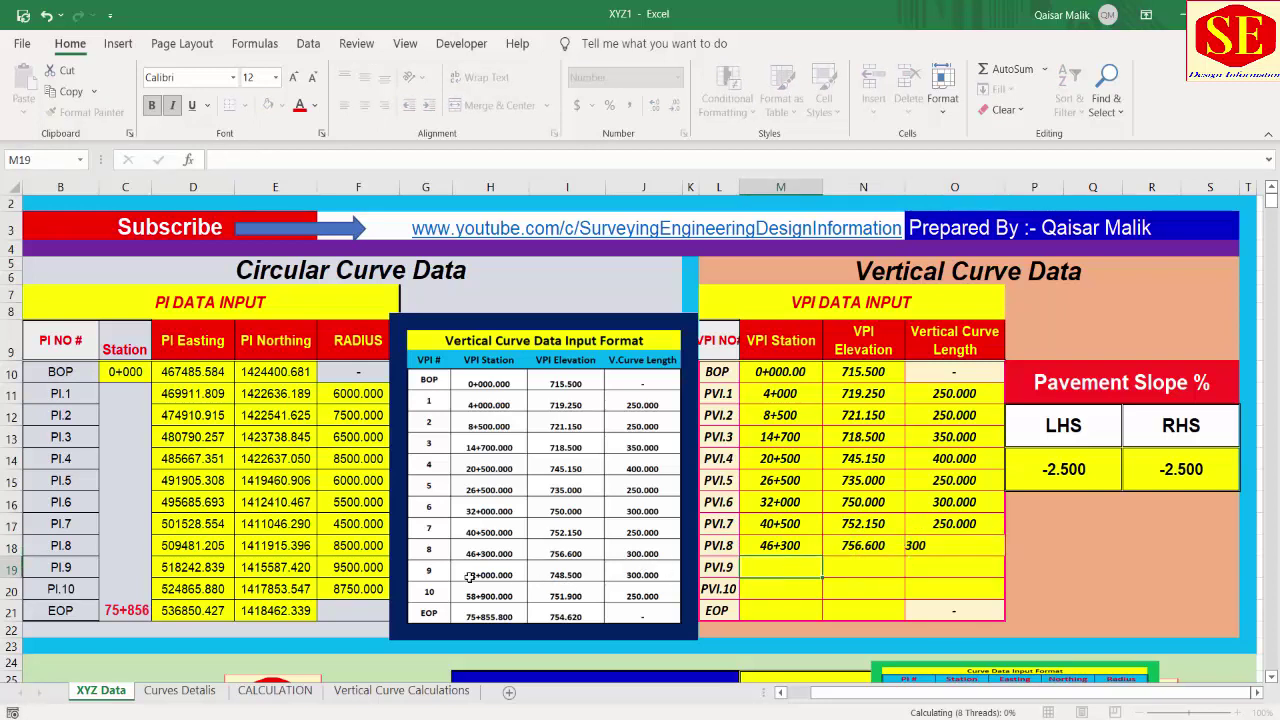
Fill PVI.9 (station 52000) and PVI.10 (station 58+900, curve length 250.000) rows.
text(52)
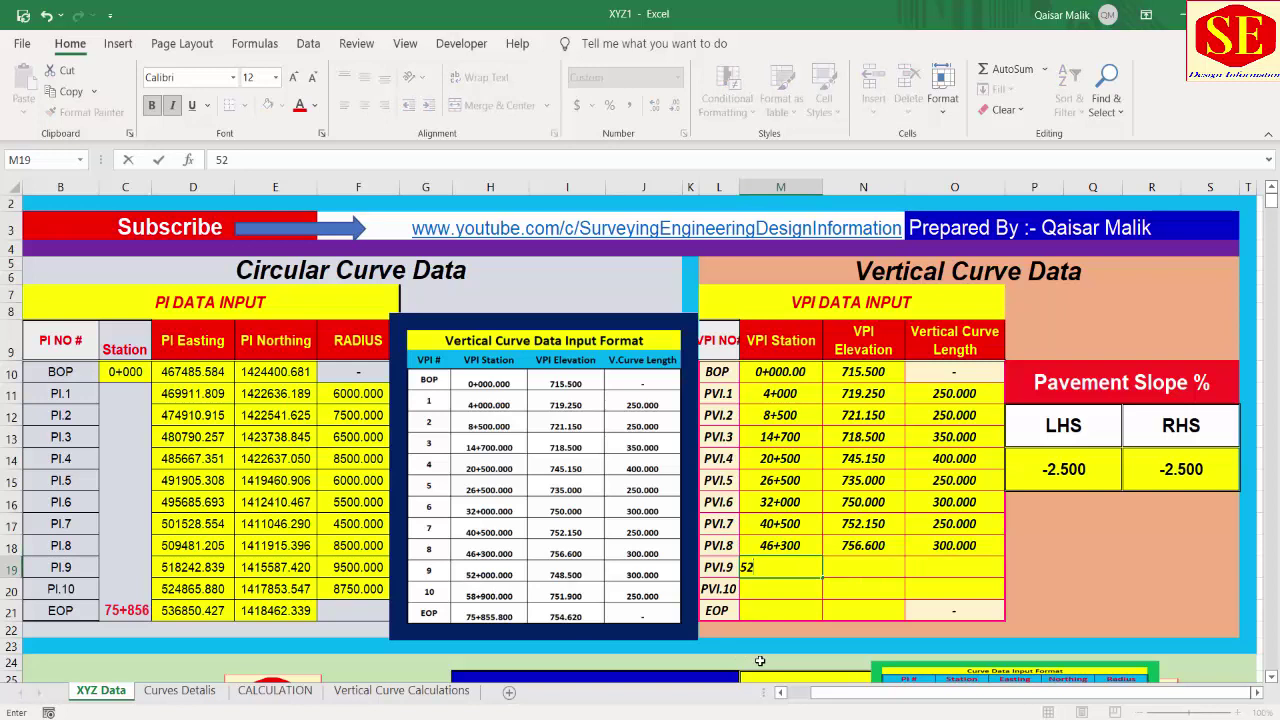
text(000)
click(868, 567)
text(748.50)
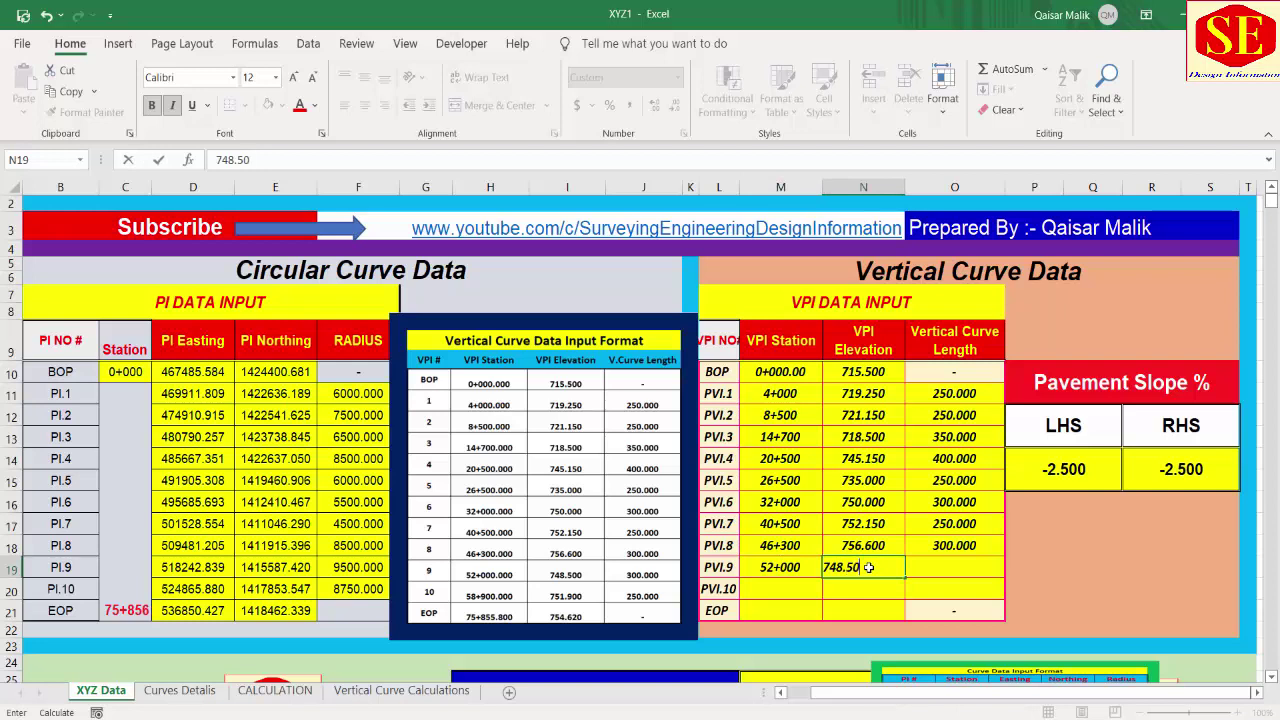
click(956, 570)
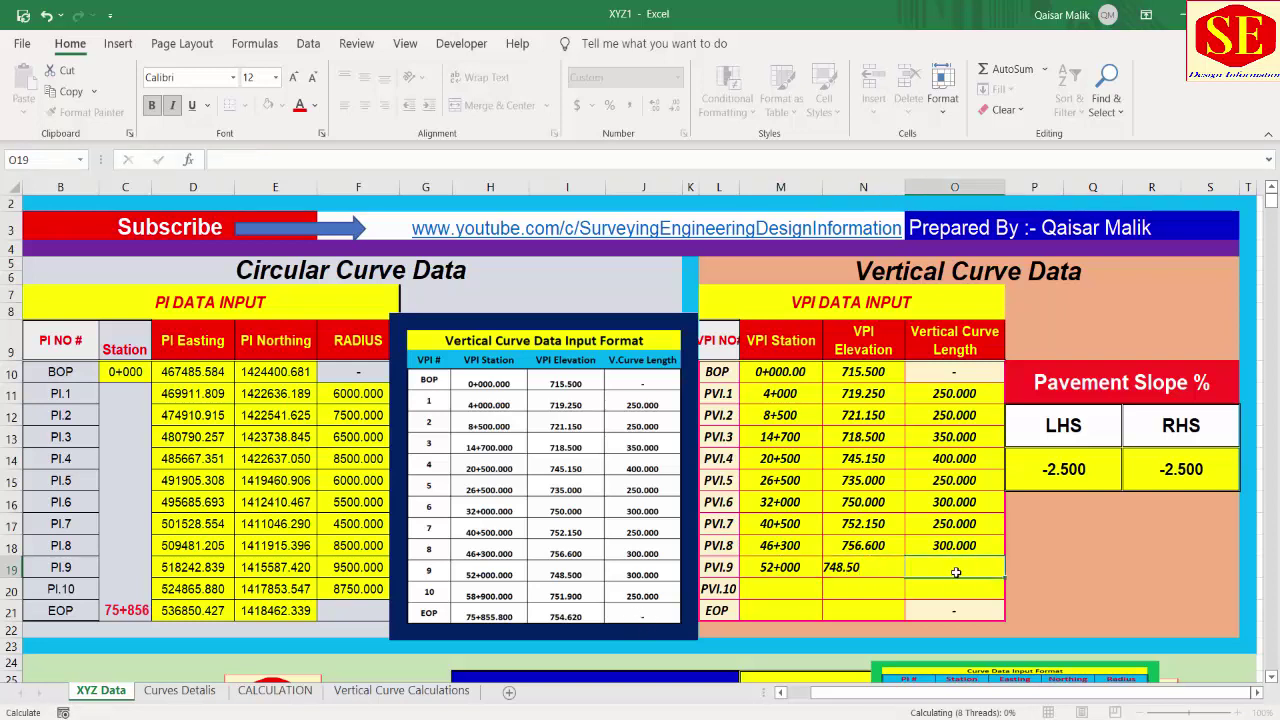
text(3000)
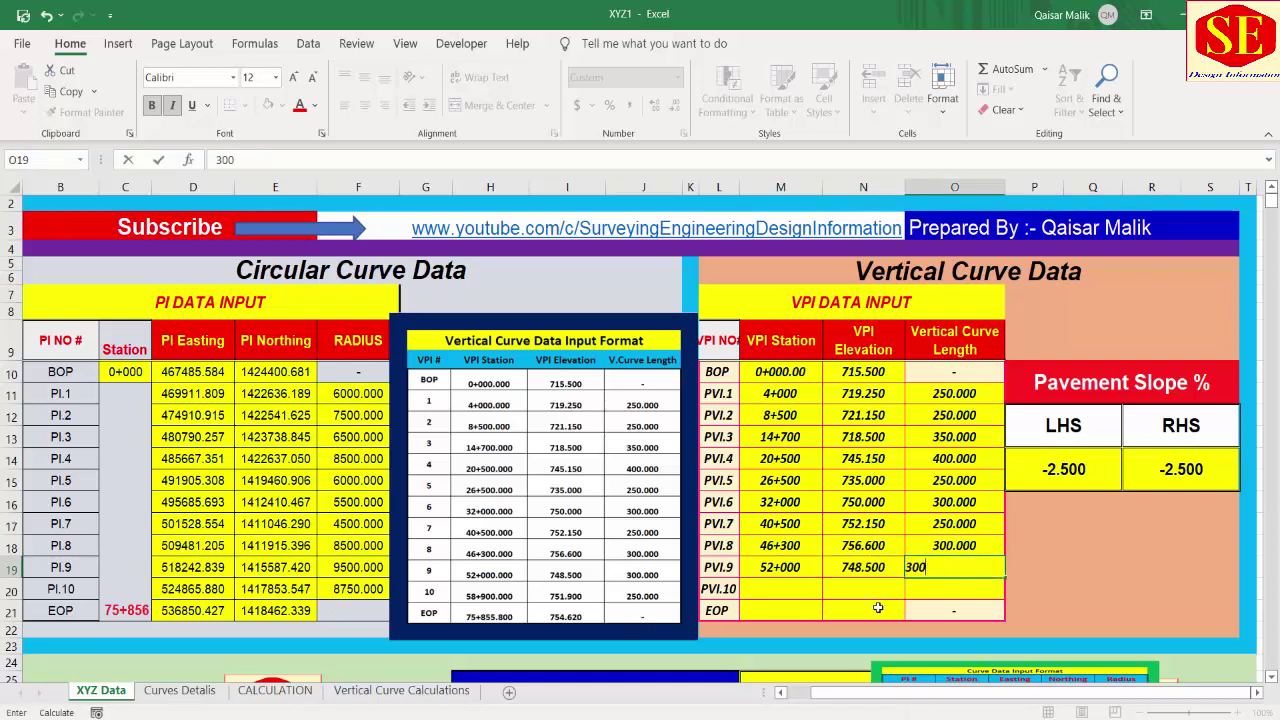
click(788, 587)
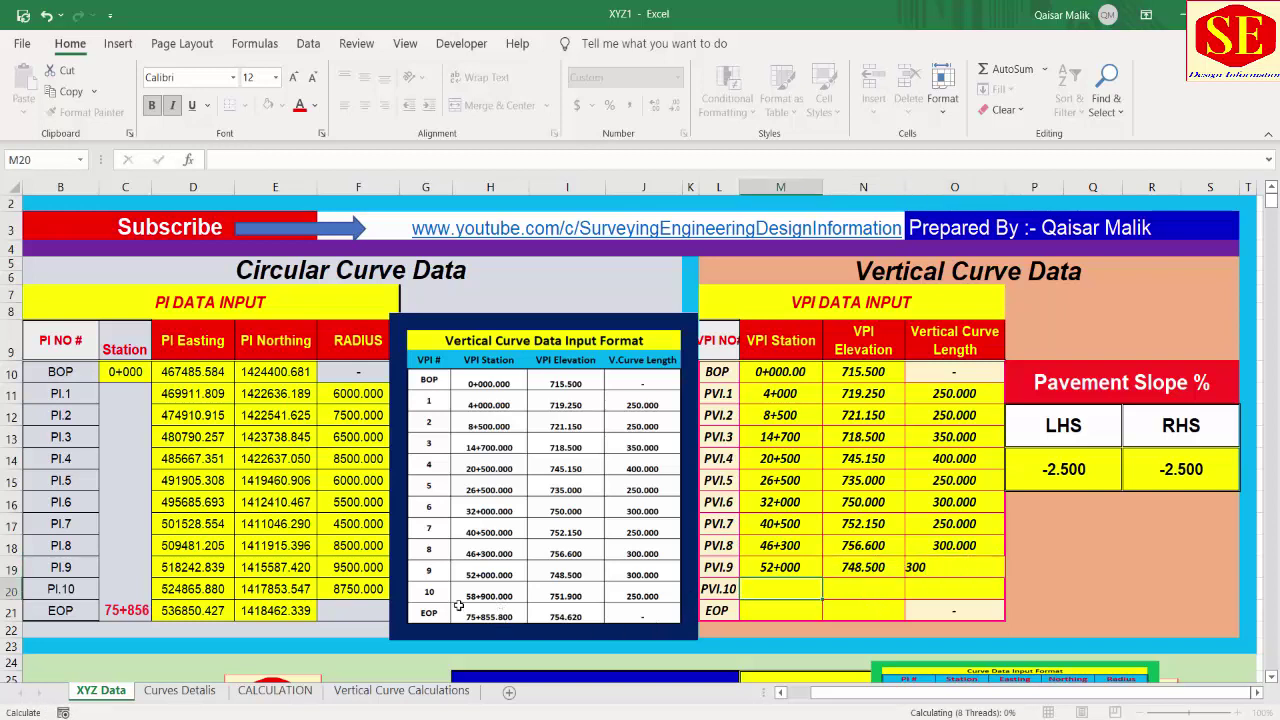
text(58900)
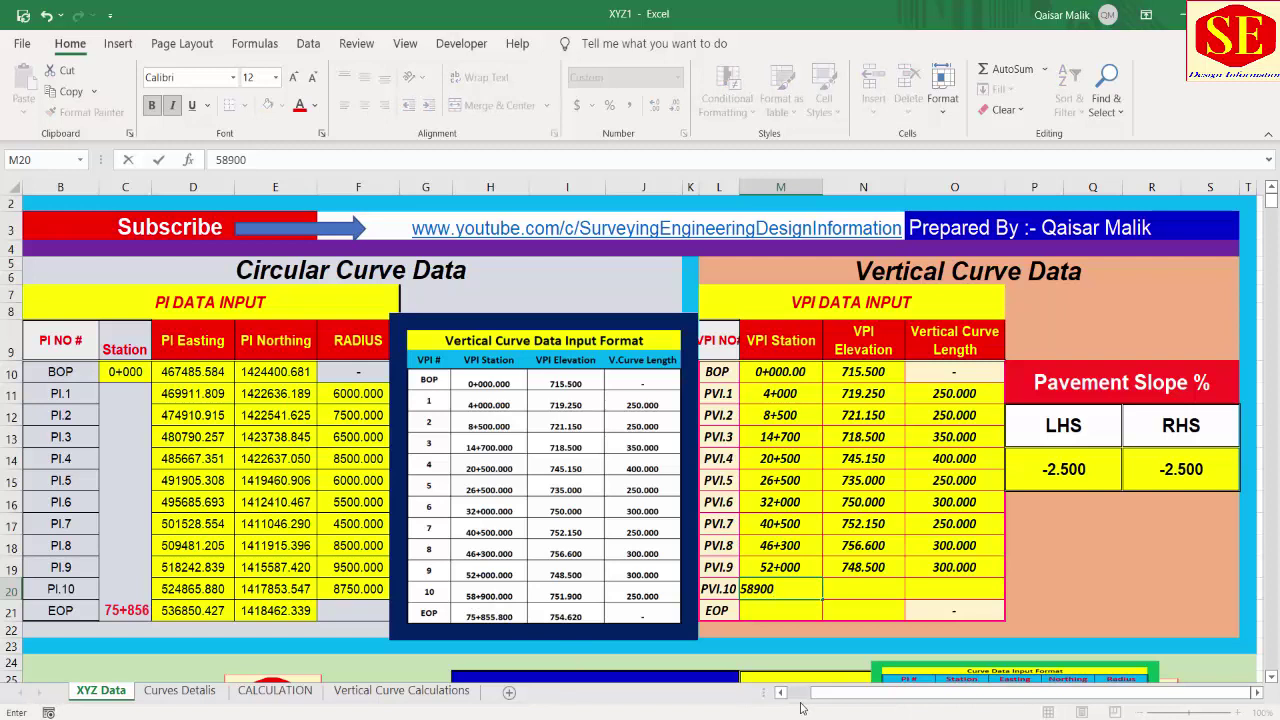
click(844, 590)
text(751.9)
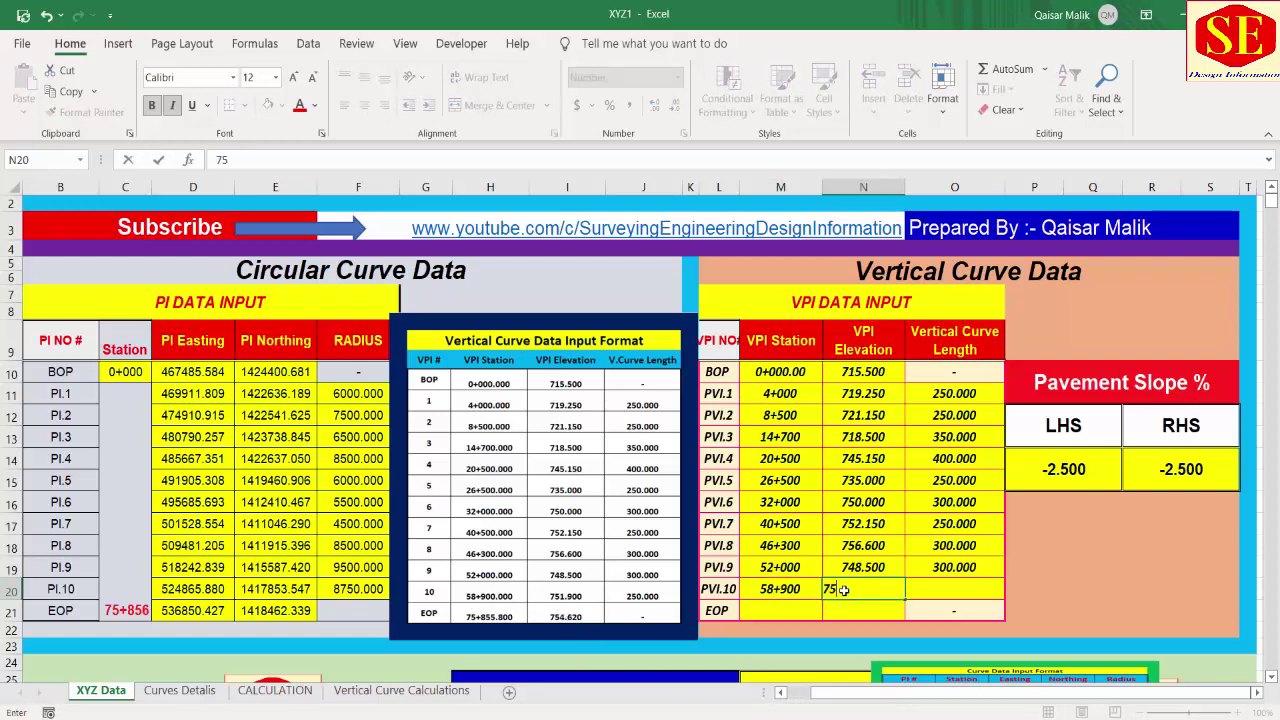
click(968, 587)
text(250)
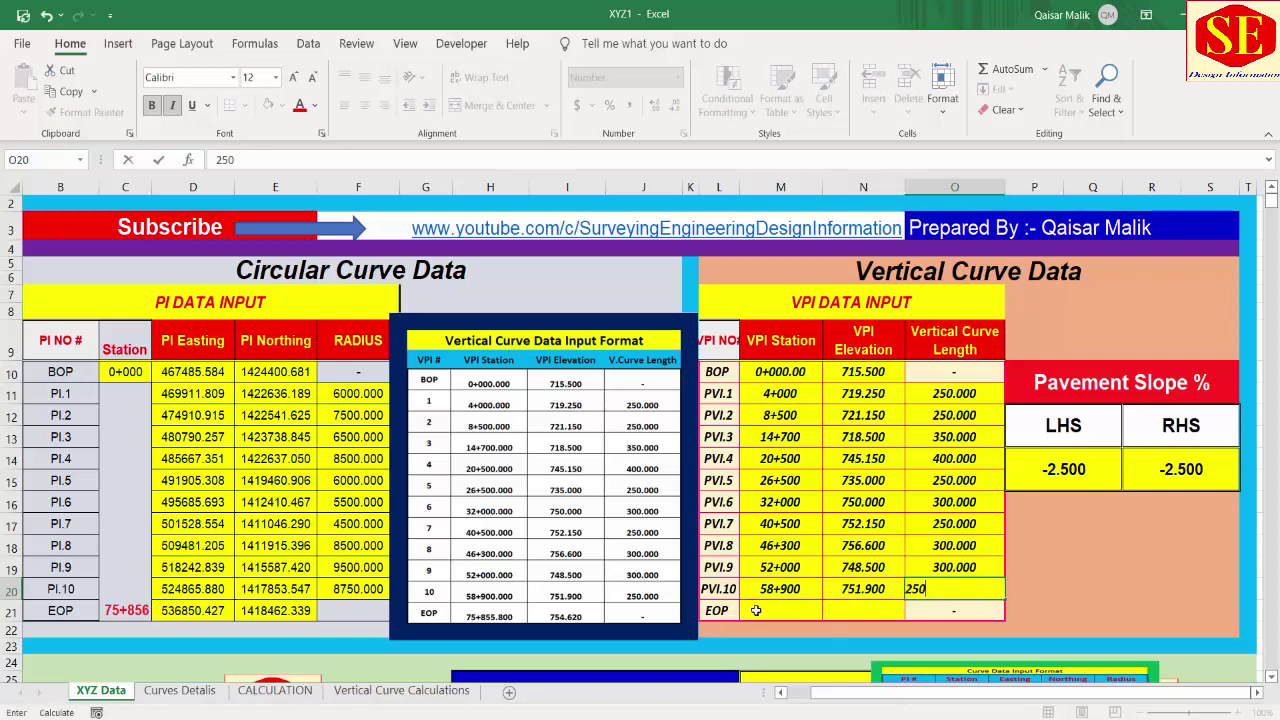
click(756, 610)
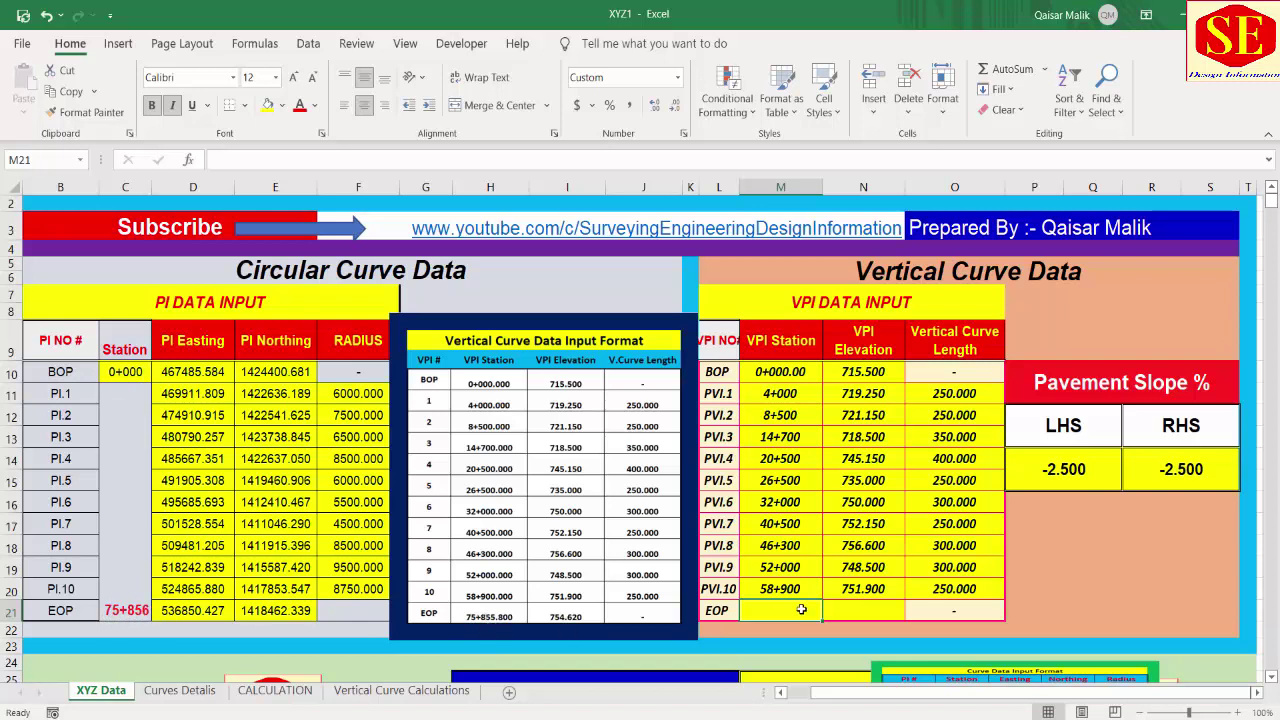
Enter the EOP station 75+855.80 and elevation 754.620.
text(75)
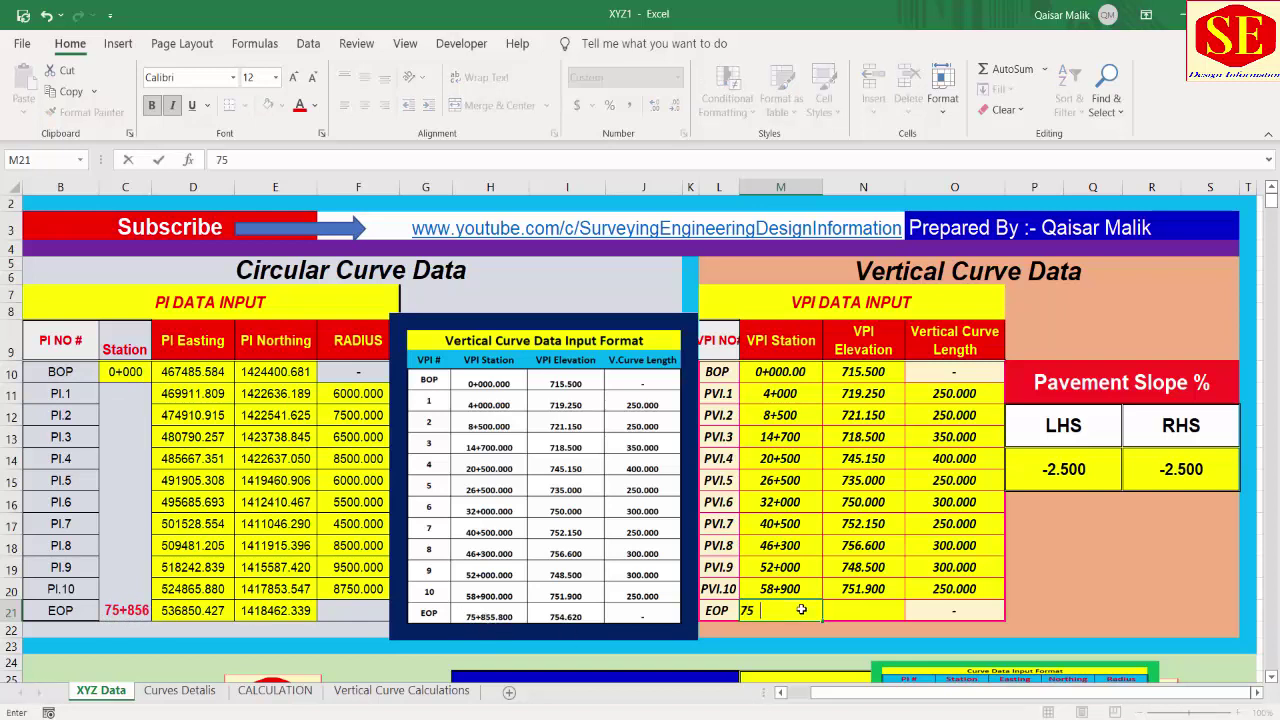
text(855.8)
click(840, 611)
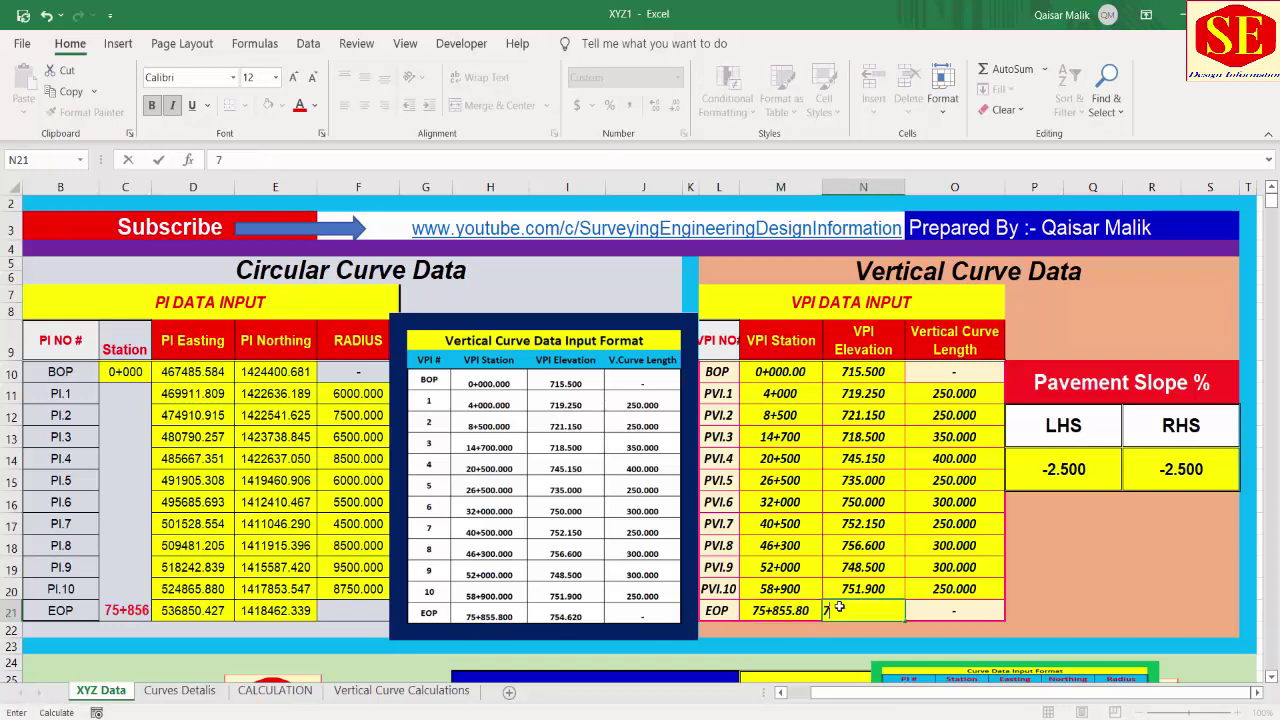
text(754.62)
key(Return)
Drag the Vertical Curve Data Input Format picture below the Pavement Slope table and enlarge it.
click(783, 480)
click(278, 414)
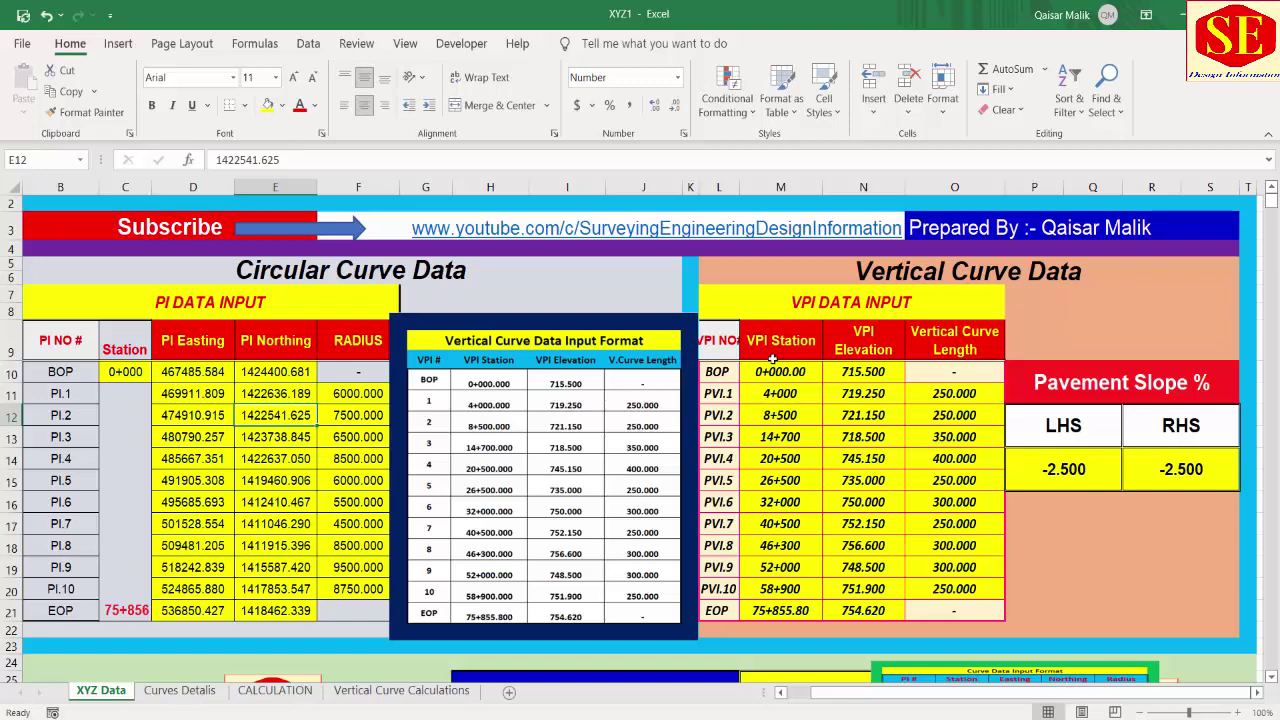
mouse_move(560, 428)
mouse_down()
mouse_move(1146, 507)
mouse_move(1131, 392)
mouse_up()
mouse_move(1044, 290)
mouse_down()
mouse_move(1111, 444)
mouse_move(1118, 590)
mouse_up()
mouse_move(950, 560)
mouse_down()
mouse_move(1040, 560)
mouse_move(1006, 558)
mouse_up()
drag(1200, 558, 1240, 560)
drag(1121, 612, 1121, 633)
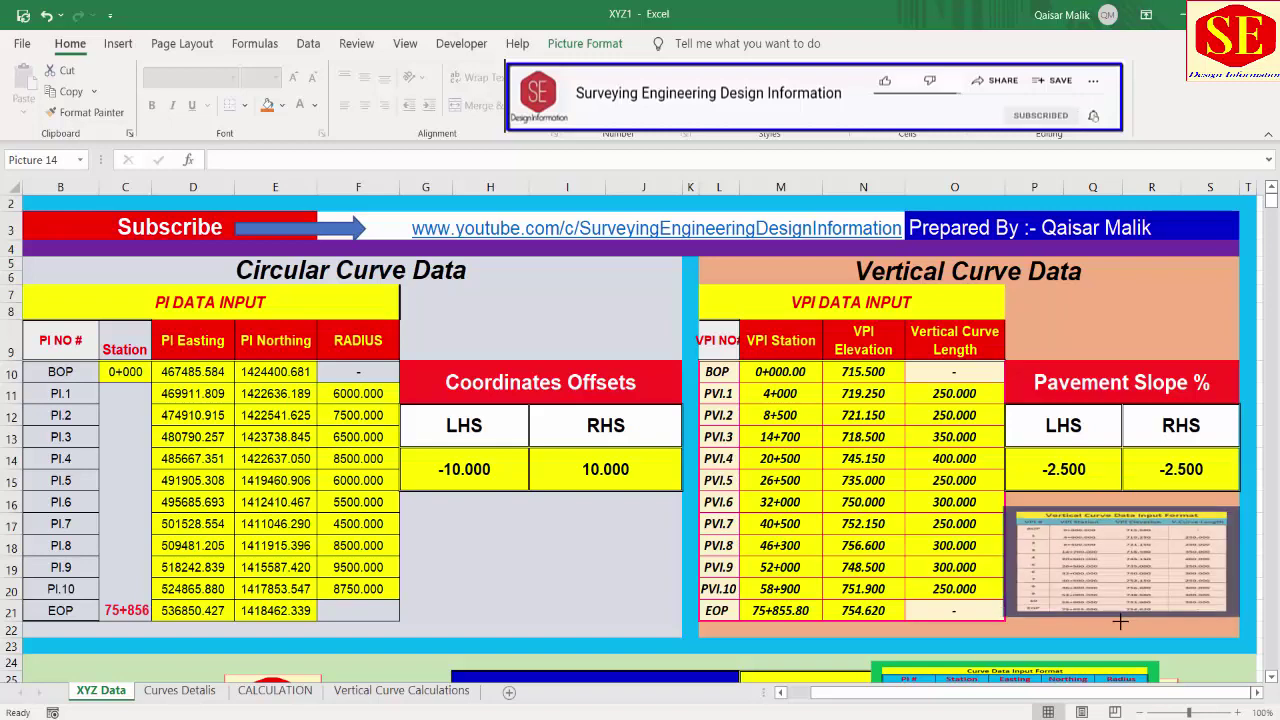
Compare the LHS and RHS pavement slope values, both -2.500.
click(1056, 455)
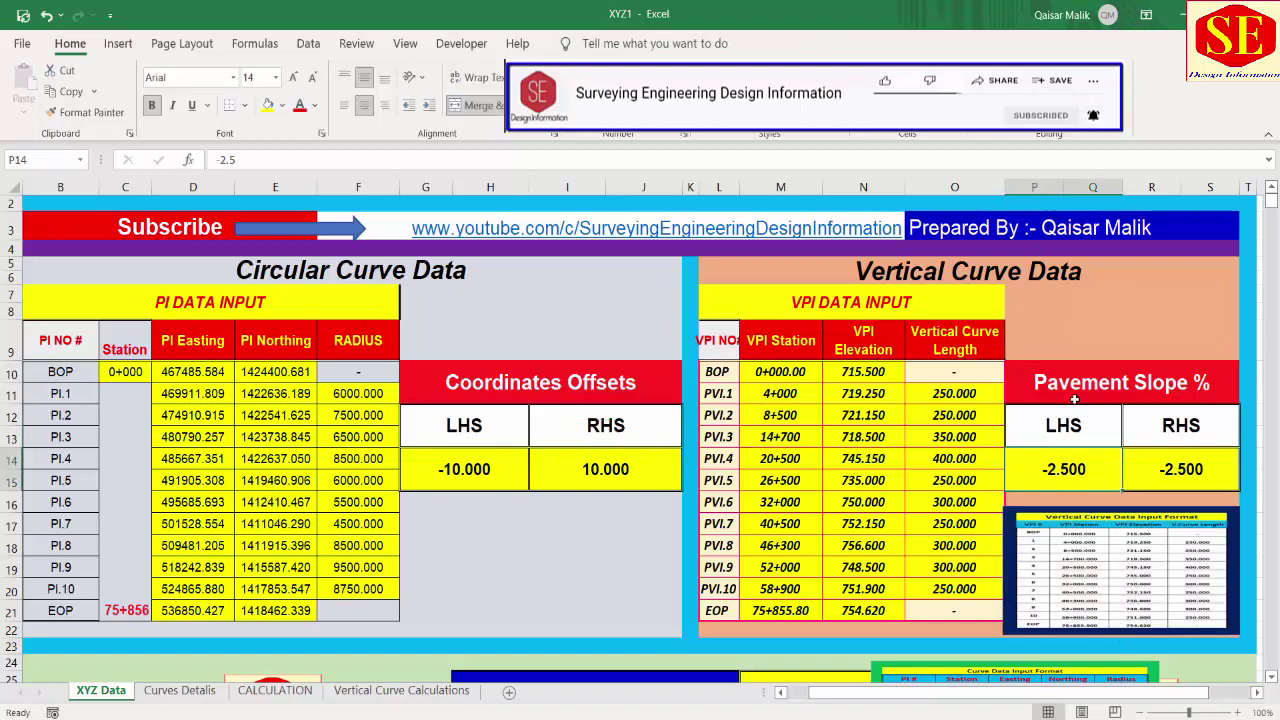
click(1180, 478)
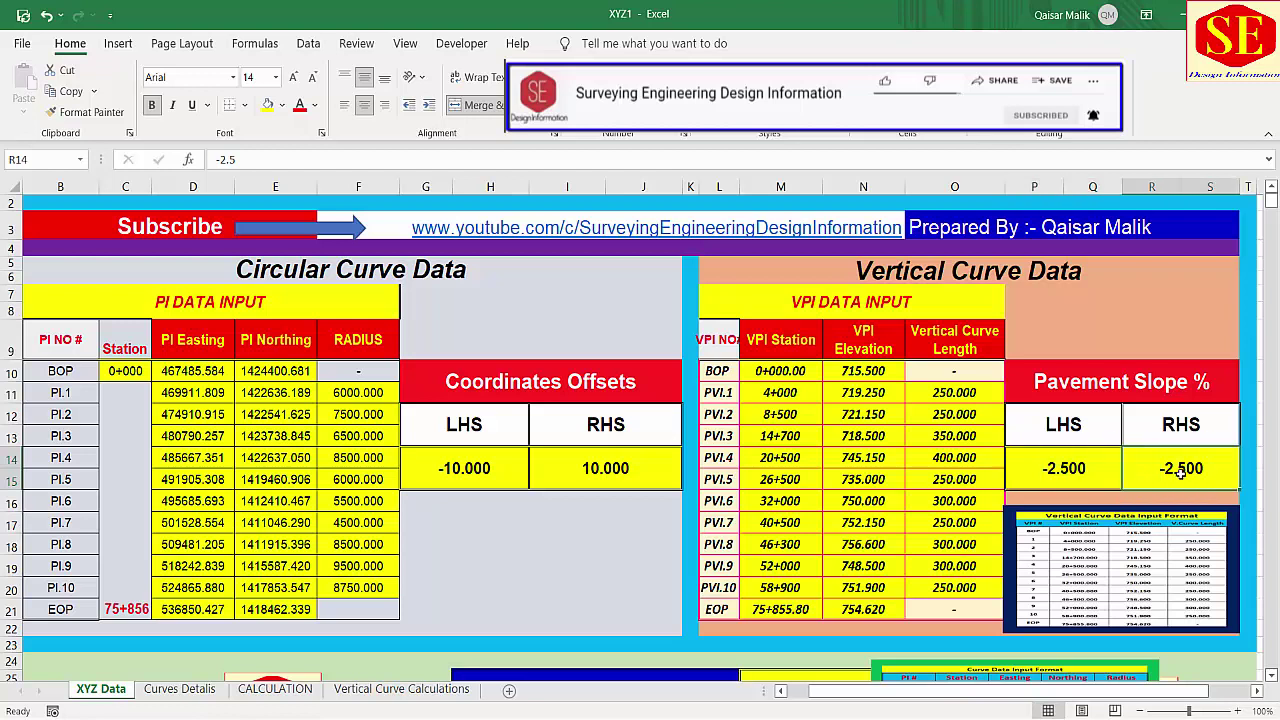
click(1084, 475)
click(1168, 476)
click(1072, 468)
click(1160, 475)
click(1064, 466)
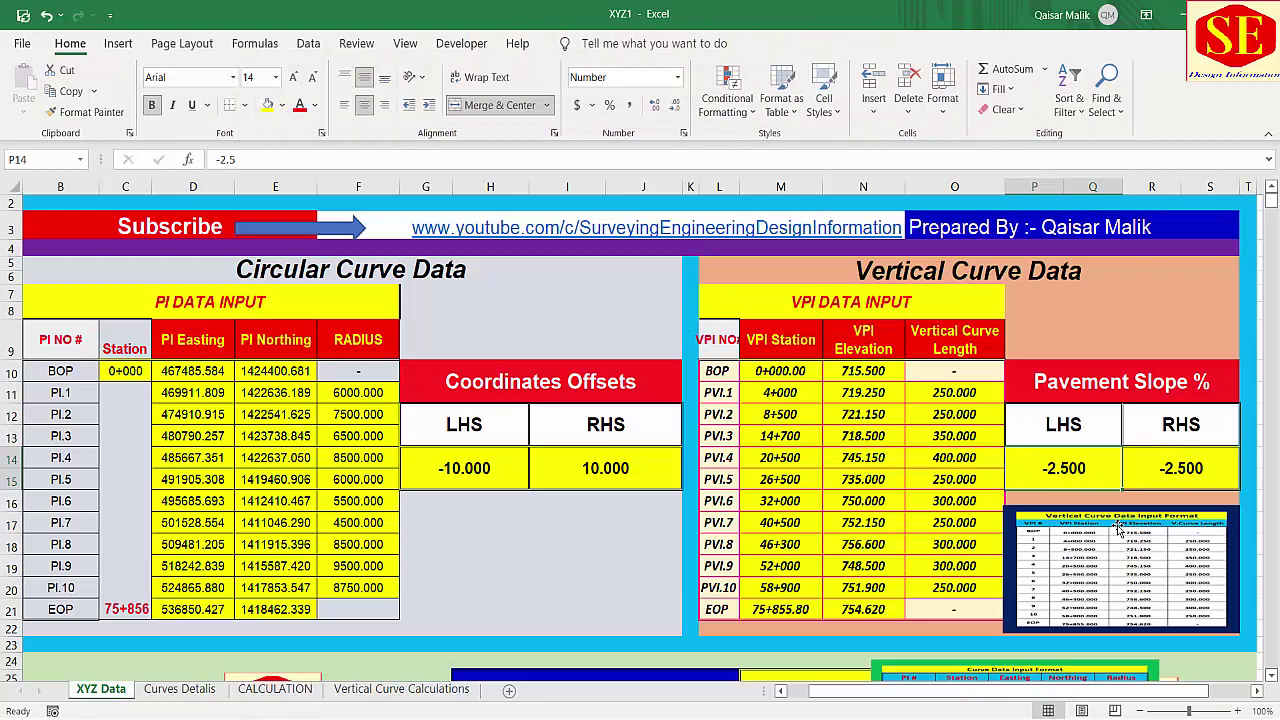
Change the pavement slopes to 1 on the left and 2 on the right.
click(1220, 468)
click(1090, 461)
text(1)
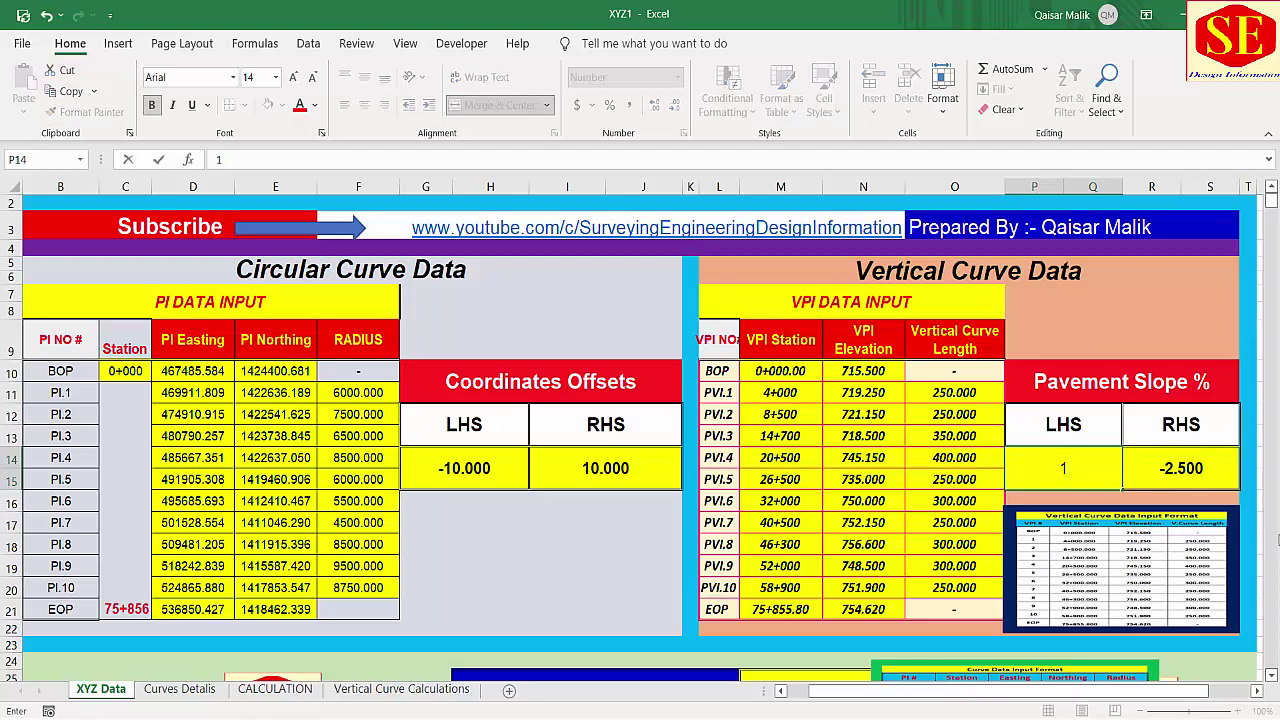
click(1187, 470)
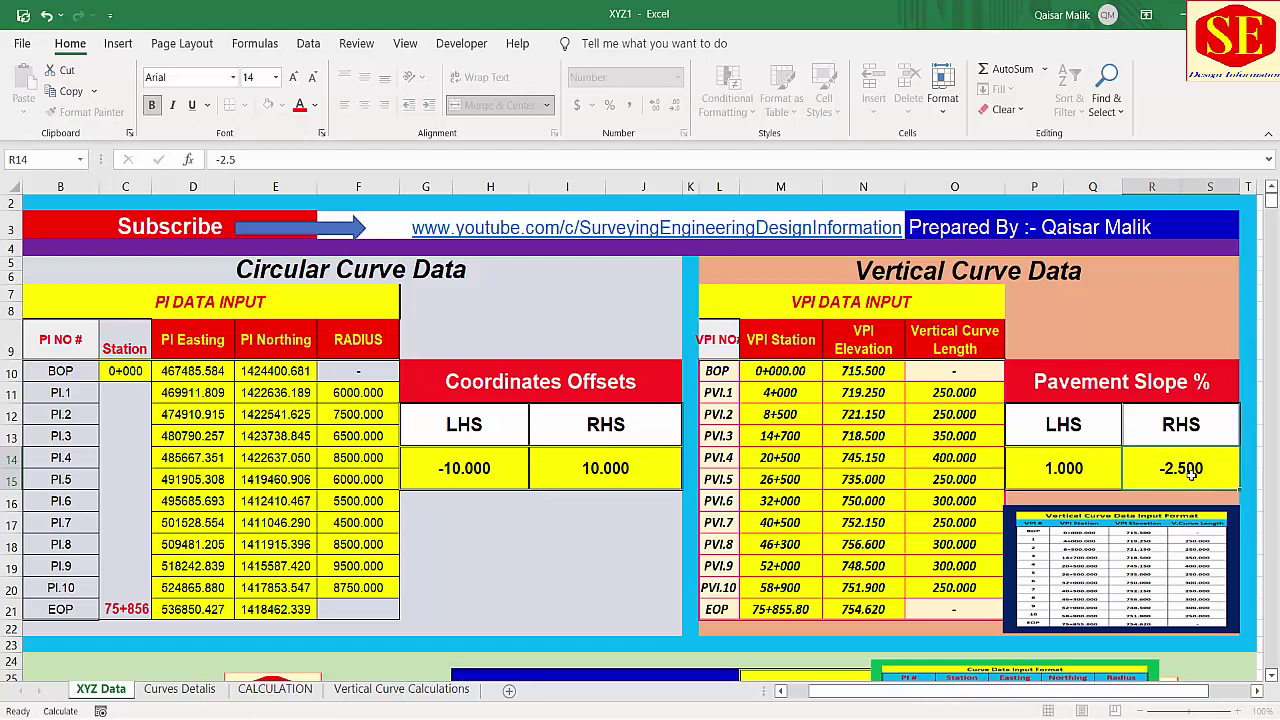
text(2)
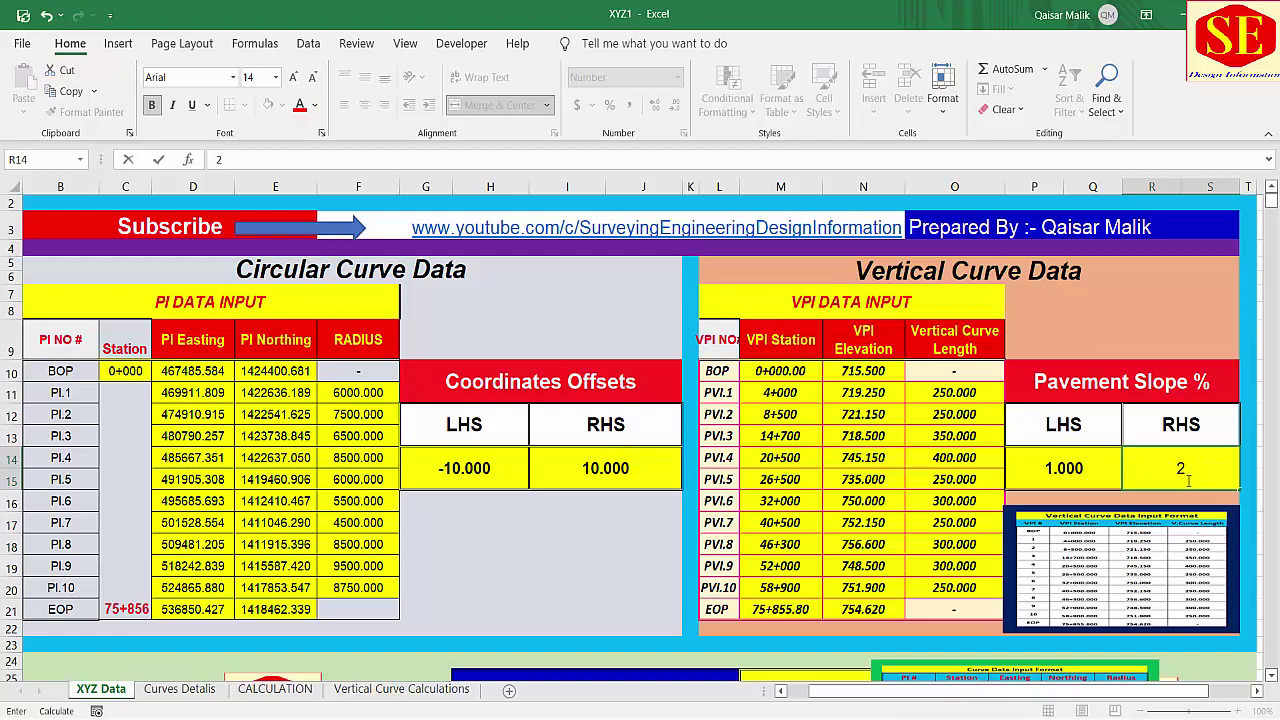
key(Return)
click(1095, 465)
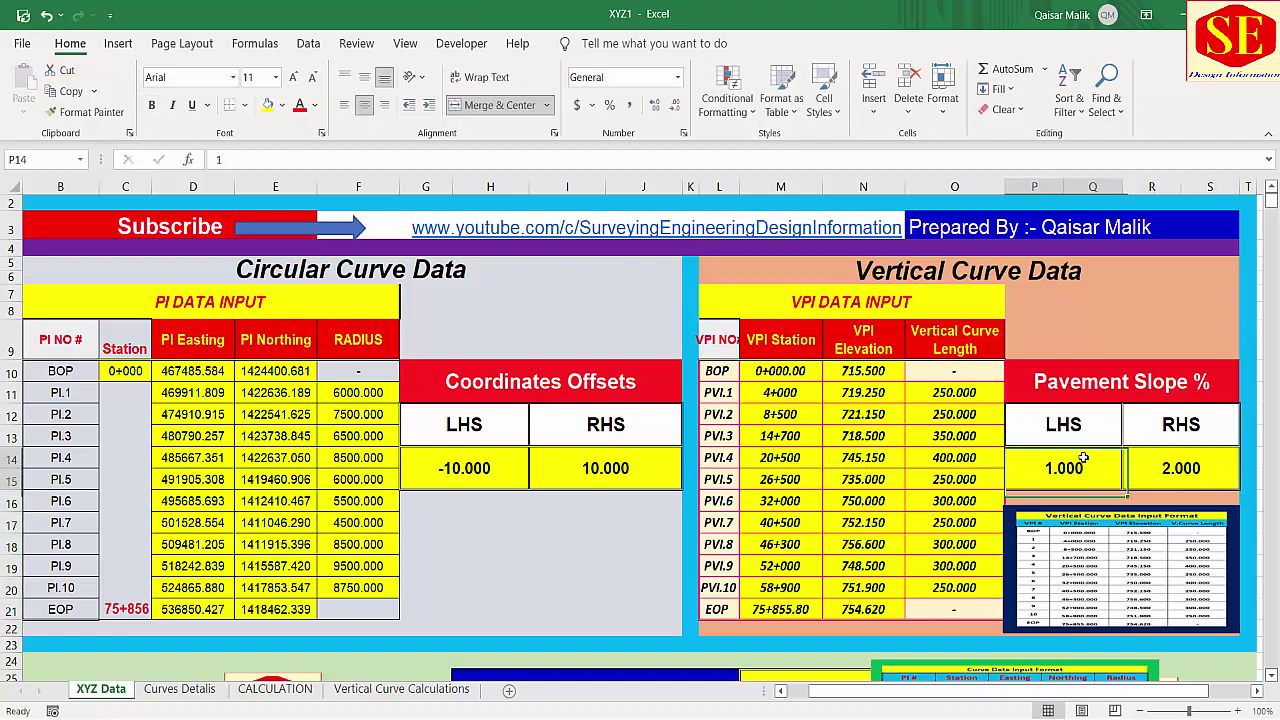
click(1186, 424)
key(Down)
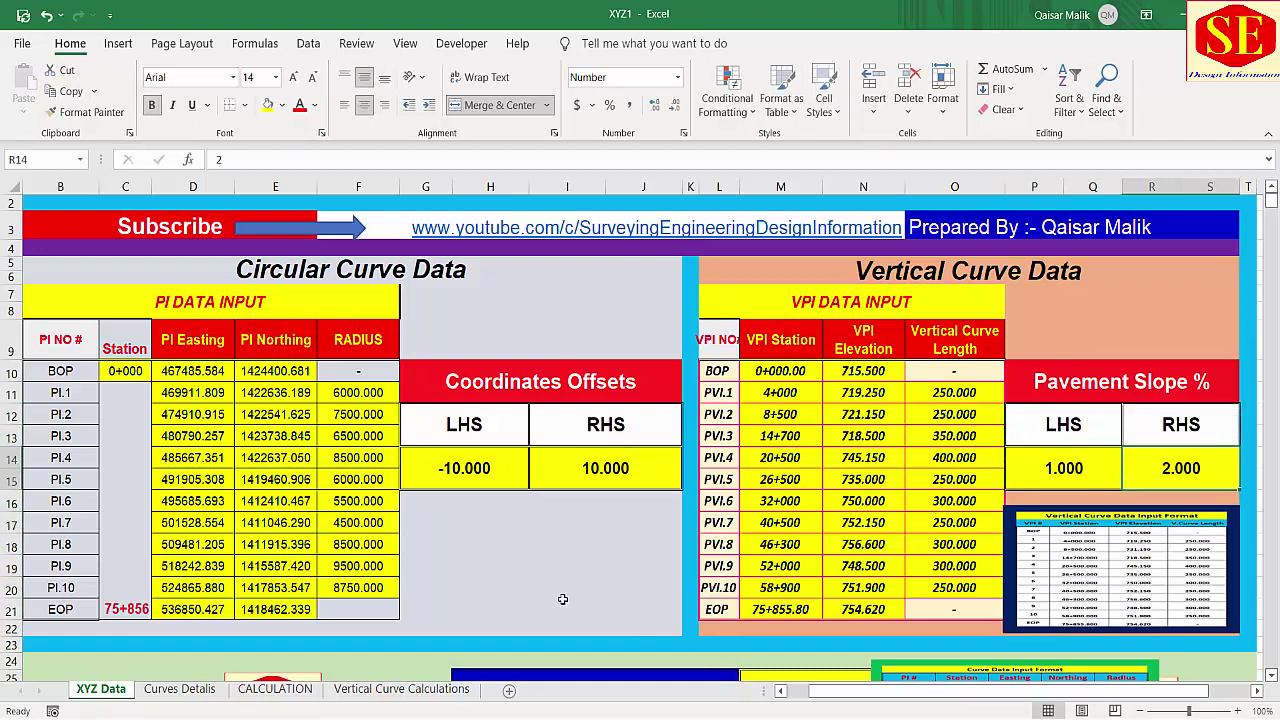
Inspect the -10.000 and 10 coordinate offsets and the LHS offset elevation formula in F38.
click(479, 490)
click(631, 480)
click(487, 478)
click(600, 488)
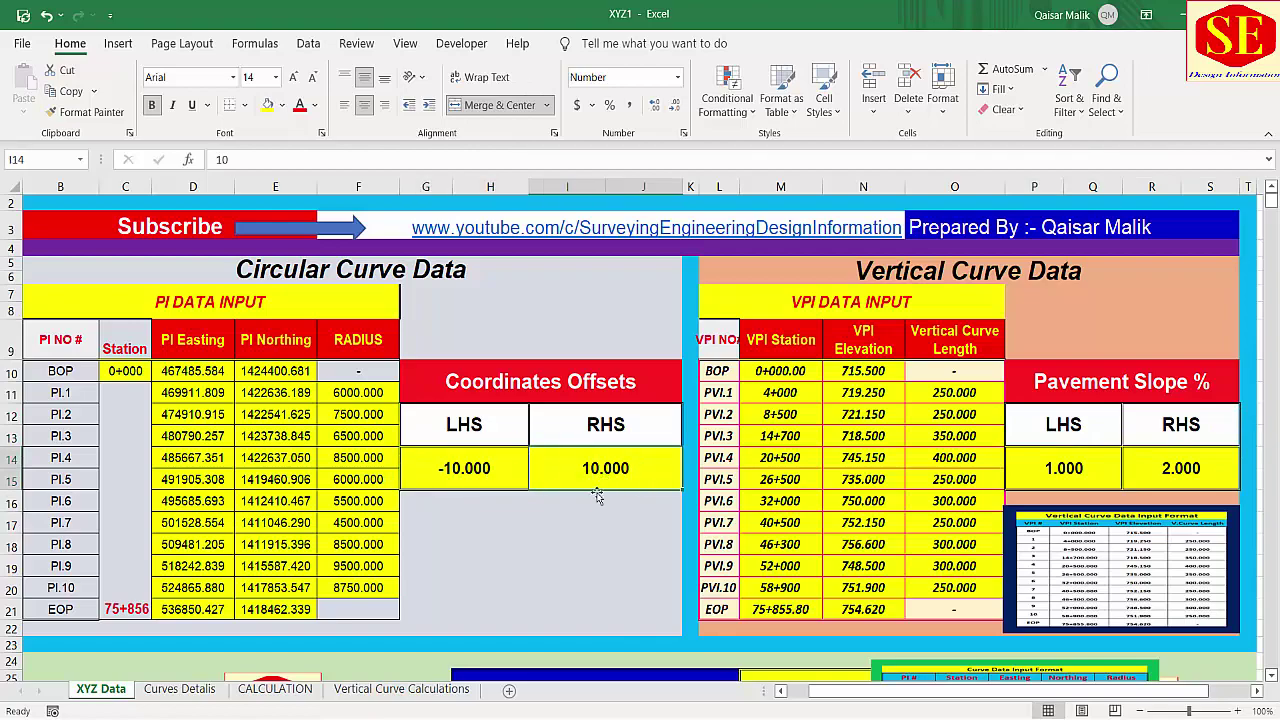
scroll(600, 490, down, 5)
scroll(238, 590, down, 1)
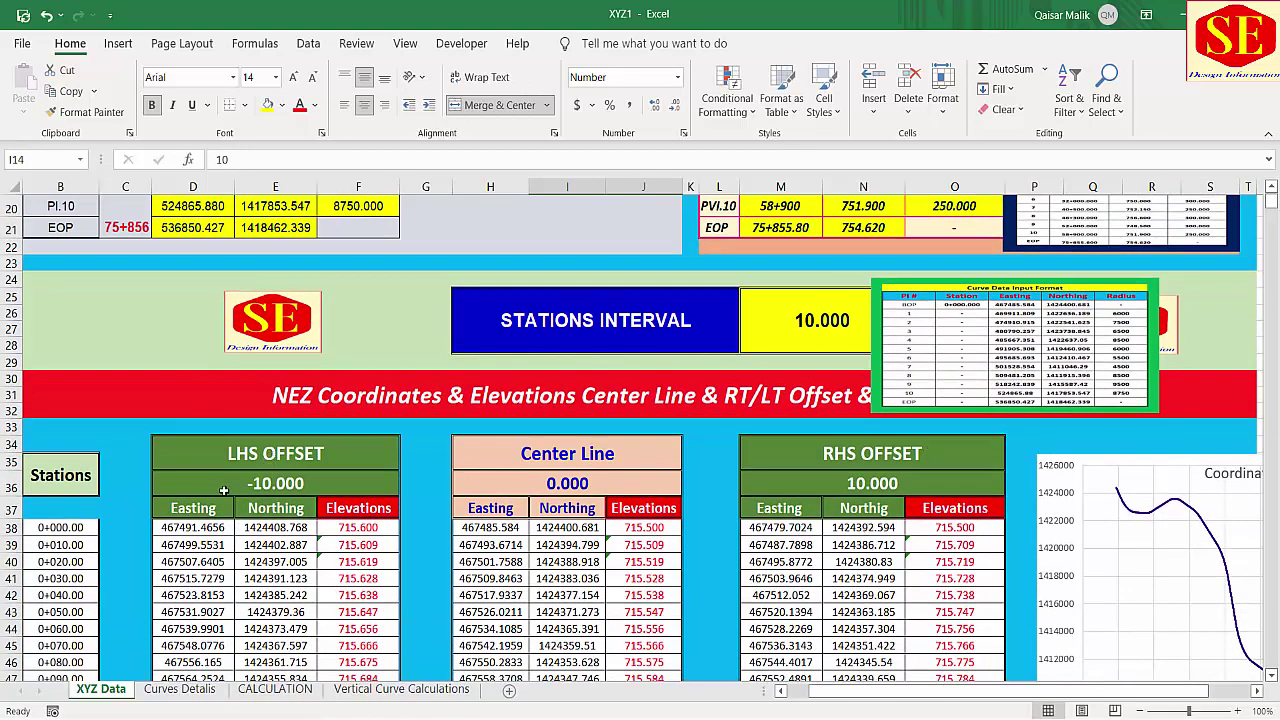
click(384, 527)
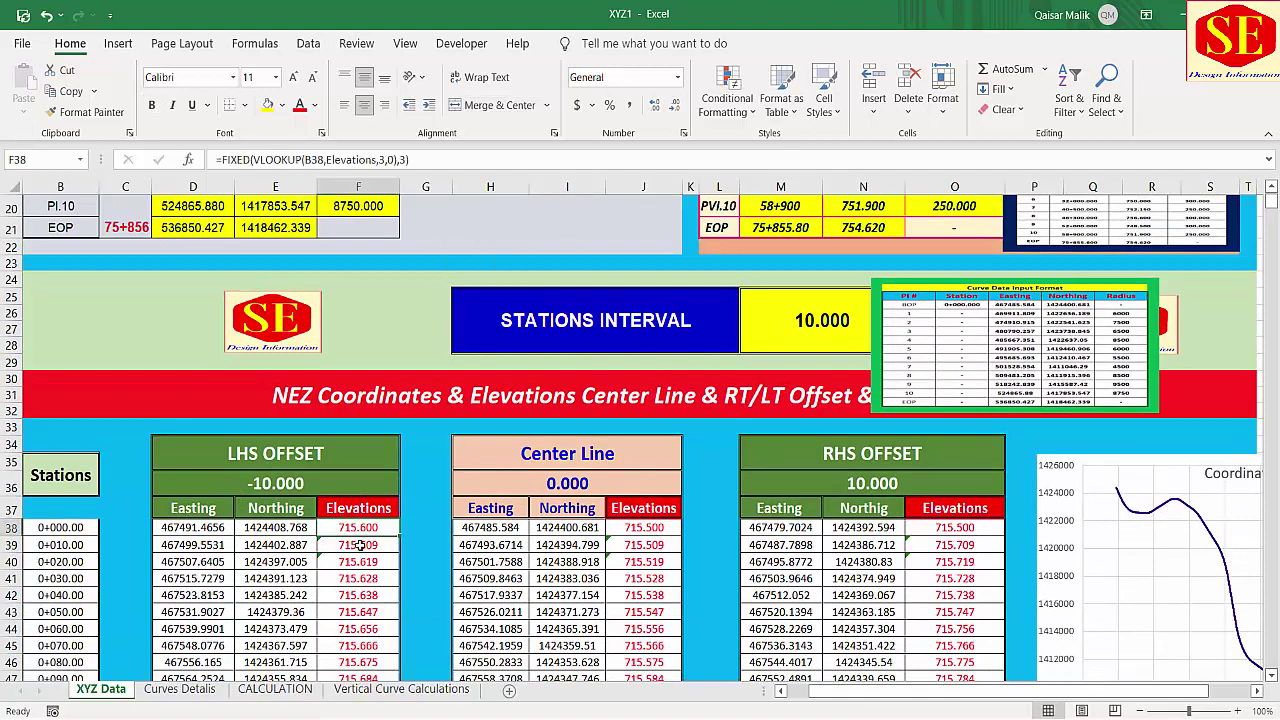
scroll(890, 437, up, 5)
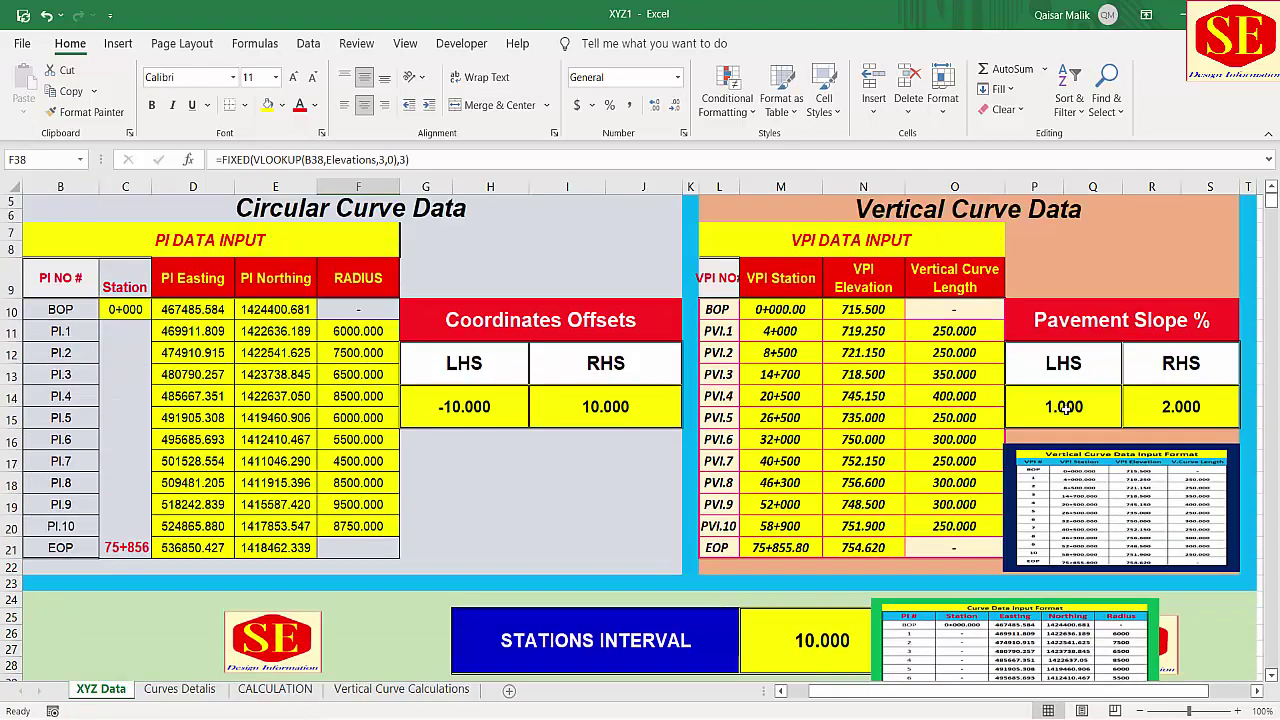
Recheck the pavement slope and coordinate offset cells, ending on the LHS slope.
click(1068, 408)
key(Tab)
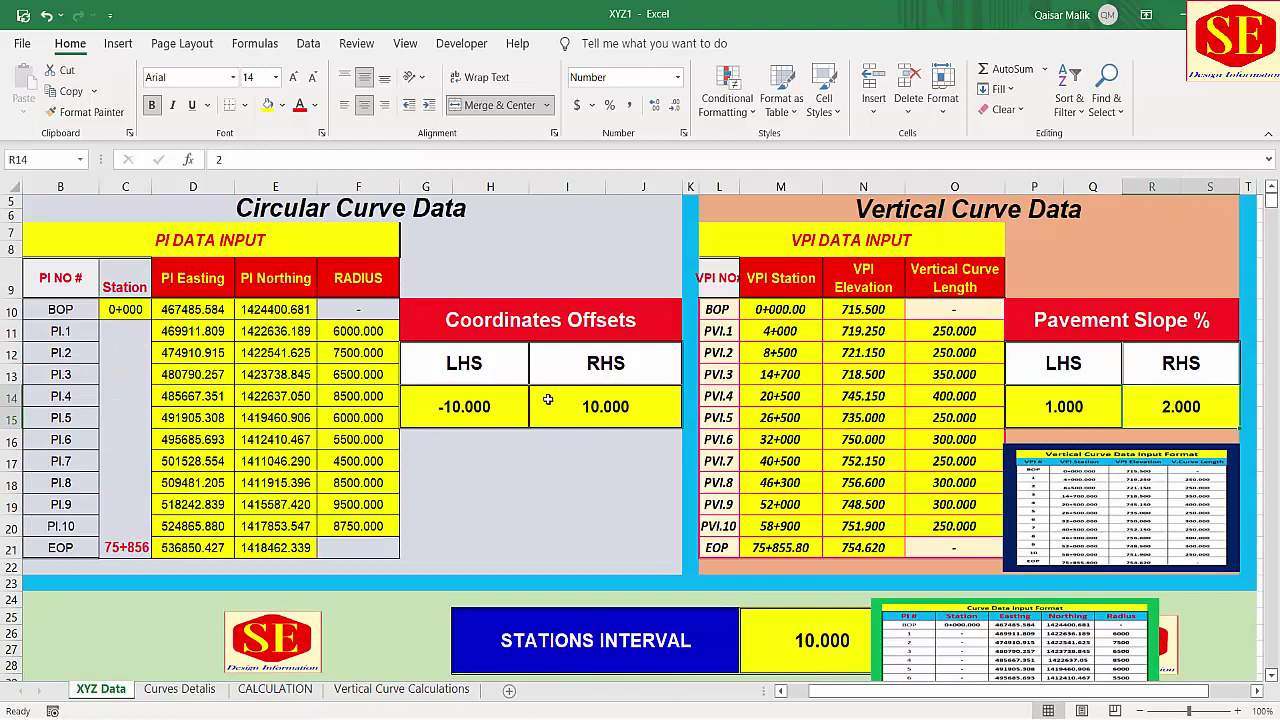
click(475, 407)
click(690, 417)
scroll(919, 610, down, 4)
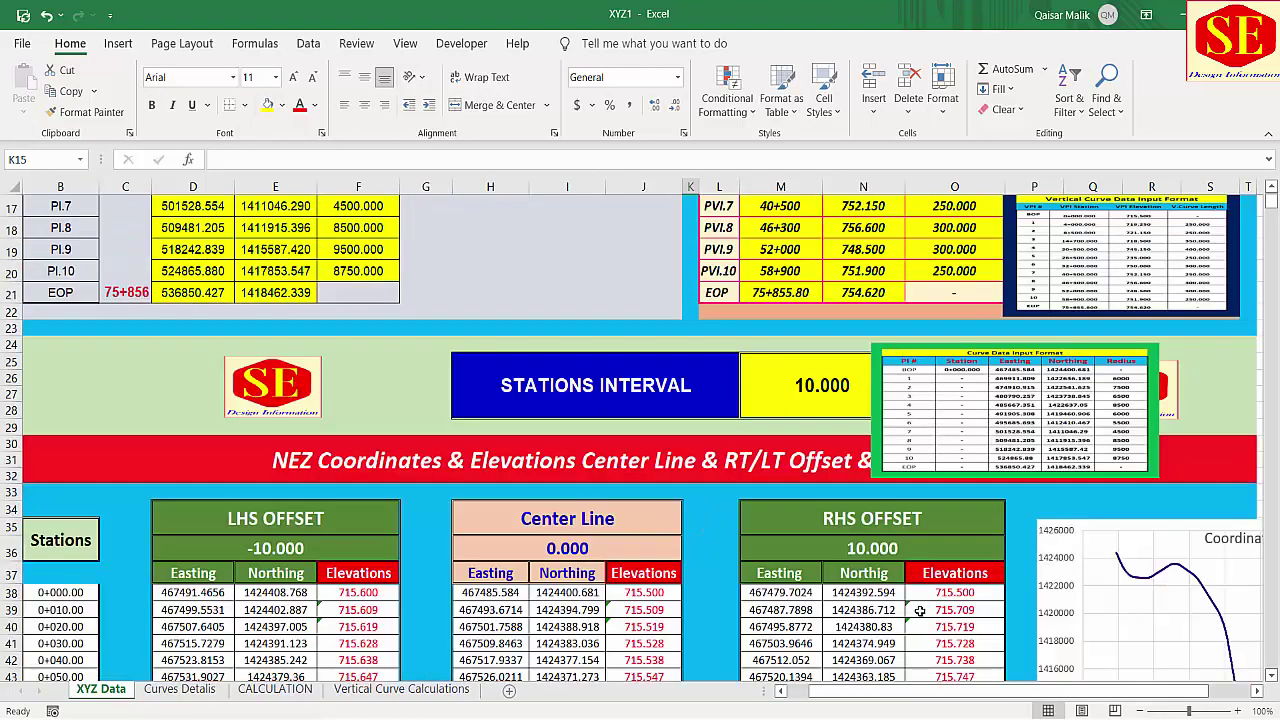
scroll(952, 597, up, 4)
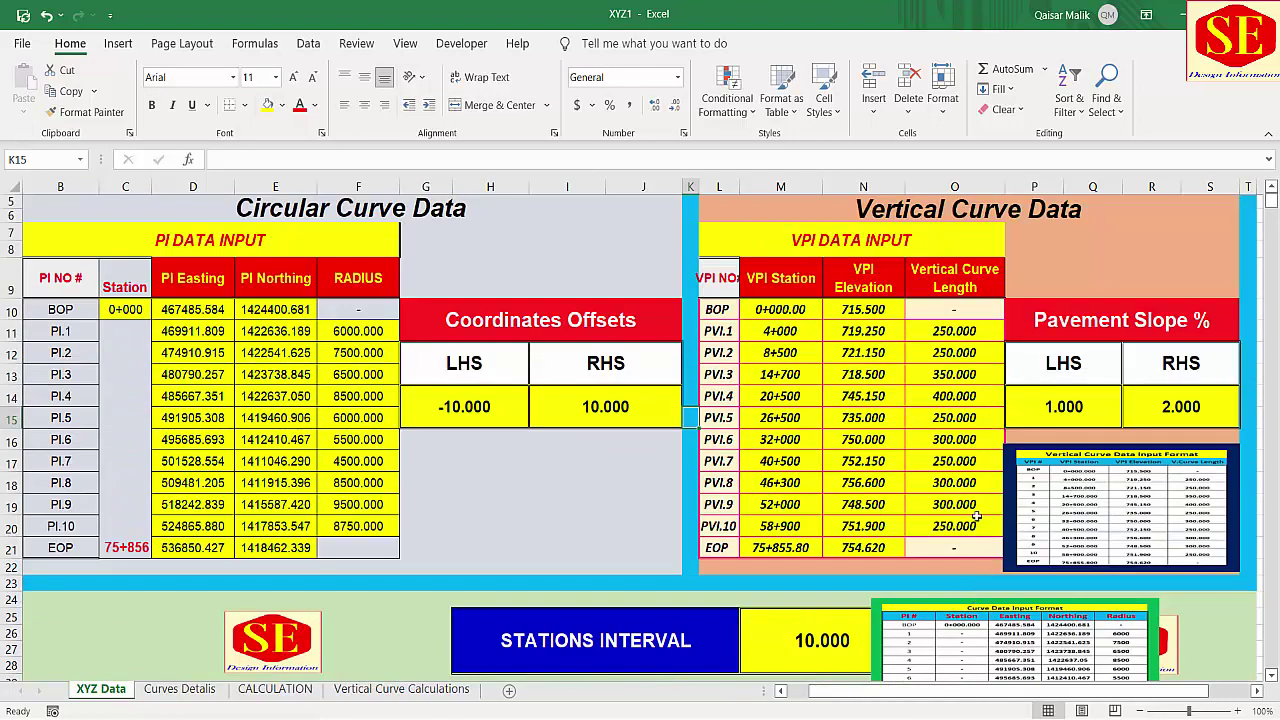
click(1108, 425)
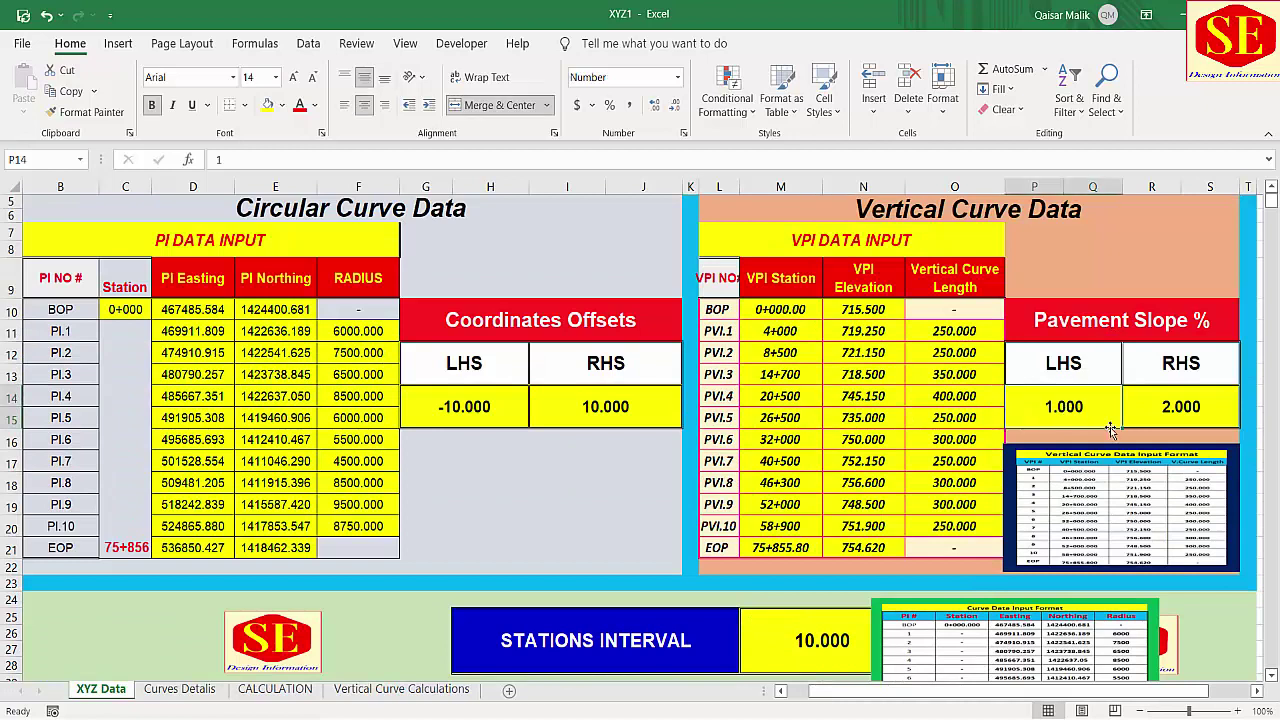
text(-2)
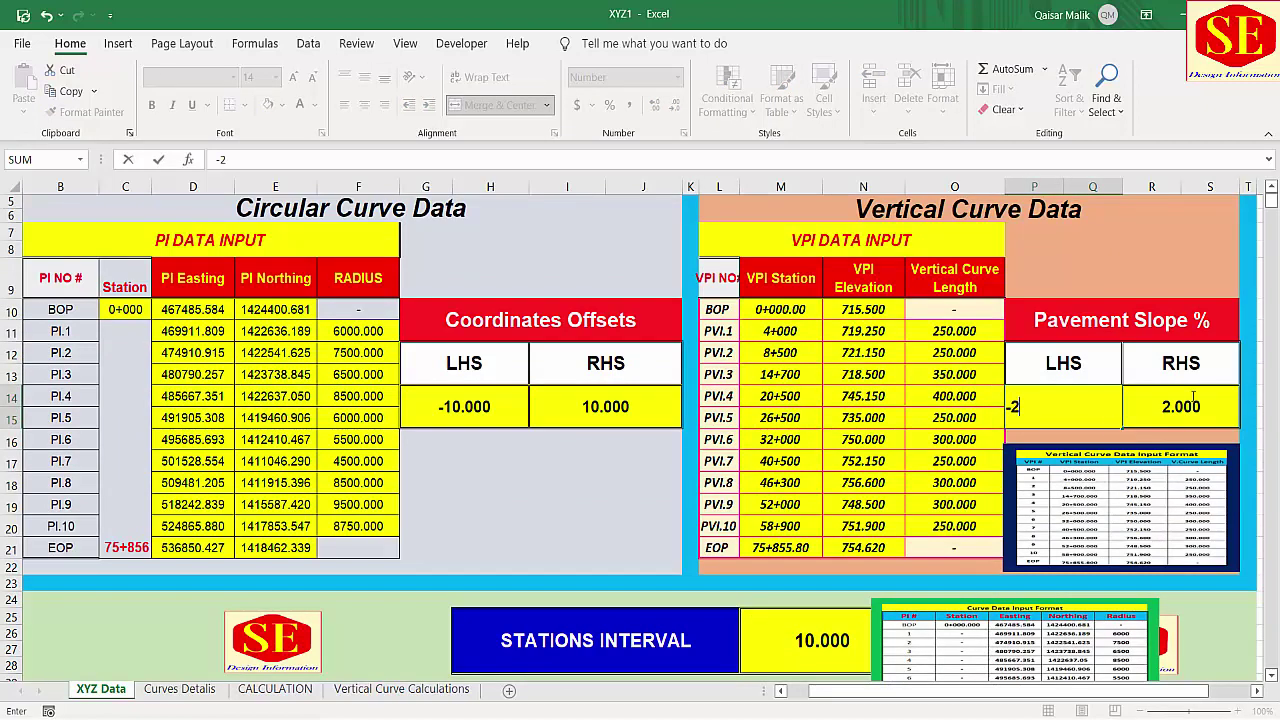
click(1212, 409)
text(1)
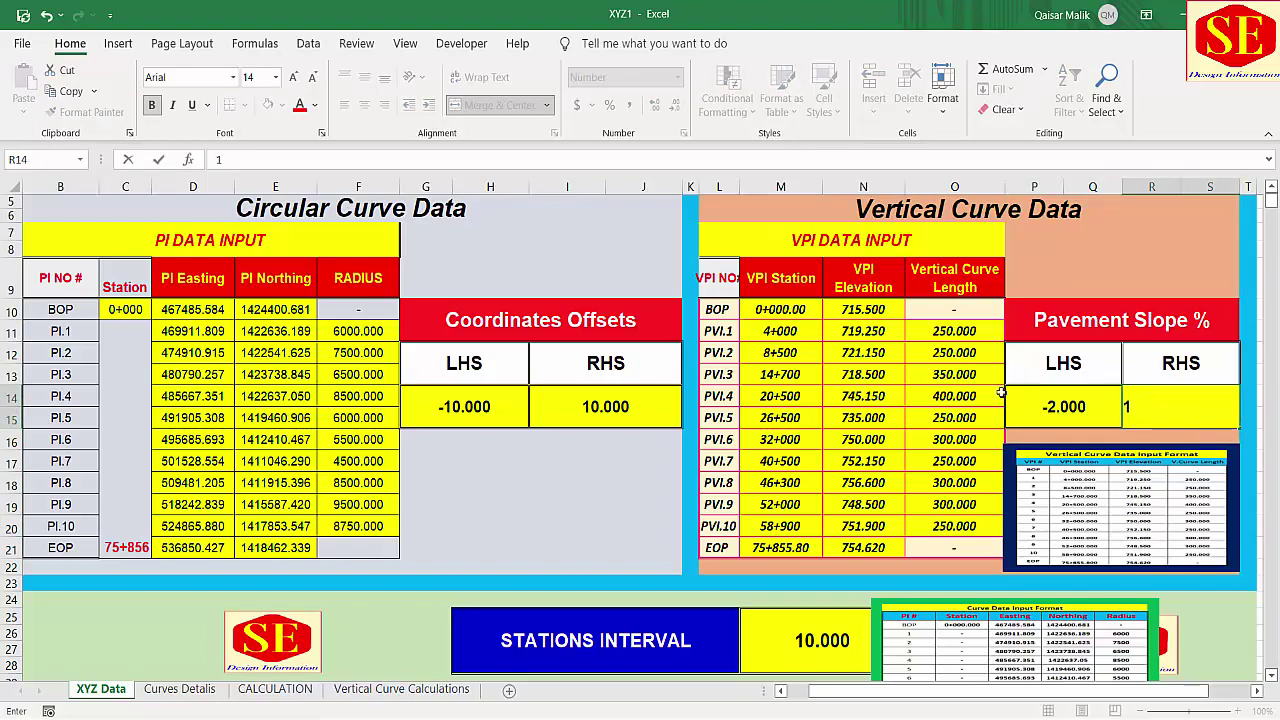
key(Return)
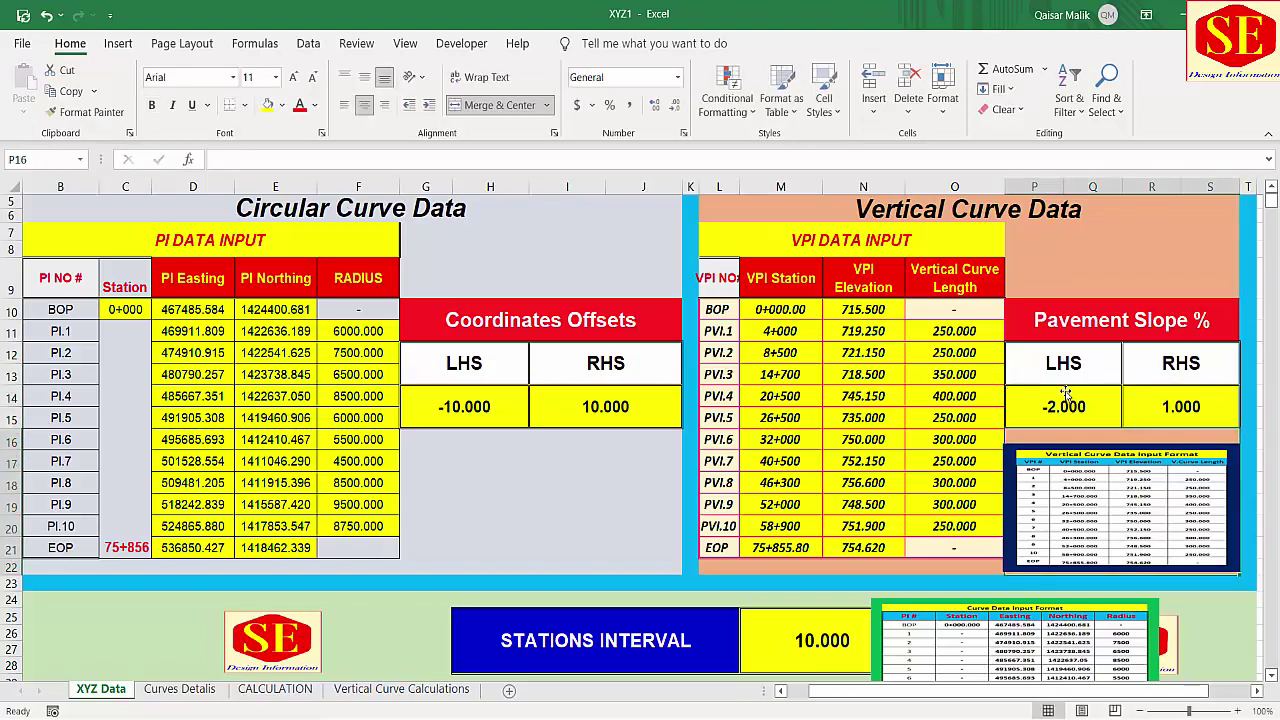
scroll(1060, 400, down, 3)
scroll(854, 560, down, 2)
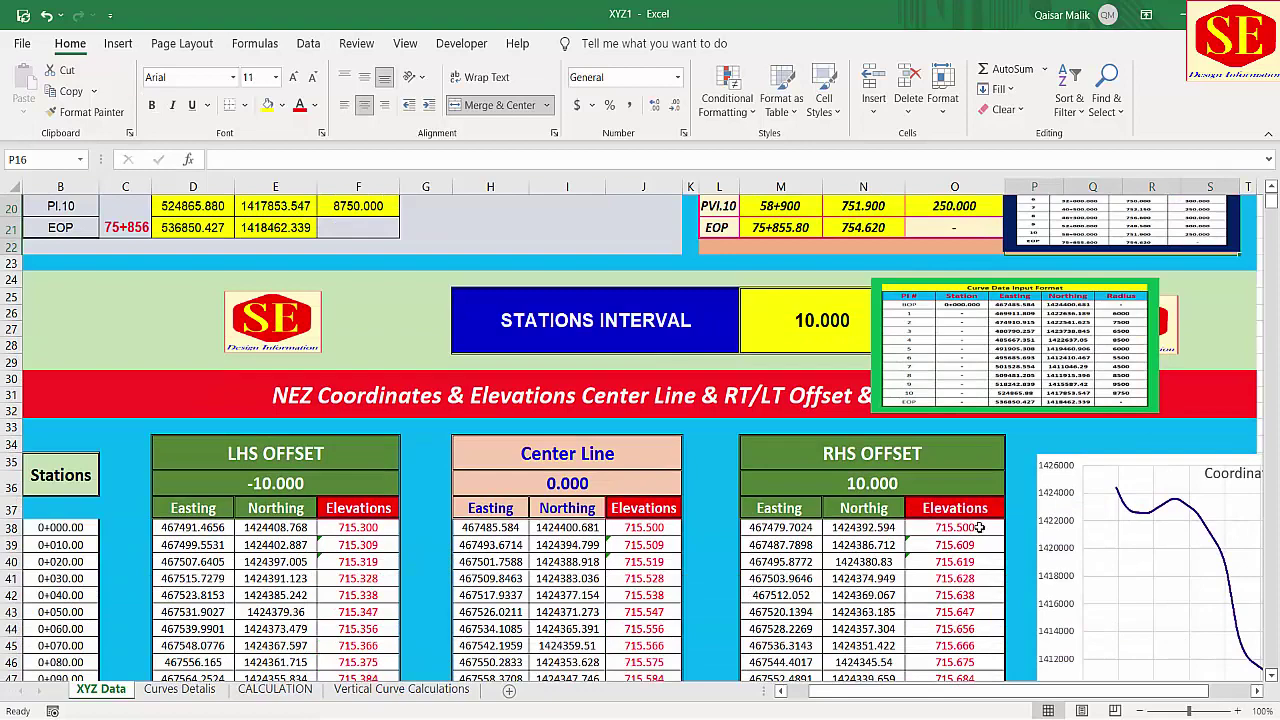
scroll(960, 437, down, 2)
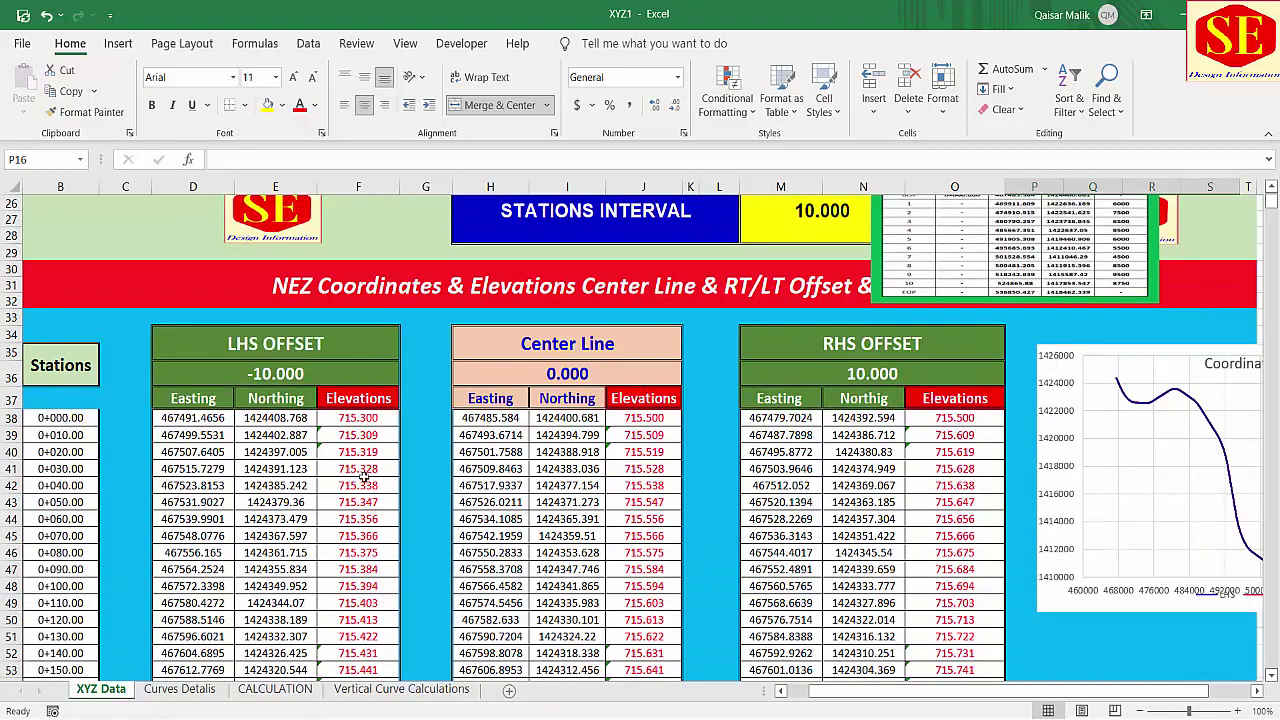
scroll(995, 424, up, 6)
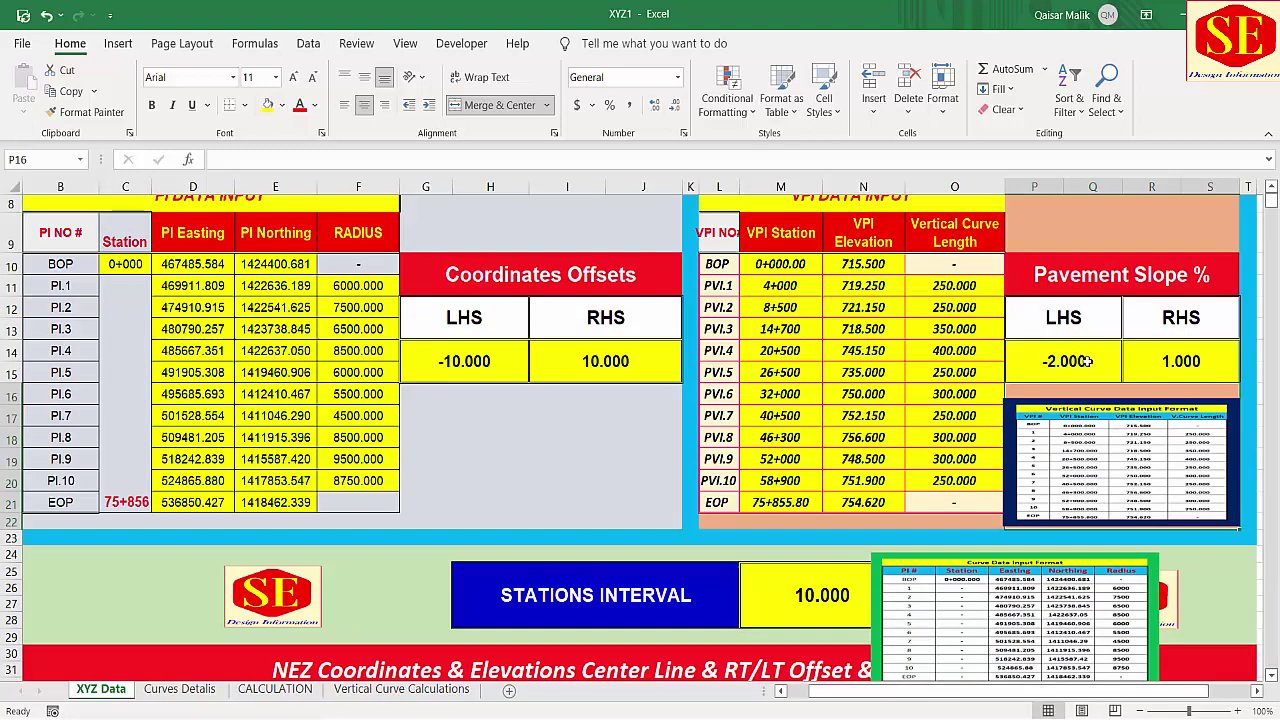
click(504, 366)
click(555, 362)
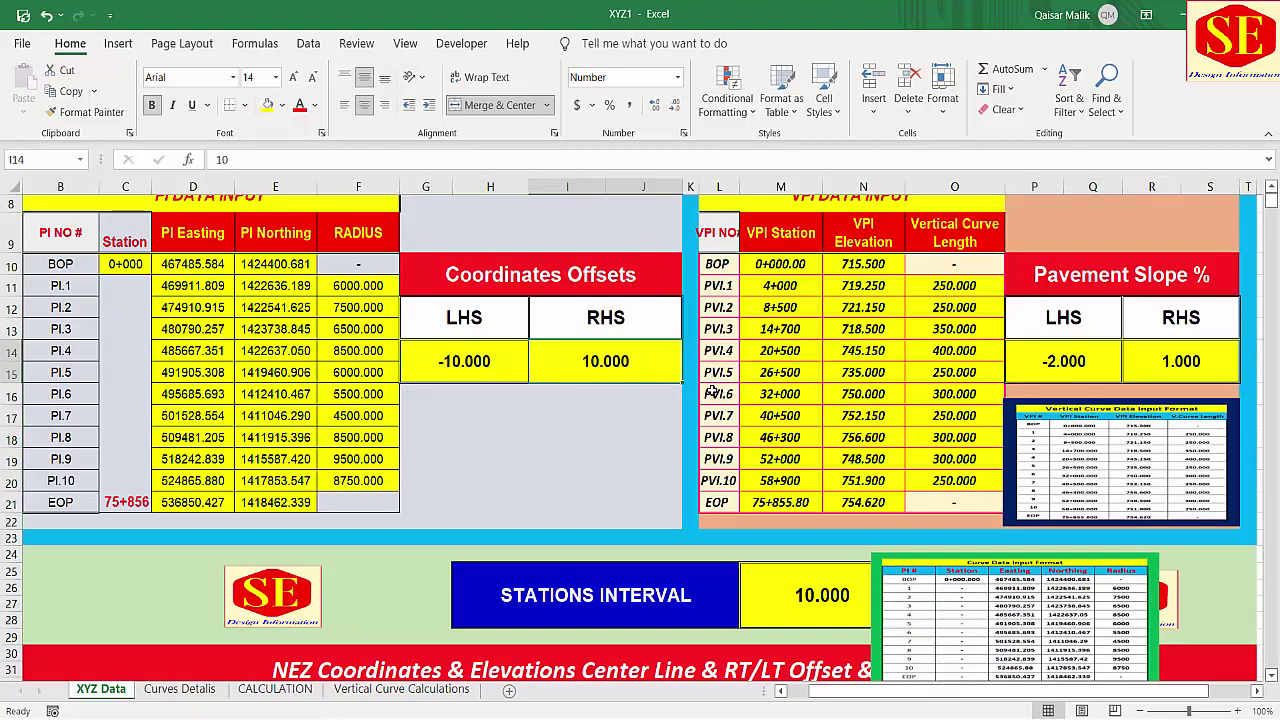
click(1066, 364)
click(1151, 364)
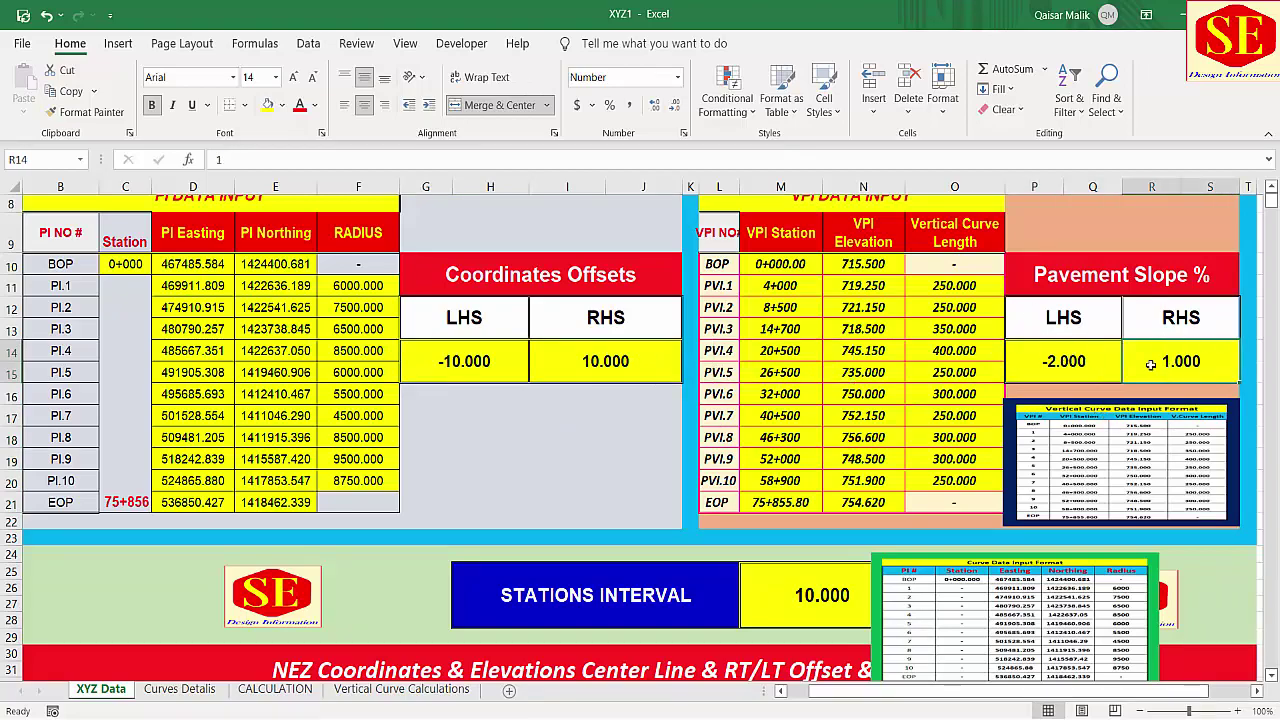
scroll(384, 450, down, 2)
scroll(384, 450, down, 2)
scroll(560, 516, down, 2)
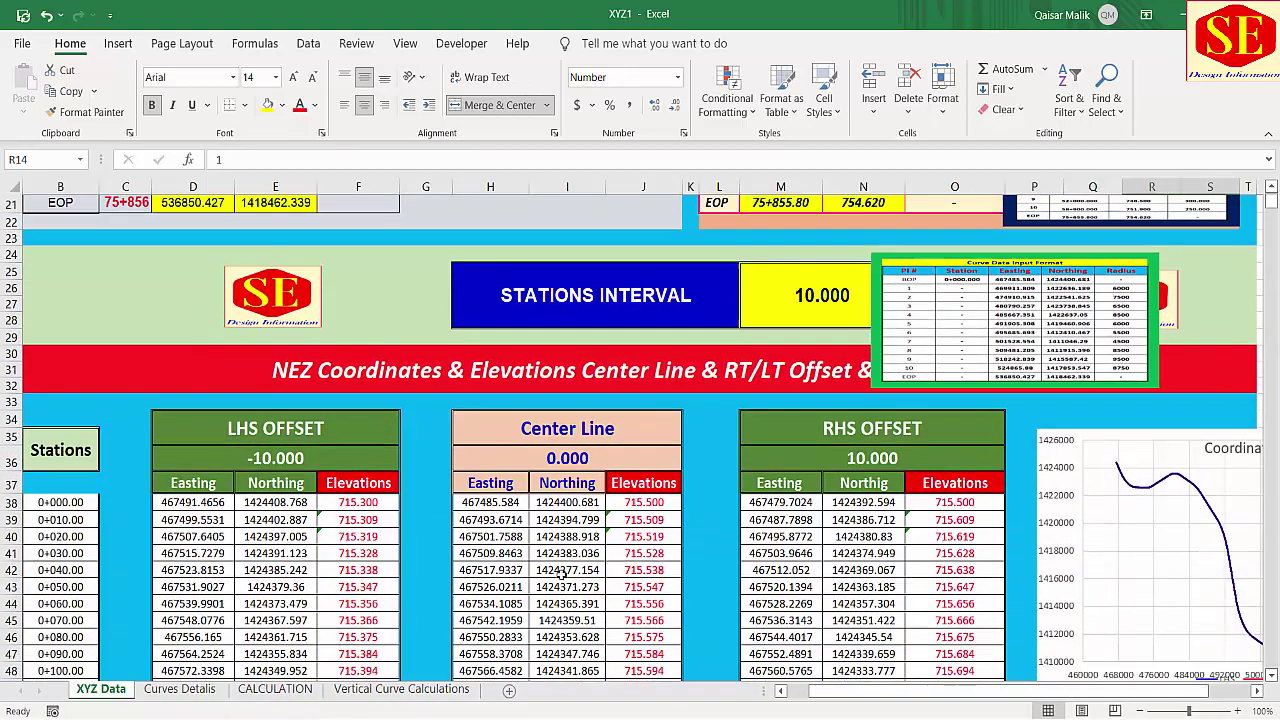
scroll(574, 504, up, 3)
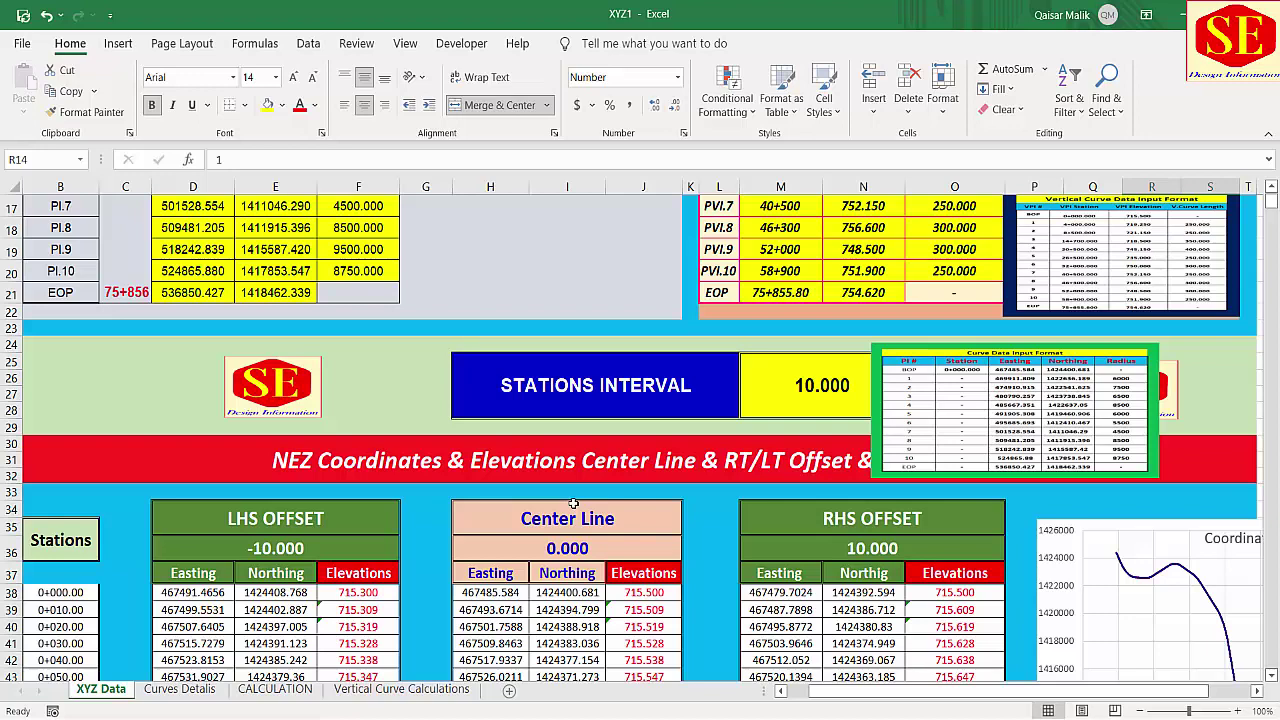
scroll(549, 450, down, 2)
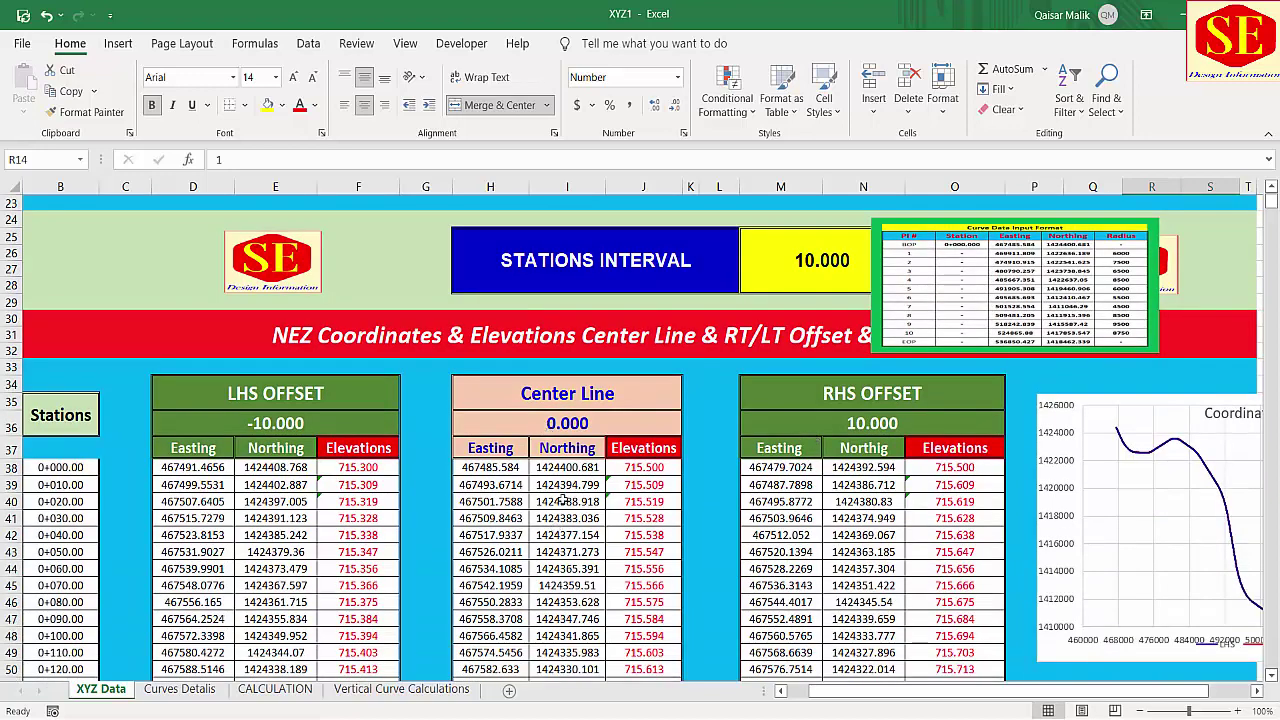
scroll(613, 487, up, 2)
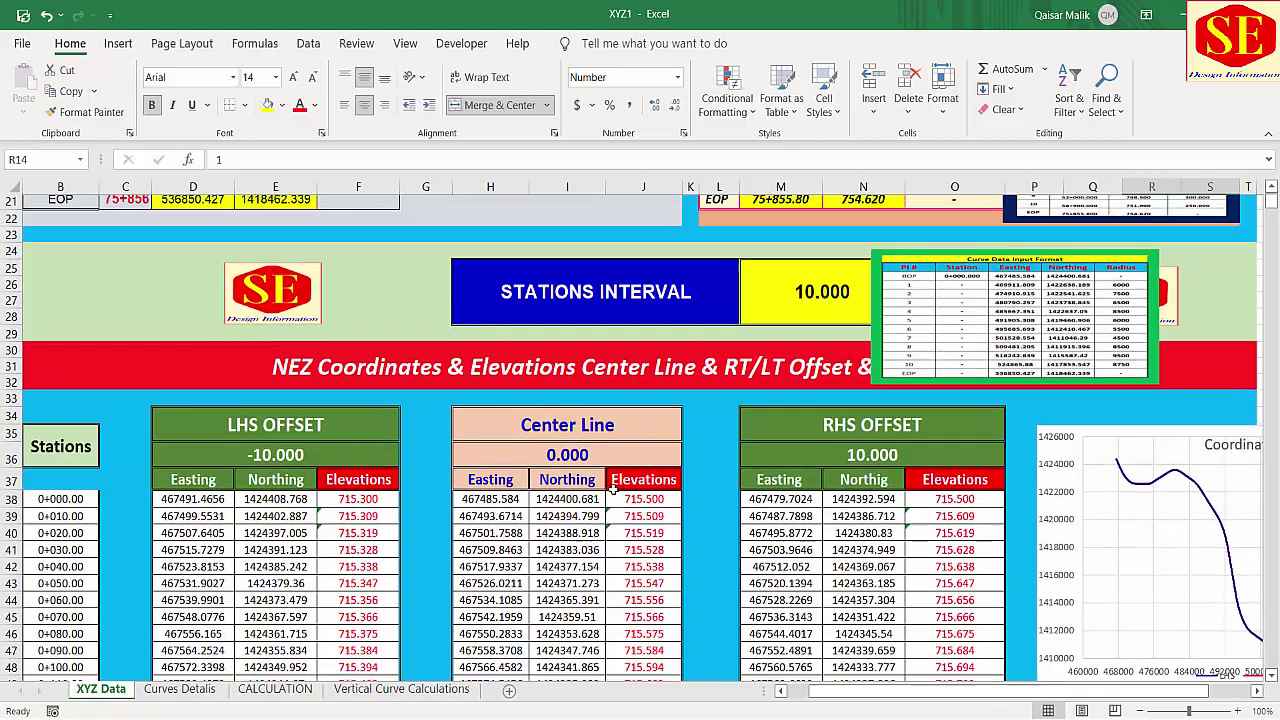
scroll(617, 485, down, 2)
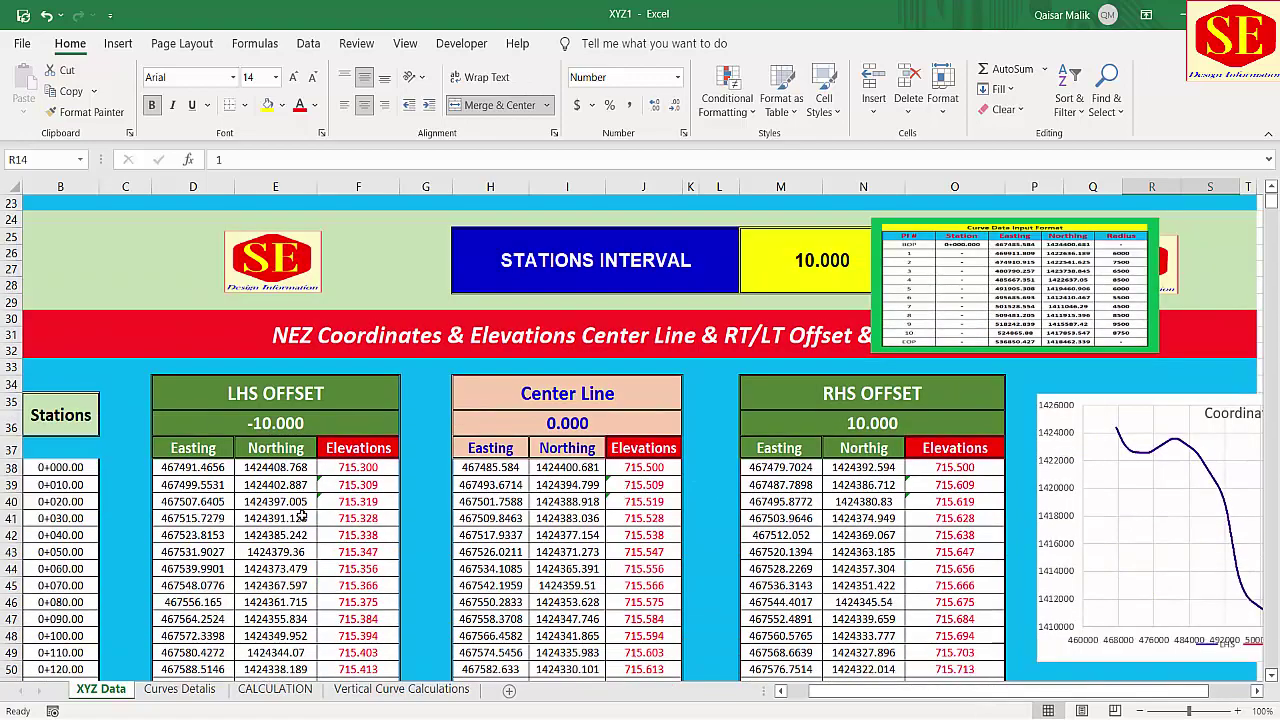
scroll(372, 510, down, 3)
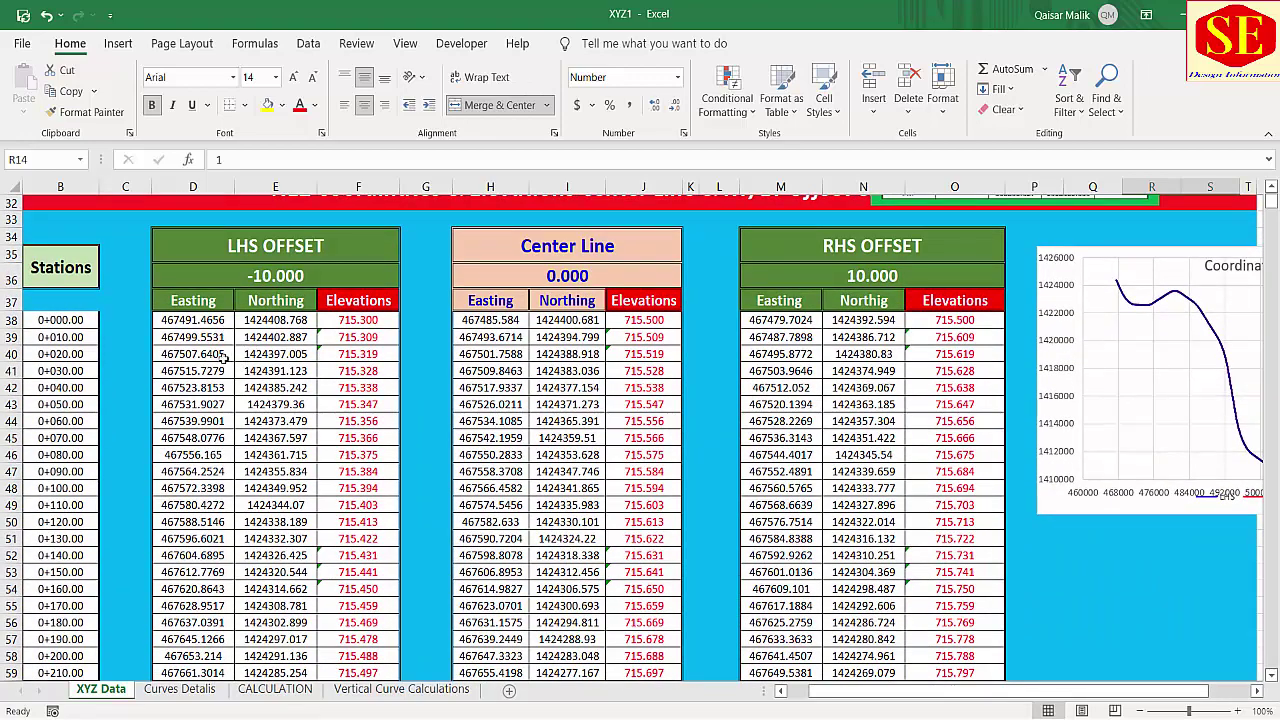
scroll(735, 387, up, 5)
scroll(920, 369, up, 4)
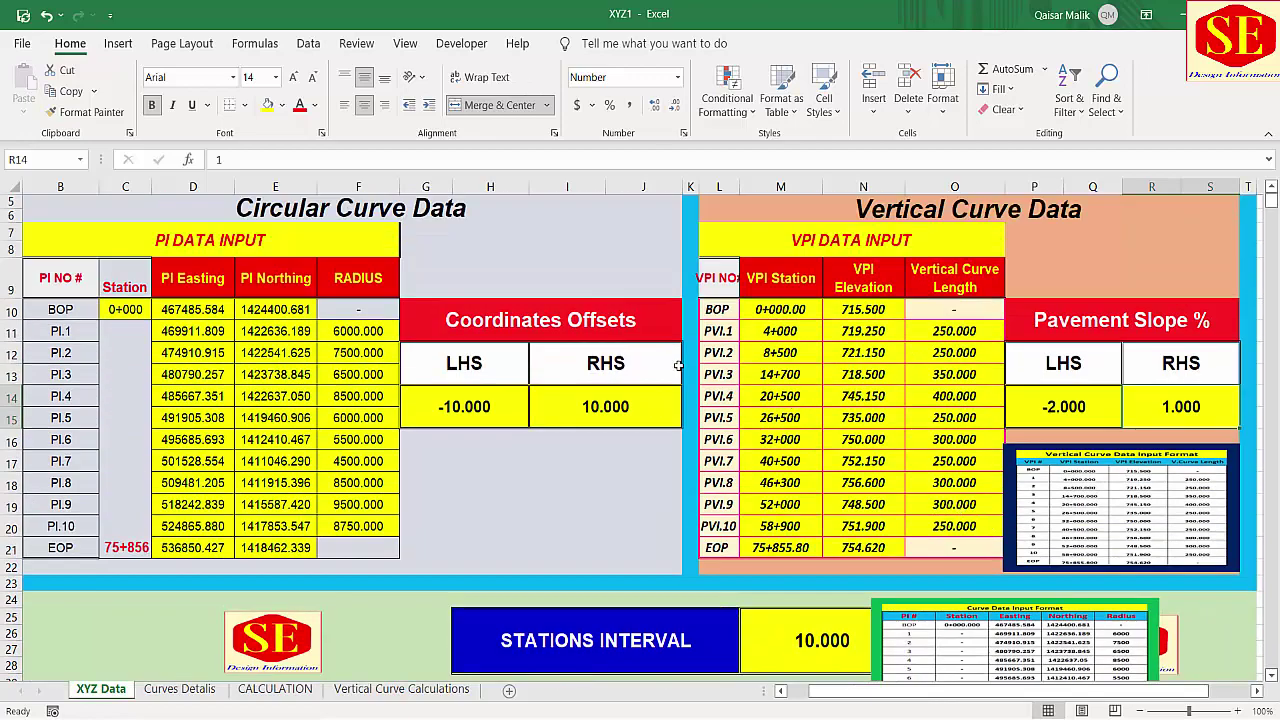
scroll(938, 386, down, 5)
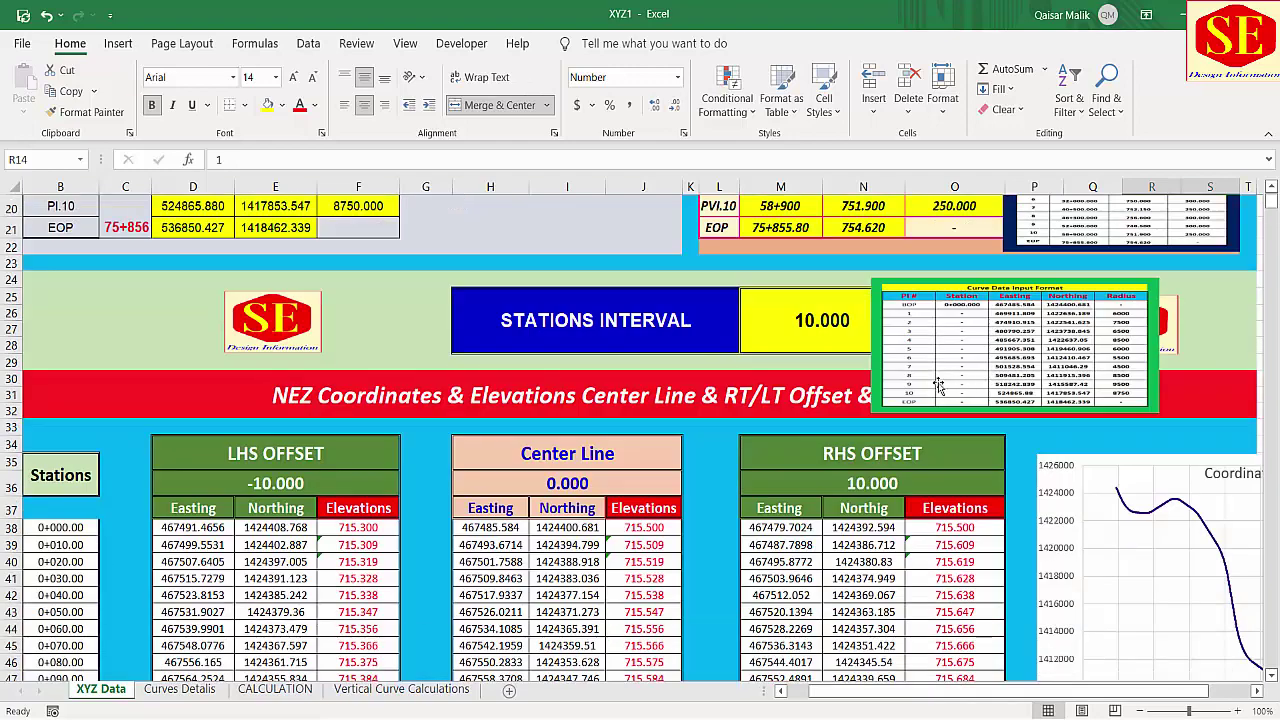
scroll(522, 445, up, 3)
scroll(522, 445, down, 6)
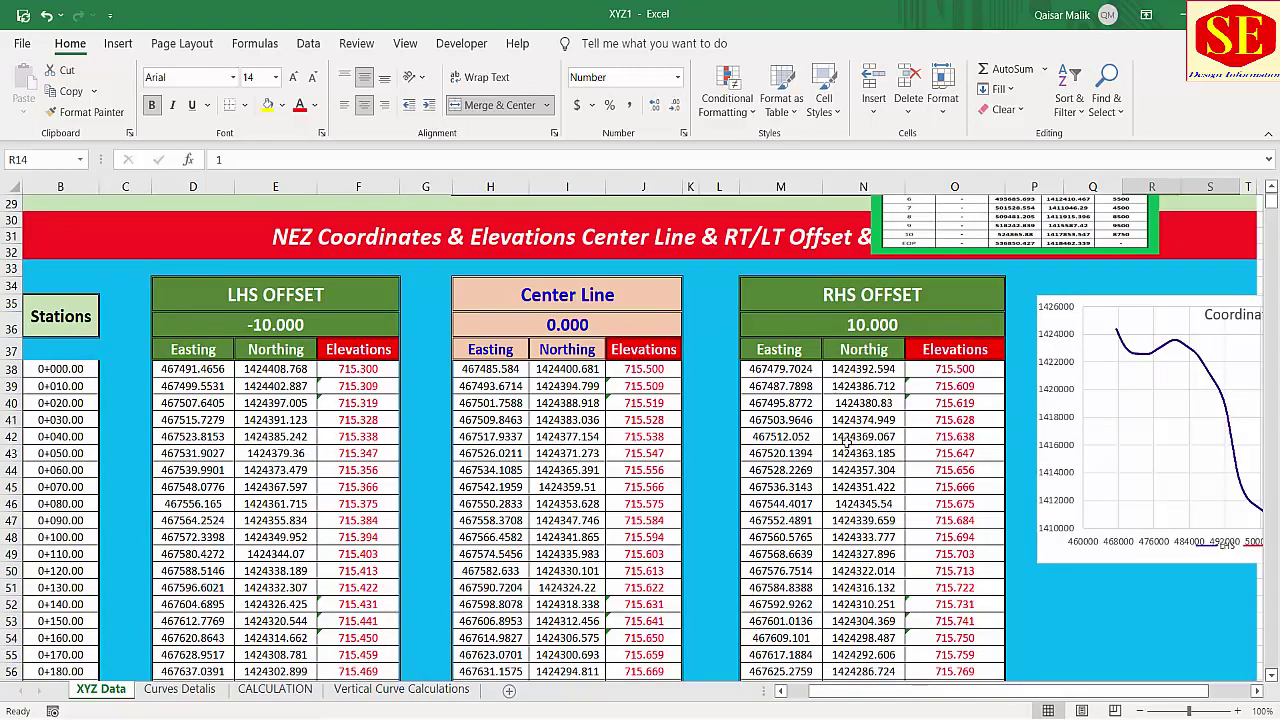
scroll(590, 450, down, 2)
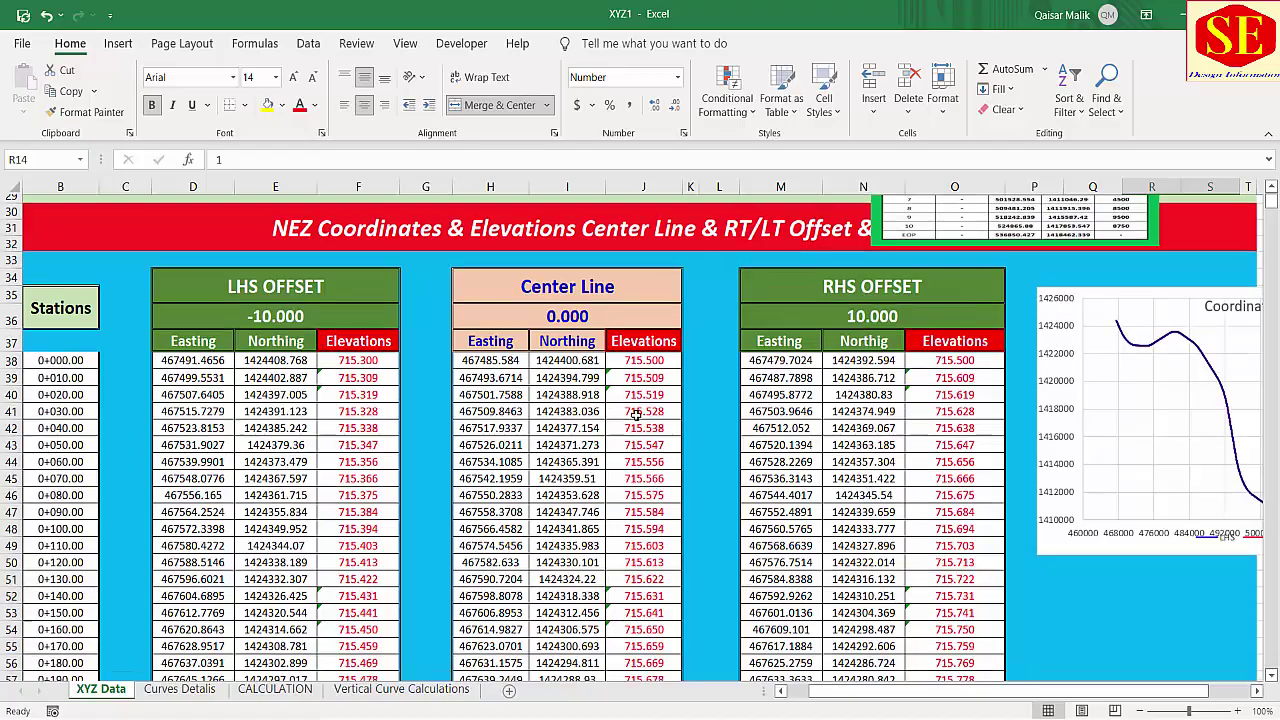
scroll(910, 371, up, 4)
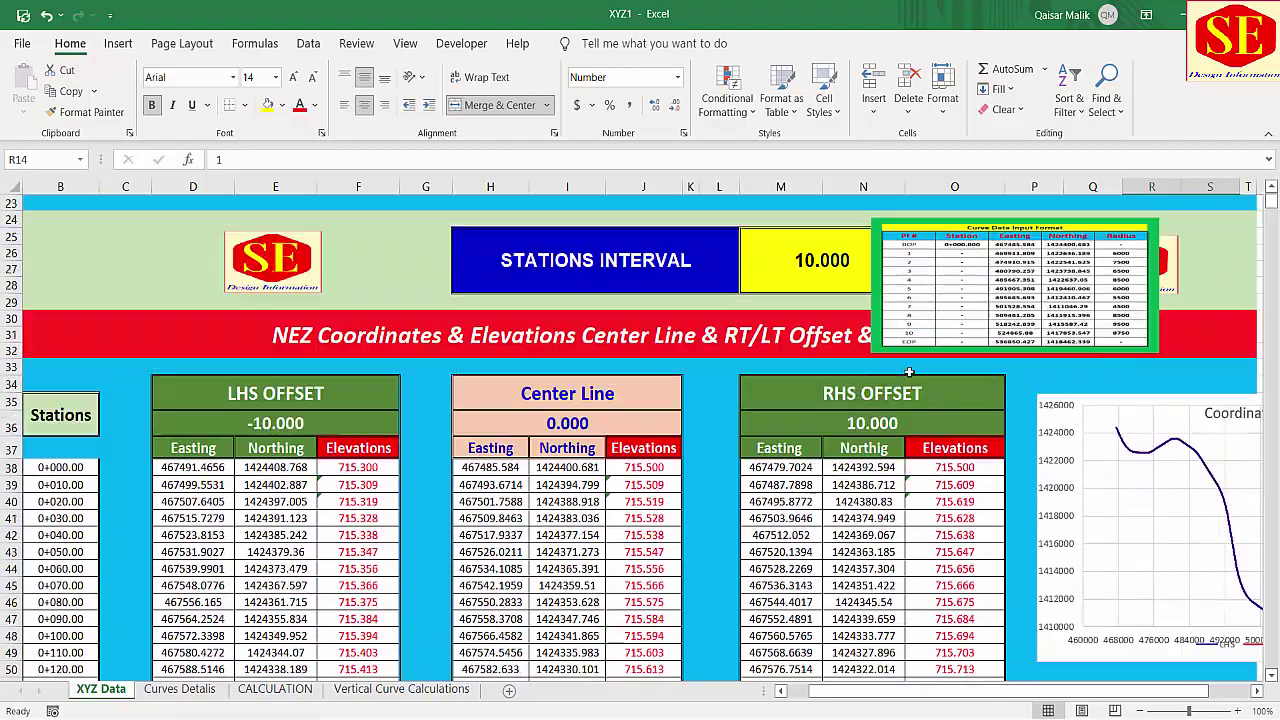
scroll(860, 480, up, 2)
scroll(810, 600, up, 4)
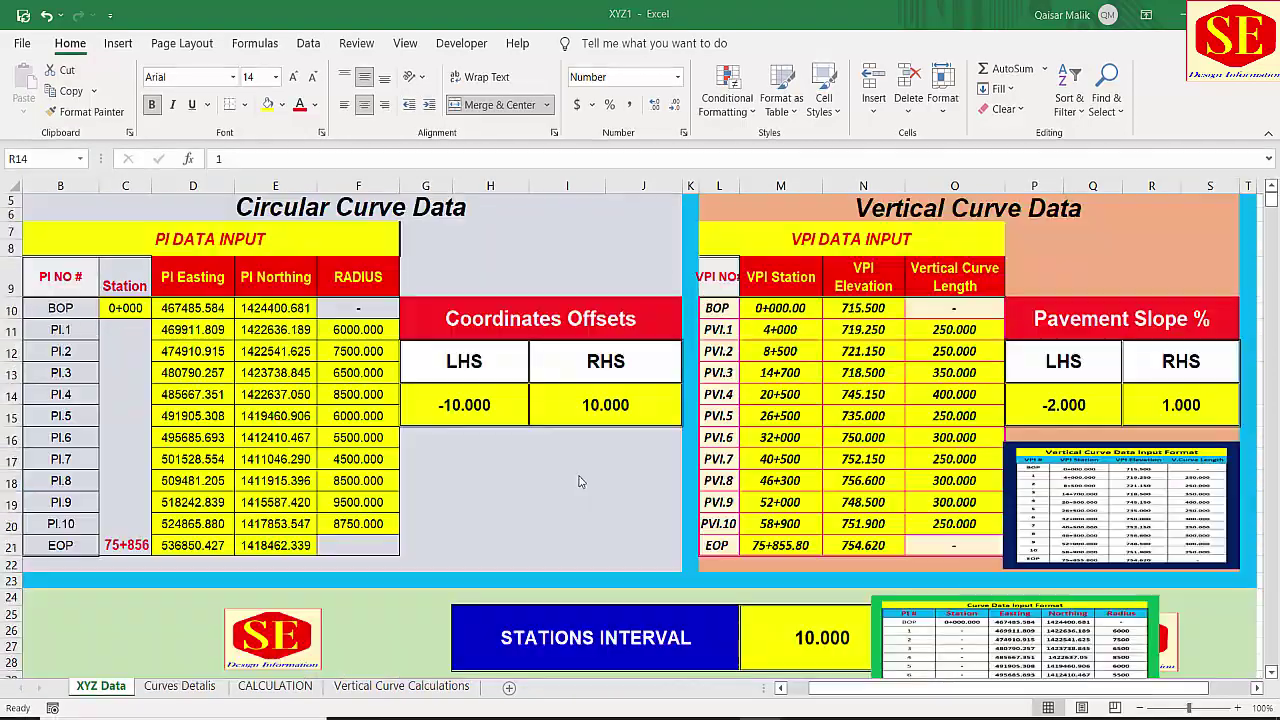
scroll(130, 275, down, 1)
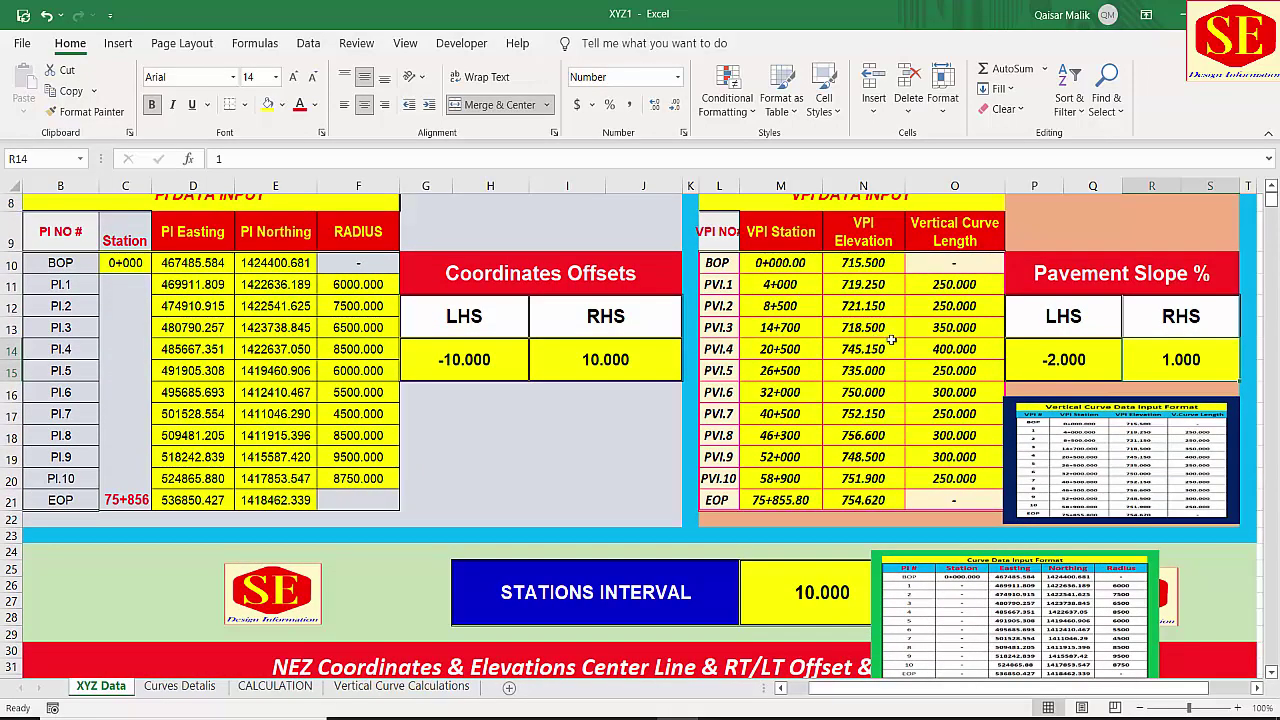
scroll(907, 337, down, 4)
scroll(908, 341, up, 5)
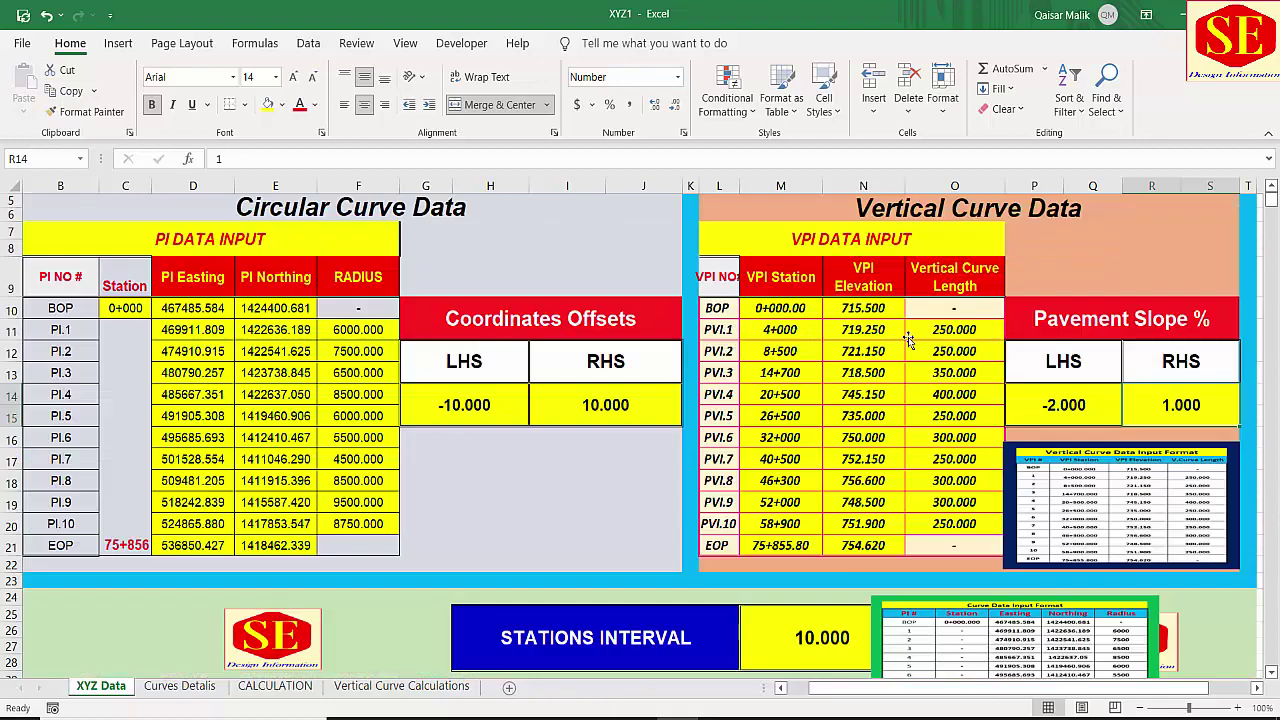
click(58, 352)
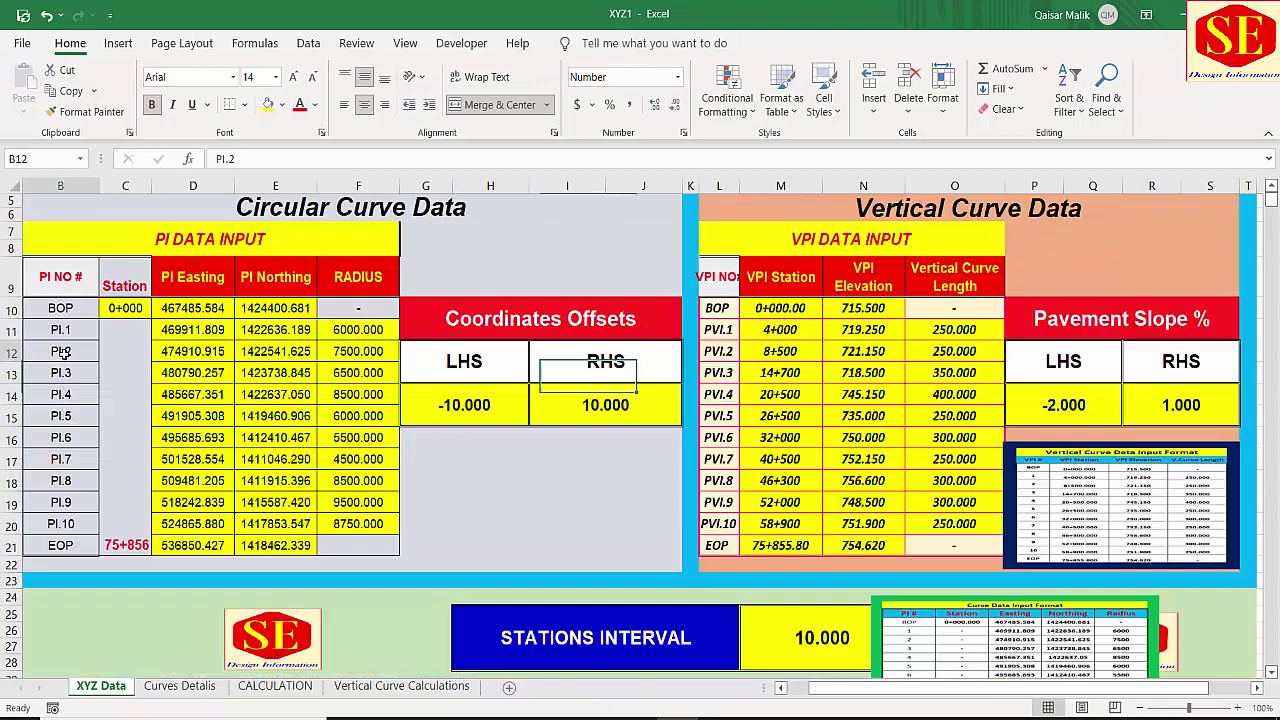
click(72, 306)
click(62, 332)
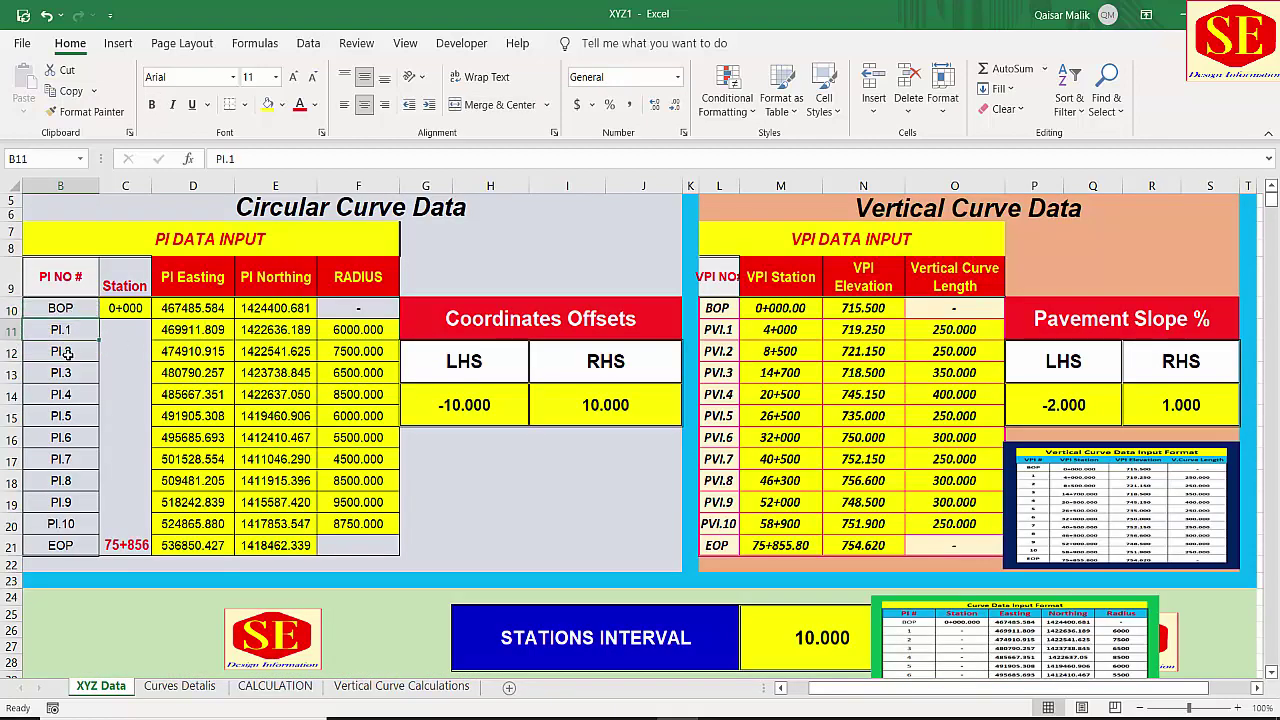
click(64, 351)
click(178, 351)
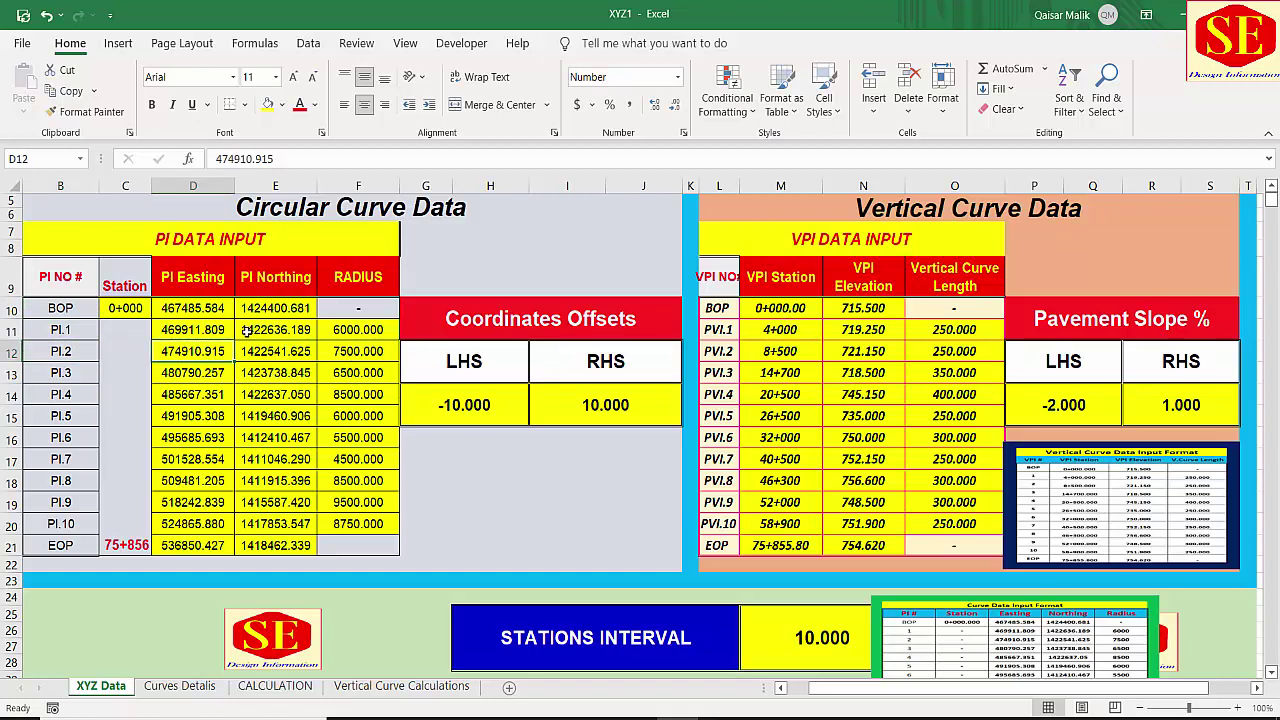
click(783, 355)
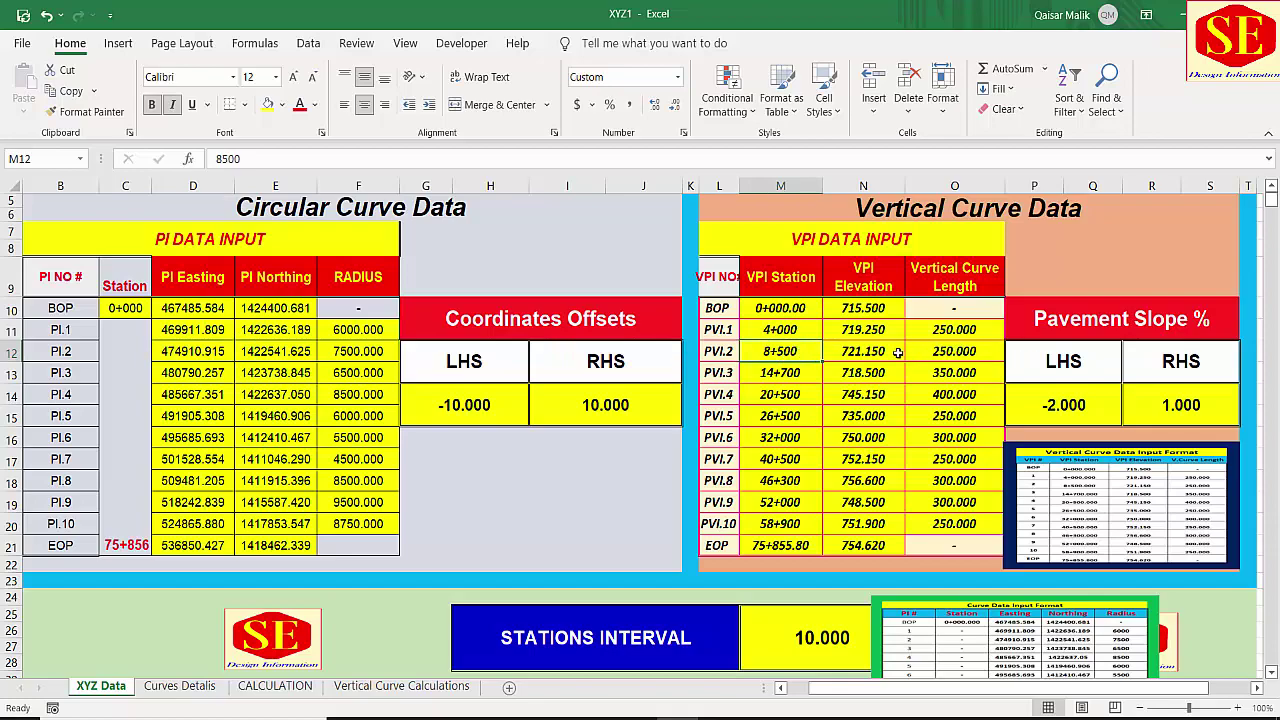
scroll(557, 600, down, 5)
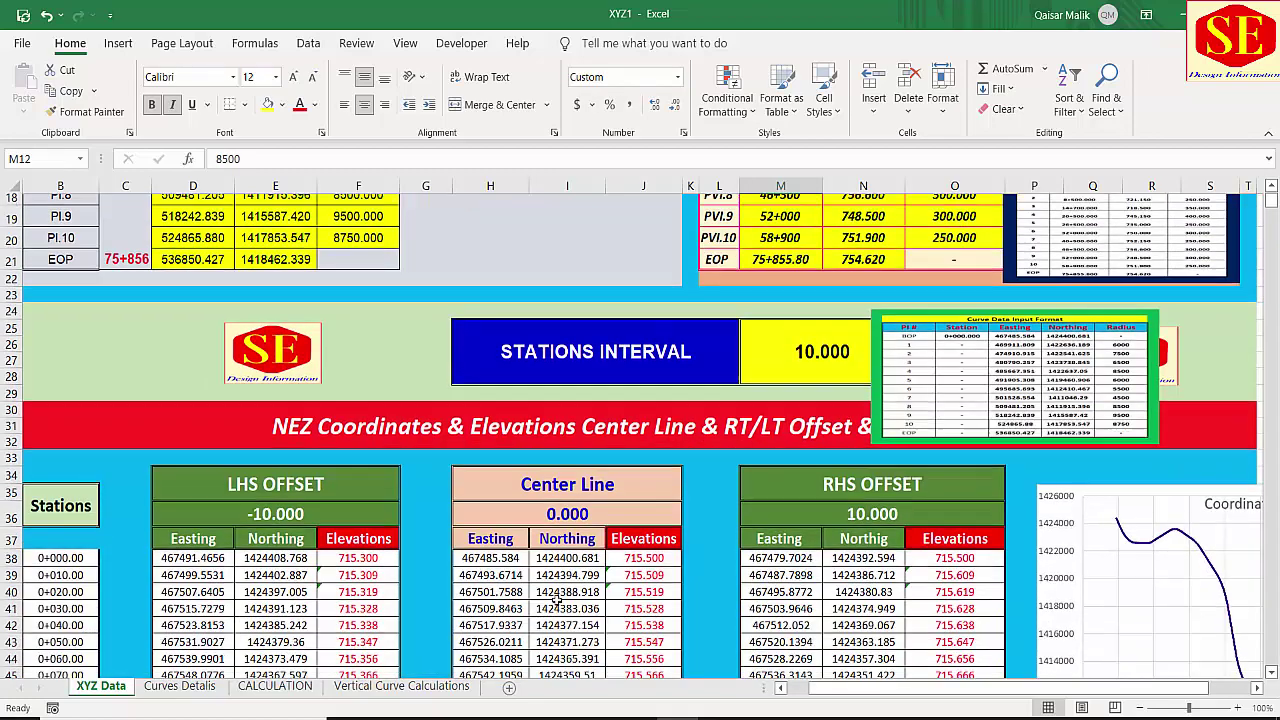
scroll(547, 592, up, 6)
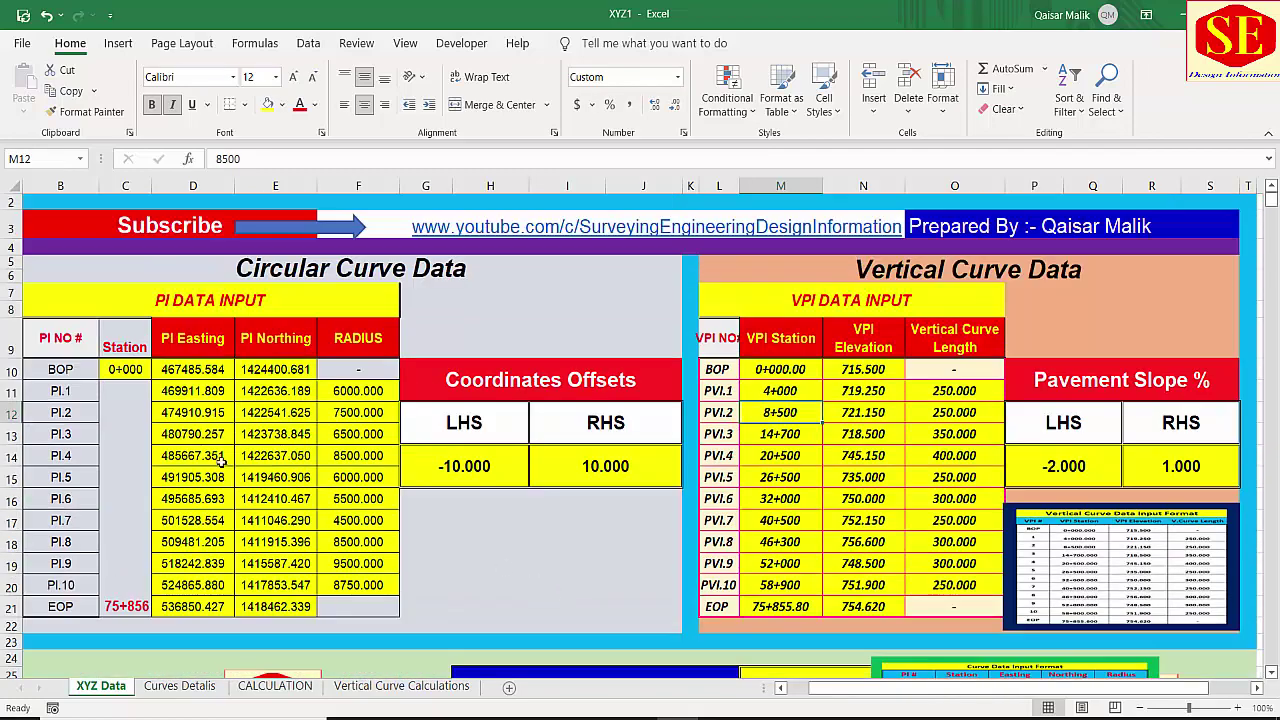
click(175, 372)
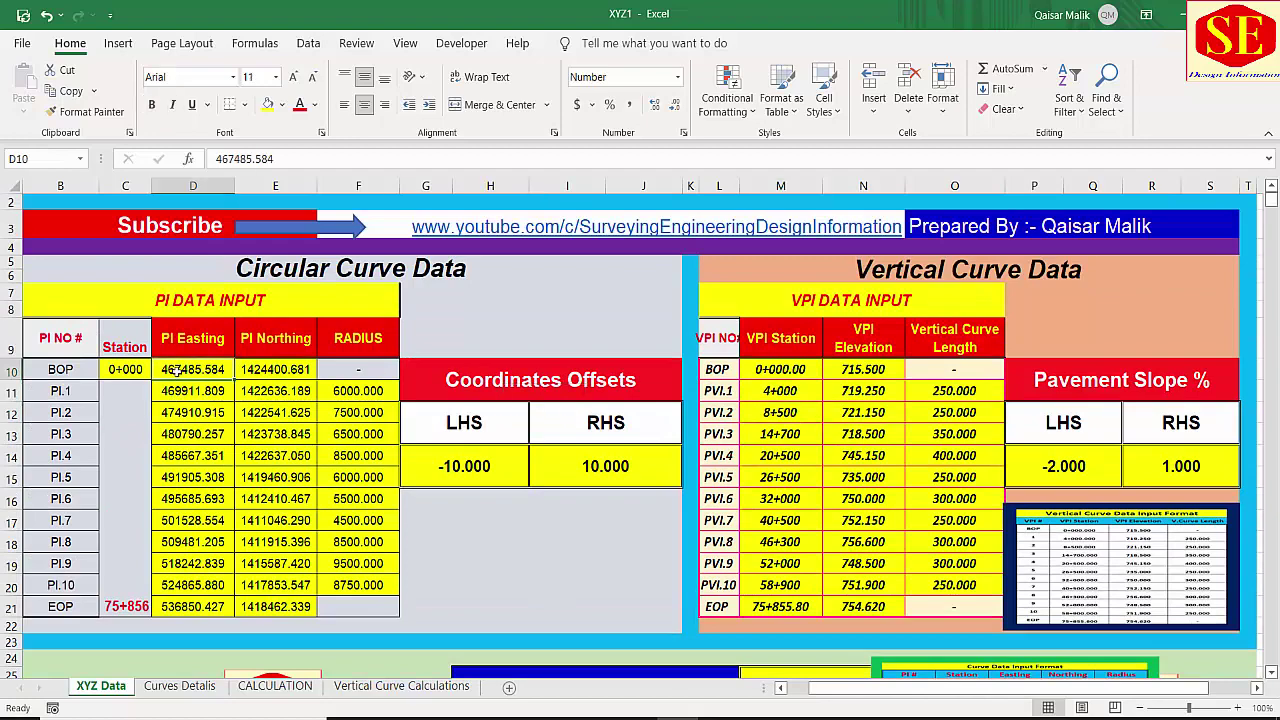
click(778, 391)
scroll(778, 395, down, 3)
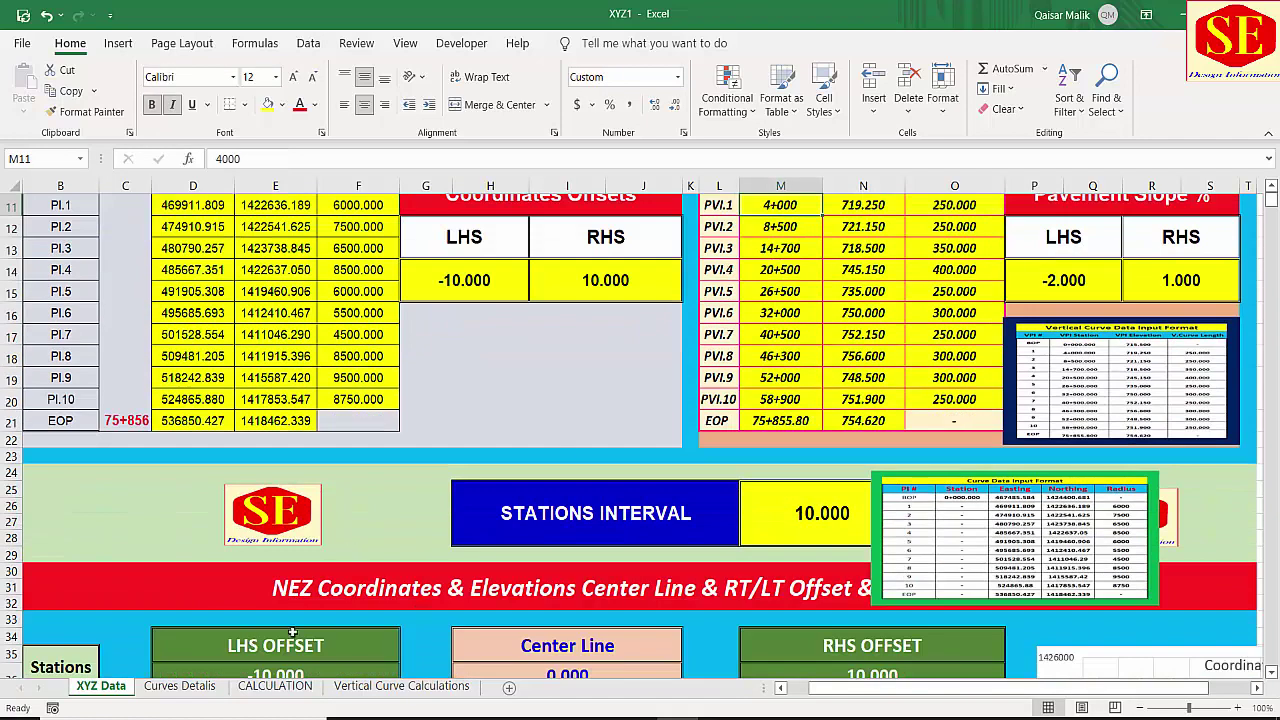
scroll(775, 402, down, 4)
scroll(493, 483, down, 5)
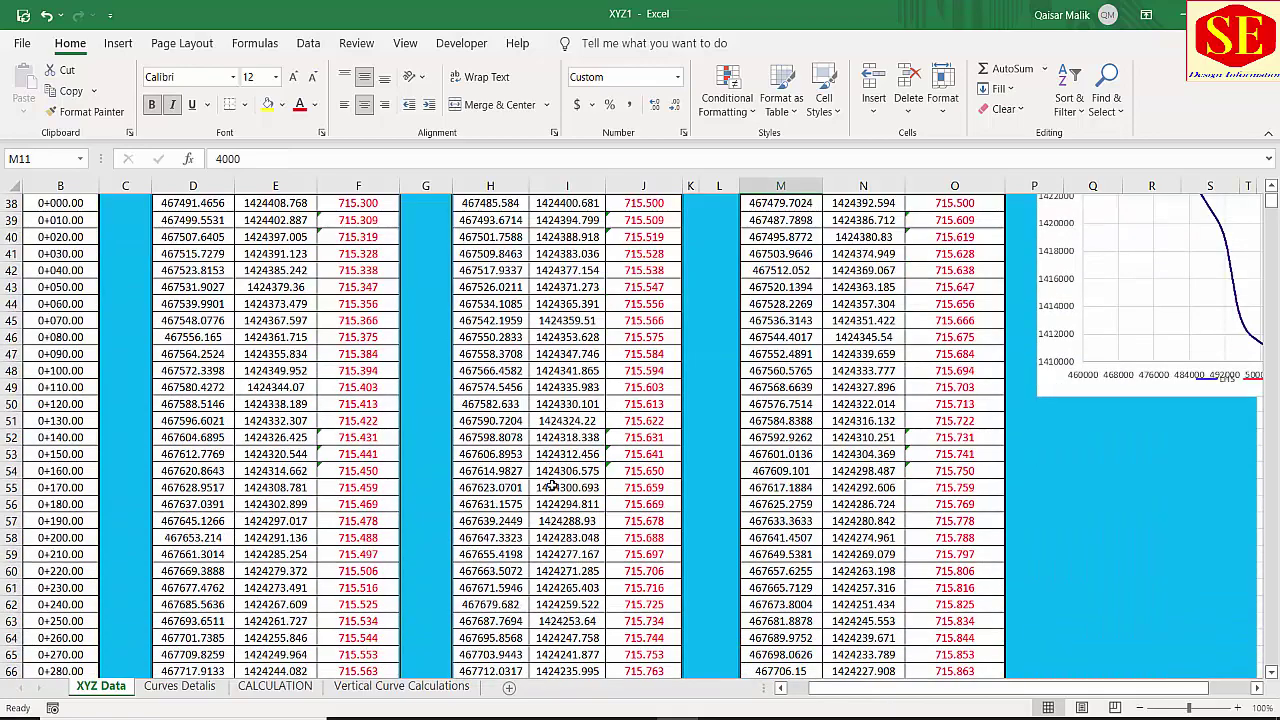
scroll(552, 488, up, 6)
scroll(554, 492, up, 2)
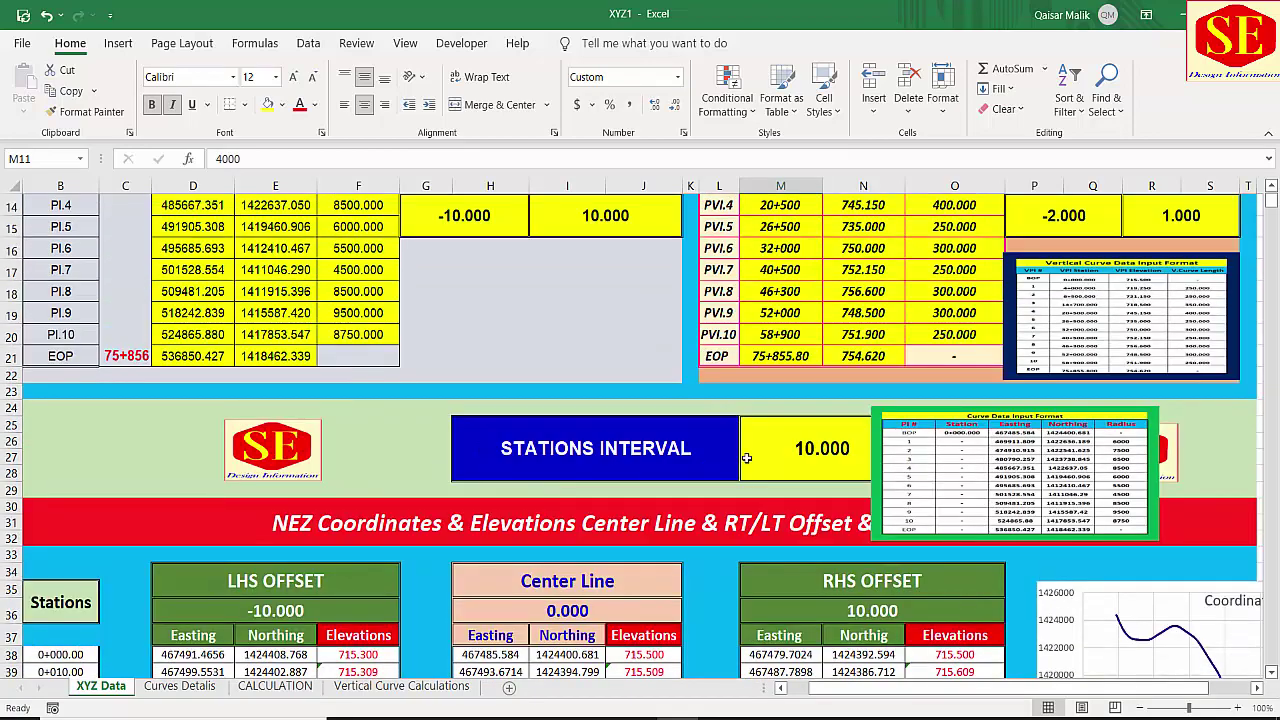
click(810, 448)
drag(920, 418, 1053, 410)
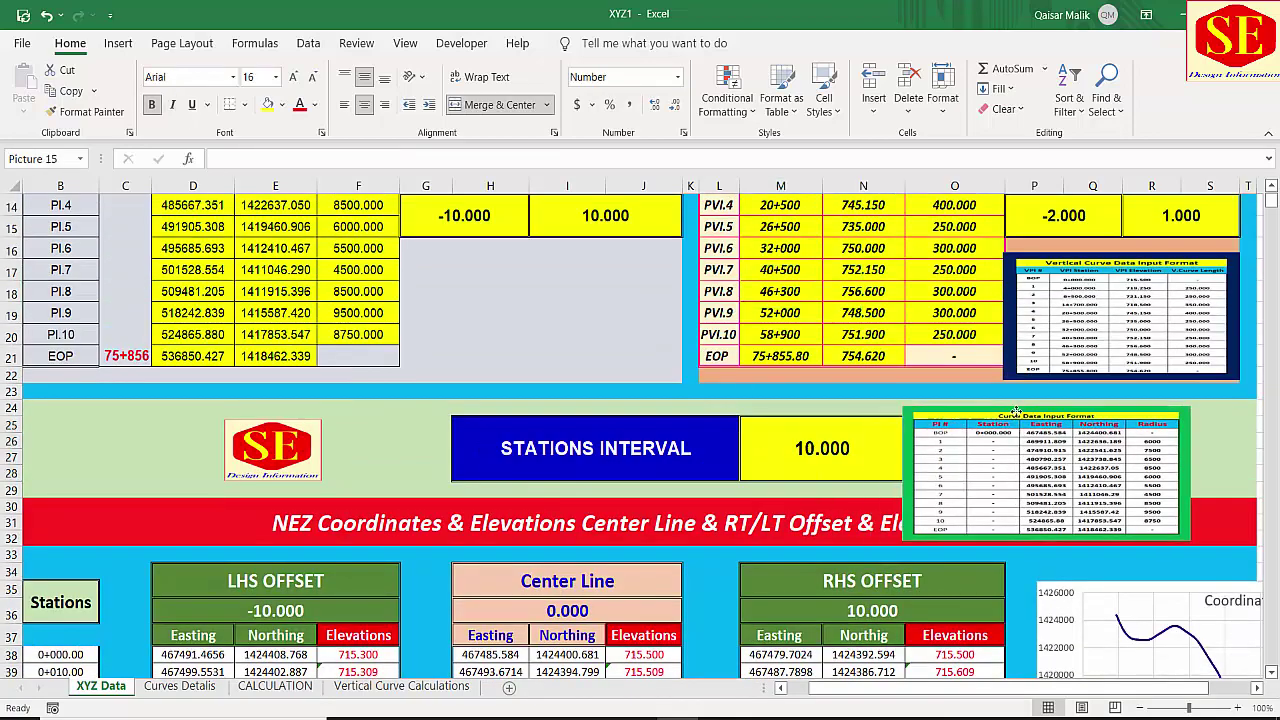
click(859, 456)
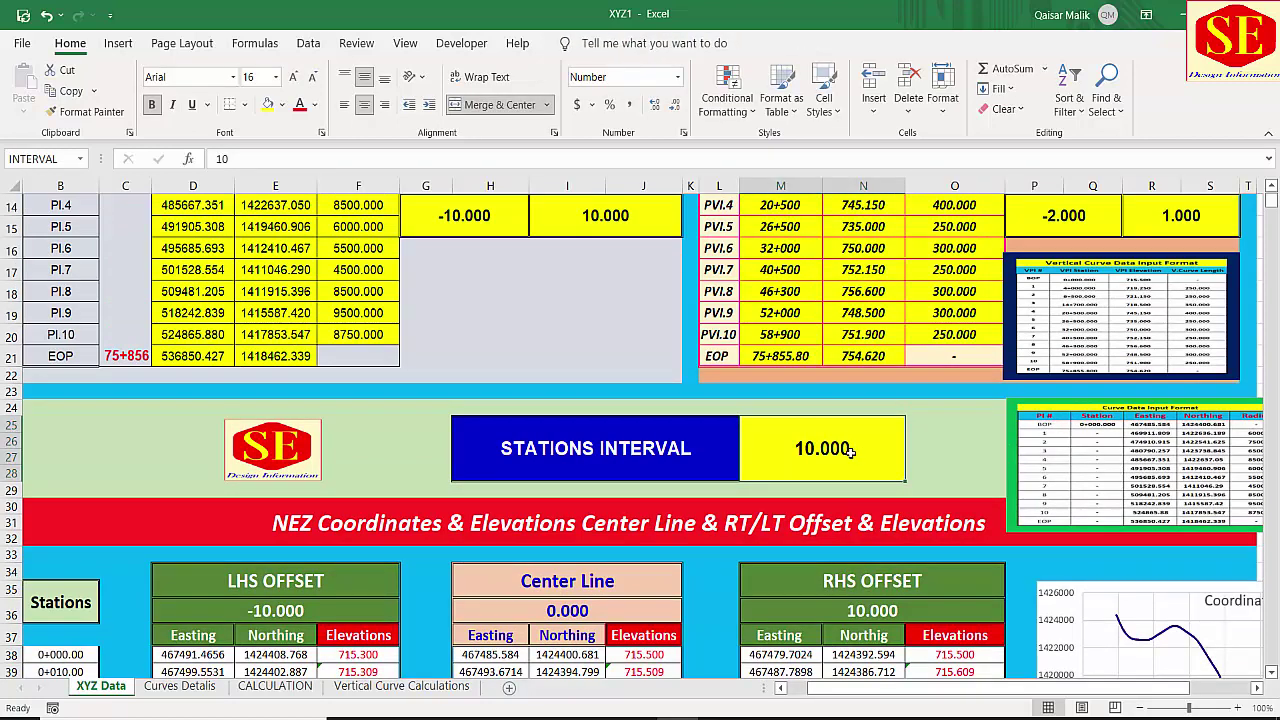
text(25)
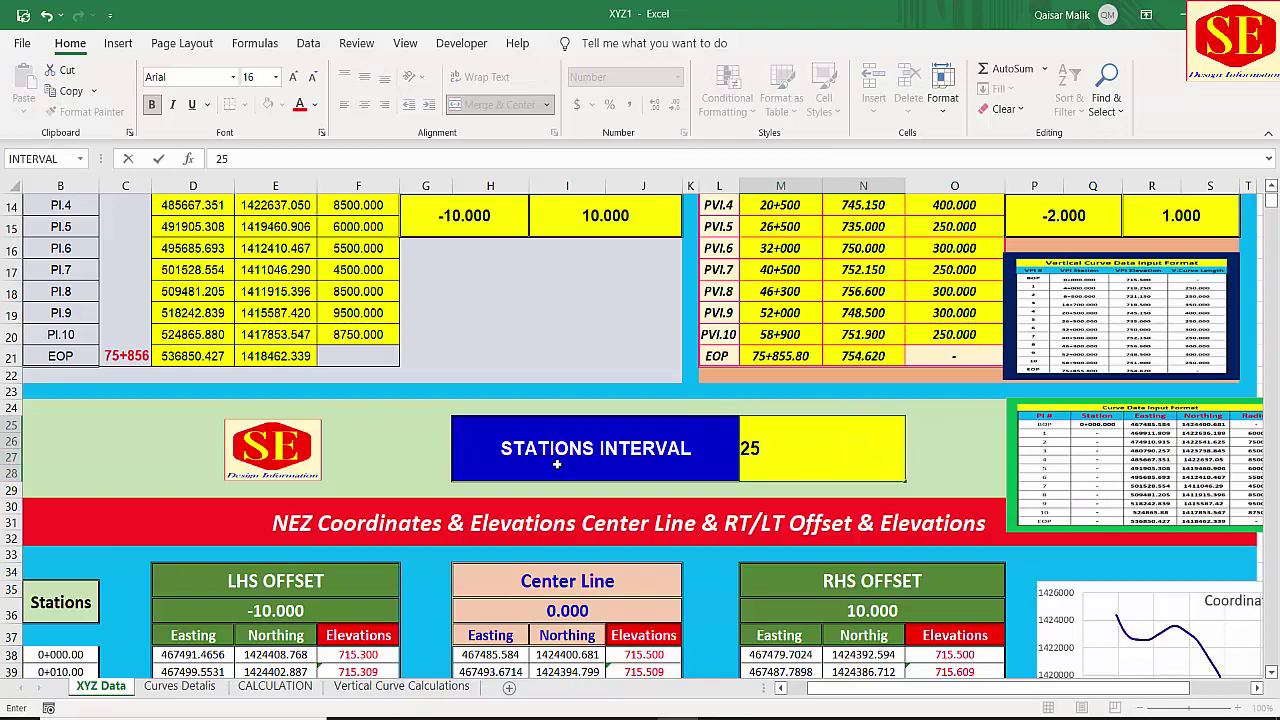
key(Return)
scroll(557, 463, down, 2)
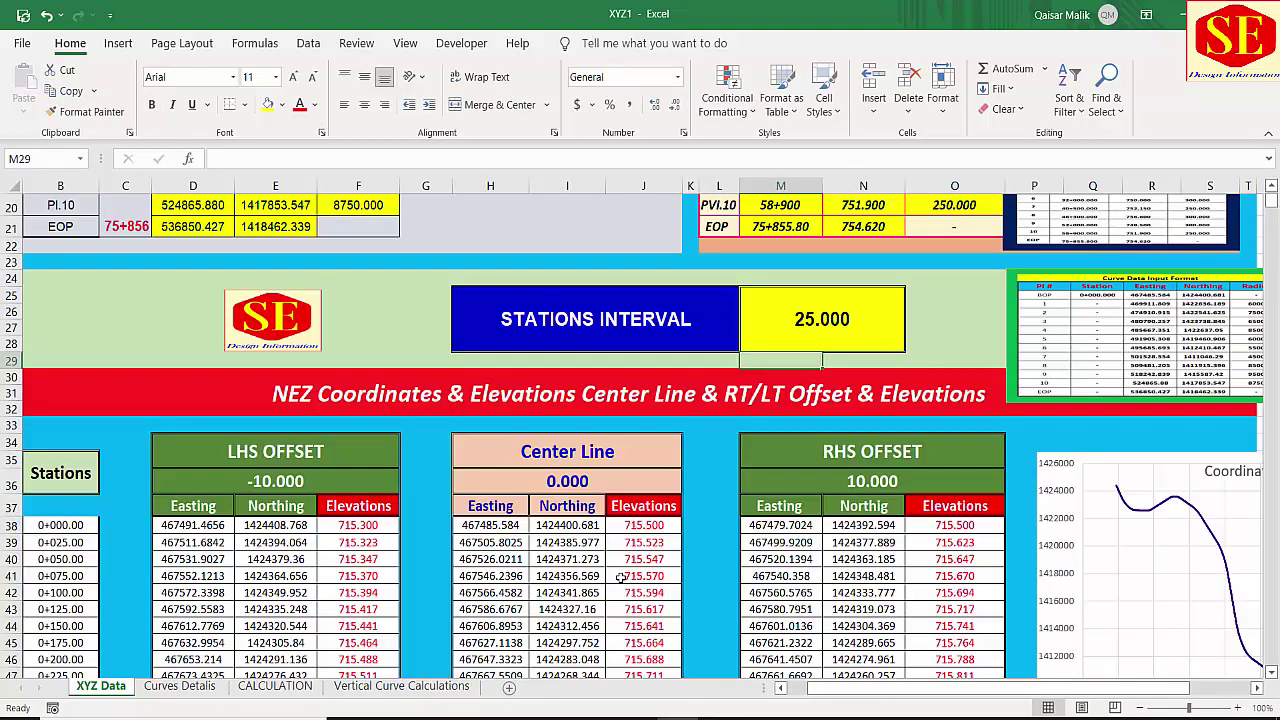
scroll(622, 577, up, 4)
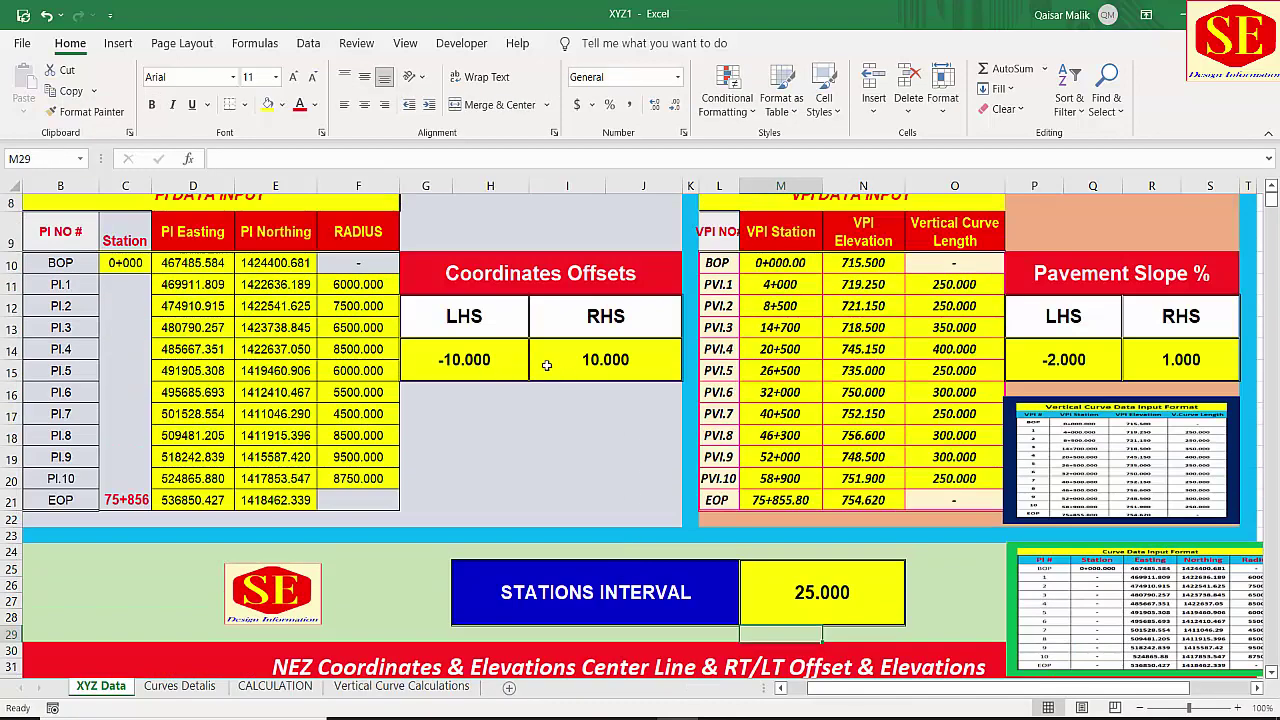
scroll(517, 363, down, 3)
scroll(258, 603, up, 1)
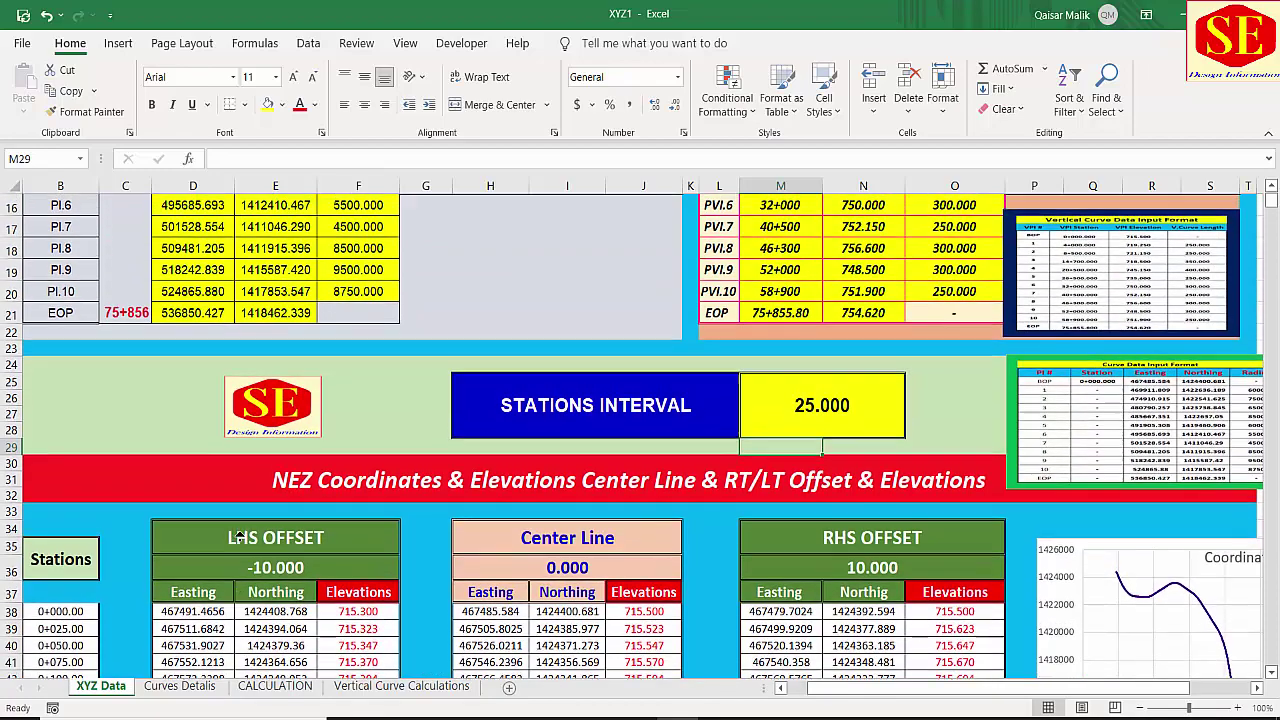
scroll(258, 533, down, 2)
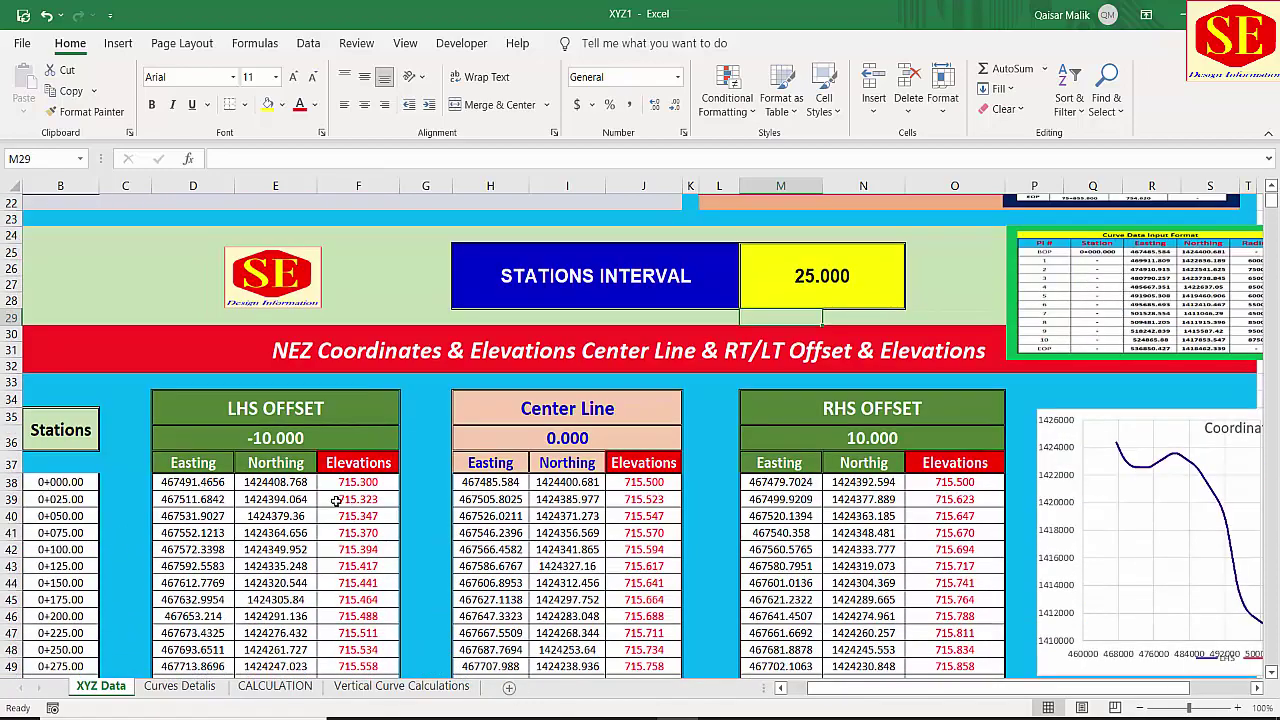
scroll(774, 504, up, 3)
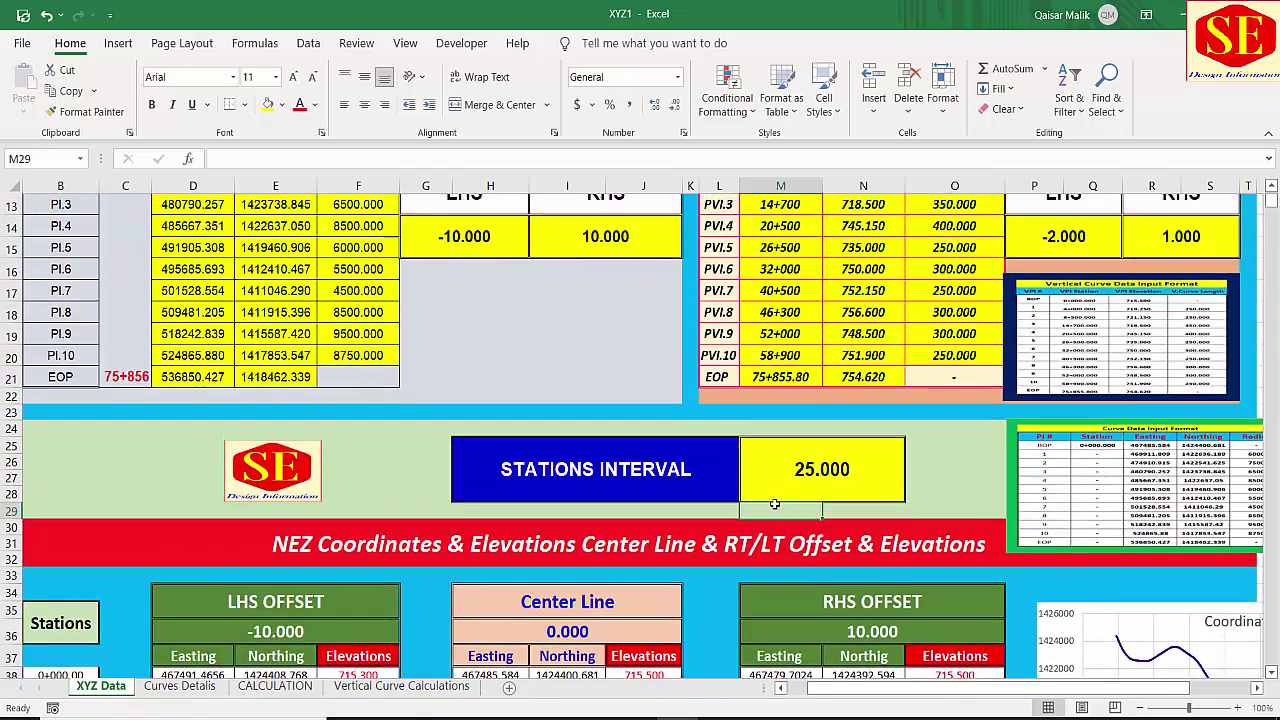
scroll(774, 504, up, 3)
scroll(753, 480, down, 4)
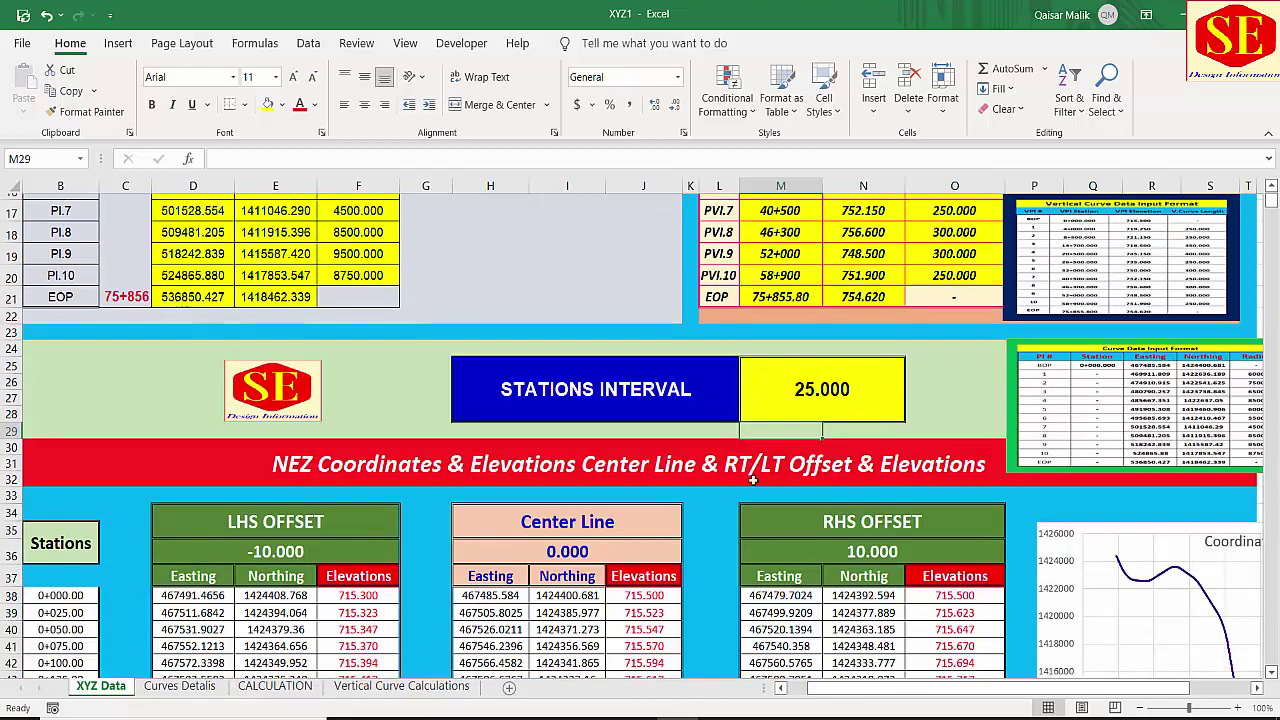
scroll(753, 480, down, 2)
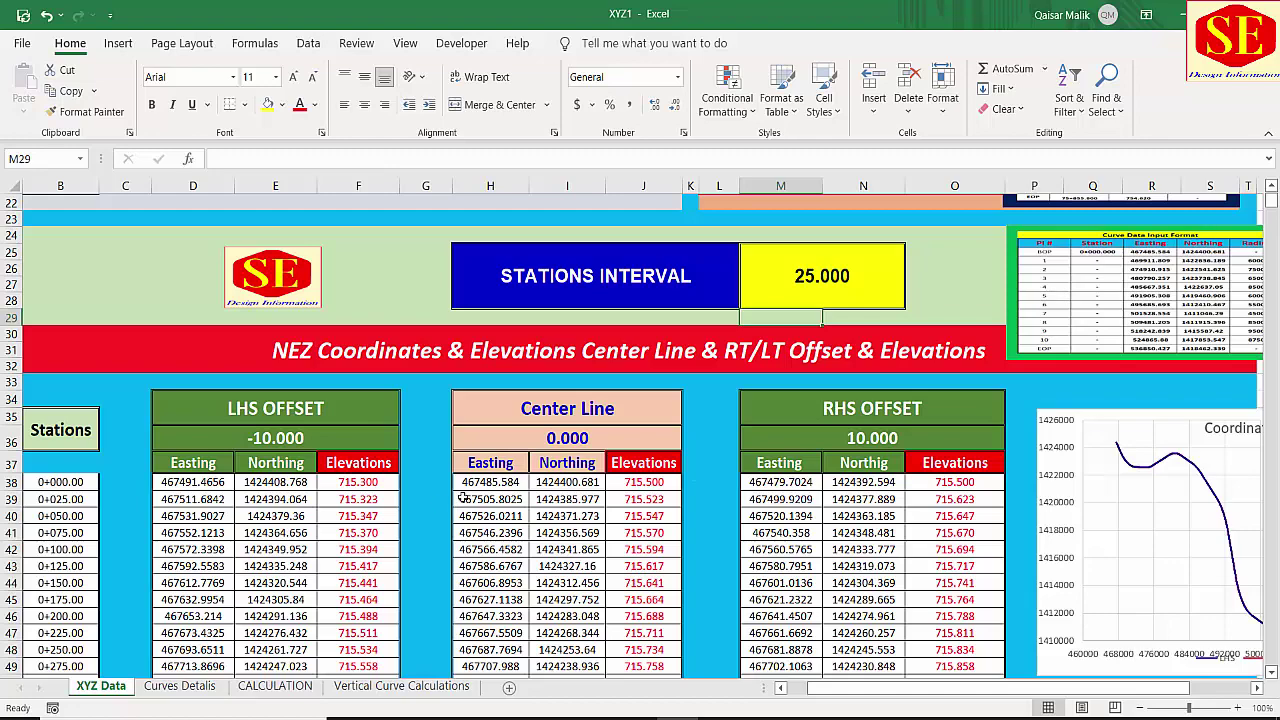
scroll(463, 497, down, 1)
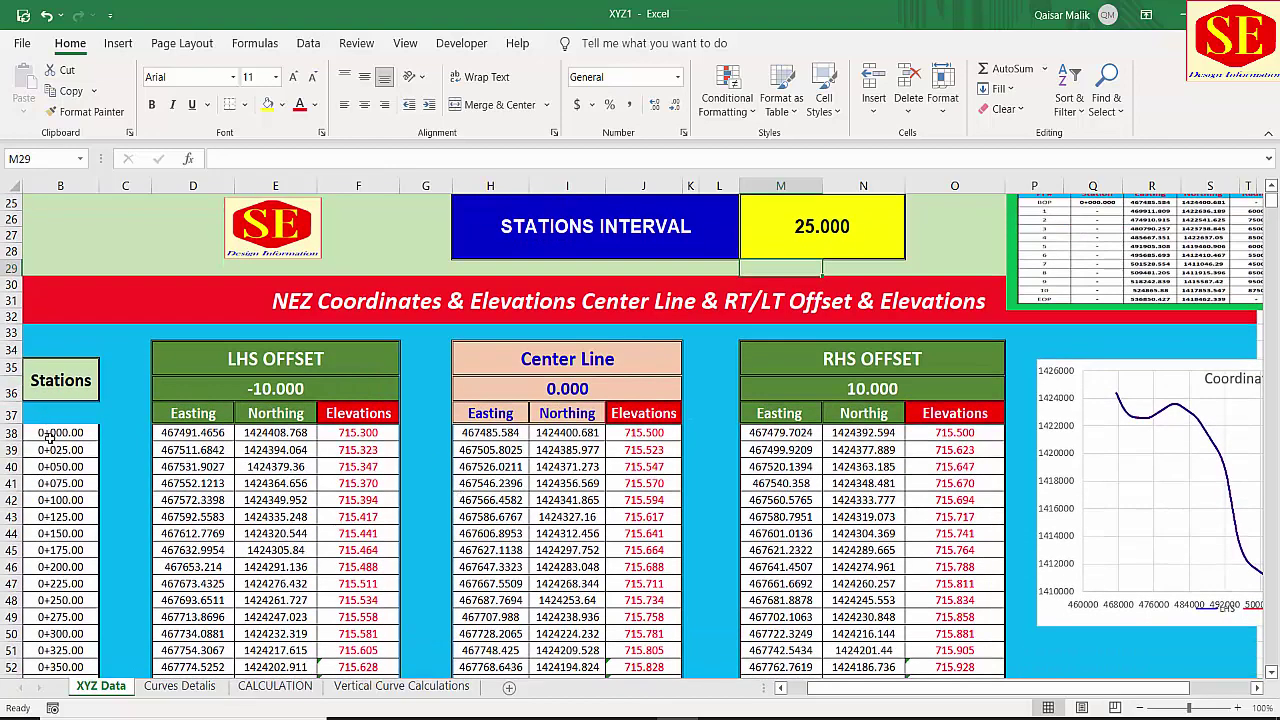
Copy the NEZ table from row 33 through the last station, then add a new sheet.
drag(48, 430, 958, 495)
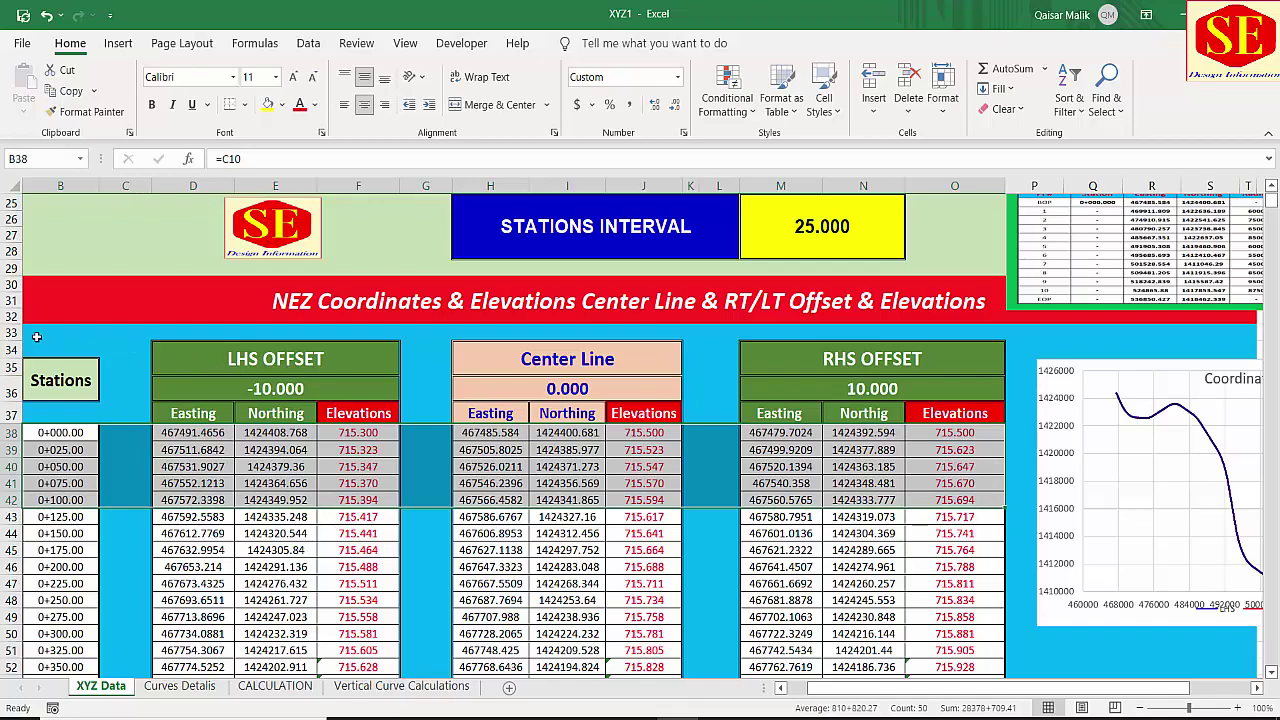
drag(36, 337, 925, 697)
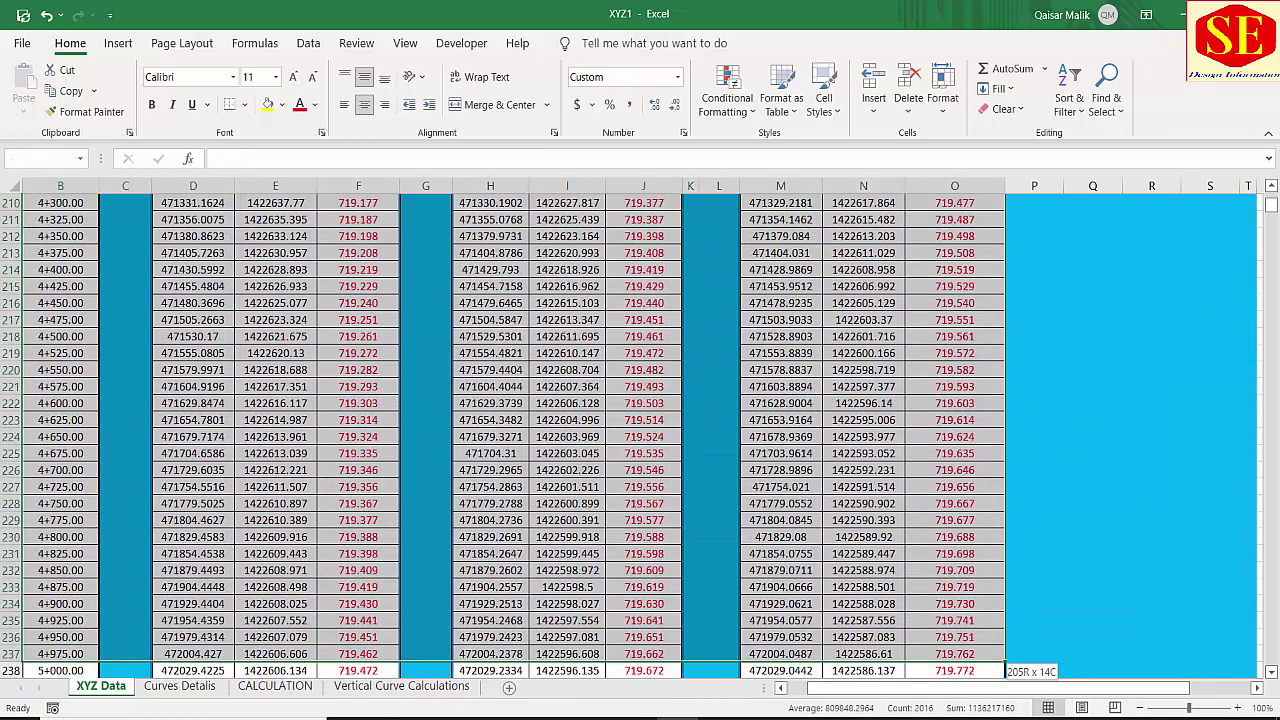
drag(925, 697, 925, 697)
right_click(547, 546)
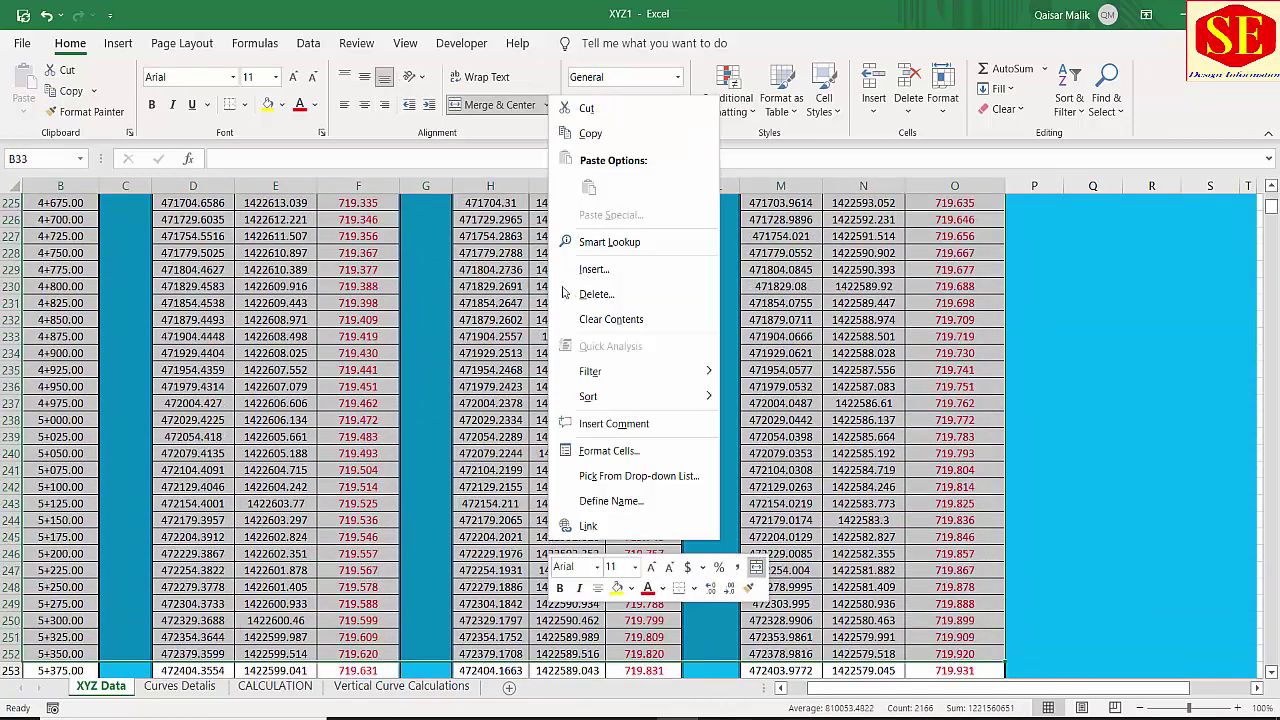
click(590, 133)
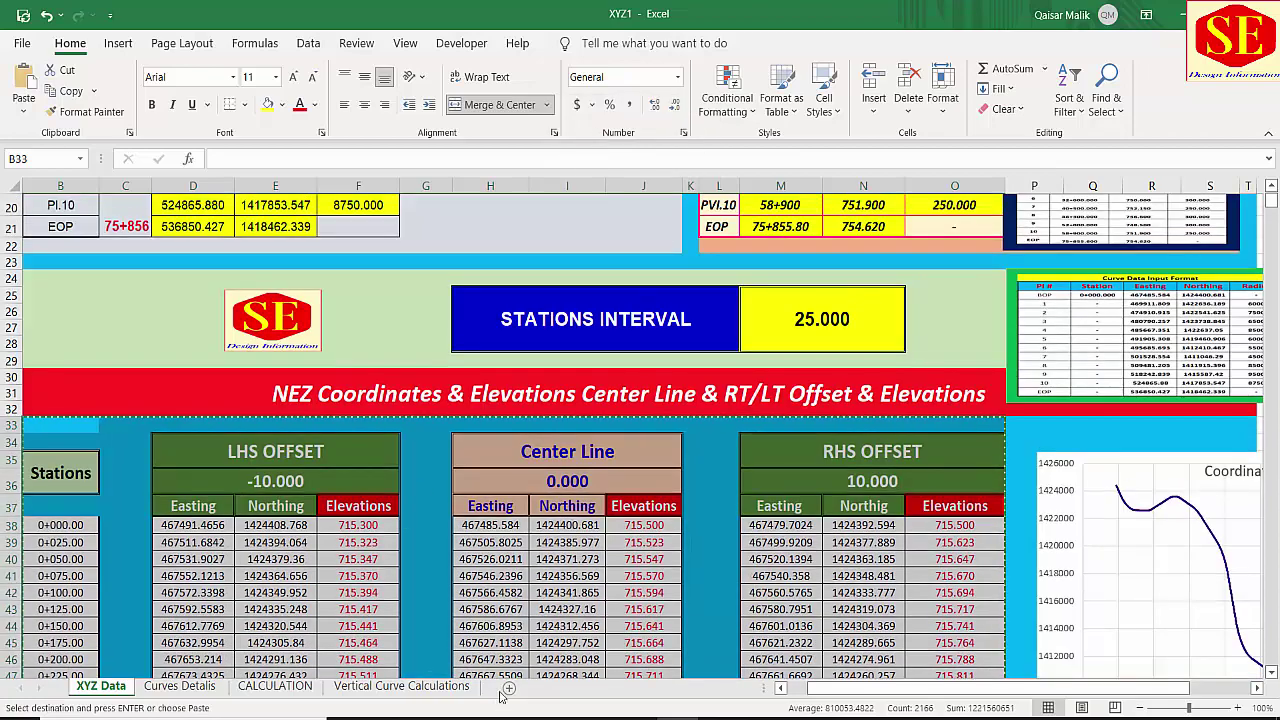
click(508, 688)
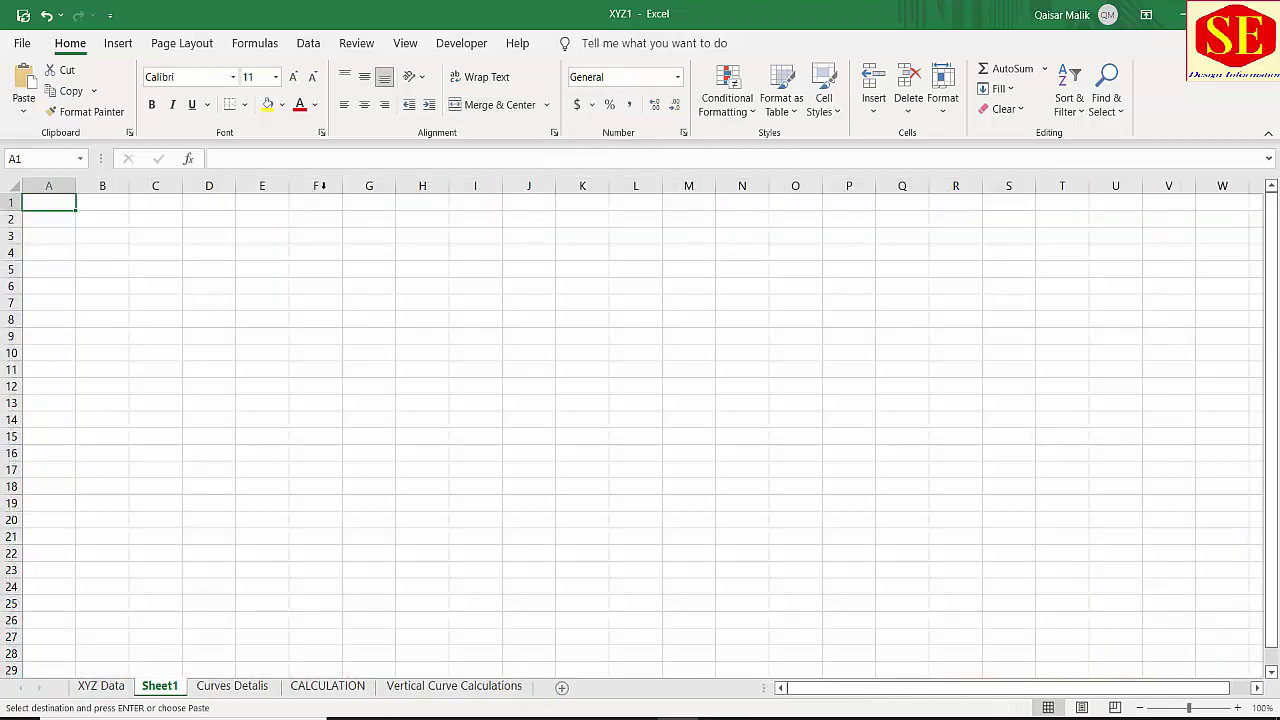
Paste the copied NEZ table into Sheet1 at B3 as values and verify E11.
click(104, 235)
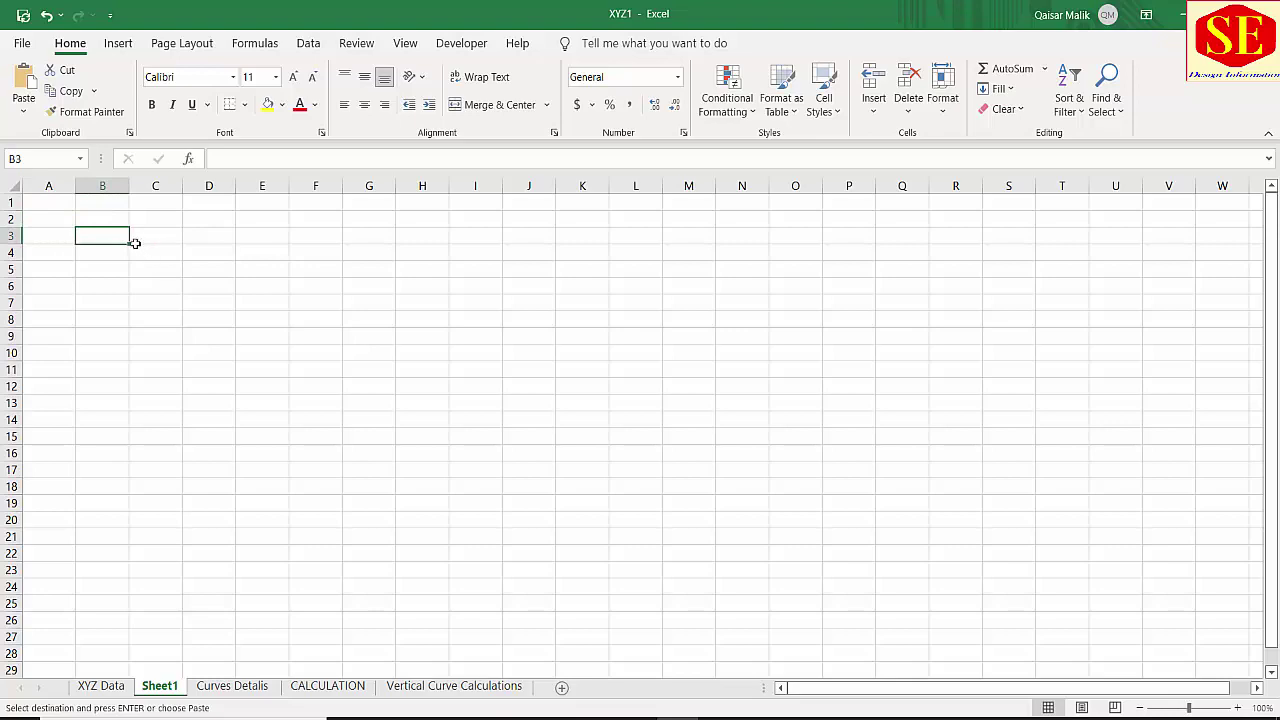
right_click(94, 240)
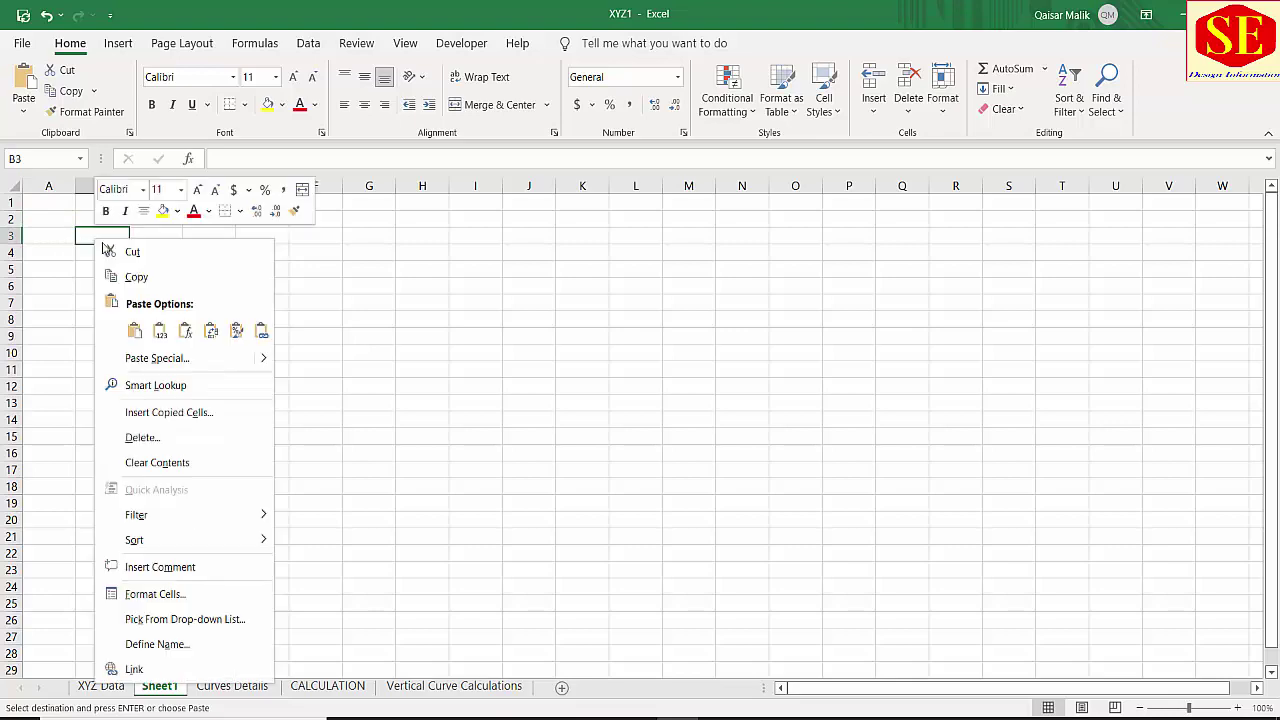
click(161, 334)
click(263, 369)
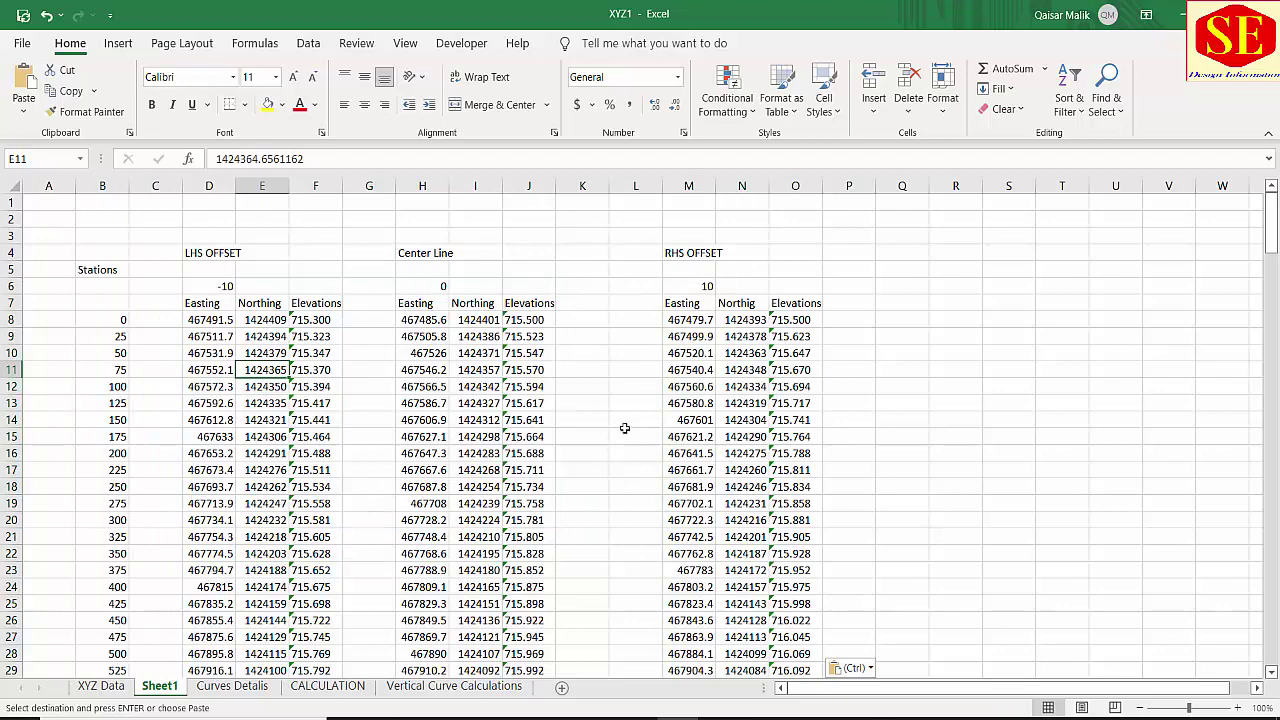
scroll(550, 294, down, 1)
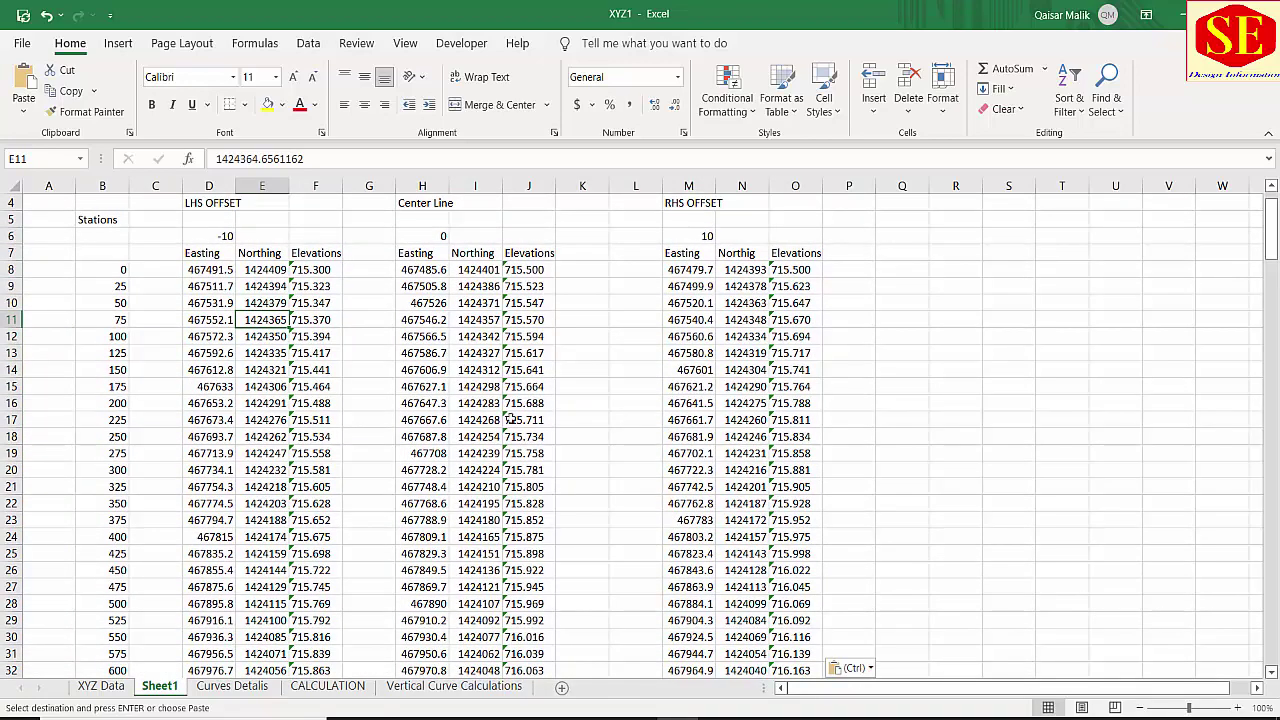
Return to XYZ Data to clear the copy marquee, then view the Curves Details sheet.
click(108, 692)
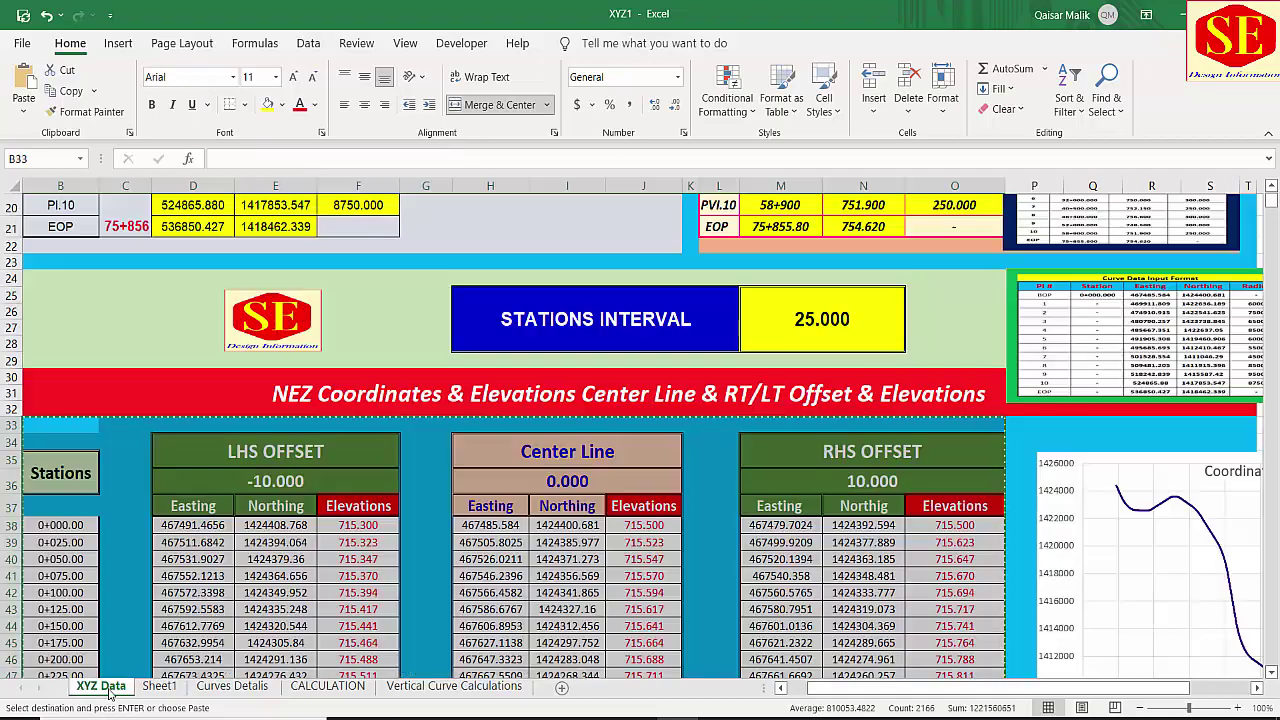
click(376, 297)
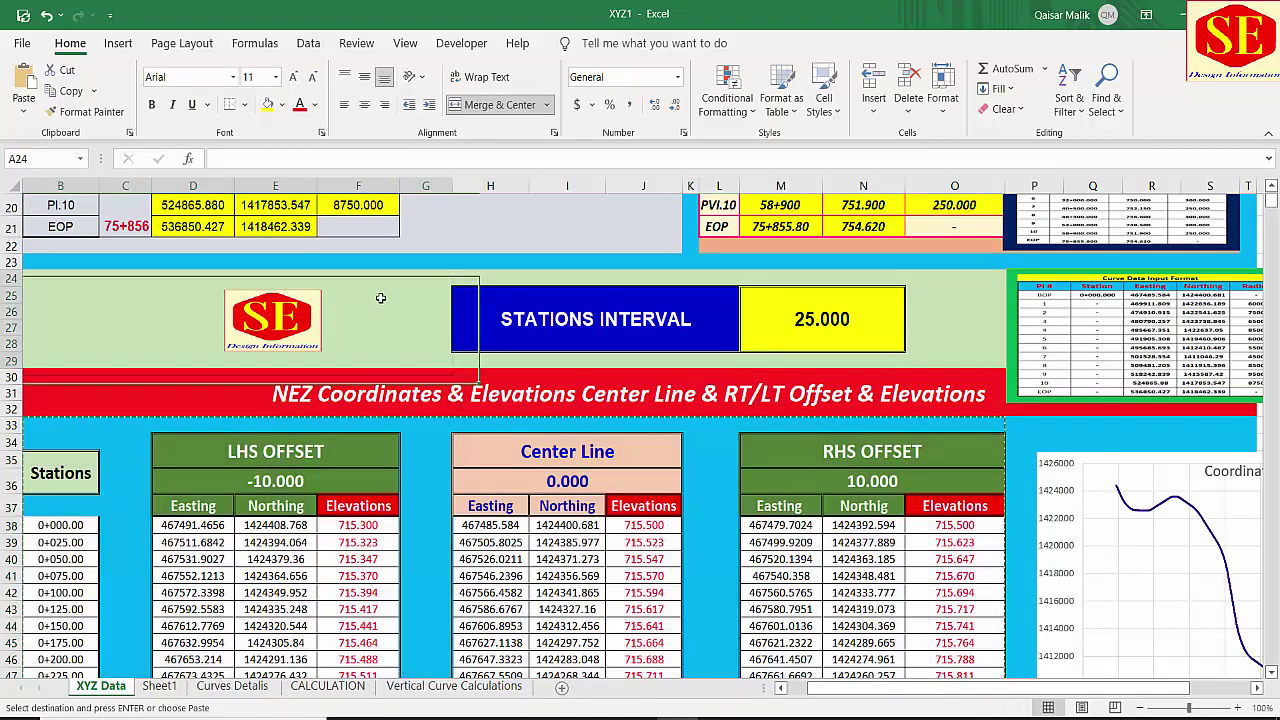
scroll(376, 297, down, 3)
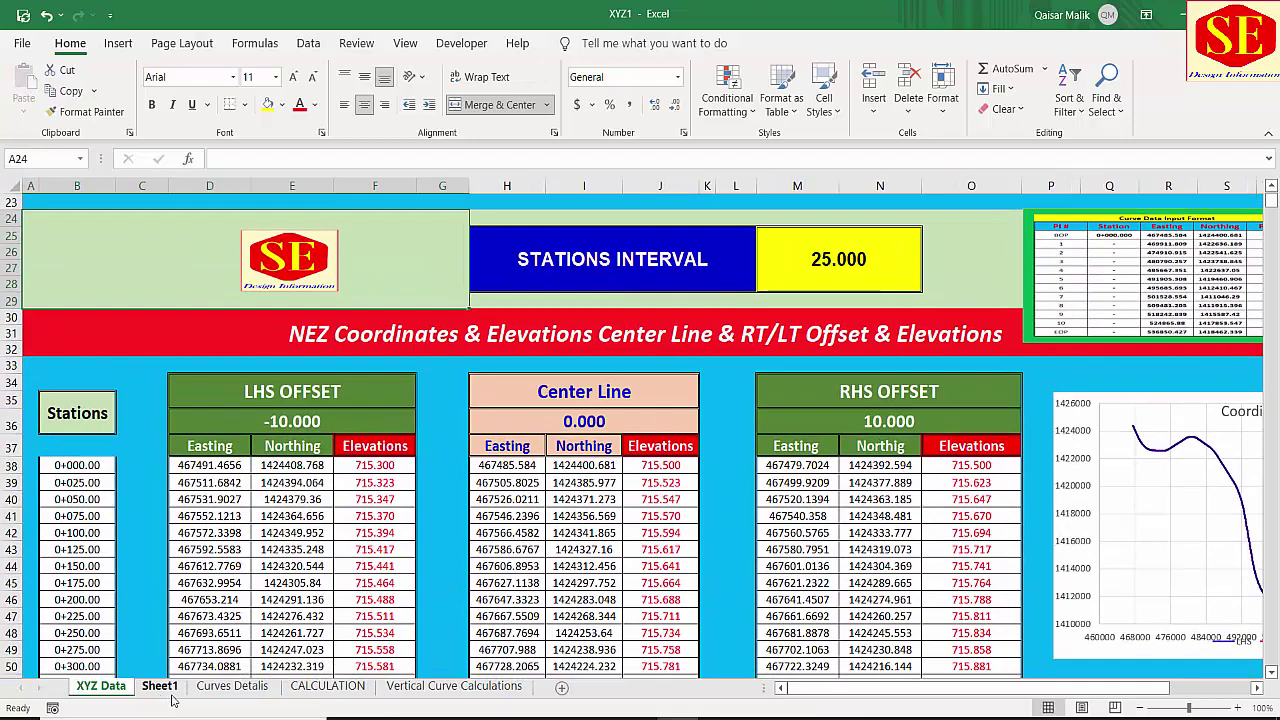
click(252, 688)
scroll(787, 397, down, 1)
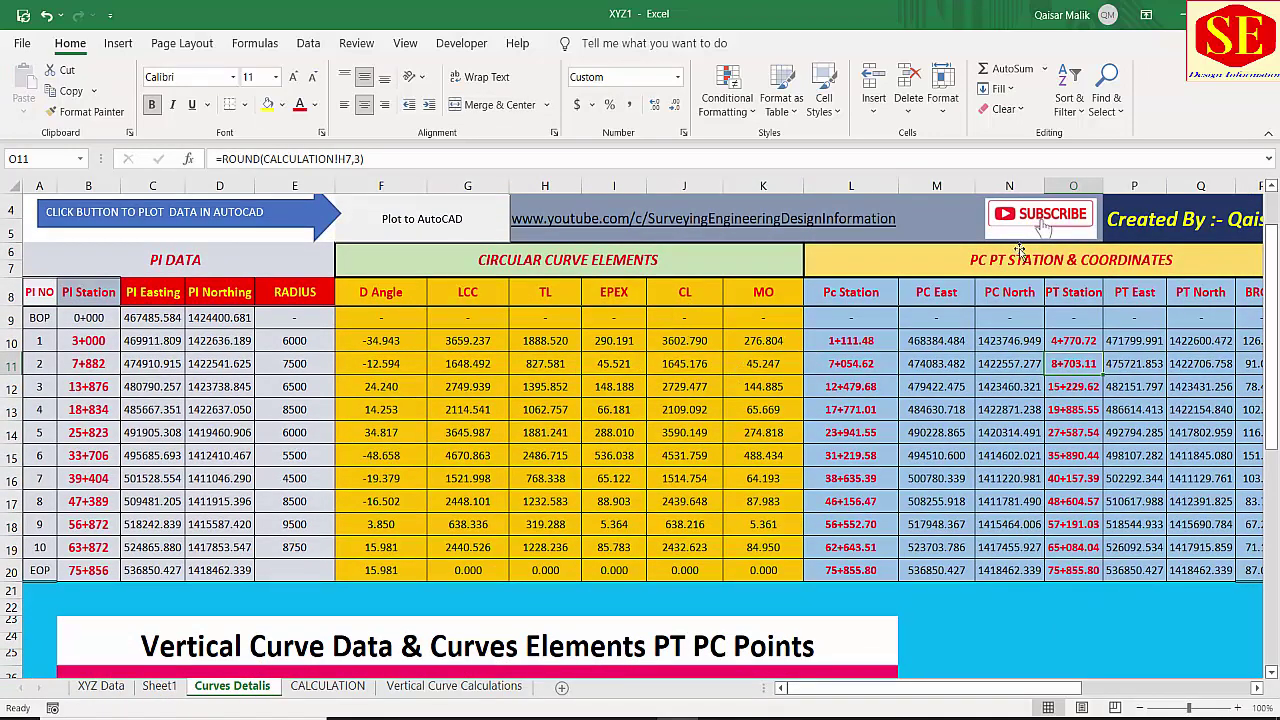
scroll(750, 364, down, 2)
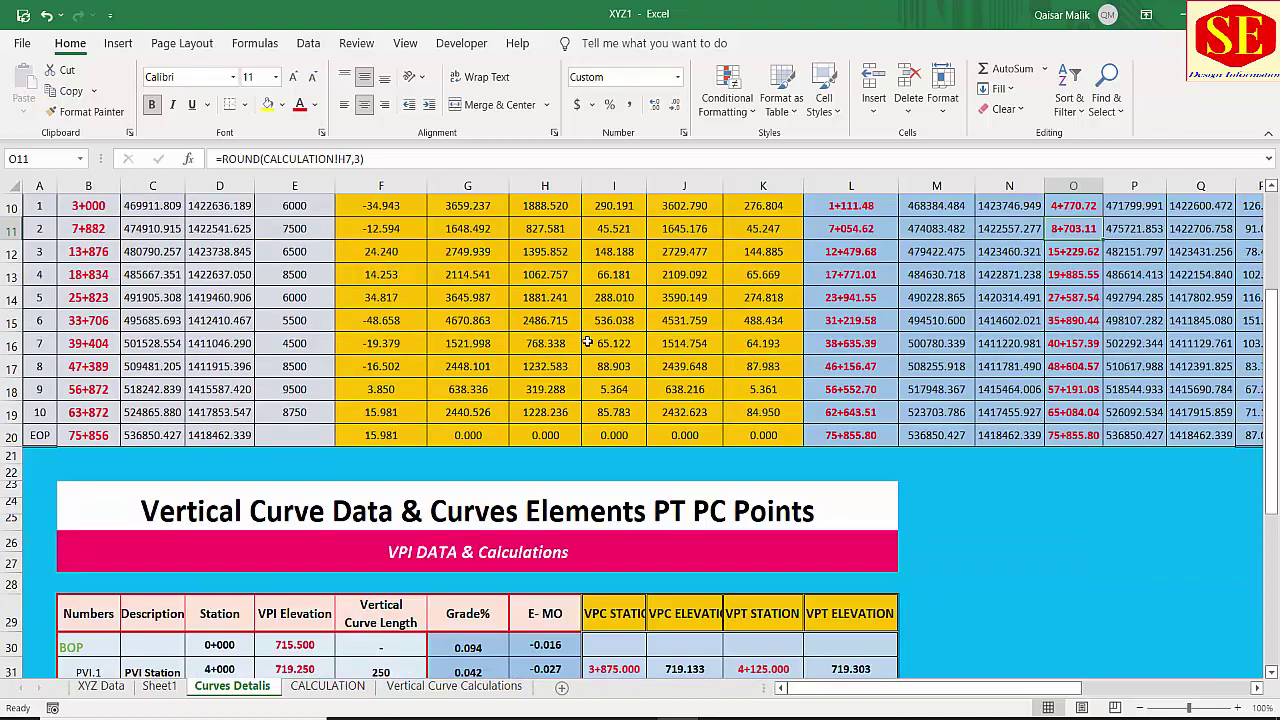
scroll(588, 342, up, 1)
scroll(500, 370, down, 3)
scroll(450, 390, down, 1)
scroll(434, 395, down, 1)
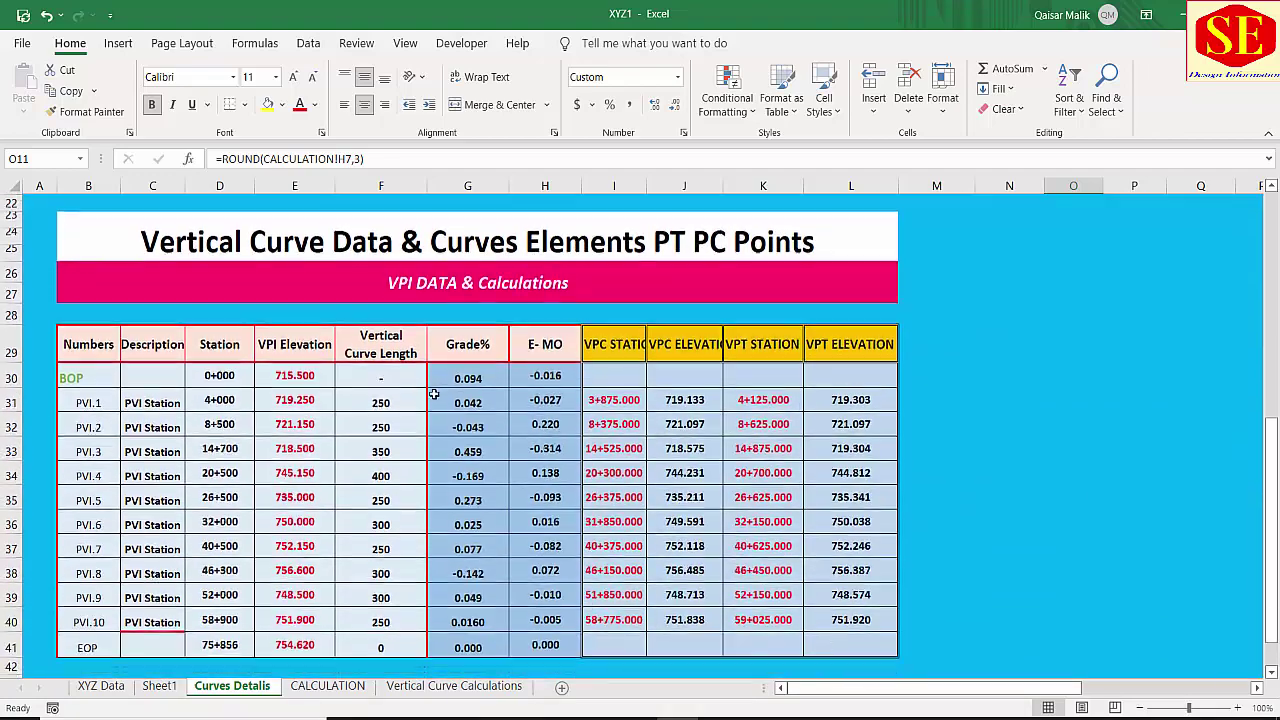
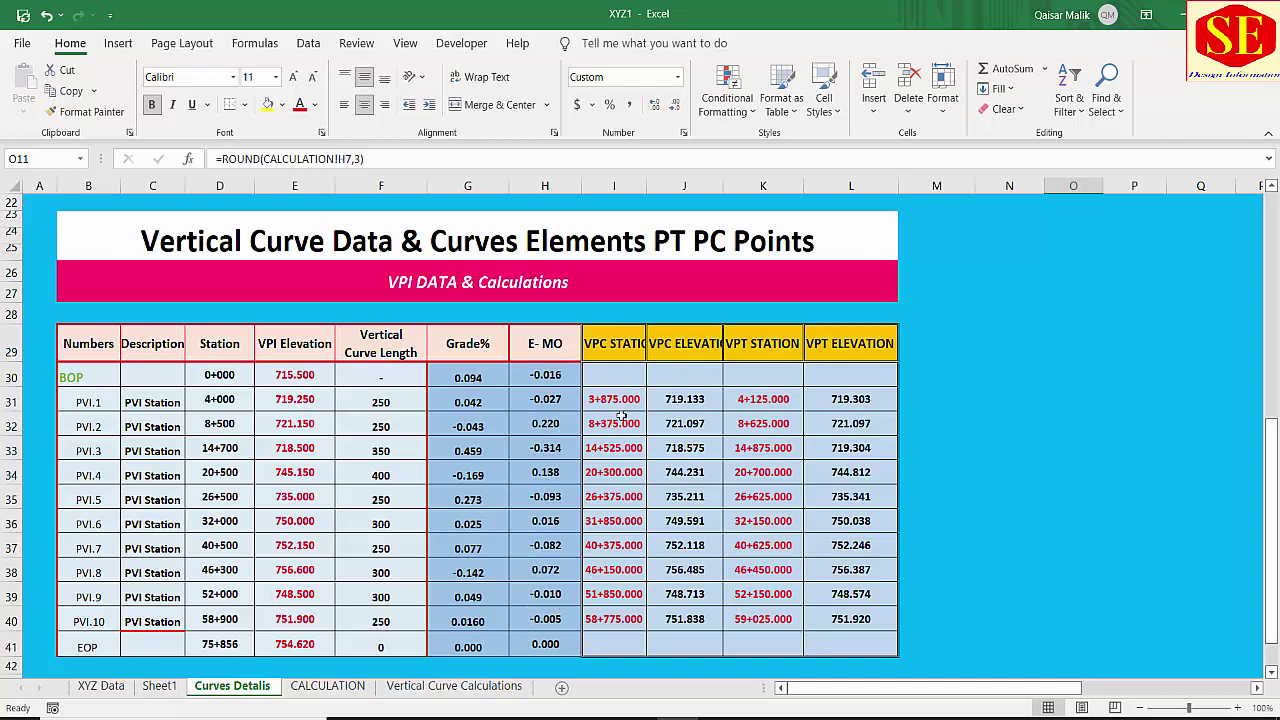
AutoFit columns I and J so the VPC STATION and VPC ELEVATION headers show in full.
double_click(650, 186)
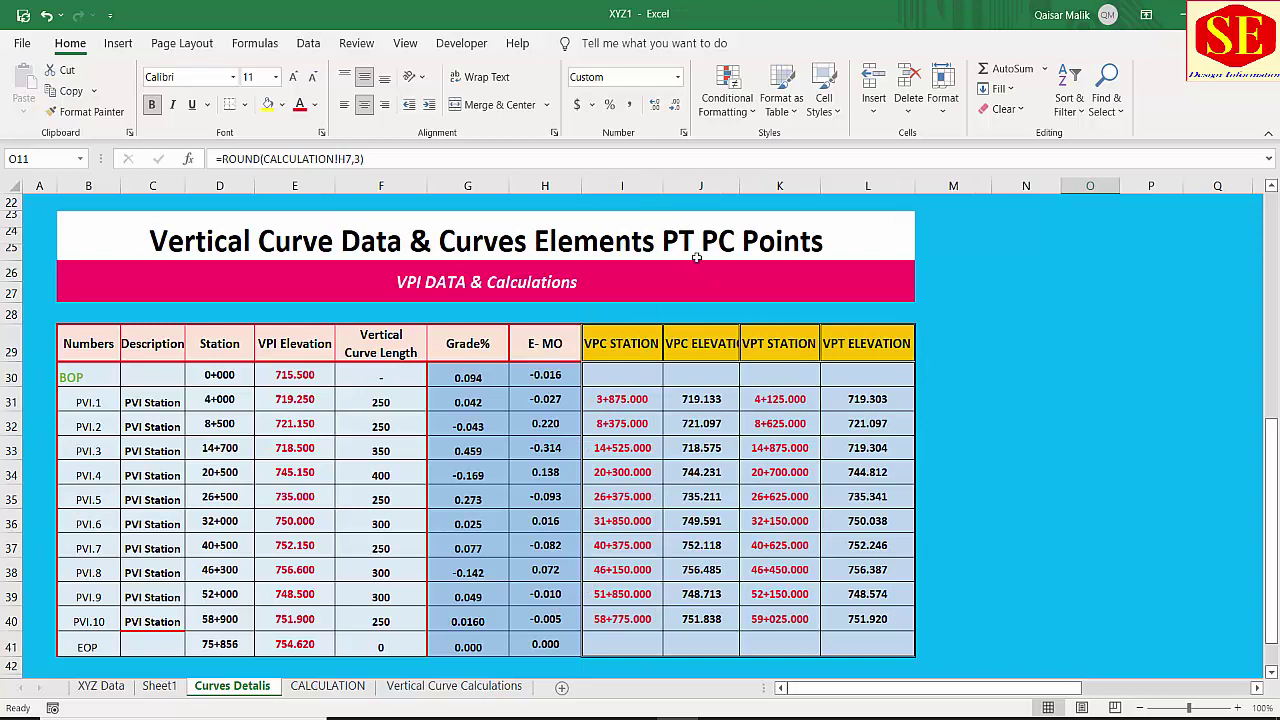
double_click(740, 188)
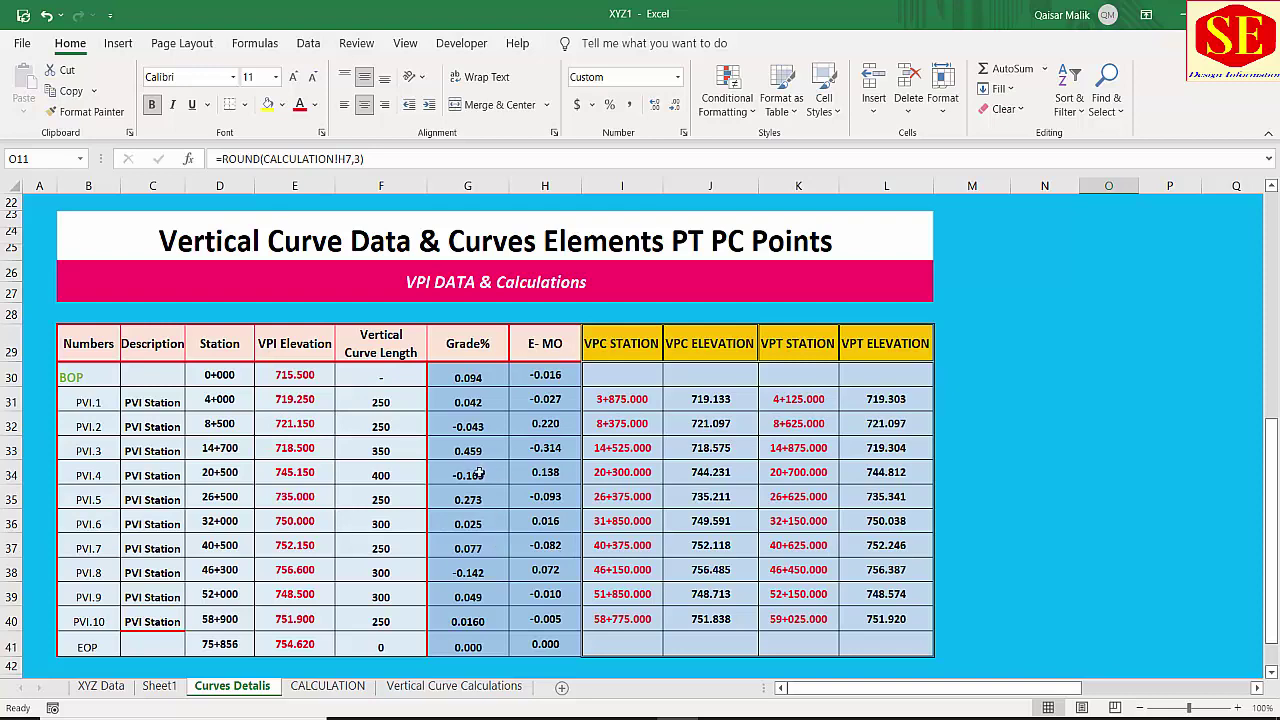
scroll(480, 472, up, 4)
scroll(478, 300, up, 2)
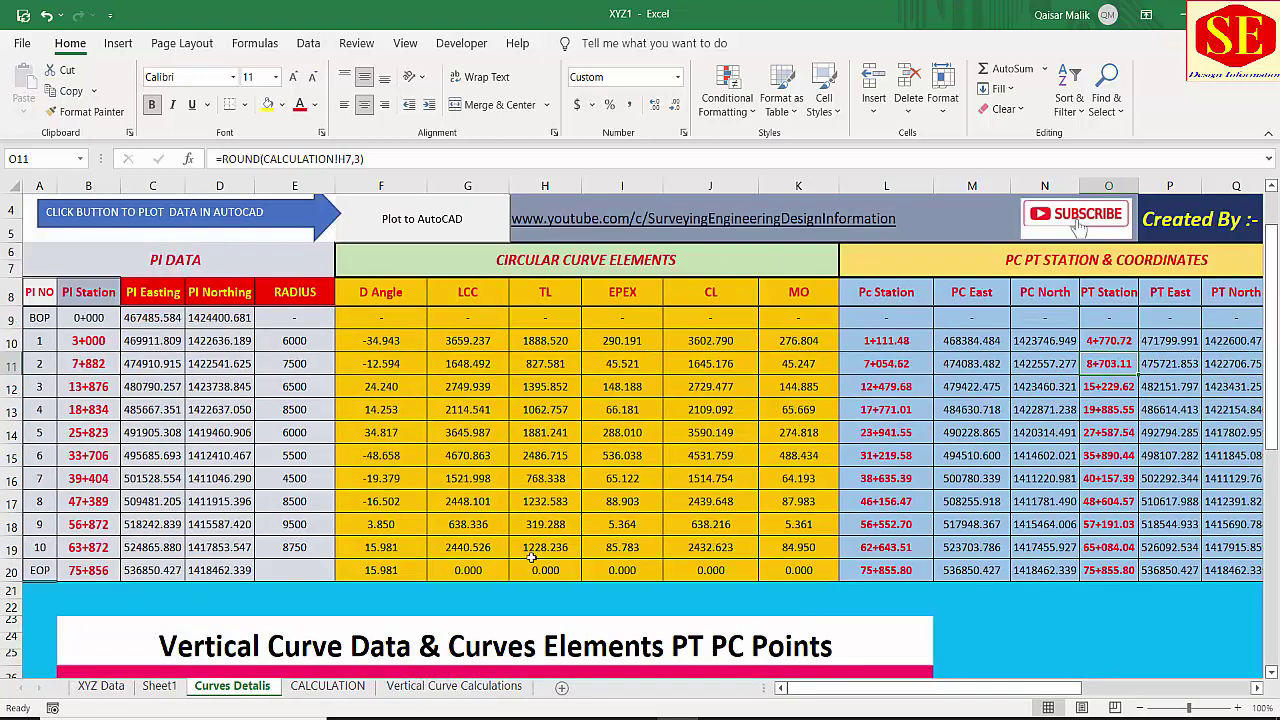
On the CALCULATION sheet, inspect the PC North formula in G6 without changing it.
click(338, 686)
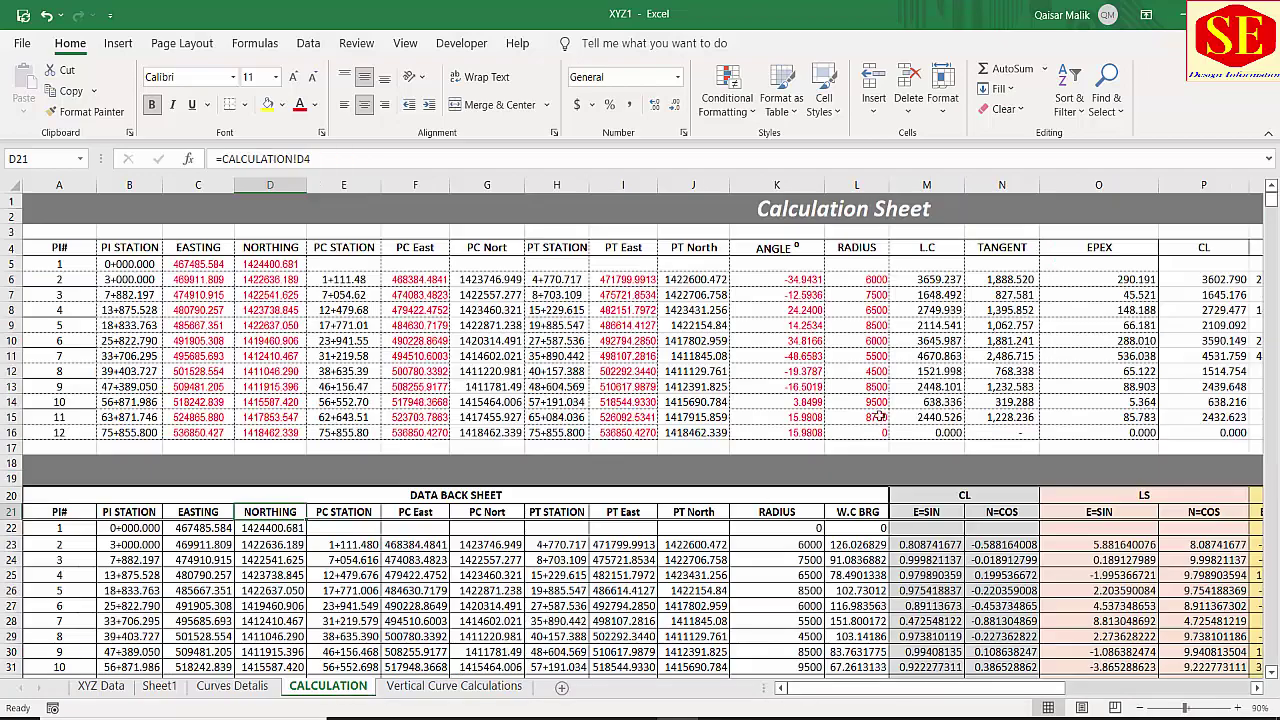
scroll(838, 384, down, 3)
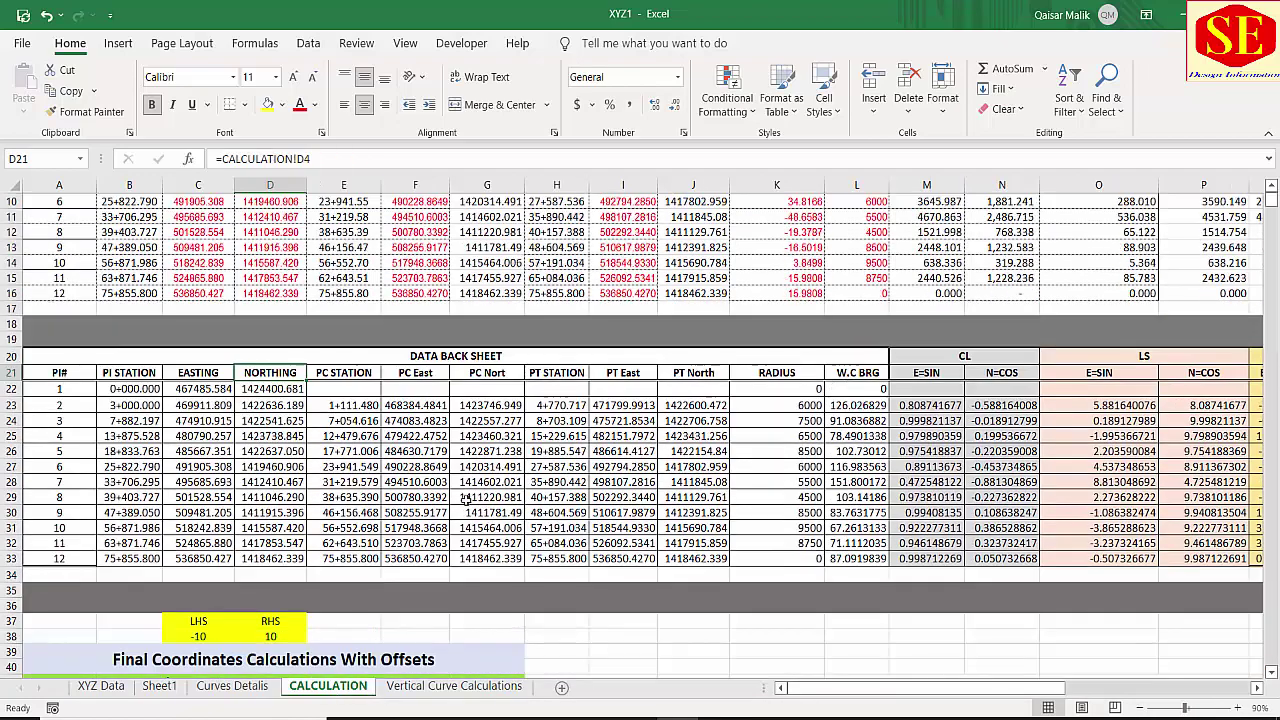
scroll(675, 448, up, 3)
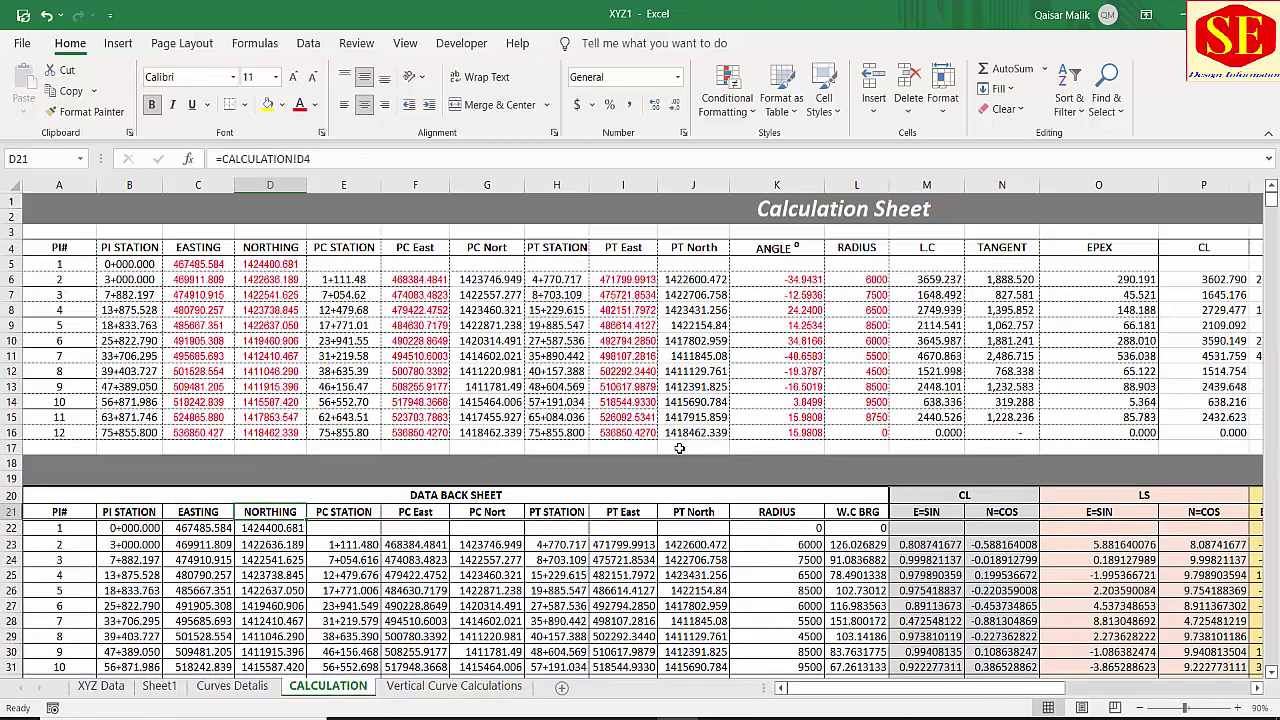
click(475, 282)
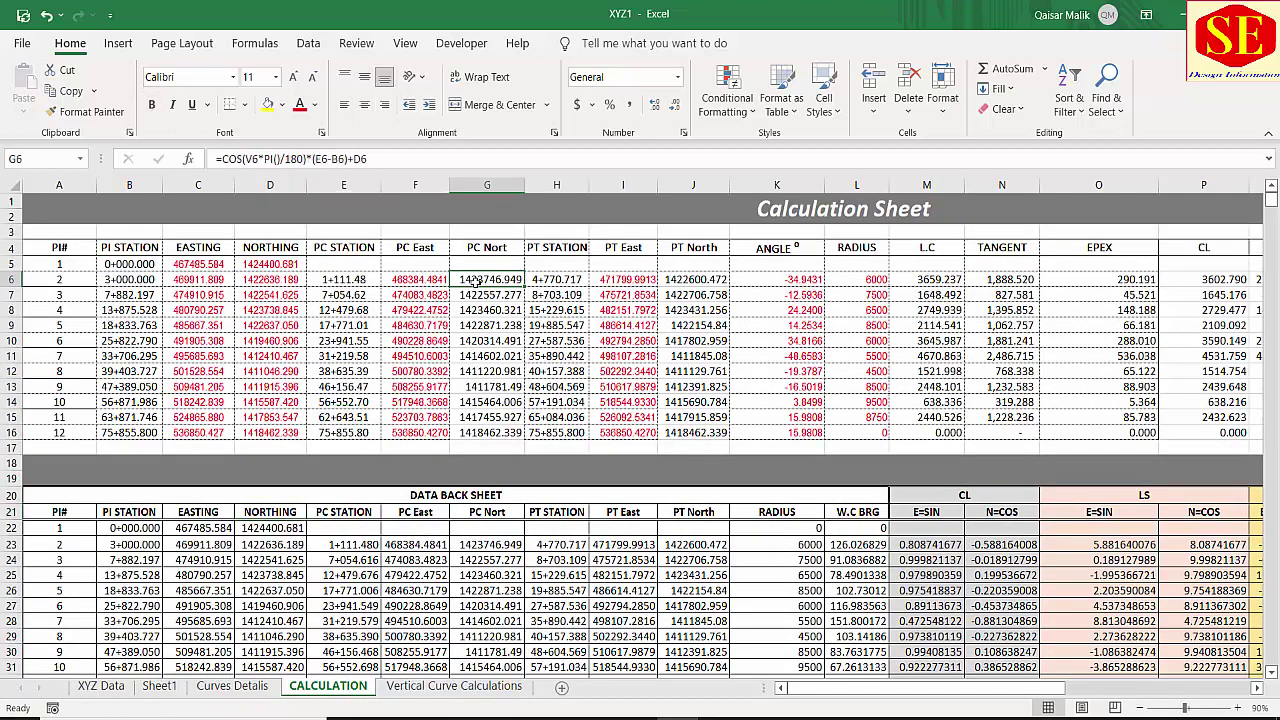
double_click(476, 281)
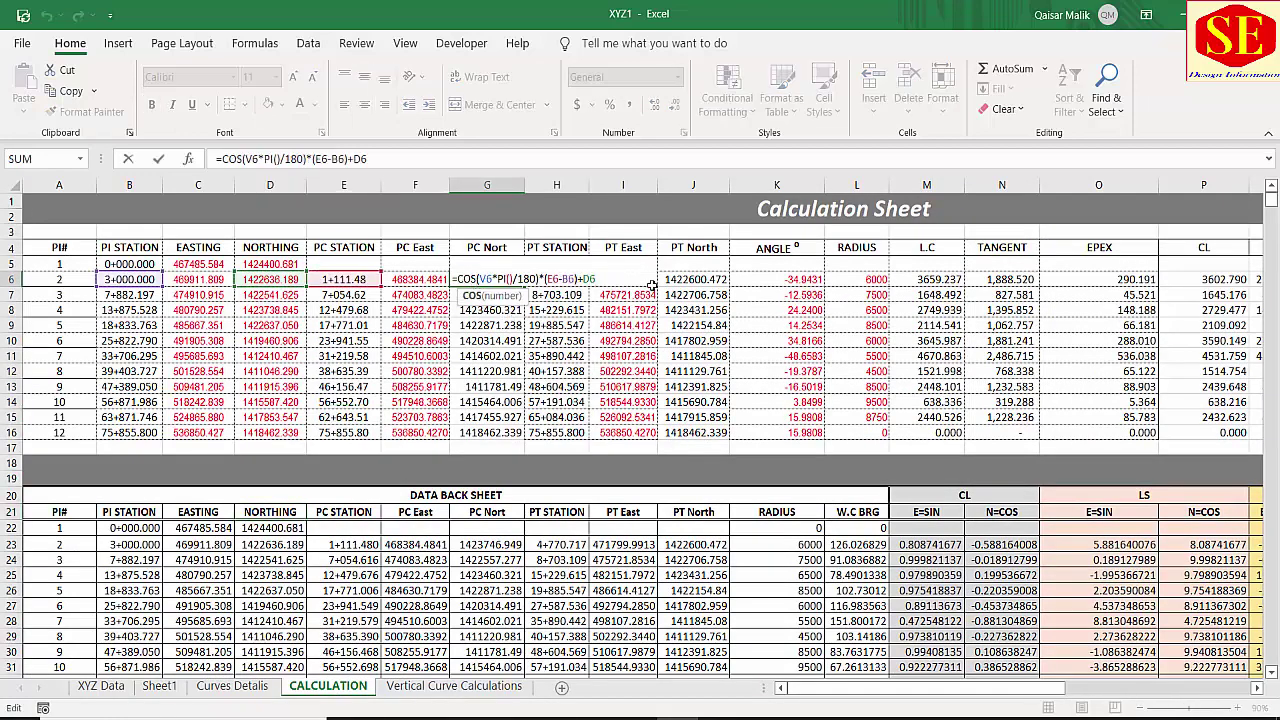
key(Escape)
Inspect the PC East formula in F24, leaving it unchanged.
scroll(651, 300, down, 1)
scroll(600, 350, down, 1)
click(416, 467)
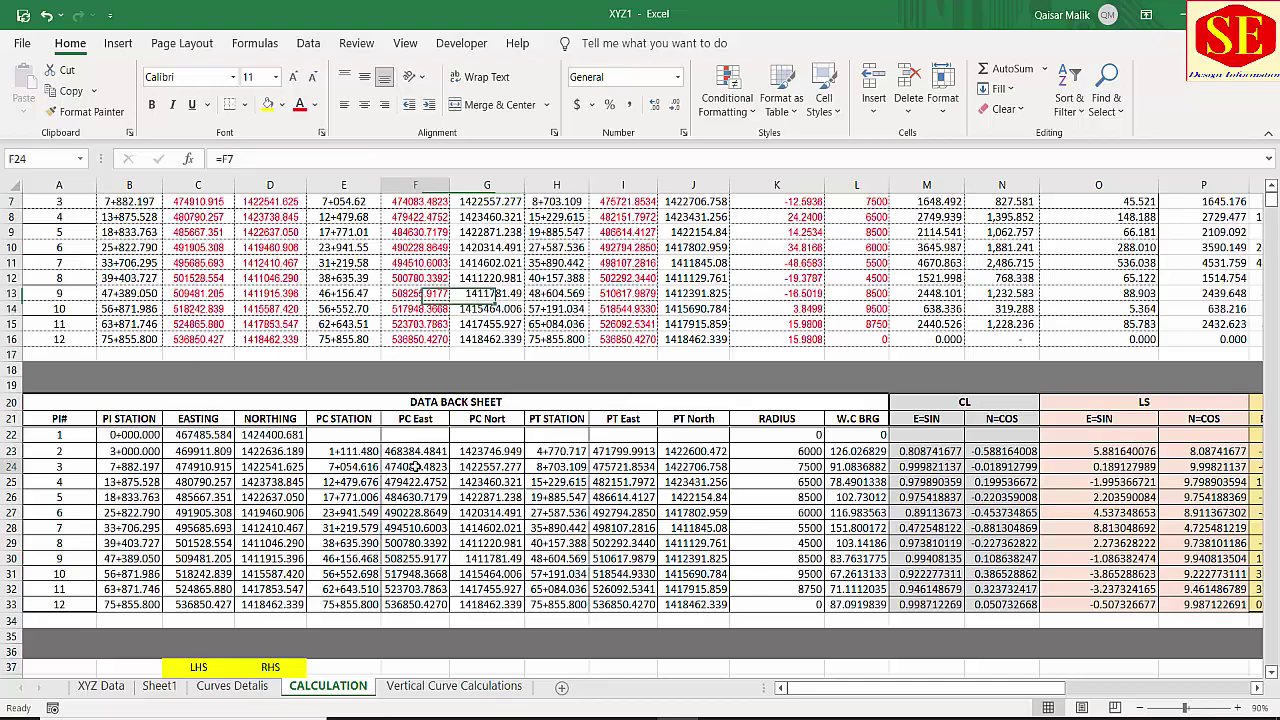
double_click(416, 467)
key(Escape)
Scroll through the CALCULATION sheet, then bring up the Vertical Curve Calculations sheet.
scroll(758, 460, down, 1)
scroll(758, 460, down, 2)
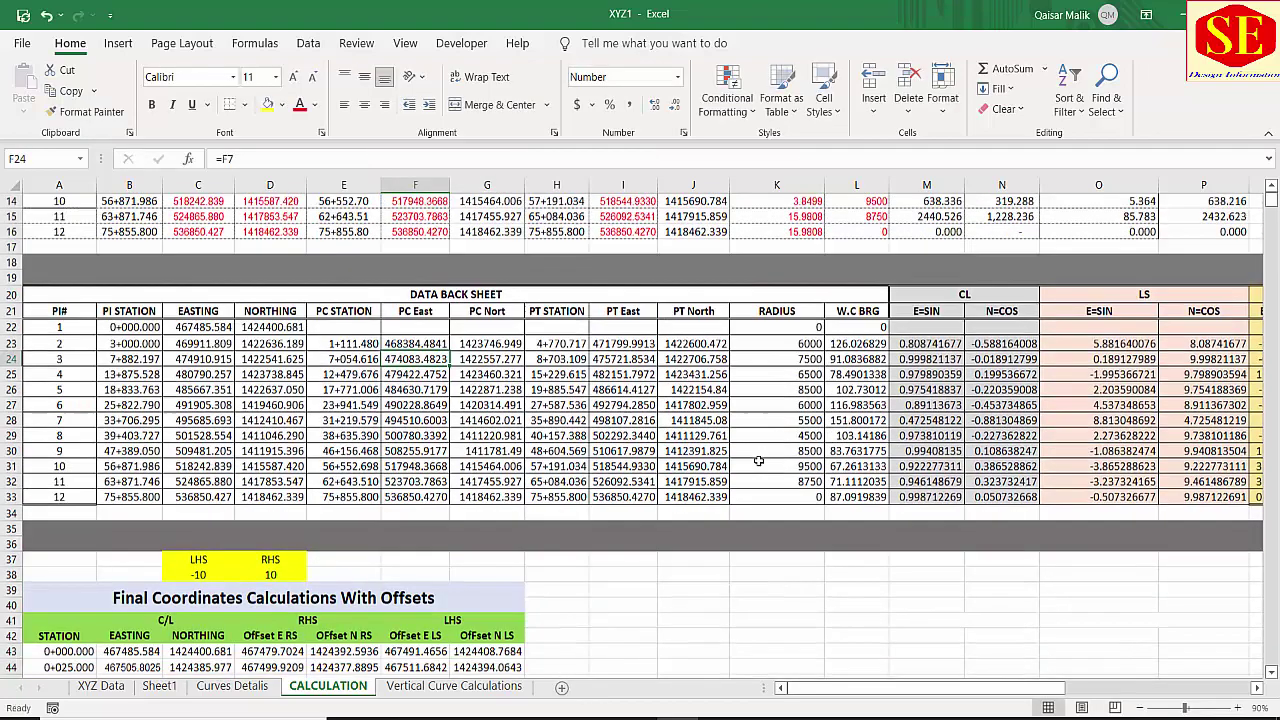
scroll(758, 460, down, 1)
scroll(758, 460, down, 1)
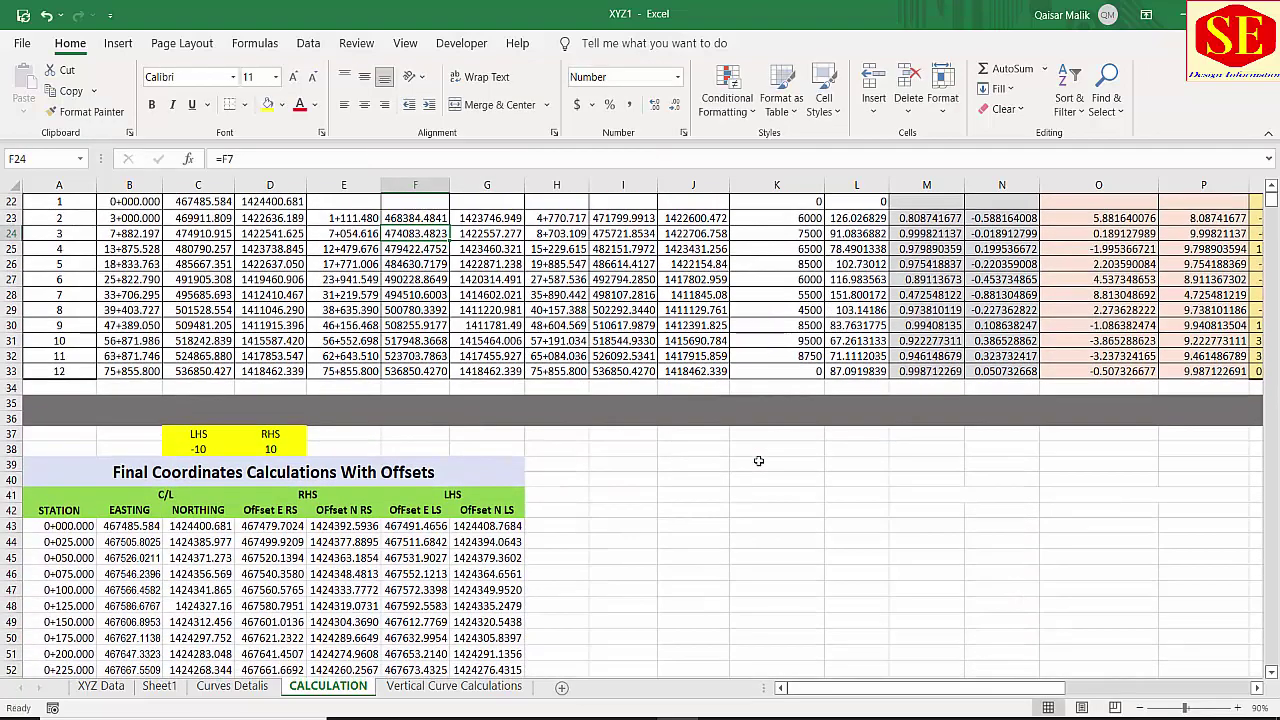
scroll(758, 460, up, 2)
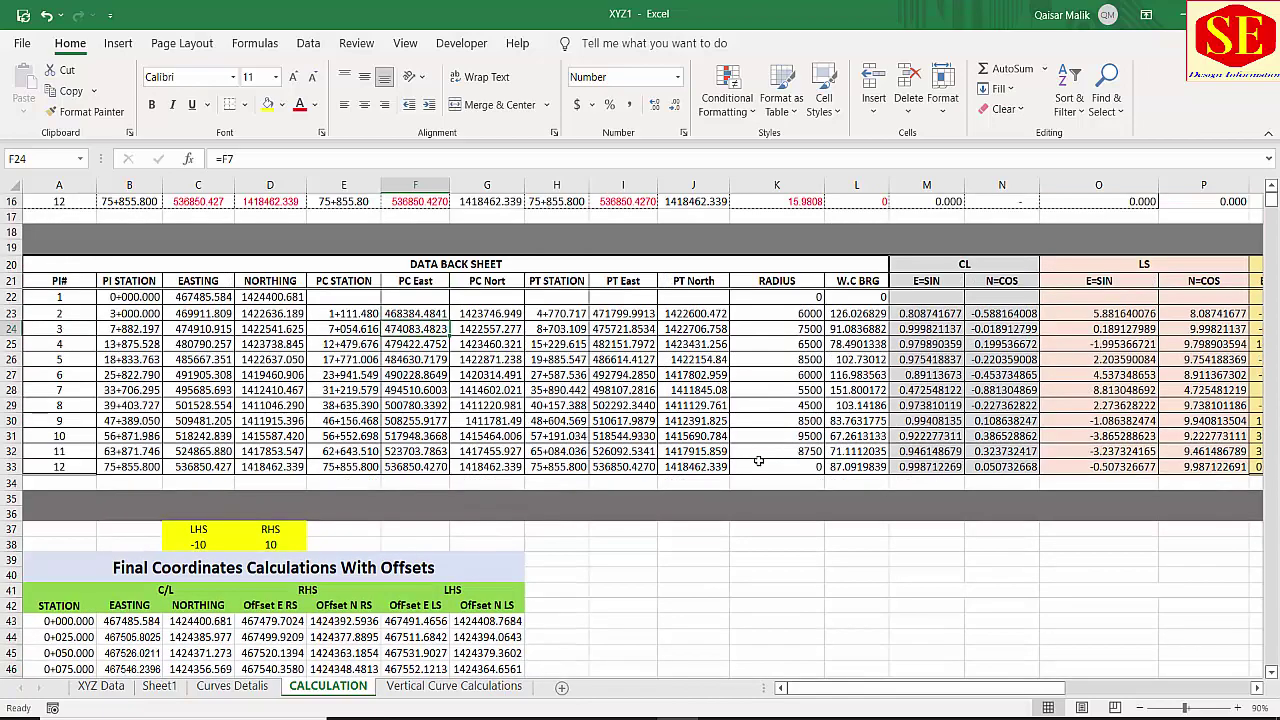
scroll(758, 460, down, 2)
scroll(899, 427, down, 1)
scroll(899, 427, down, 1)
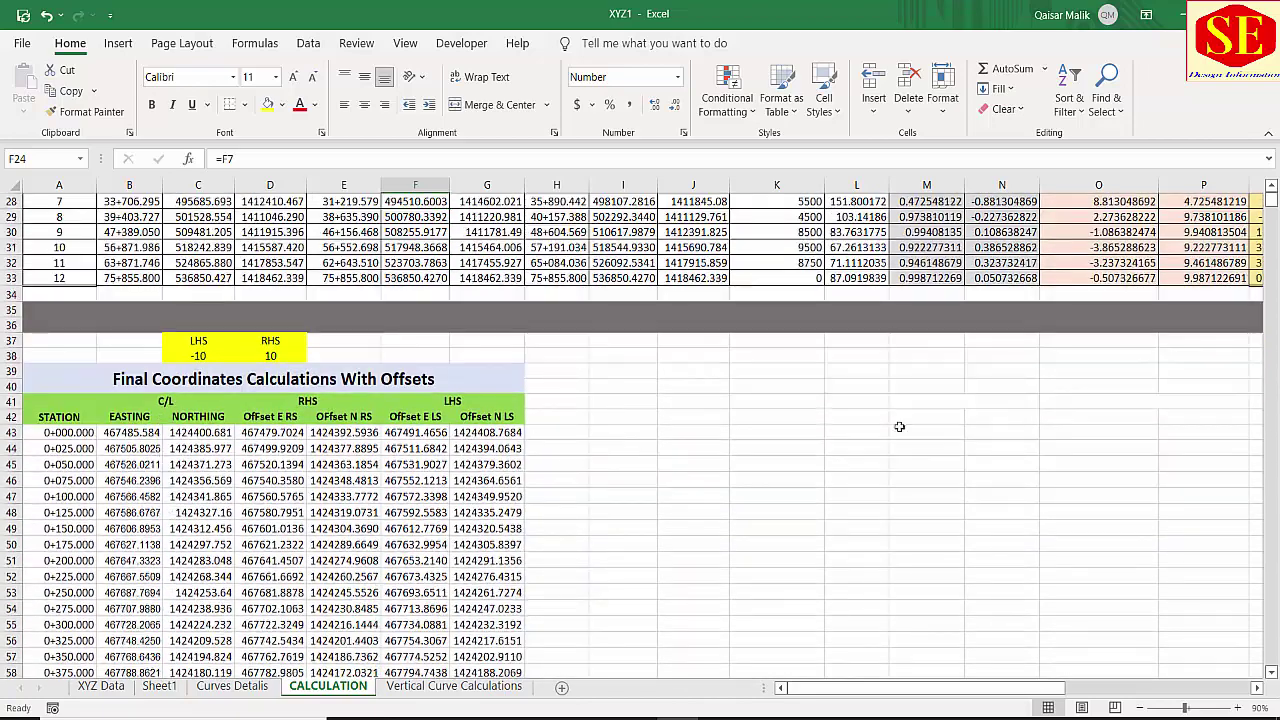
scroll(899, 427, up, 4)
scroll(405, 465, up, 1)
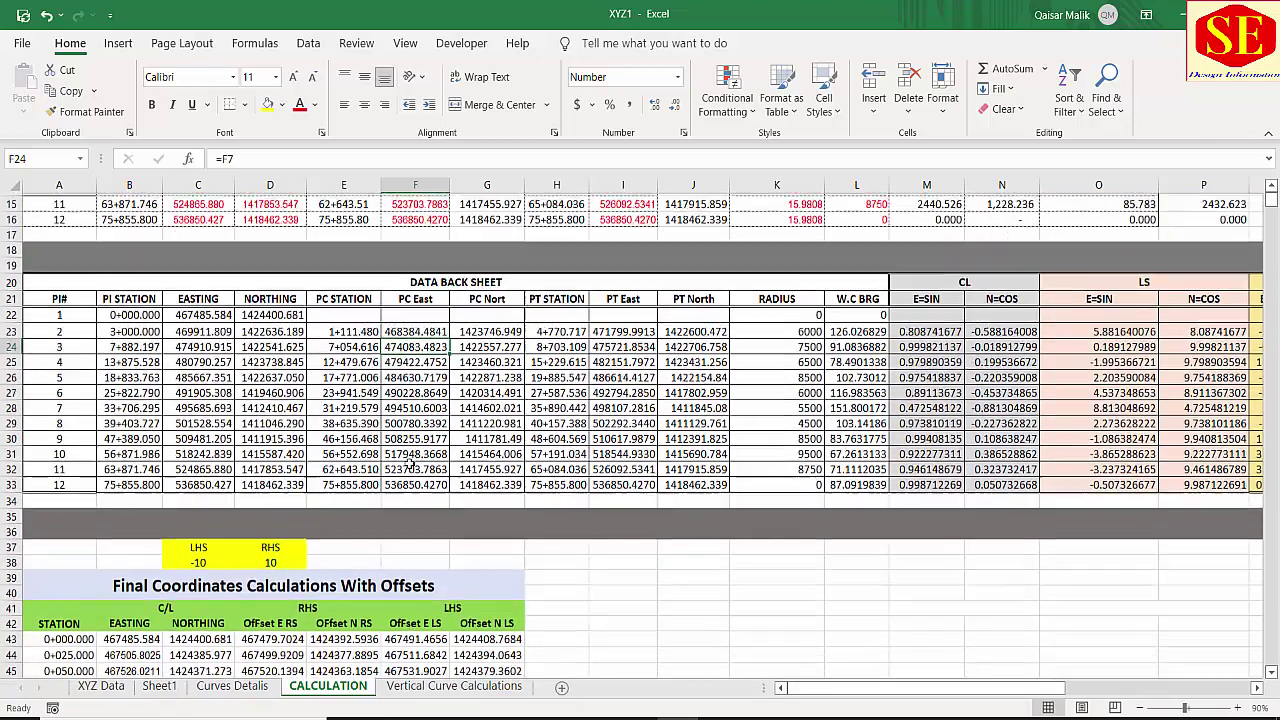
scroll(412, 463, up, 1)
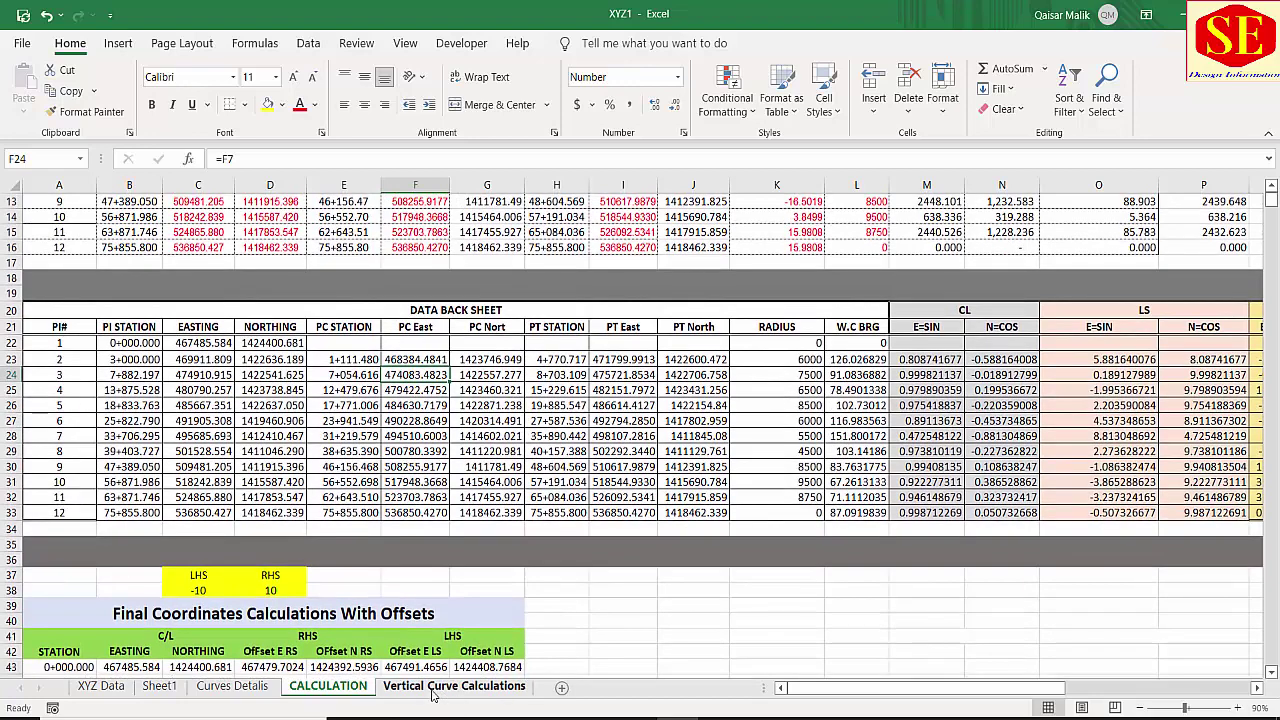
click(433, 686)
Scroll Vertical Curve Calculations to the top, then show Curves Details from its PI data table.
scroll(694, 534, up, 7)
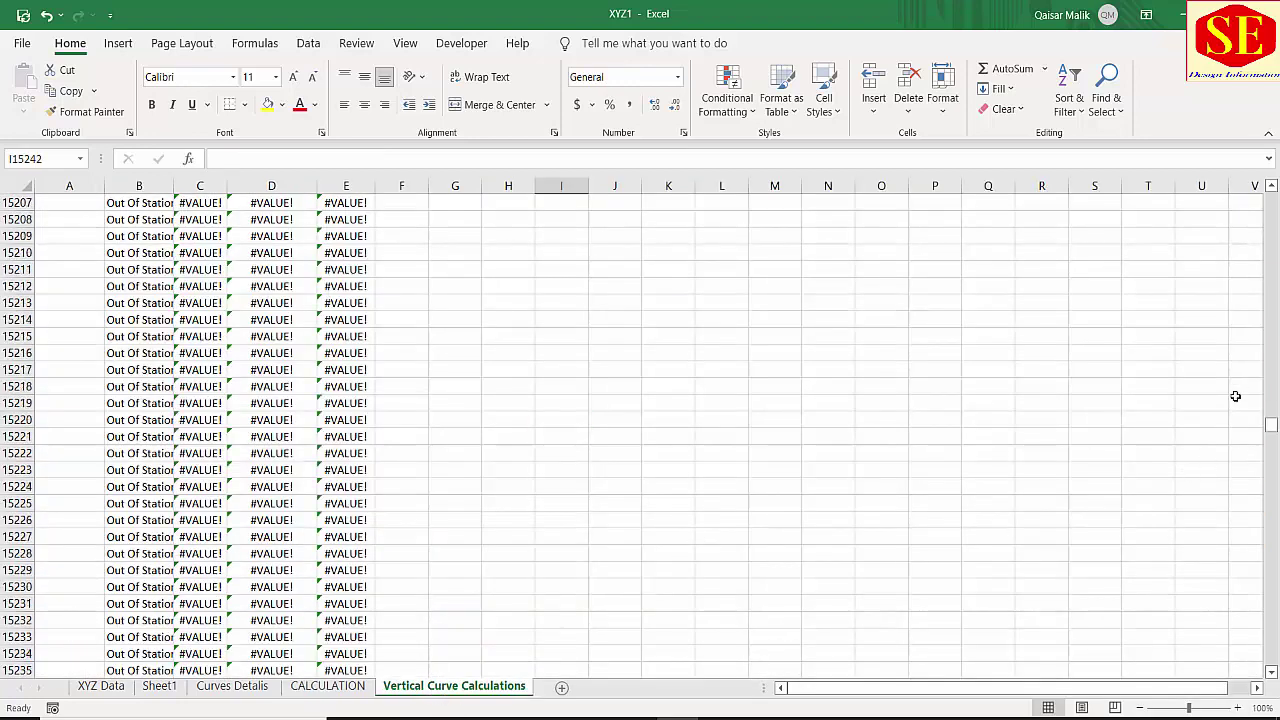
drag(1271, 425, 1271, 198)
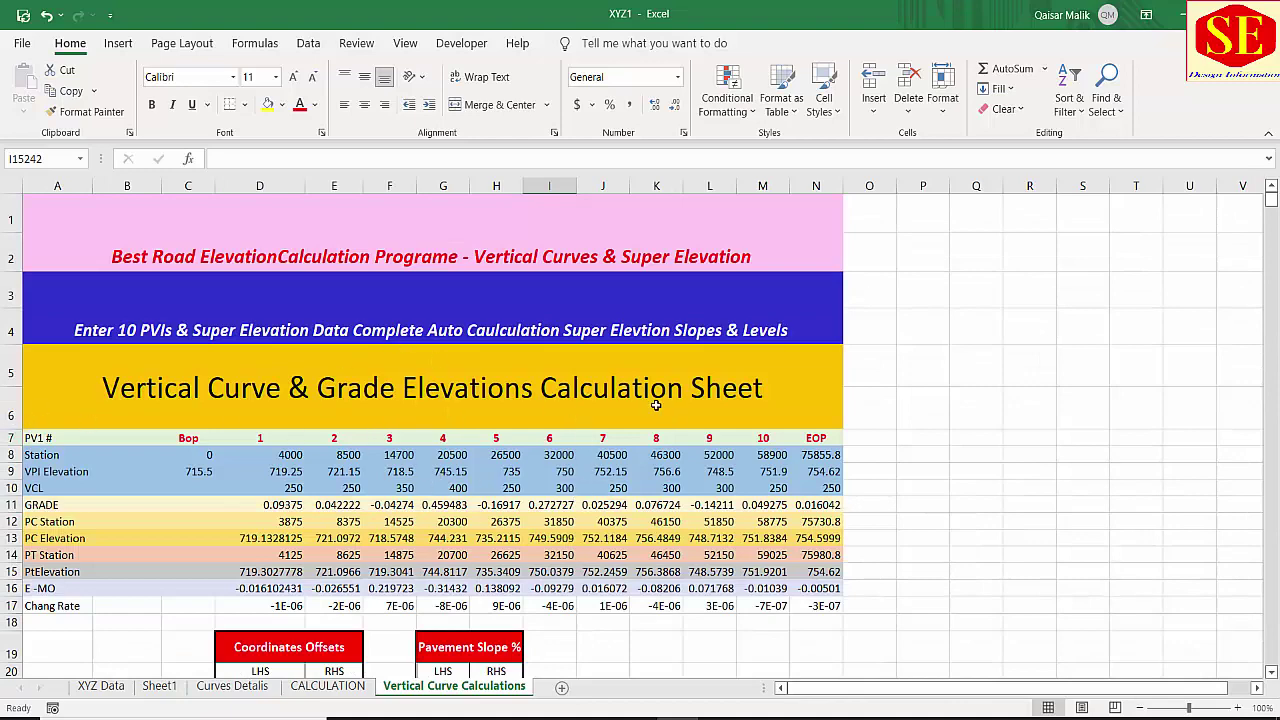
scroll(610, 346, down, 3)
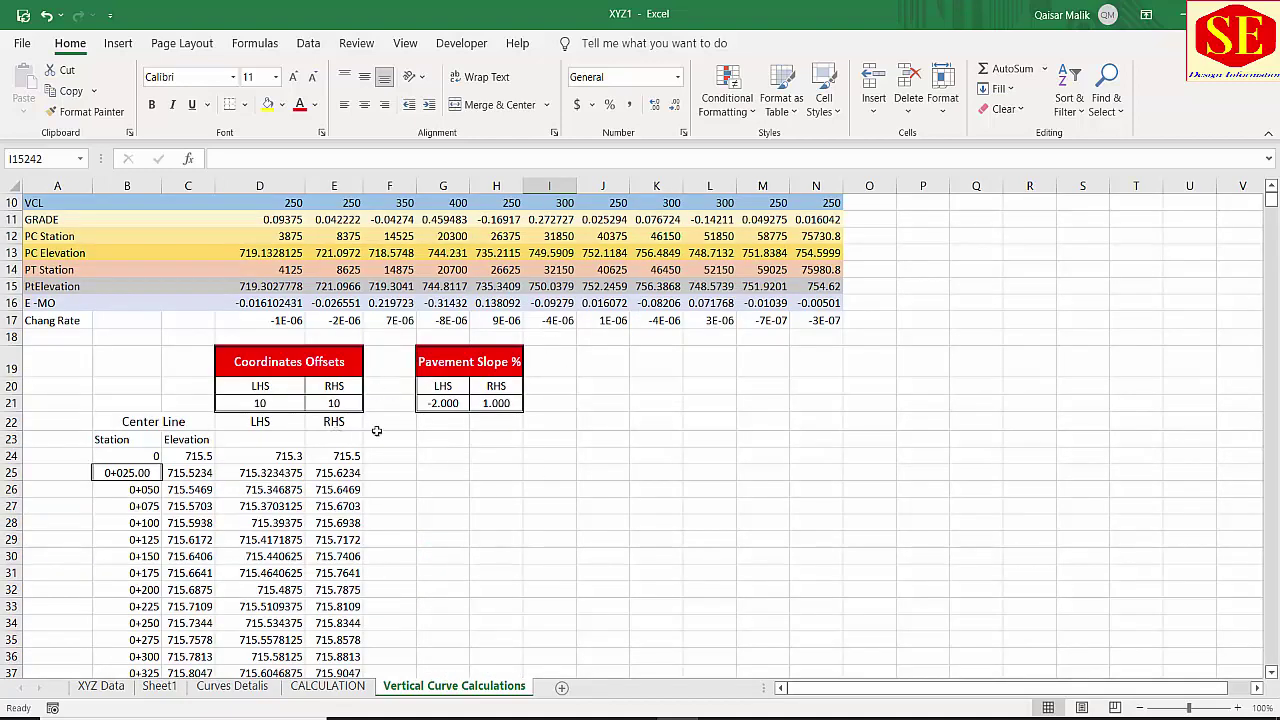
click(324, 686)
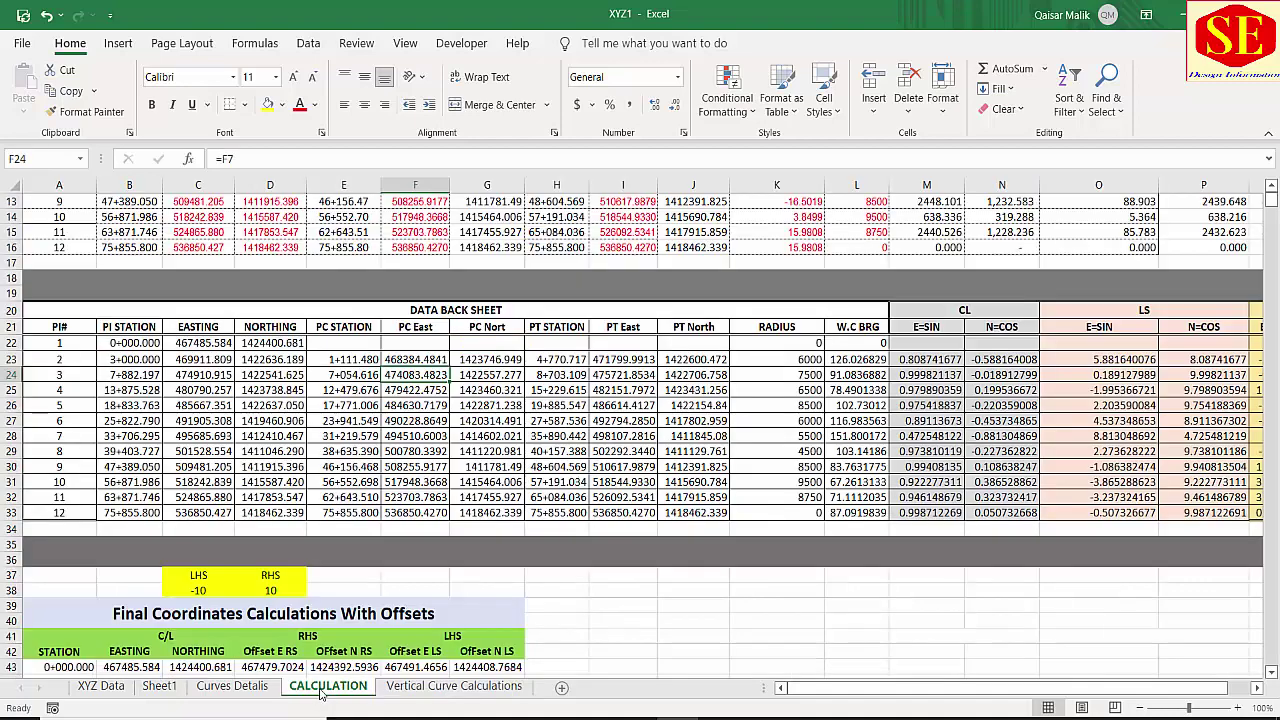
click(445, 688)
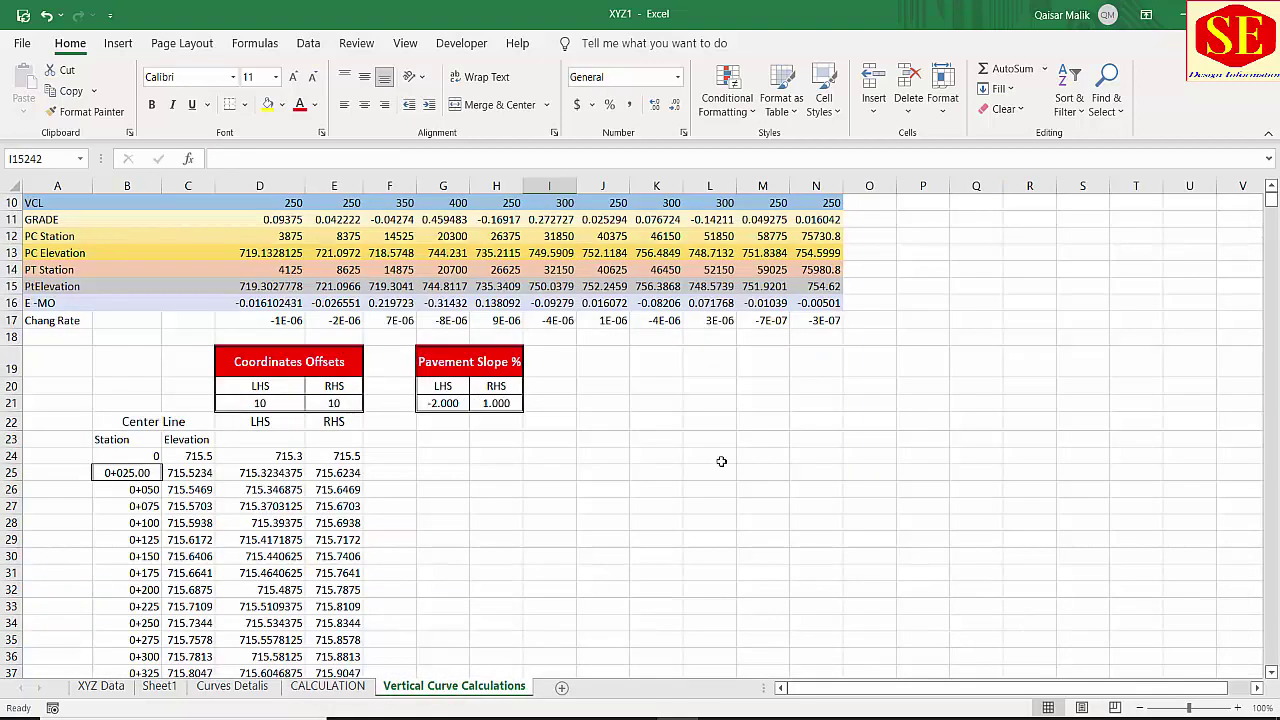
scroll(686, 465, up, 3)
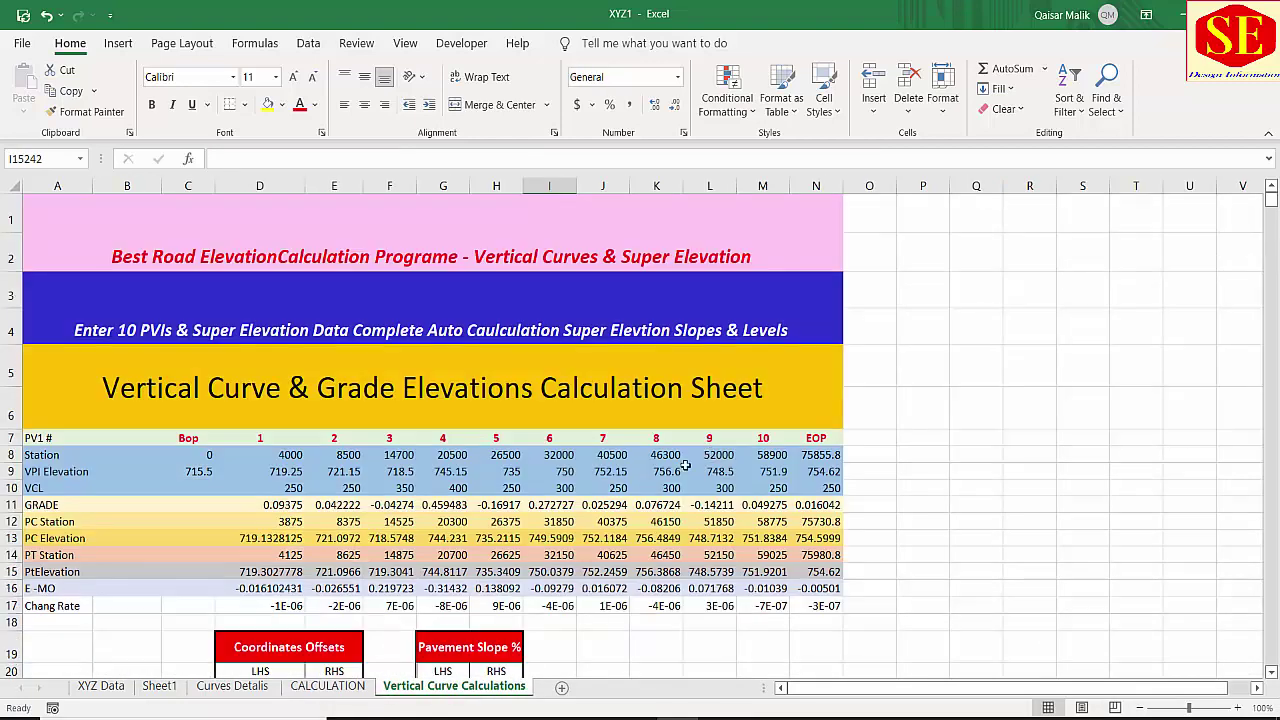
click(235, 688)
scroll(496, 420, up, 1)
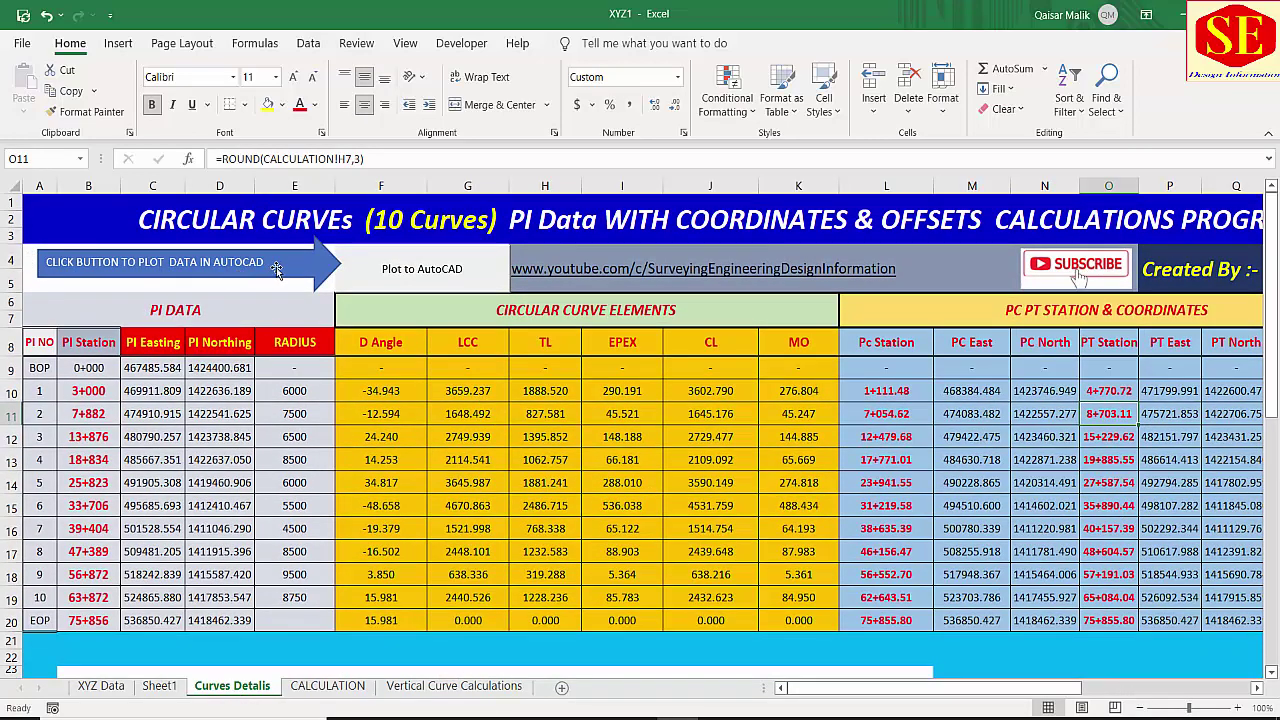
Run Plot to AutoCAD, zoom to check the drawn offsets, then return to Excel.
click(460, 270)
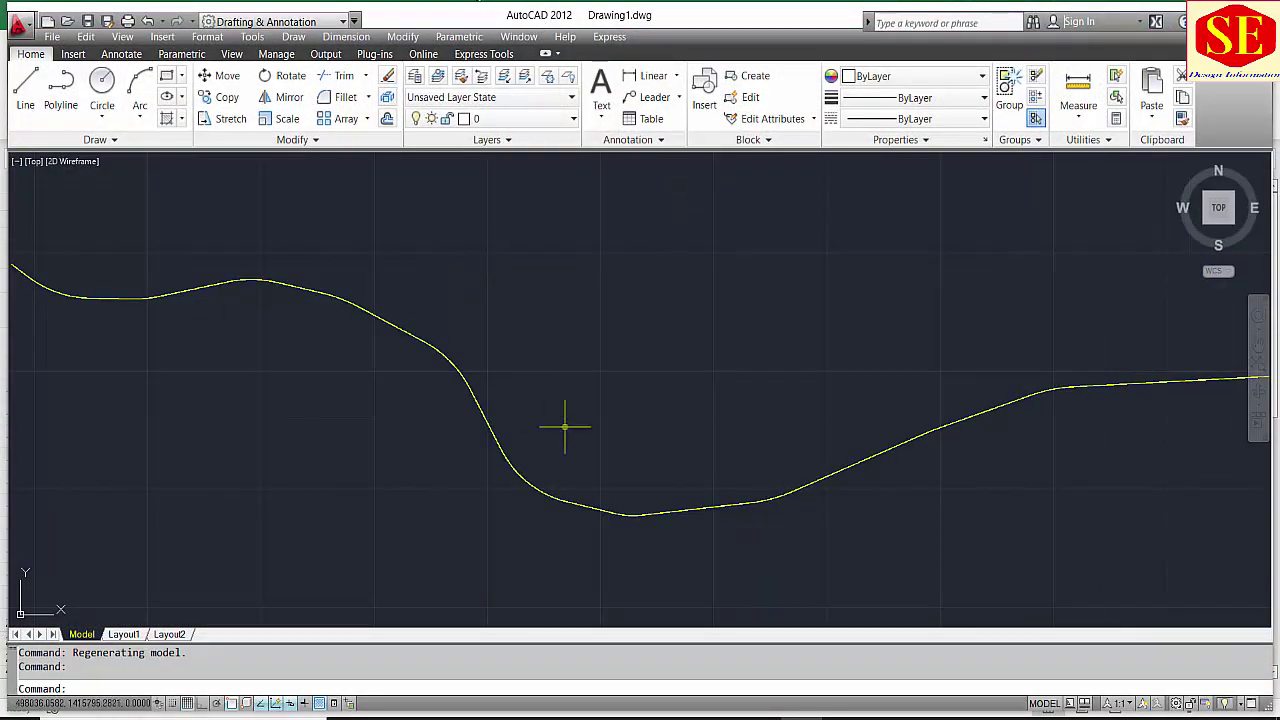
scroll(414, 343, up, 5)
scroll(389, 397, up, 3)
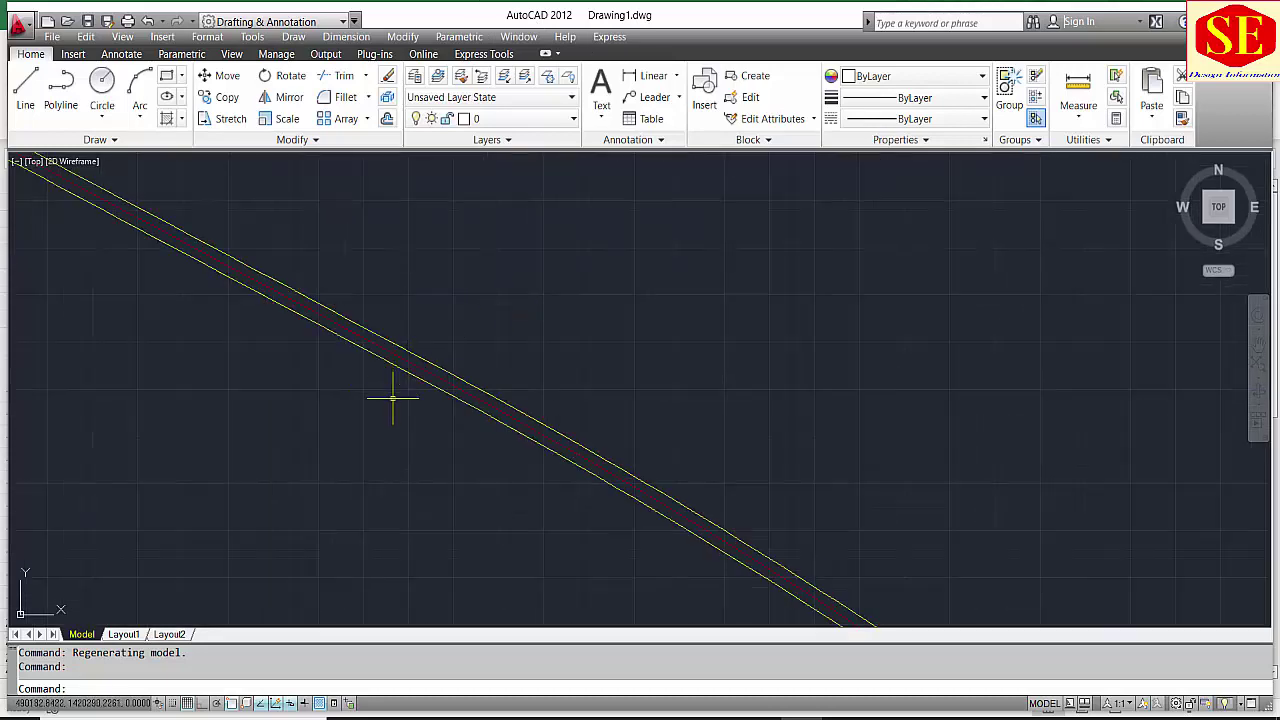
scroll(460, 340, up, 3)
scroll(529, 355, down, 3)
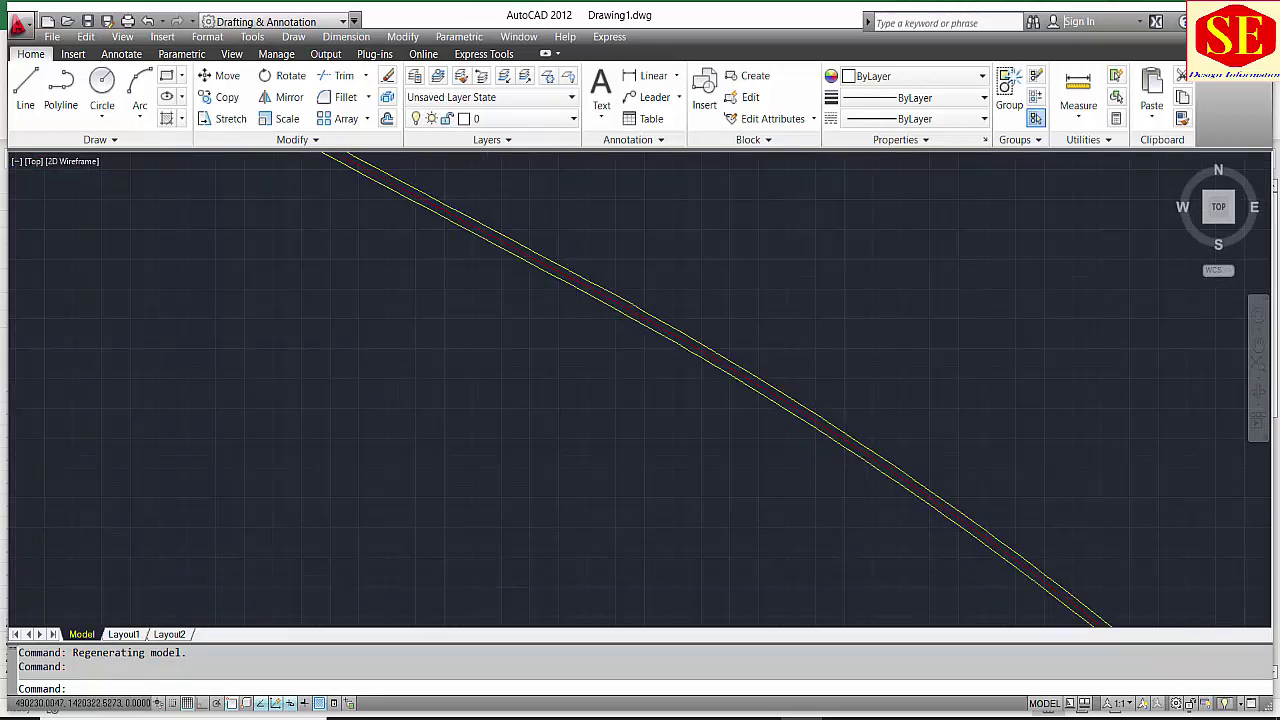
scroll(529, 355, down, 3)
scroll(470, 540, down, 2)
key(alt+Tab)
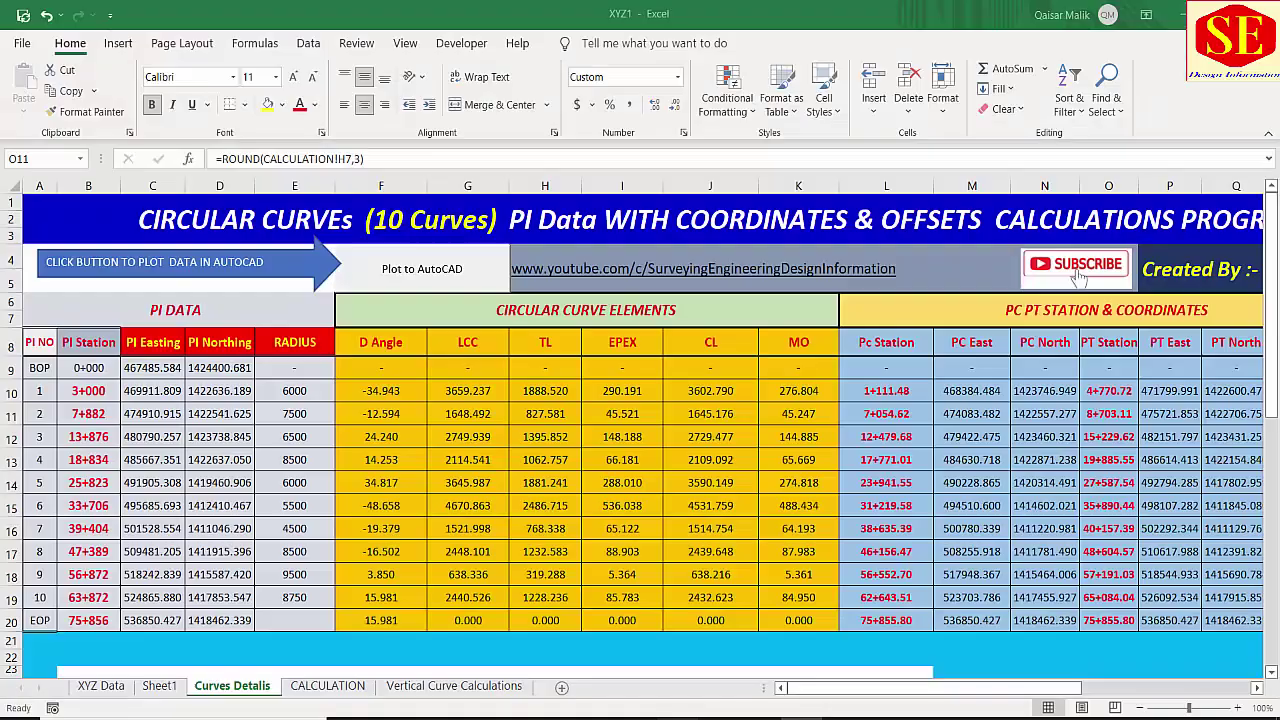
On the XYZ Data sheet, set the LHS offset in G14 to -50 and RHS offset in I14 to 50.
click(96, 688)
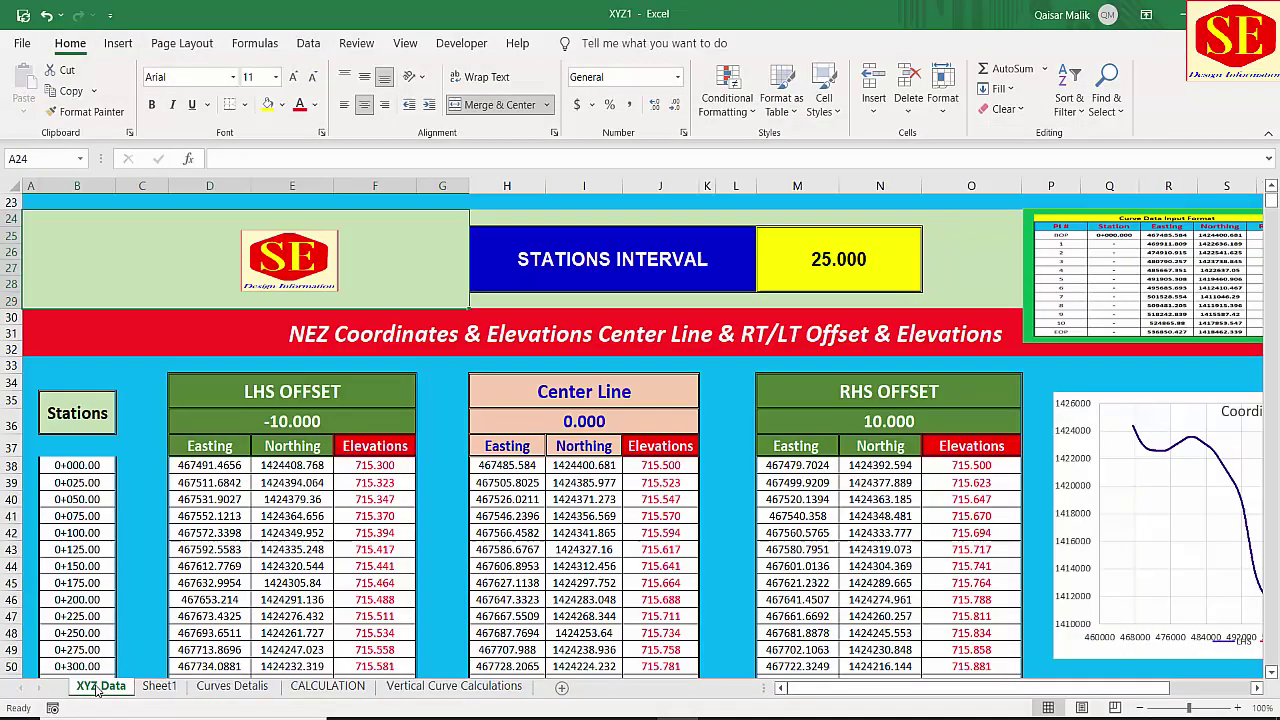
scroll(490, 400, up, 2)
scroll(494, 380, up, 5)
click(494, 472)
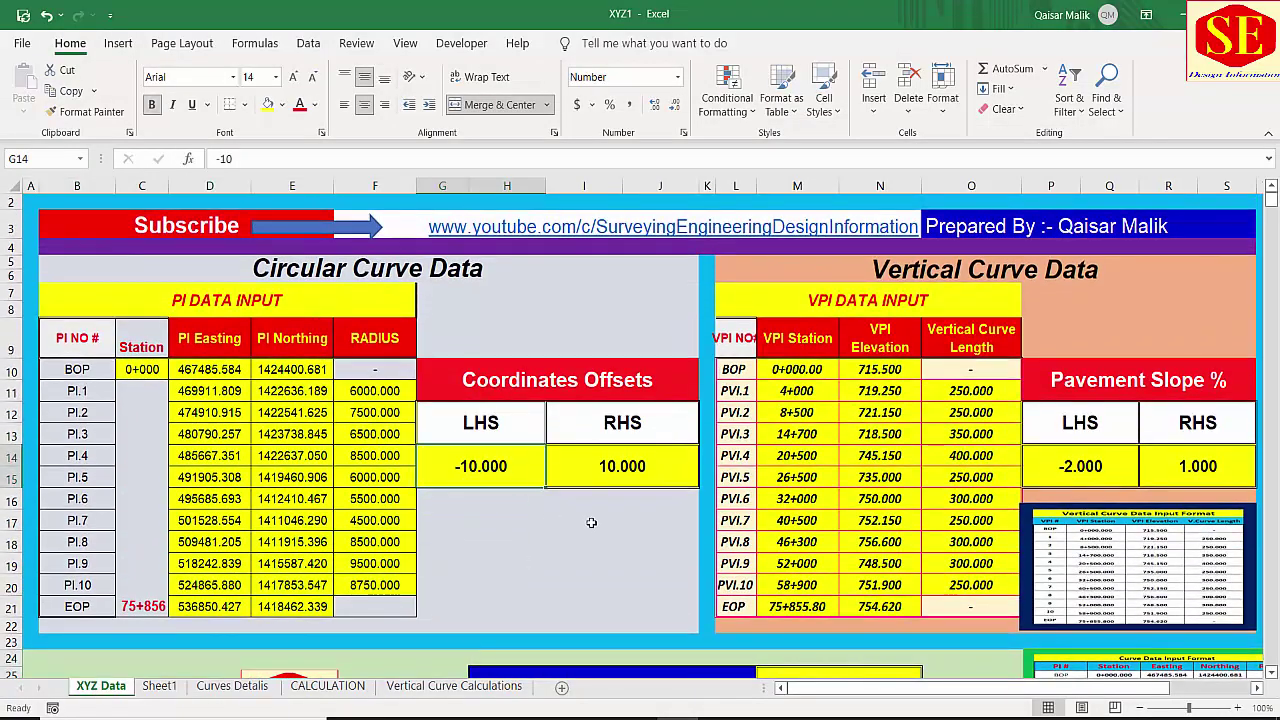
text(-50)
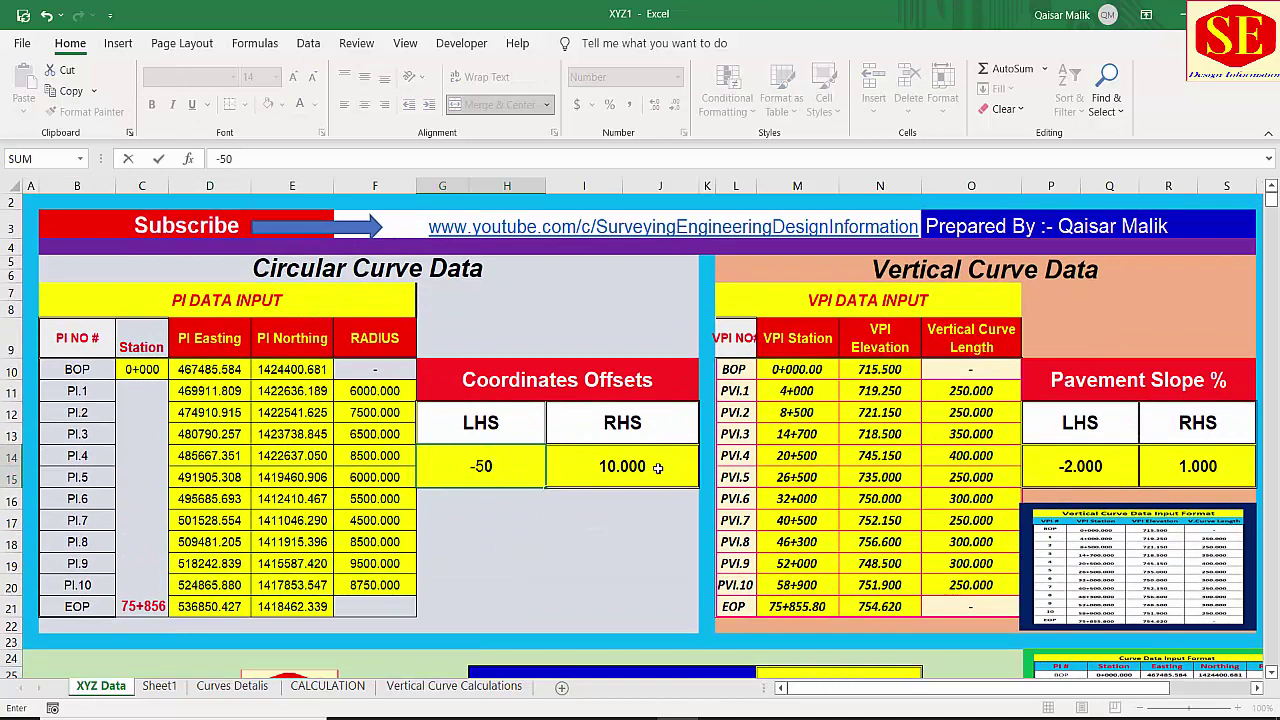
click(660, 460)
text(50)
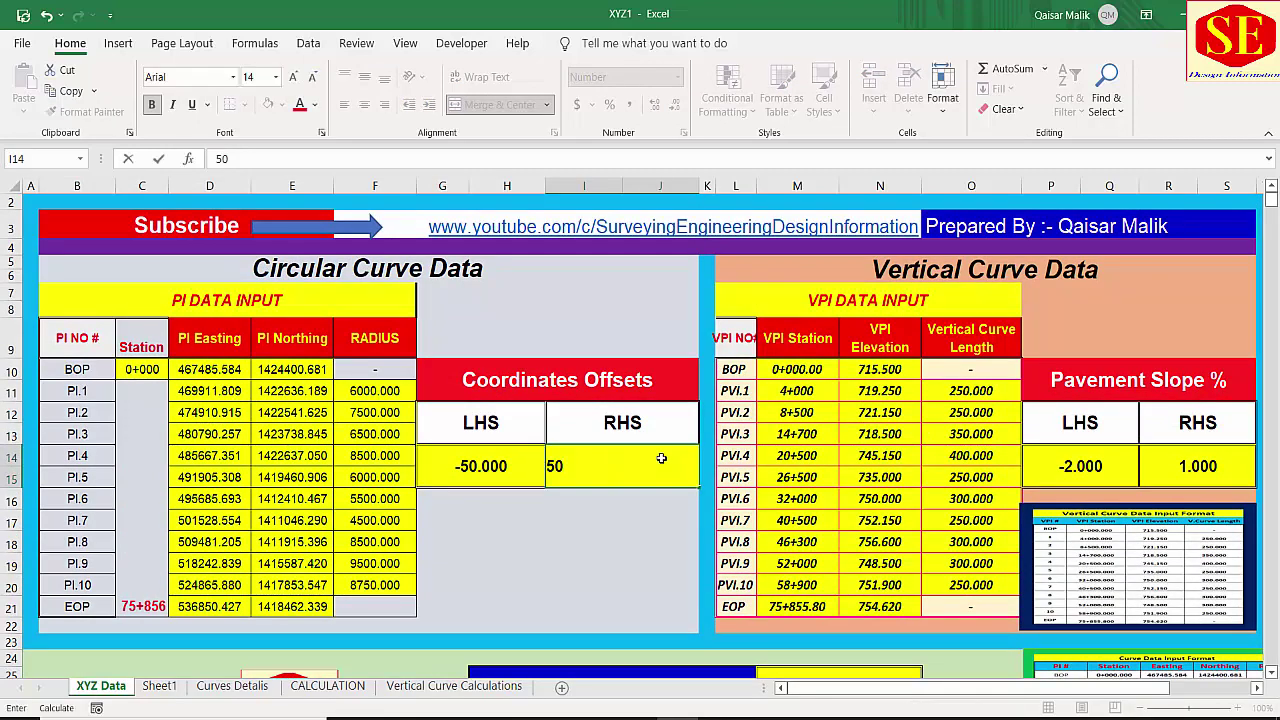
click(575, 521)
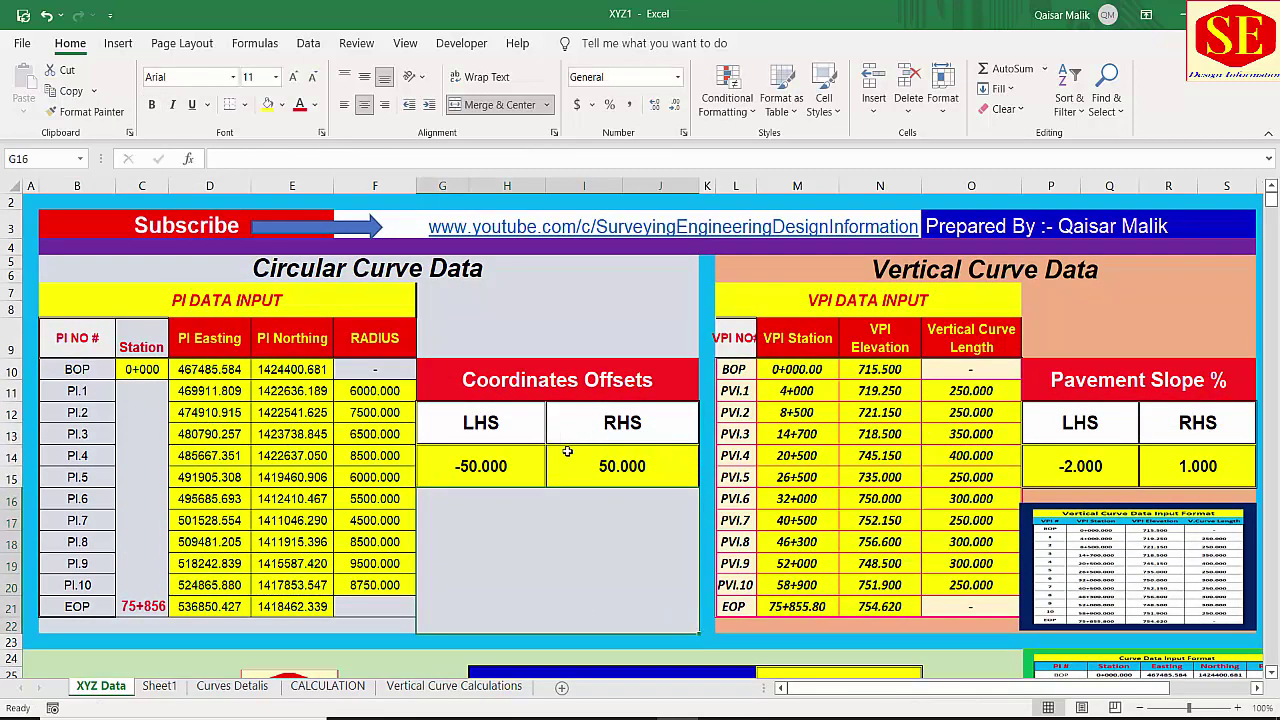
click(230, 686)
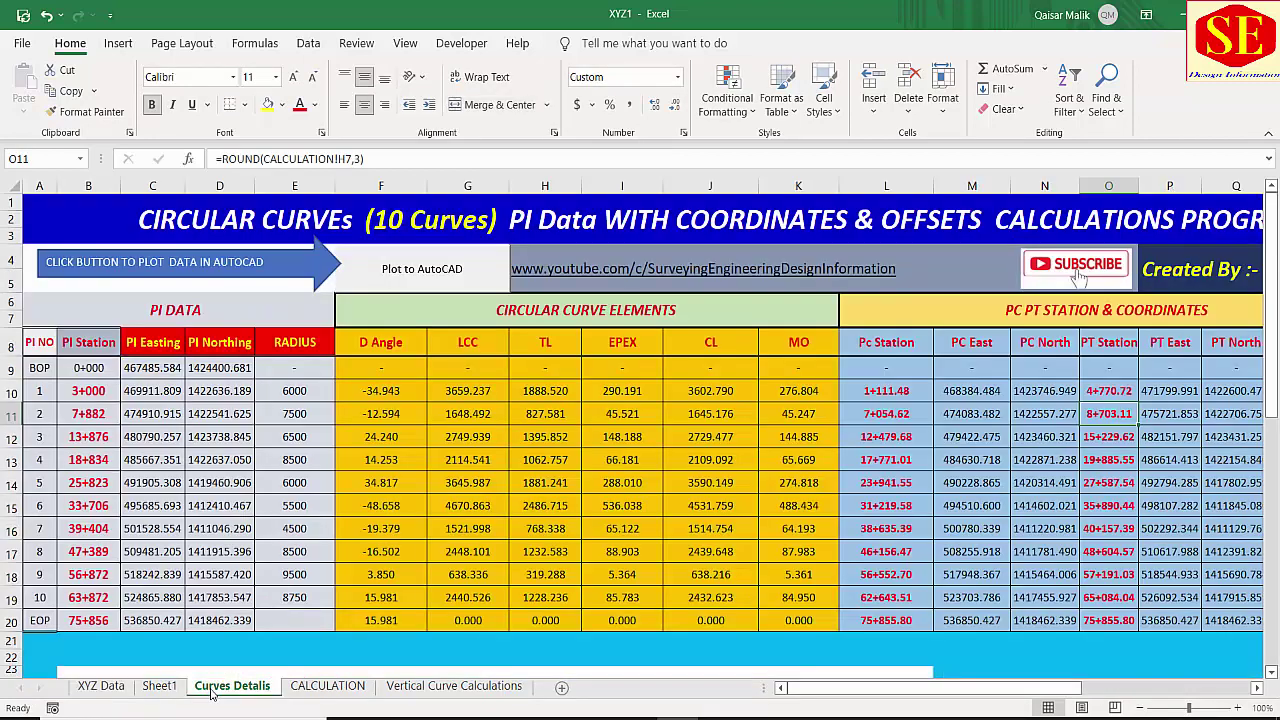
Re-plot the alignment into AutoCAD with ±50 offset lines and zoom to inspect it.
click(425, 274)
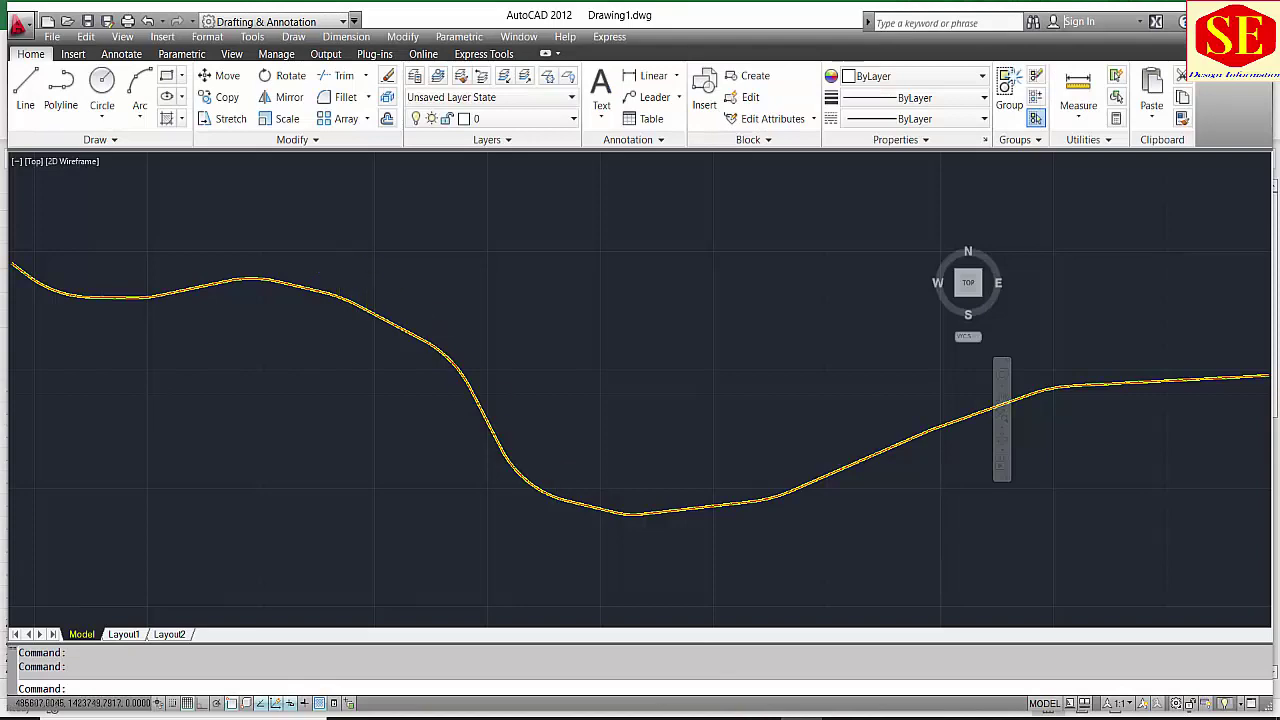
scroll(360, 349, up, 2)
scroll(354, 360, up, 2)
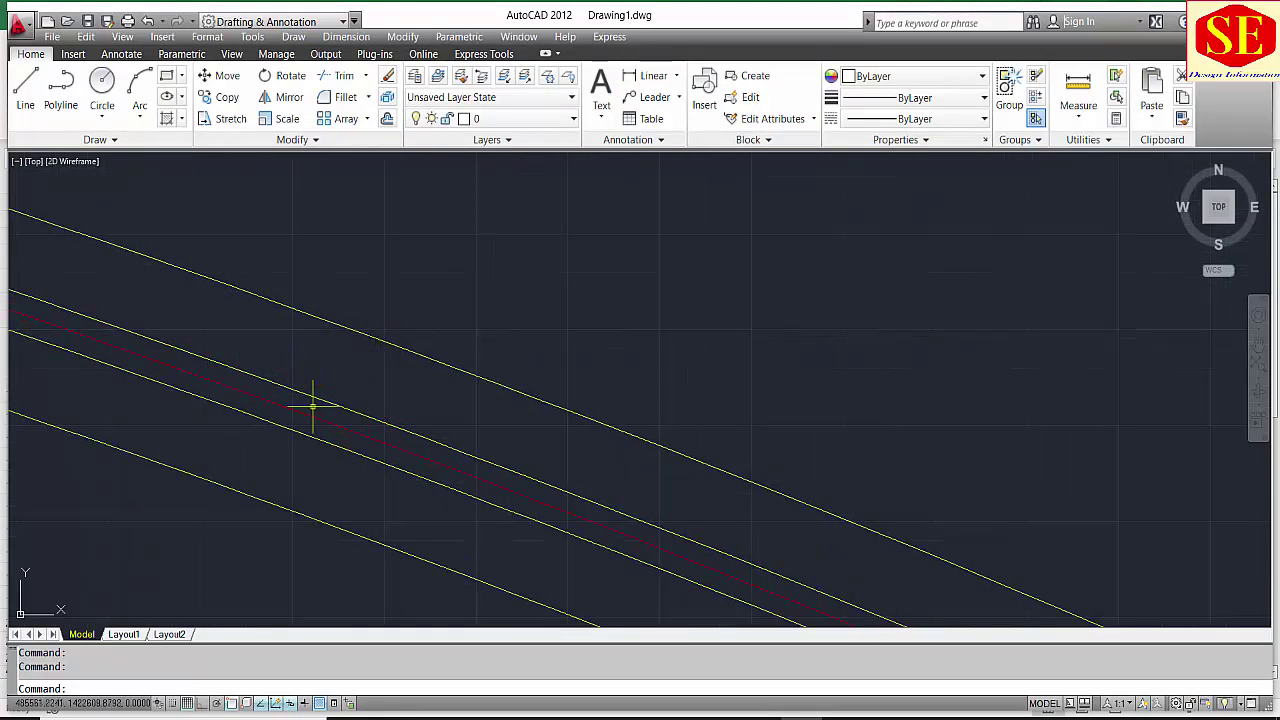
scroll(380, 337, down, 3)
scroll(394, 334, down, 2)
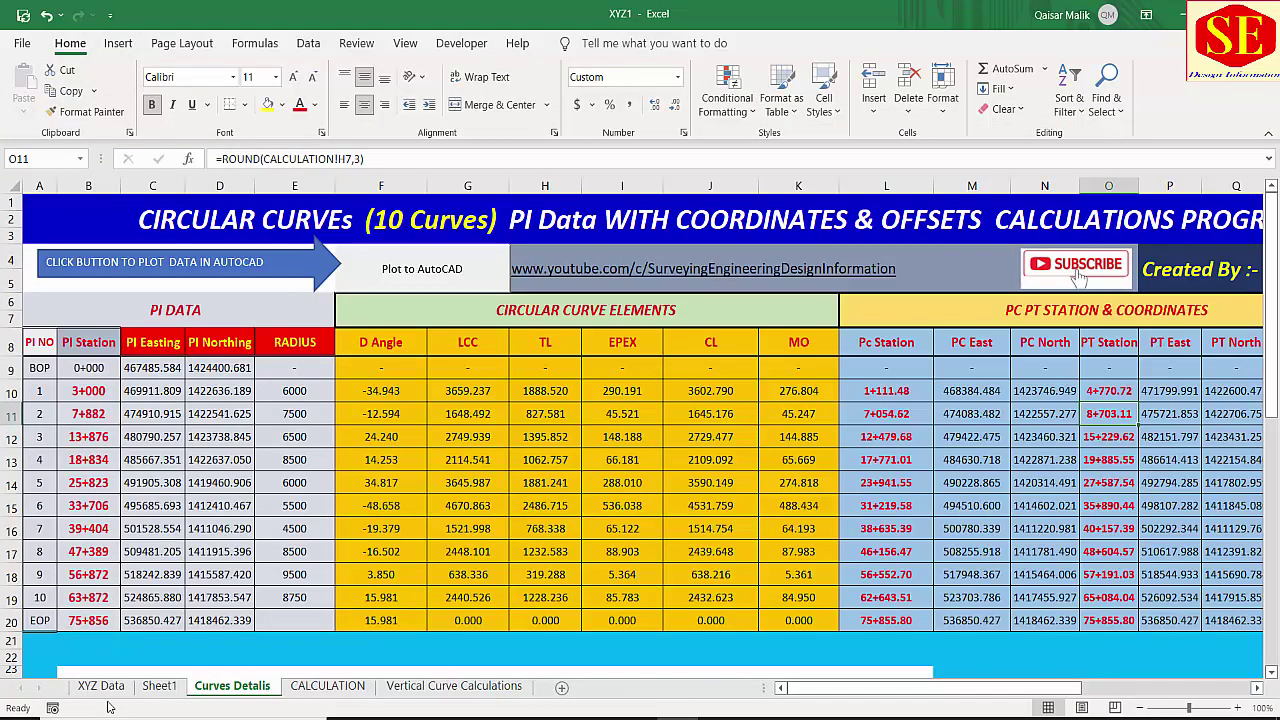
On XYZ Data, set the LHS offset in G14 to -100 and RHS offset in I14 to 100.
click(102, 687)
click(503, 477)
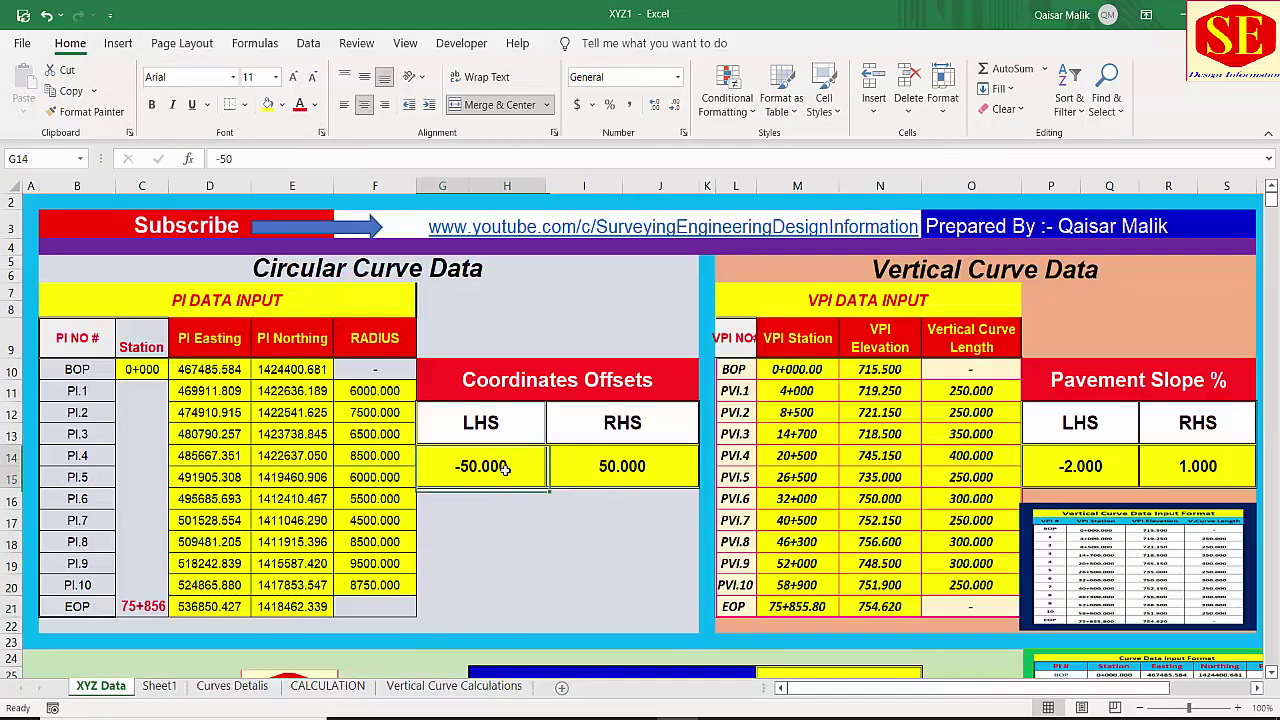
text(-100)
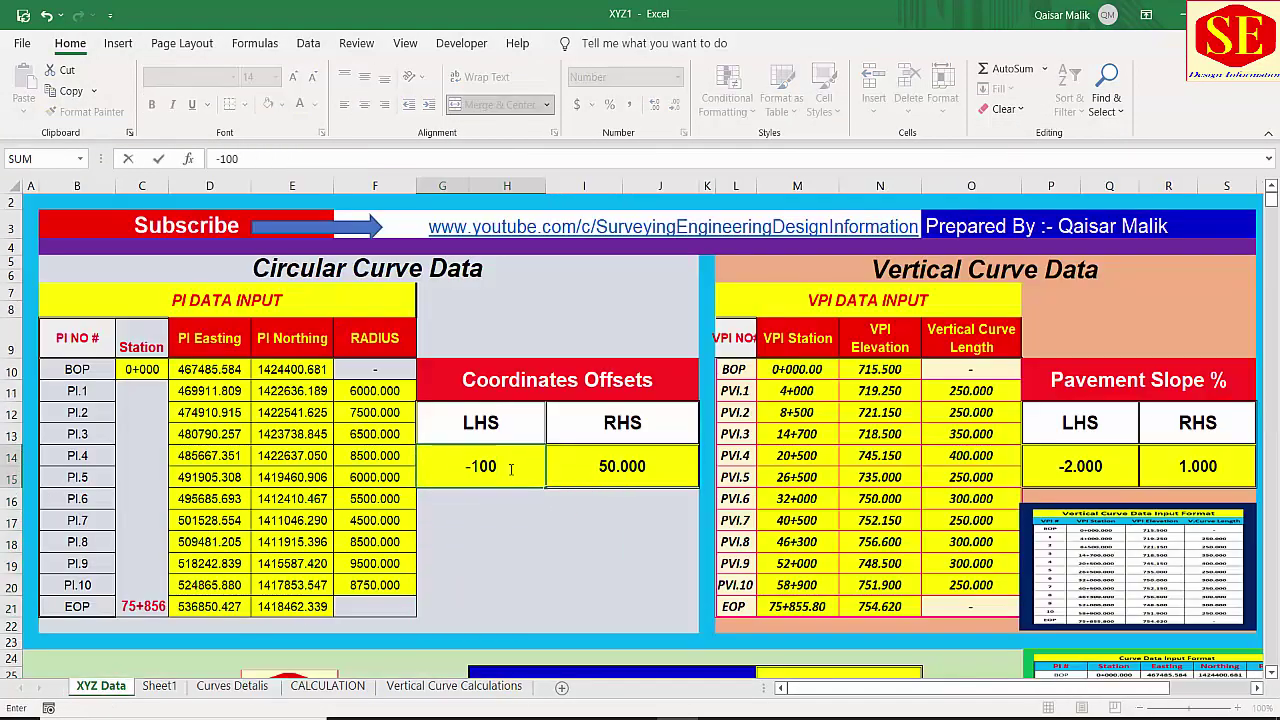
click(620, 466)
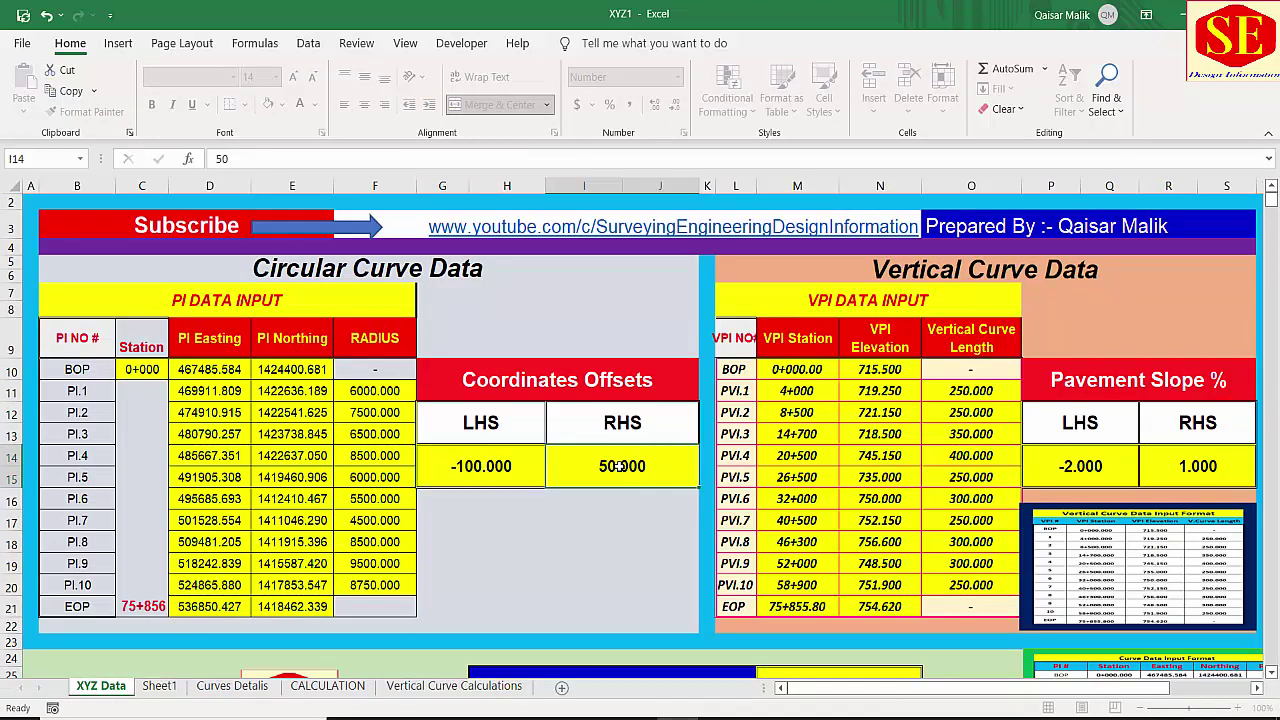
text(100)
click(607, 556)
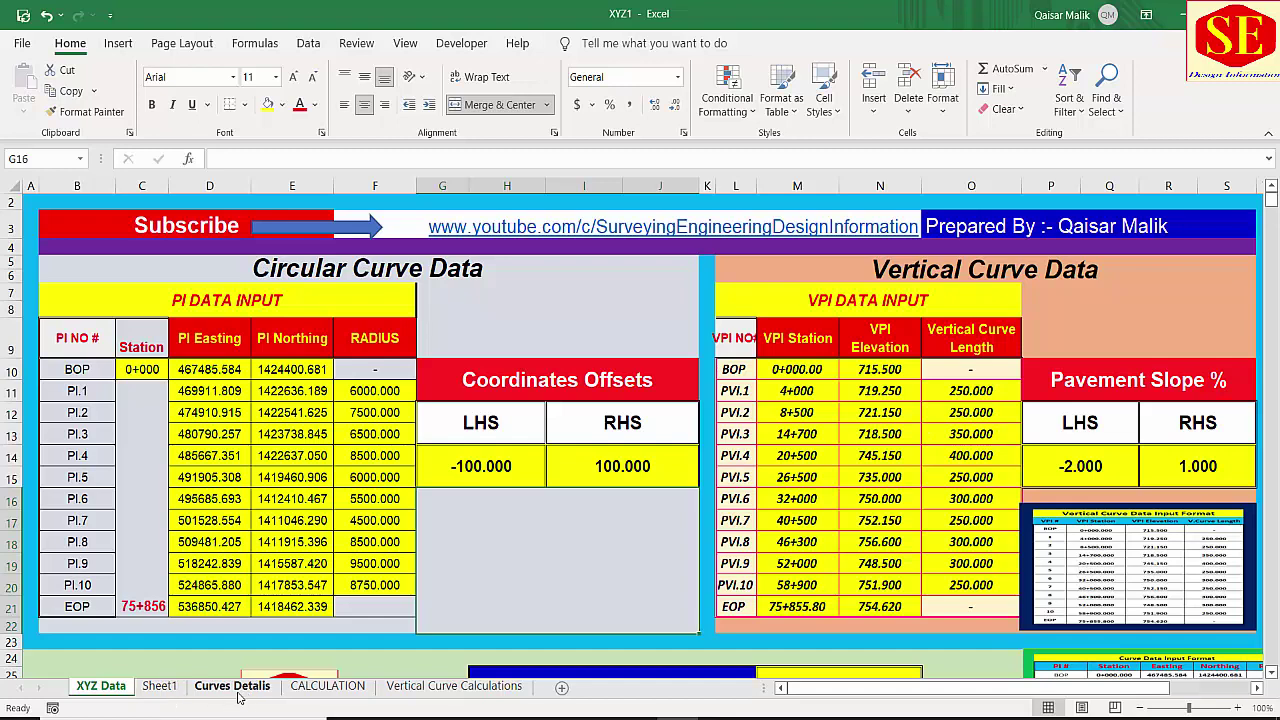
click(240, 686)
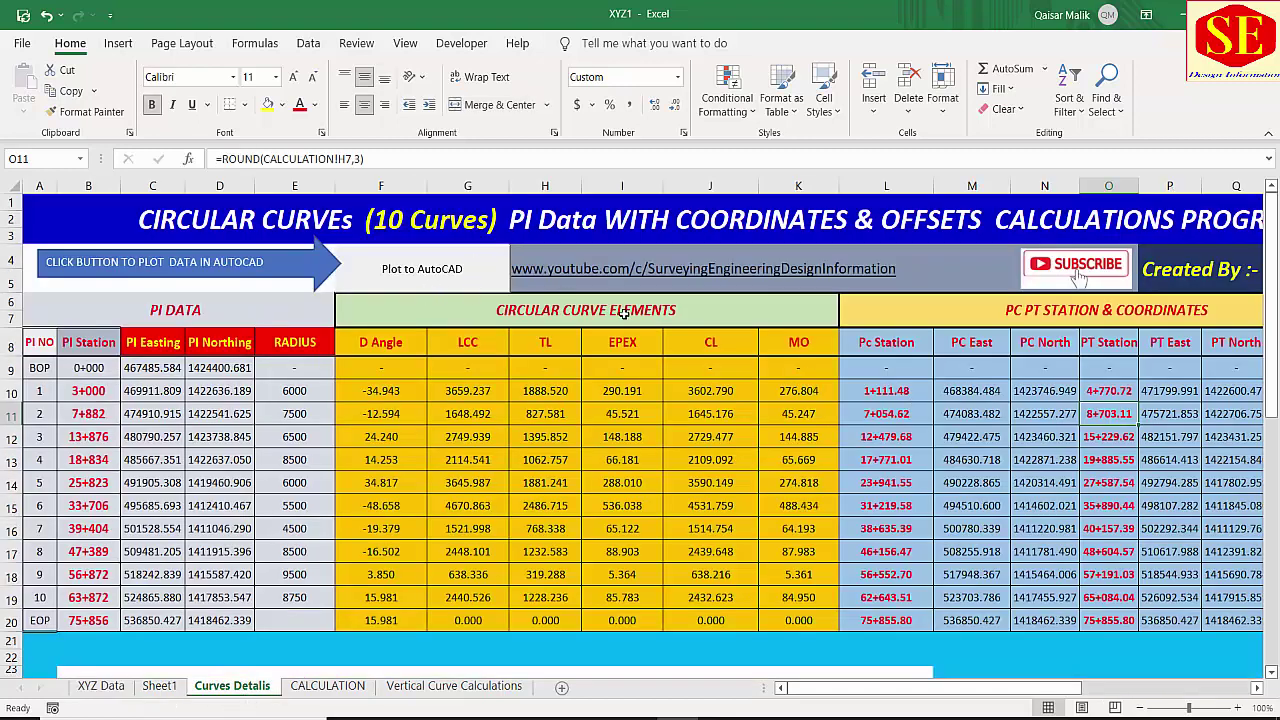
Re-plot the alignment with ±100 offset lines, then zoom and pan to check its left end.
click(425, 271)
scroll(384, 300, up, 5)
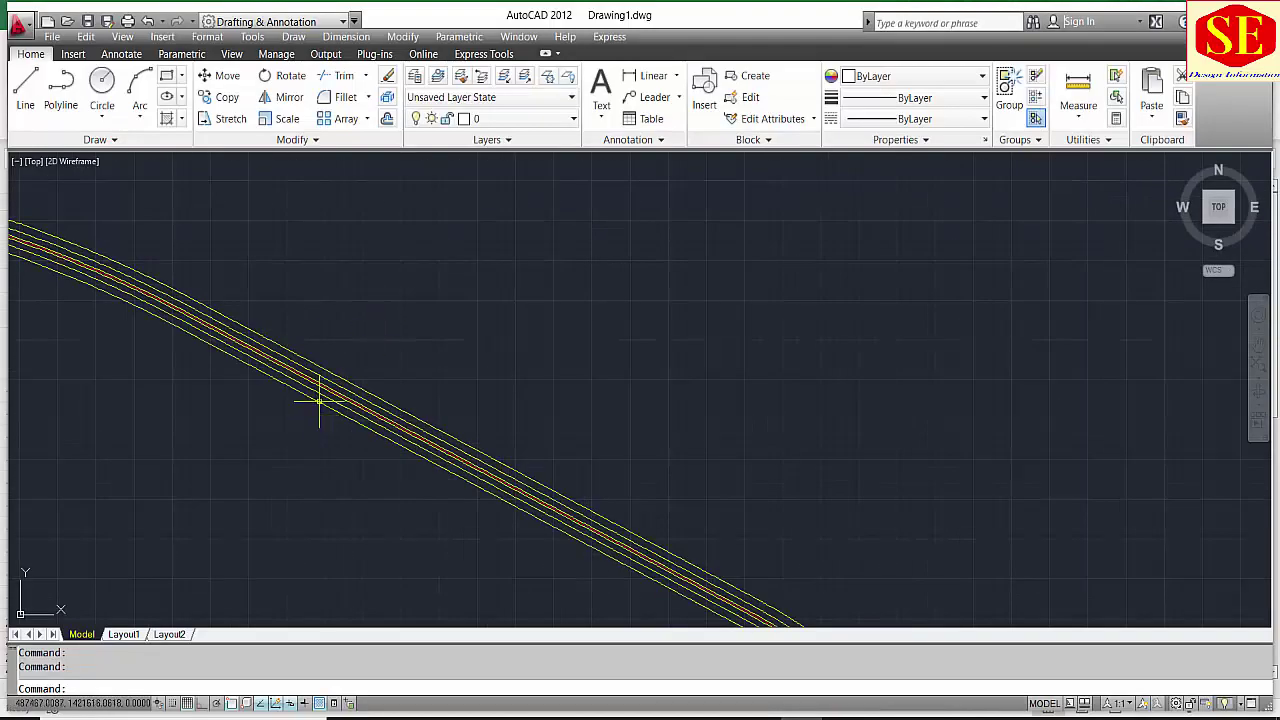
scroll(319, 401, down, 2)
scroll(454, 343, down, 5)
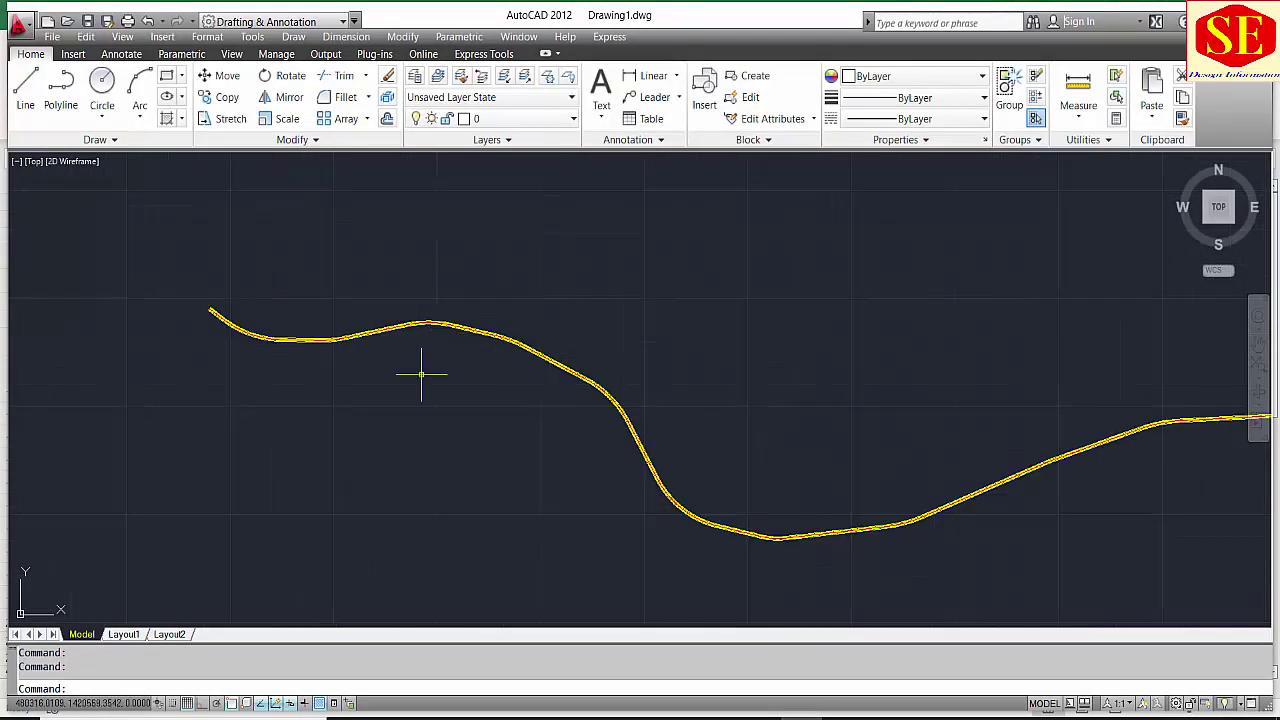
scroll(243, 314, up, 3)
drag(20, 238, 600, 323)
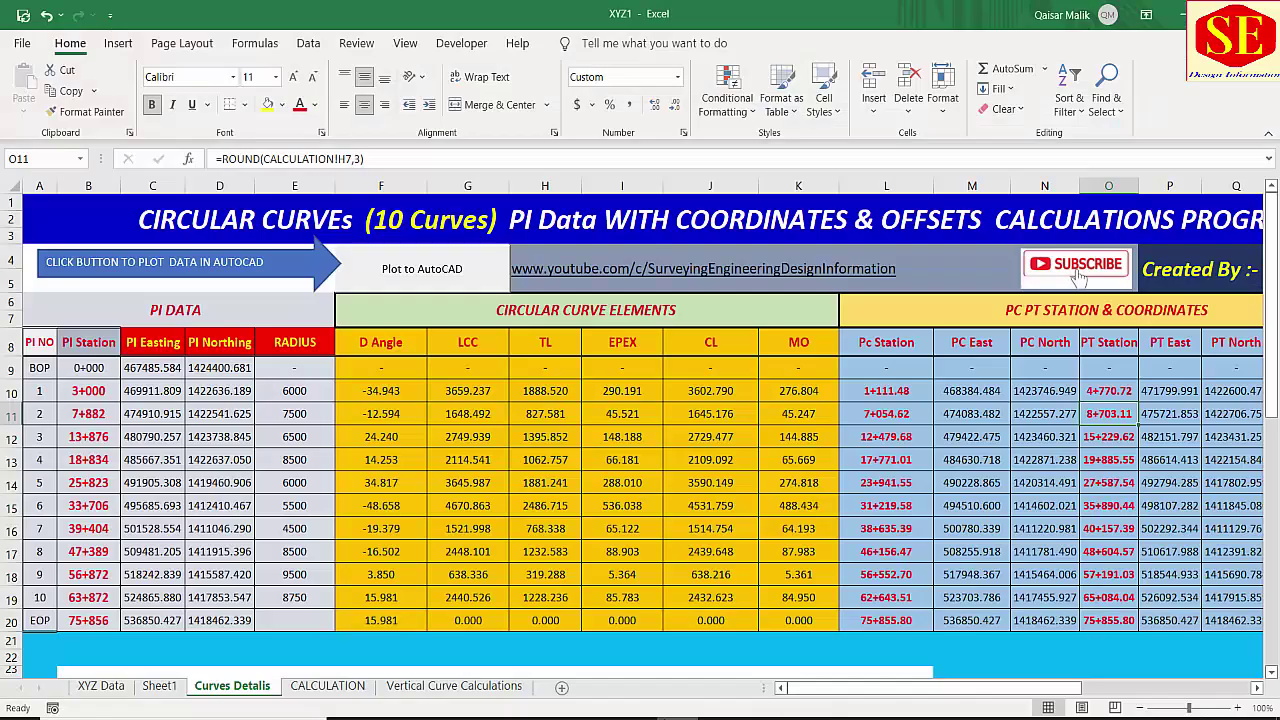
Open the DrawPolyline macro assigned to the Plot to AutoCAD button in the VBA editor.
click(420, 278)
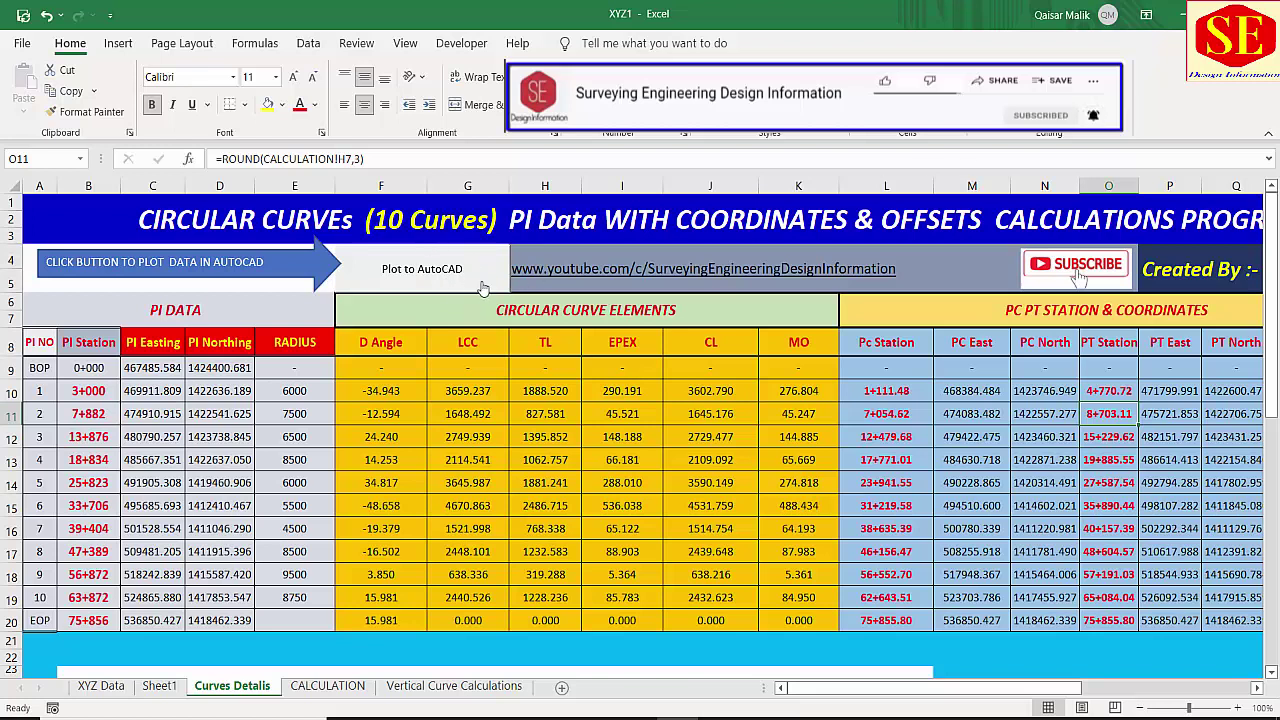
right_click(391, 262)
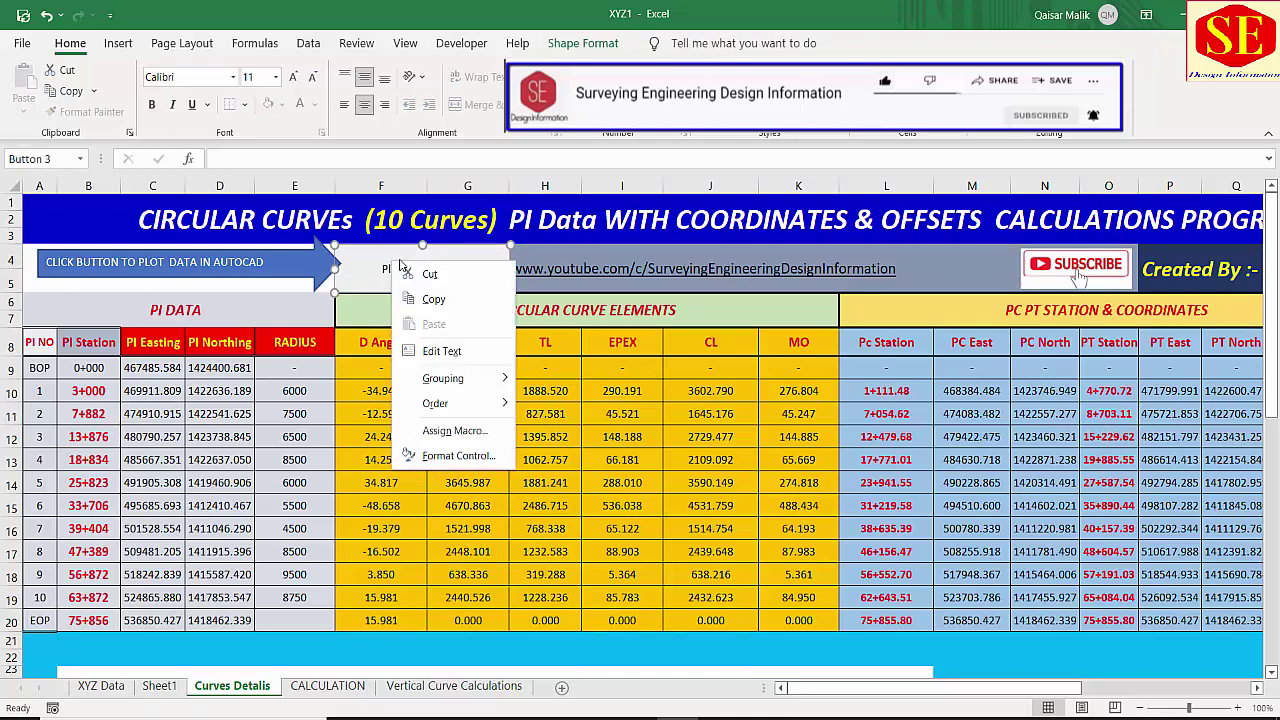
click(455, 431)
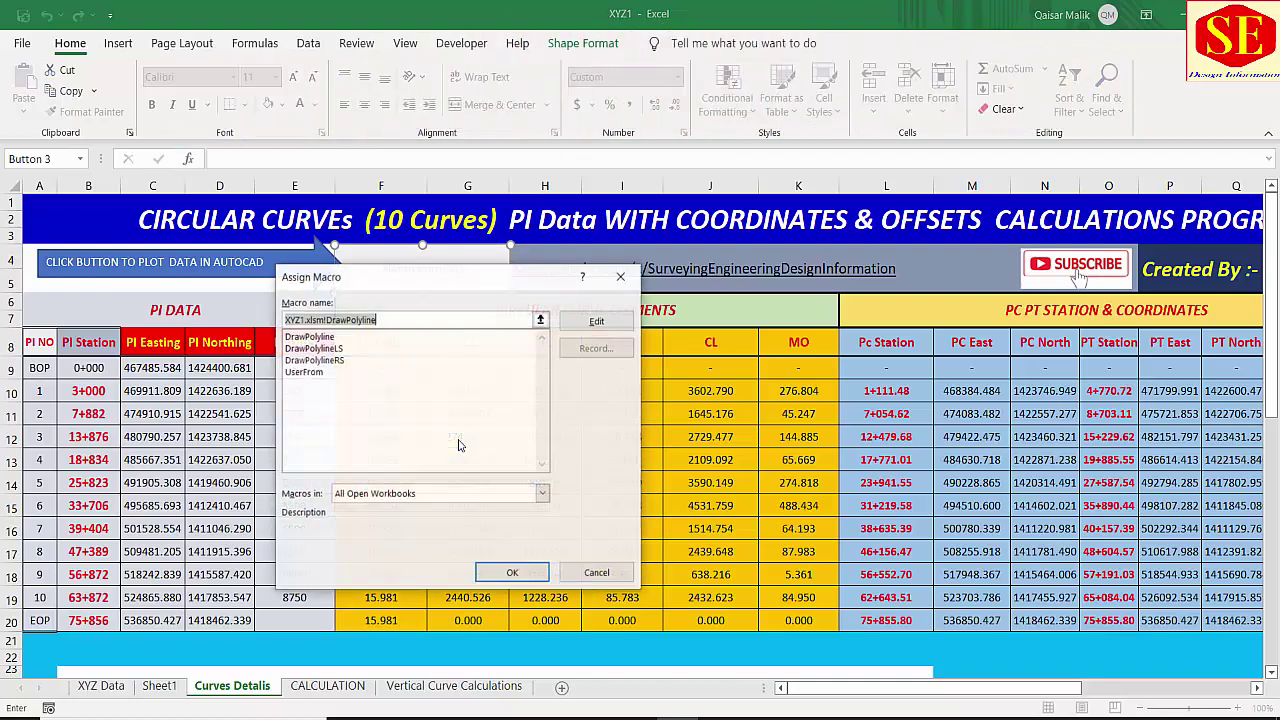
click(599, 321)
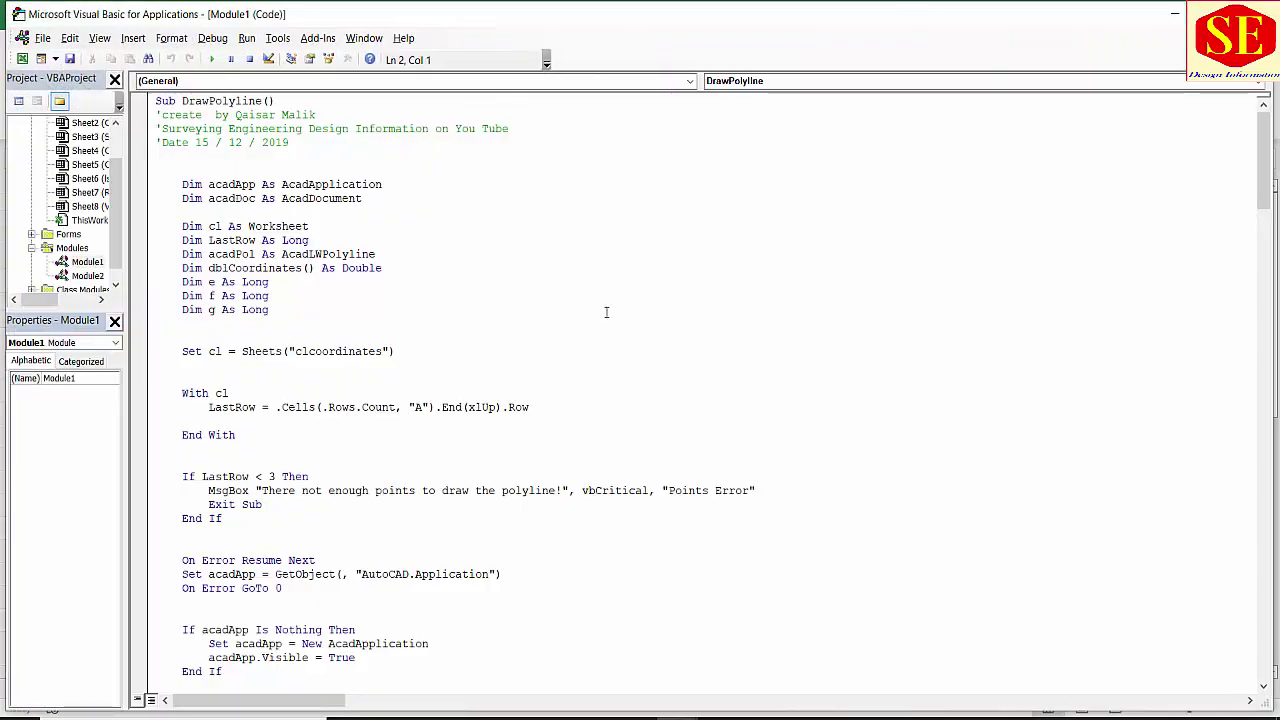
scroll(403, 279, down, 7)
scroll(397, 247, up, 7)
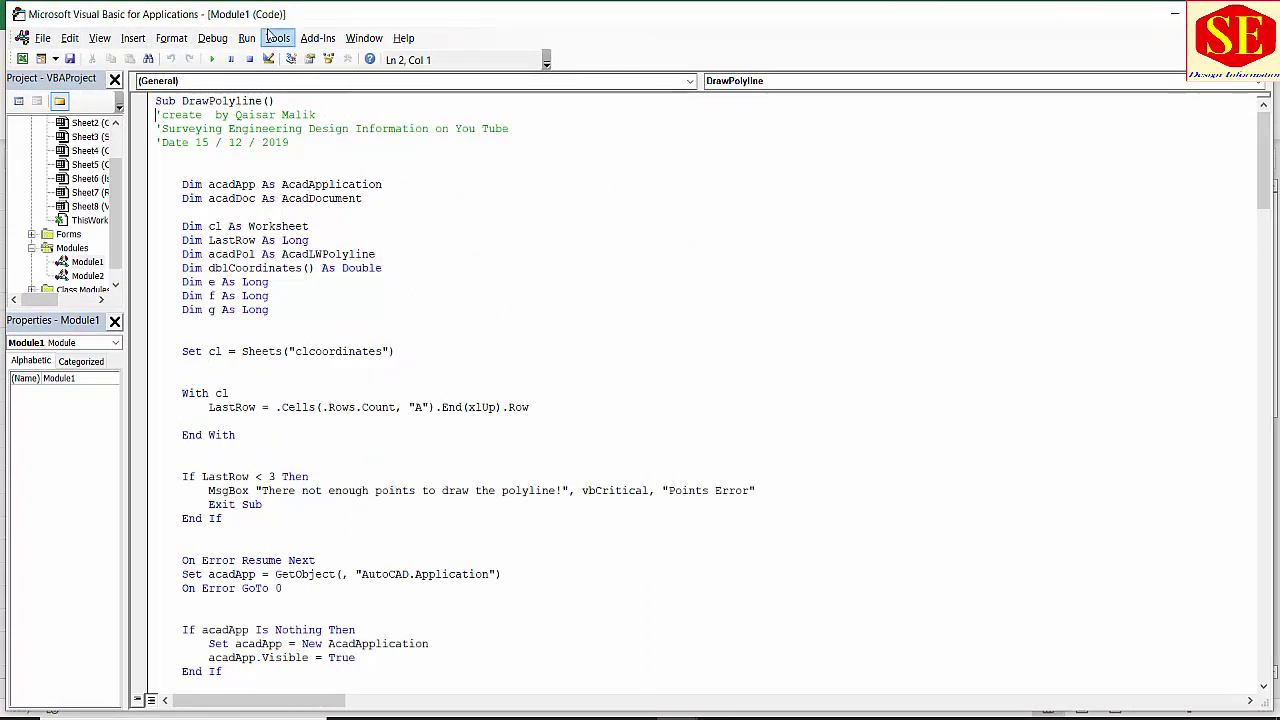
click(277, 38)
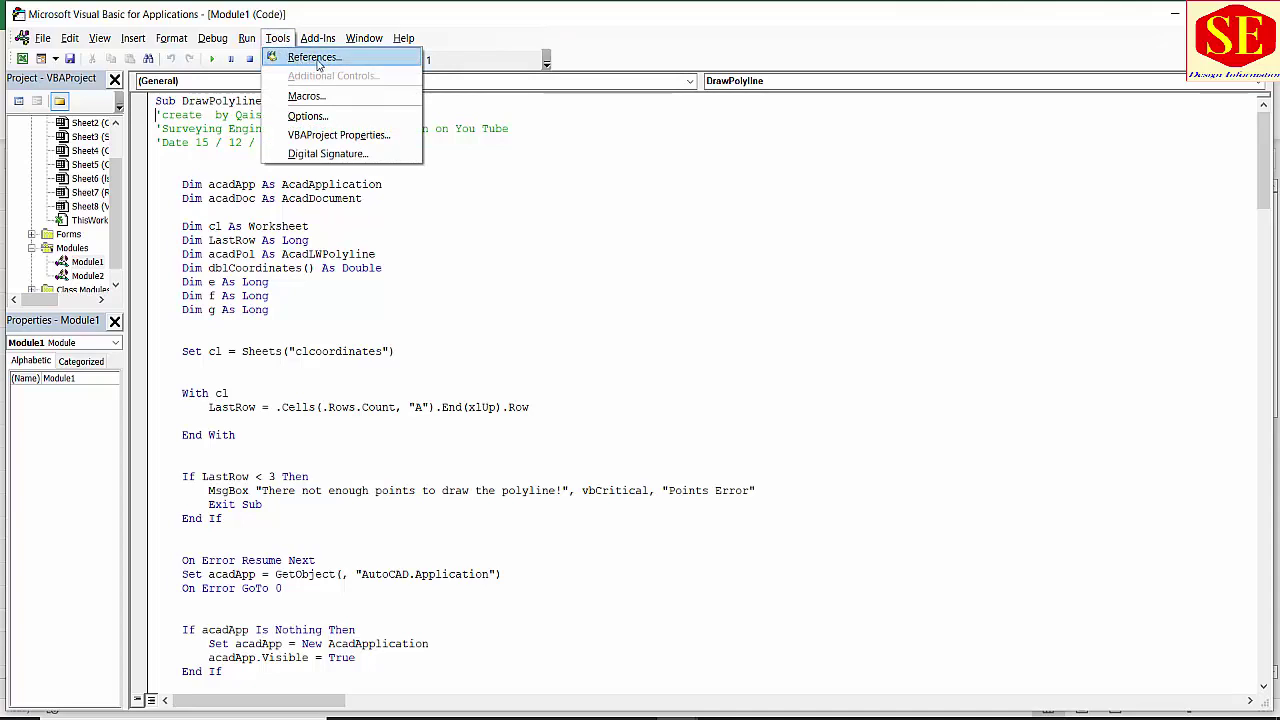
In Tools > References, tick AutoCAD 2021 Type Library and confirm with OK.
click(316, 58)
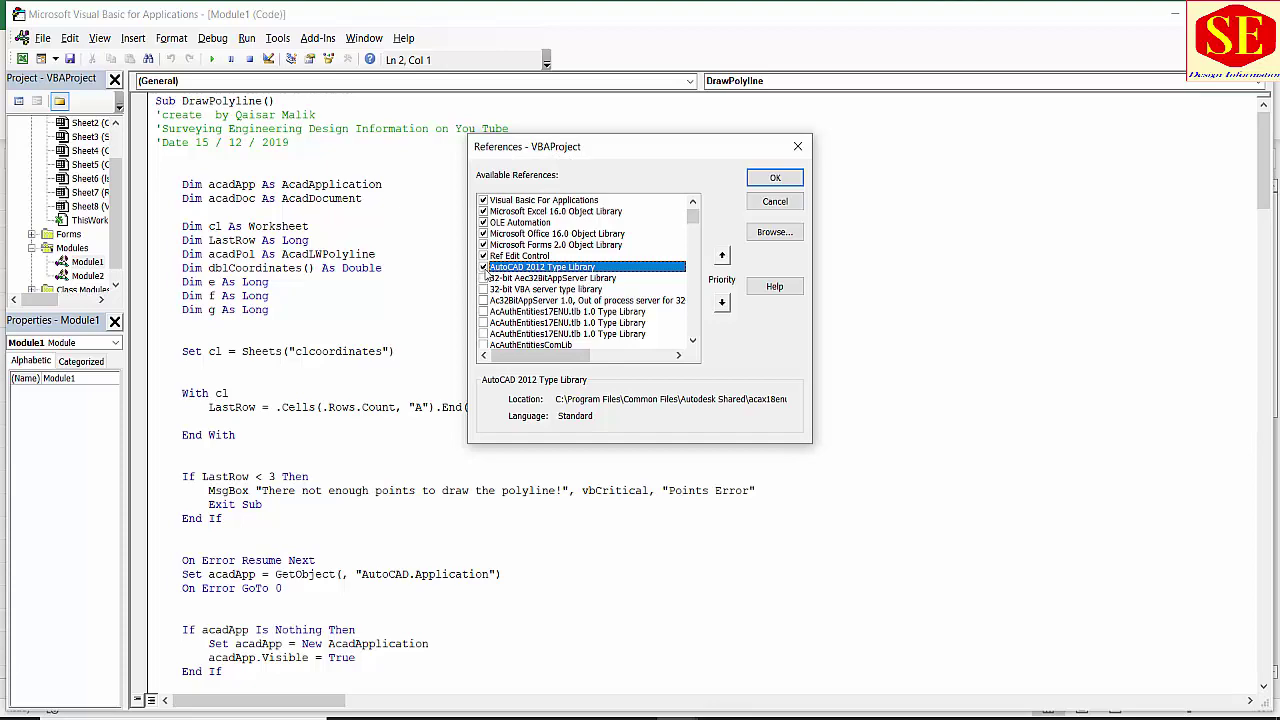
scroll(591, 290, down, 8)
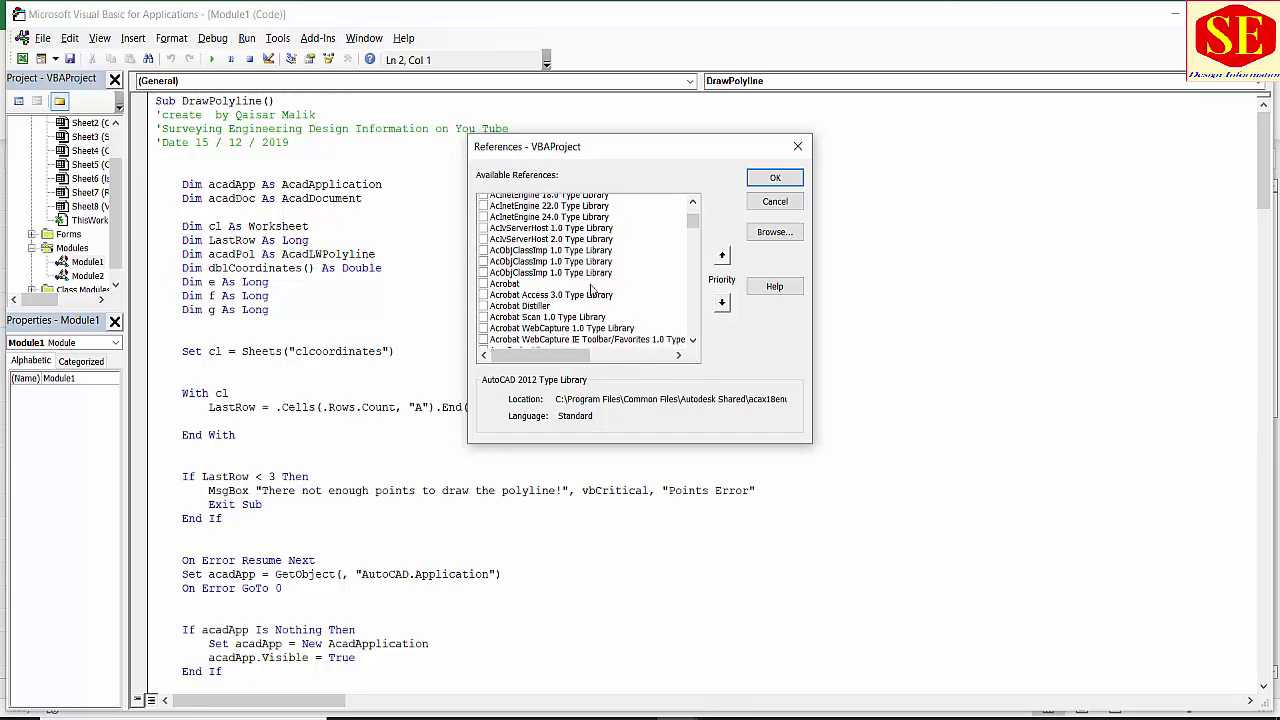
scroll(591, 290, down, 5)
scroll(591, 290, down, 5)
scroll(591, 290, down, 5)
scroll(591, 290, down, 5)
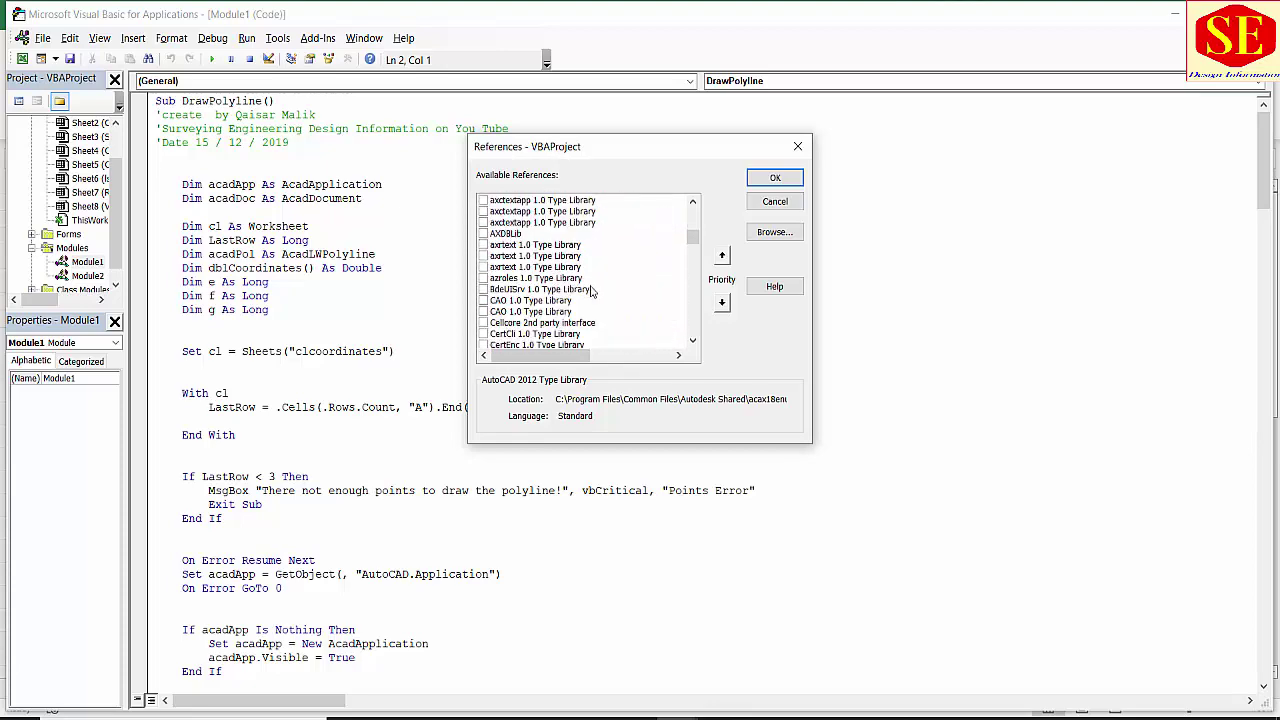
scroll(591, 290, down, 2)
scroll(591, 290, down, 3)
scroll(591, 290, up, 1)
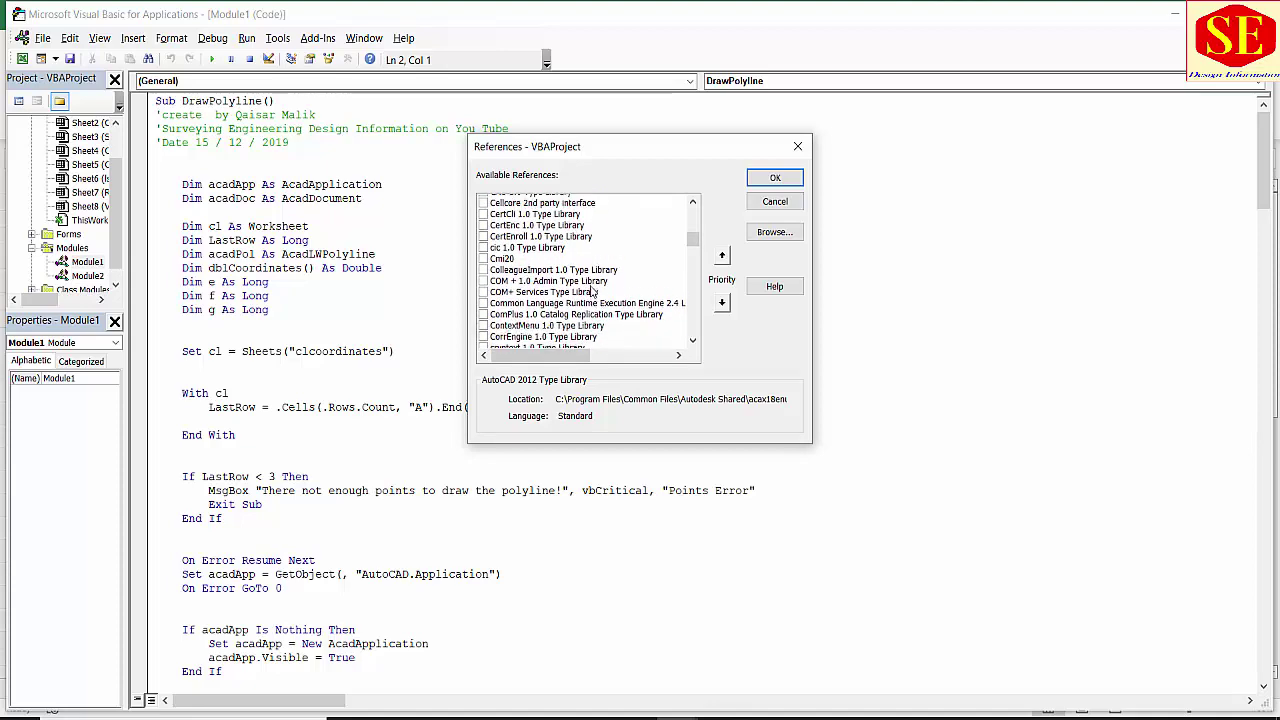
scroll(591, 290, up, 2)
scroll(591, 290, up, 1)
scroll(591, 290, down, 1)
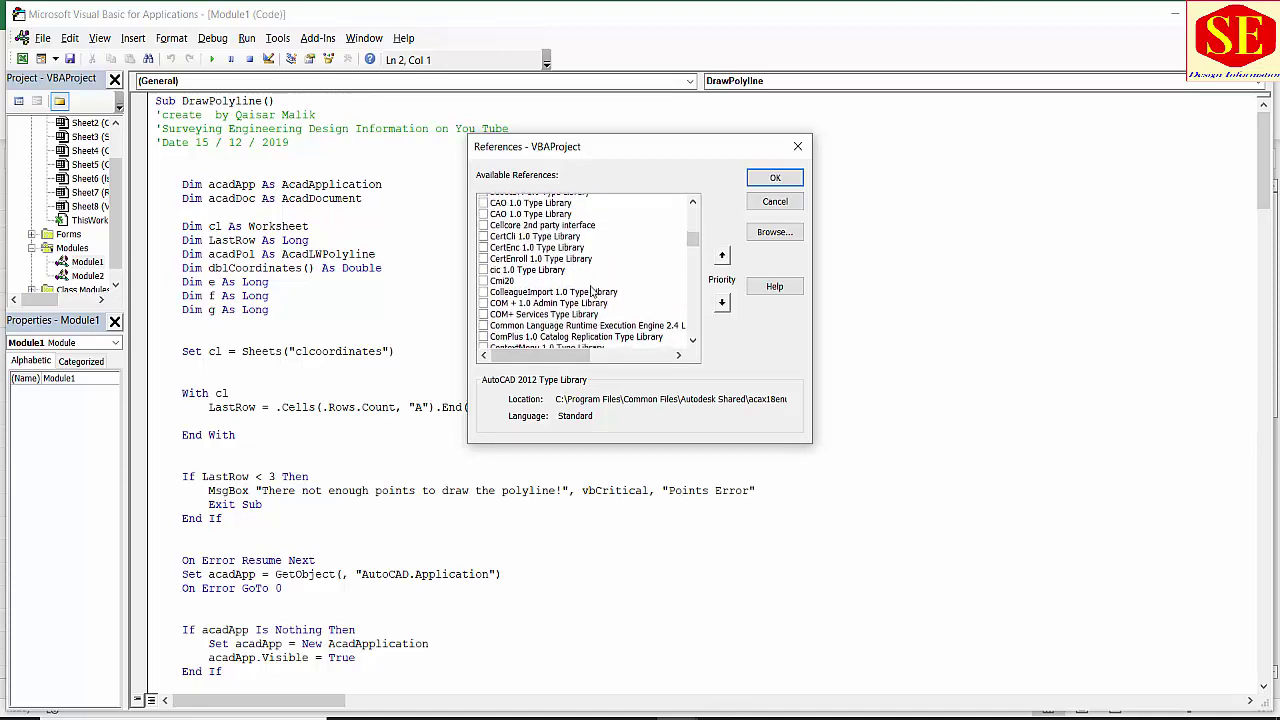
scroll(591, 290, down, 2)
scroll(591, 290, down, 1)
scroll(591, 290, down, 1)
scroll(591, 290, down, 1)
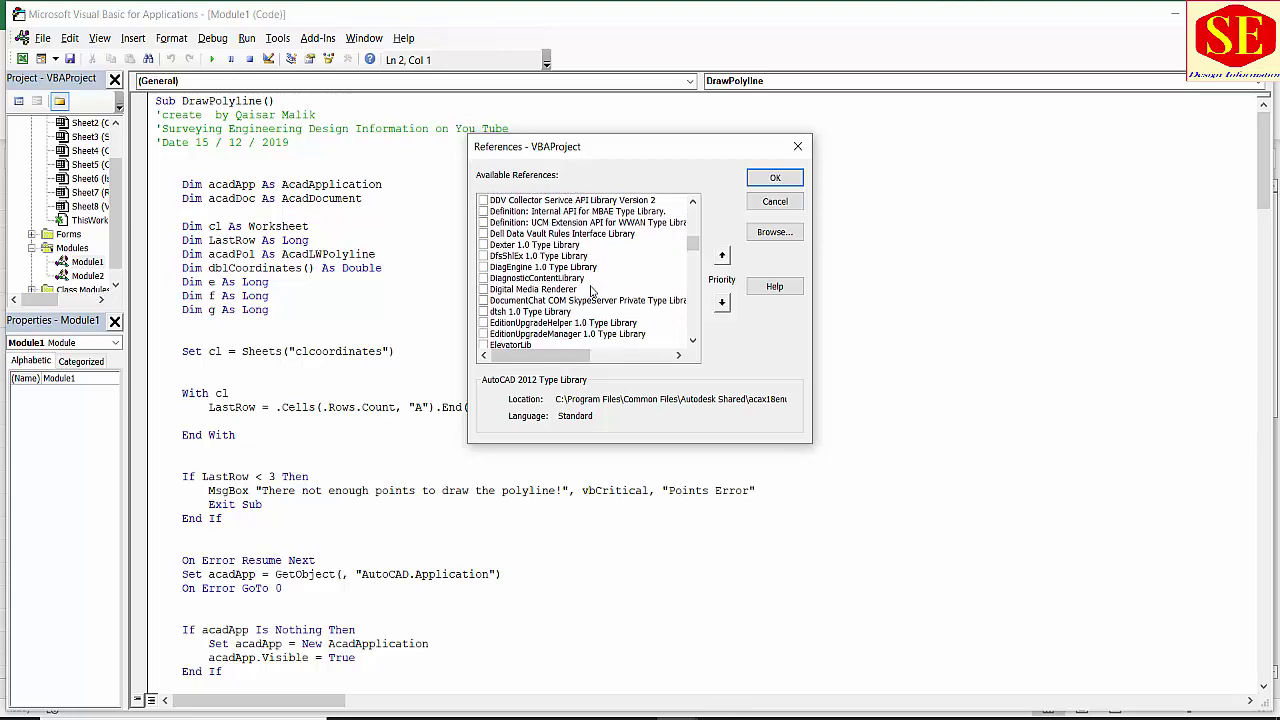
scroll(591, 290, up, 1)
scroll(591, 290, up, 3)
scroll(591, 290, up, 1)
scroll(591, 290, up, 1)
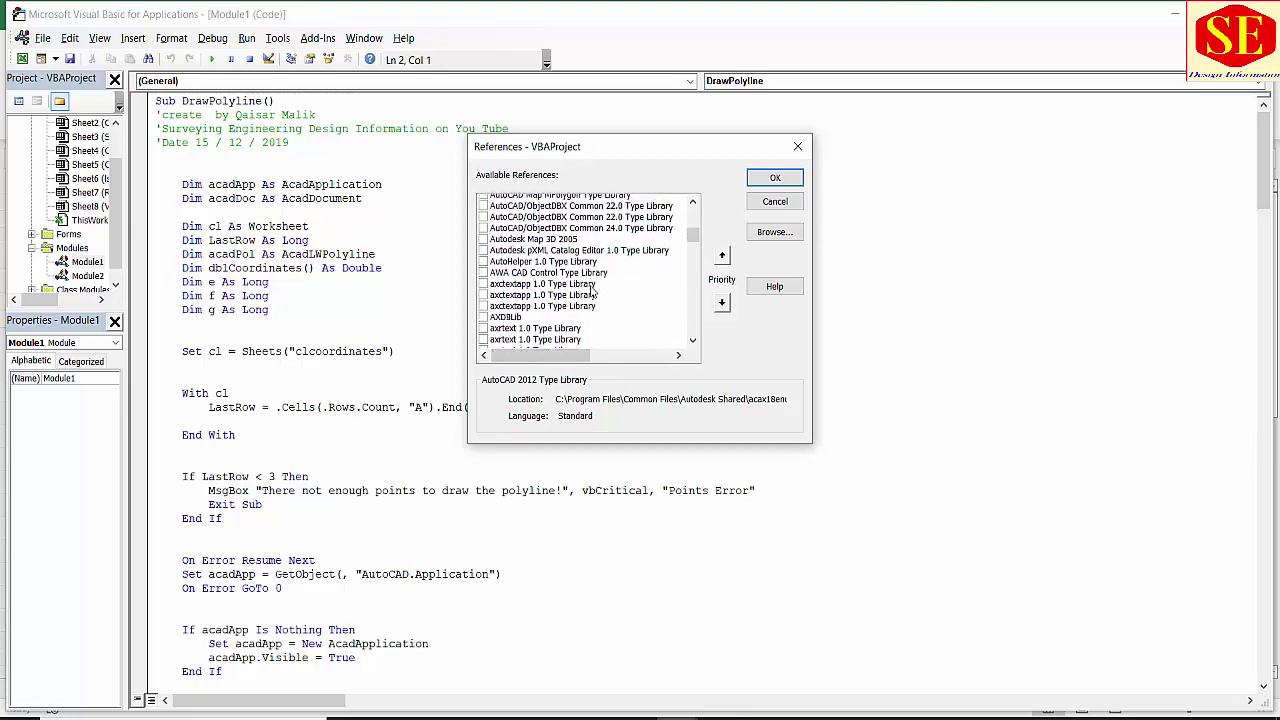
scroll(524, 282, up, 1)
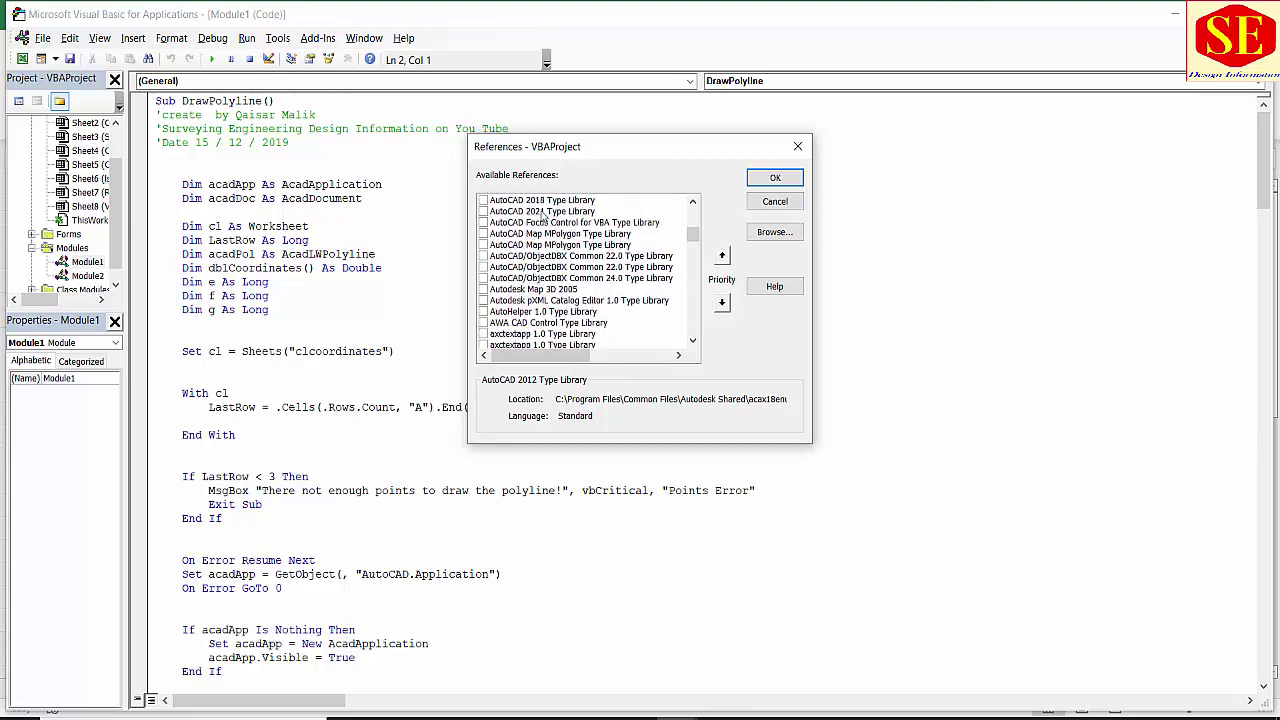
click(485, 212)
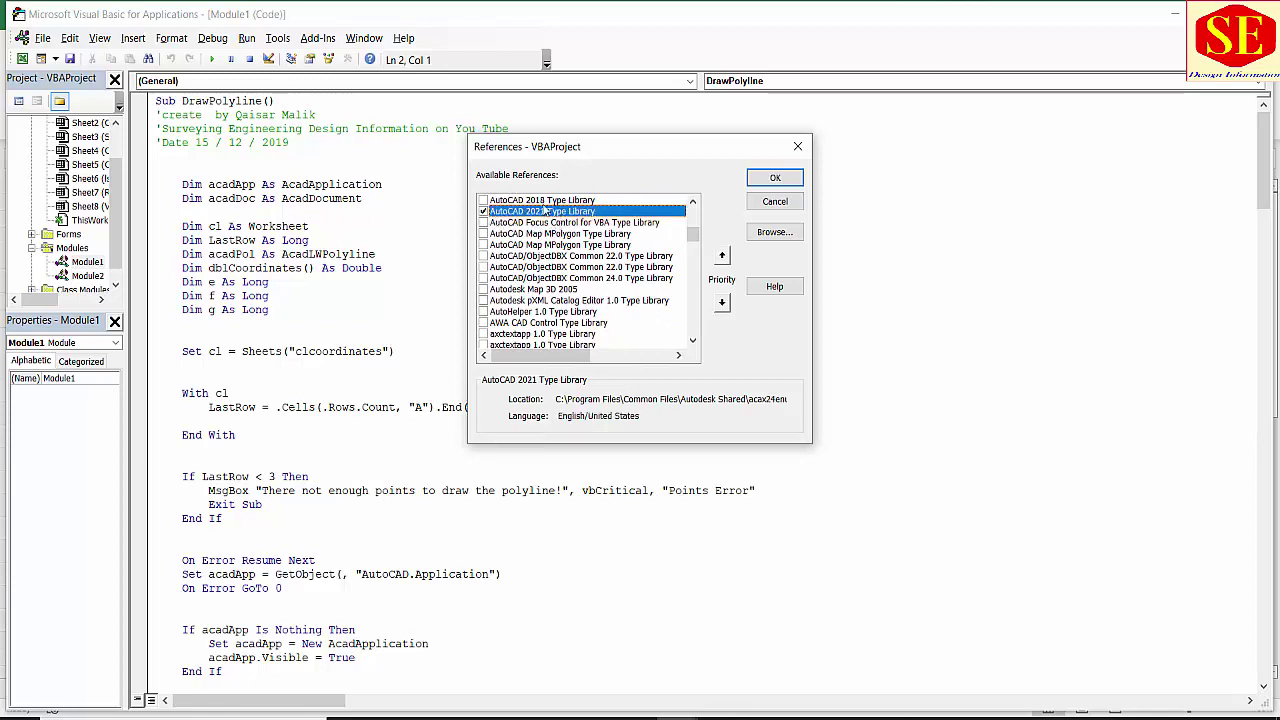
click(691, 204)
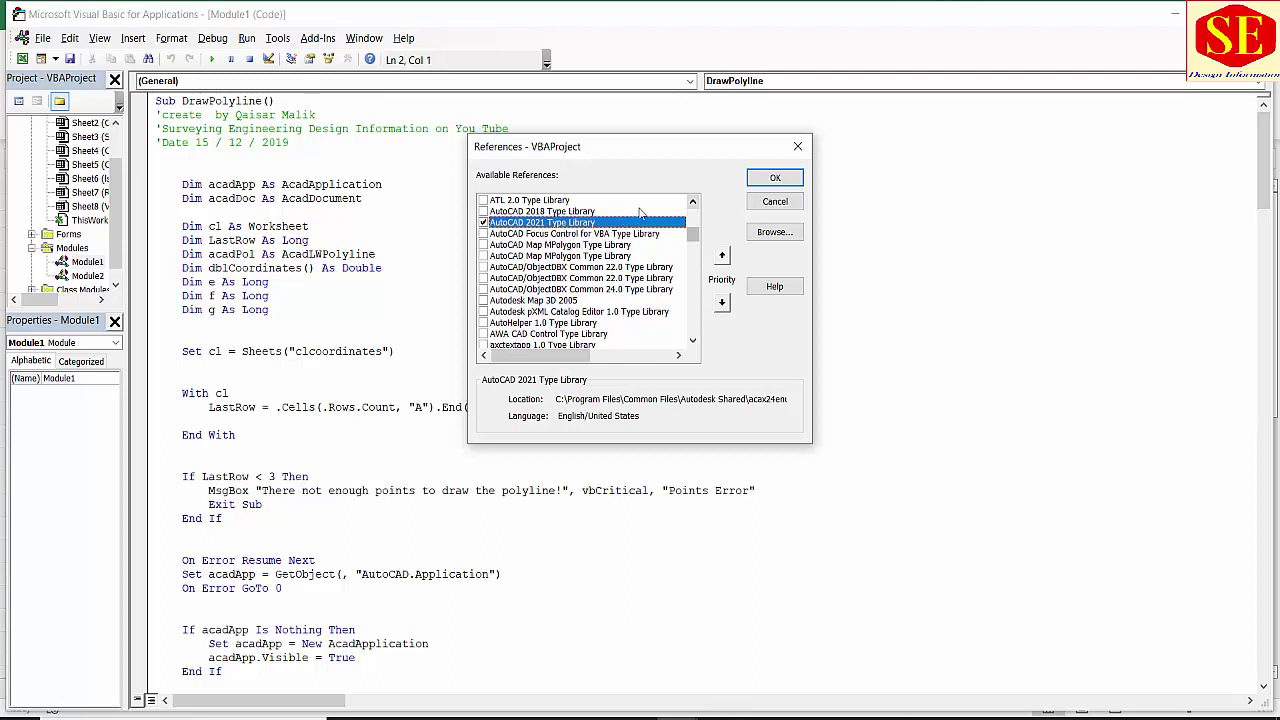
click(775, 180)
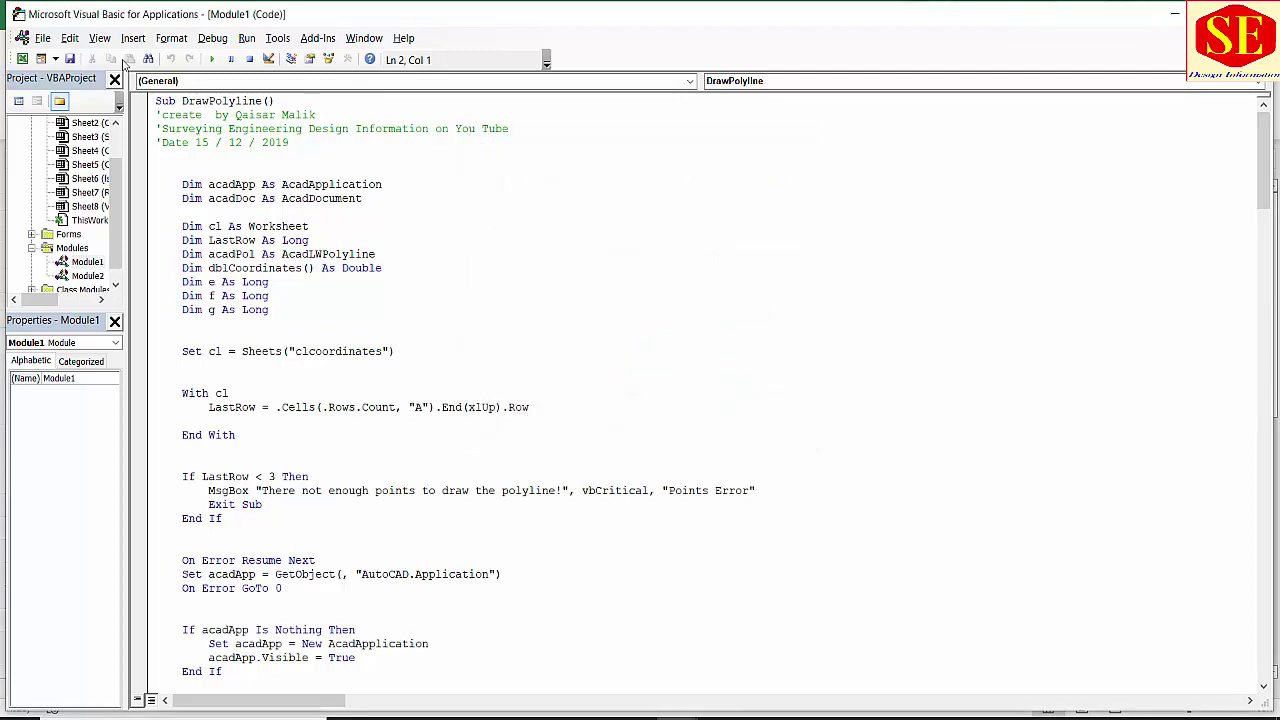
Save the VBA project, then re-run Plot to AutoCAD from the Curves Details sheet.
click(70, 59)
key(alt+F11)
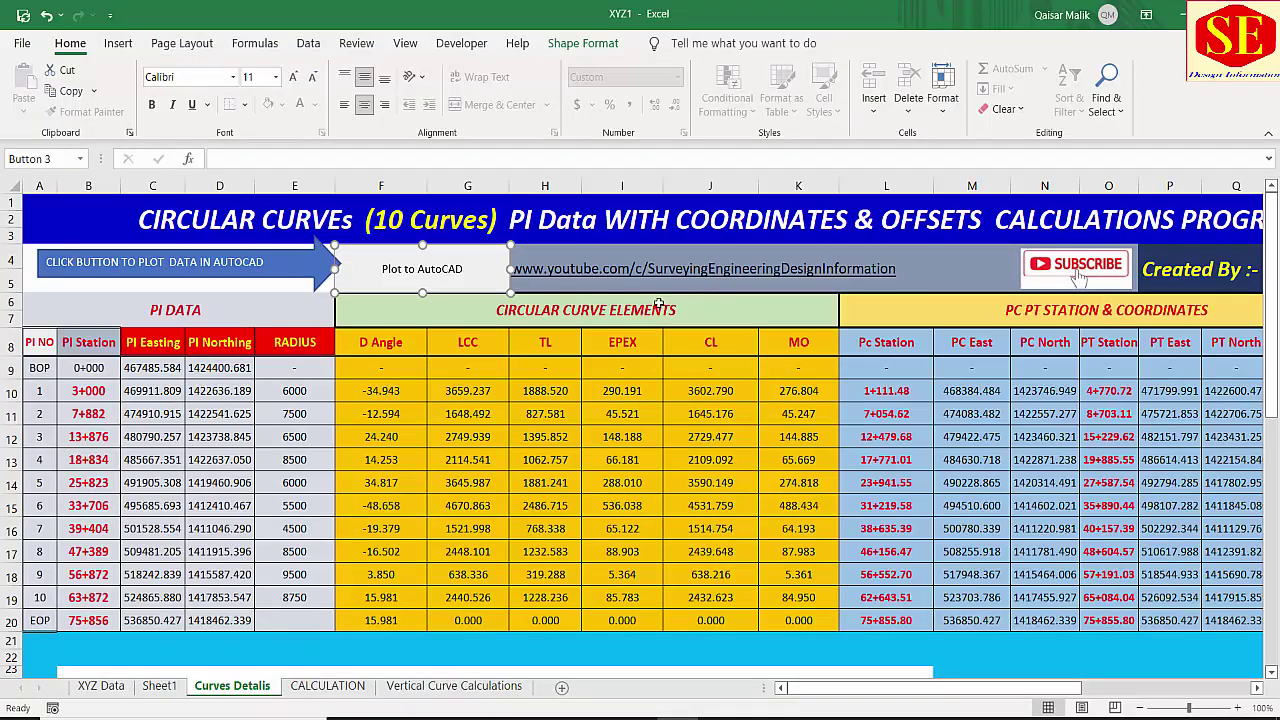
key(Escape)
click(424, 269)
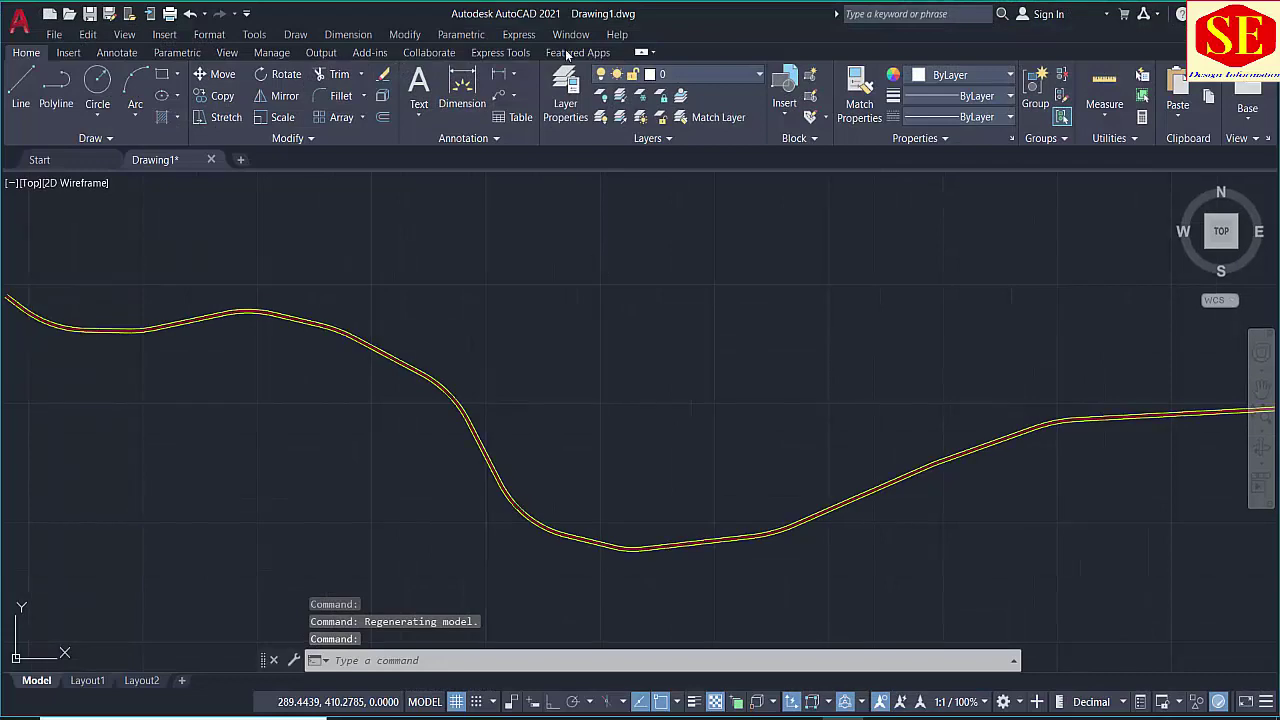
Zoom around the plotted yellow polyline in AutoCAD, then go back to Excel's Curves Details sheet.
click(400, 500)
scroll(477, 349, up, 2)
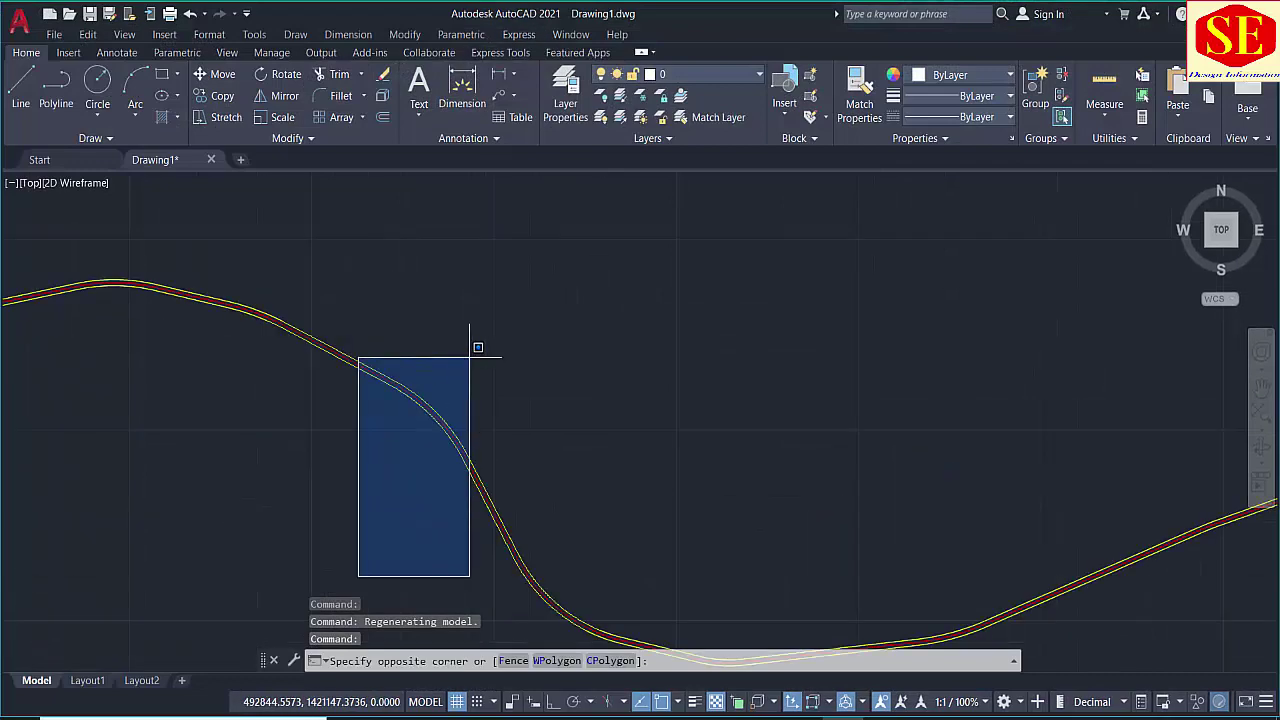
scroll(334, 529, up, 2)
scroll(371, 434, up, 2)
scroll(614, 343, down, 5)
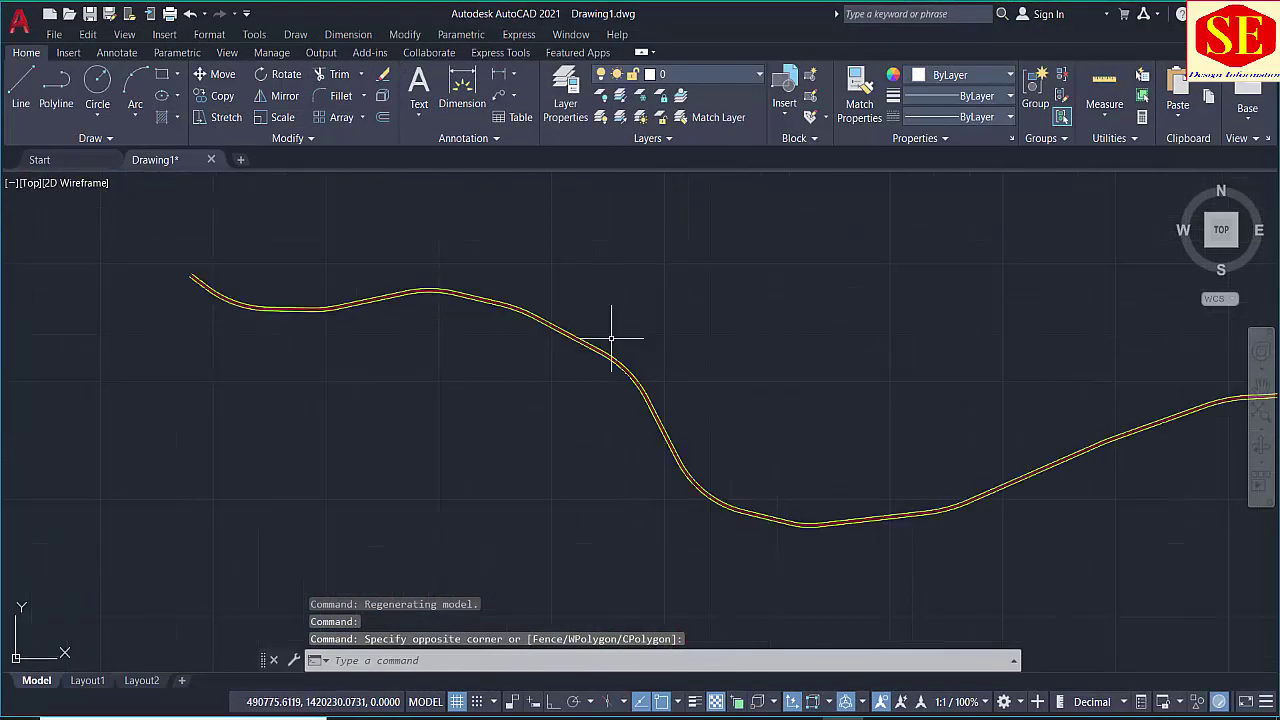
key(alt+Tab)
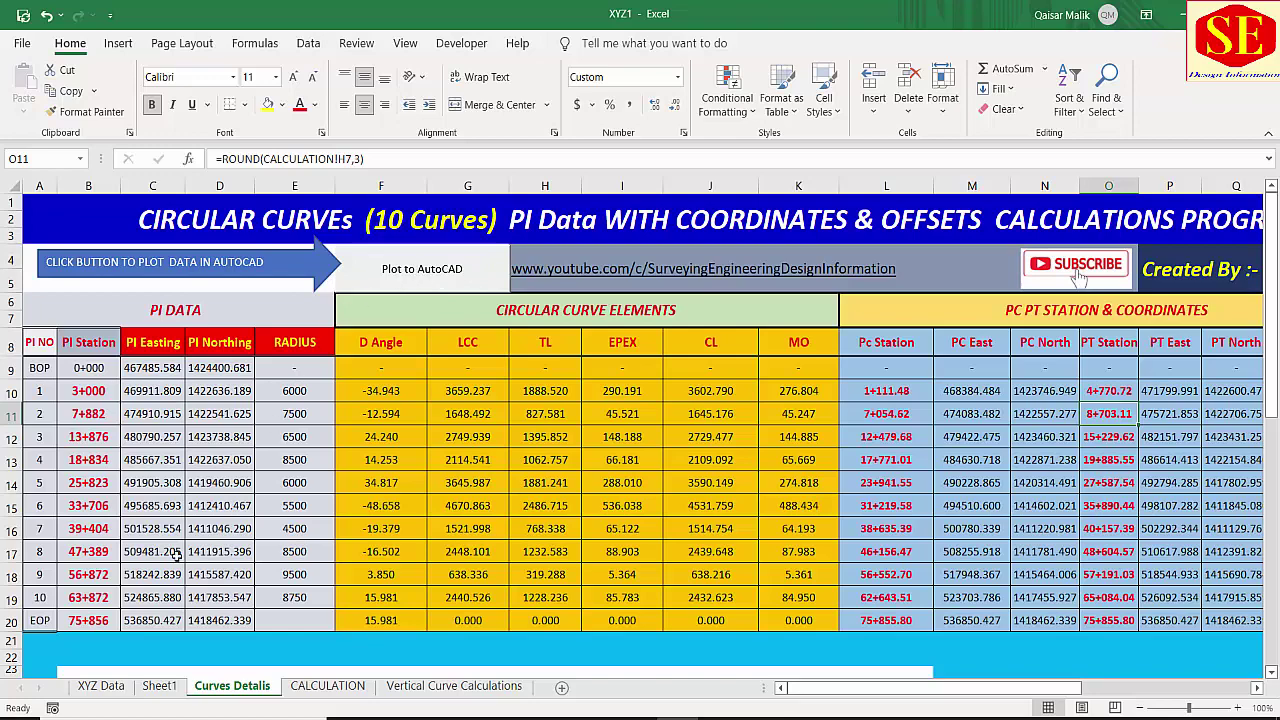
Copy the Plot to AutoCAD button from the Curves Details sheet.
click(102, 686)
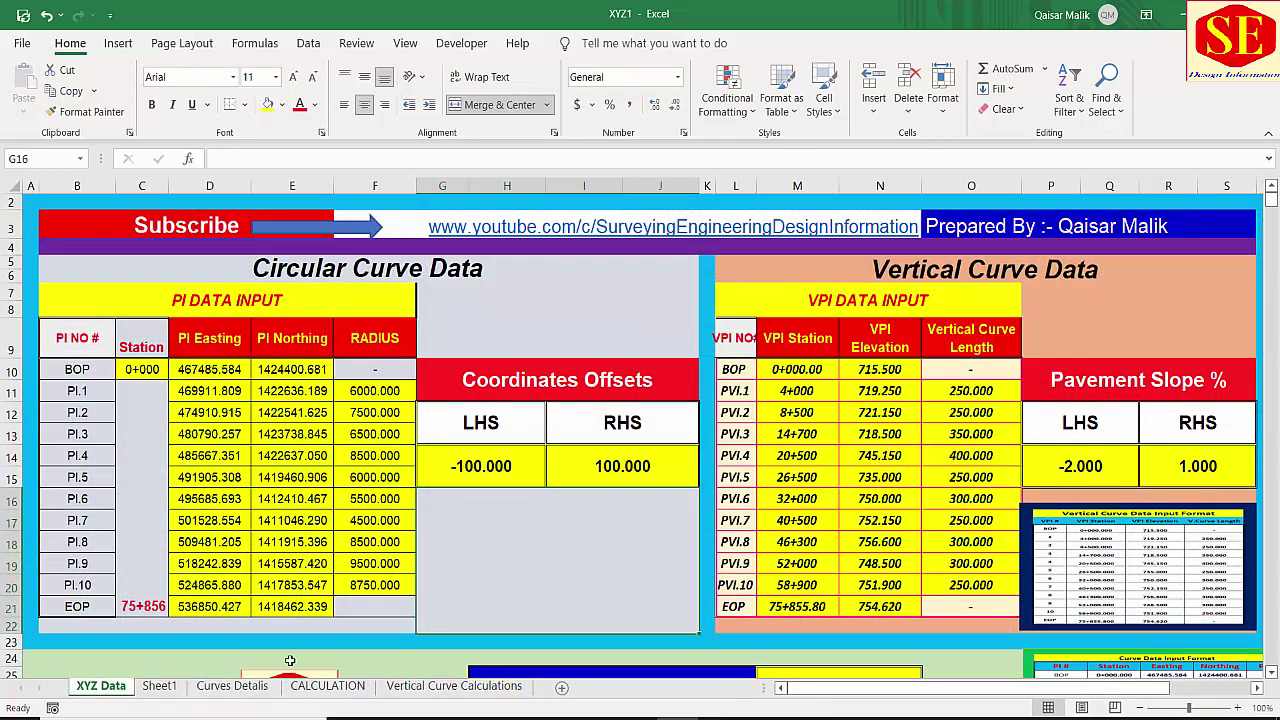
click(240, 688)
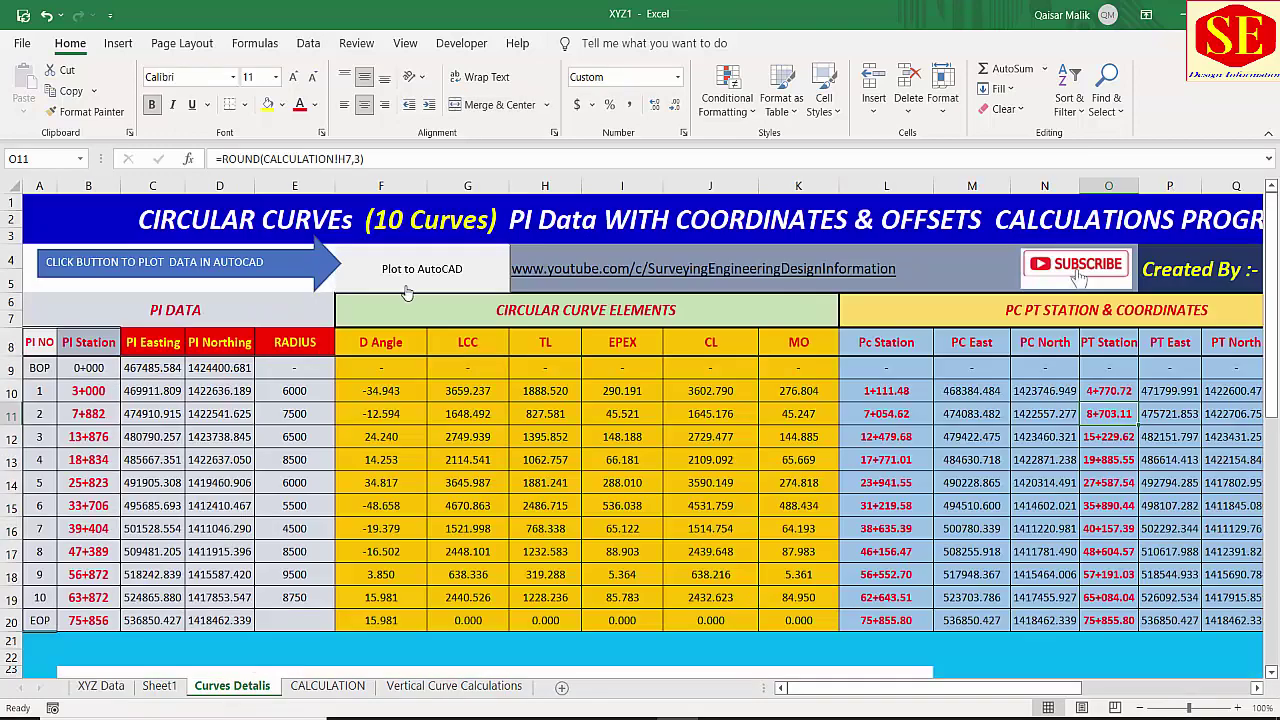
right_click(413, 270)
click(455, 303)
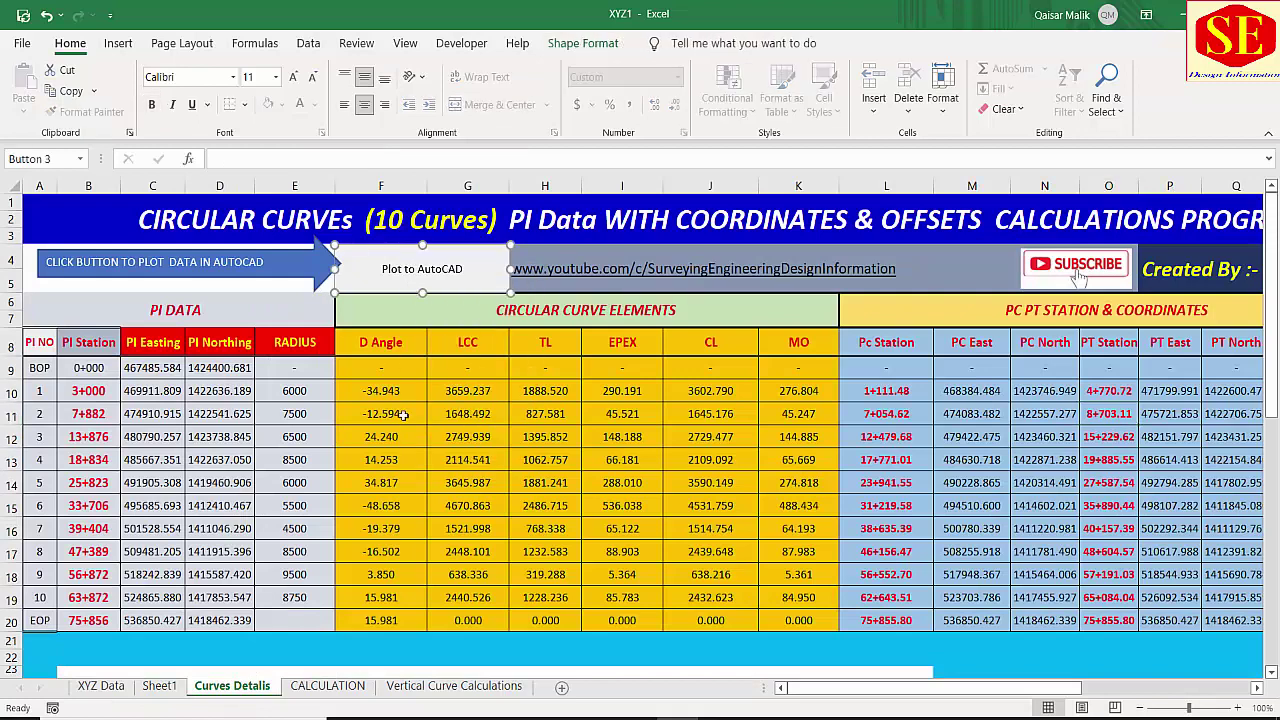
Paste the button at G7 on XYZ Data and centre it above Coordinates Offsets.
click(102, 686)
click(571, 310)
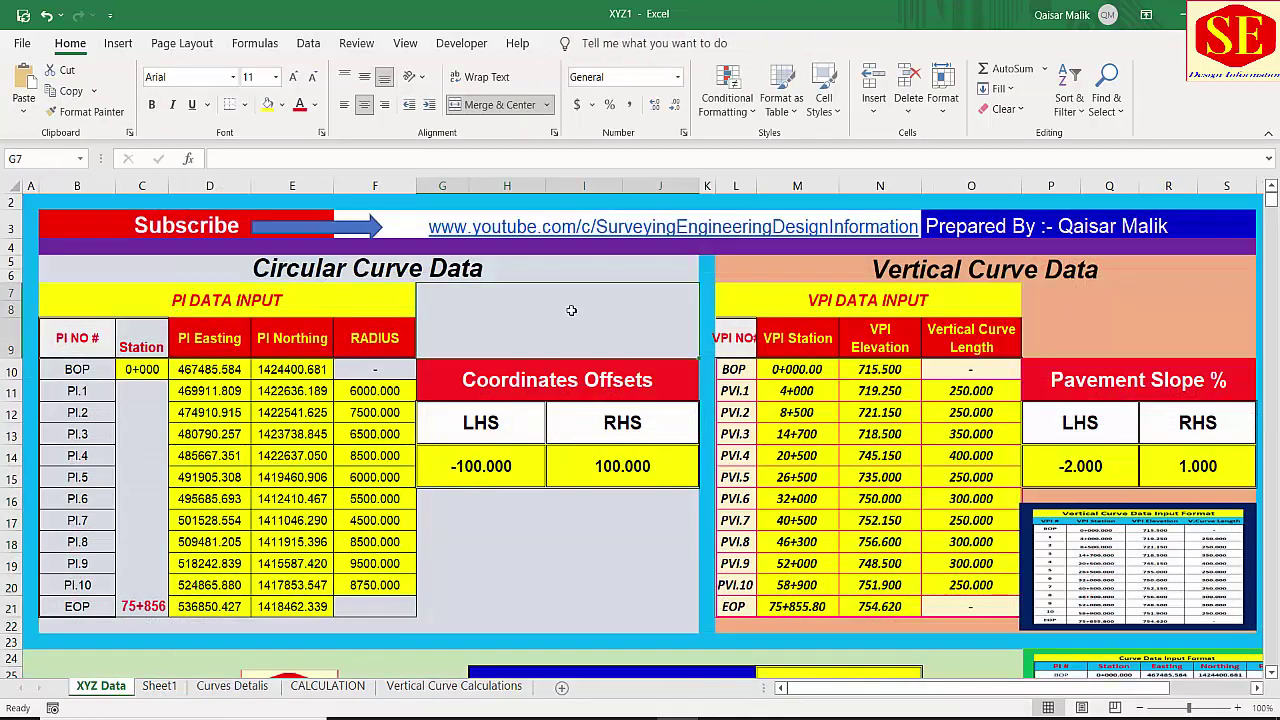
key(ctrl+v)
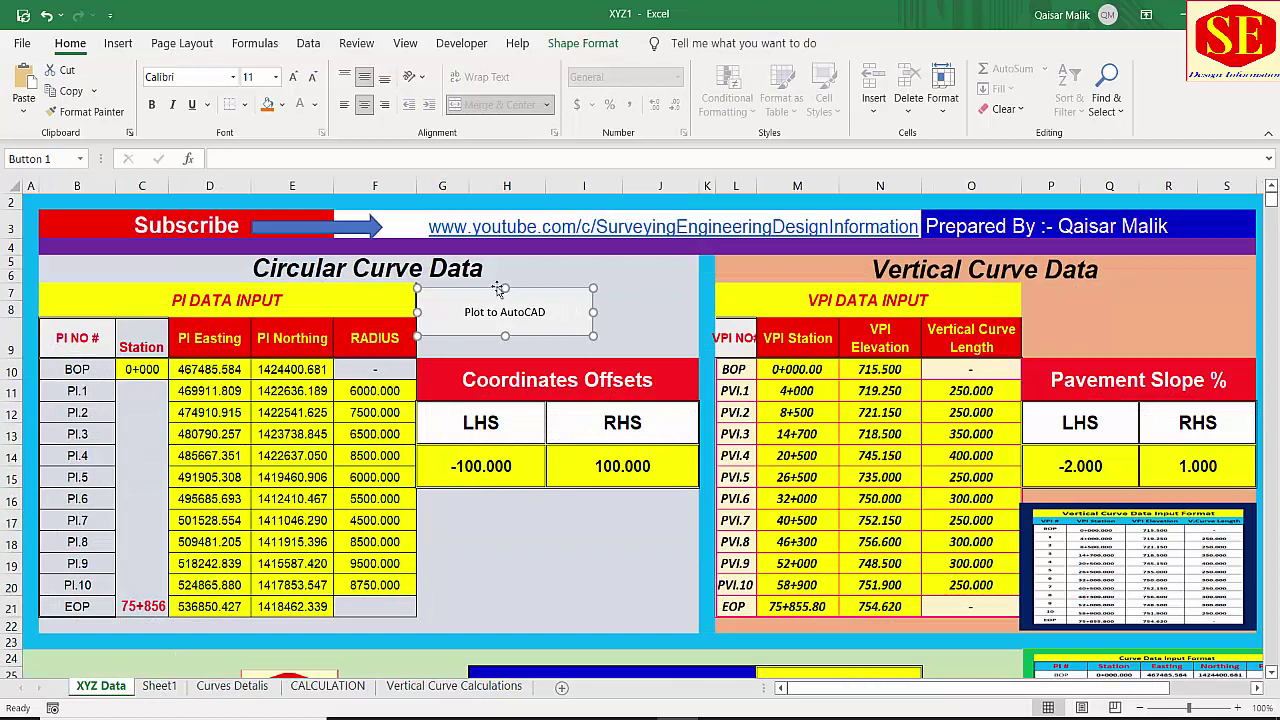
click(527, 270)
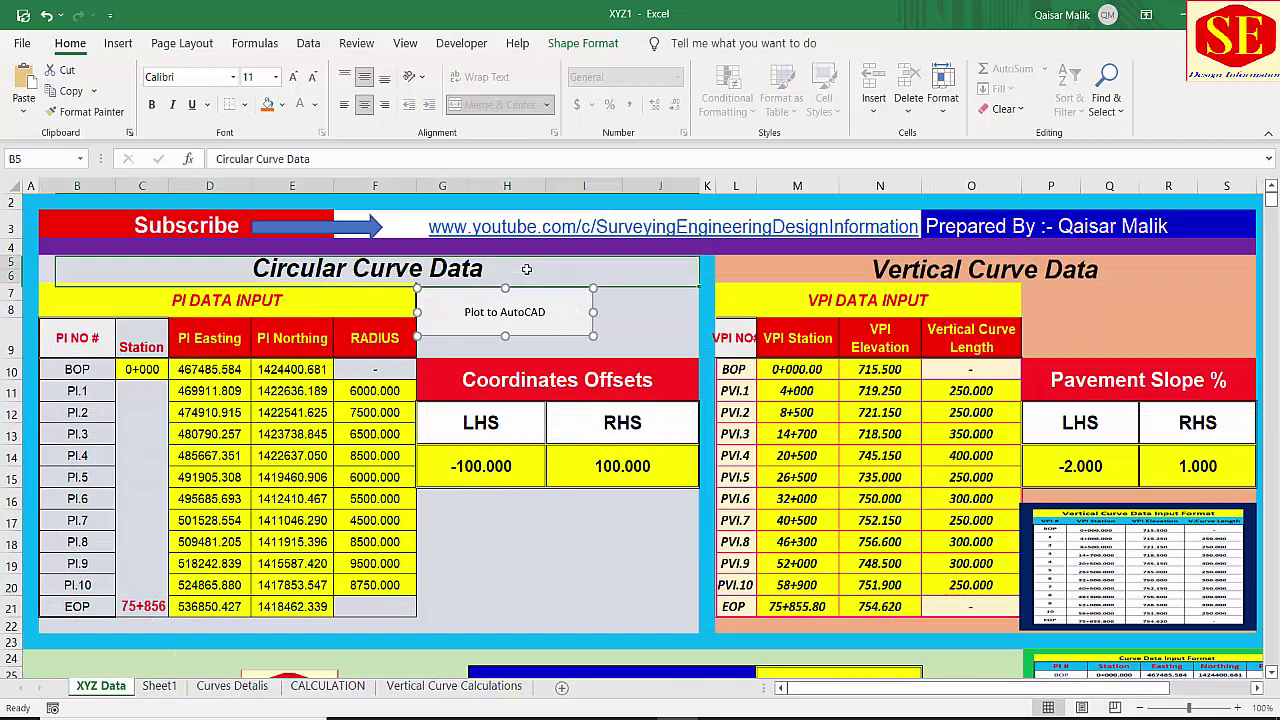
right_click(481, 315)
key(Escape)
drag(441, 294, 504, 293)
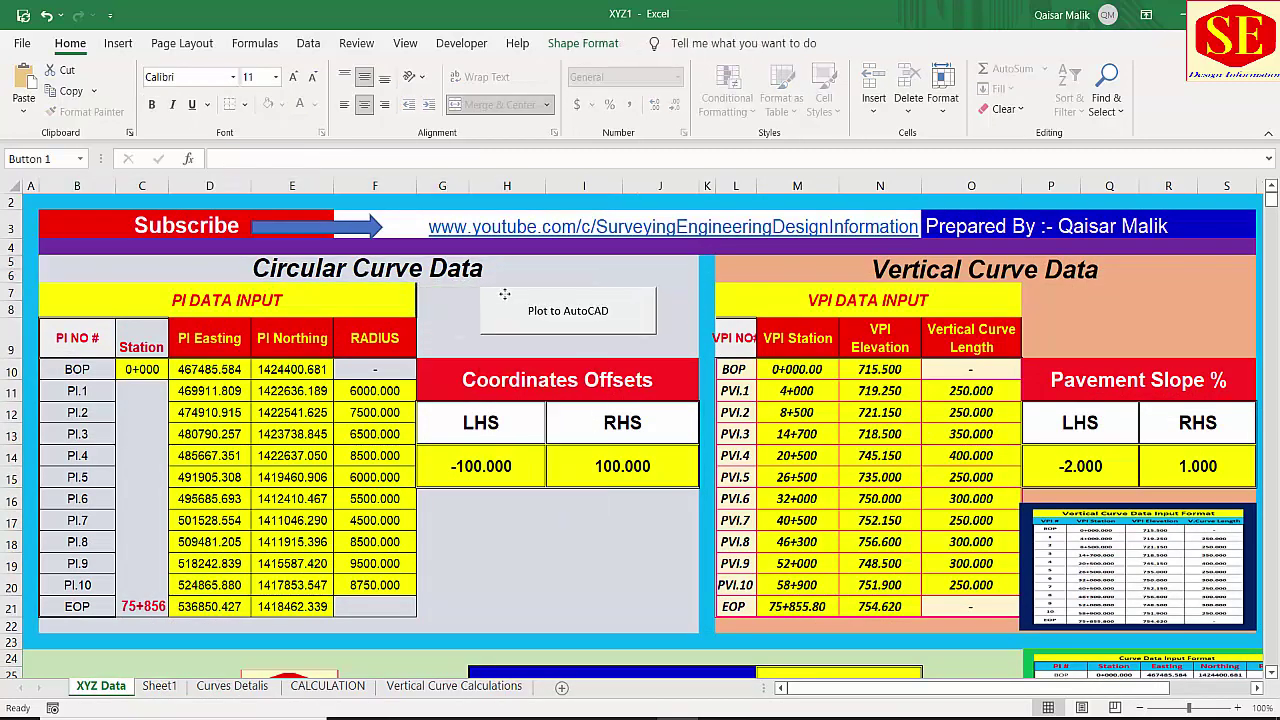
click(520, 340)
Set the LHS offset in G14 to -50 and the RHS offset in I14 to 50.
click(500, 465)
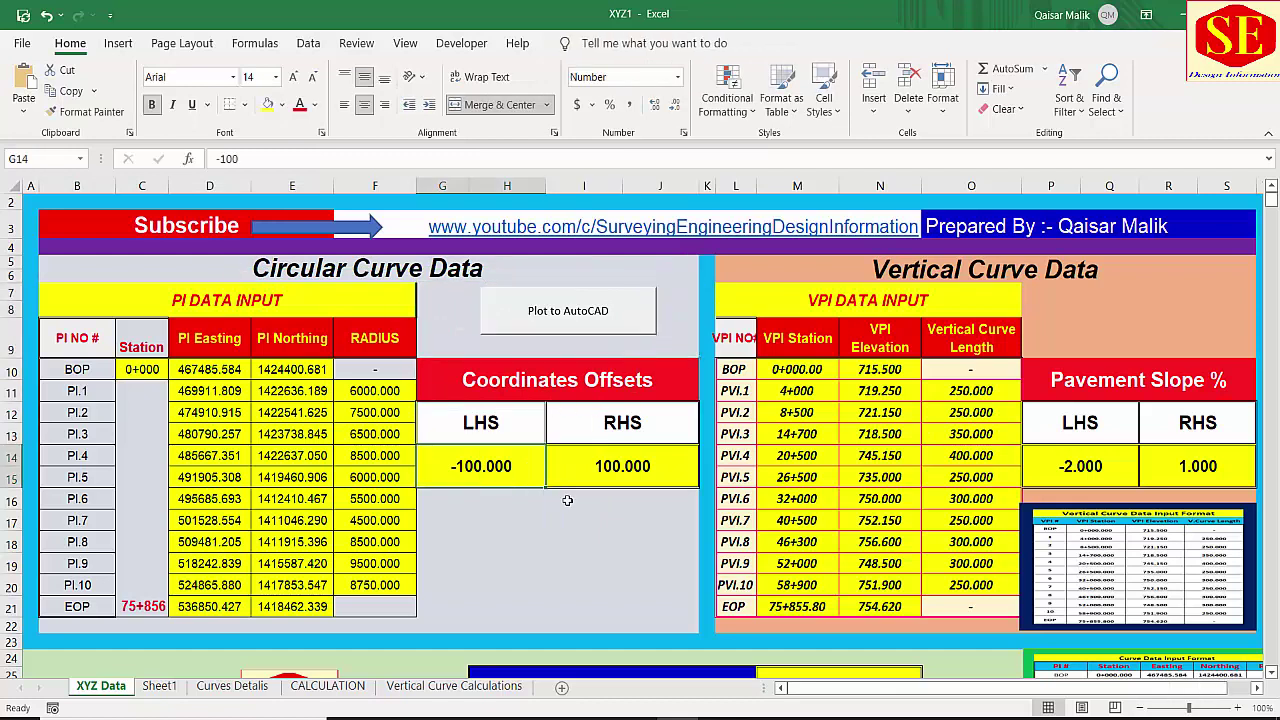
text(-50)
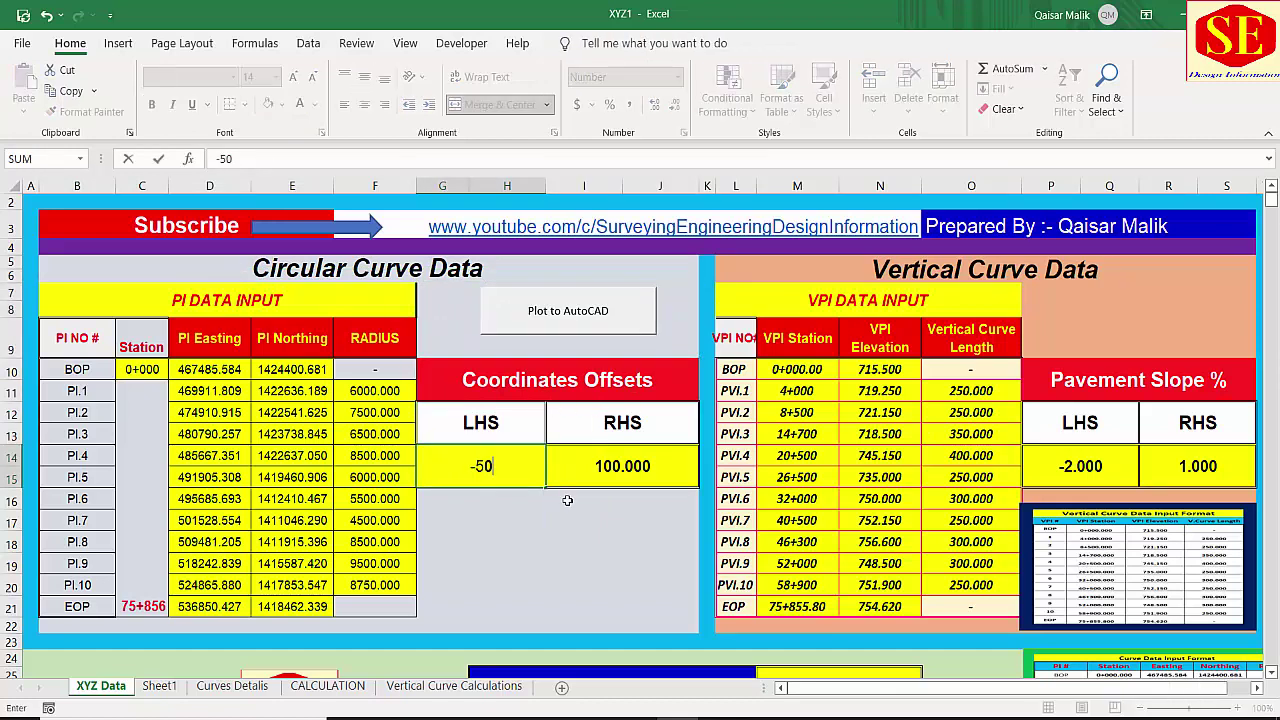
click(632, 468)
text(50)
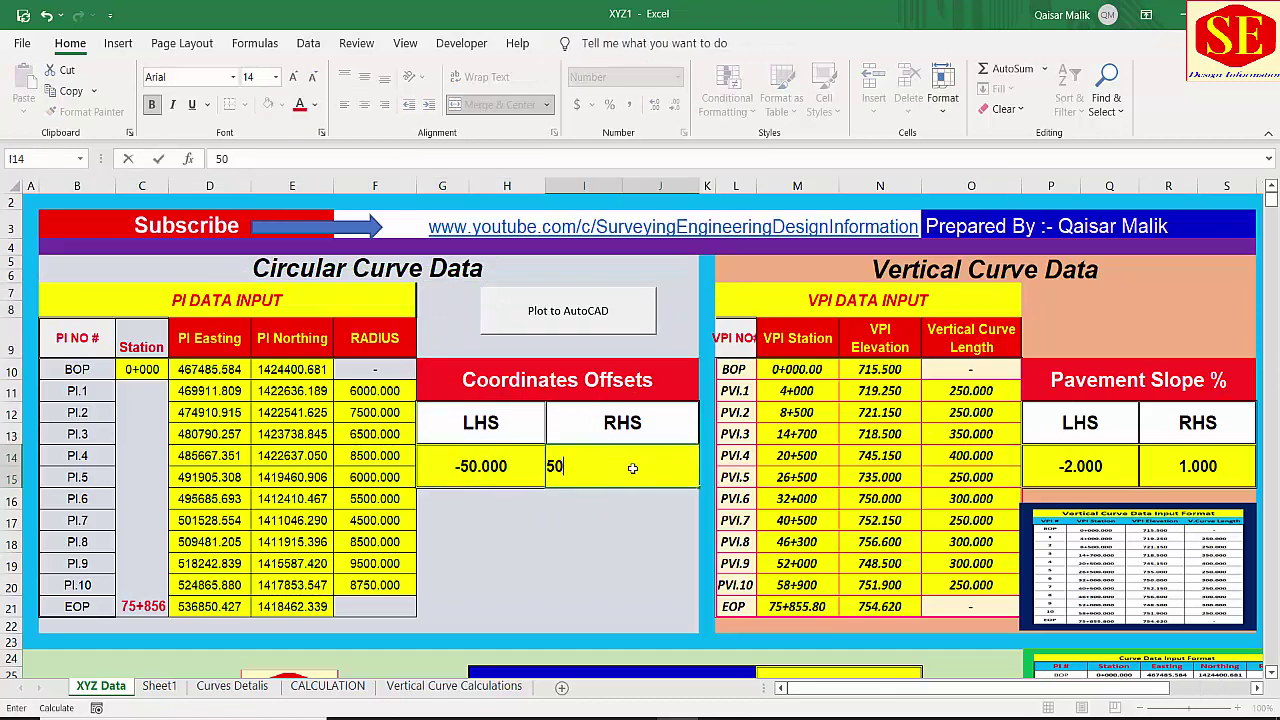
key(Return)
Change the STATIONS INTERVAL value to 500.
click(838, 672)
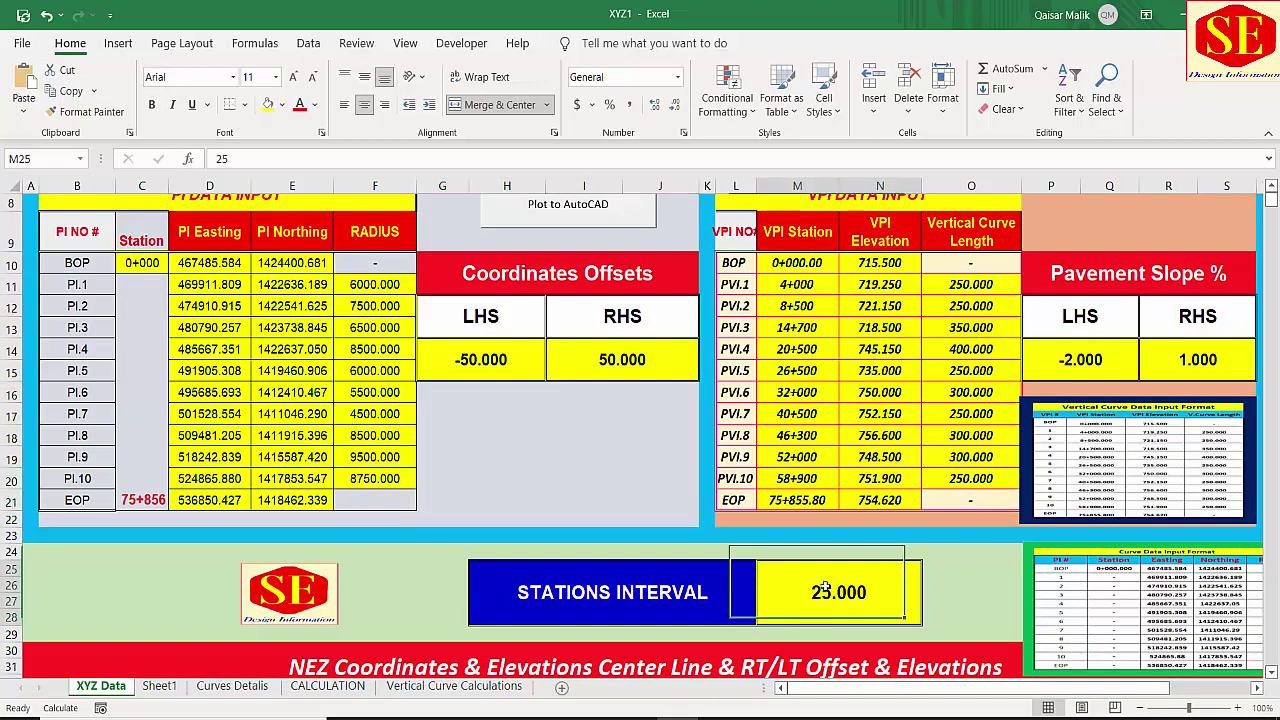
text(50)
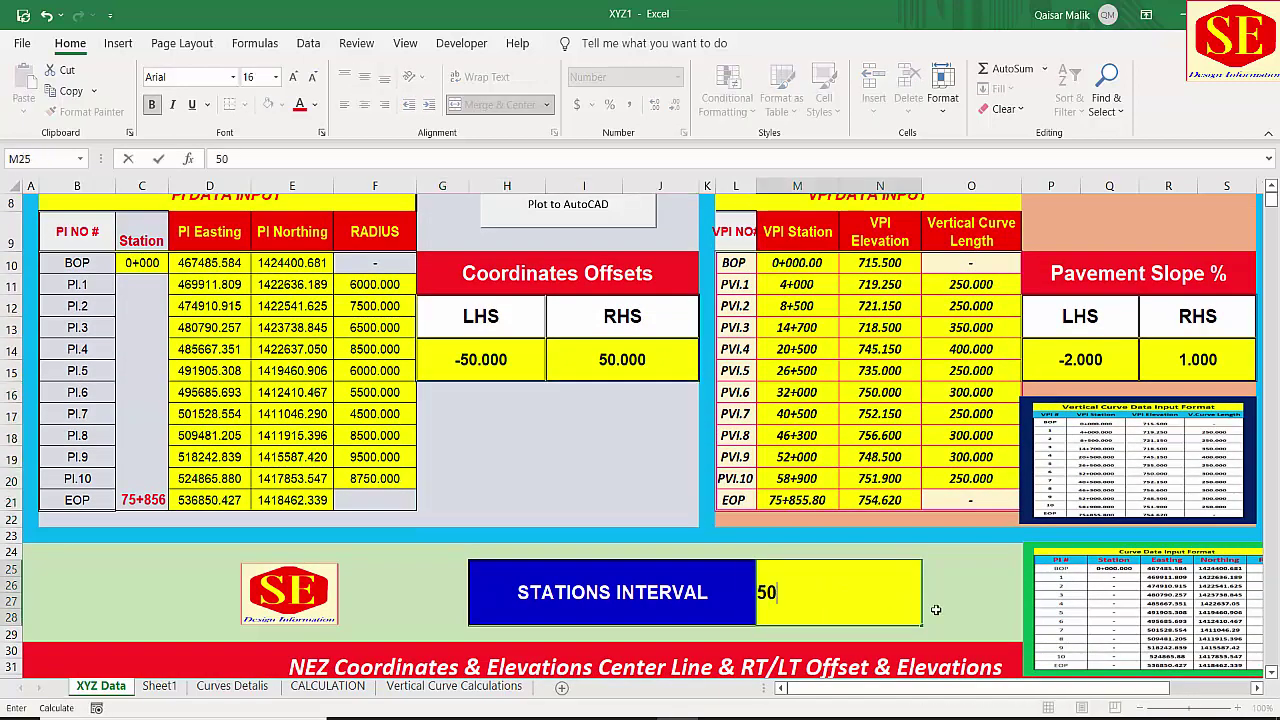
text(0)
click(965, 575)
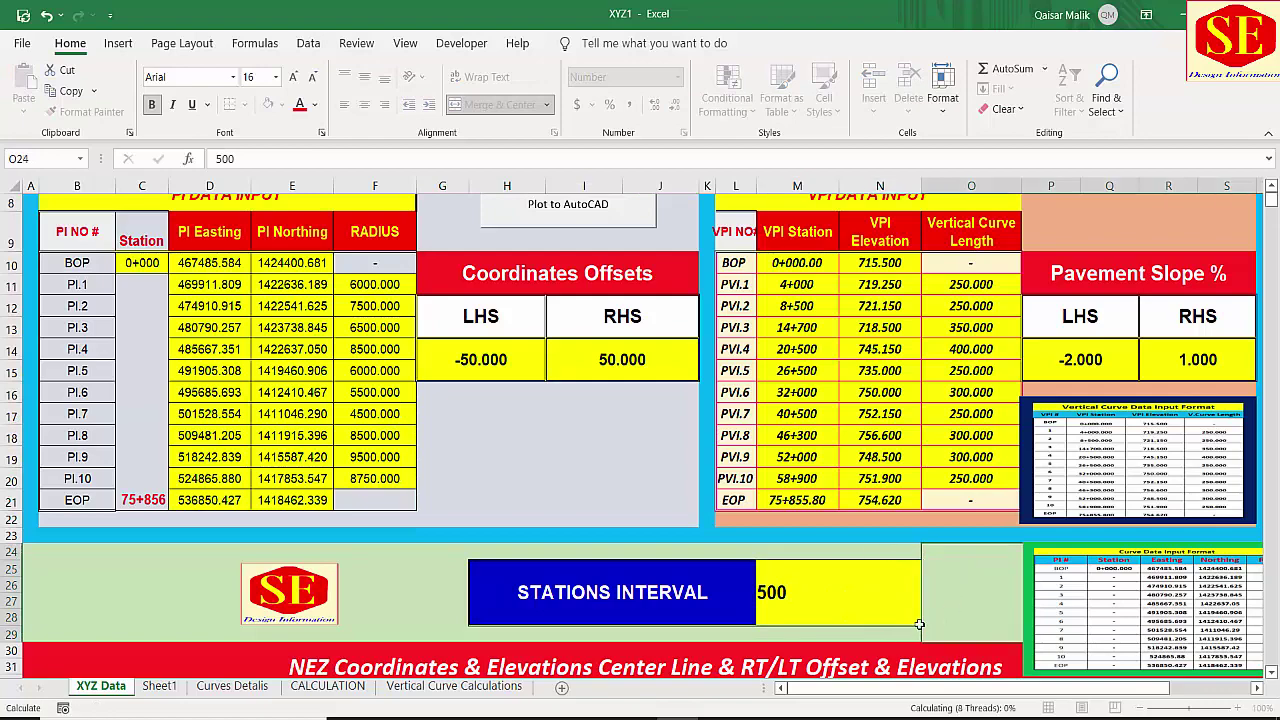
scroll(612, 512, down, 3)
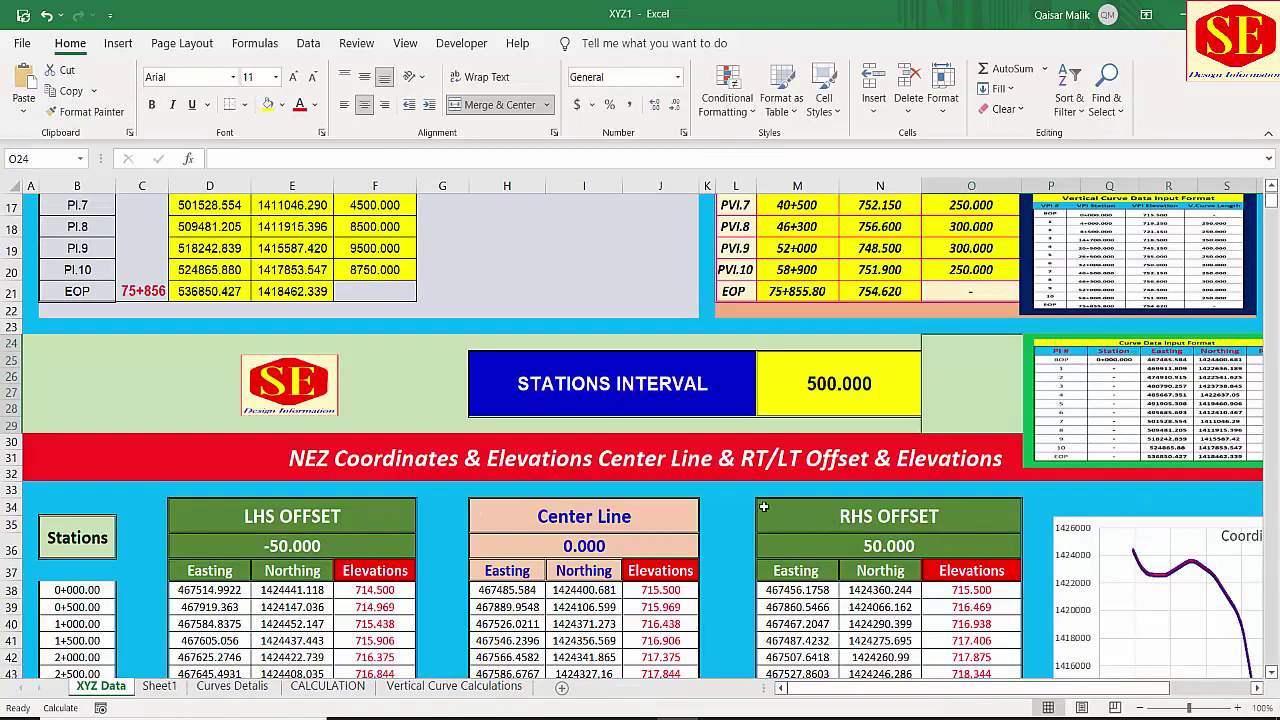
scroll(584, 318, up, 5)
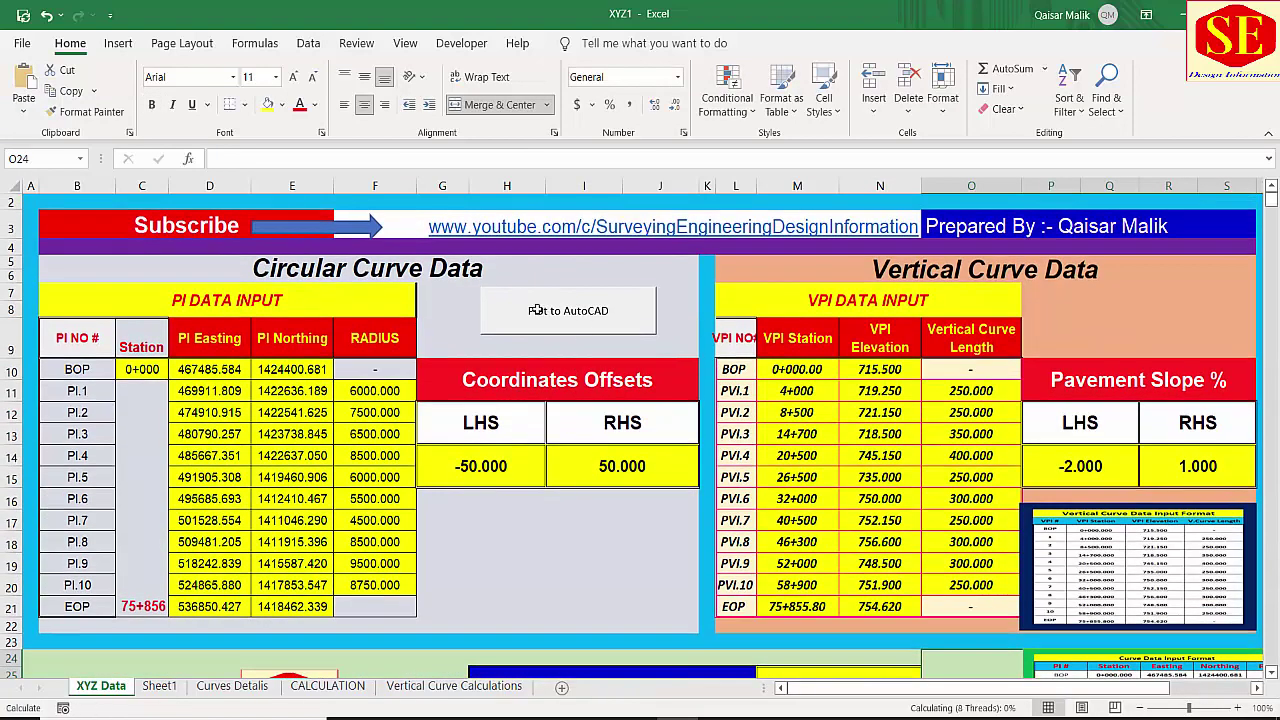
Plot the alignment from XYZ Data and inspect the red centre line with ±50 offsets in AutoCAD.
click(537, 310)
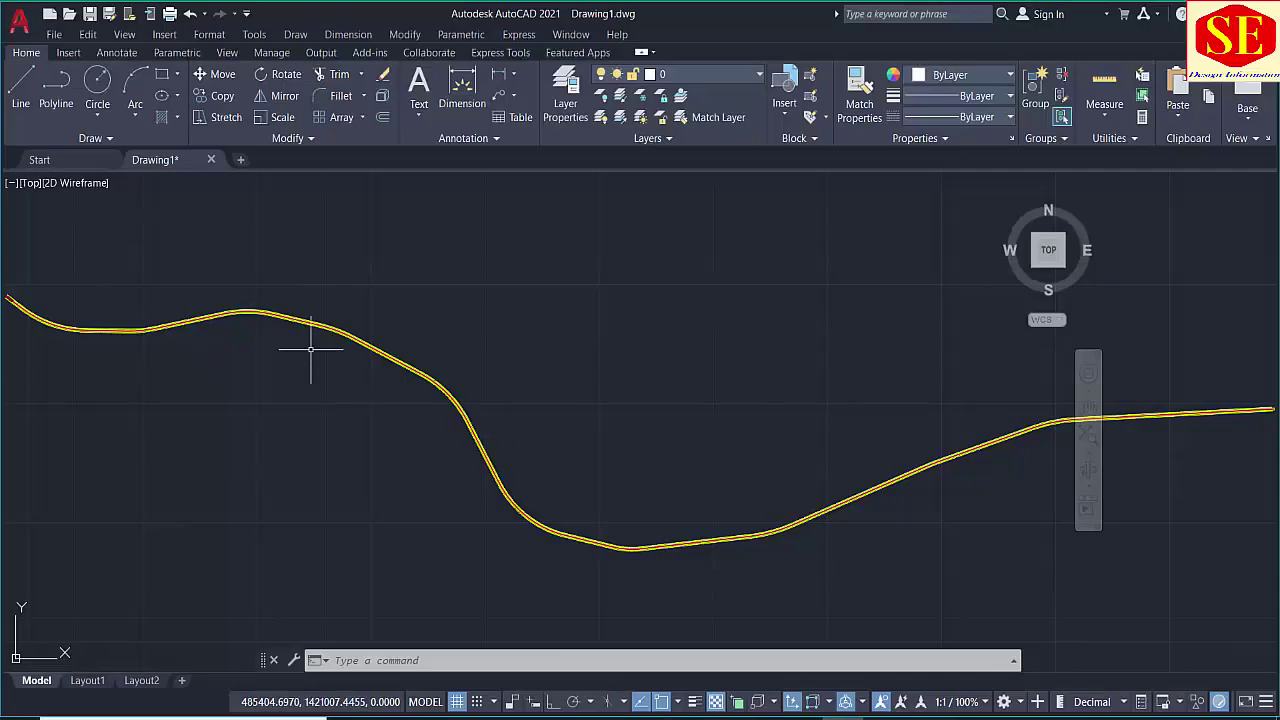
drag(308, 349, 674, 400)
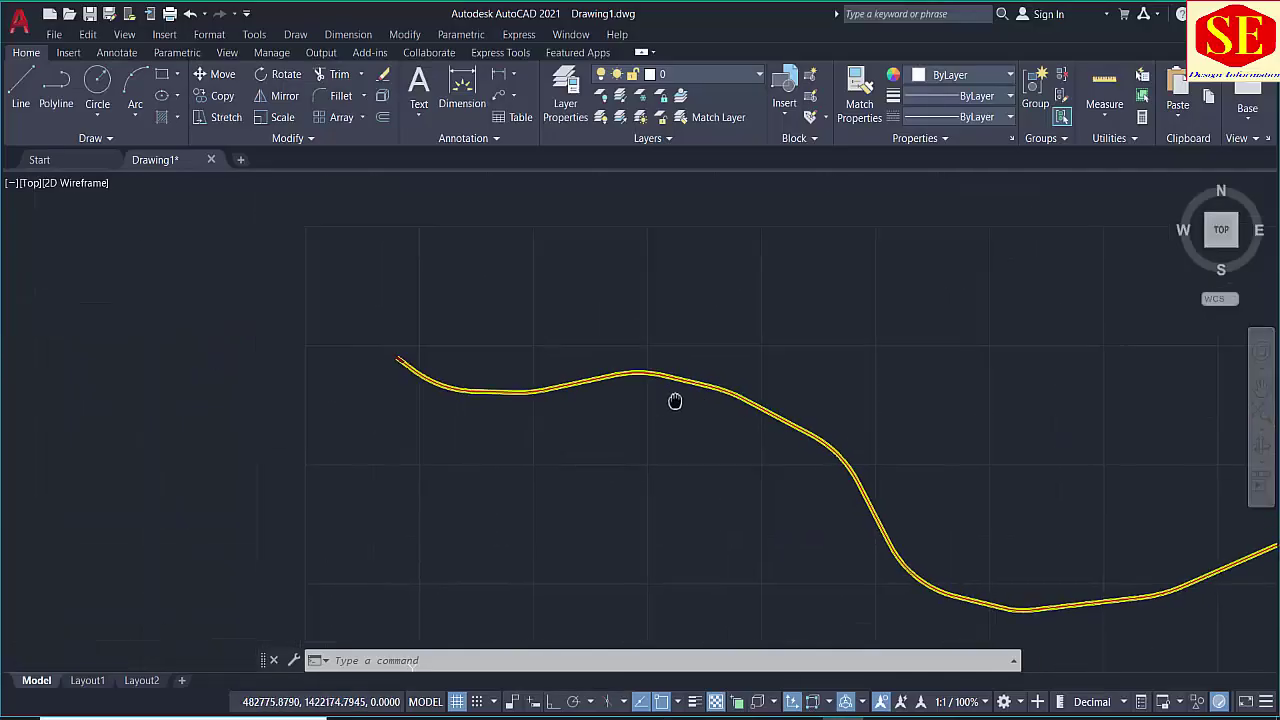
scroll(386, 364, up, 2)
scroll(591, 343, up, 5)
scroll(414, 334, up, 4)
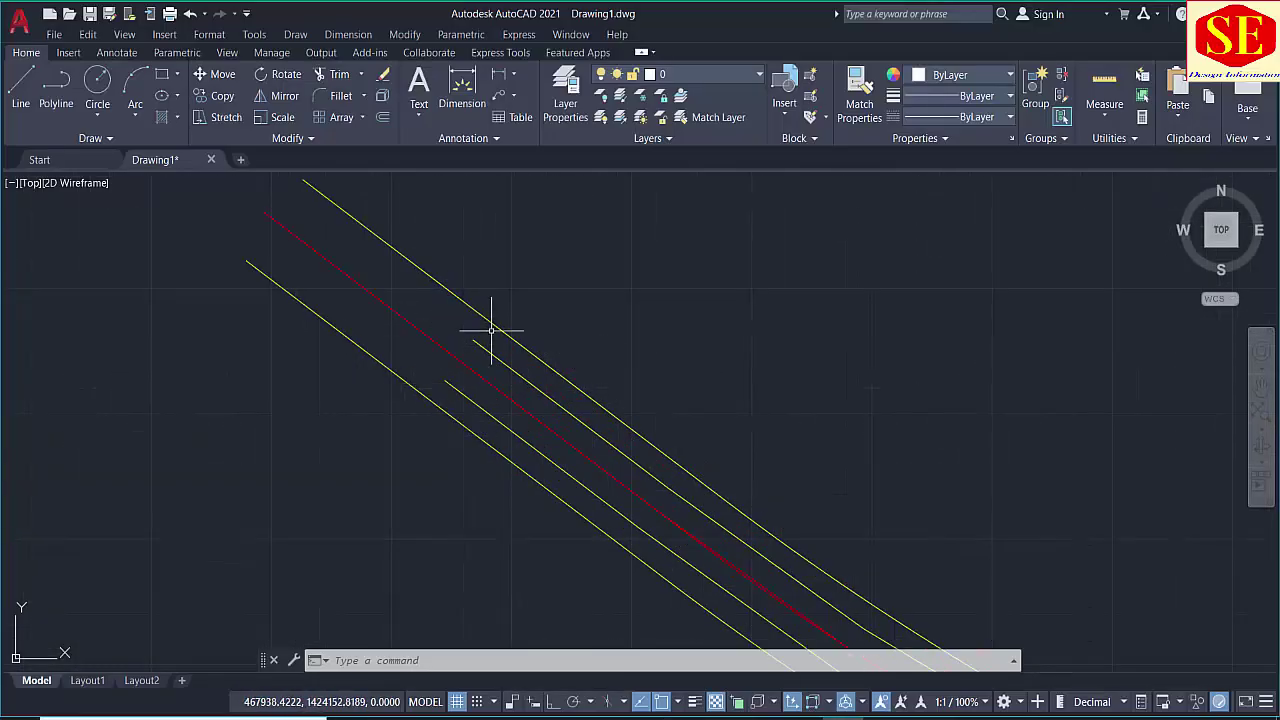
scroll(438, 340, down, 5)
scroll(671, 337, down, 2)
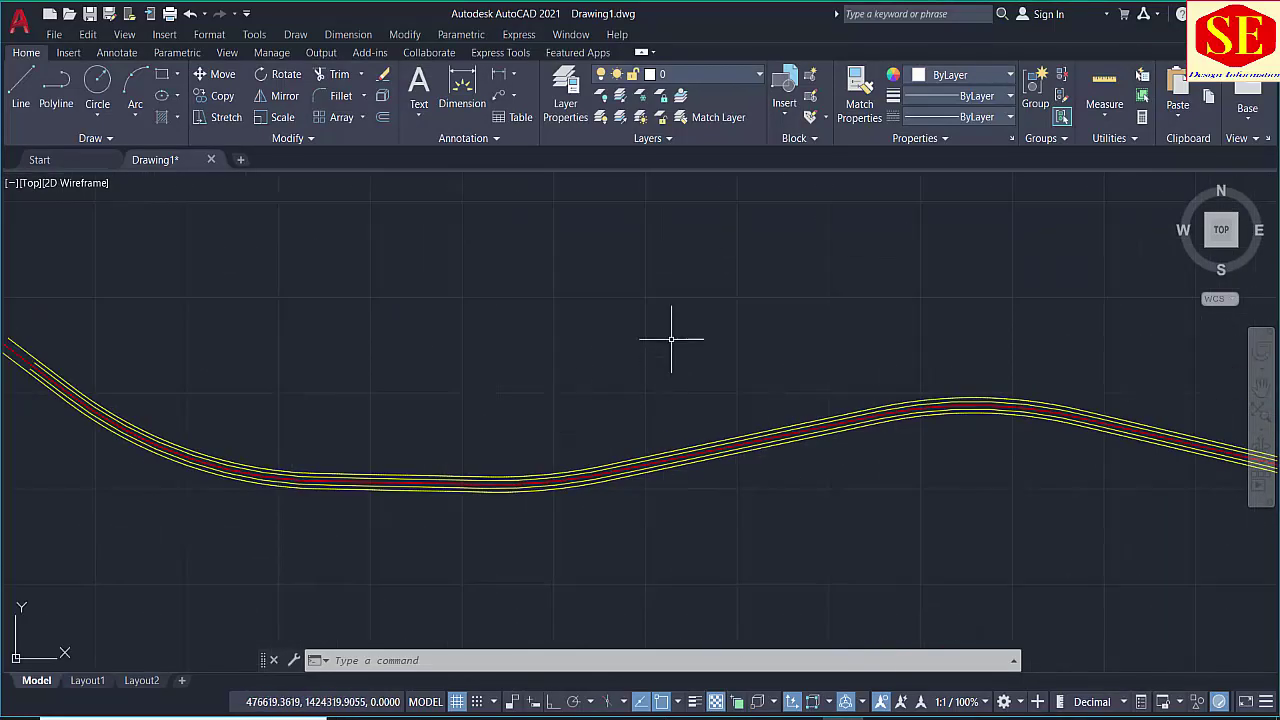
key(alt+Tab)
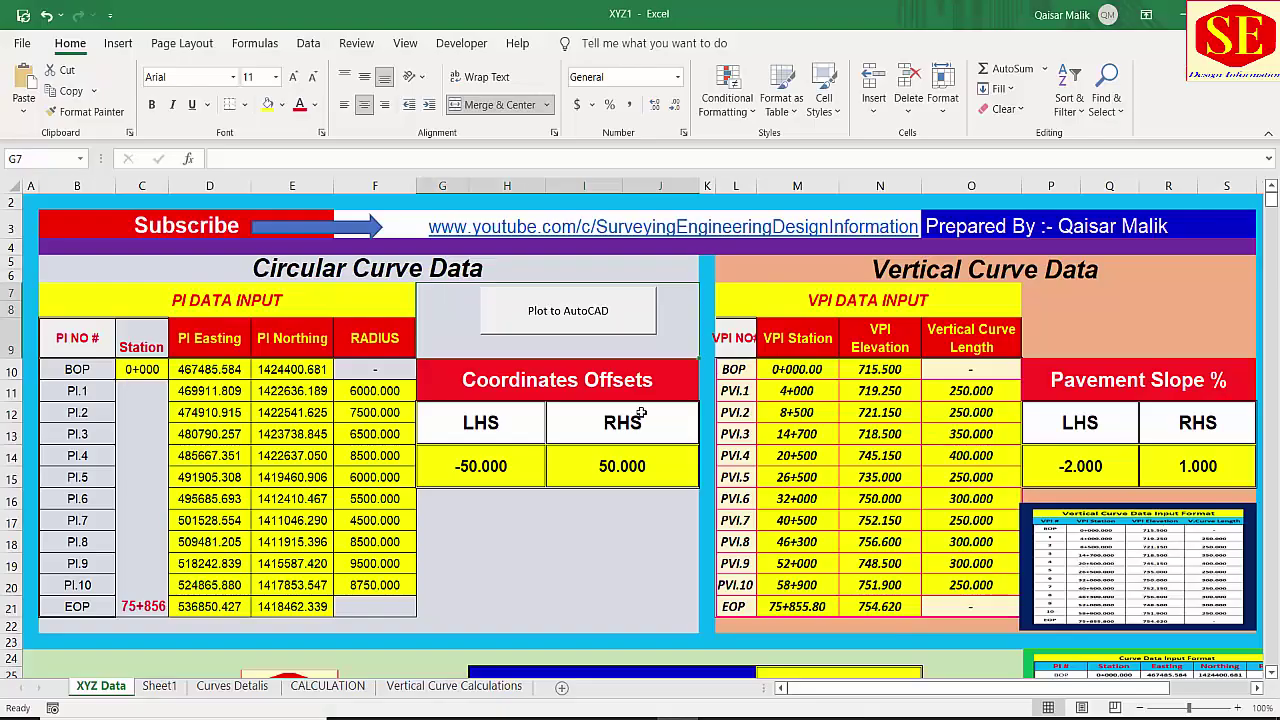
click(528, 540)
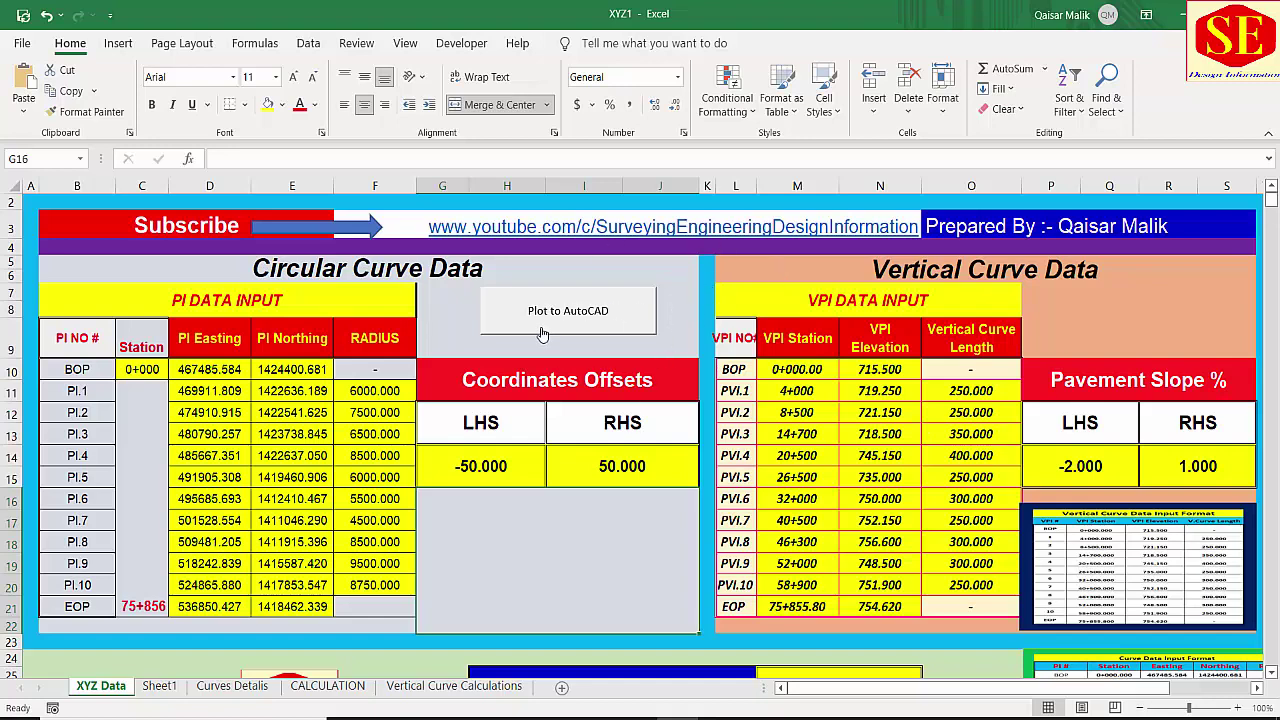
scroll(541, 336, down, 2)
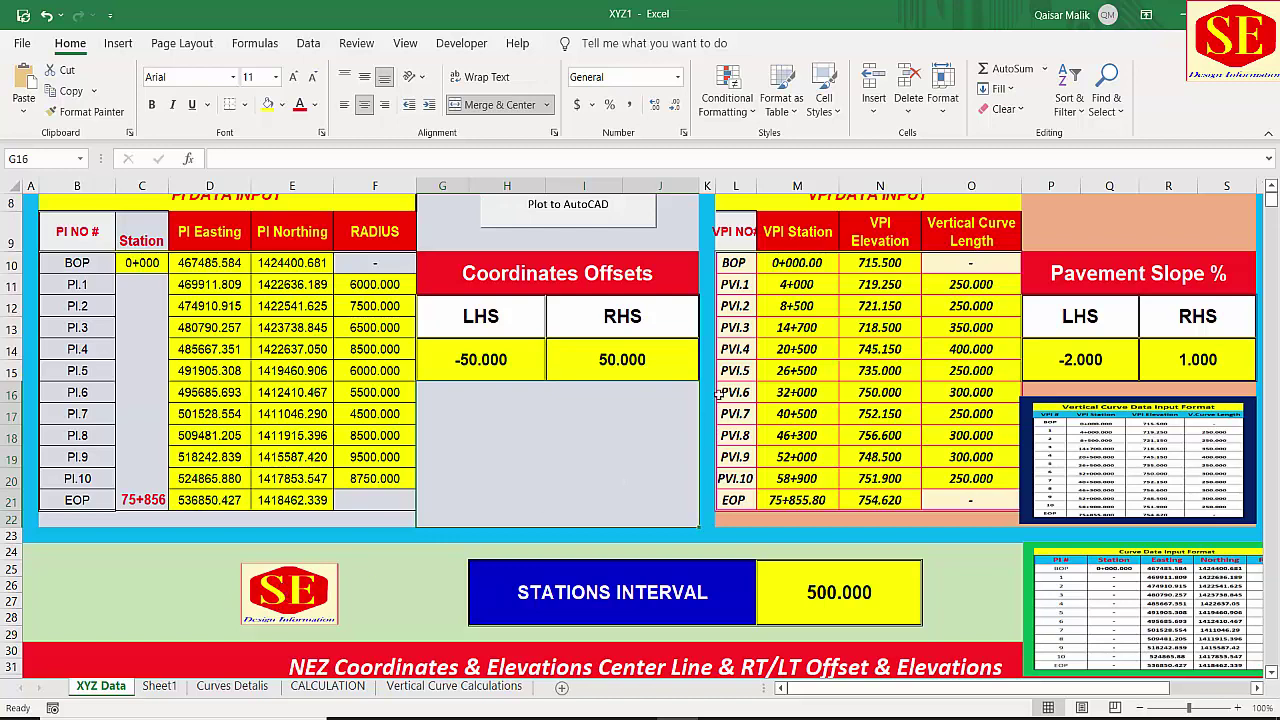
scroll(719, 394, up, 3)
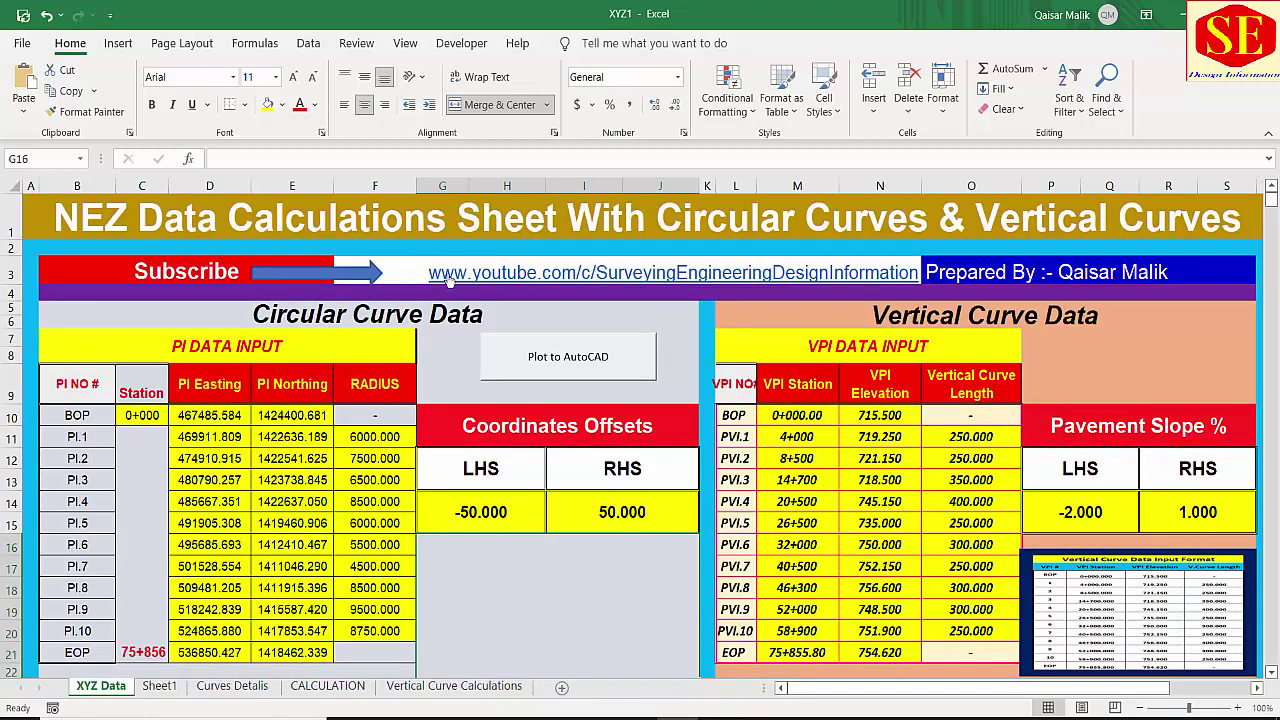
scroll(467, 317, down, 1)
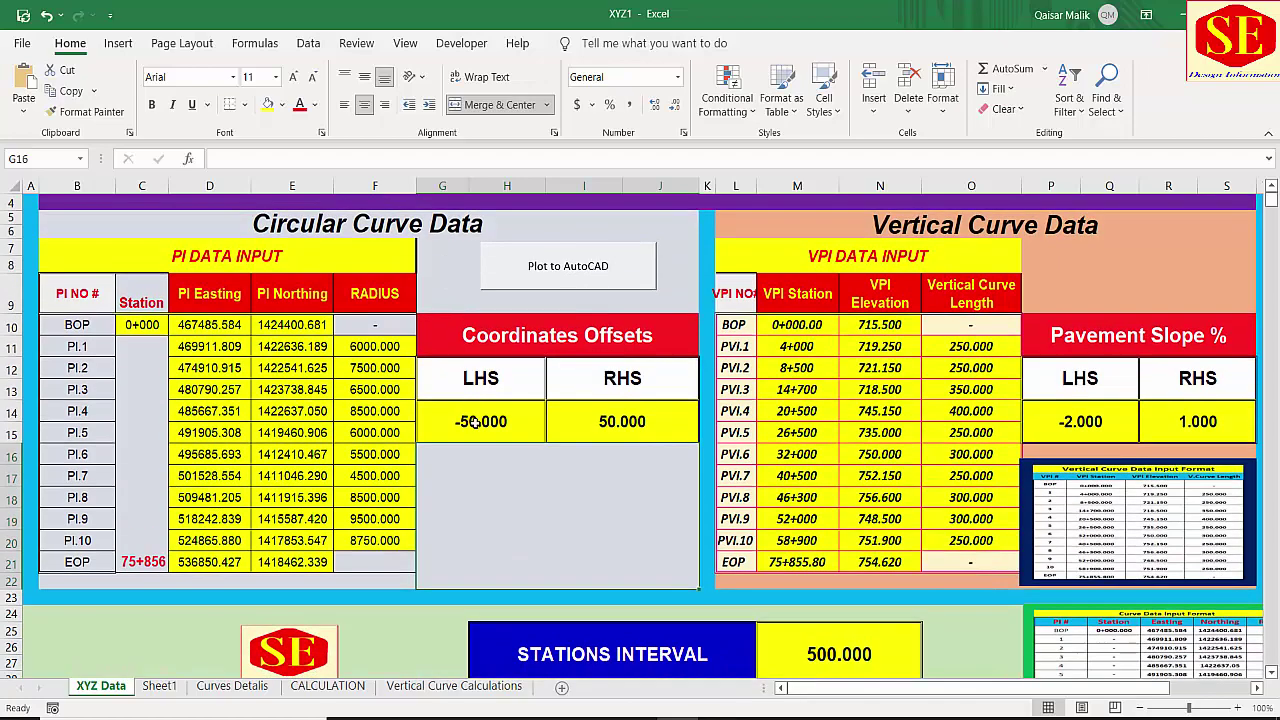
scroll(469, 423, down, 2)
scroll(470, 427, down, 2)
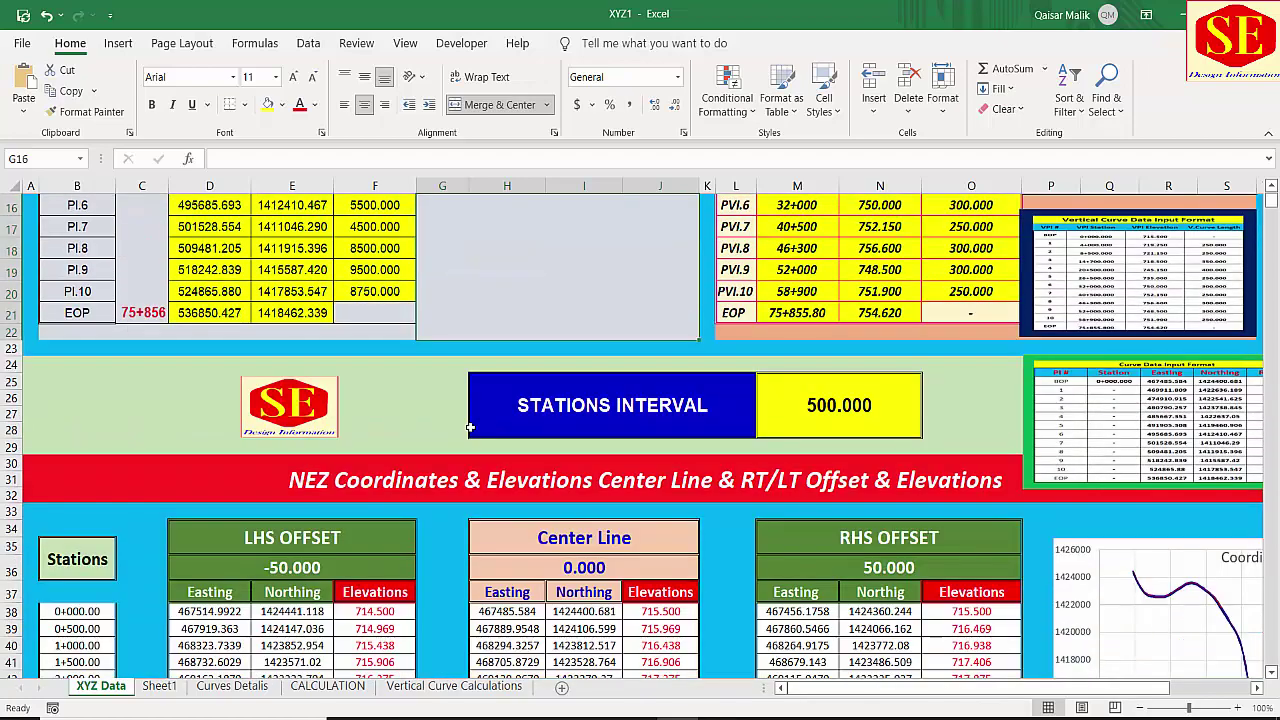
scroll(470, 427, up, 5)
click(435, 376)
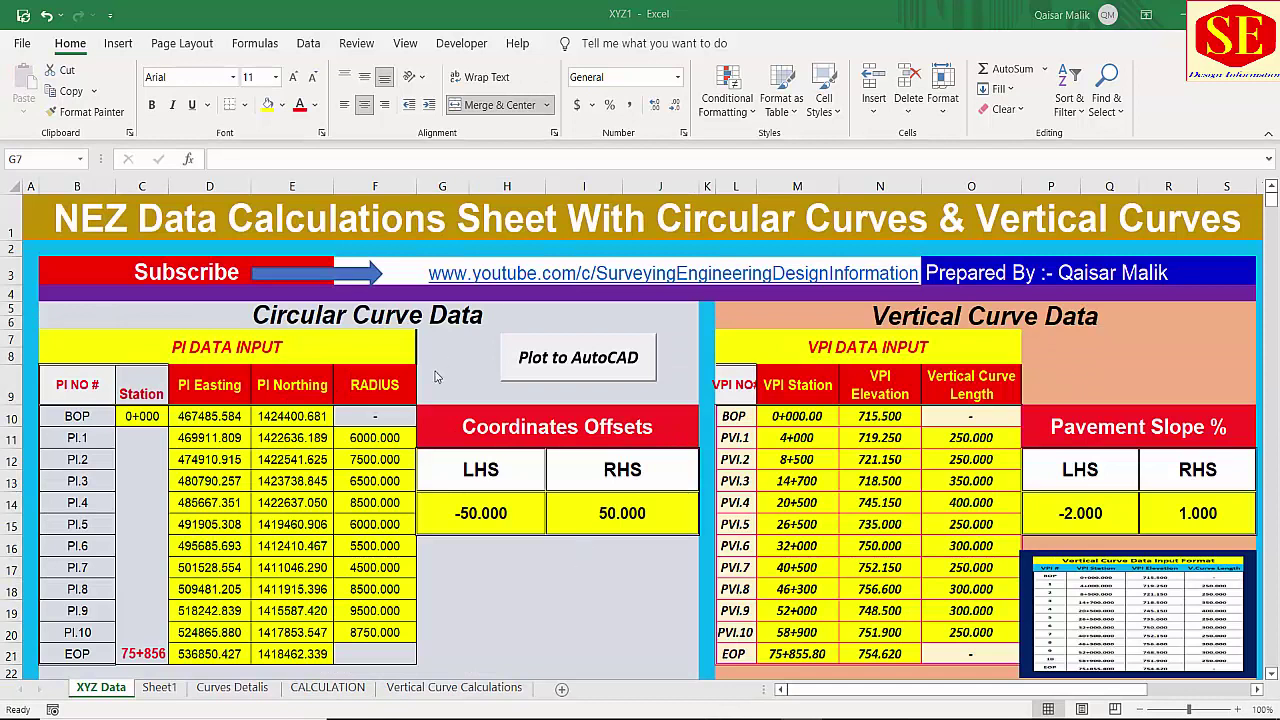